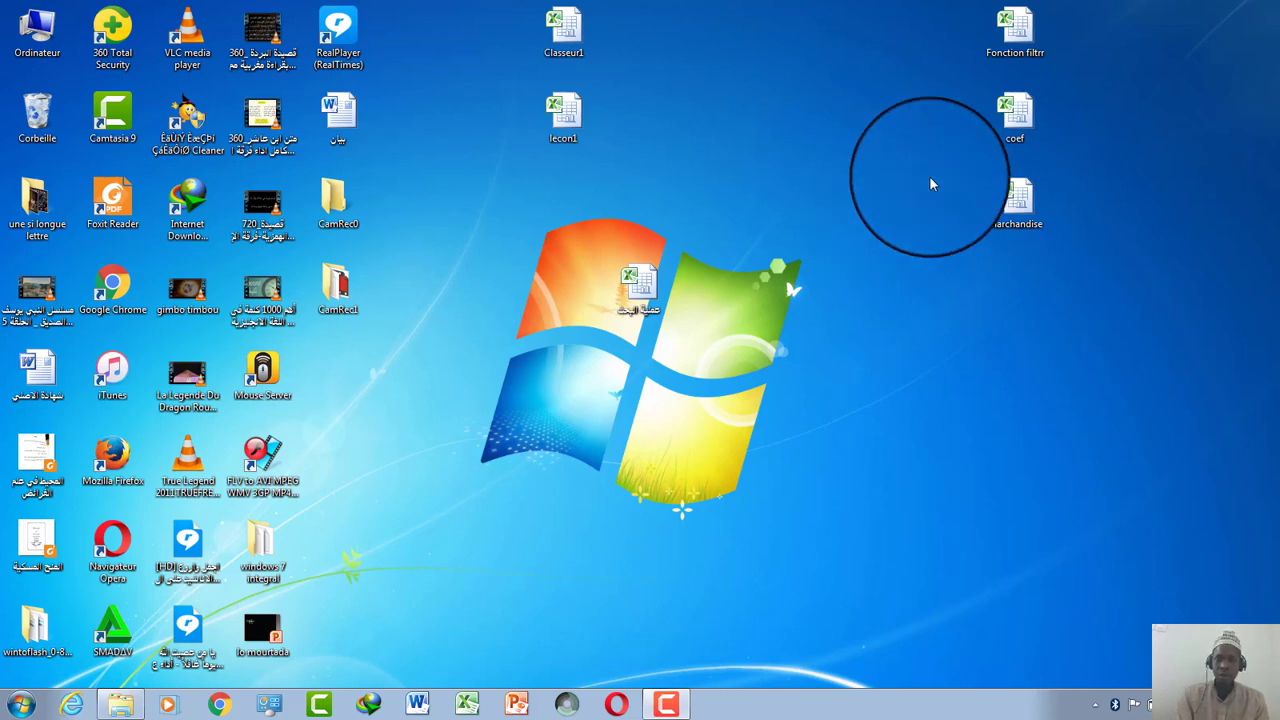
Step: Open the coef workbook with the exam results table from the desktop
{"action": "left_click", "coordinate": [1030, 125]}
{"action": "double_click", "coordinate": [1030, 125]}
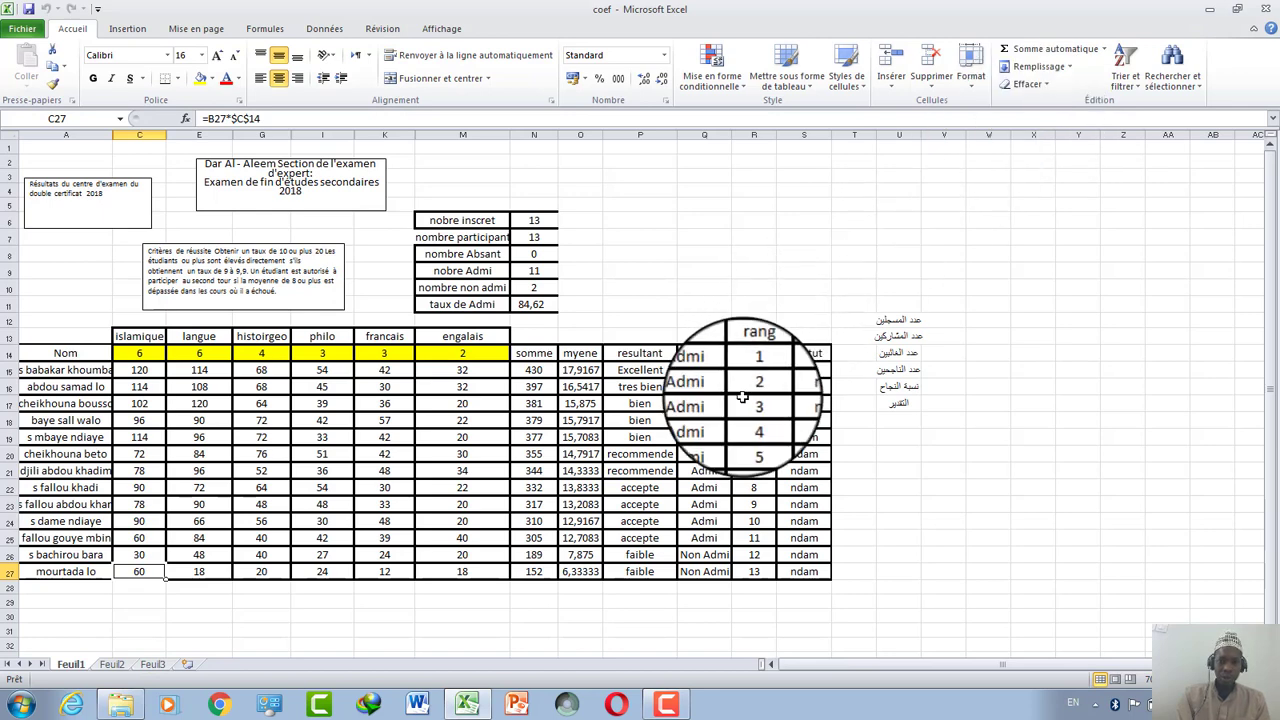
{"action": "left_click", "coordinate": [742, 397]}
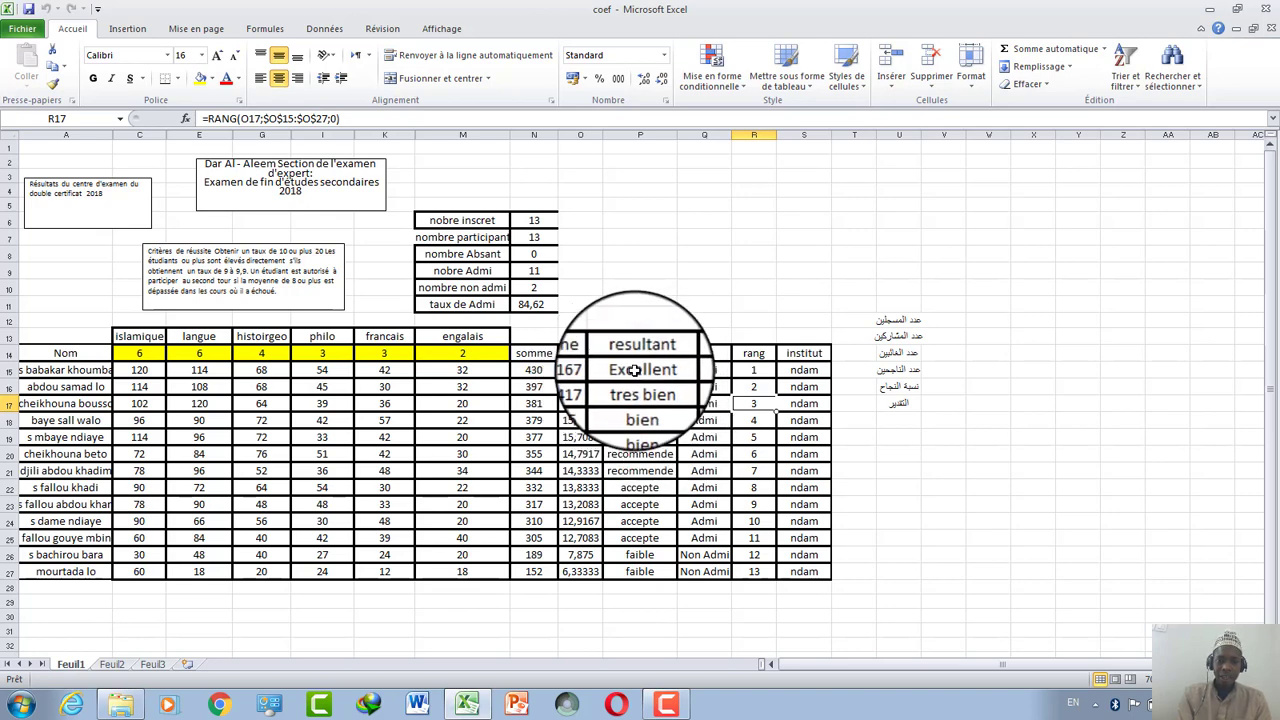
Step: Select grades P15:P26 and start a 'Texte qui contient' highlight rule
{"action": "left_click_drag", "start_coordinate": [632, 370], "coordinate": [622, 571]}
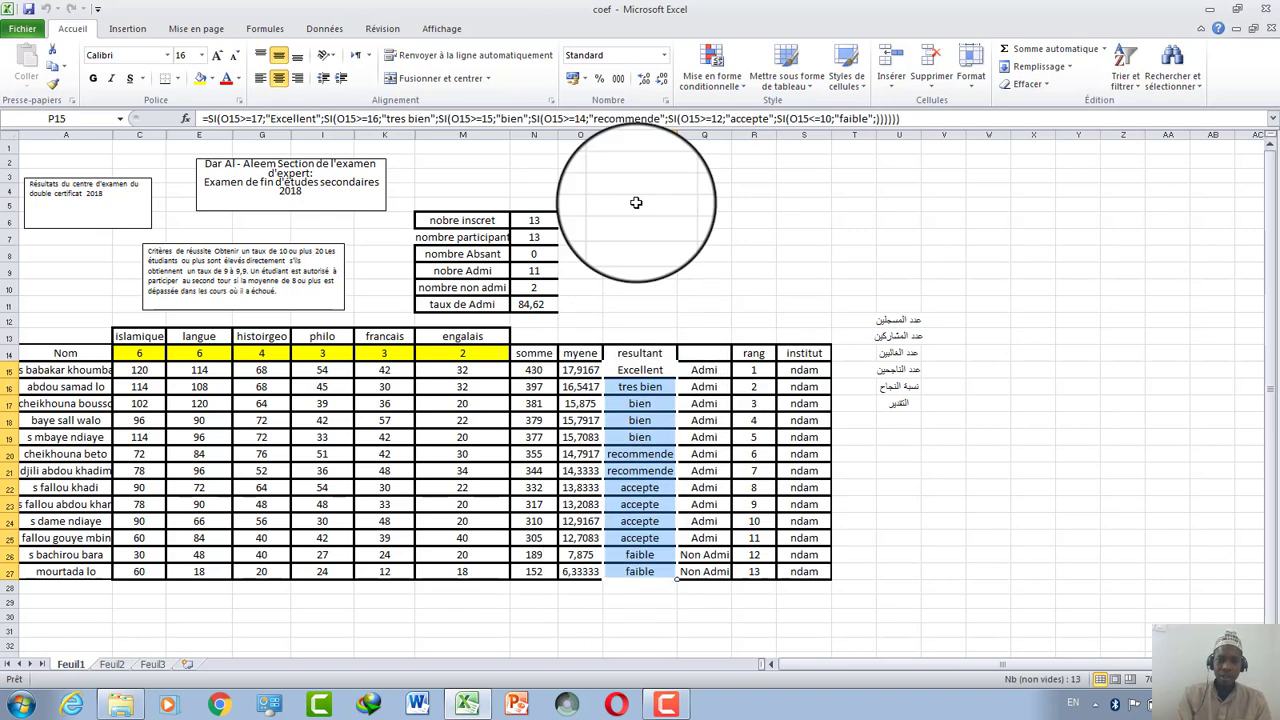
{"action": "left_click", "coordinate": [727, 89]}
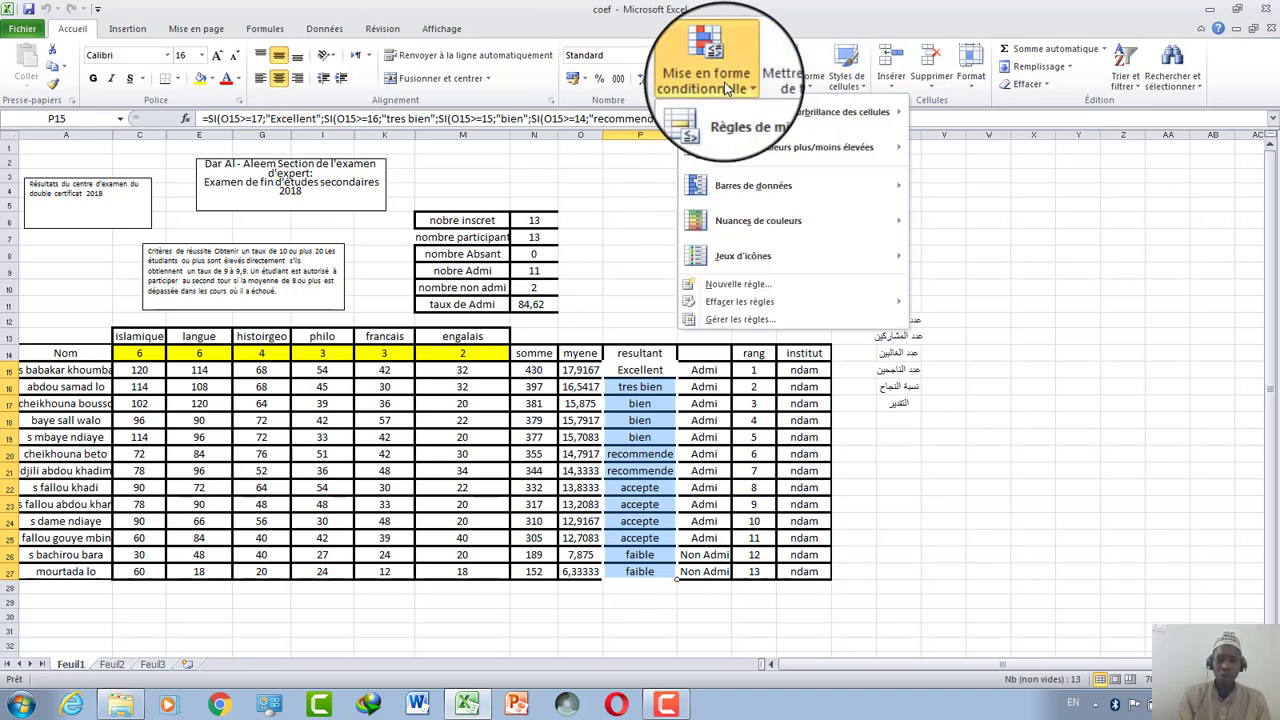
{"action": "mouse_move", "coordinate": [785, 112]}
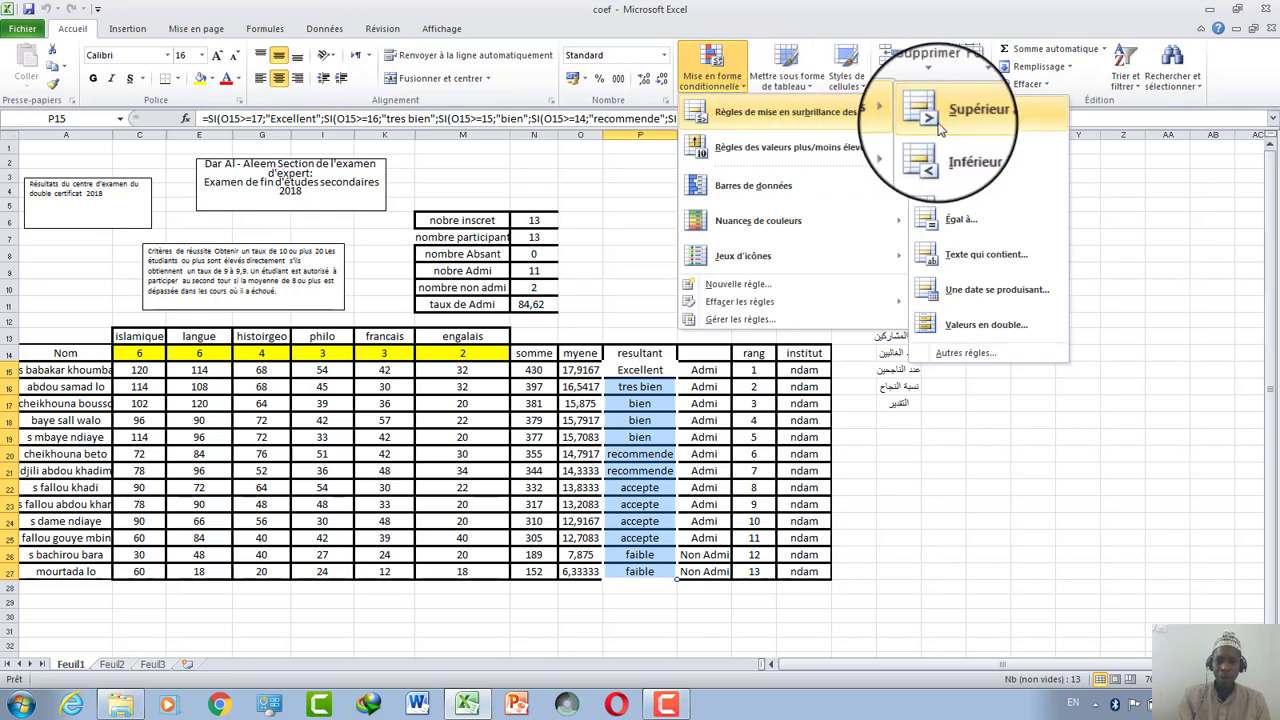
{"action": "left_click", "coordinate": [945, 258]}
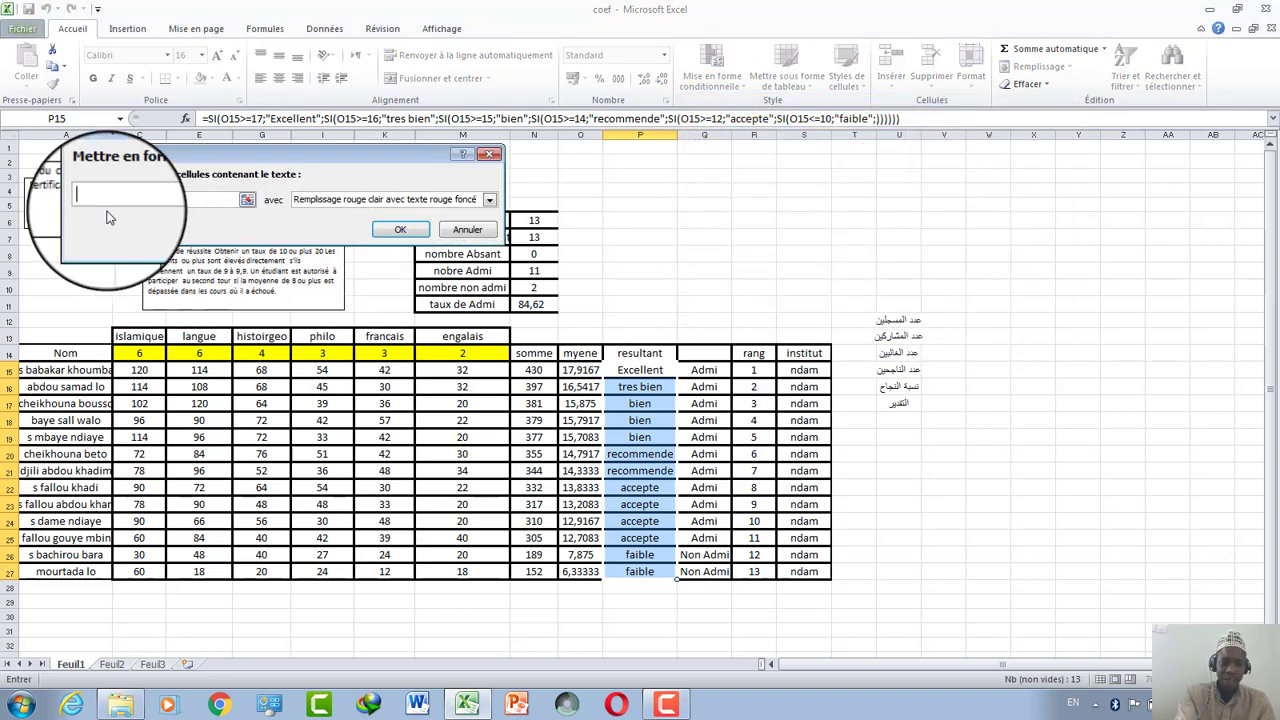
Step: Match 'Excellent', preview the yellow, green and light red presets, then choose Format personnalisé
{"action": "type", "text": "Excell"}
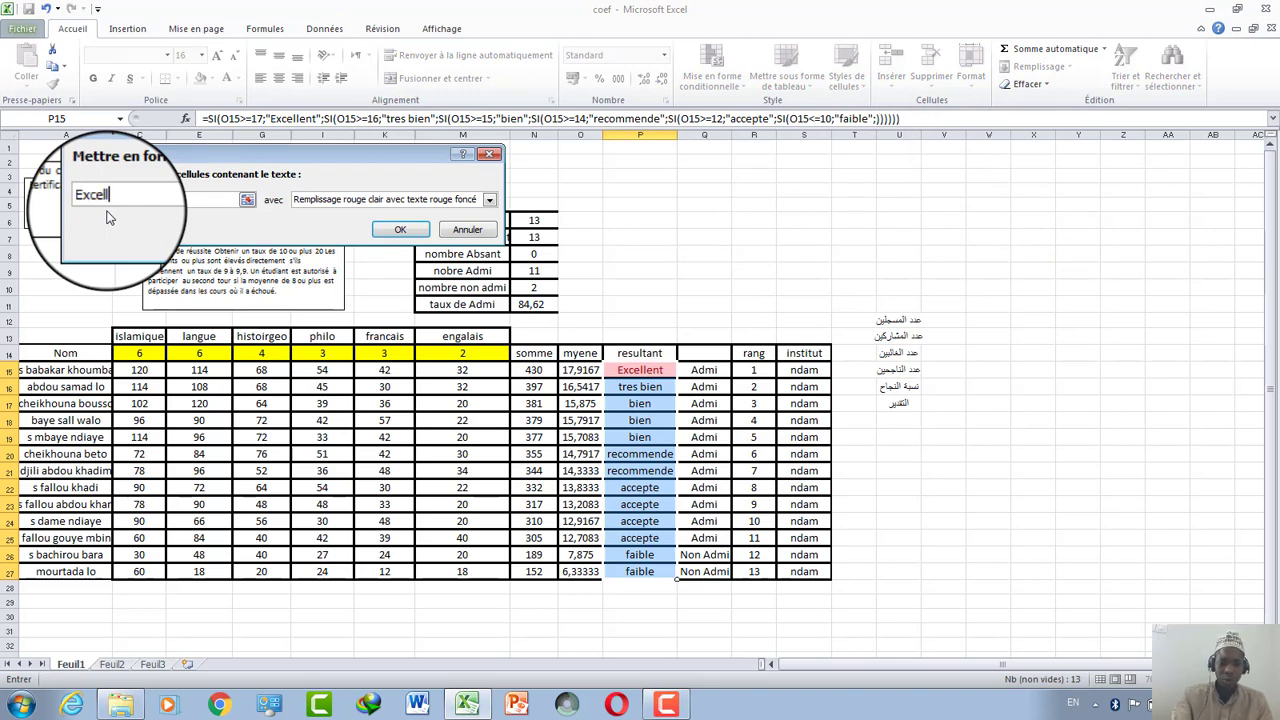
{"action": "type", "text": "ent"}
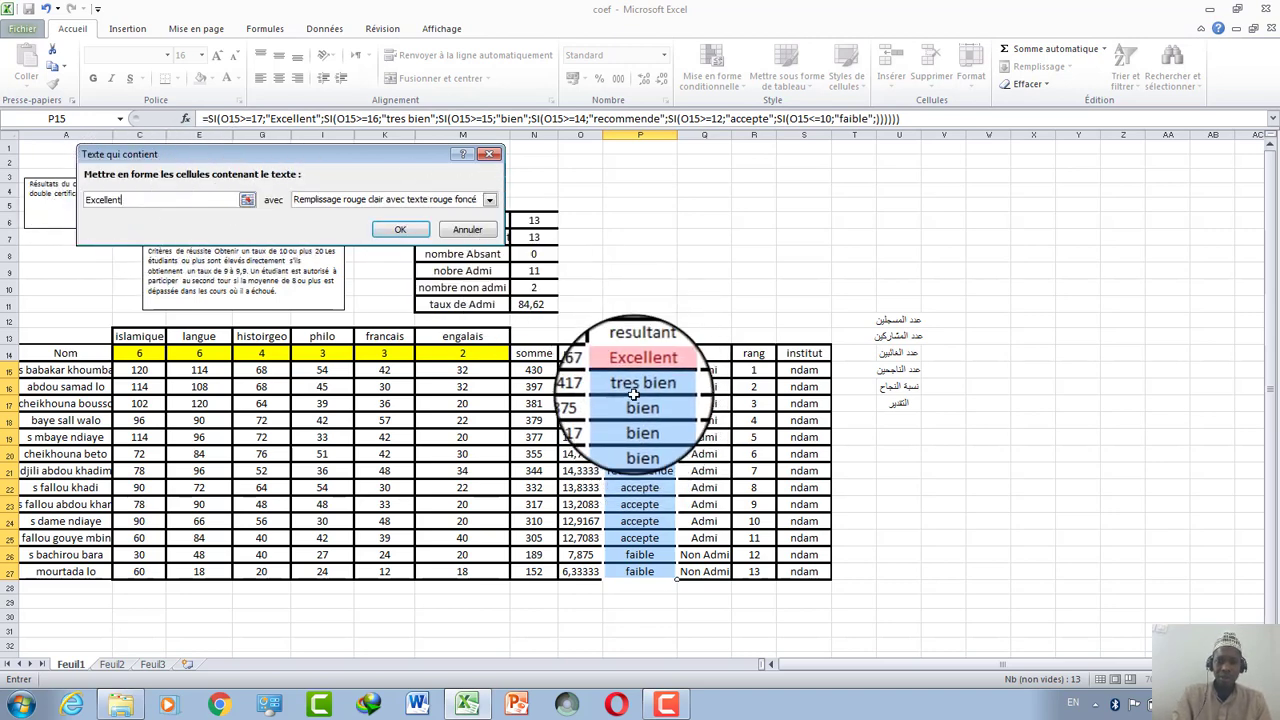
{"action": "left_click", "coordinate": [489, 203]}
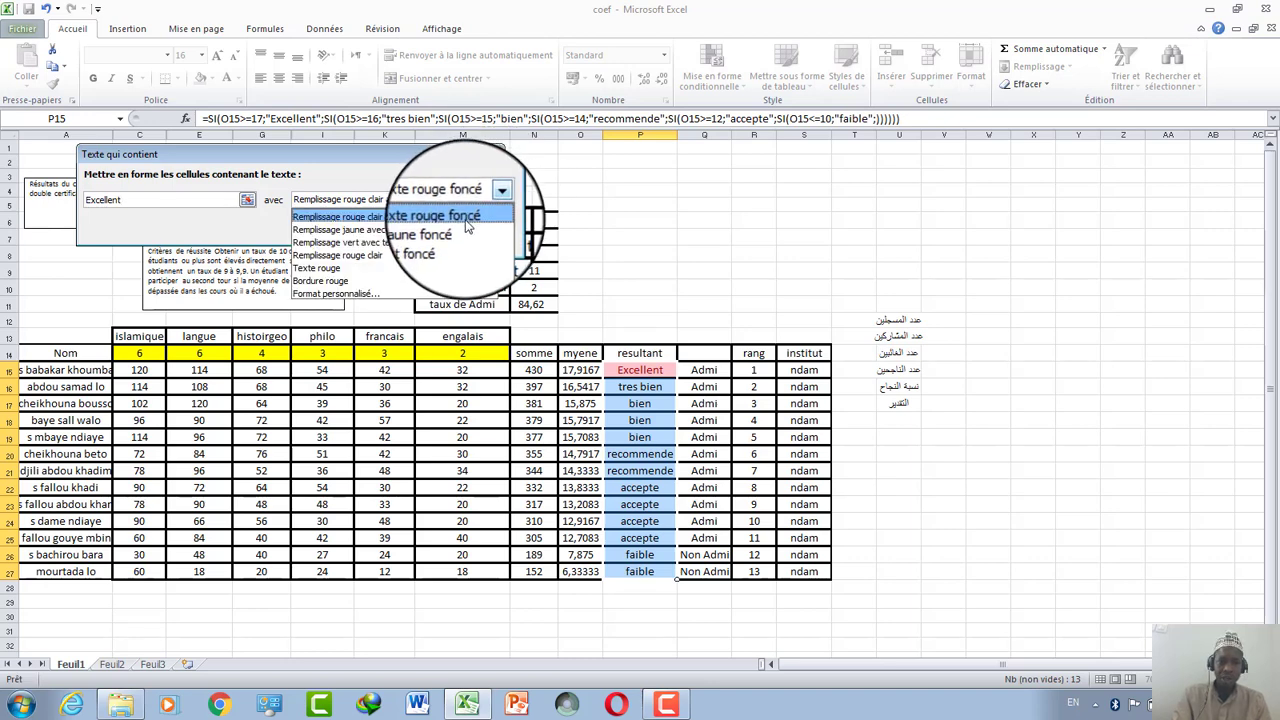
{"action": "left_click", "coordinate": [460, 231]}
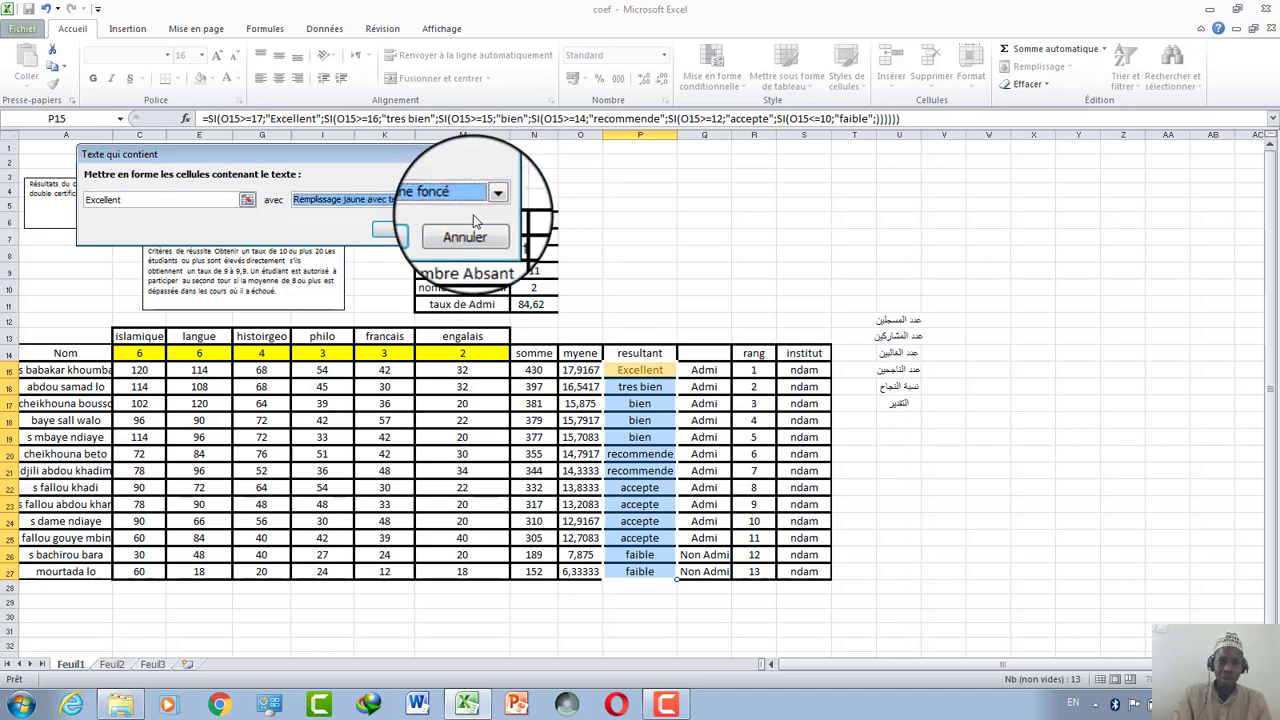
{"action": "left_click", "coordinate": [490, 201]}
{"action": "left_click", "coordinate": [440, 242]}
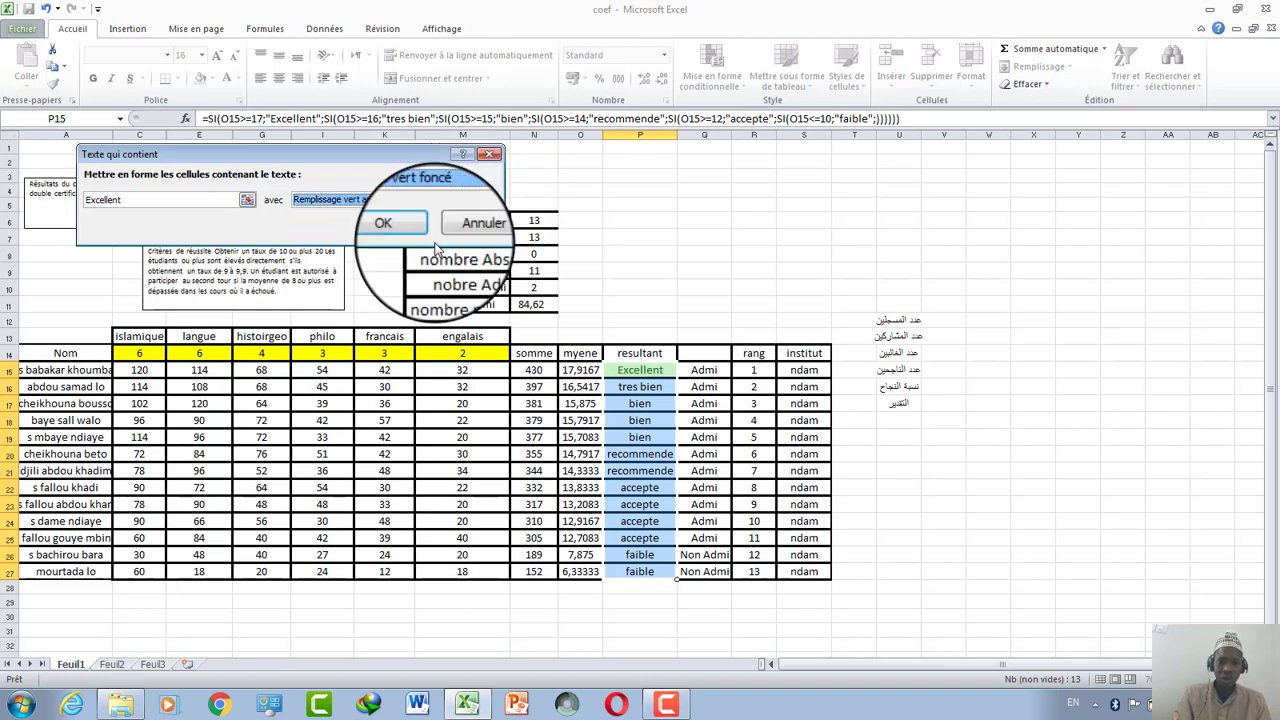
{"action": "left_click", "coordinate": [490, 201]}
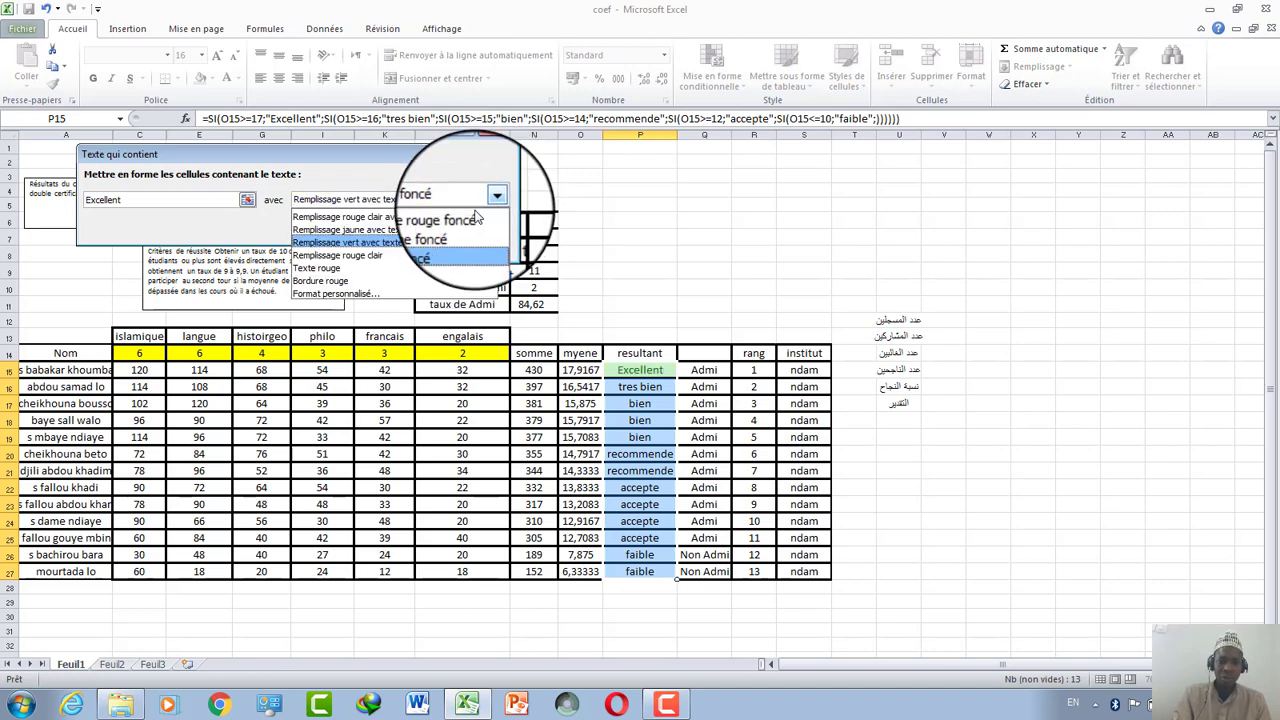
{"action": "left_click", "coordinate": [423, 262]}
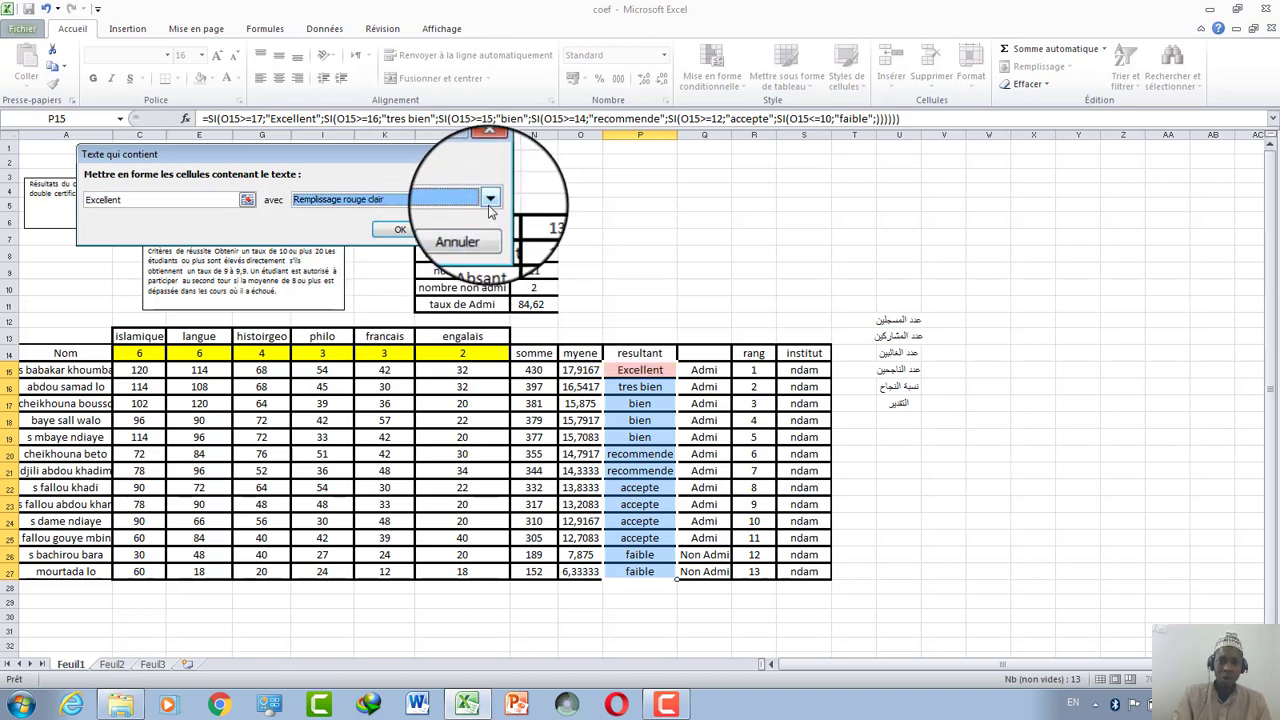
{"action": "left_click", "coordinate": [488, 202]}
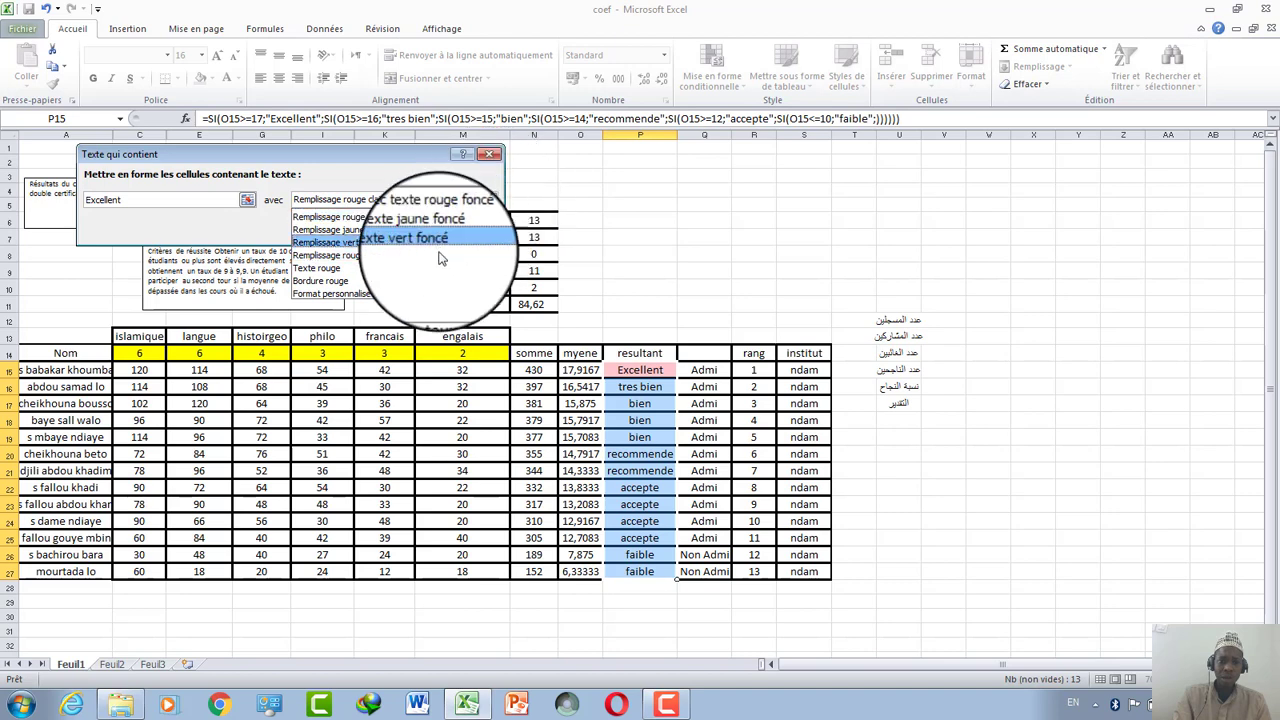
{"action": "left_click", "coordinate": [405, 293]}
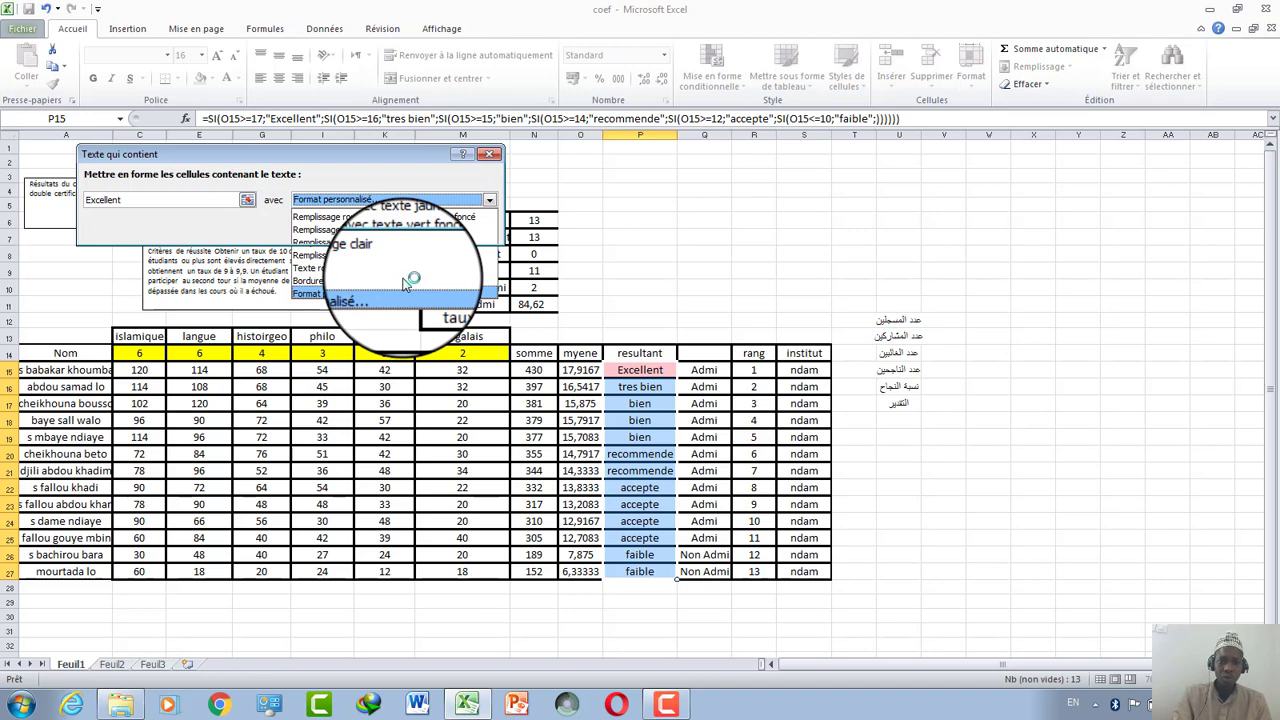
Step: Format the Excellent cells with bold italic green text on a blue fill
{"action": "left_click", "coordinate": [405, 285]}
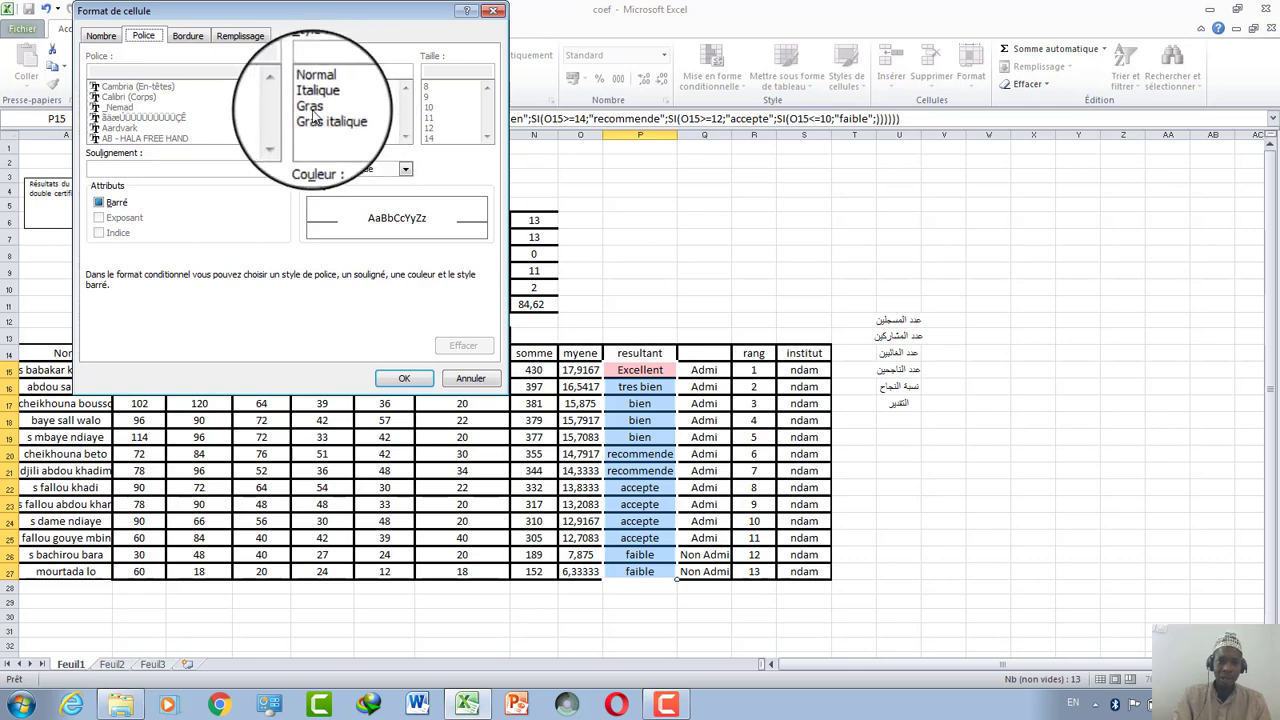
{"action": "left_click", "coordinate": [311, 107]}
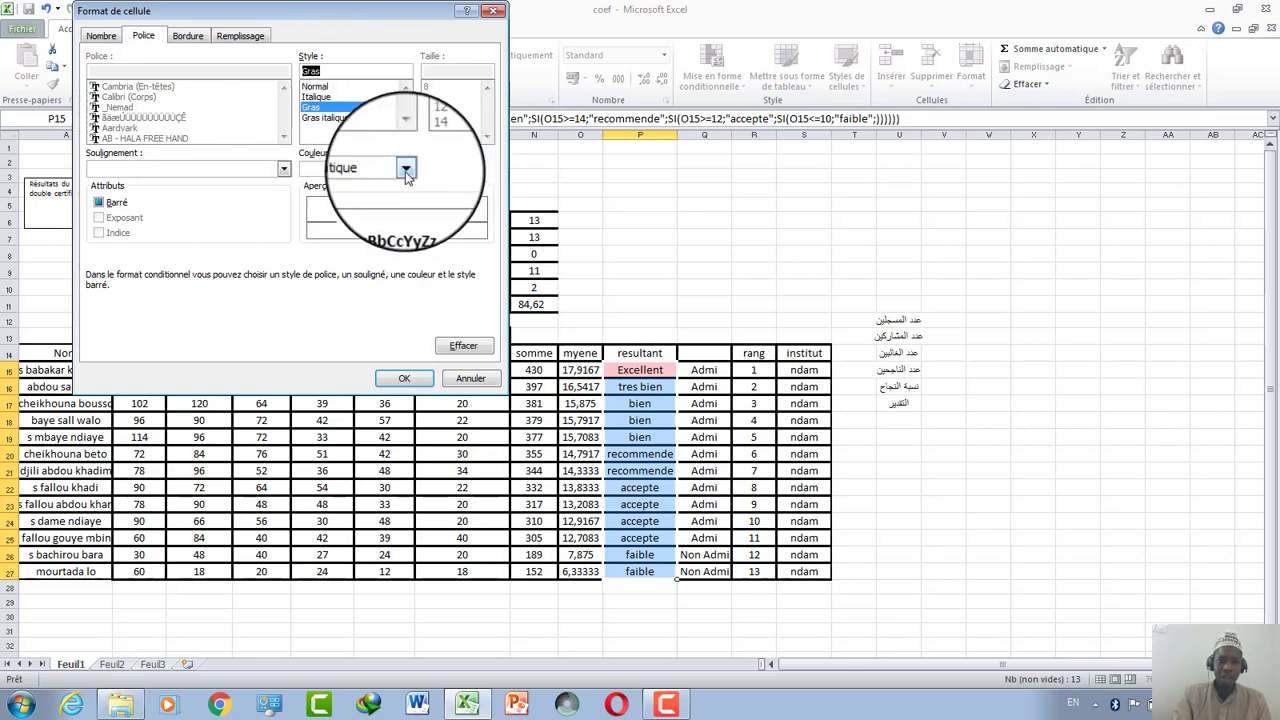
{"action": "left_click", "coordinate": [320, 117]}
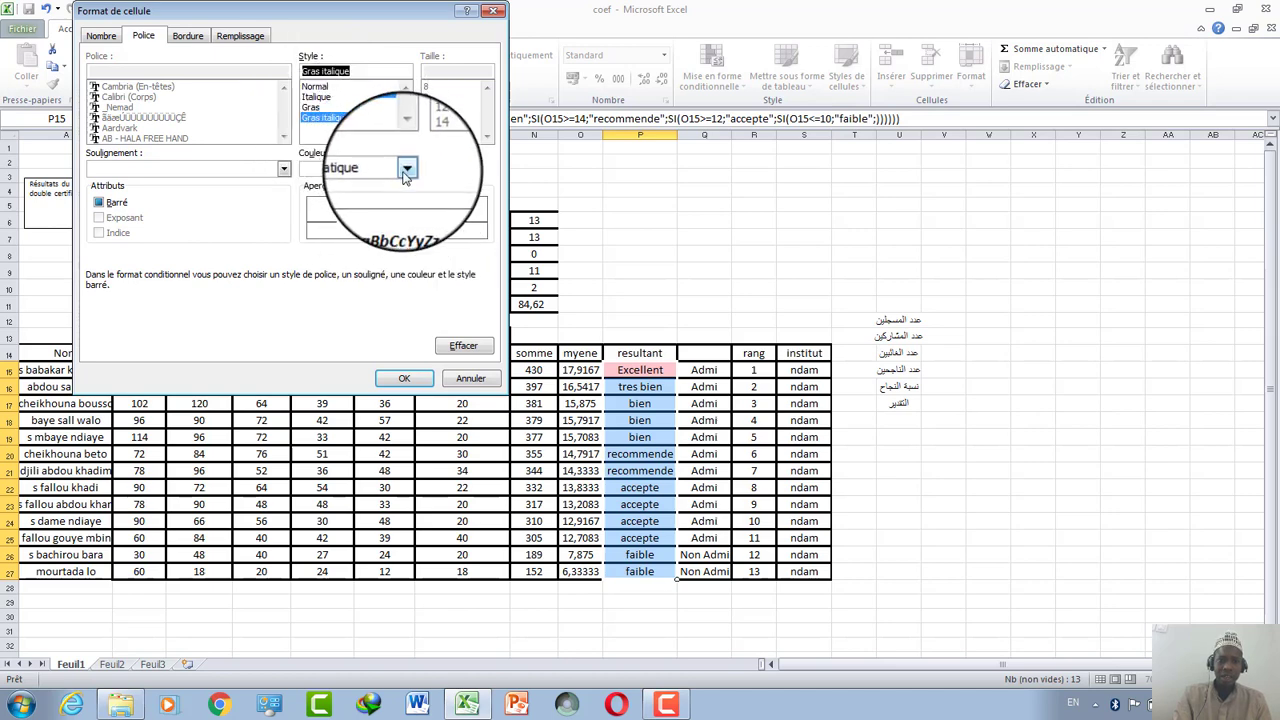
{"action": "left_click", "coordinate": [405, 169]}
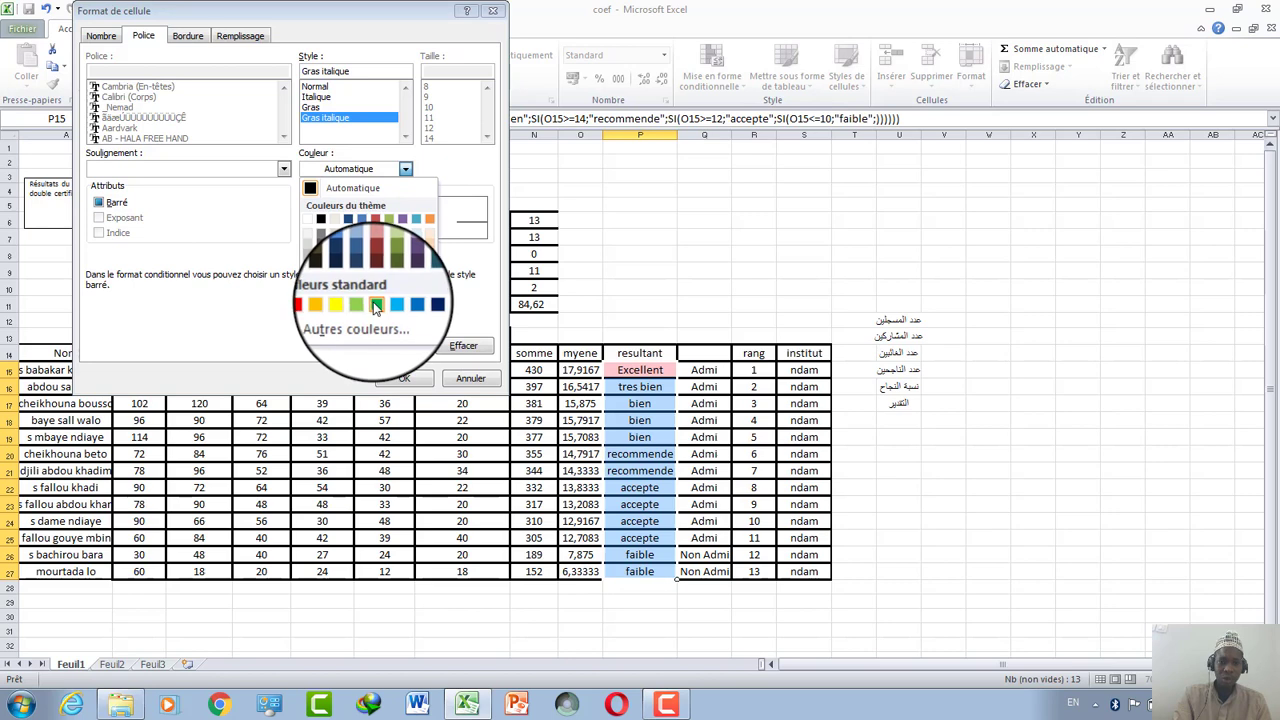
{"action": "left_click", "coordinate": [375, 306]}
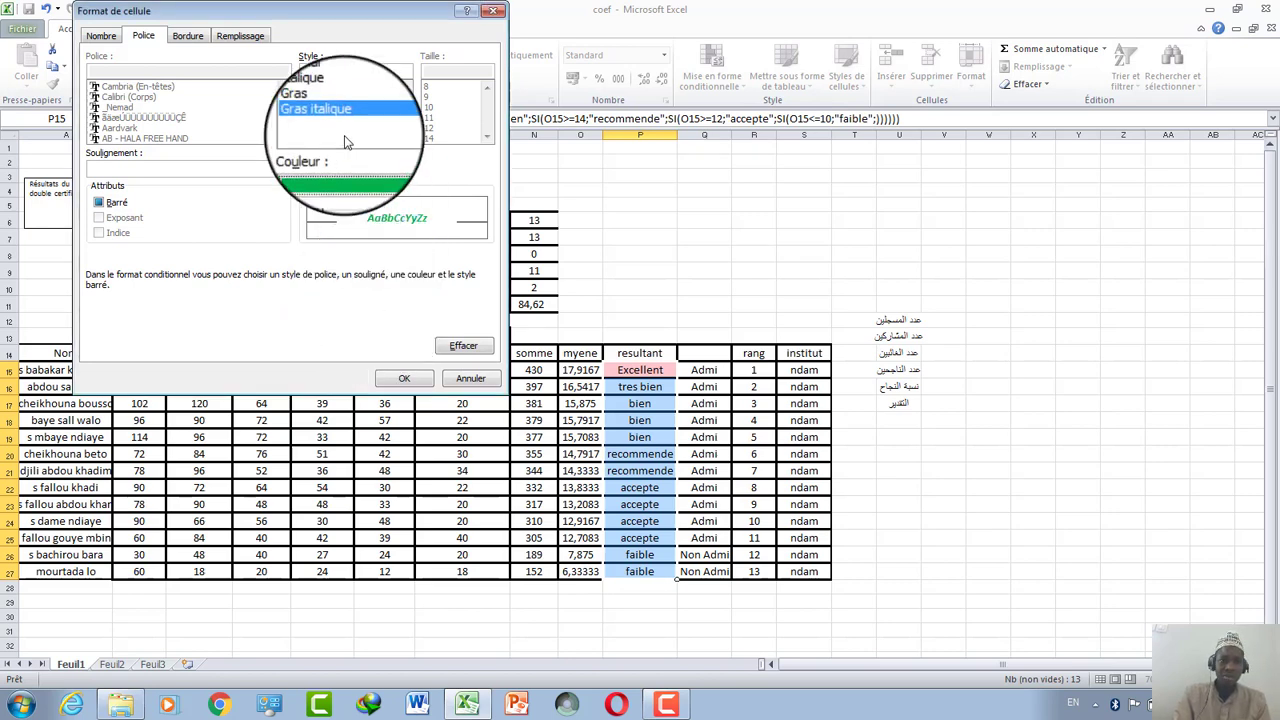
{"action": "left_click", "coordinate": [248, 37]}
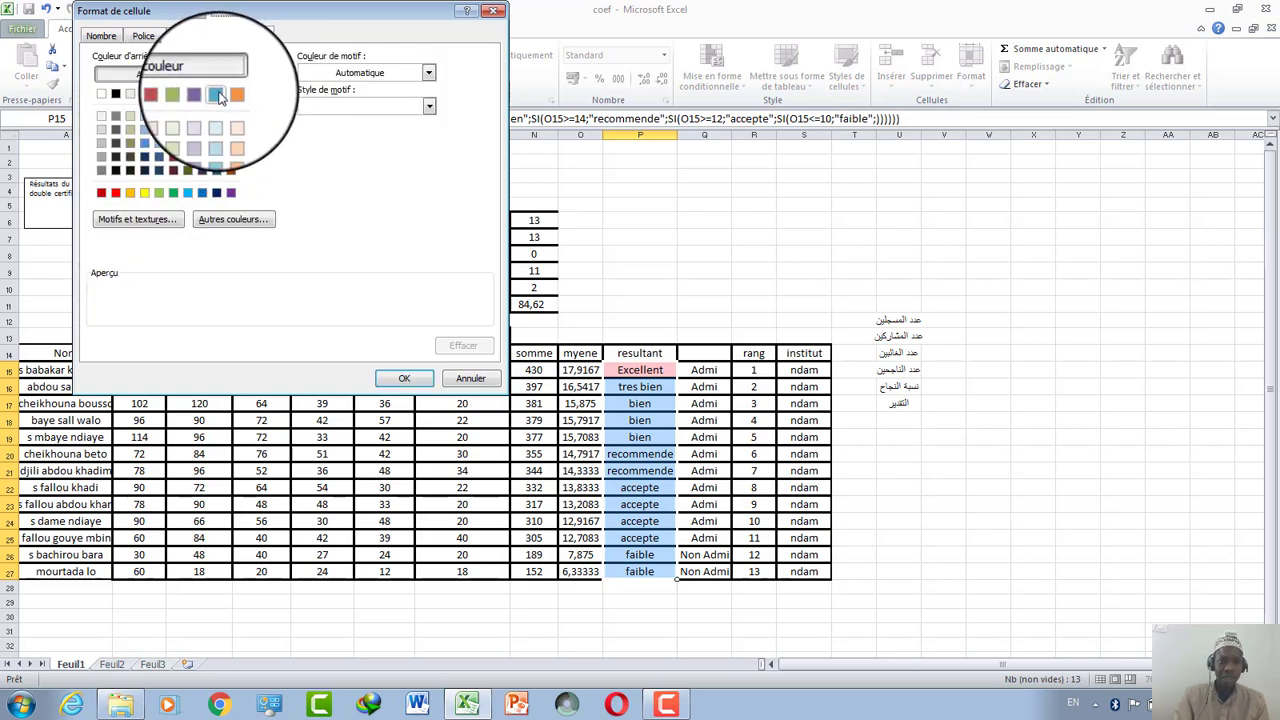
{"action": "left_click", "coordinate": [217, 94]}
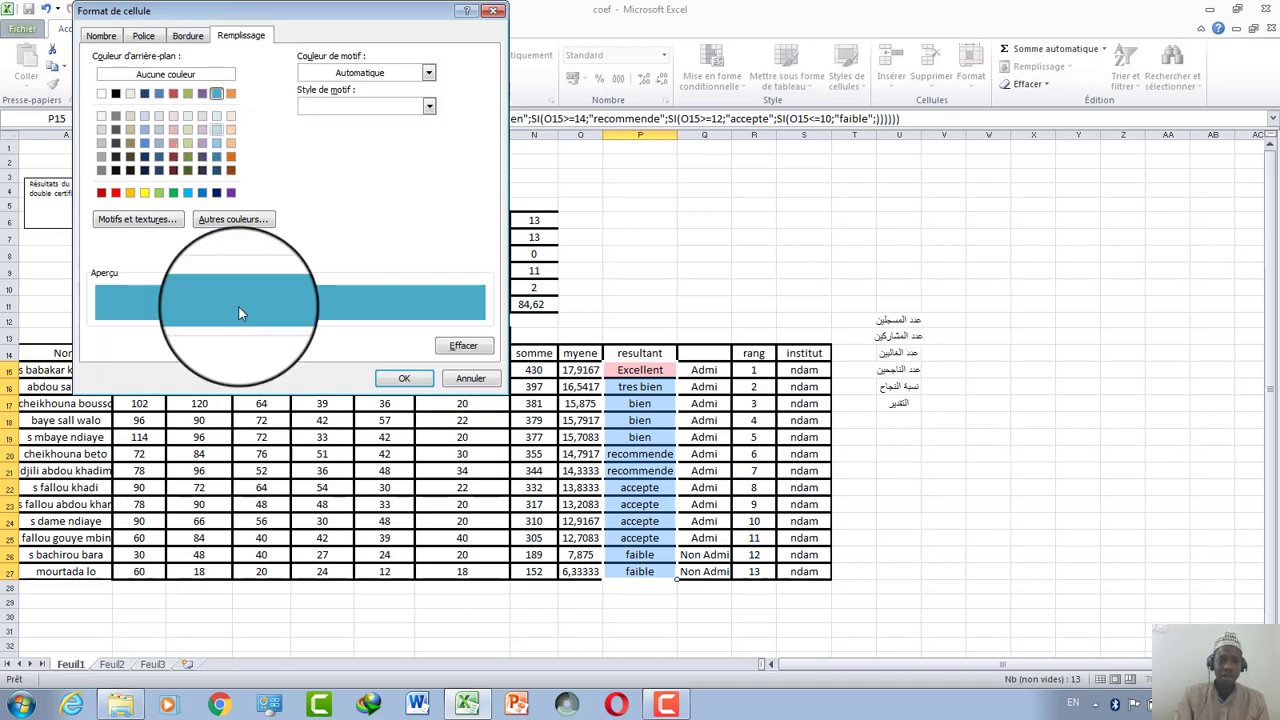
{"action": "left_click", "coordinate": [400, 381]}
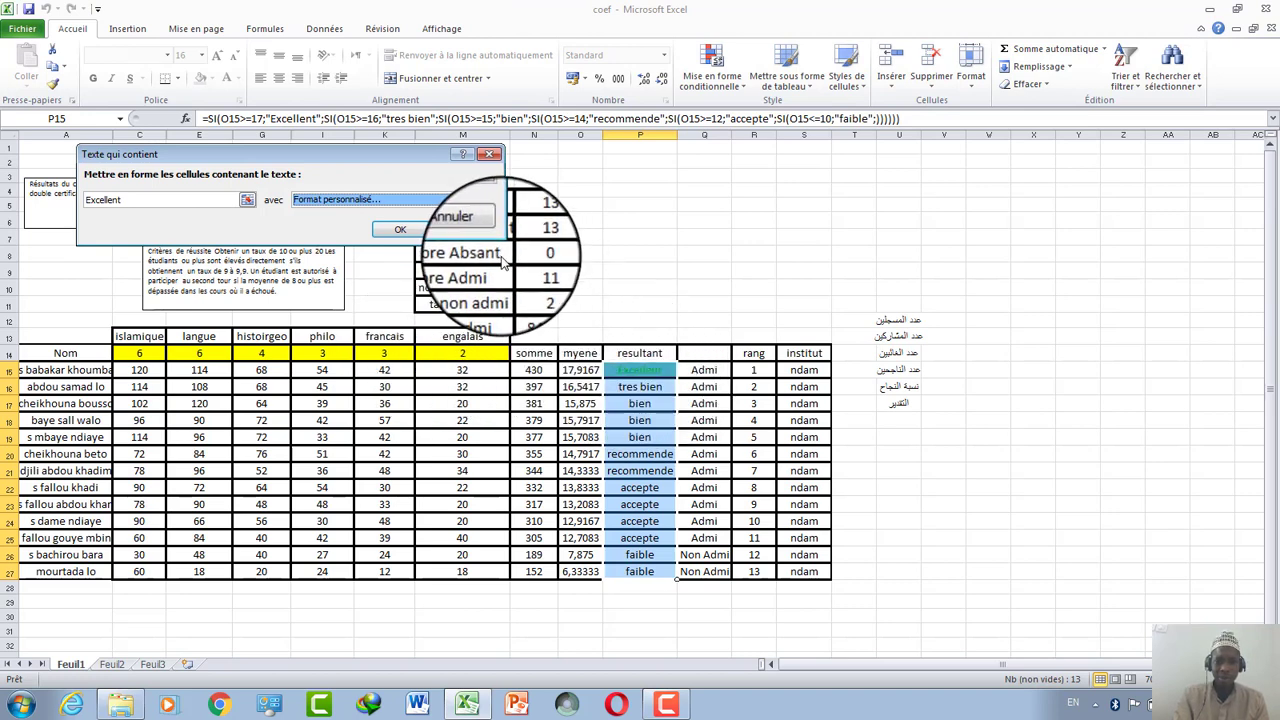
Step: Change the Excellent custom format's fill to black
{"action": "left_click", "coordinate": [489, 199]}
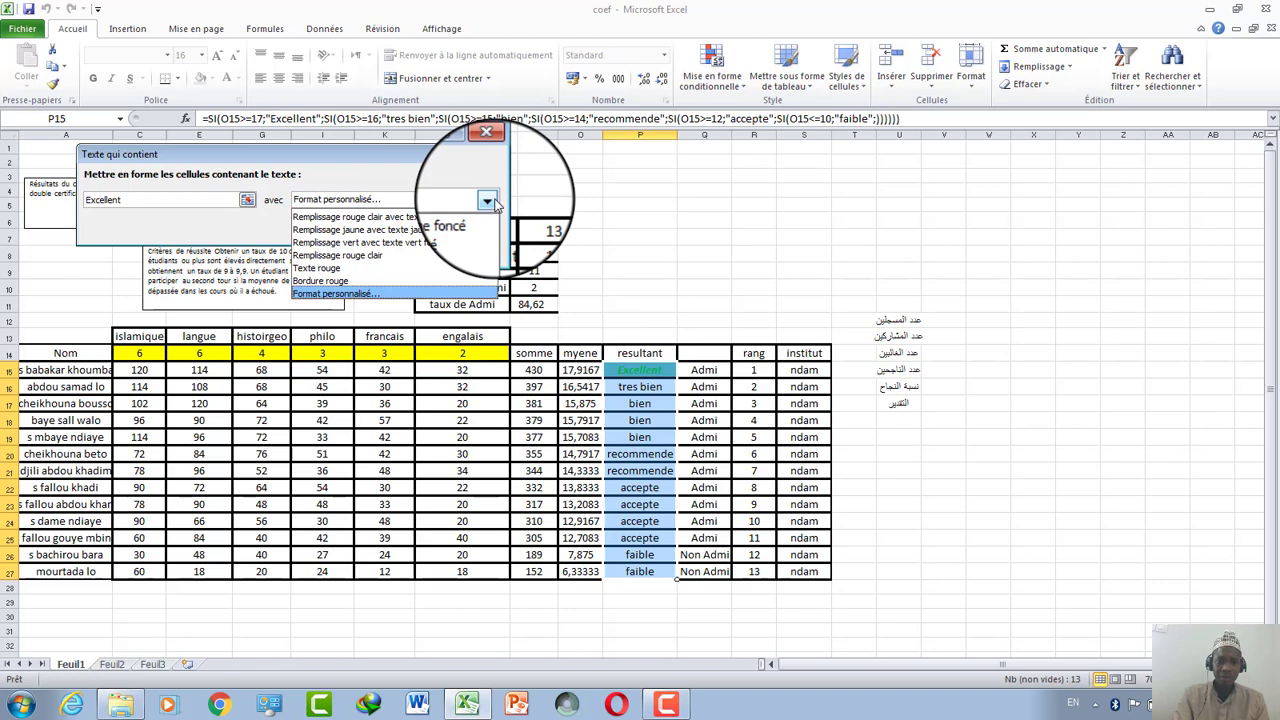
{"action": "left_click", "coordinate": [405, 296]}
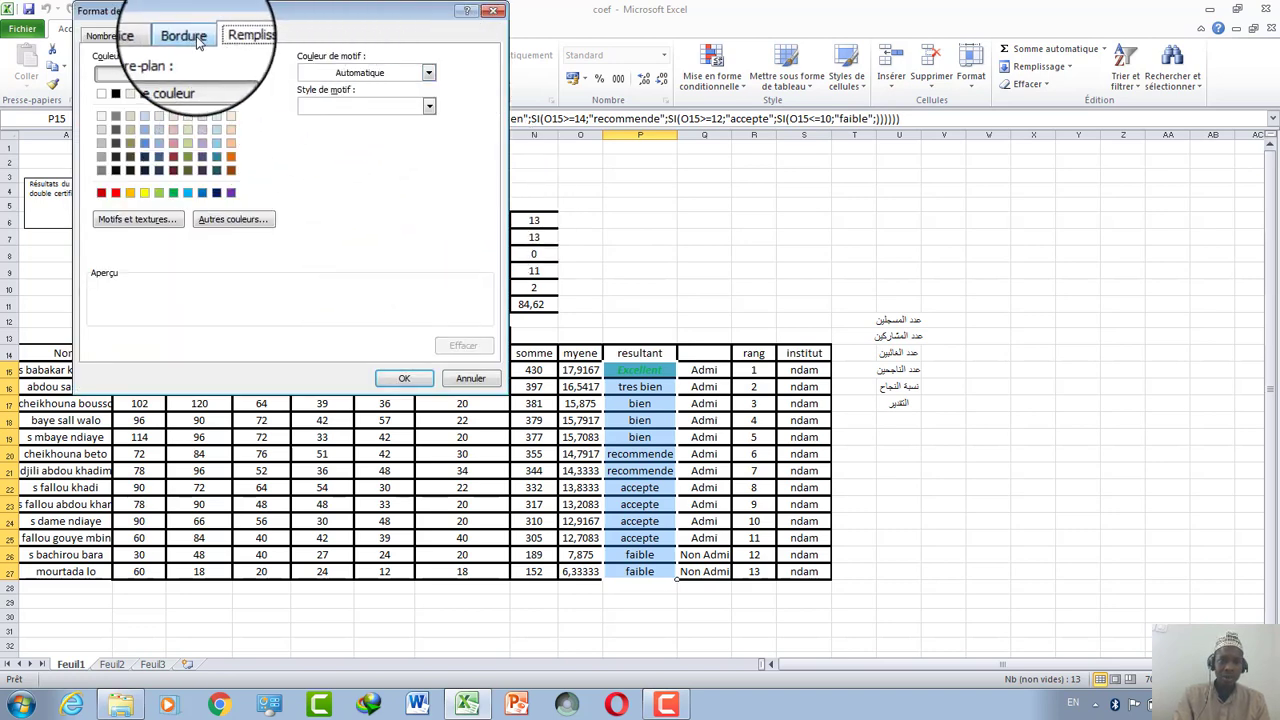
{"action": "left_click", "coordinate": [115, 93]}
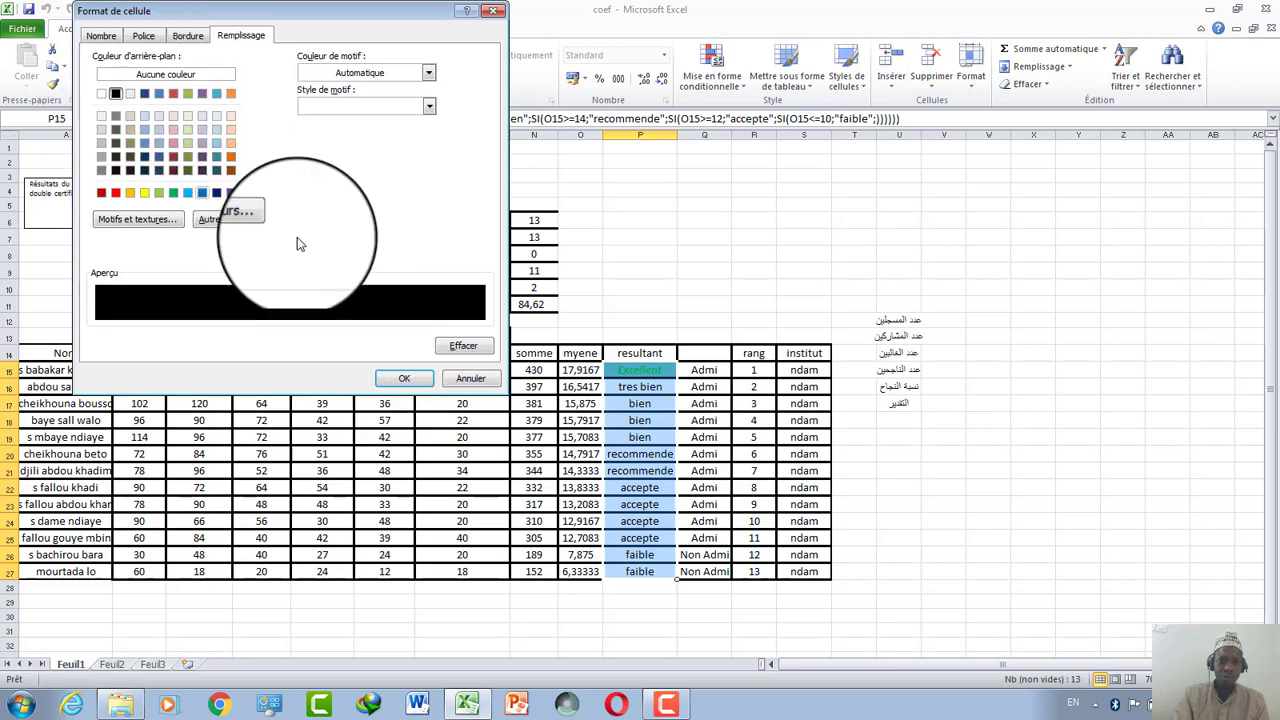
{"action": "left_click", "coordinate": [413, 382]}
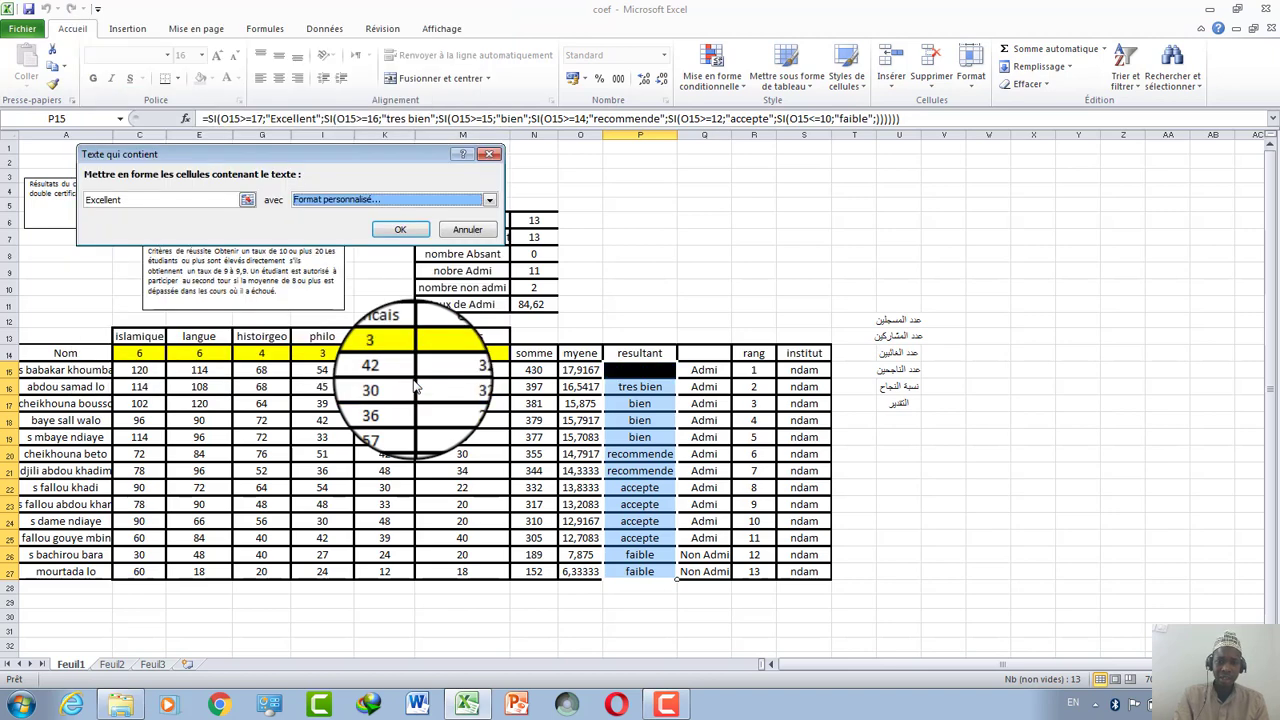
Step: Switch the Excellent fill to yellow instead of dark blue and apply the rule
{"action": "left_click", "coordinate": [489, 200]}
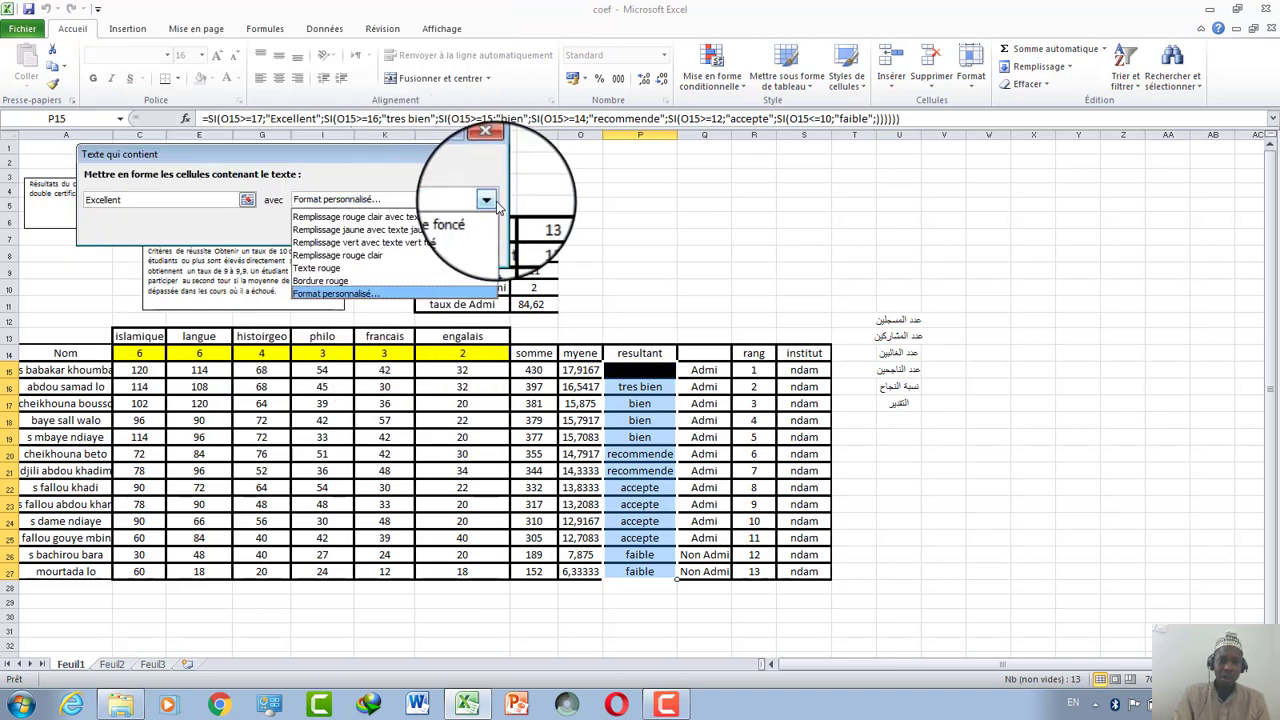
{"action": "left_click", "coordinate": [396, 297]}
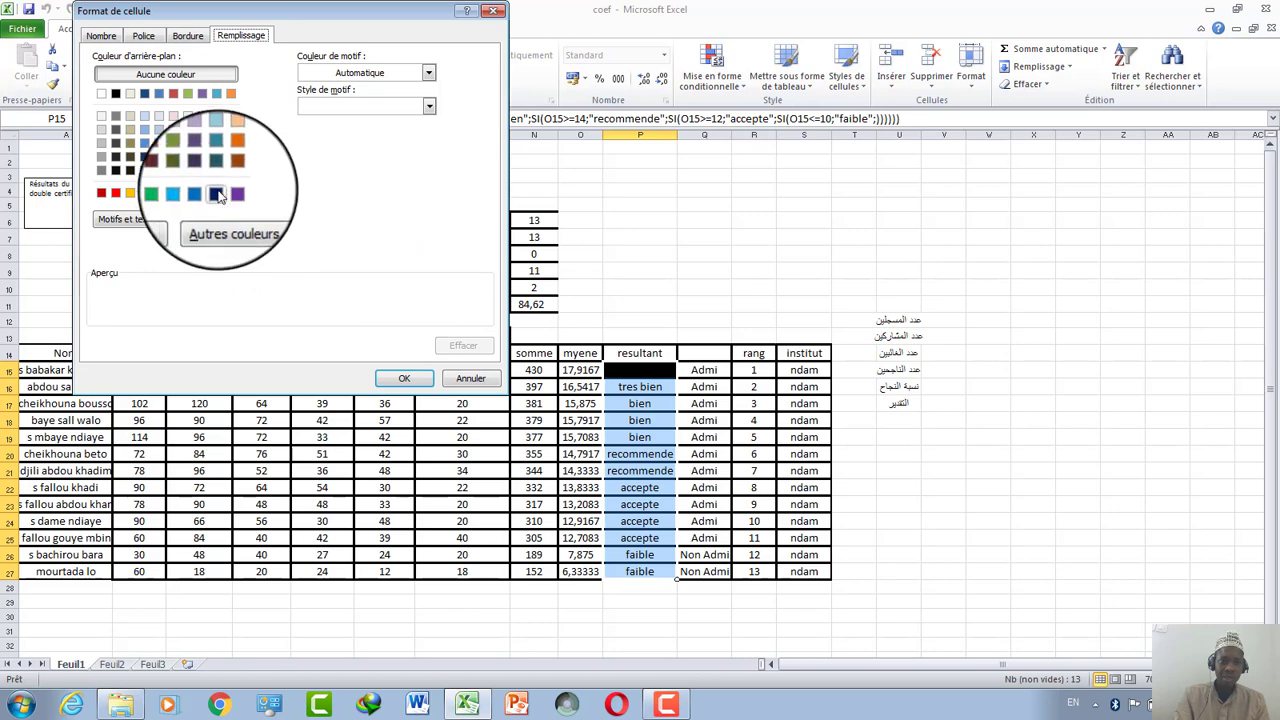
{"action": "left_click", "coordinate": [217, 194]}
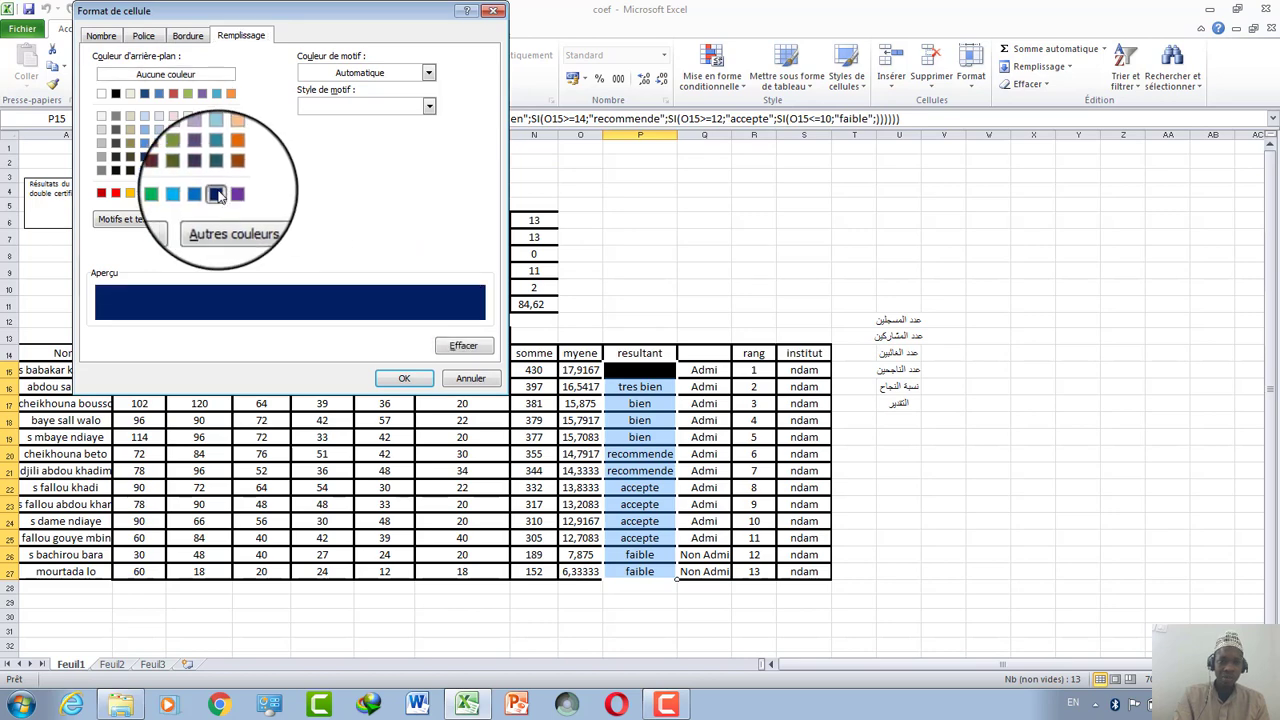
{"action": "left_click", "coordinate": [145, 192]}
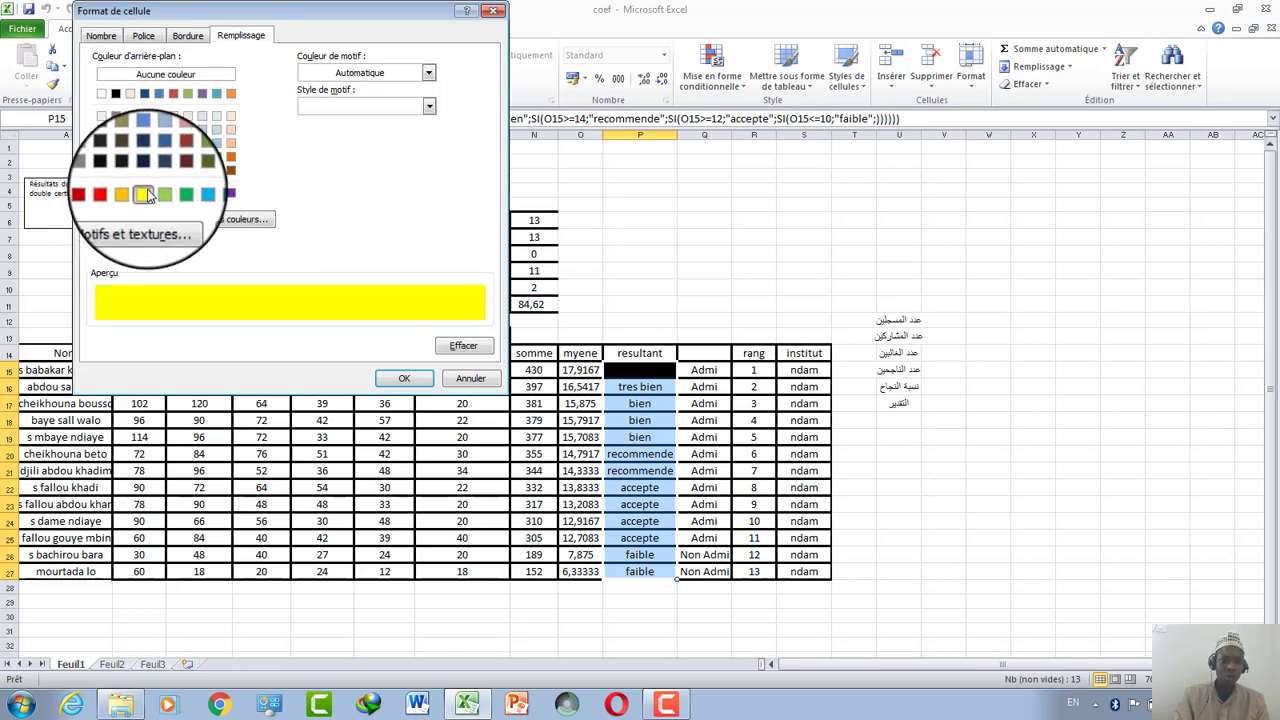
{"action": "left_click", "coordinate": [403, 380]}
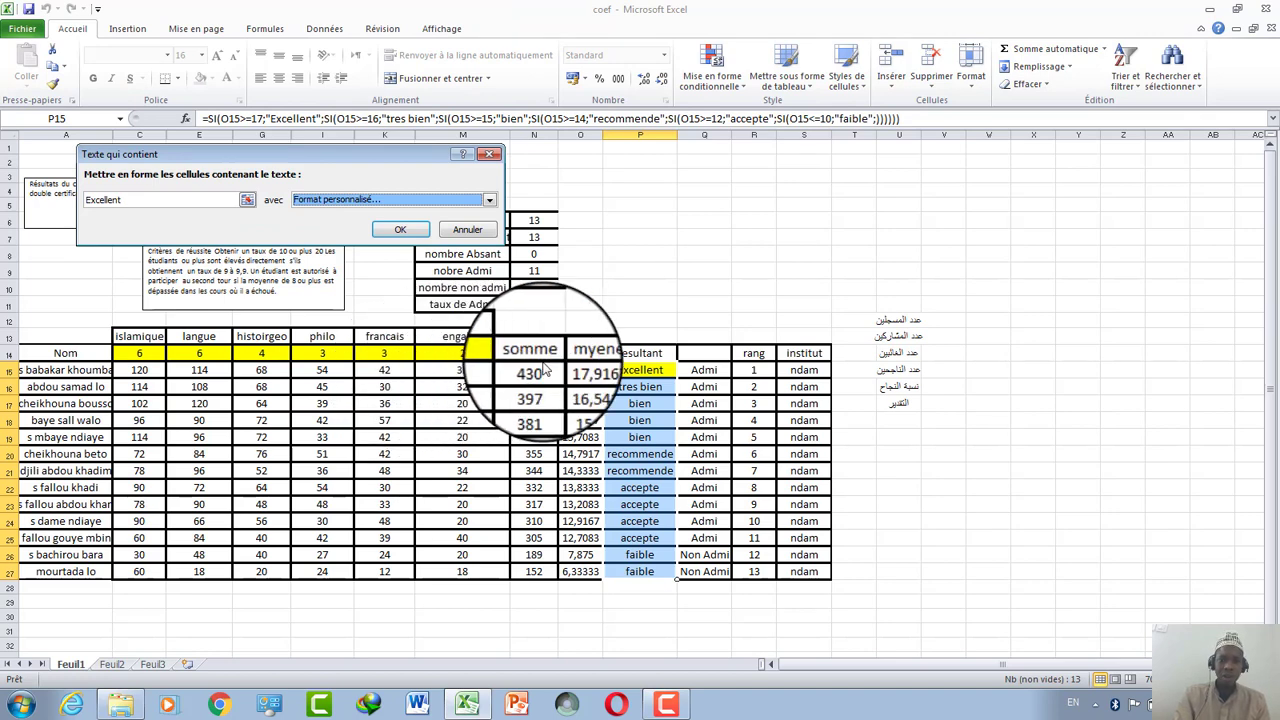
{"action": "left_click", "coordinate": [408, 232]}
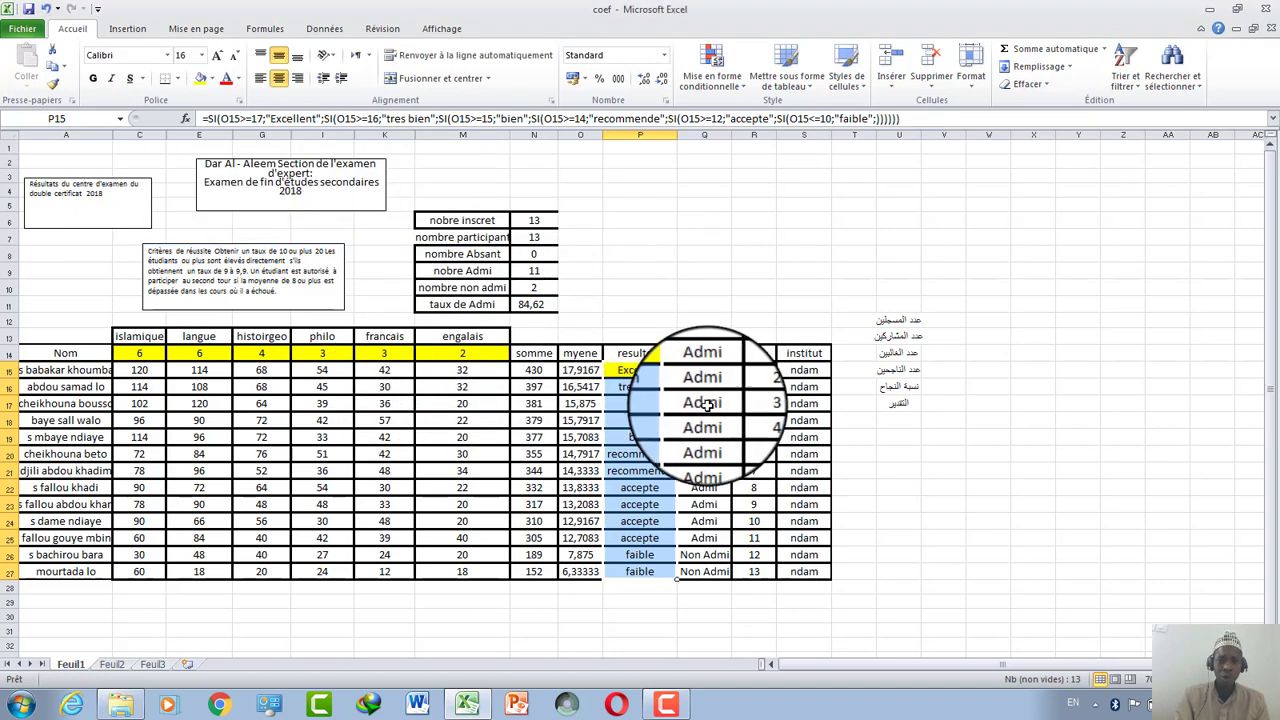
Step: Confirm the yellow Excellent rule, then select grades P15:P27 for another highlight rule
{"action": "left_click", "coordinate": [638, 403]}
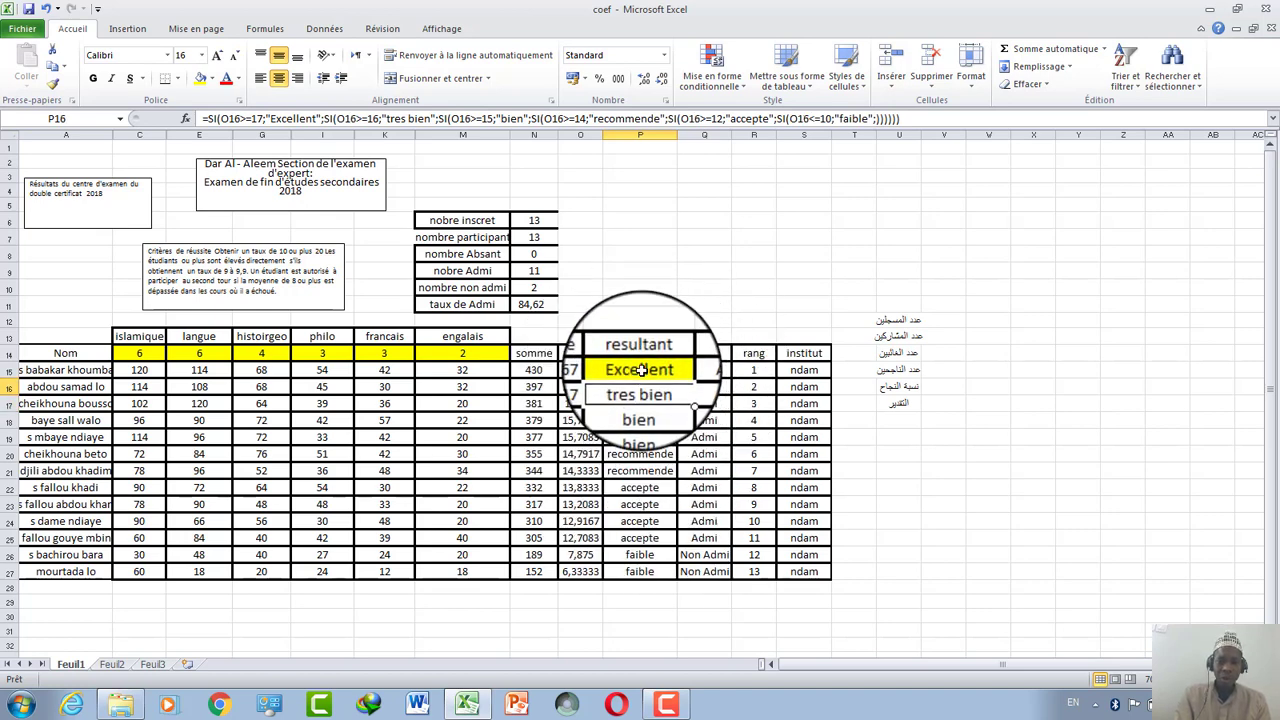
{"action": "mouse_move", "coordinate": [639, 370]}
{"action": "left_mouse_down"}
{"action": "mouse_move", "coordinate": [649, 603]}
{"action": "mouse_move", "coordinate": [641, 575]}
{"action": "left_mouse_up"}
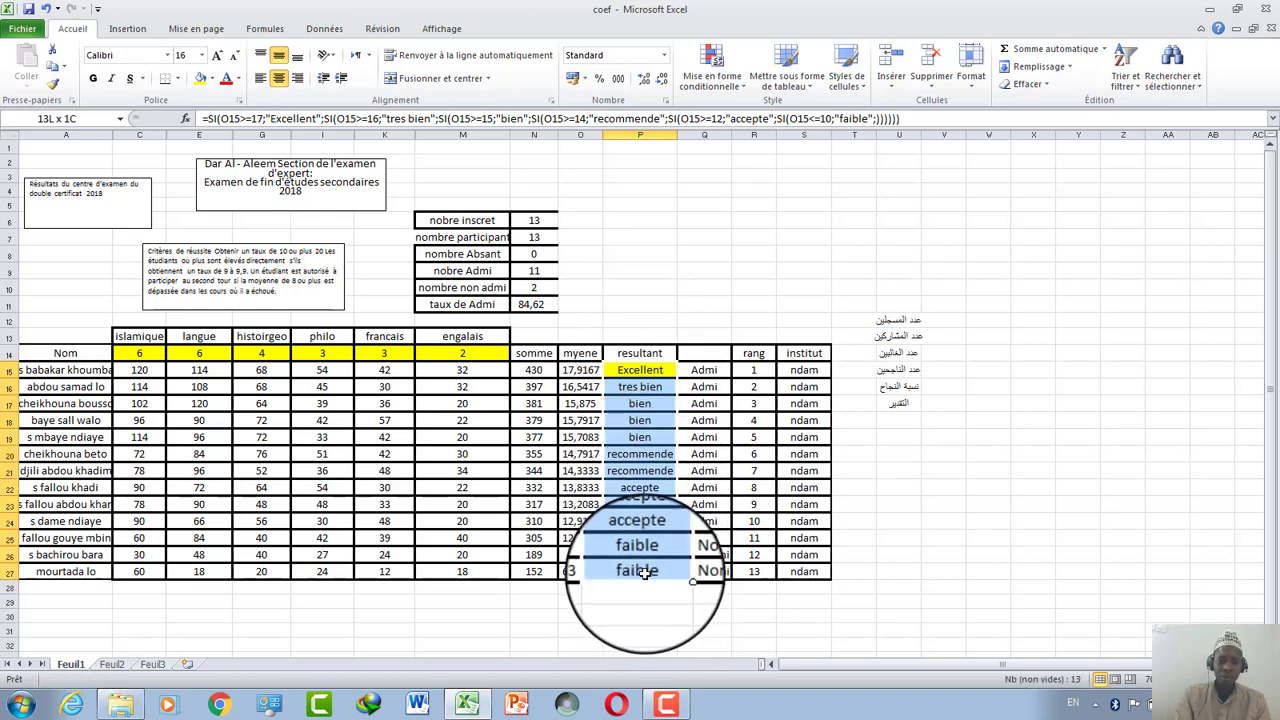
{"action": "left_click", "coordinate": [735, 88]}
{"action": "mouse_move", "coordinate": [800, 112]}
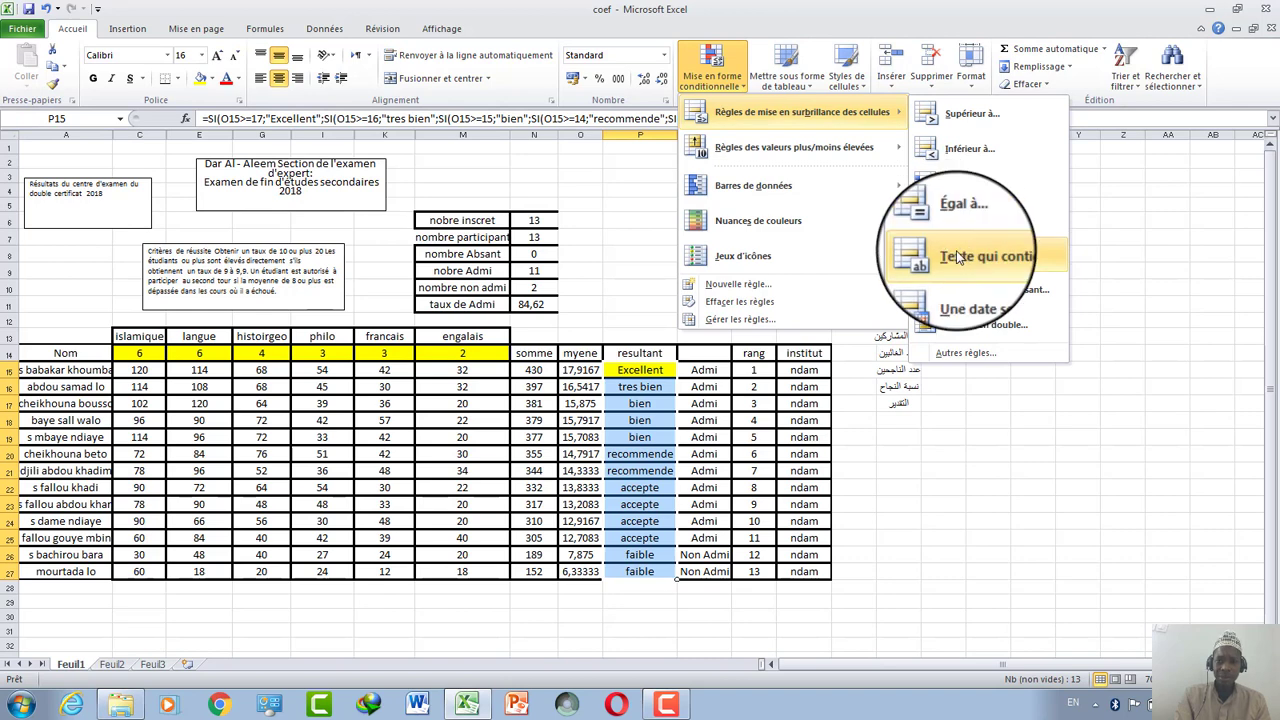
Step: Start a 'Texte qui contient' rule for 'tres bien' with Format personnalisé
{"action": "left_click", "coordinate": [963, 268]}
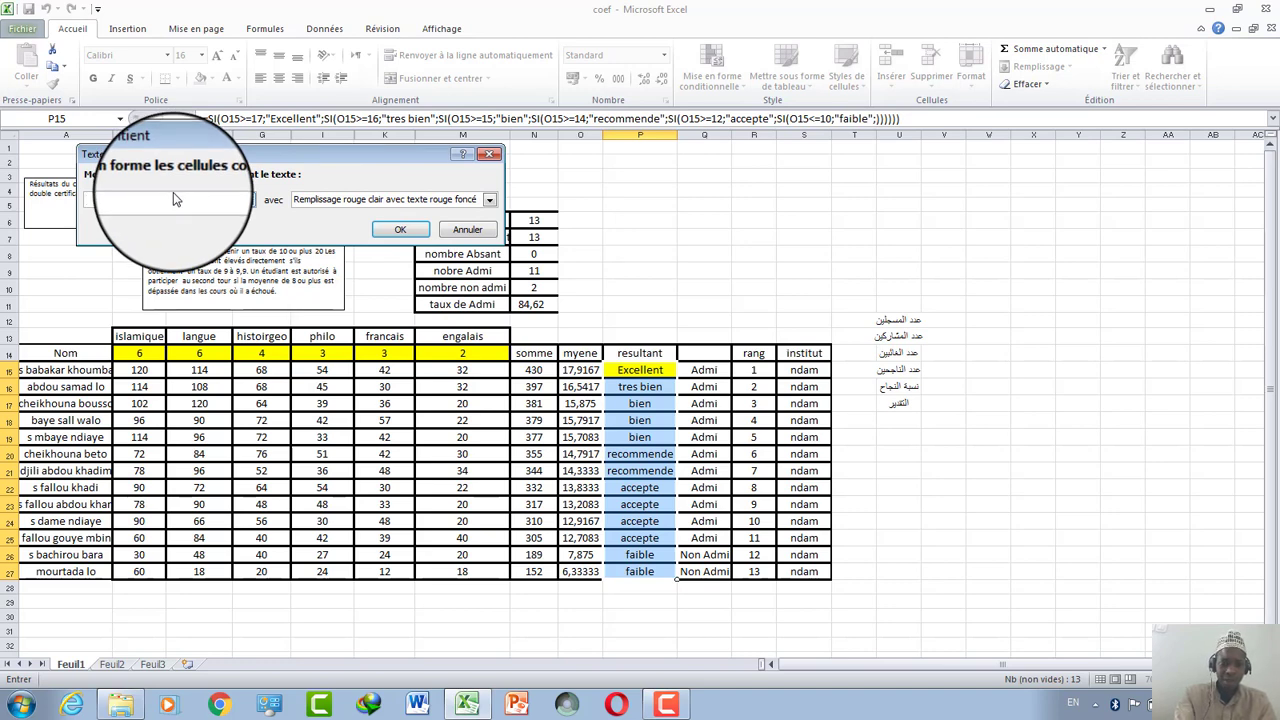
{"action": "type", "text": "tres bien"}
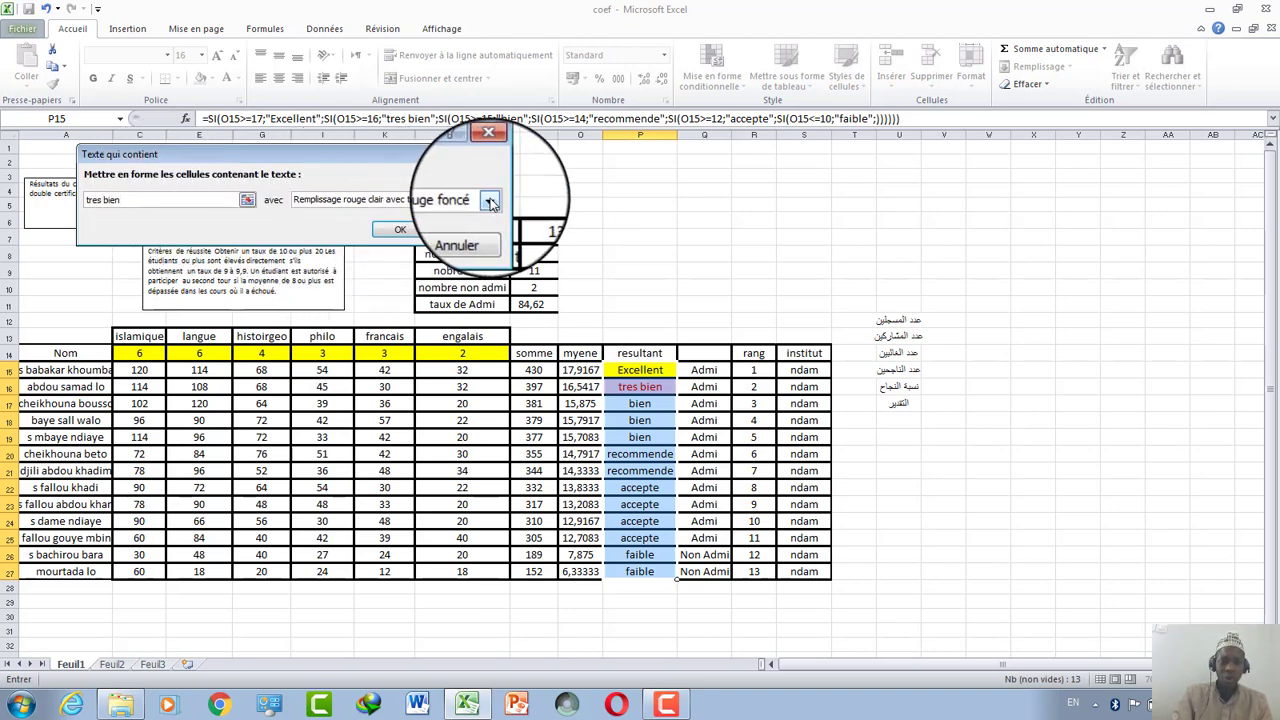
{"action": "left_click", "coordinate": [489, 199]}
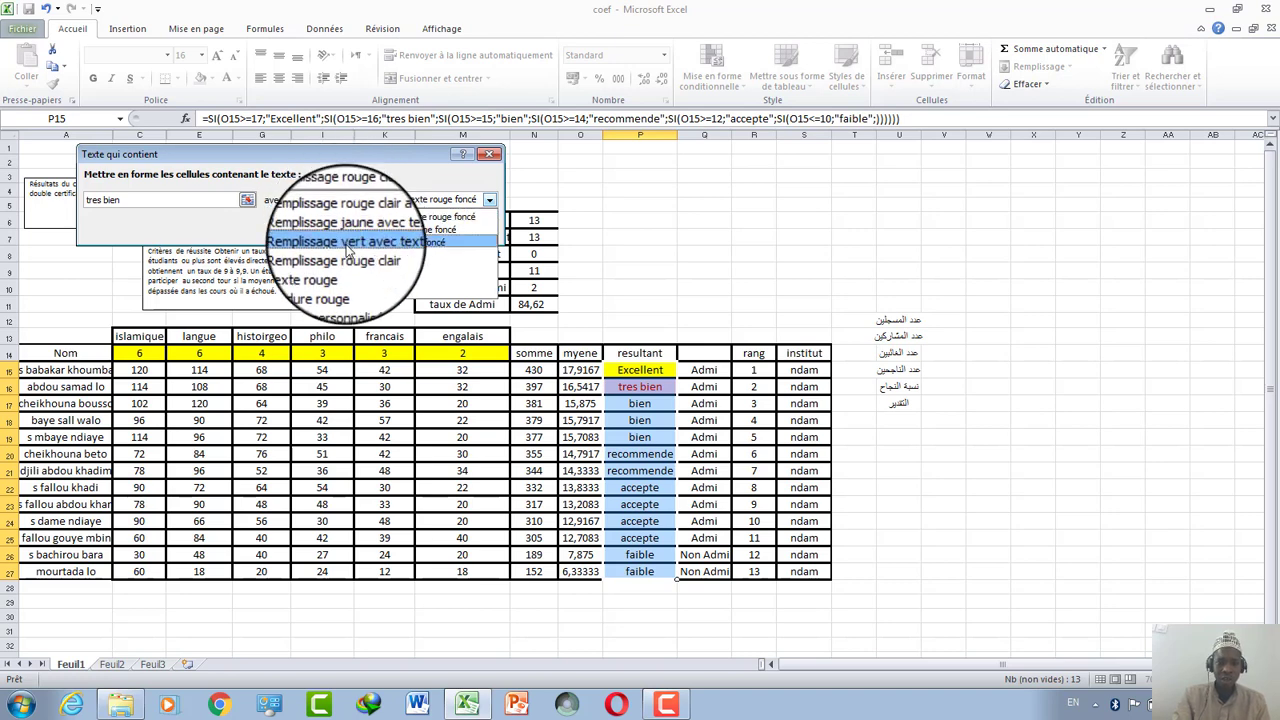
{"action": "left_click", "coordinate": [330, 295]}
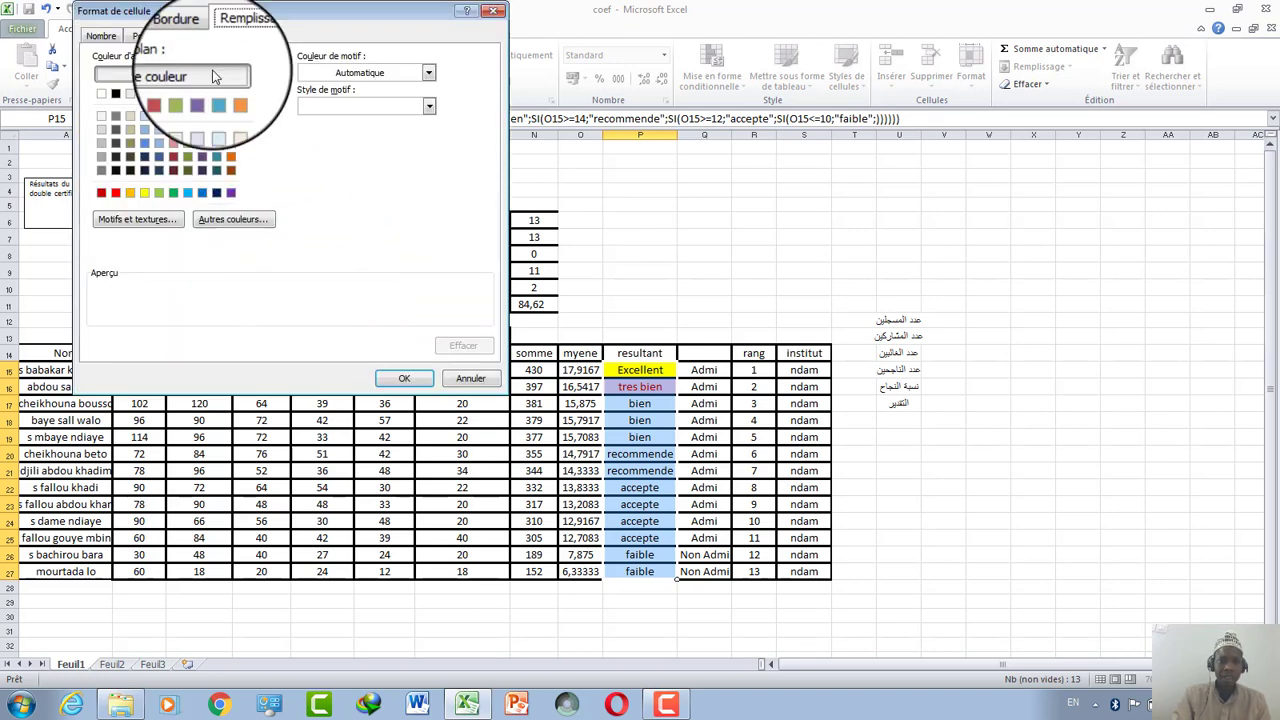
Step: Give tres bien cells a red fill with a new font colour and apply the rule
{"action": "left_click", "coordinate": [138, 40]}
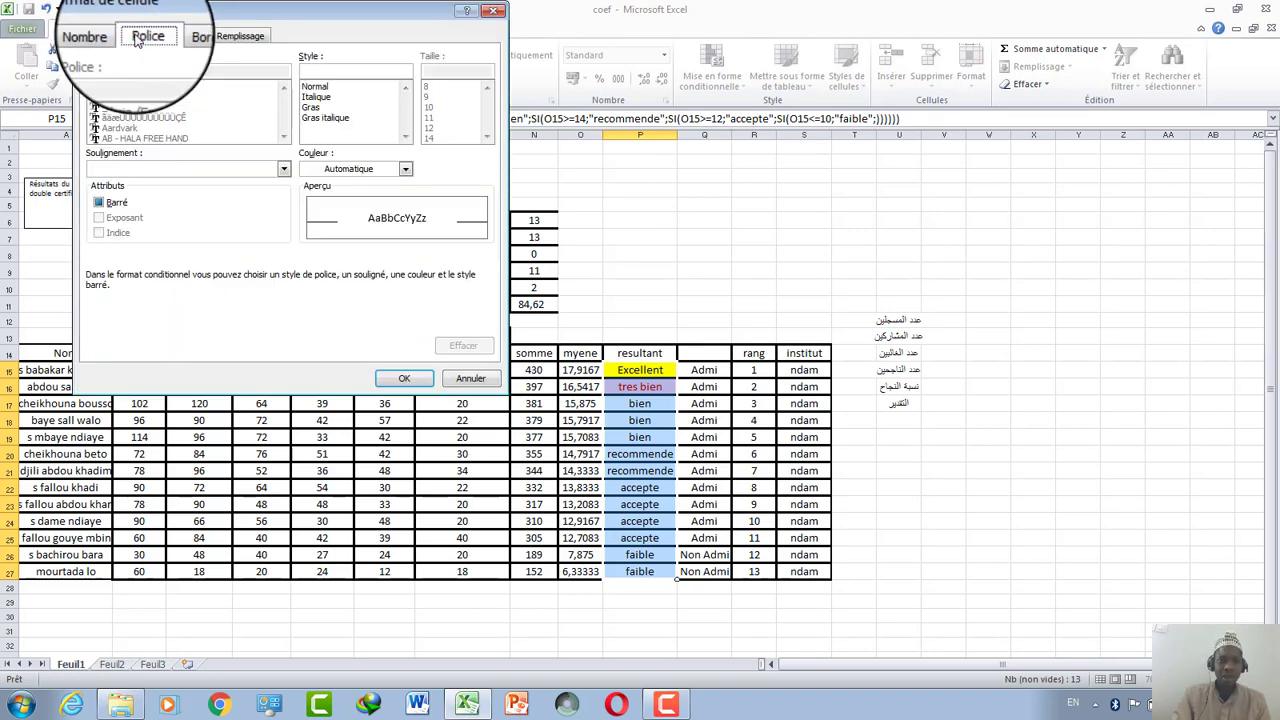
{"action": "left_click", "coordinate": [195, 40]}
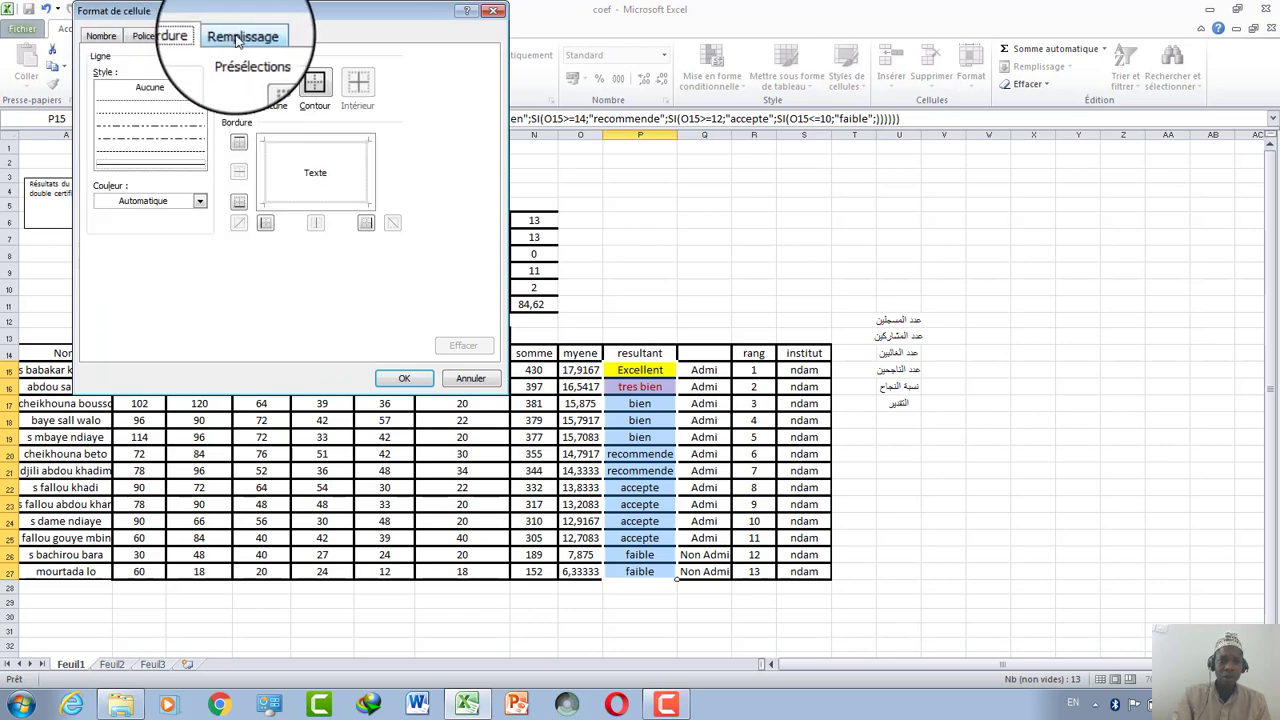
{"action": "left_click", "coordinate": [238, 40]}
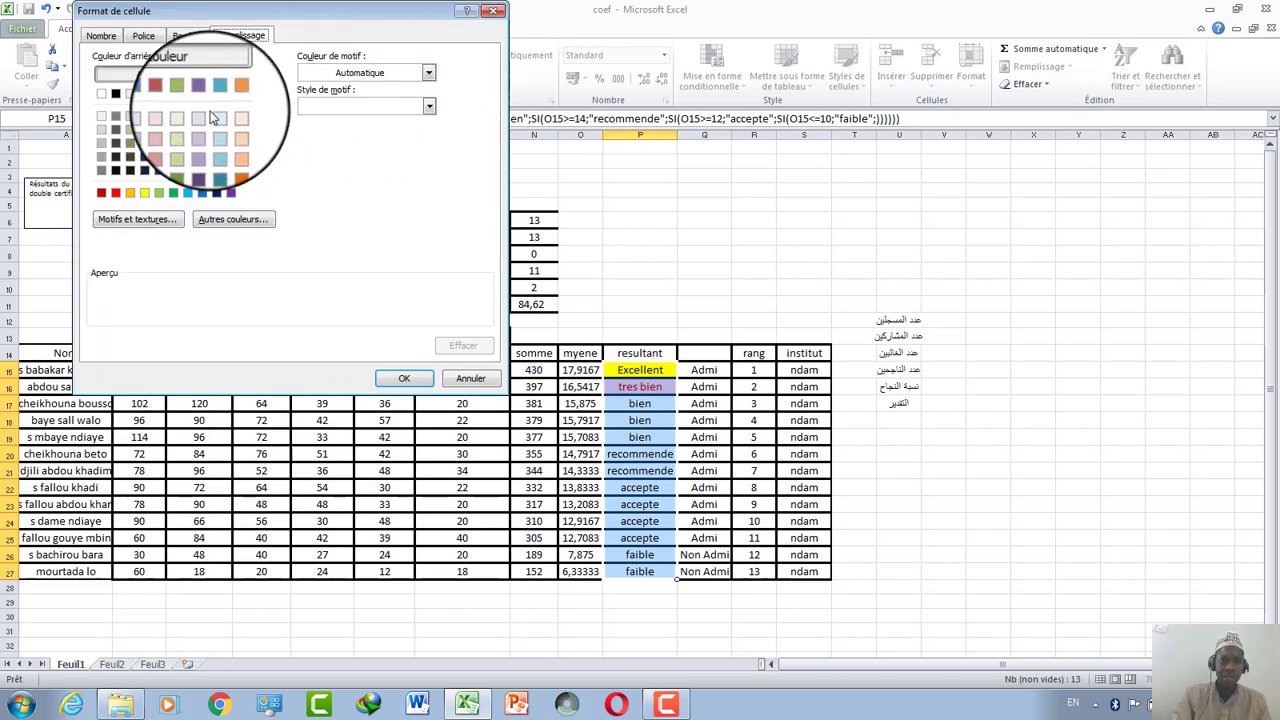
{"action": "left_click", "coordinate": [116, 193]}
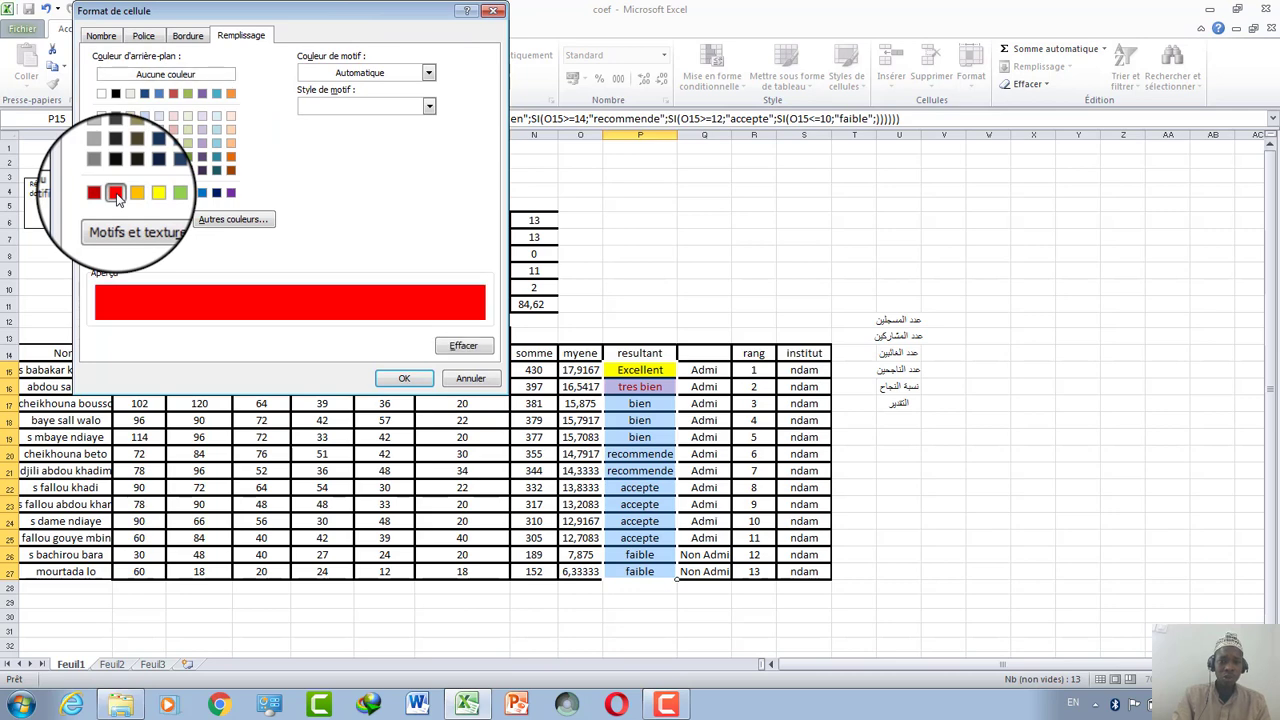
{"action": "left_click", "coordinate": [158, 37]}
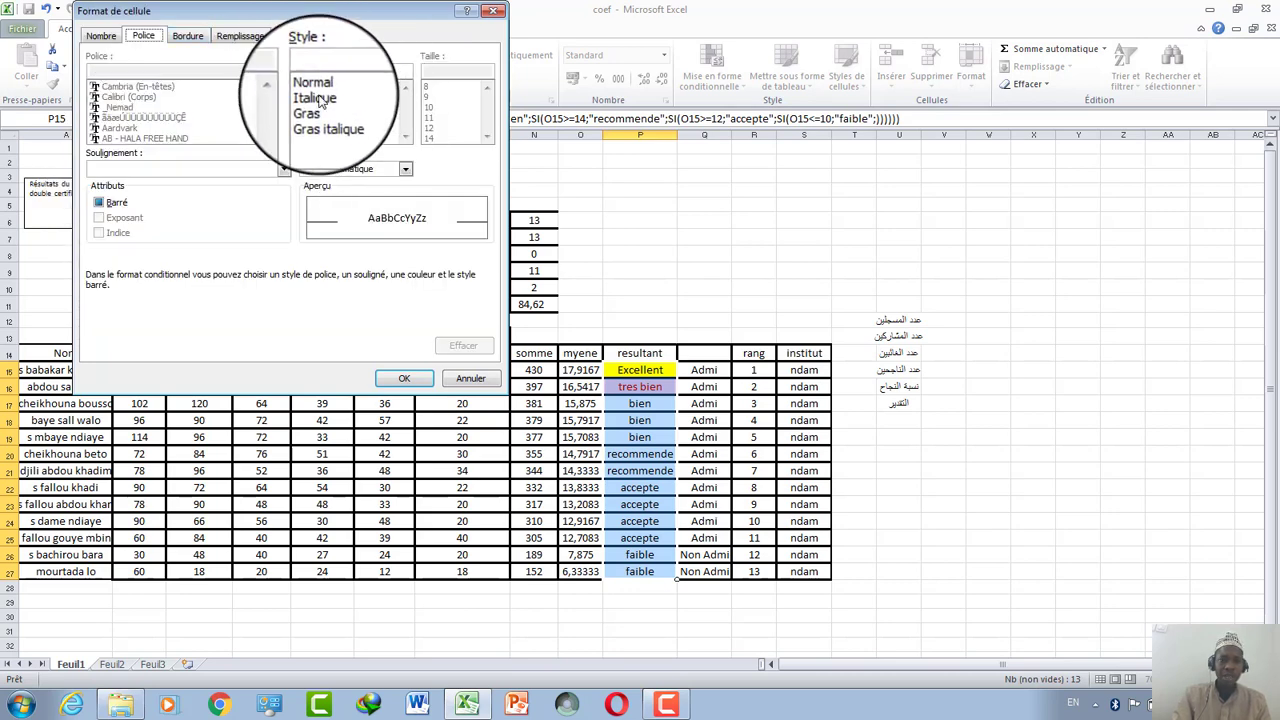
{"action": "left_click", "coordinate": [405, 169]}
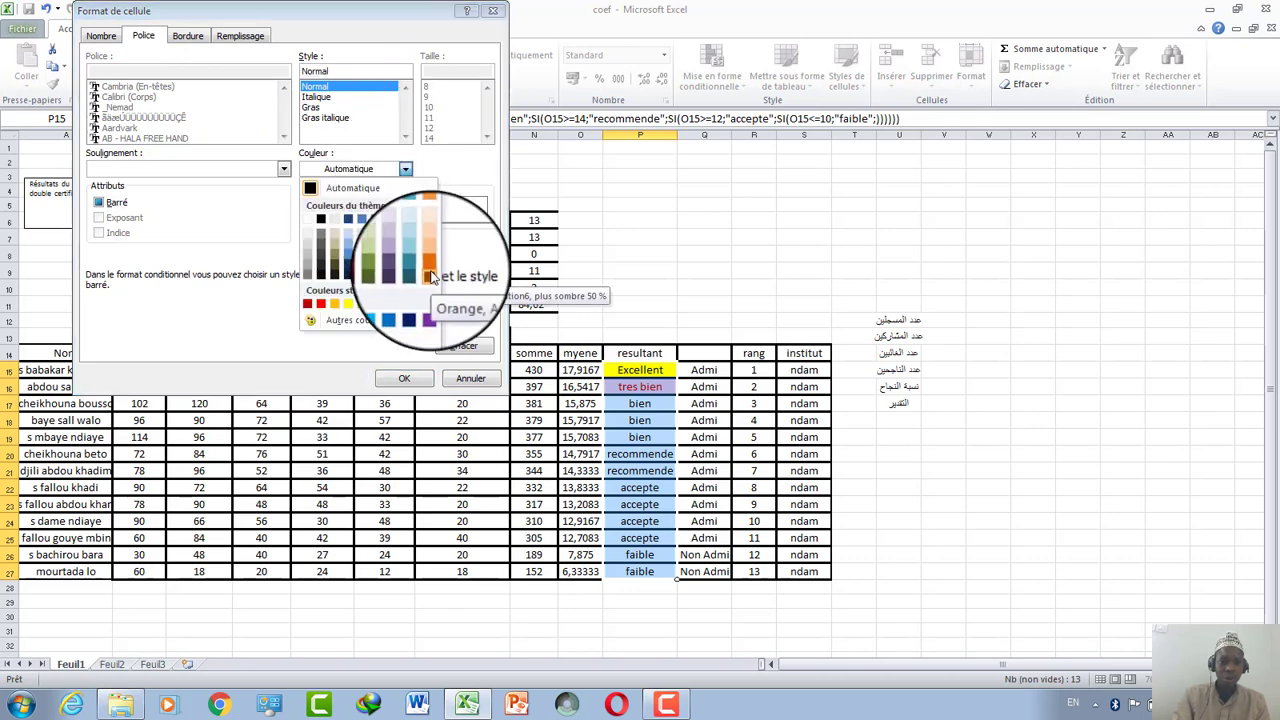
{"action": "left_click", "coordinate": [320, 218]}
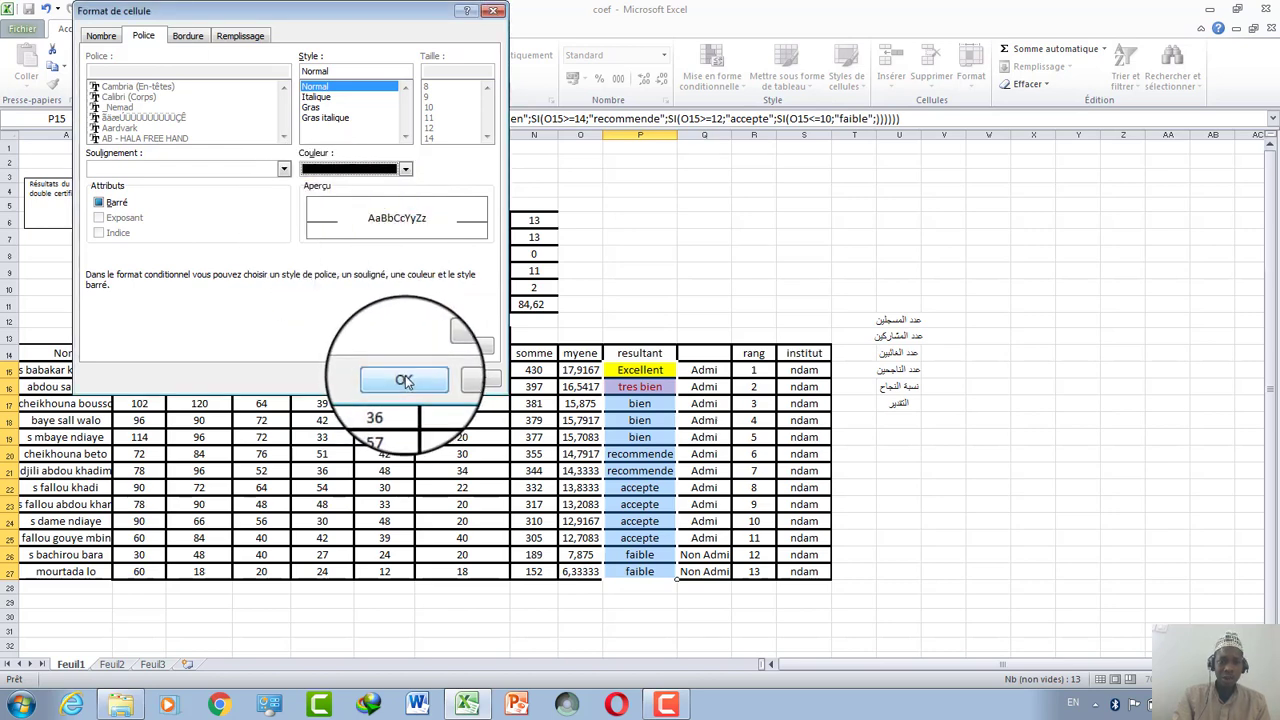
{"action": "left_click", "coordinate": [404, 378]}
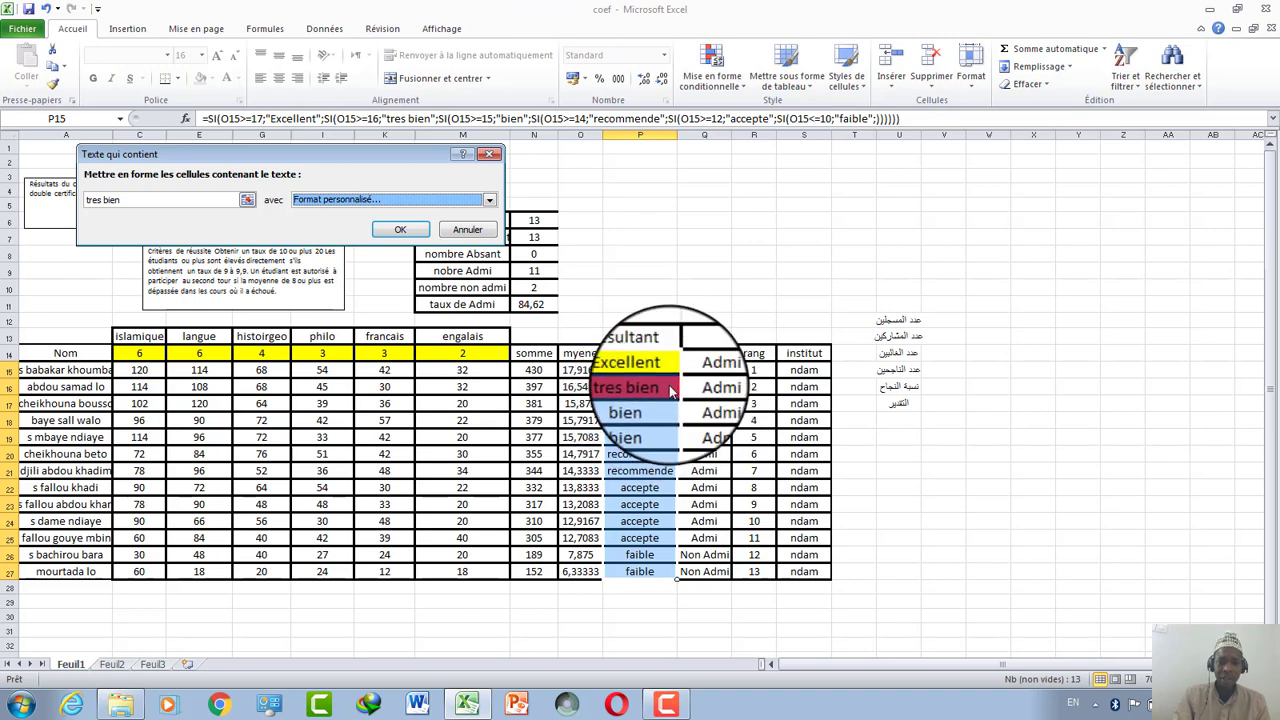
{"action": "left_click", "coordinate": [392, 233]}
Step: Confirm the tres bien rule, reselect P15:P27 and start another 'Texte qui contient' rule
{"action": "left_click", "coordinate": [640, 453]}
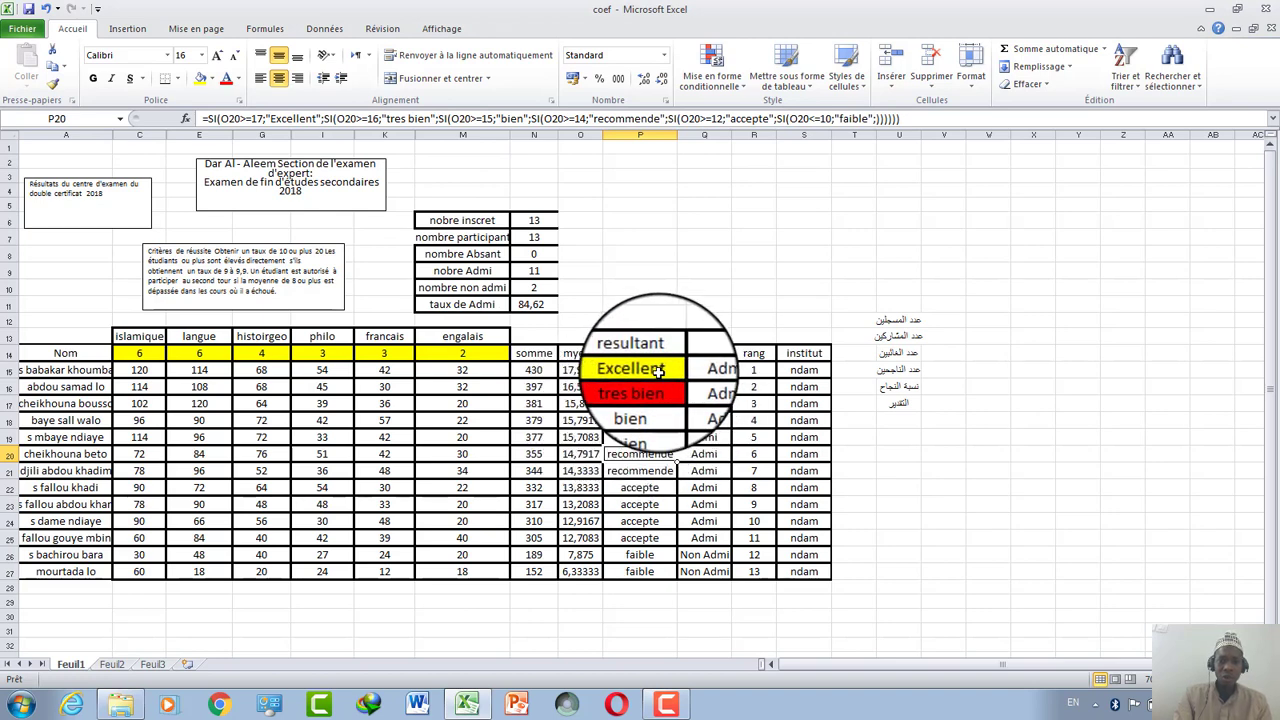
{"action": "left_click", "coordinate": [650, 372]}
{"action": "left_click_drag", "start_coordinate": [657, 378], "coordinate": [631, 565]}
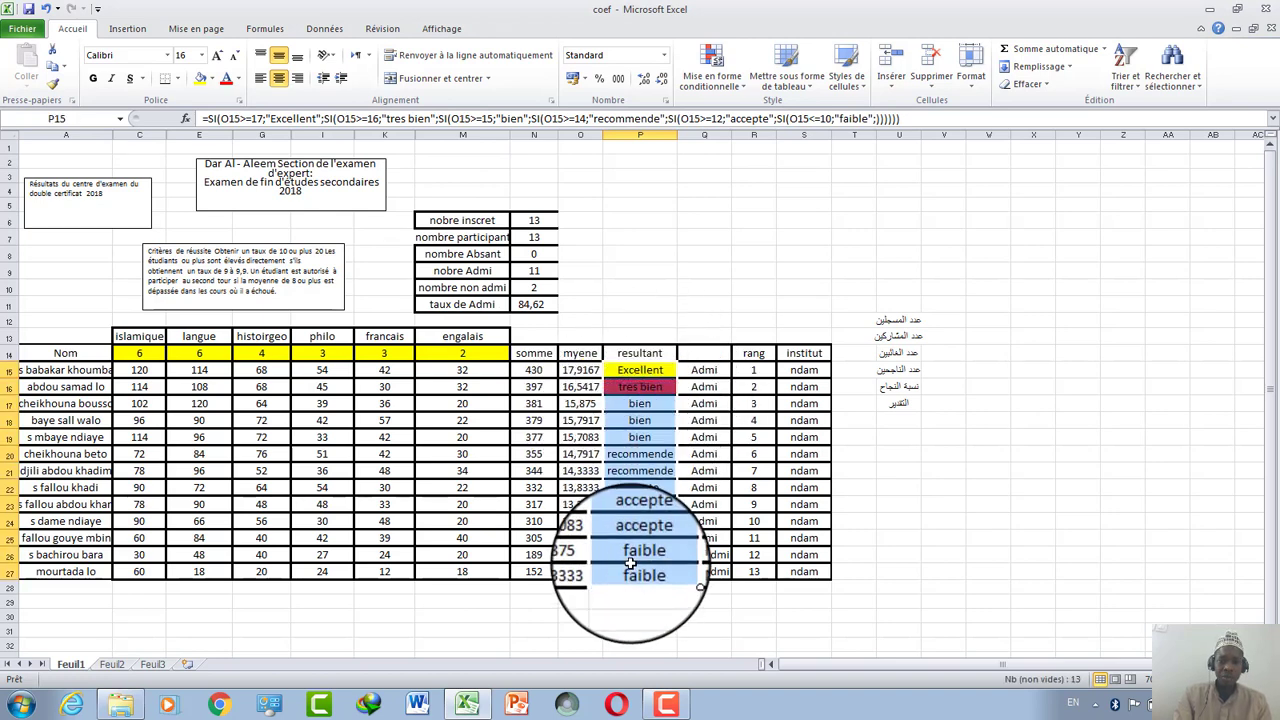
{"action": "left_click", "coordinate": [710, 76]}
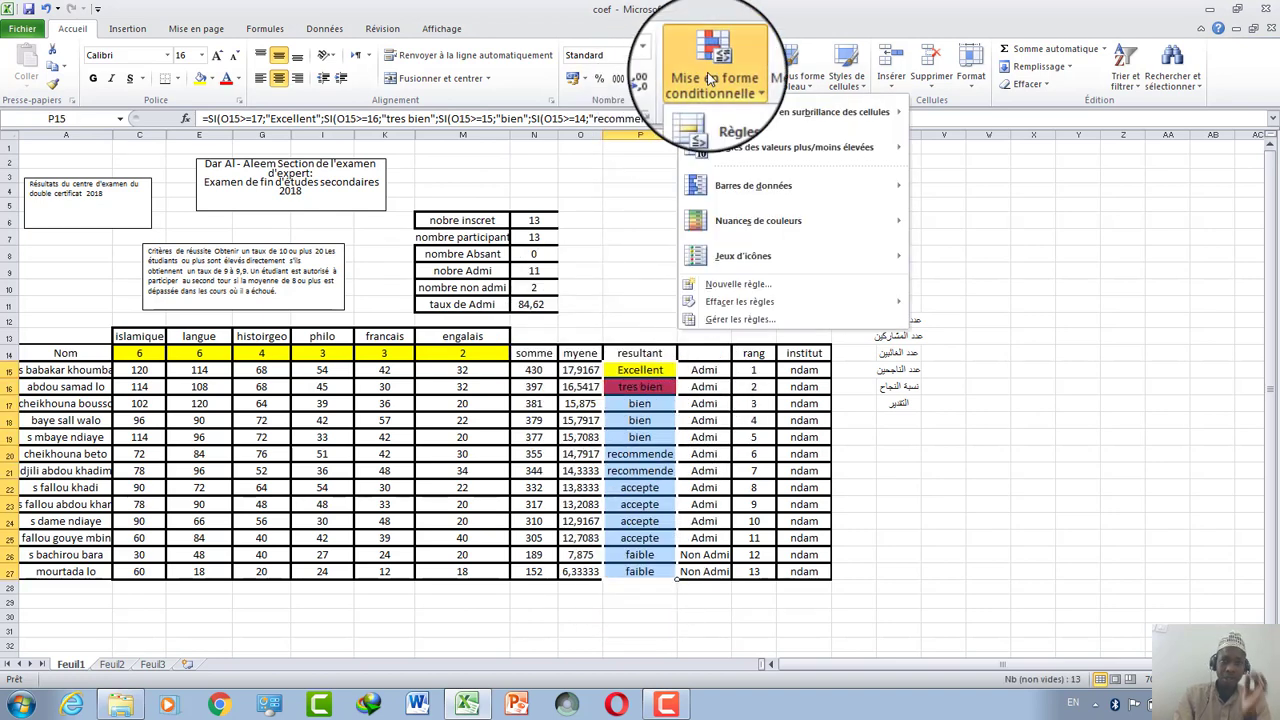
{"action": "mouse_move", "coordinate": [790, 112]}
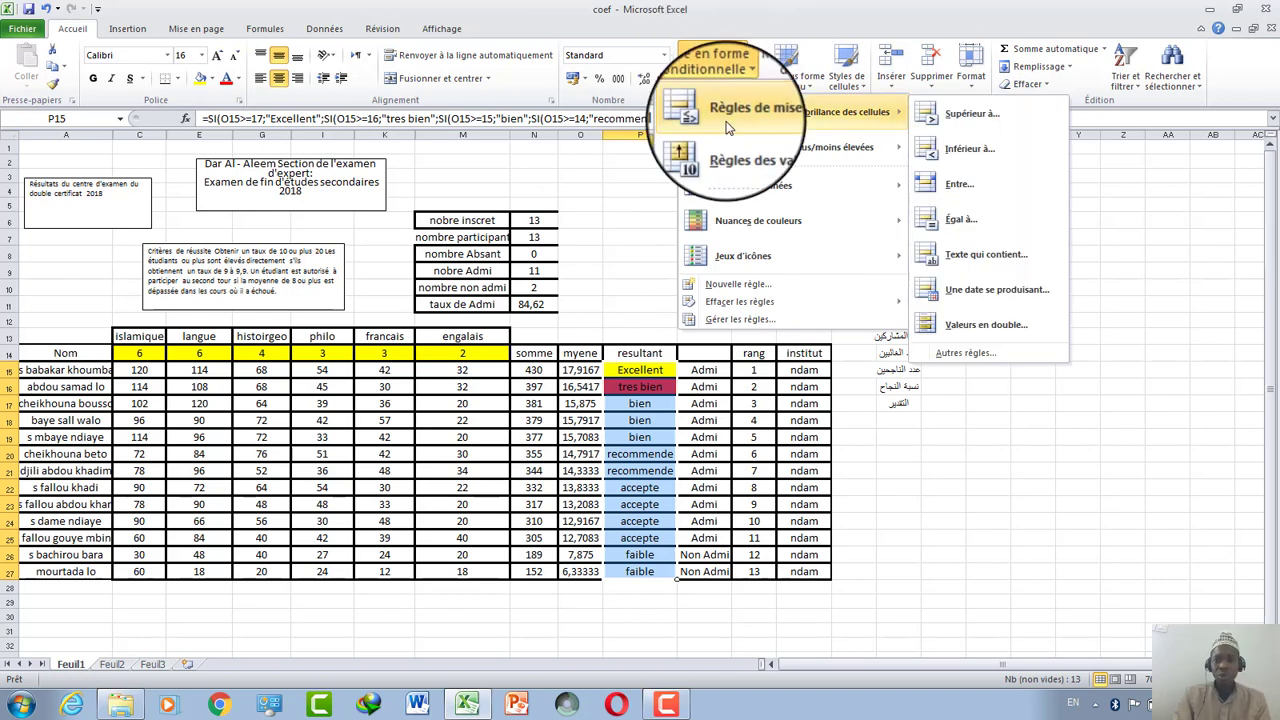
{"action": "left_click", "coordinate": [966, 255]}
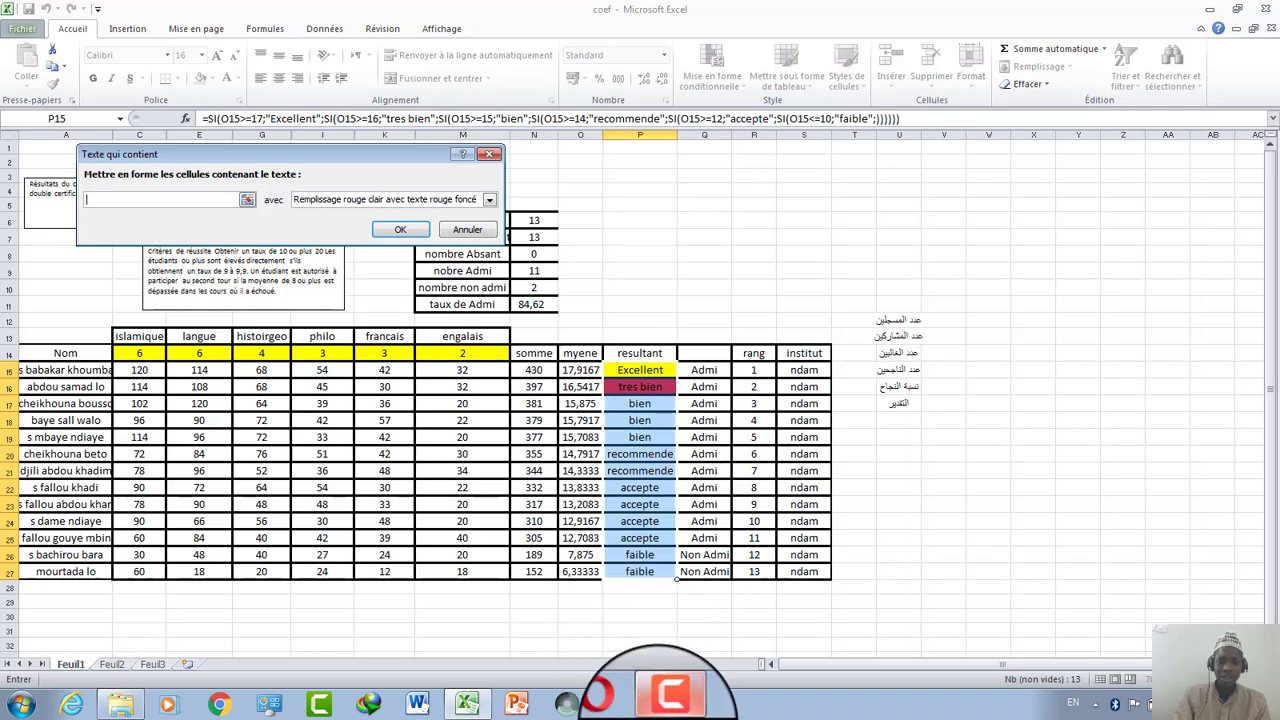
Step: Enter 'bien' as the text to match and bring up the format list
{"action": "left_click", "coordinate": [667, 703]}
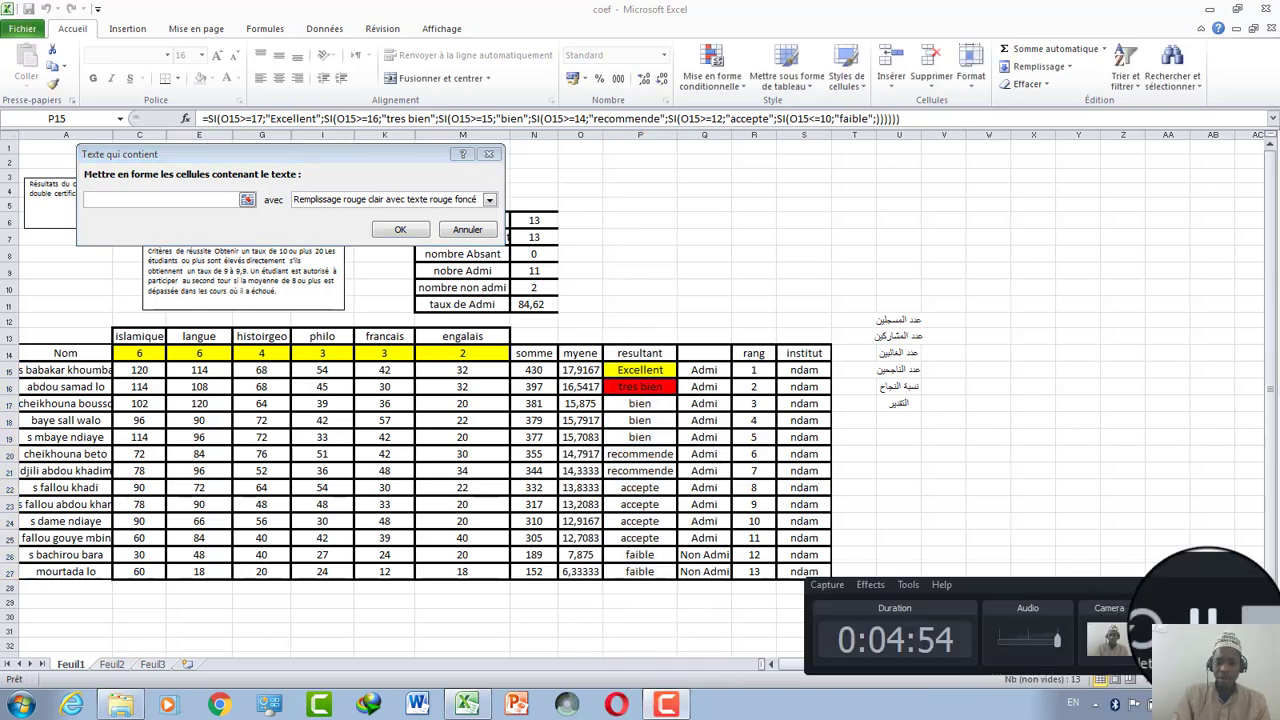
{"action": "left_click", "coordinate": [1207, 616]}
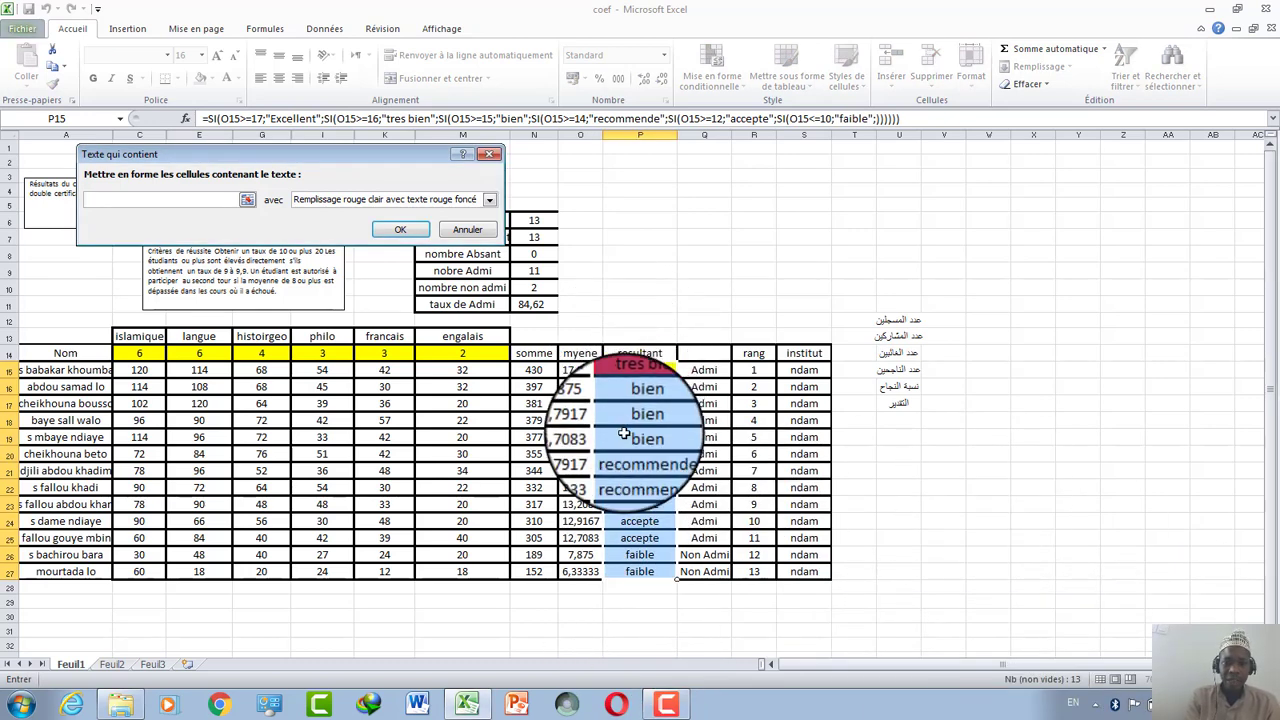
{"action": "left_click", "coordinate": [127, 196]}
{"action": "type", "text": "bien"}
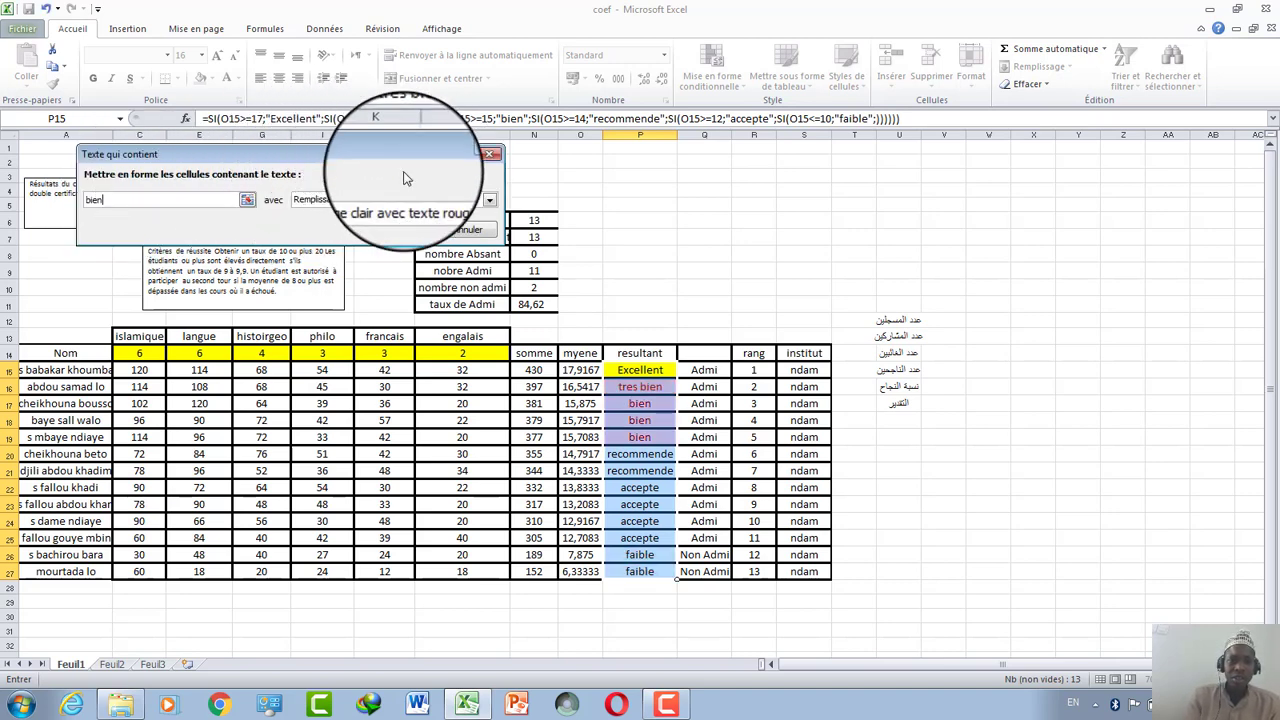
{"action": "left_click", "coordinate": [490, 201]}
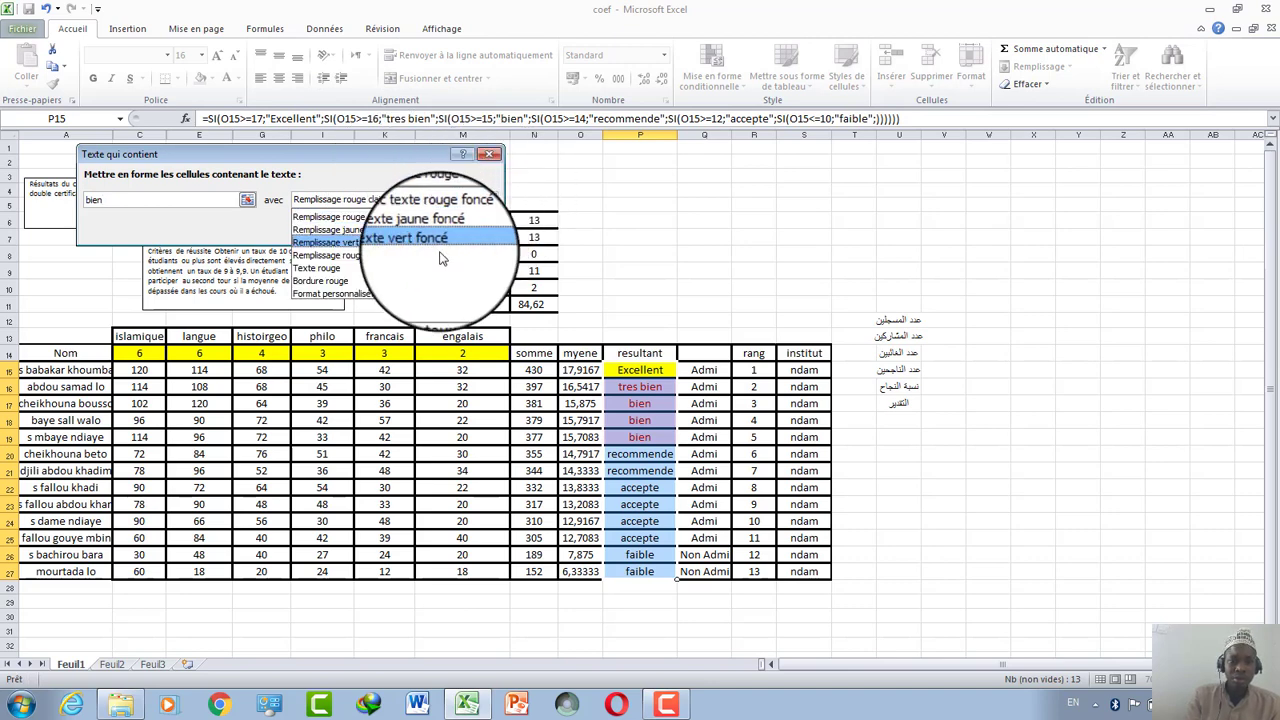
Step: Give bien cells light blue text on a dark navy fill, after trying orange fills
{"action": "left_click", "coordinate": [396, 297]}
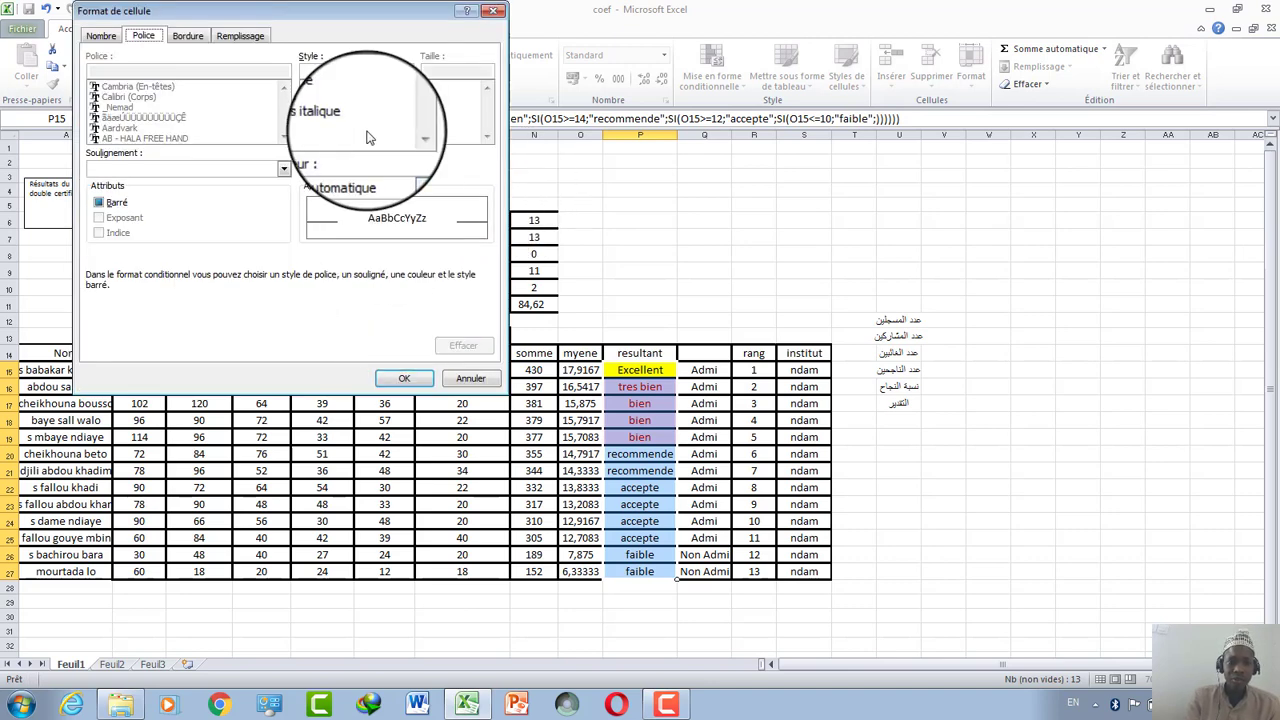
{"action": "left_click", "coordinate": [407, 171]}
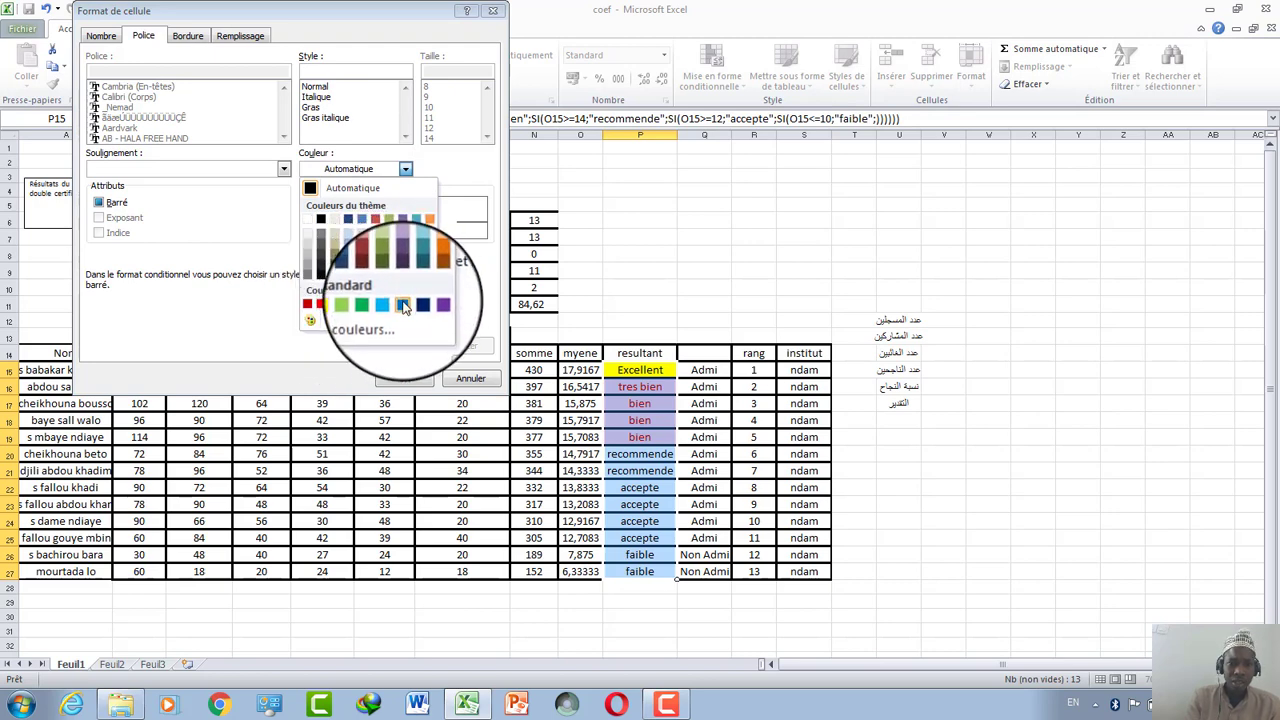
{"action": "left_click", "coordinate": [403, 307]}
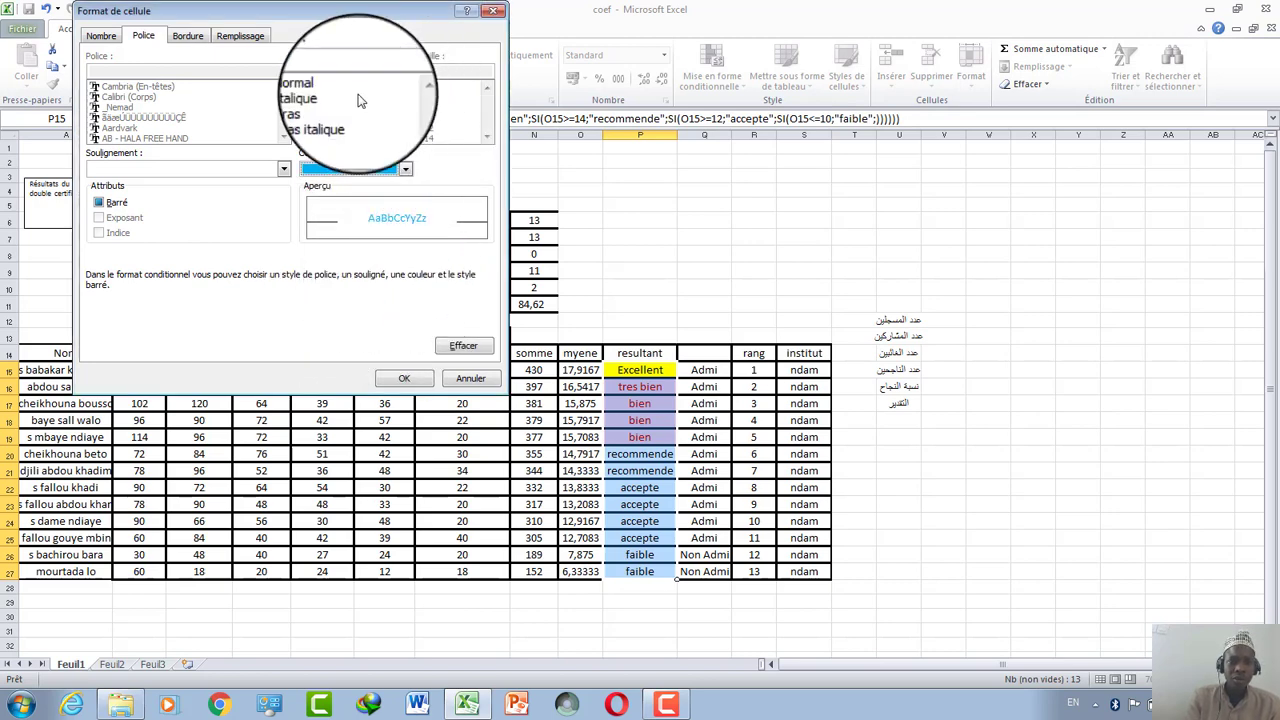
{"action": "left_click", "coordinate": [218, 40]}
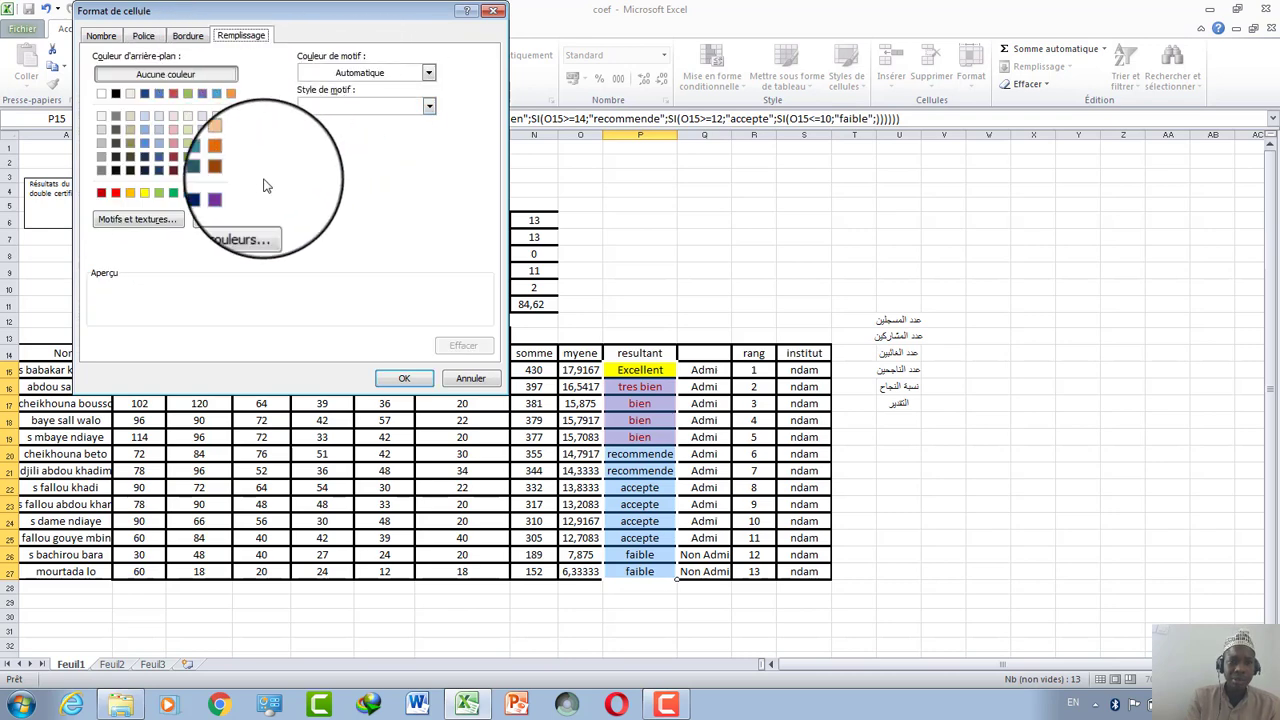
{"action": "left_click", "coordinate": [232, 104]}
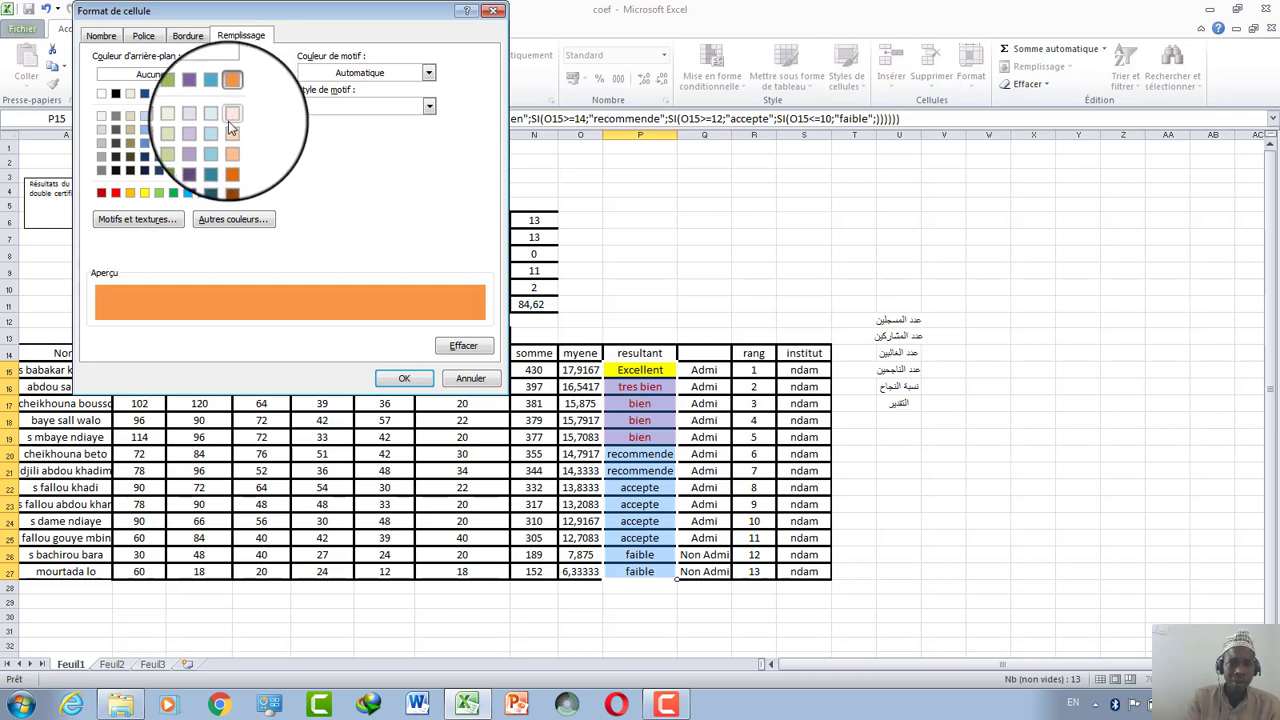
{"action": "left_click", "coordinate": [228, 145]}
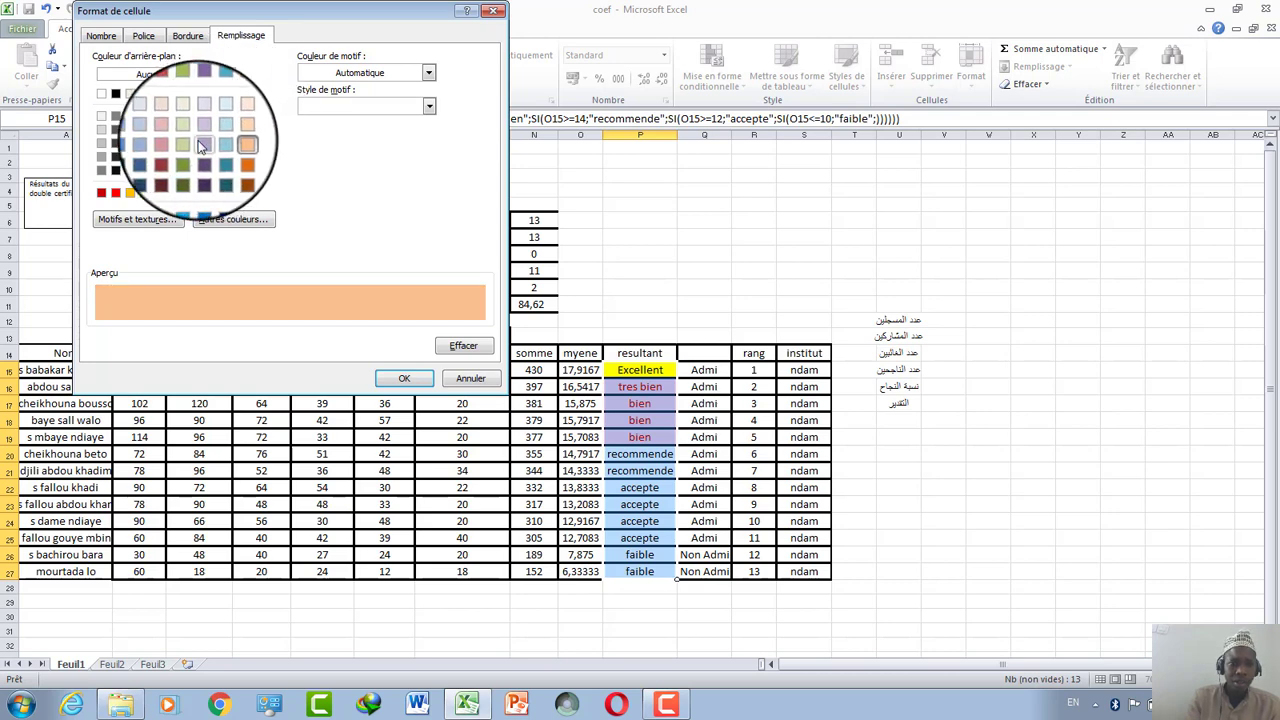
{"action": "left_click", "coordinate": [145, 172]}
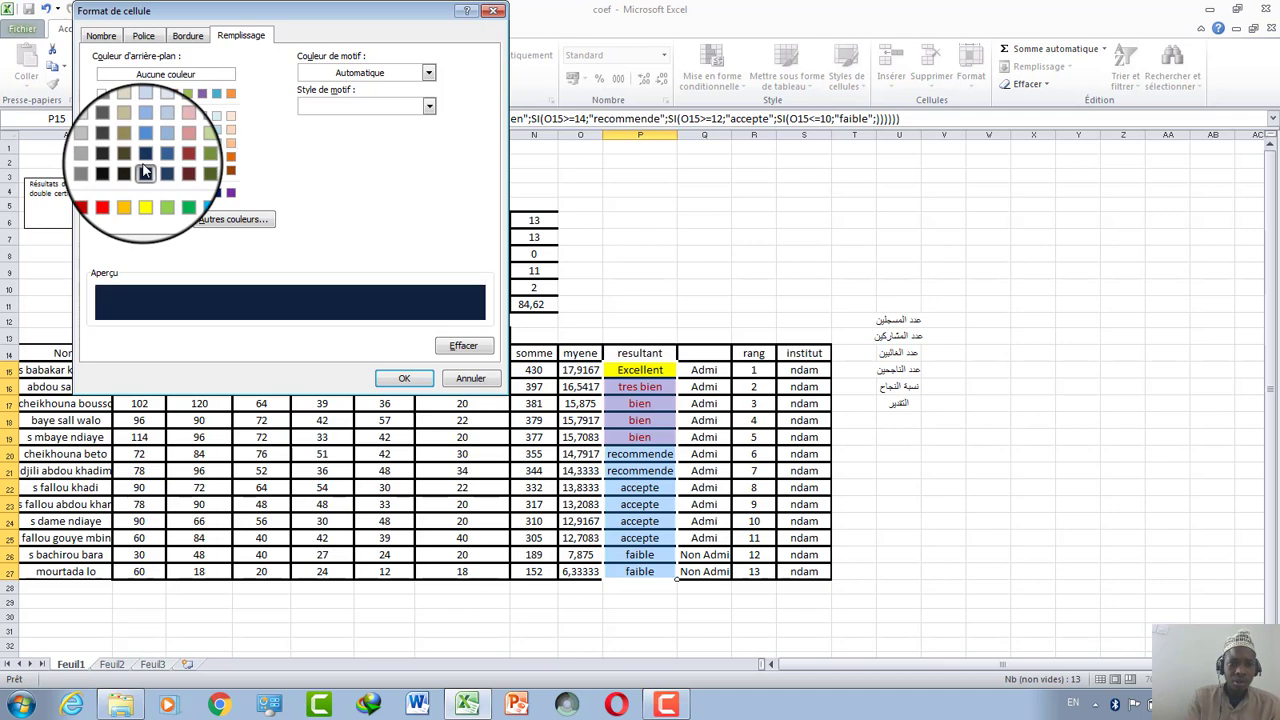
{"action": "left_click", "coordinate": [404, 380]}
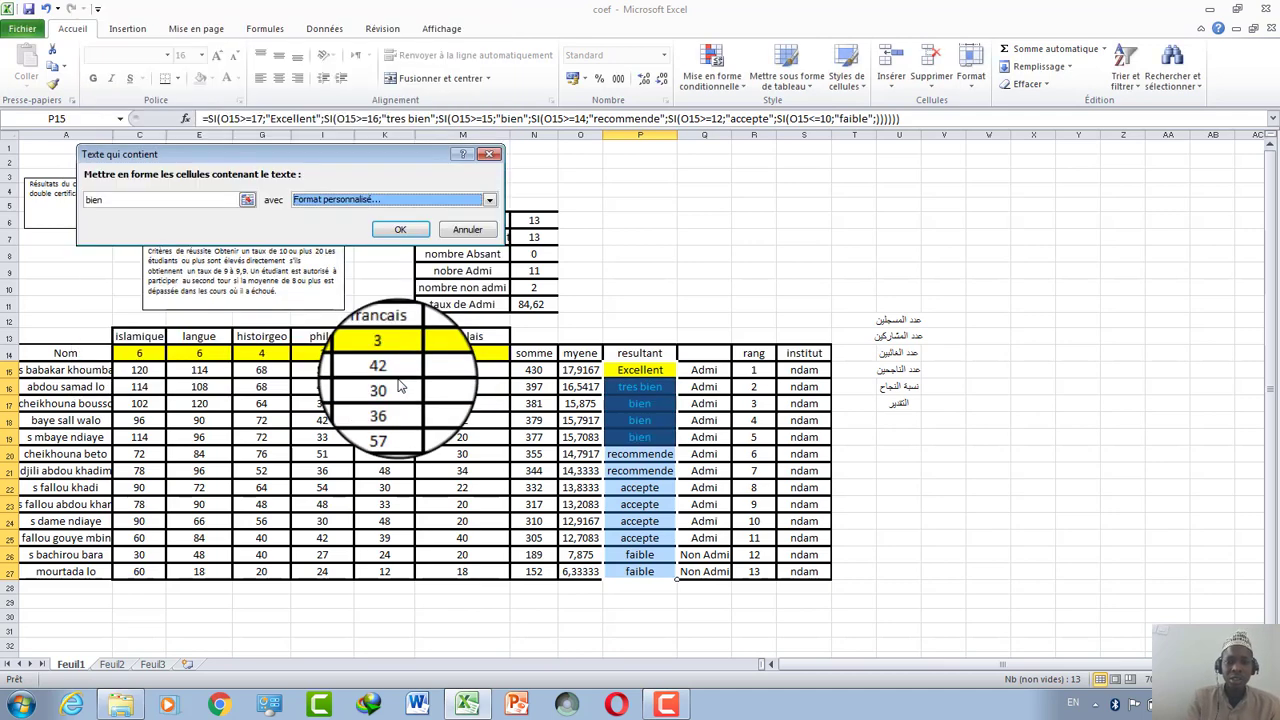
{"action": "left_click", "coordinate": [400, 228]}
Step: Undo the navy bien rule so tres bien turns red again, then select P17:P27
{"action": "left_click", "coordinate": [704, 437]}
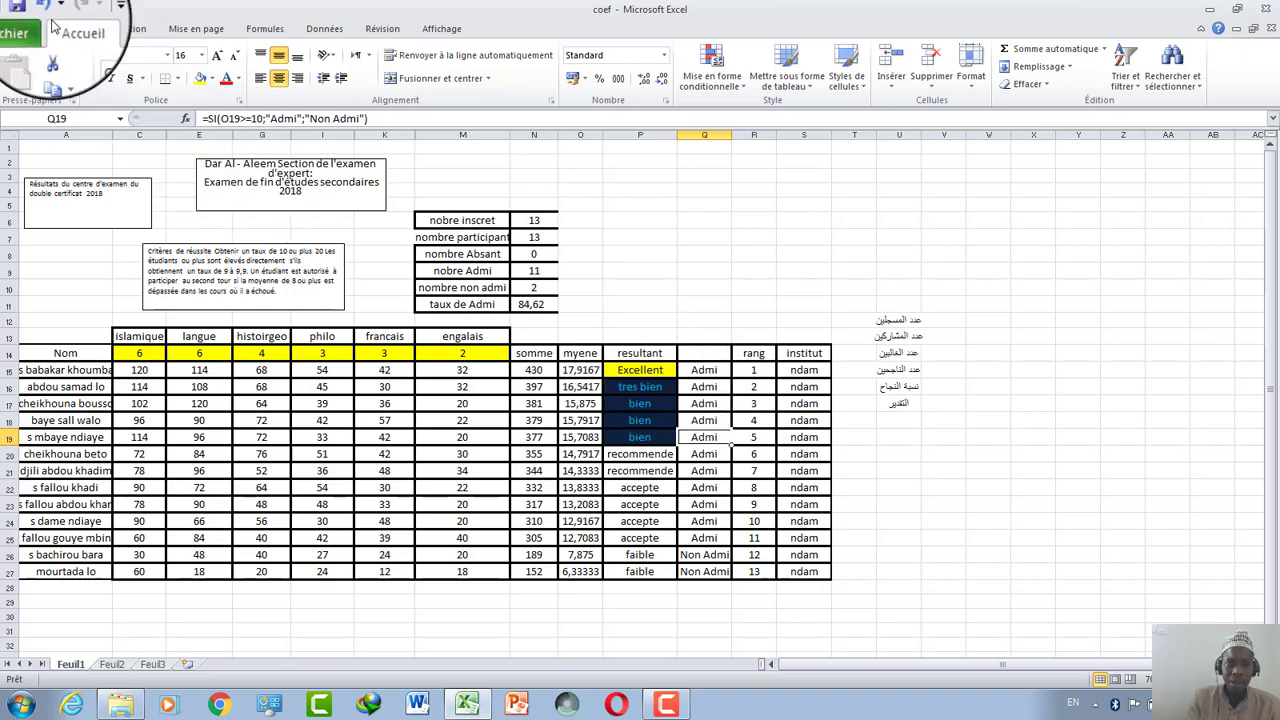
{"action": "left_click", "coordinate": [640, 370]}
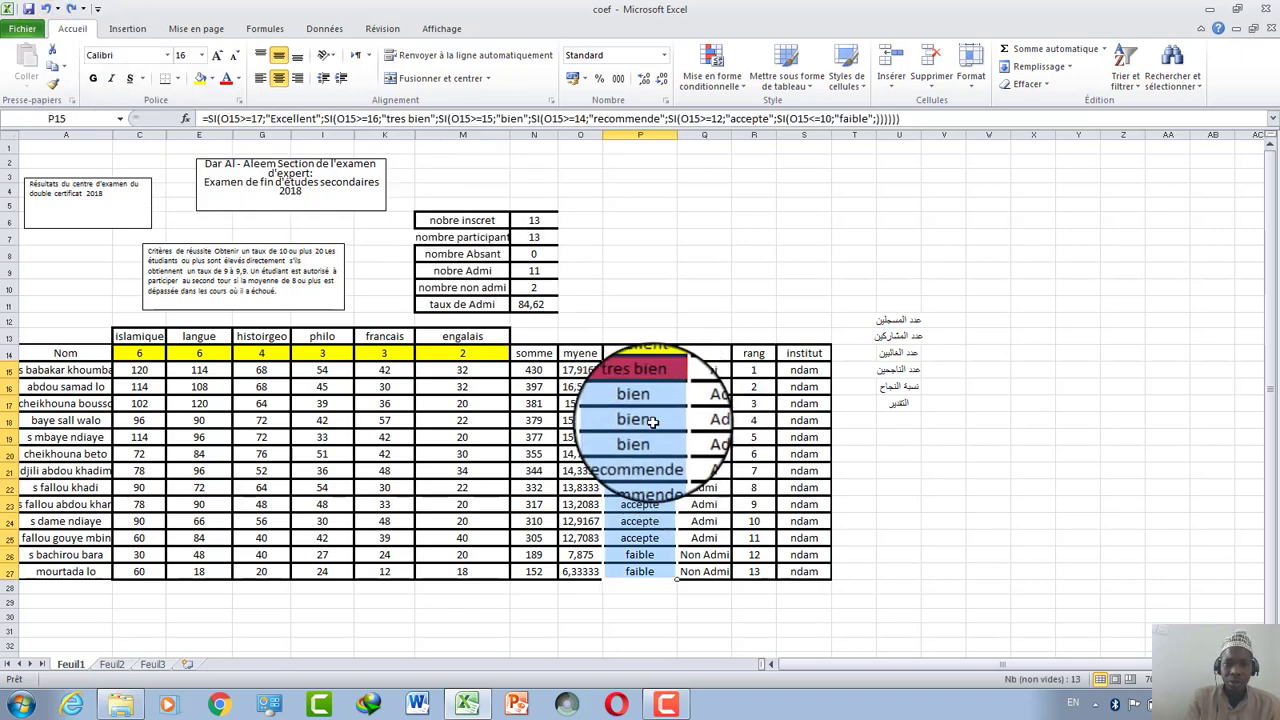
{"action": "key", "text": "ctrl+shift+Down"}
{"action": "left_click_drag", "start_coordinate": [648, 404], "coordinate": [640, 571]}
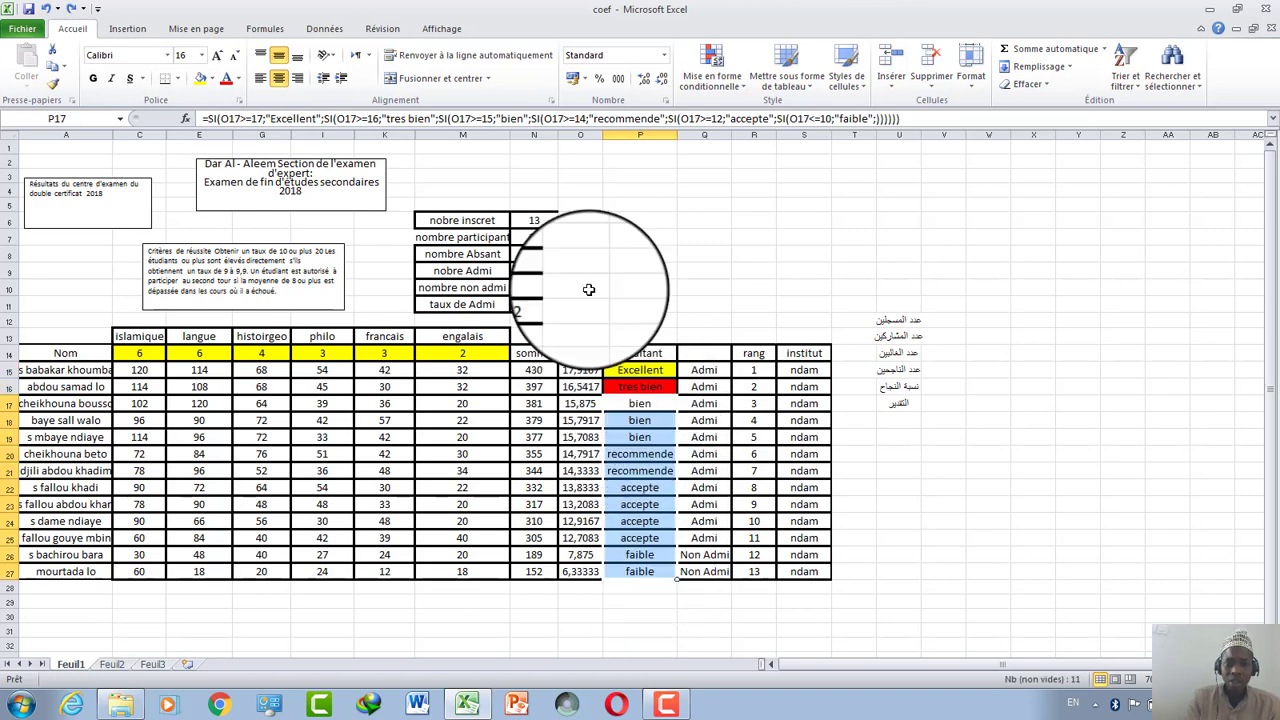
Step: Add a Text that Contains rule for 'bien' with a custom dark-blue fill, then check P19
{"action": "left_click", "coordinate": [727, 90]}
{"action": "mouse_move", "coordinate": [800, 112]}
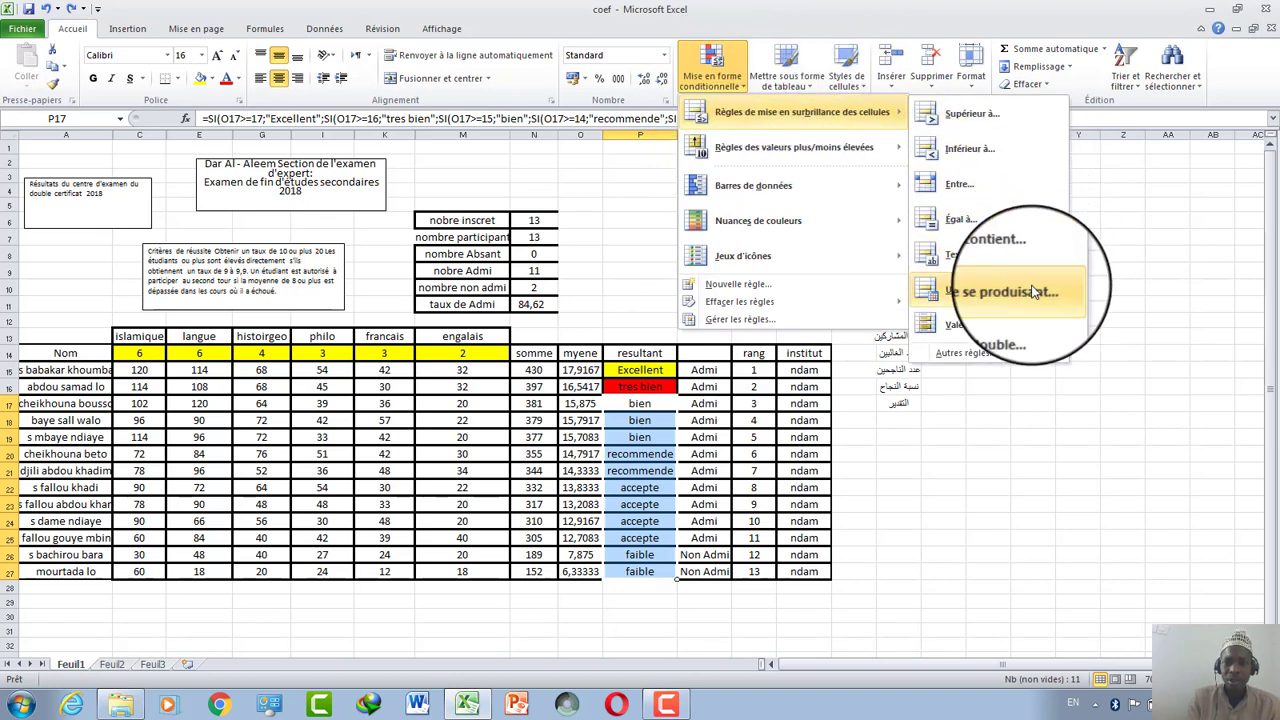
{"action": "left_click", "coordinate": [1015, 263]}
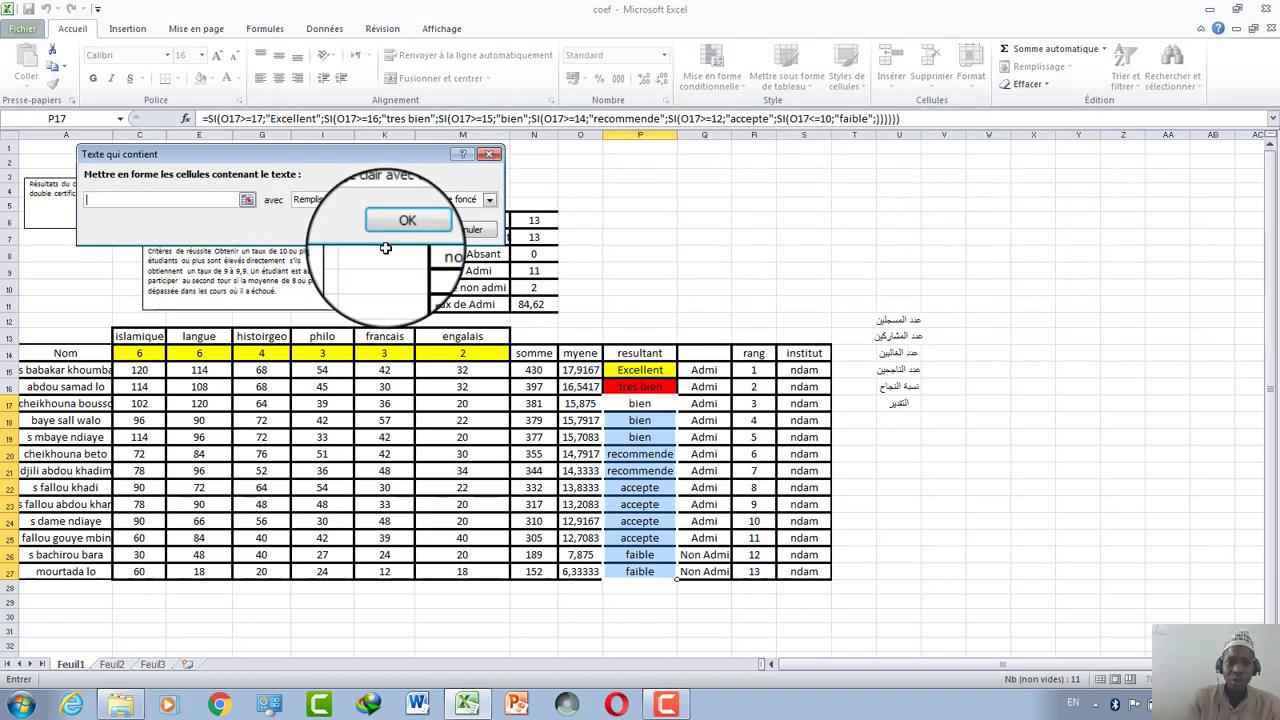
{"action": "left_click", "coordinate": [497, 198]}
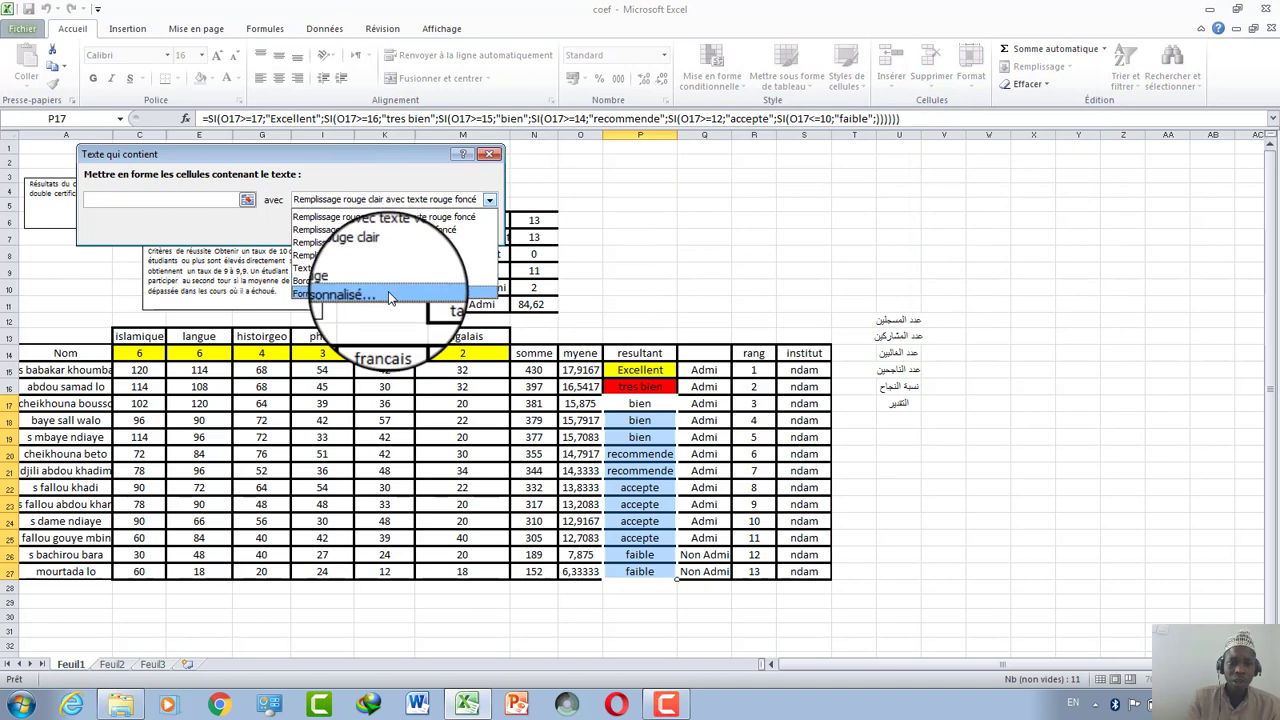
{"action": "left_click", "coordinate": [455, 293]}
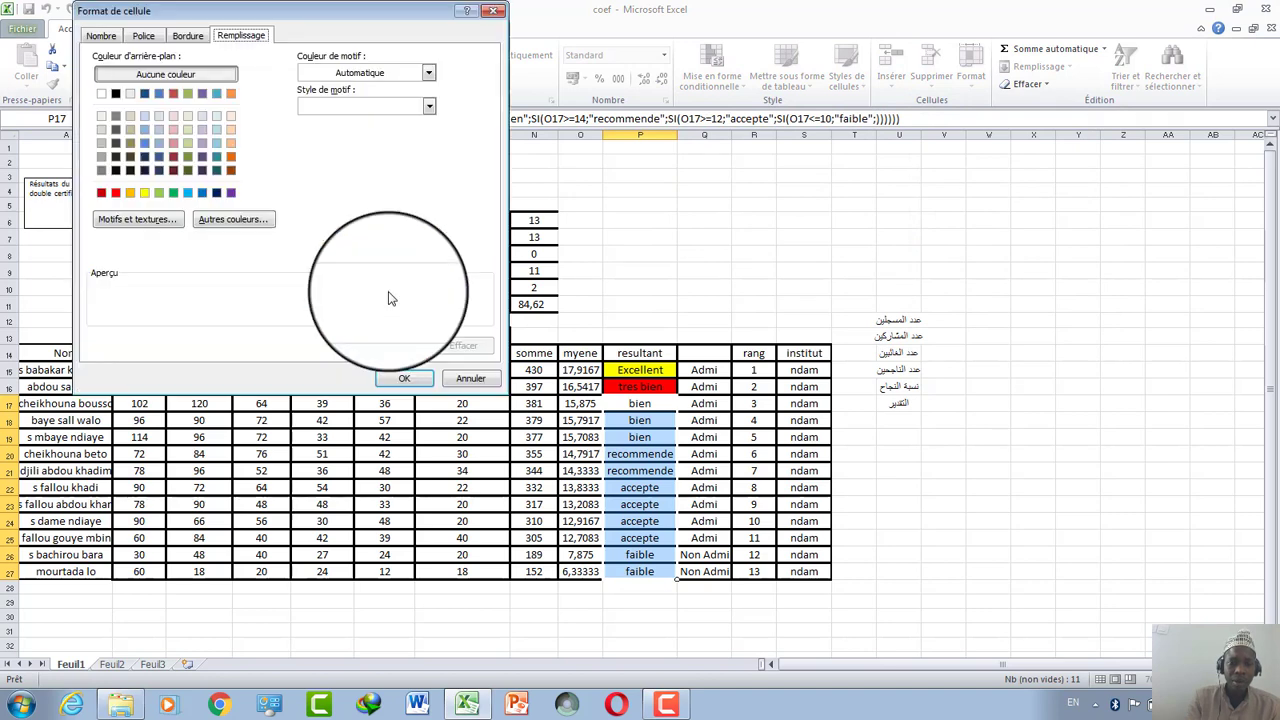
{"action": "left_click", "coordinate": [217, 195]}
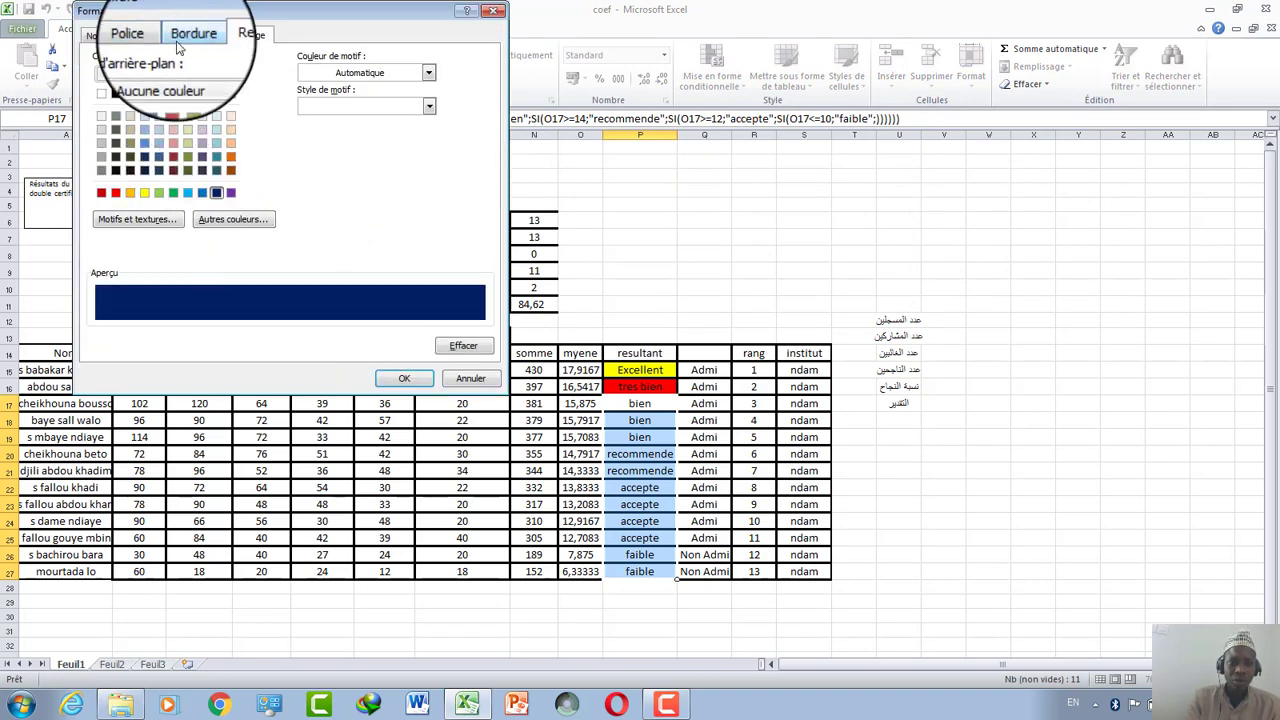
{"action": "left_click", "coordinate": [404, 380]}
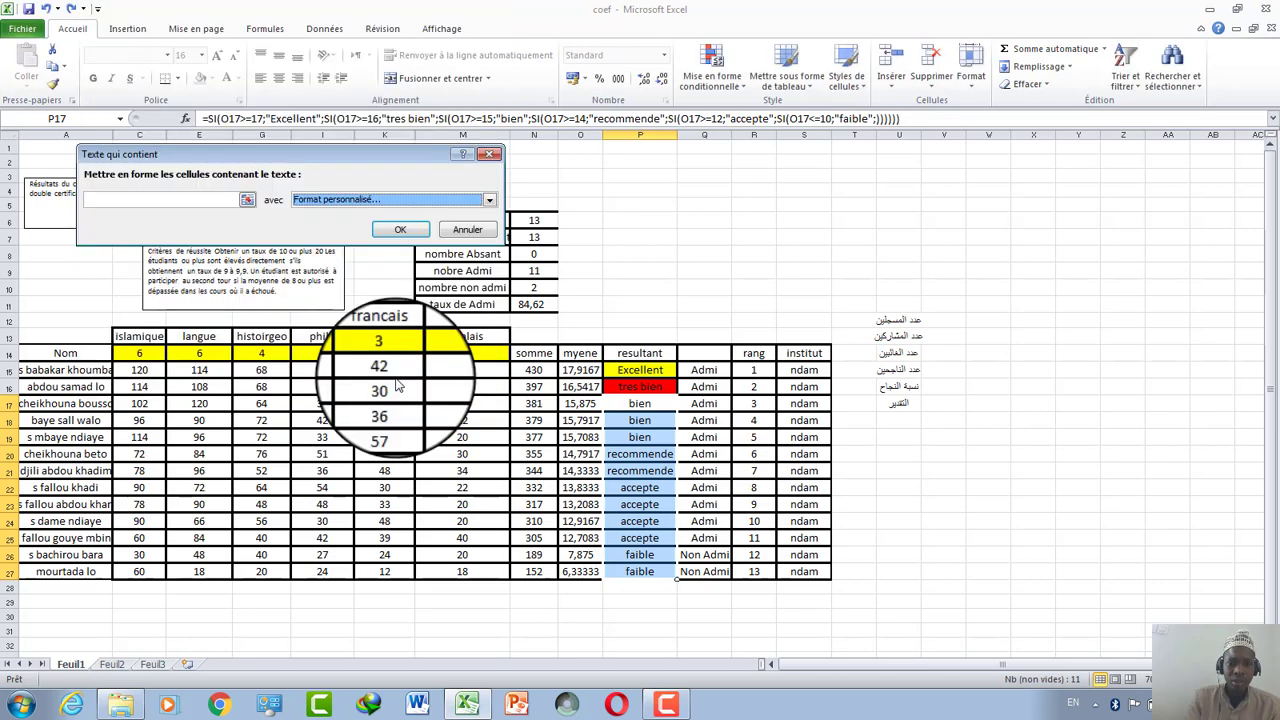
{"action": "left_click", "coordinate": [168, 197]}
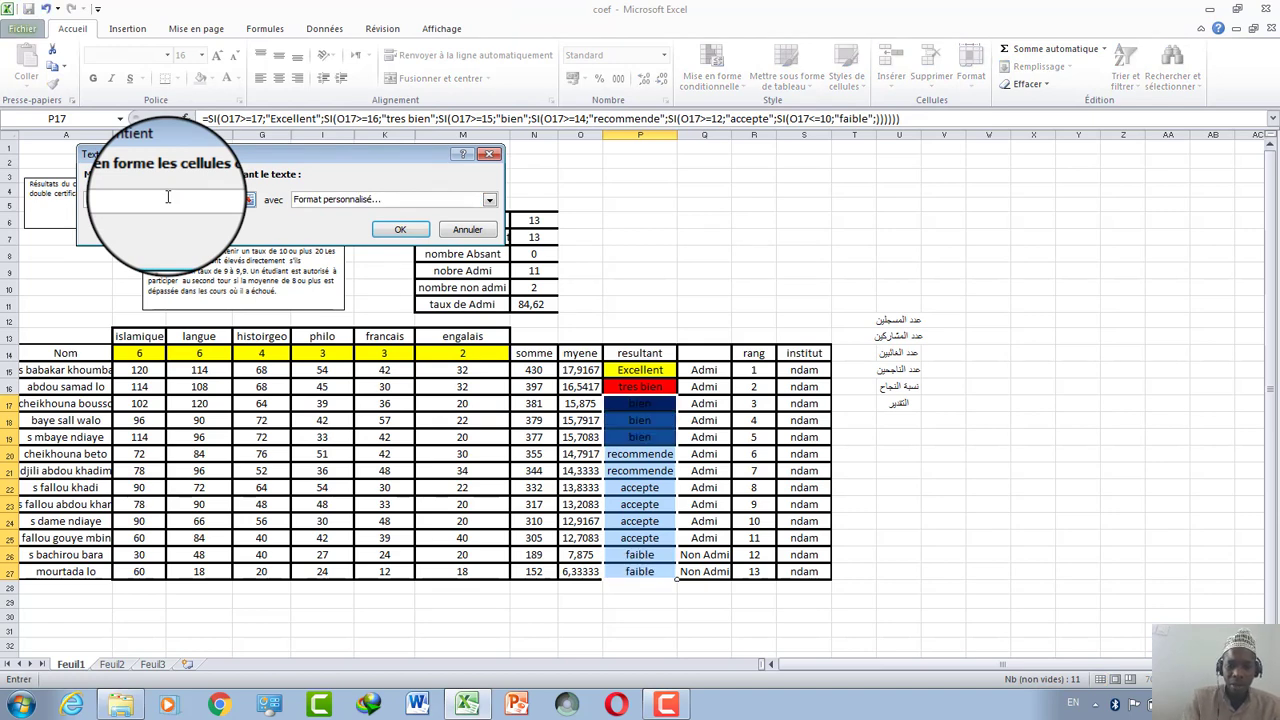
{"action": "type", "text": "bien"}
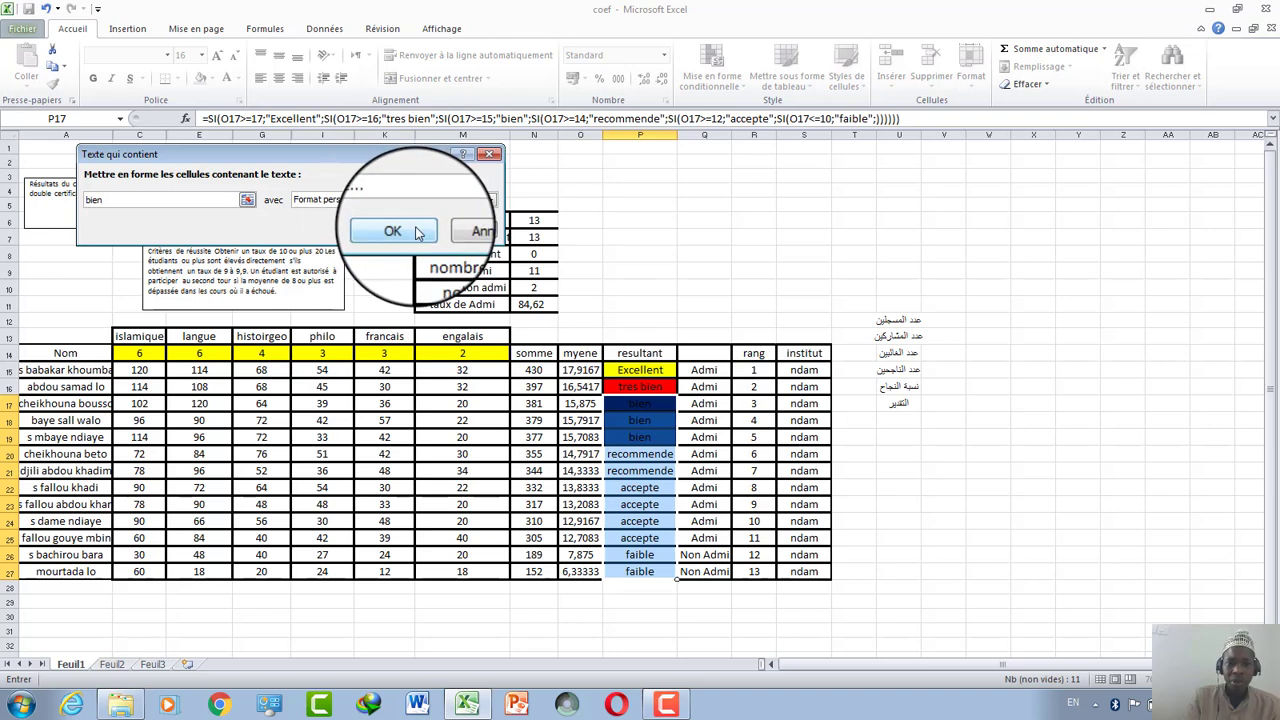
{"action": "left_click", "coordinate": [412, 231]}
{"action": "left_click", "coordinate": [660, 431]}
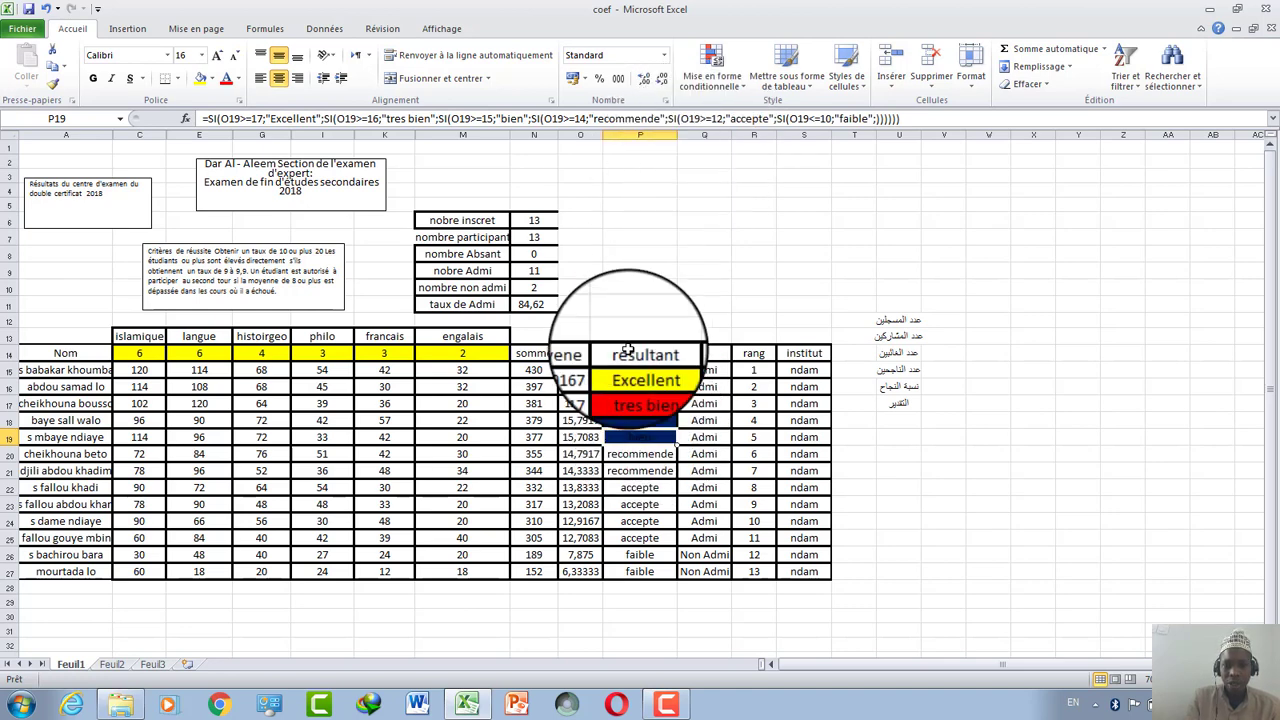
Step: Cancel the accidental move of P17's contents and undo the dark-blue 'bien' rule
{"action": "right_click", "coordinate": [637, 401]}
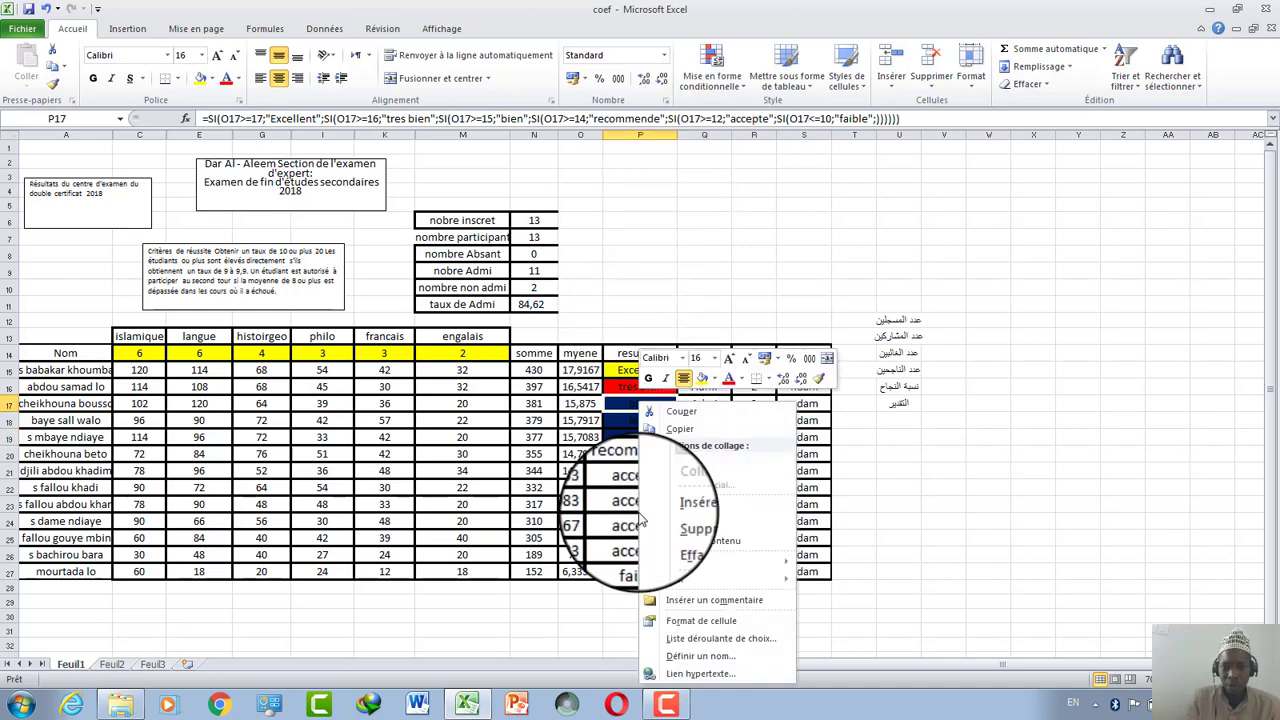
{"action": "key", "text": "Escape"}
{"action": "mouse_move", "coordinate": [606, 405]}
{"action": "left_mouse_down"}
{"action": "mouse_move", "coordinate": [628, 556]}
{"action": "mouse_move", "coordinate": [628, 540]}
{"action": "left_mouse_up"}
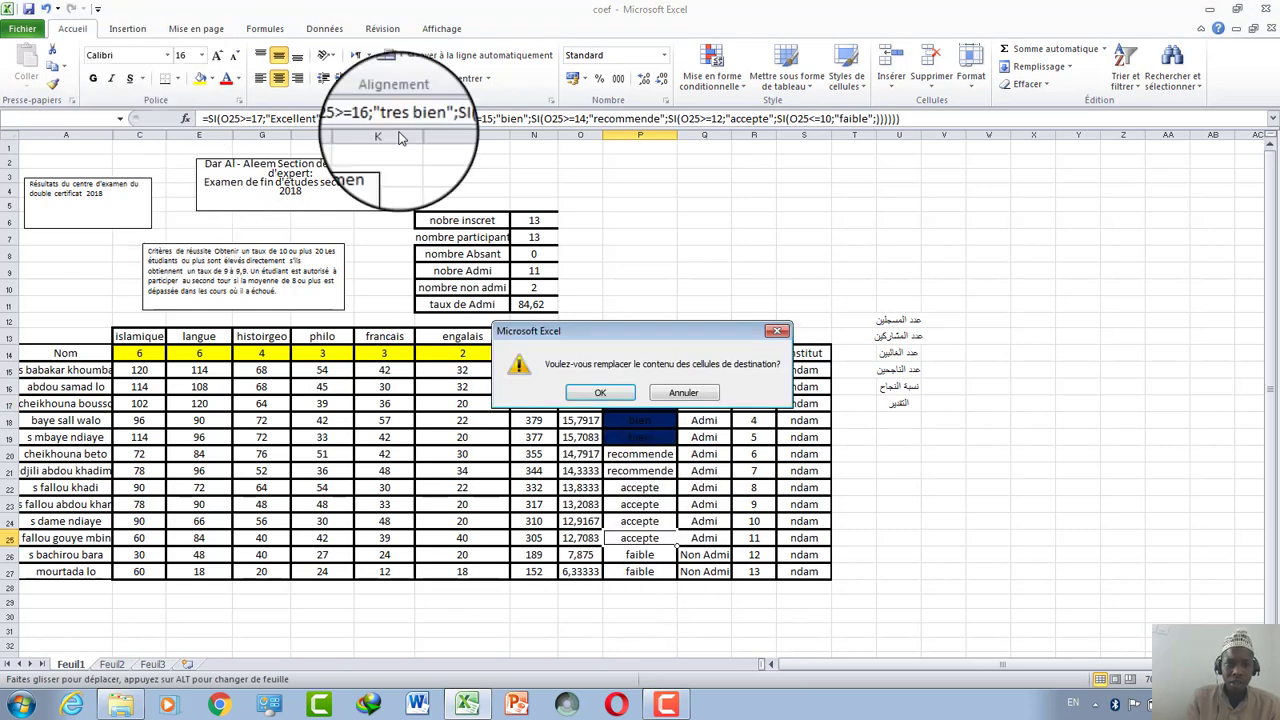
{"action": "key", "text": "Escape"}
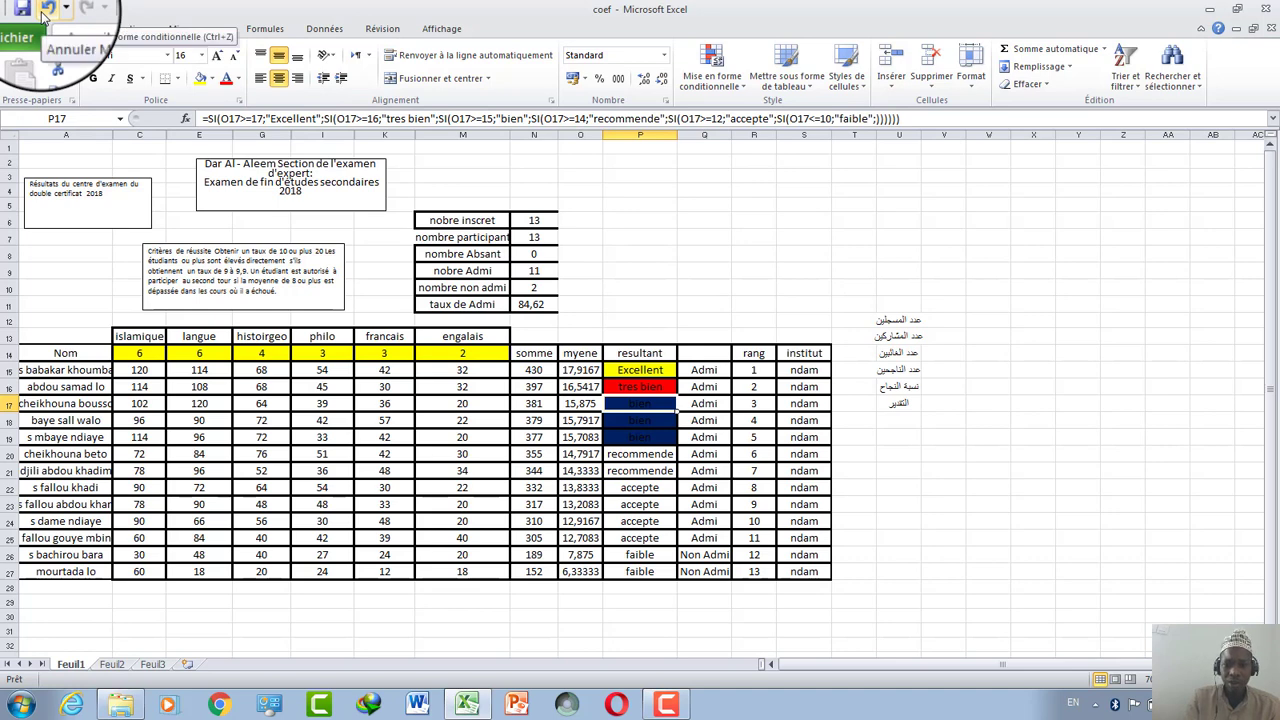
{"action": "left_click", "coordinate": [45, 12]}
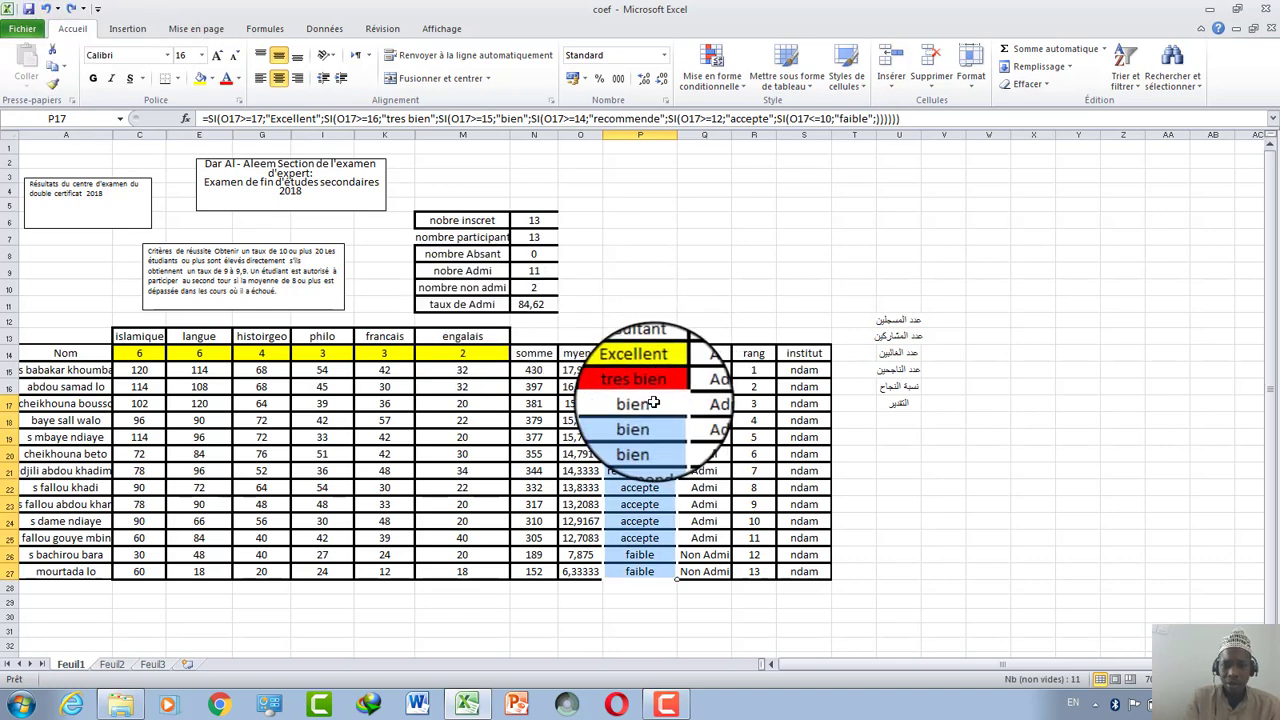
Step: Start a 'bien' Text that Contains rule with a custom green font colour
{"action": "left_click", "coordinate": [712, 70]}
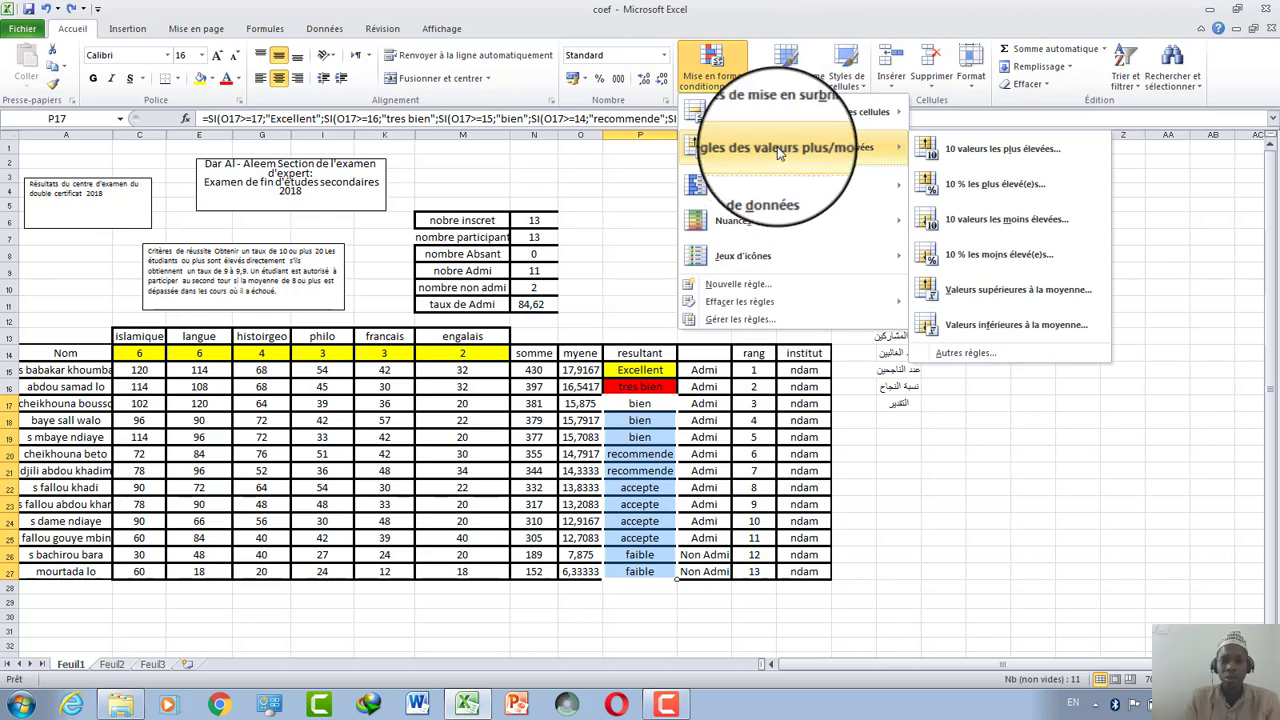
{"action": "mouse_move", "coordinate": [800, 112]}
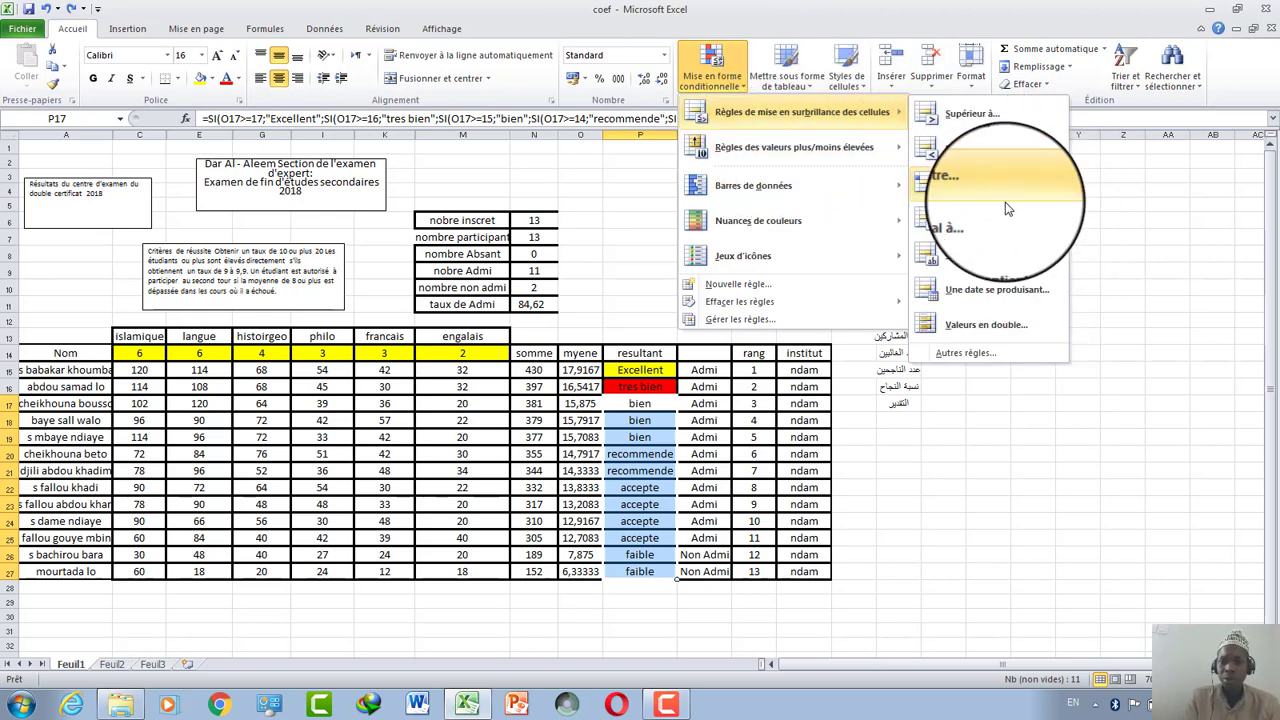
{"action": "left_click", "coordinate": [985, 252]}
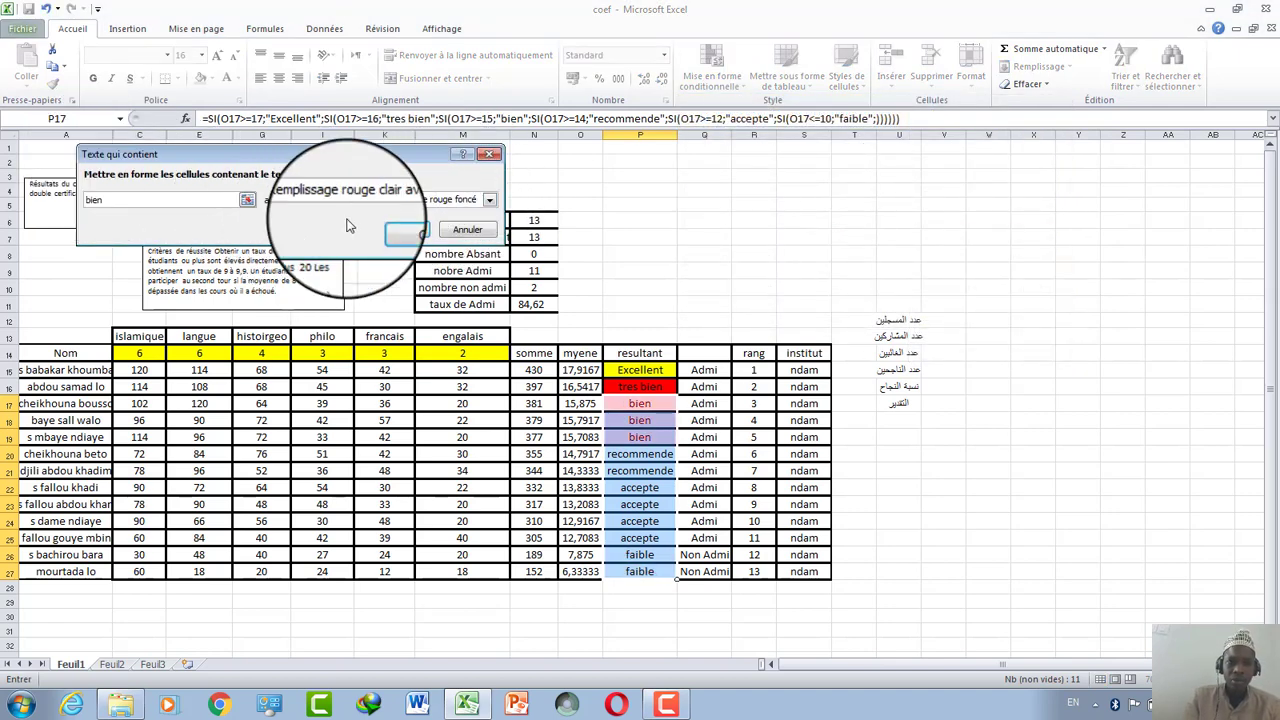
{"action": "left_click", "coordinate": [490, 200]}
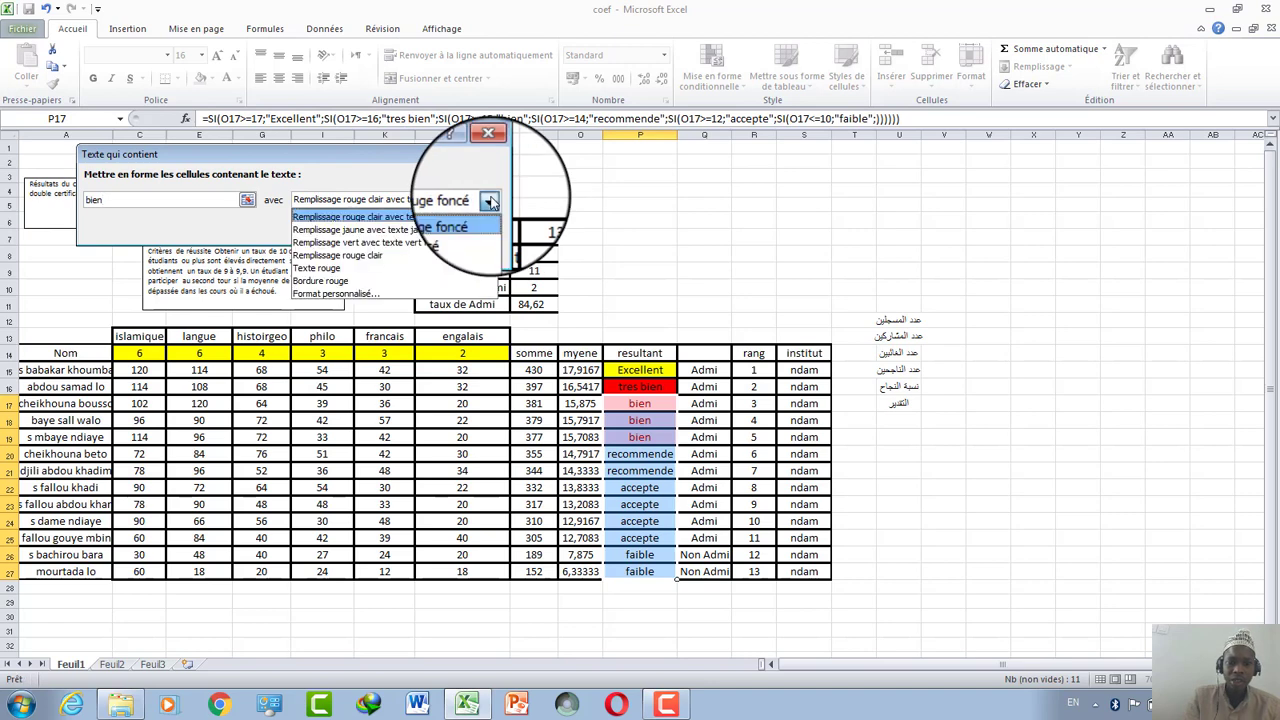
{"action": "left_click", "coordinate": [378, 293]}
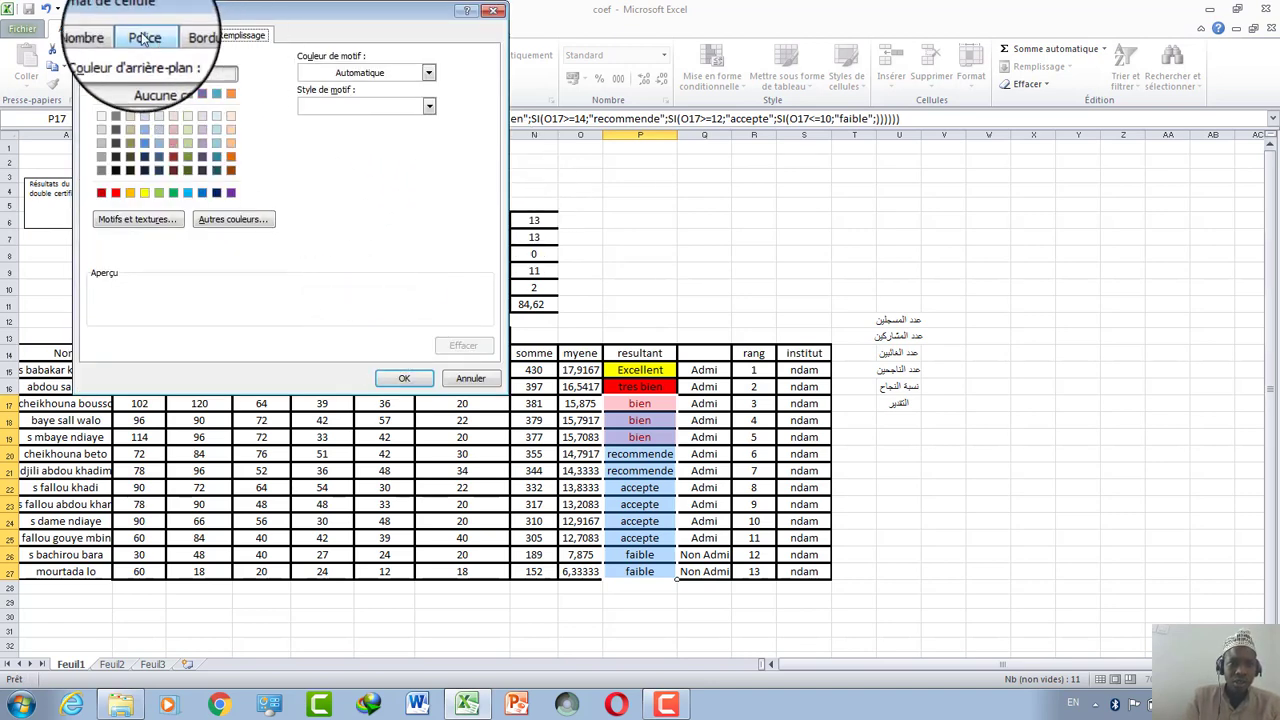
{"action": "left_click", "coordinate": [144, 38]}
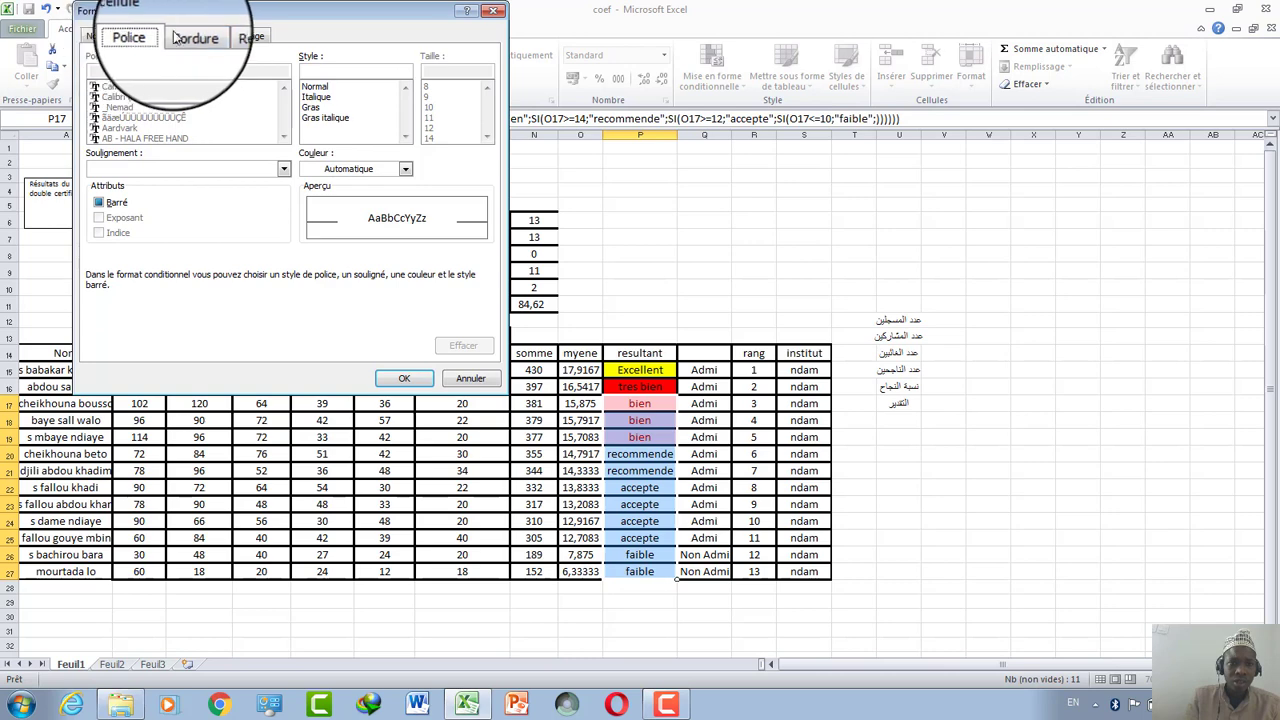
{"action": "left_click", "coordinate": [406, 170]}
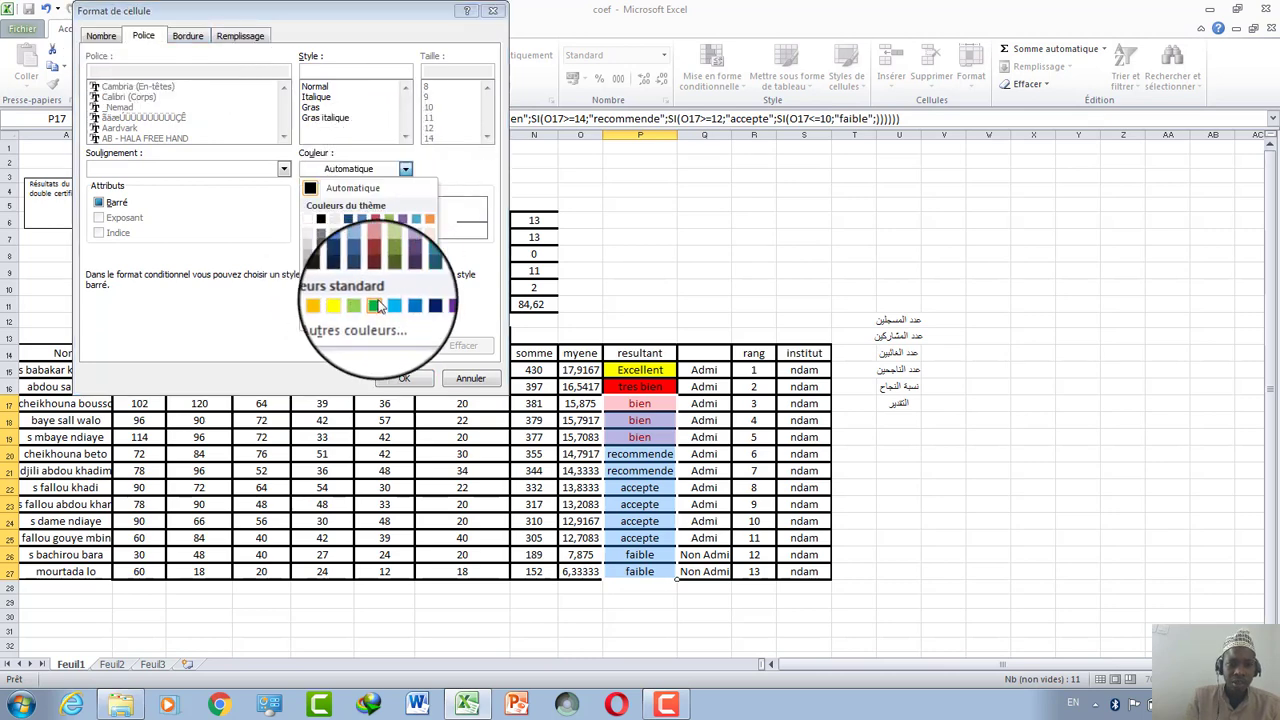
{"action": "left_click", "coordinate": [378, 303]}
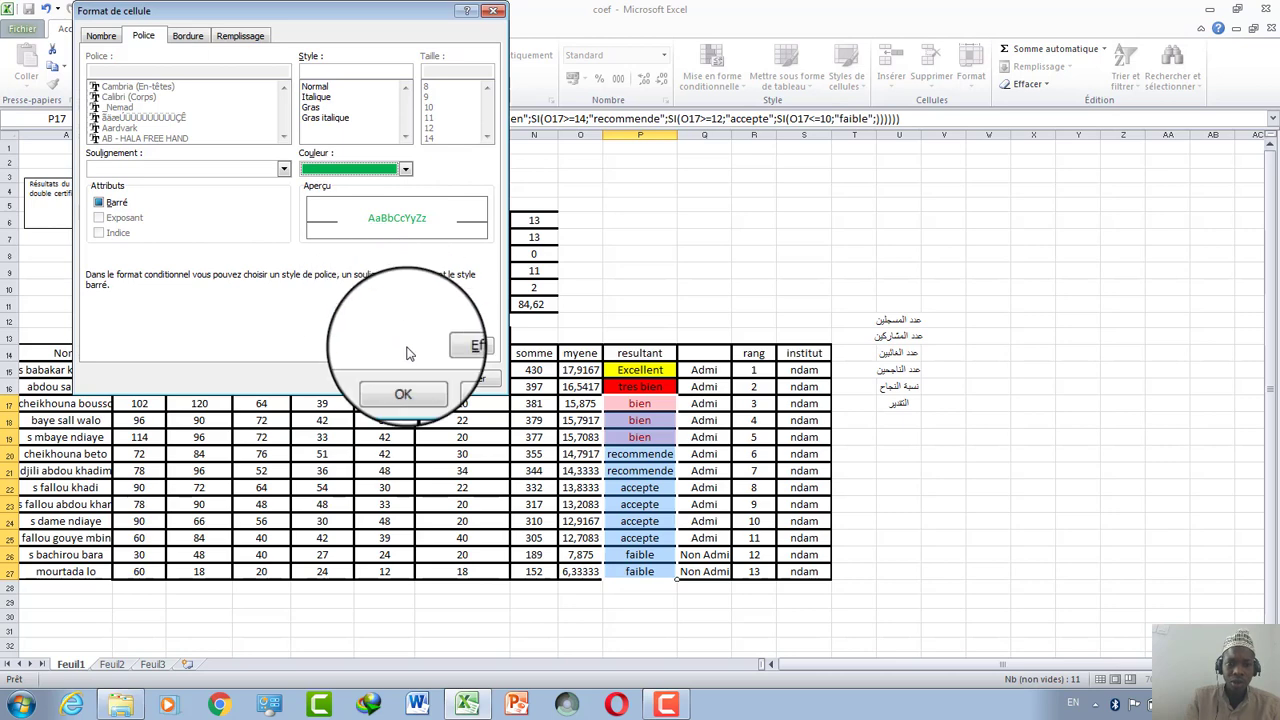
{"action": "left_click", "coordinate": [400, 378]}
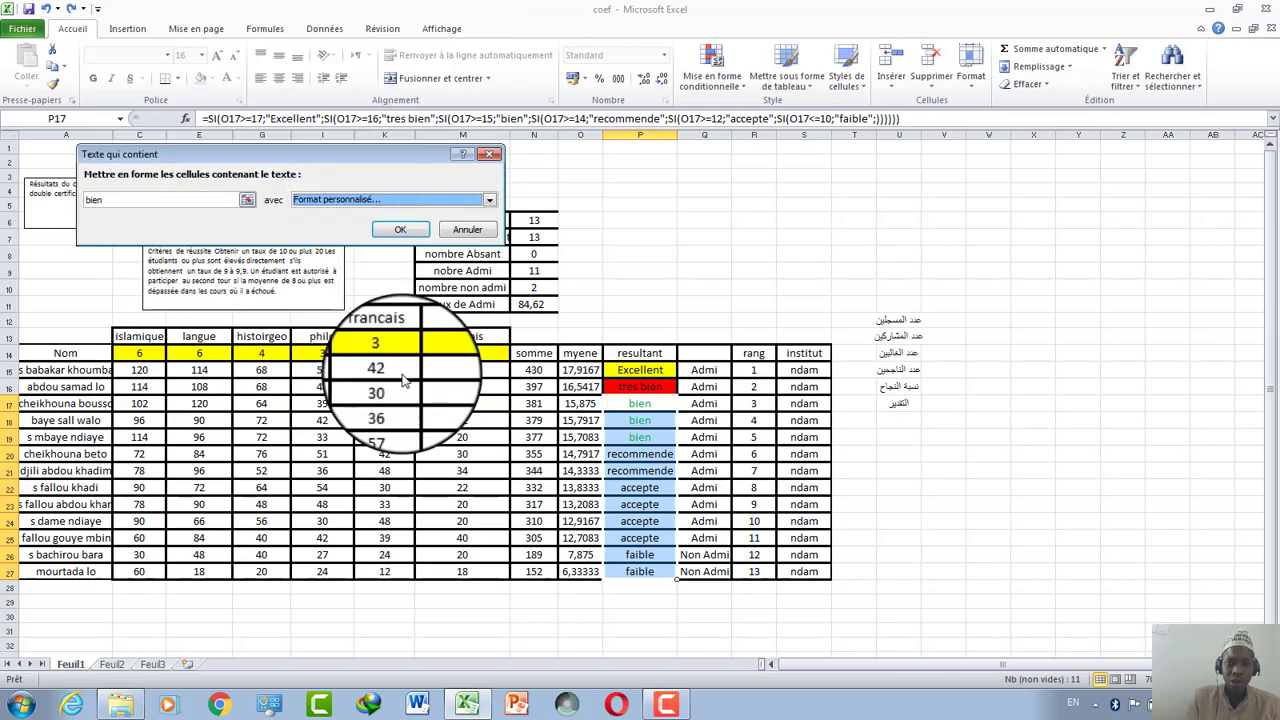
Step: Change the 'bien' rule's custom format to a light peach fill and apply it
{"action": "left_click", "coordinate": [488, 201]}
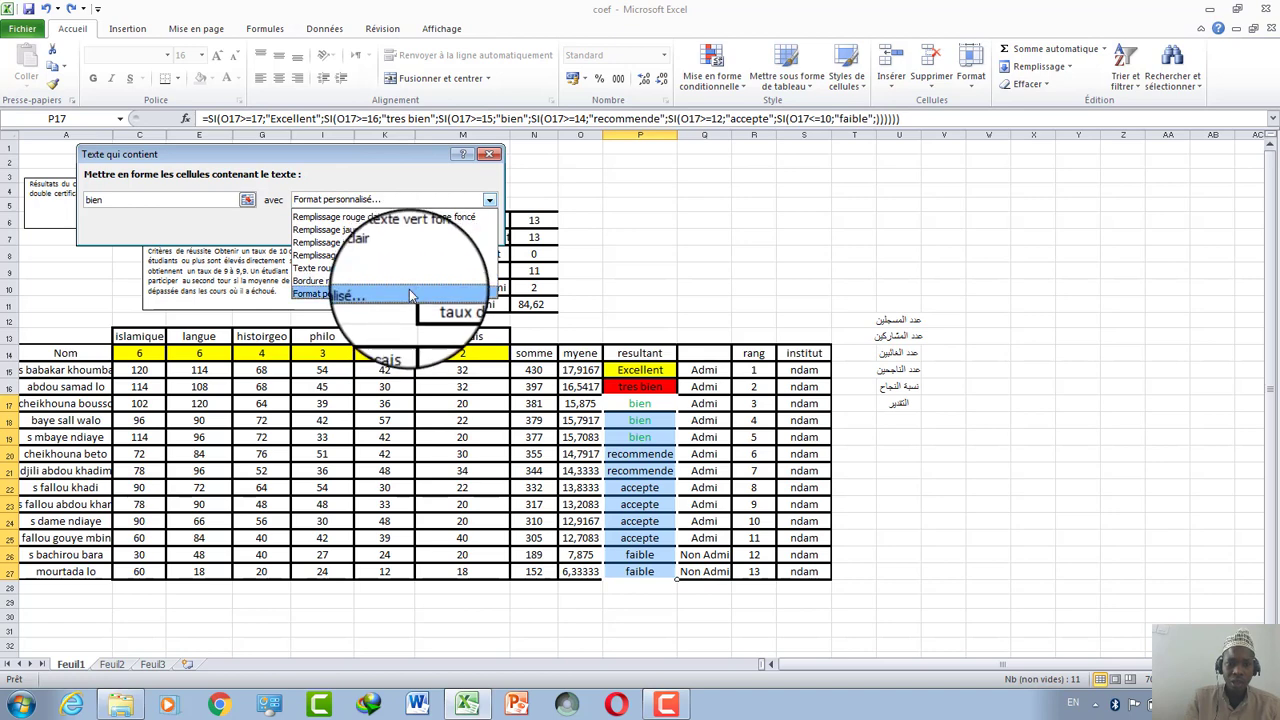
{"action": "left_click", "coordinate": [410, 294]}
{"action": "left_click", "coordinate": [238, 35]}
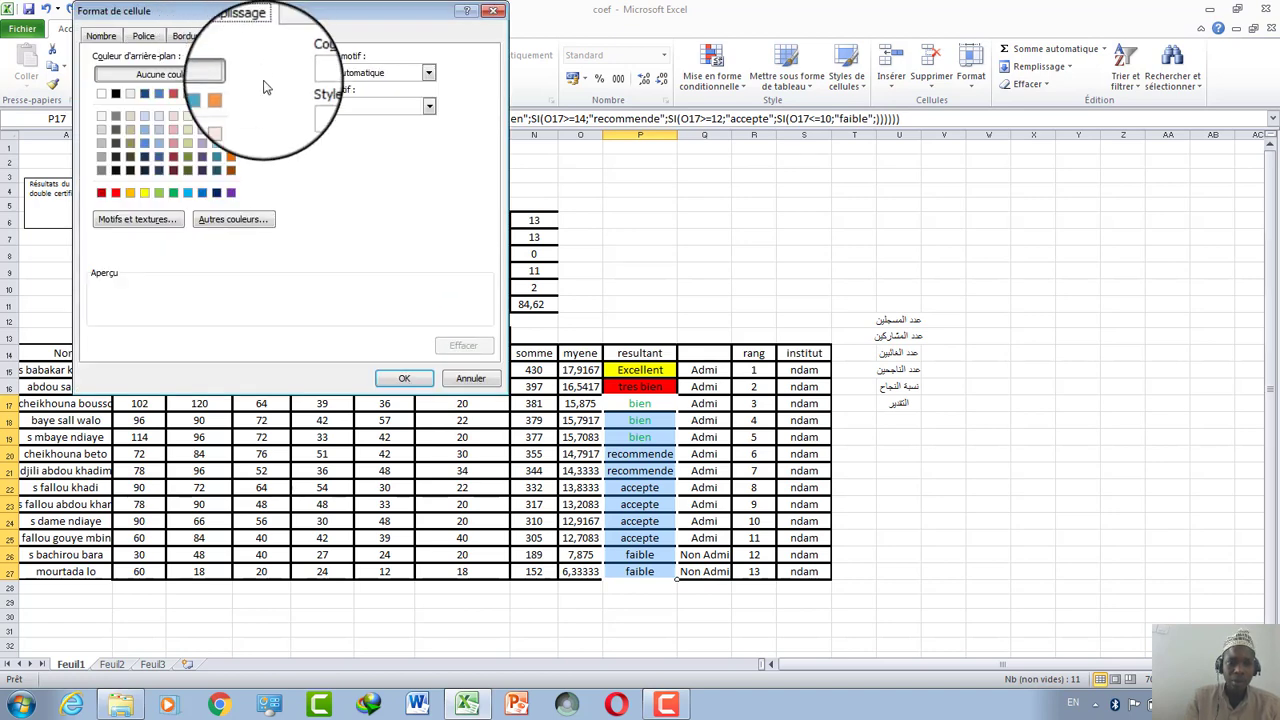
{"action": "left_click", "coordinate": [231, 194]}
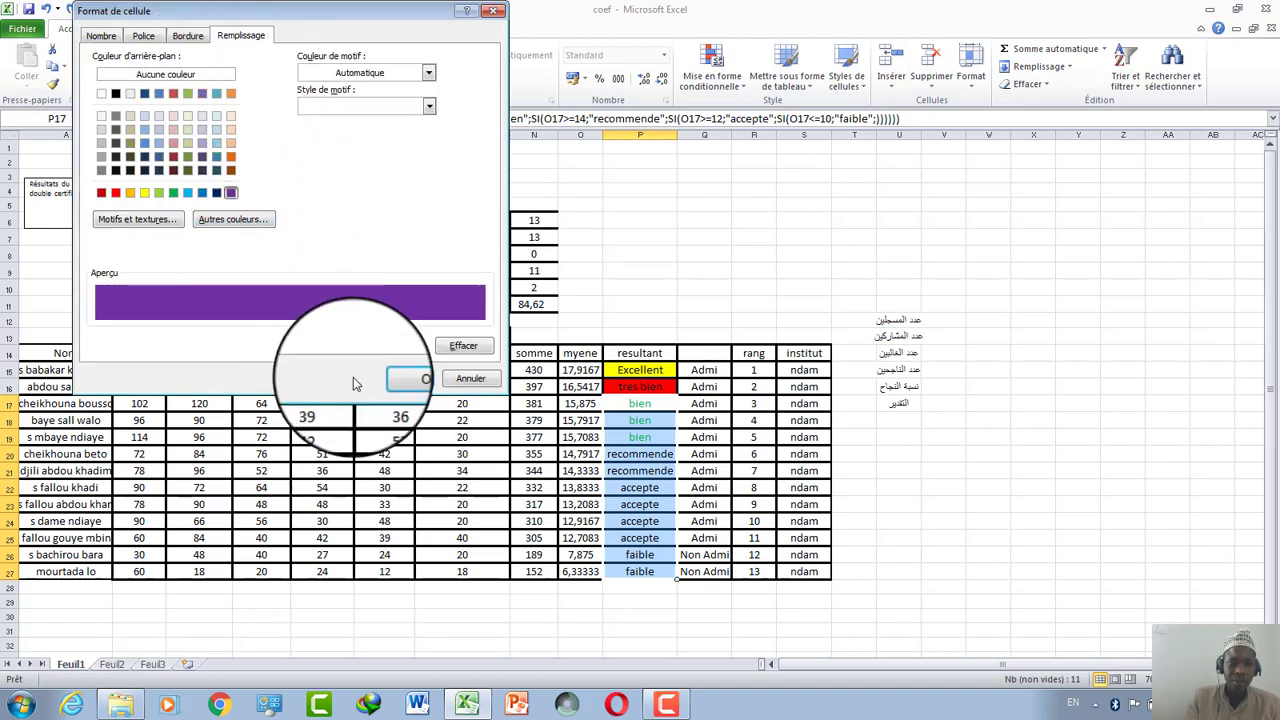
{"action": "left_click", "coordinate": [231, 145]}
{"action": "left_click", "coordinate": [404, 378]}
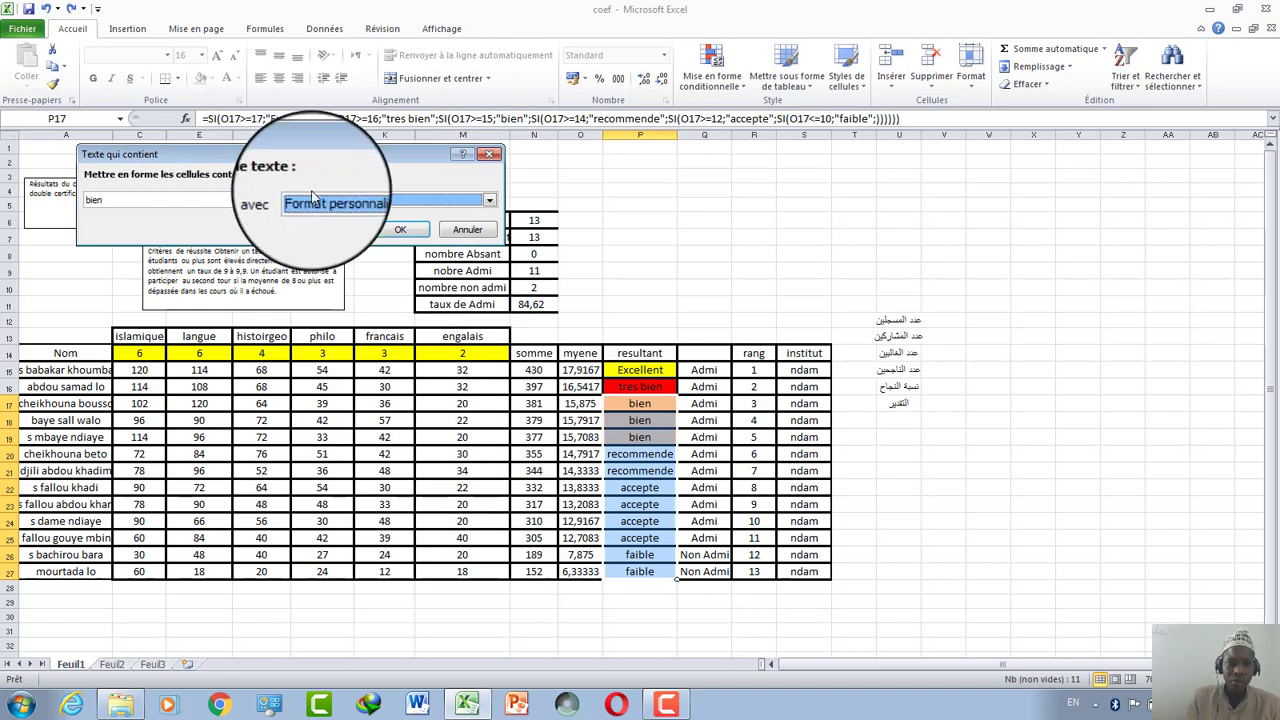
{"action": "left_click", "coordinate": [396, 230]}
{"action": "left_click", "coordinate": [704, 470]}
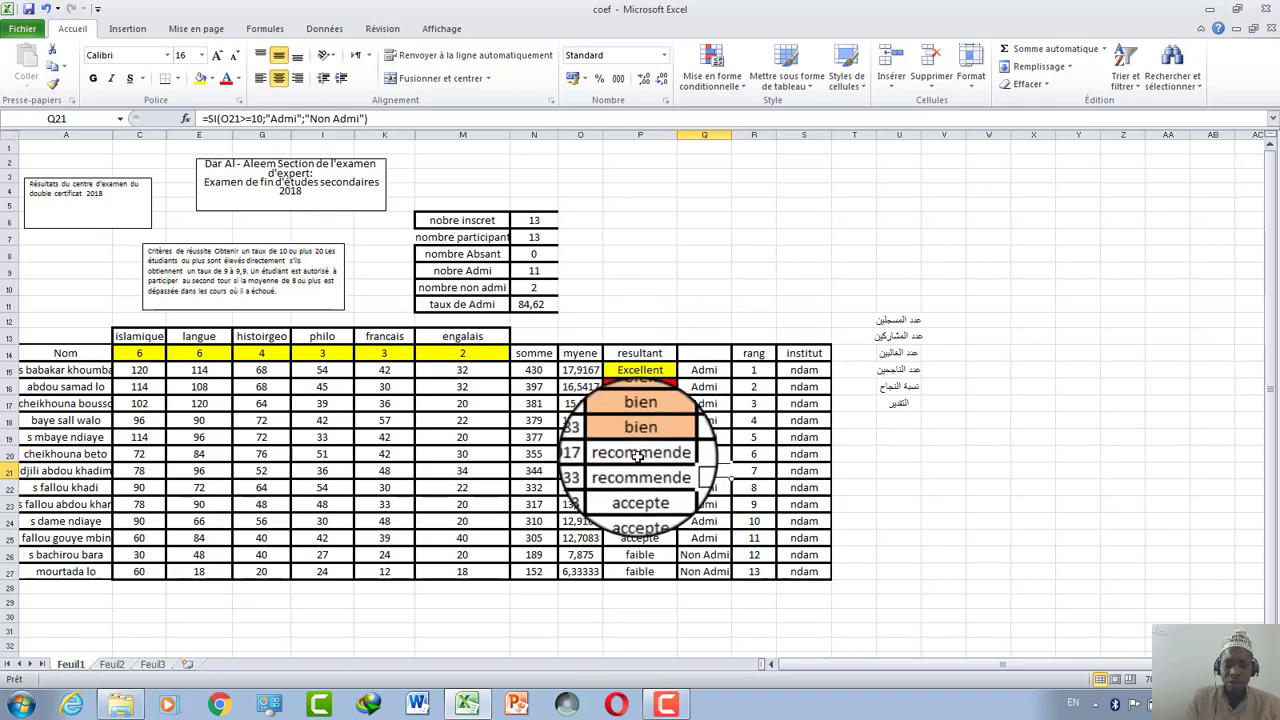
Step: Select results P20:P27 and add a 'recommende' text rule with a grey custom fill
{"action": "left_click_drag", "start_coordinate": [640, 455], "coordinate": [640, 571]}
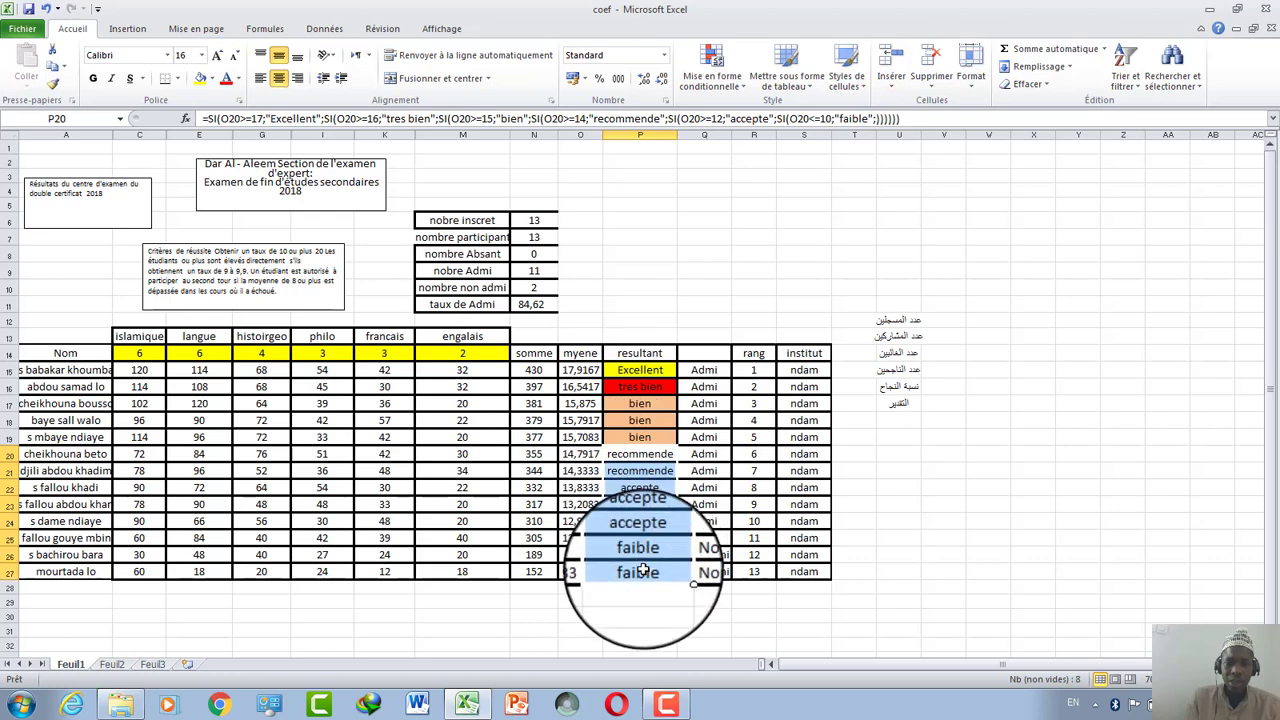
{"action": "left_click", "coordinate": [728, 87]}
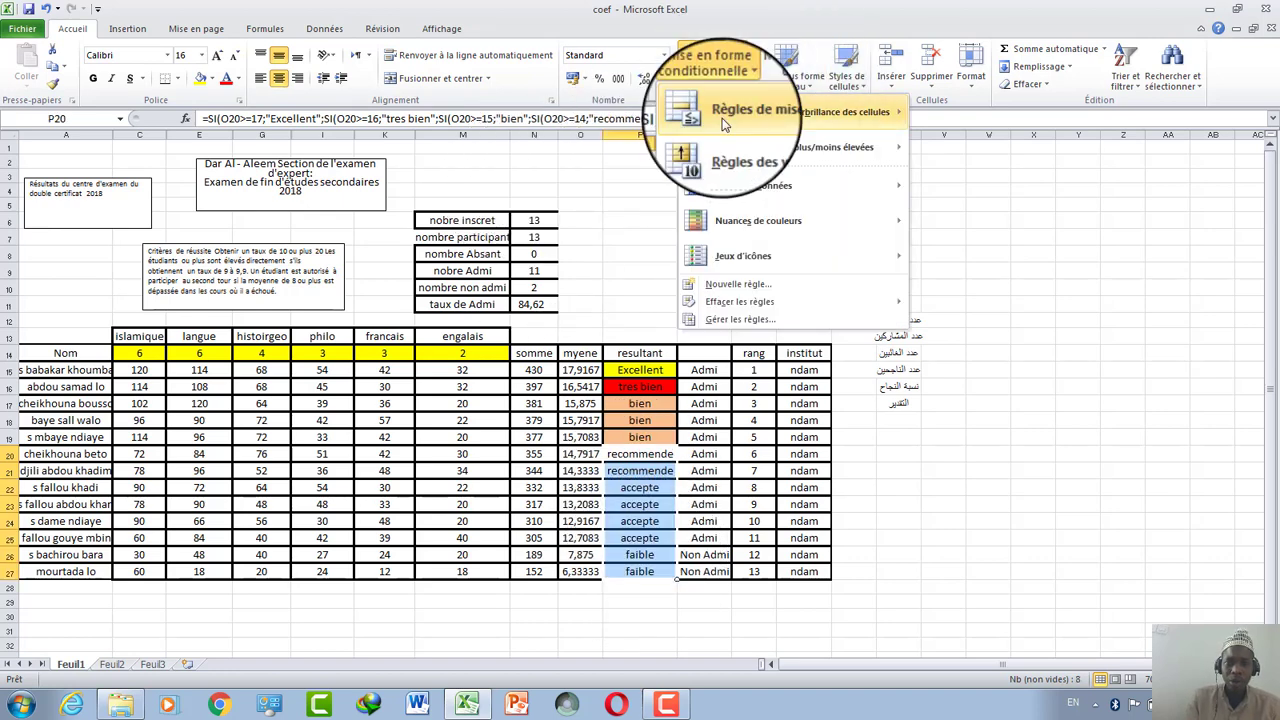
{"action": "mouse_move", "coordinate": [800, 112]}
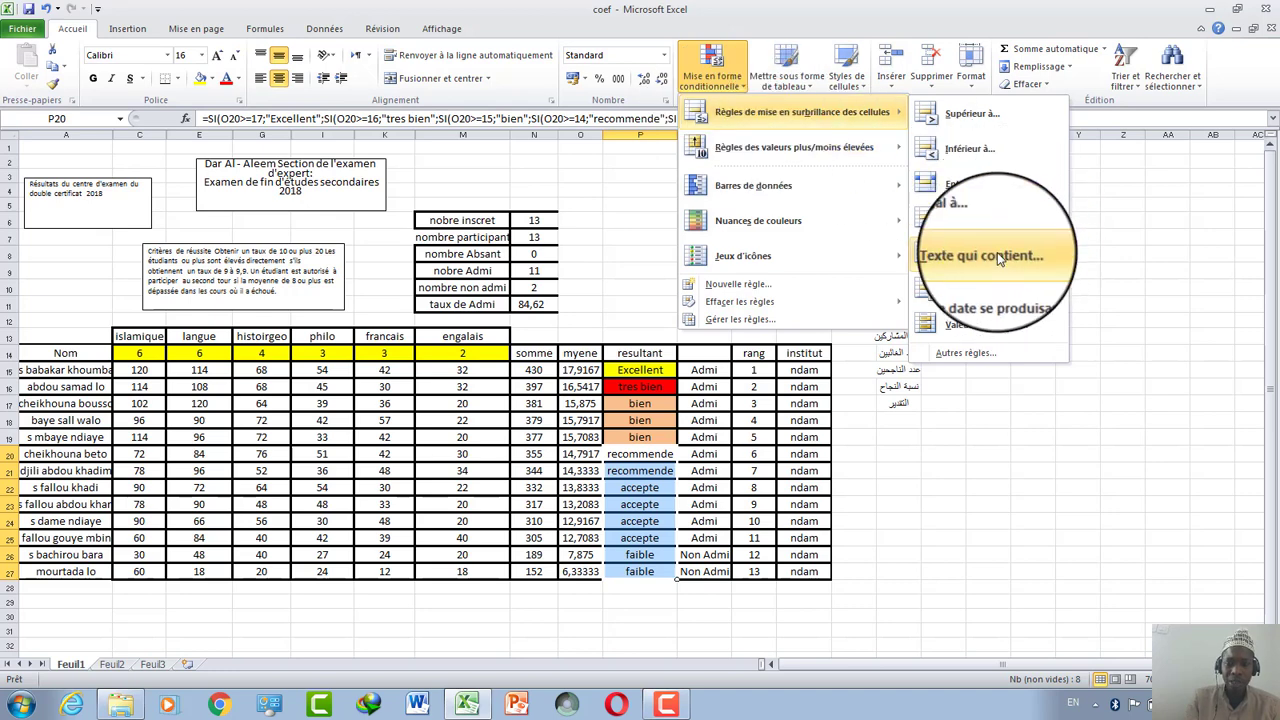
{"action": "left_click", "coordinate": [997, 252]}
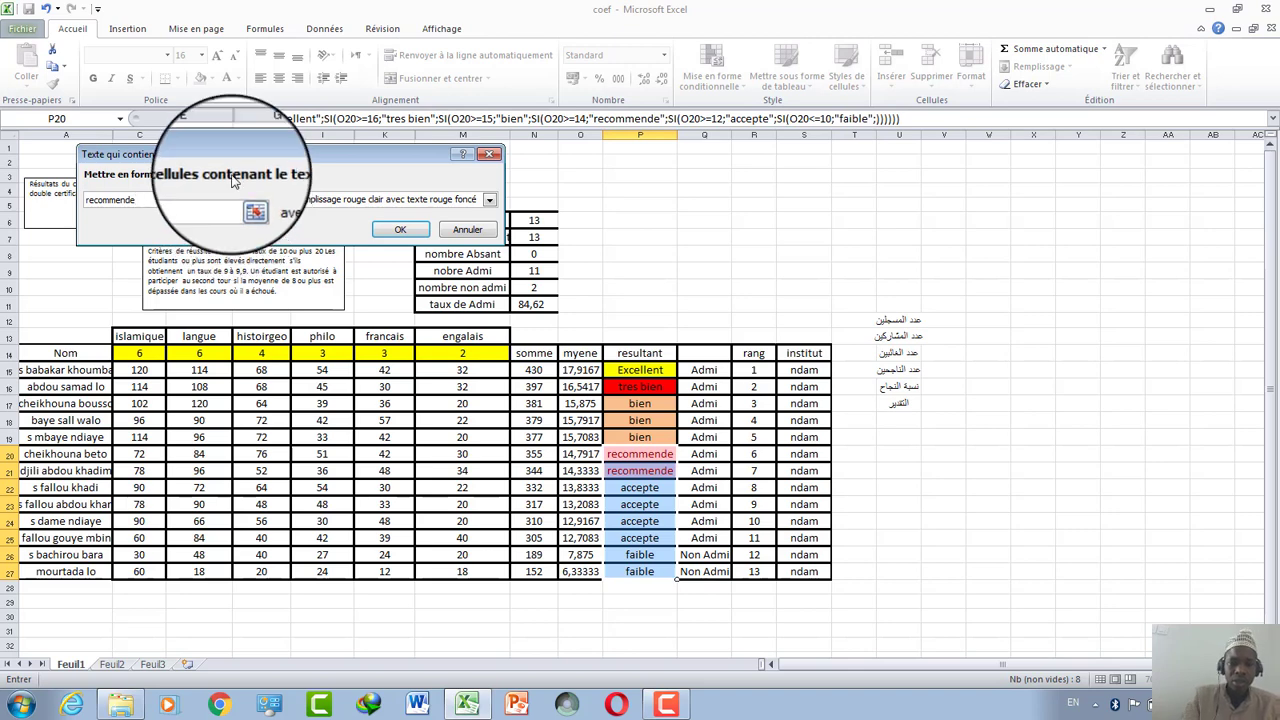
{"action": "left_click", "coordinate": [489, 200]}
{"action": "left_click", "coordinate": [418, 295]}
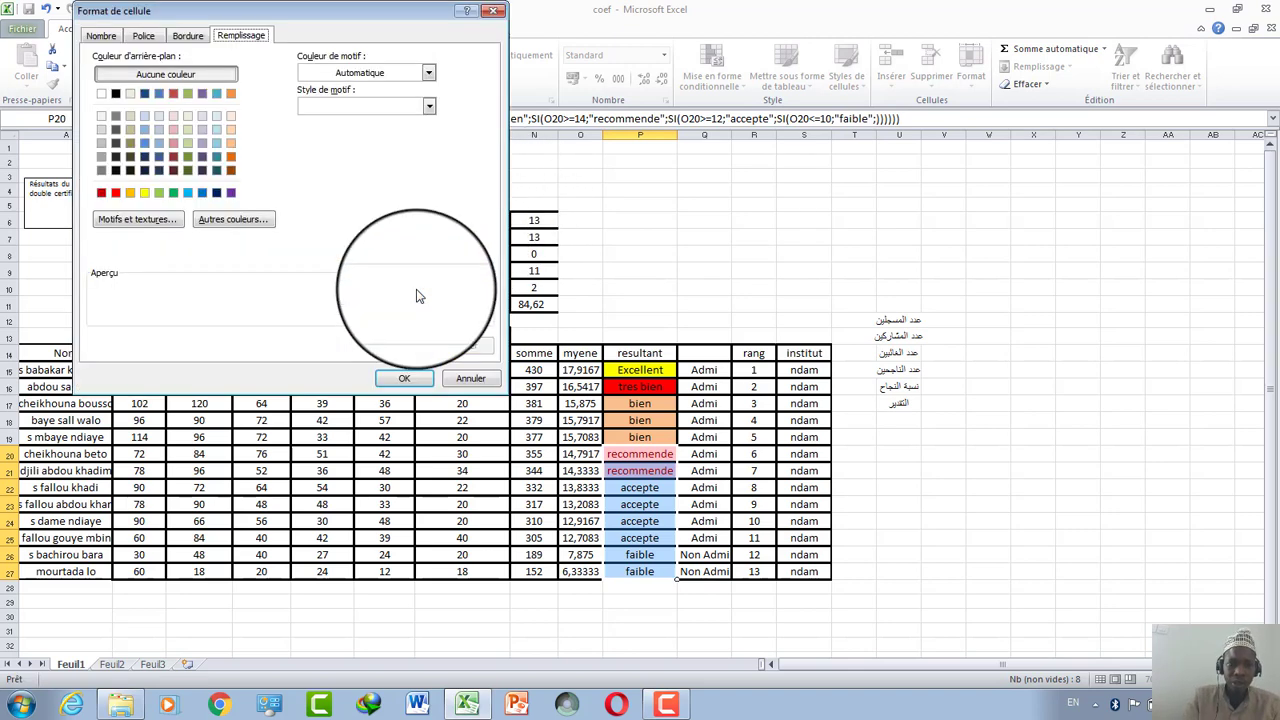
{"action": "left_click", "coordinate": [216, 192]}
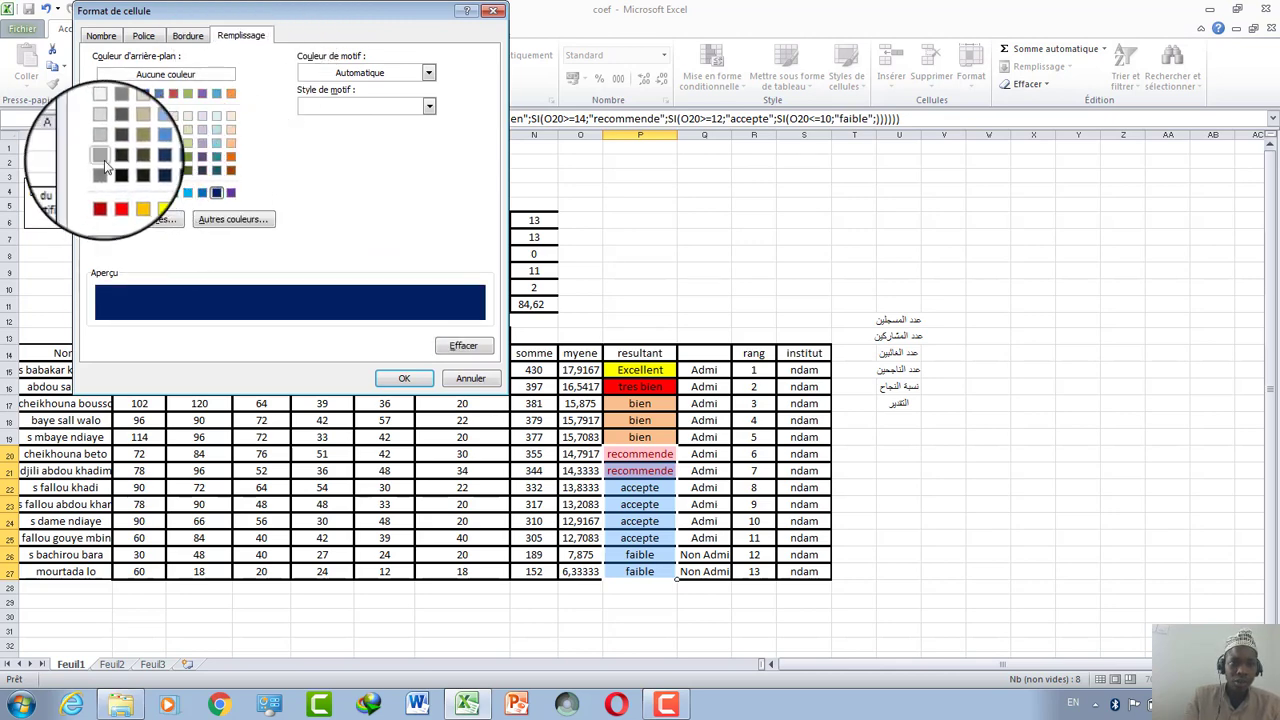
{"action": "left_click", "coordinate": [104, 160]}
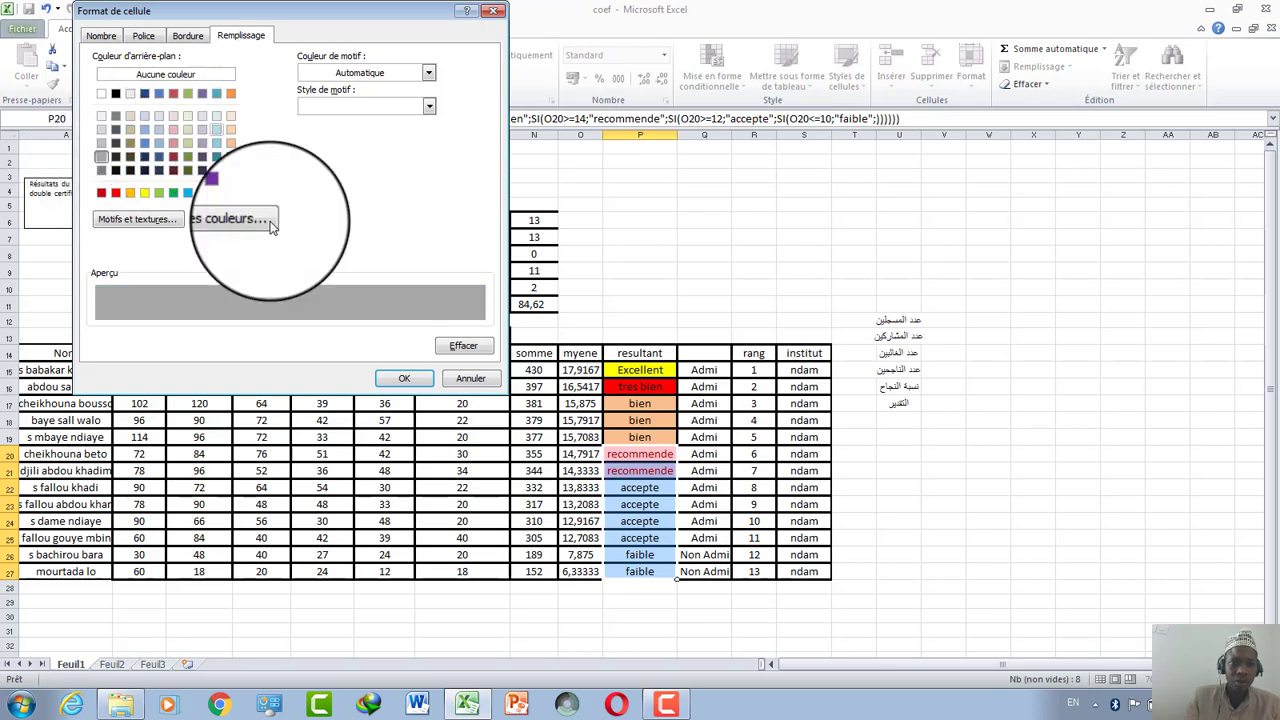
{"action": "left_click", "coordinate": [404, 380]}
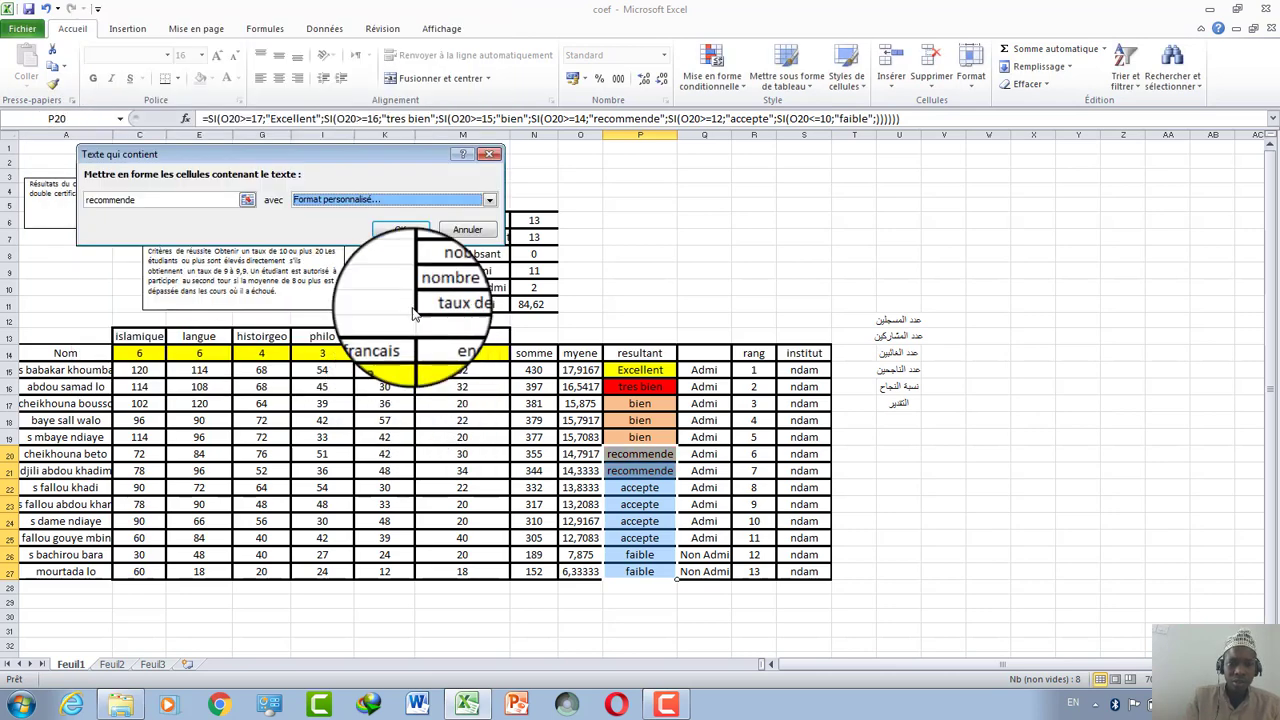
{"action": "left_click", "coordinate": [400, 229]}
Step: Select P22:P27 and add an 'accepte' text rule with blue fill and purple font
{"action": "left_click", "coordinate": [704, 554]}
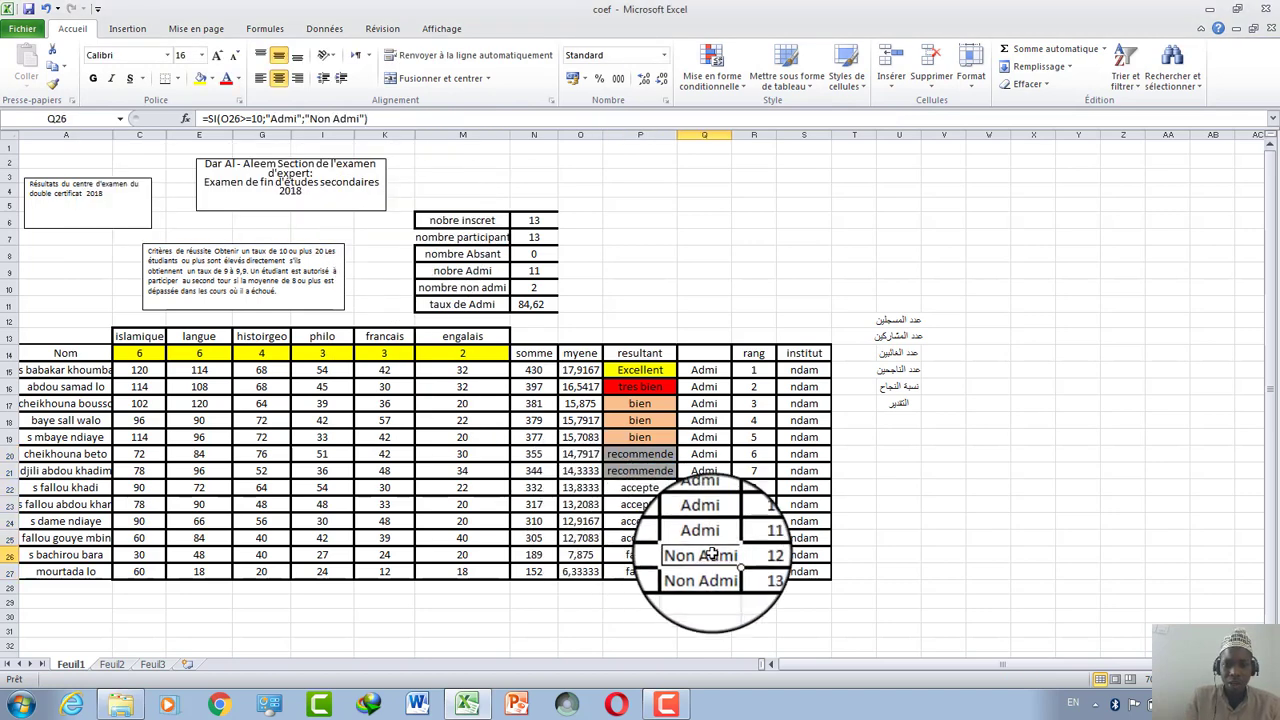
{"action": "left_click_drag", "start_coordinate": [658, 487], "coordinate": [645, 571]}
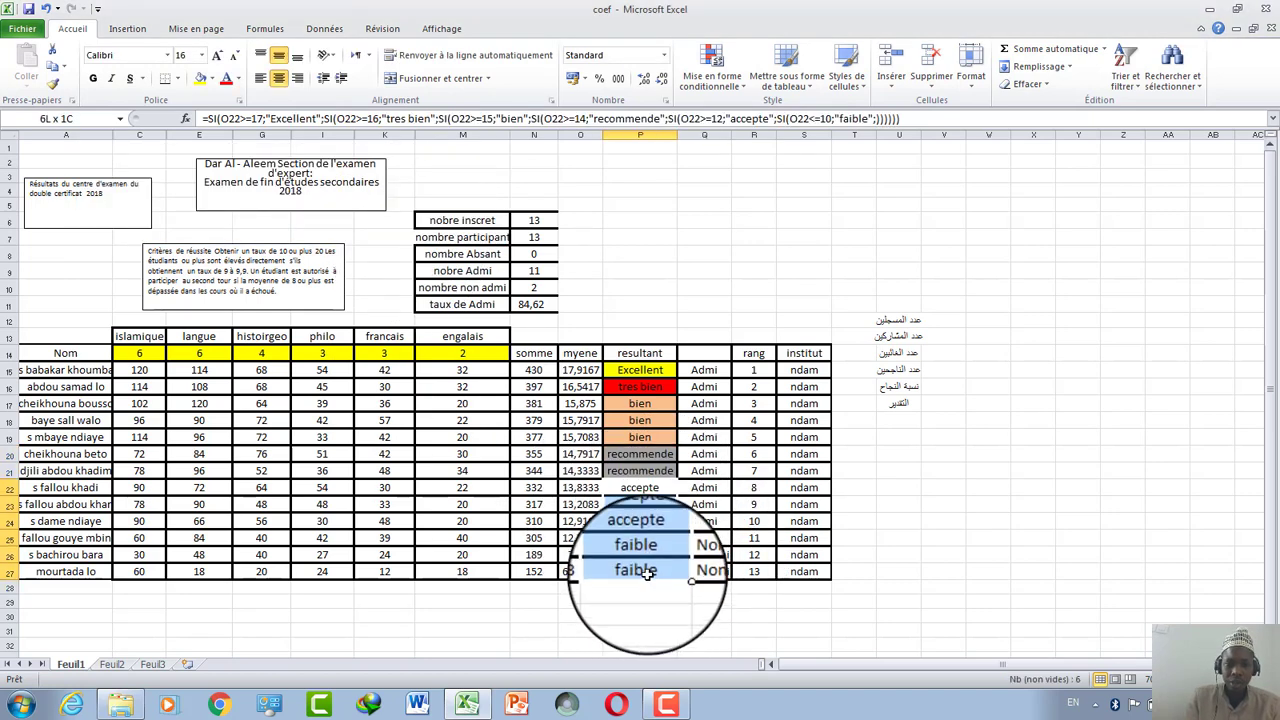
{"action": "left_click", "coordinate": [712, 68]}
{"action": "mouse_move", "coordinate": [800, 112]}
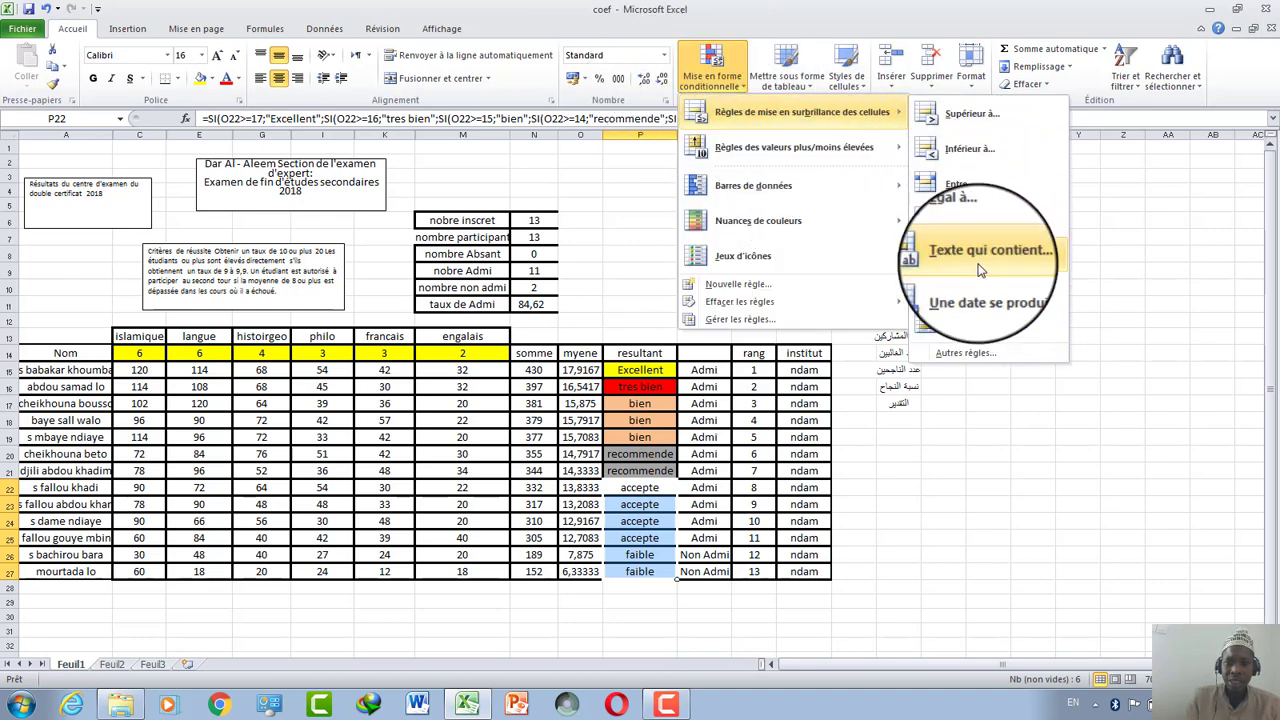
{"action": "left_click", "coordinate": [975, 254]}
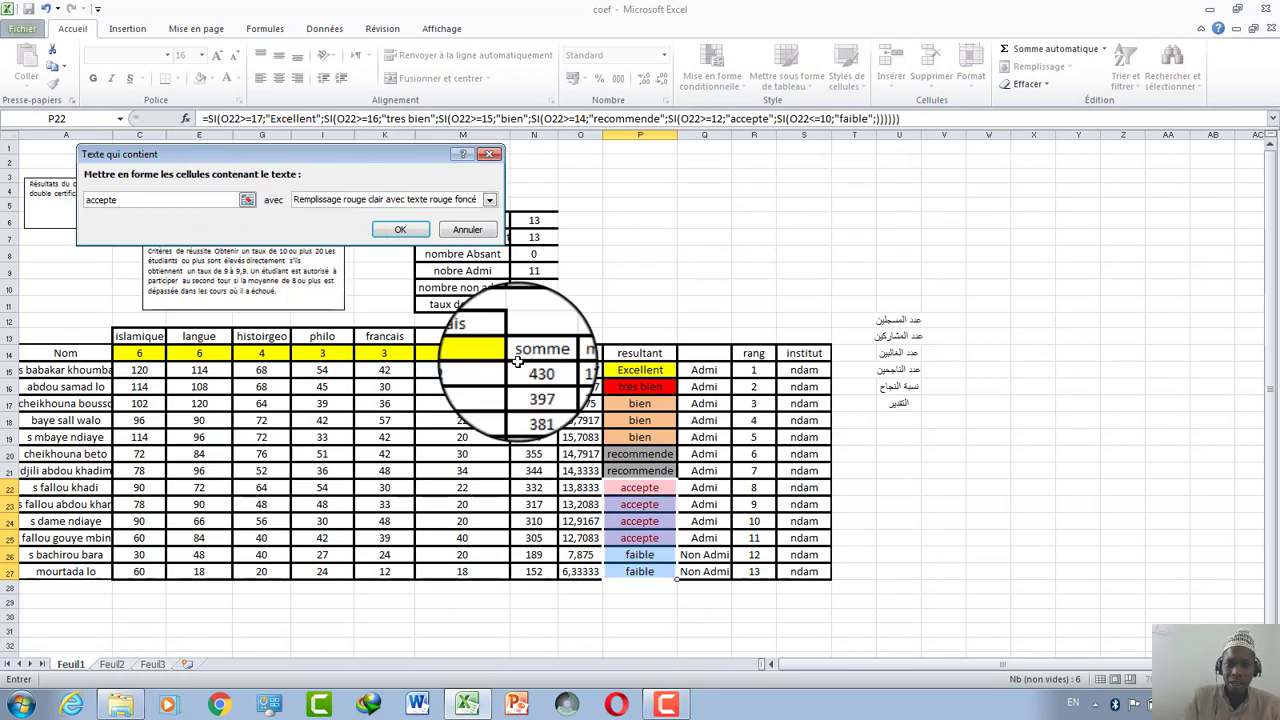
{"action": "left_click", "coordinate": [490, 200]}
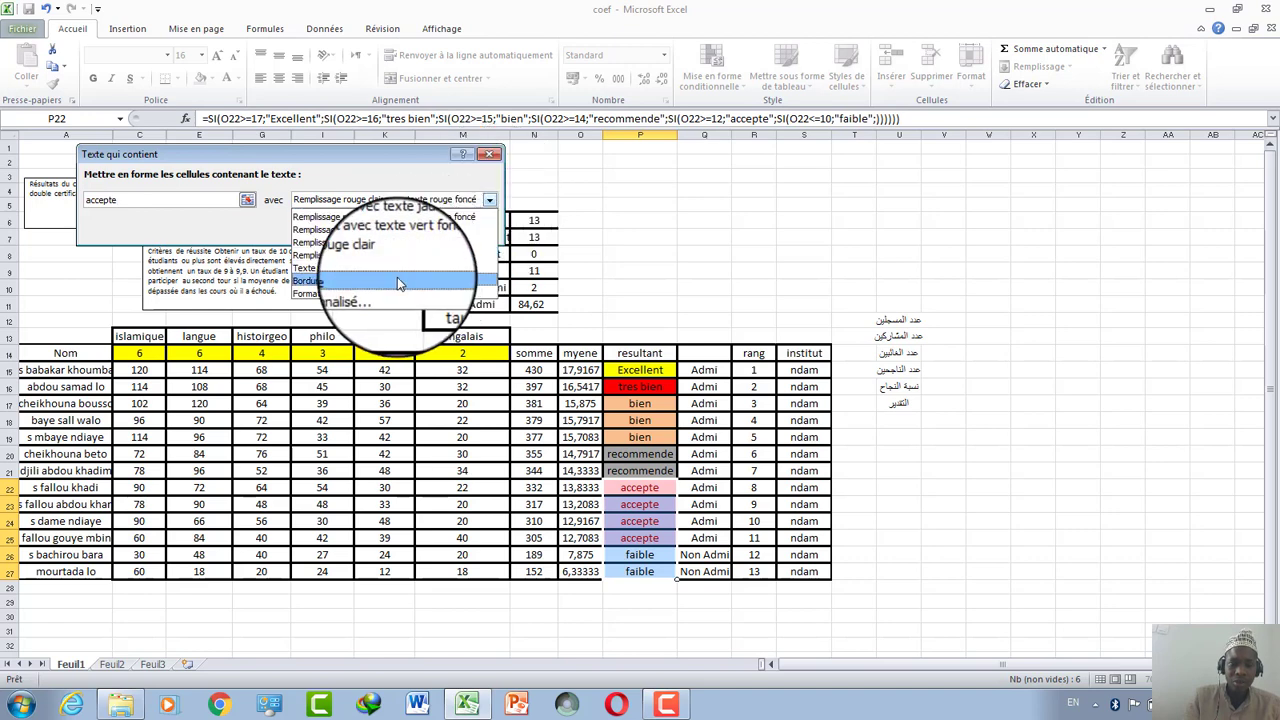
{"action": "left_click", "coordinate": [400, 289]}
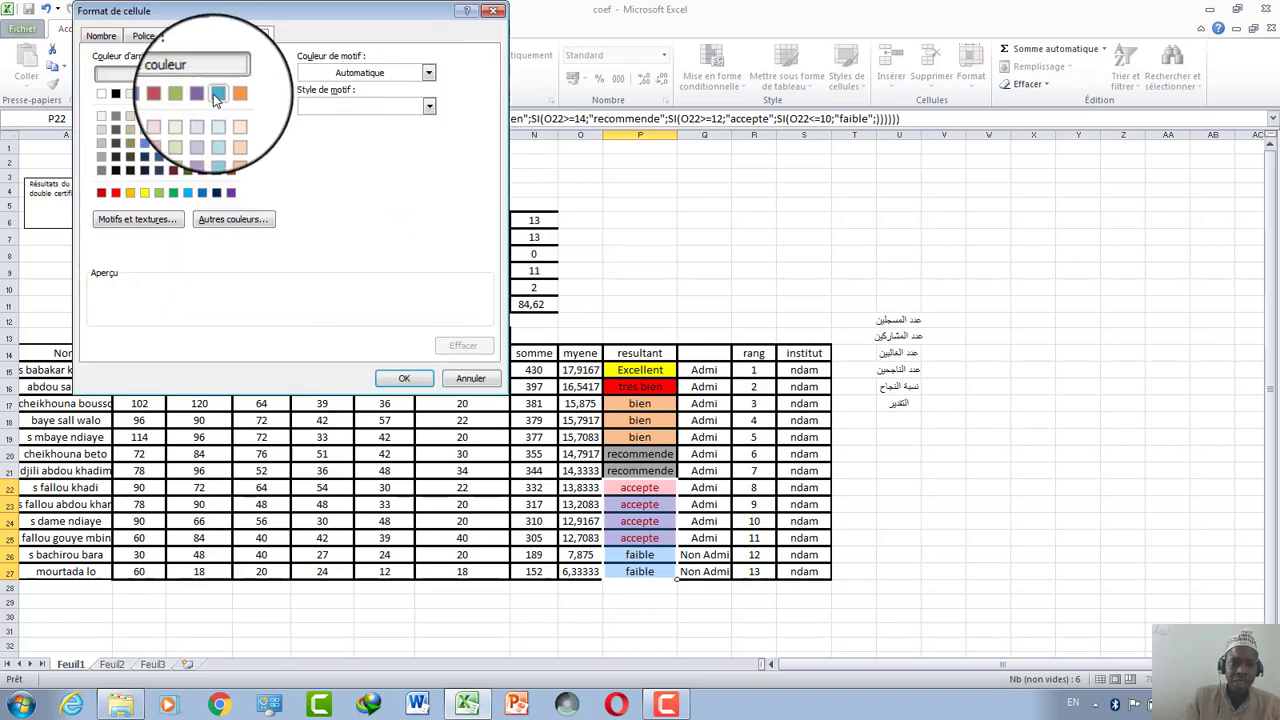
{"action": "left_click", "coordinate": [188, 194]}
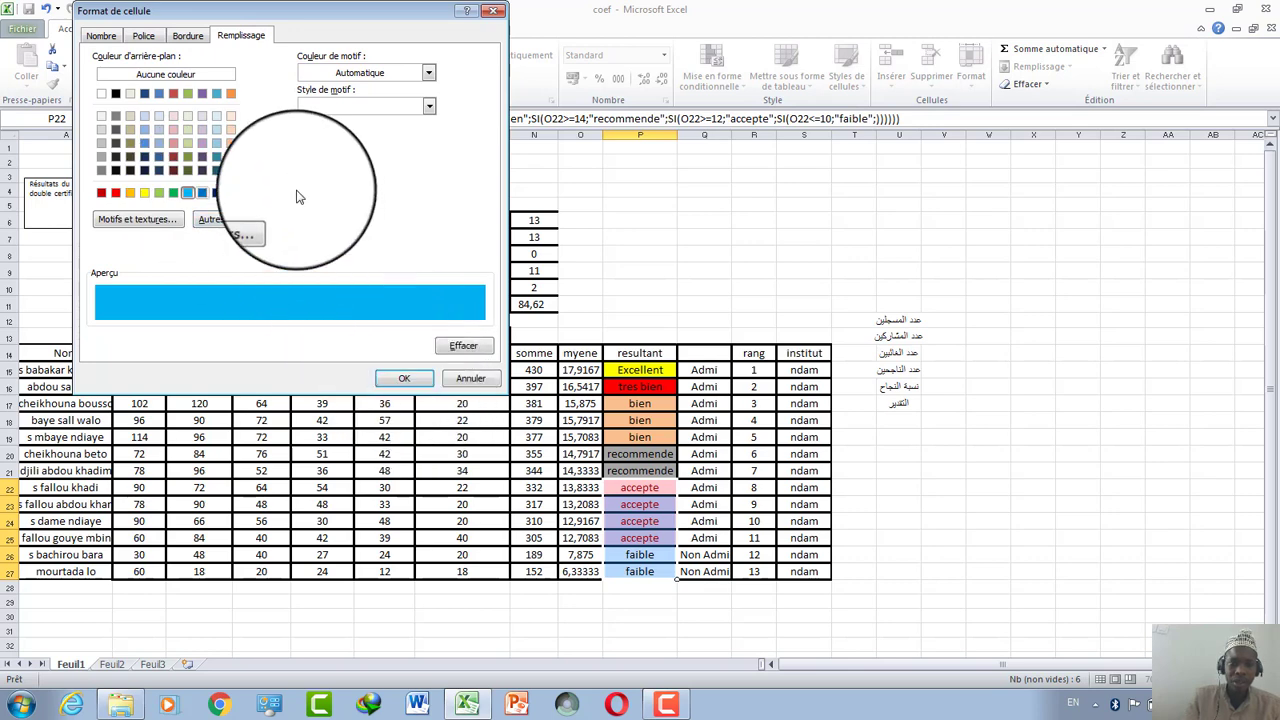
{"action": "left_click", "coordinate": [140, 38]}
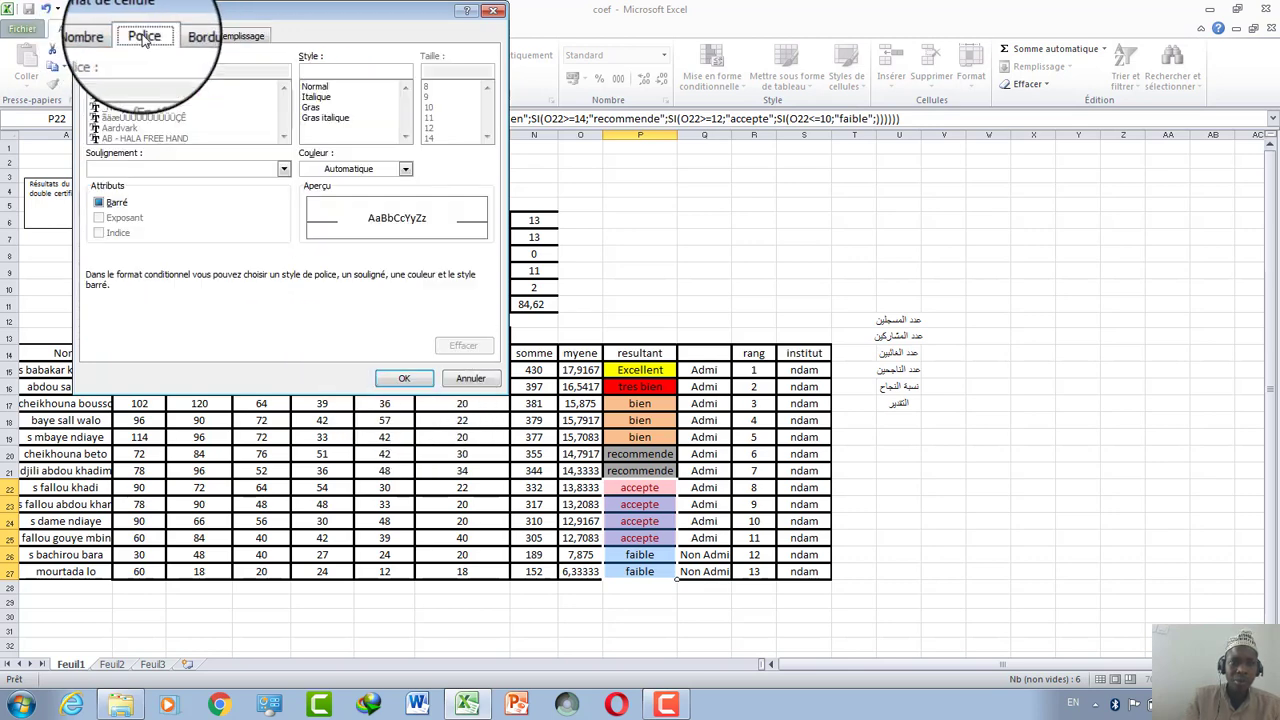
{"action": "left_click", "coordinate": [406, 170]}
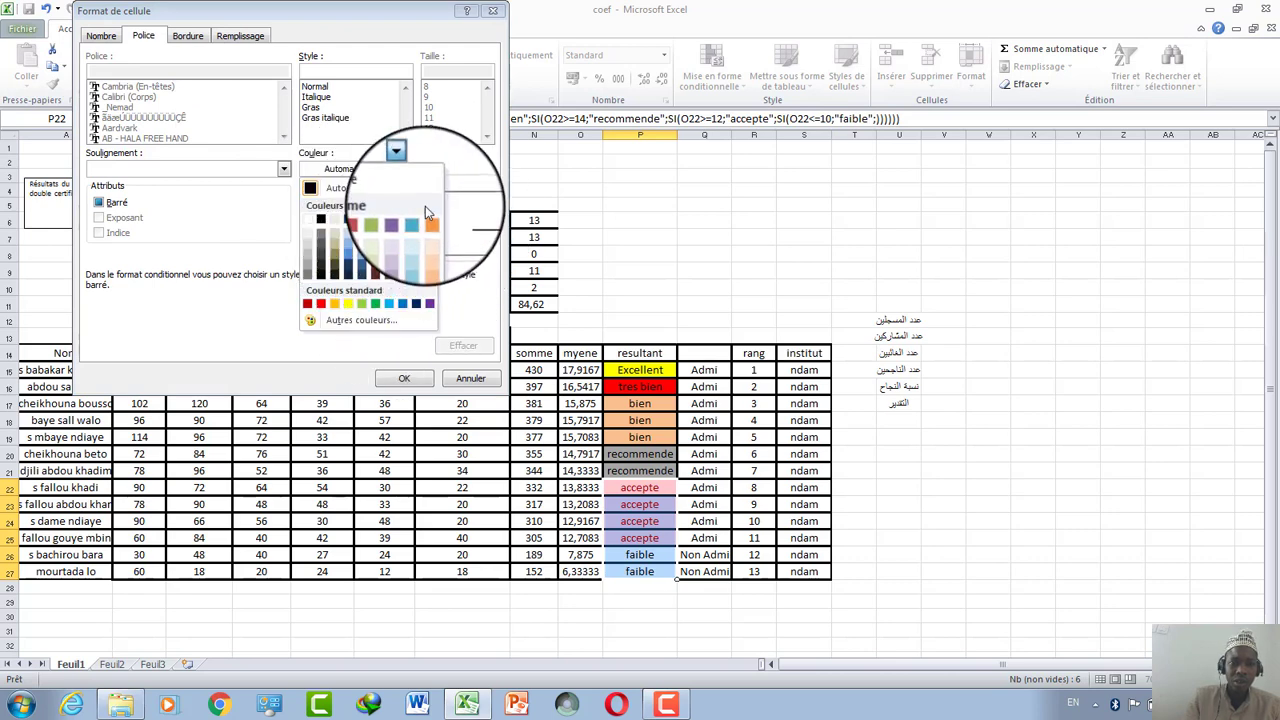
{"action": "left_click", "coordinate": [430, 304]}
{"action": "left_click", "coordinate": [400, 378]}
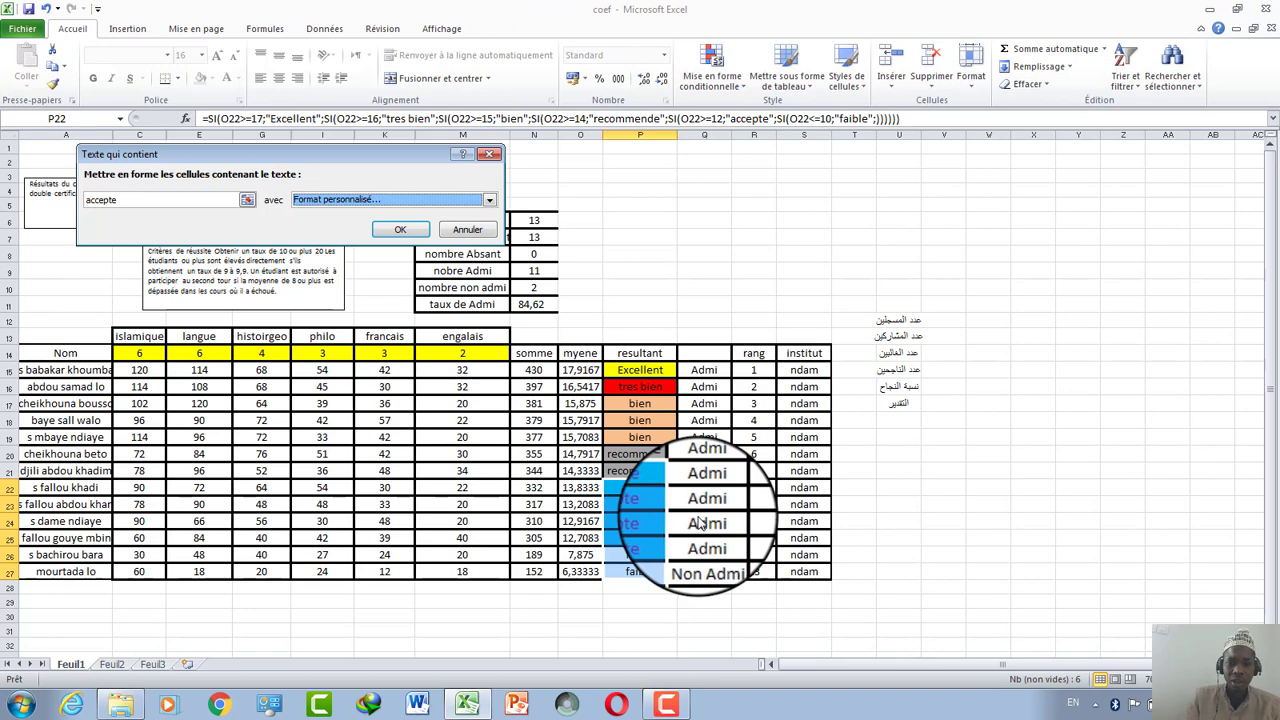
{"action": "left_click", "coordinate": [400, 229]}
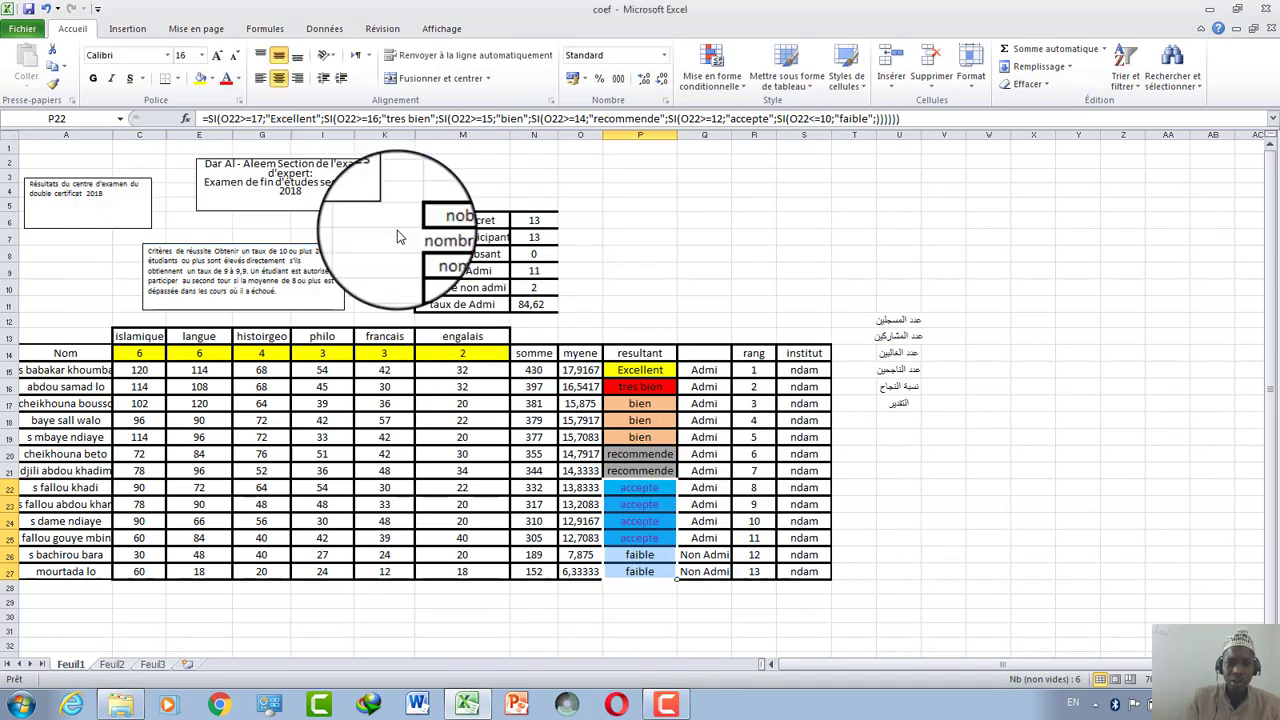
Step: Select P22:P27 and highlight results containing 'faible' with the light red fill preset
{"action": "left_click", "coordinate": [752, 504]}
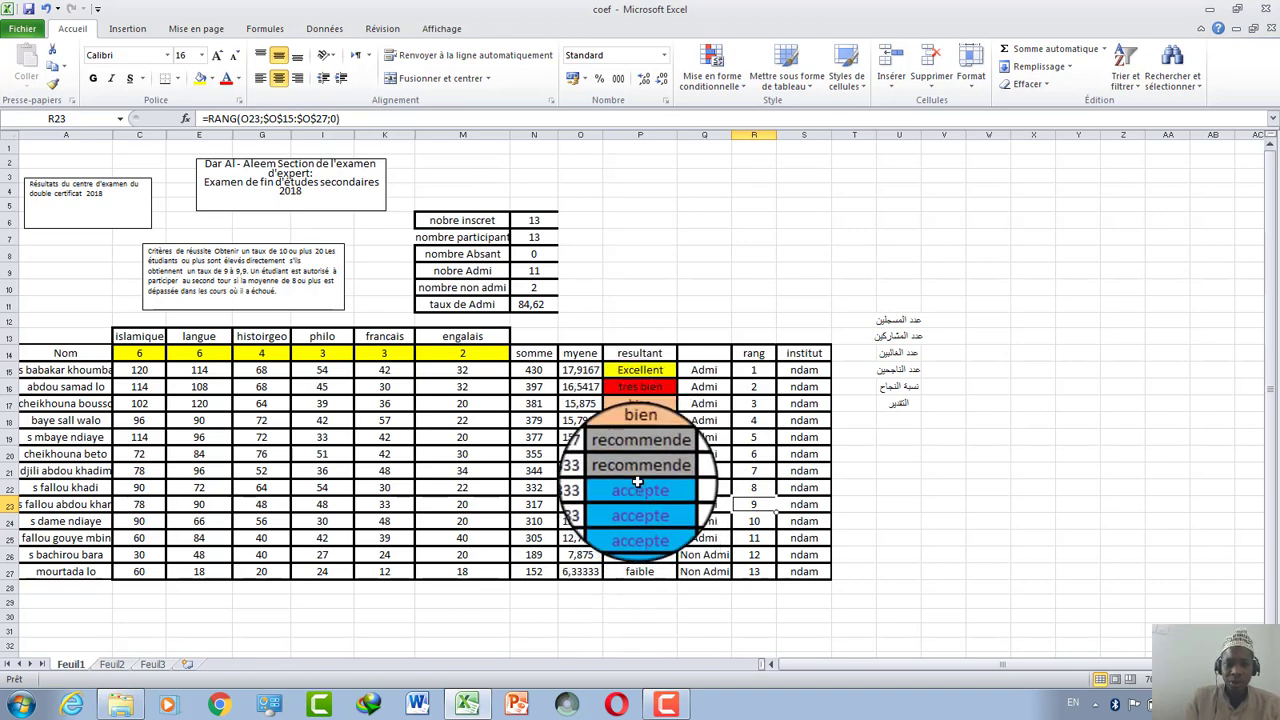
{"action": "left_click_drag", "start_coordinate": [638, 486], "coordinate": [647, 572]}
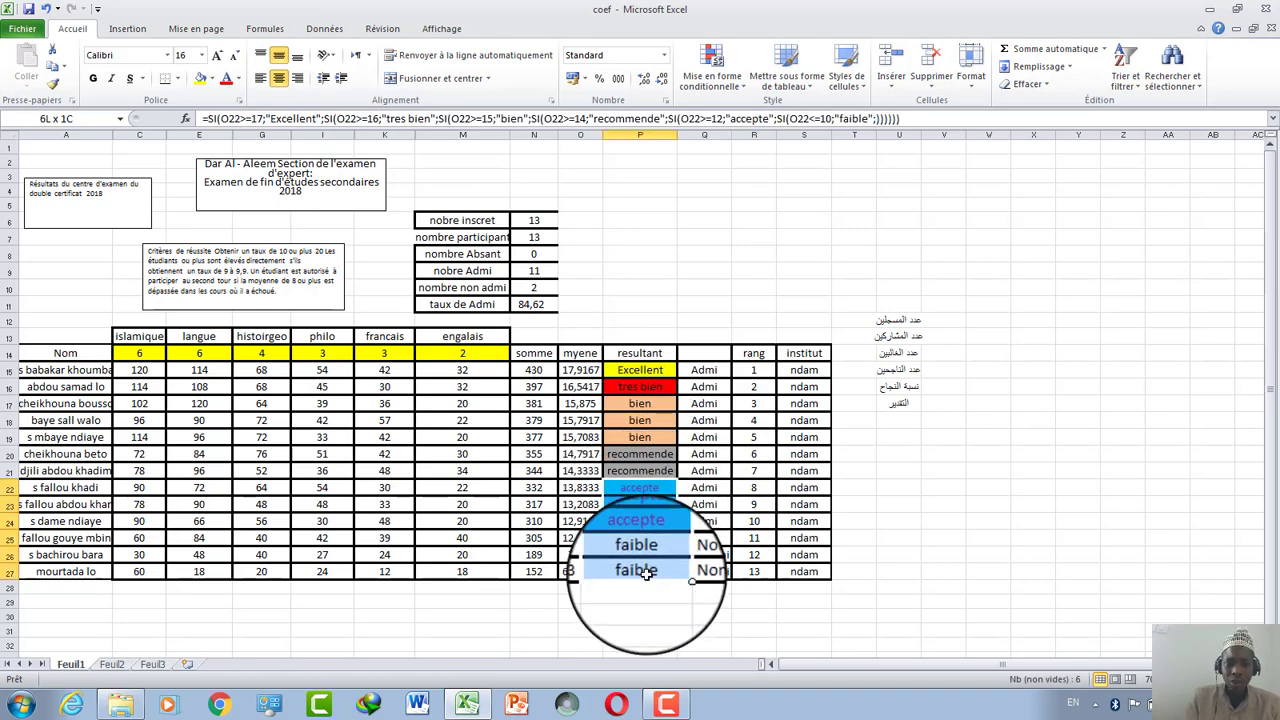
{"action": "left_click", "coordinate": [711, 70]}
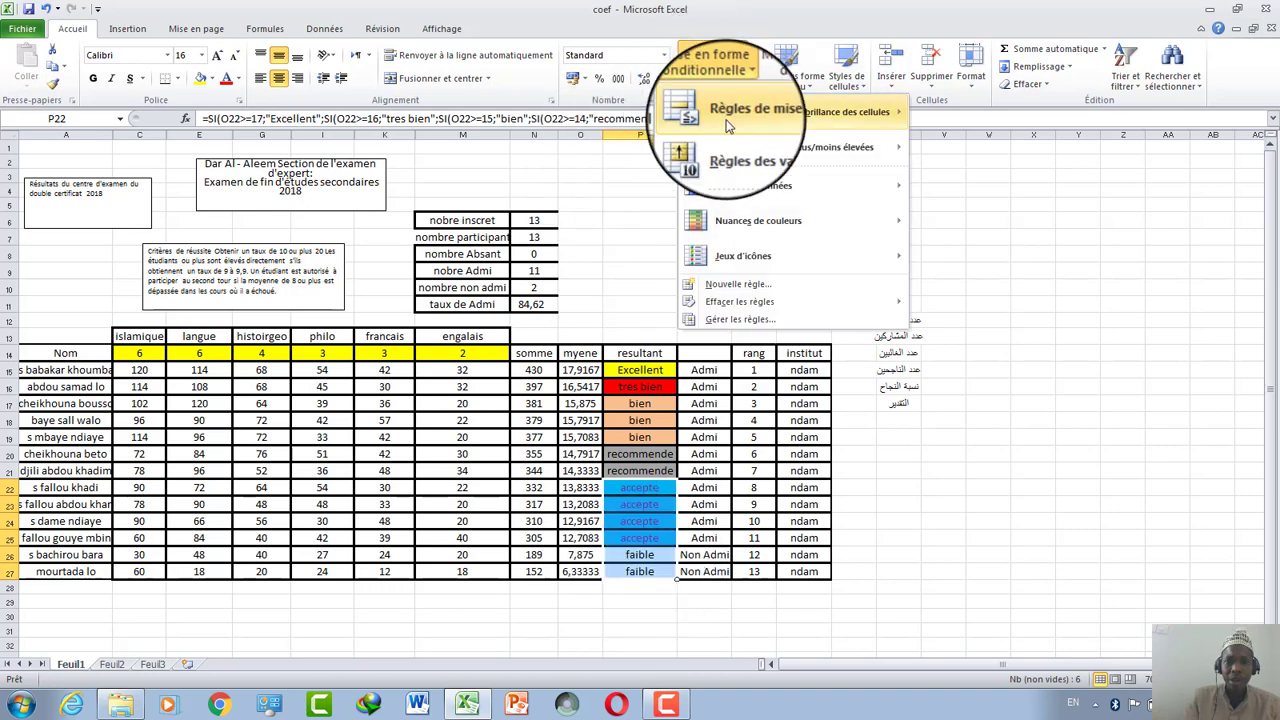
{"action": "mouse_move", "coordinate": [800, 112]}
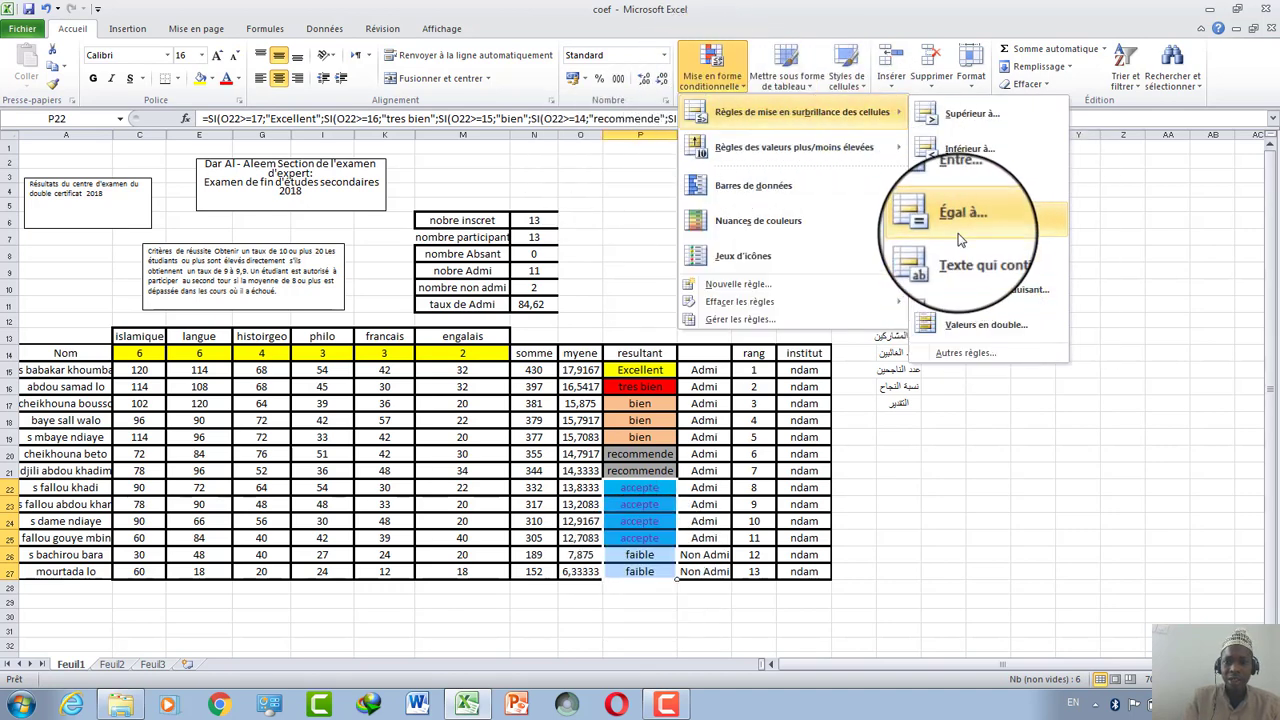
{"action": "left_click", "coordinate": [958, 257]}
{"action": "type", "text": "faible"}
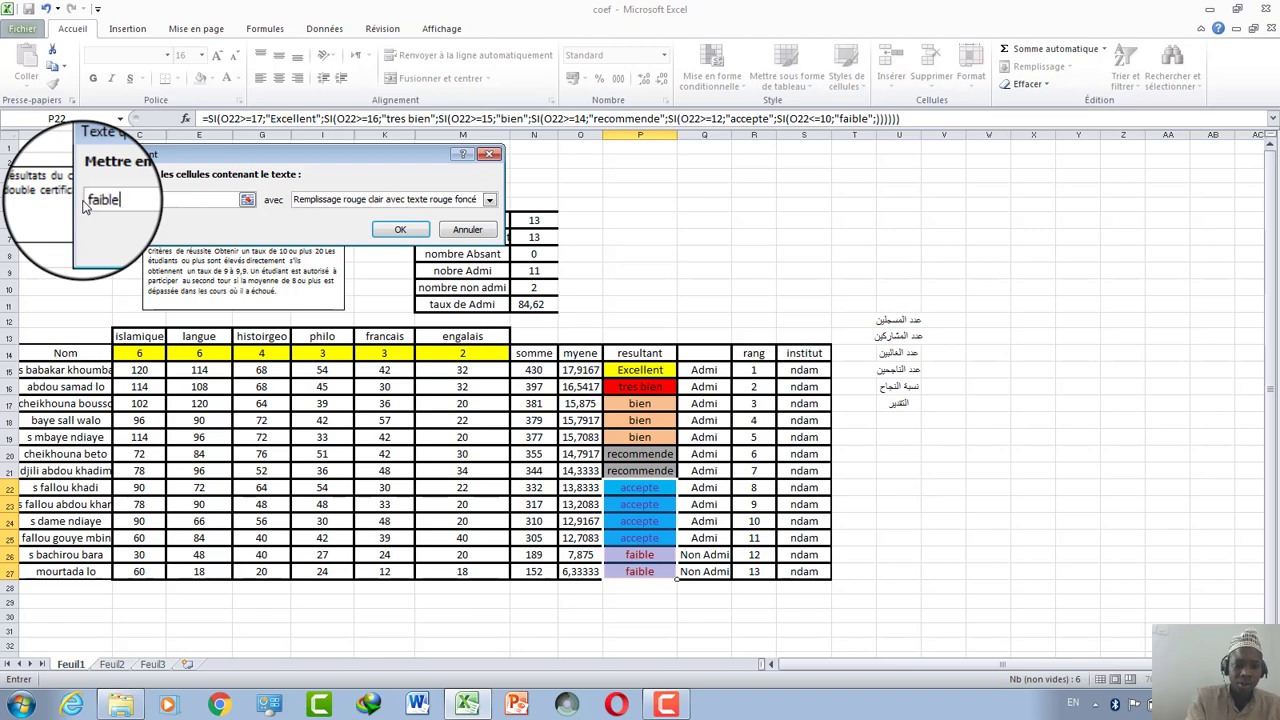
{"action": "left_click", "coordinate": [400, 232]}
{"action": "left_click", "coordinate": [754, 336]}
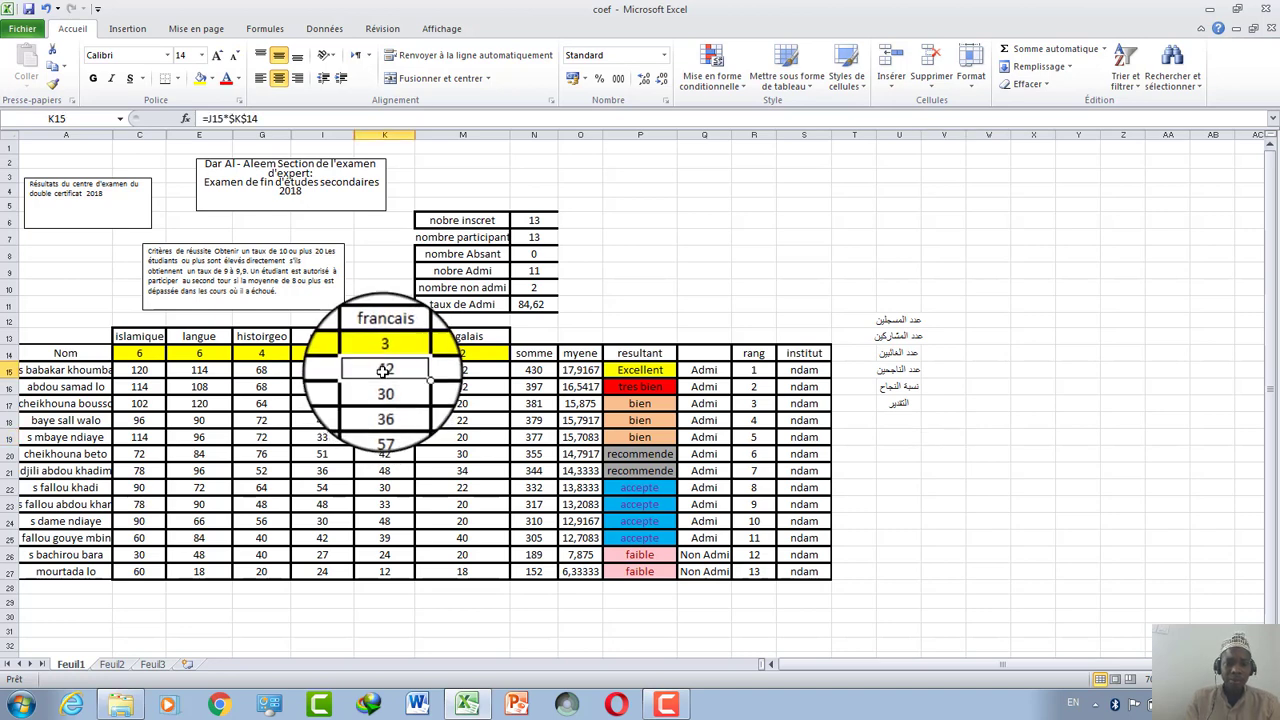
Step: Select francais scores K15:K27 and add a Greater Than 35 rule with light red fill
{"action": "left_click_drag", "start_coordinate": [384, 370], "coordinate": [384, 571]}
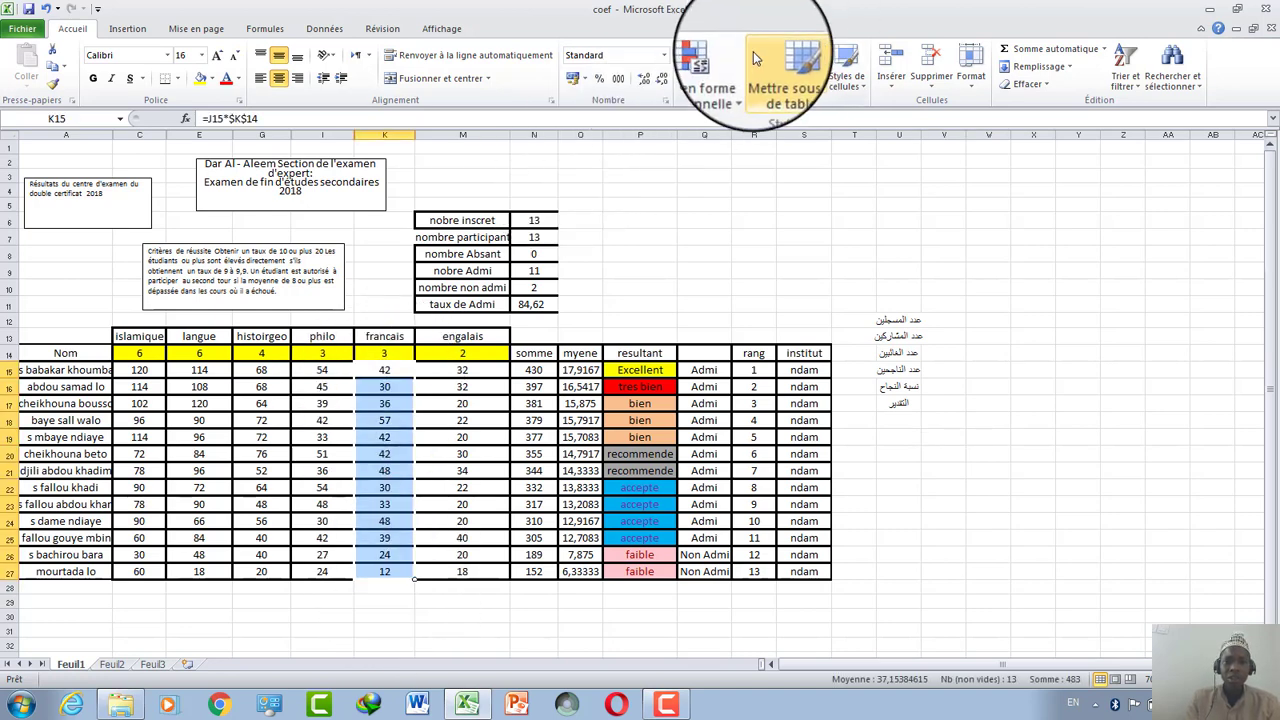
{"action": "left_click", "coordinate": [725, 63]}
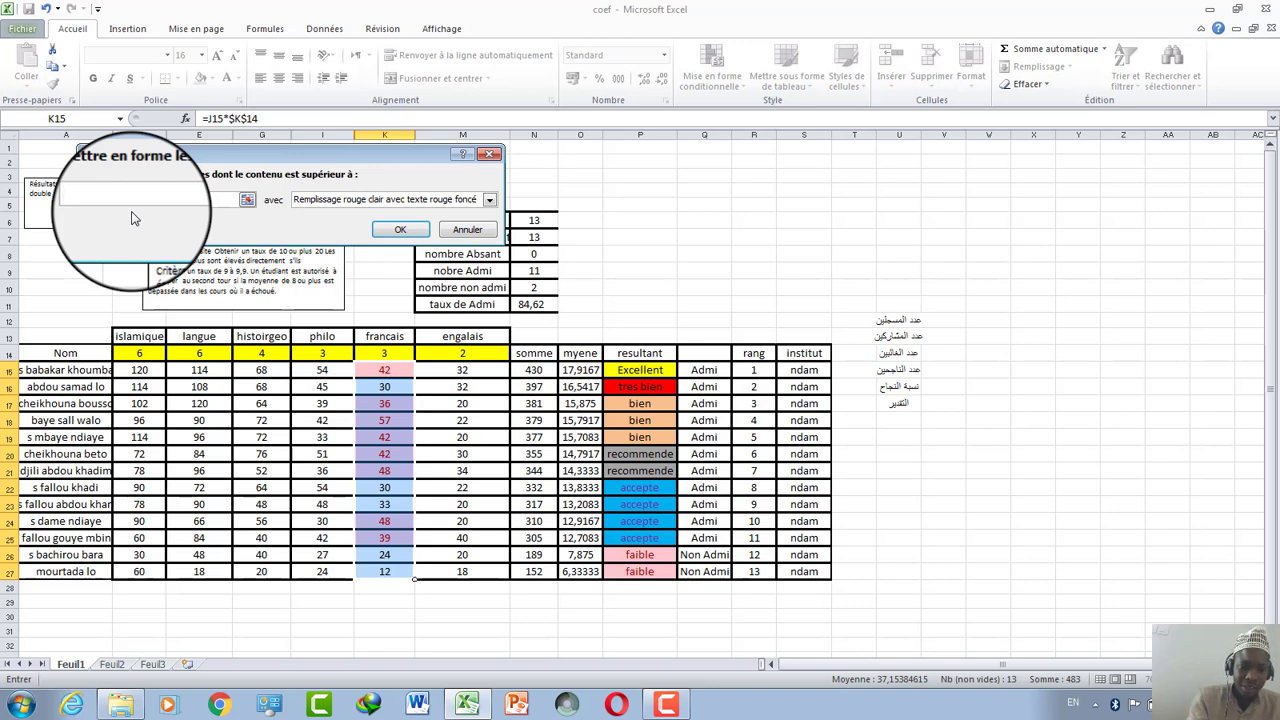
{"action": "type", "text": "35"}
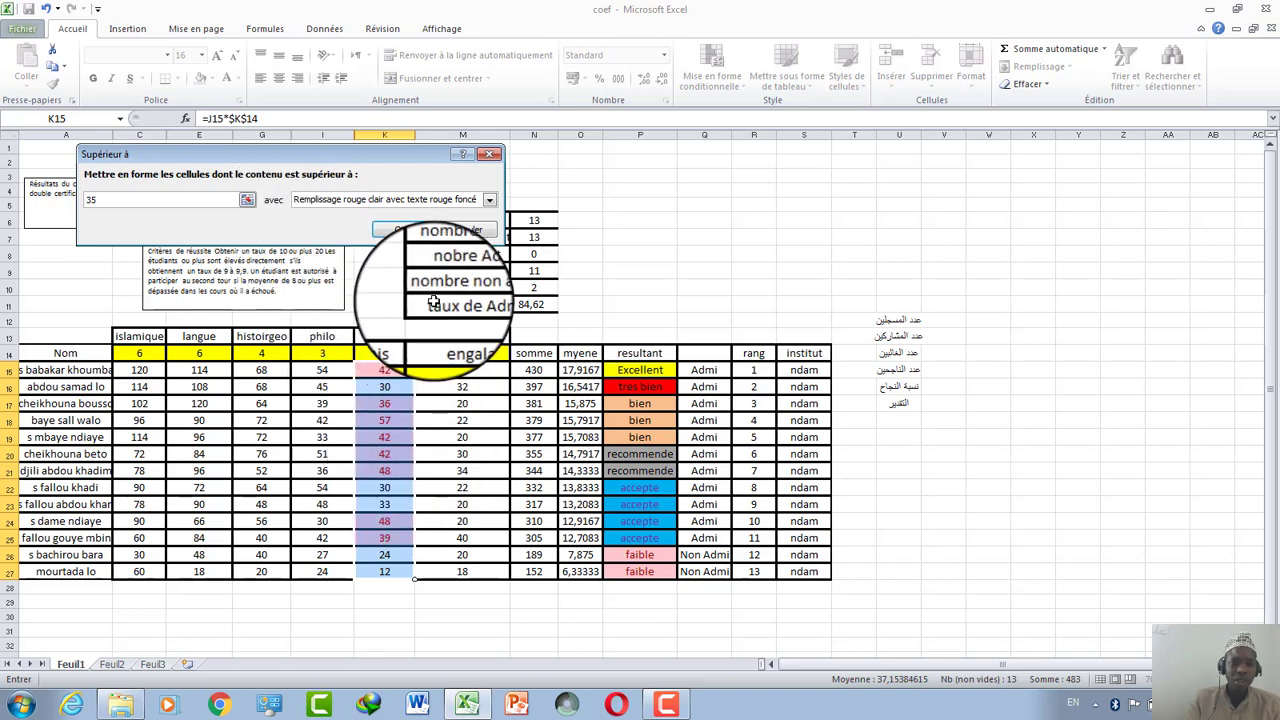
{"action": "left_click", "coordinate": [410, 230]}
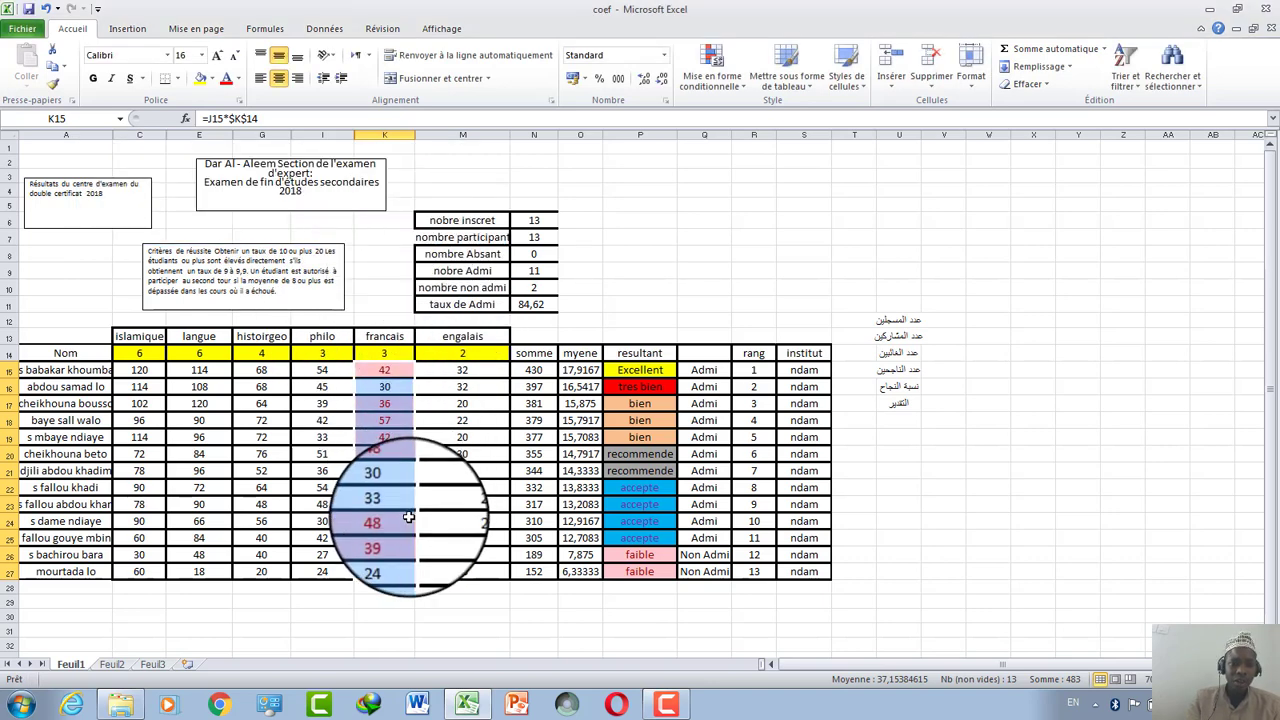
{"action": "left_click", "coordinate": [462, 504]}
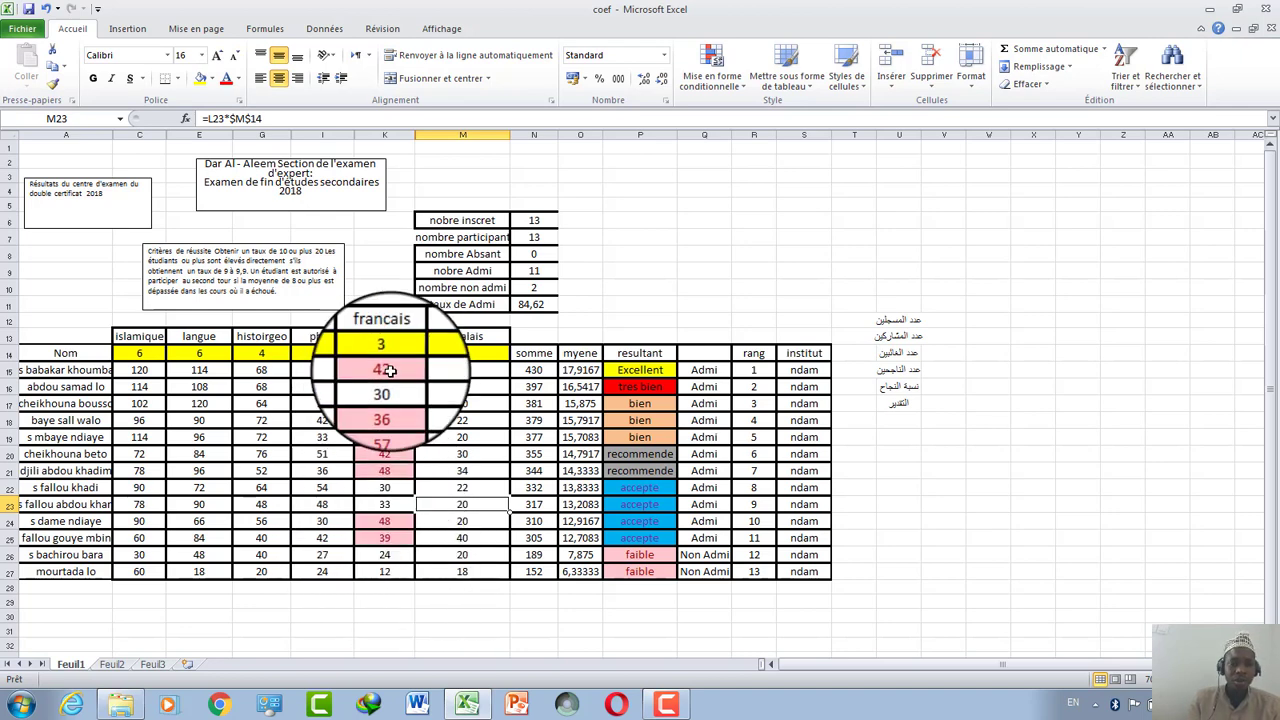
Step: Select philo scores I15:I27 and add a Less Than 39 rule with a custom brown fill
{"action": "left_click_drag", "start_coordinate": [322, 370], "coordinate": [321, 572]}
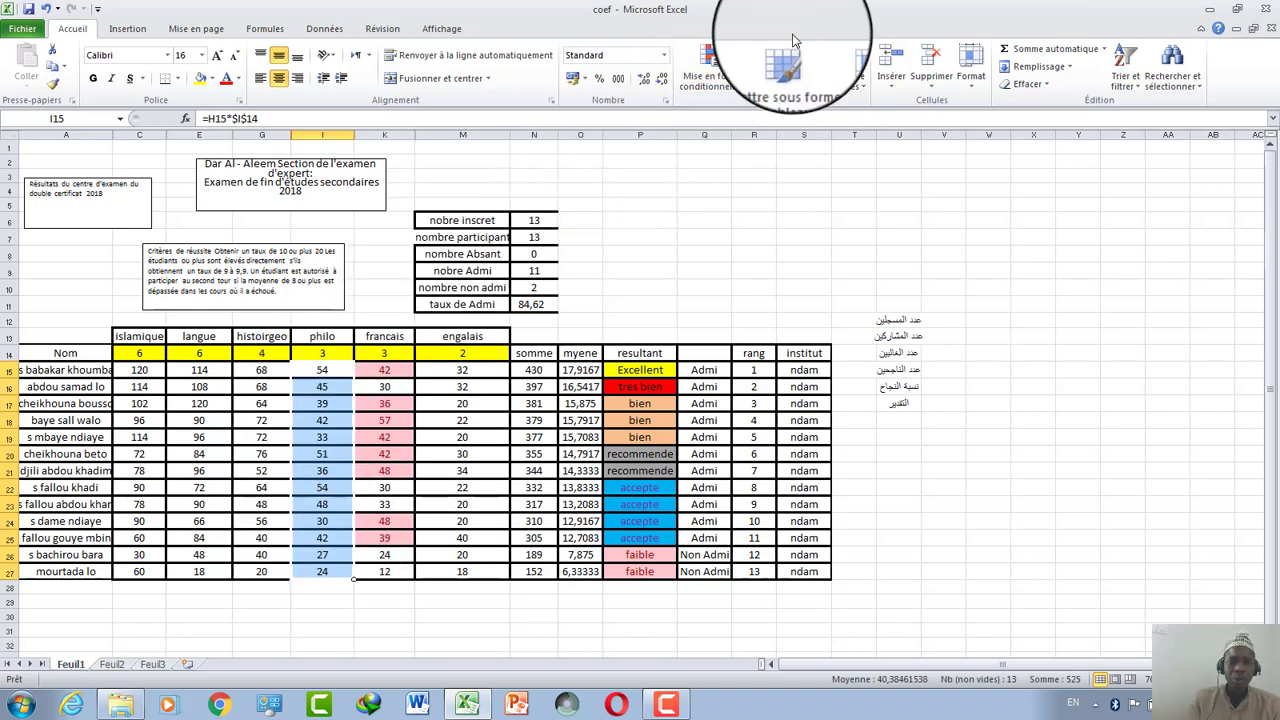
{"action": "left_click", "coordinate": [712, 70]}
{"action": "mouse_move", "coordinate": [790, 112]}
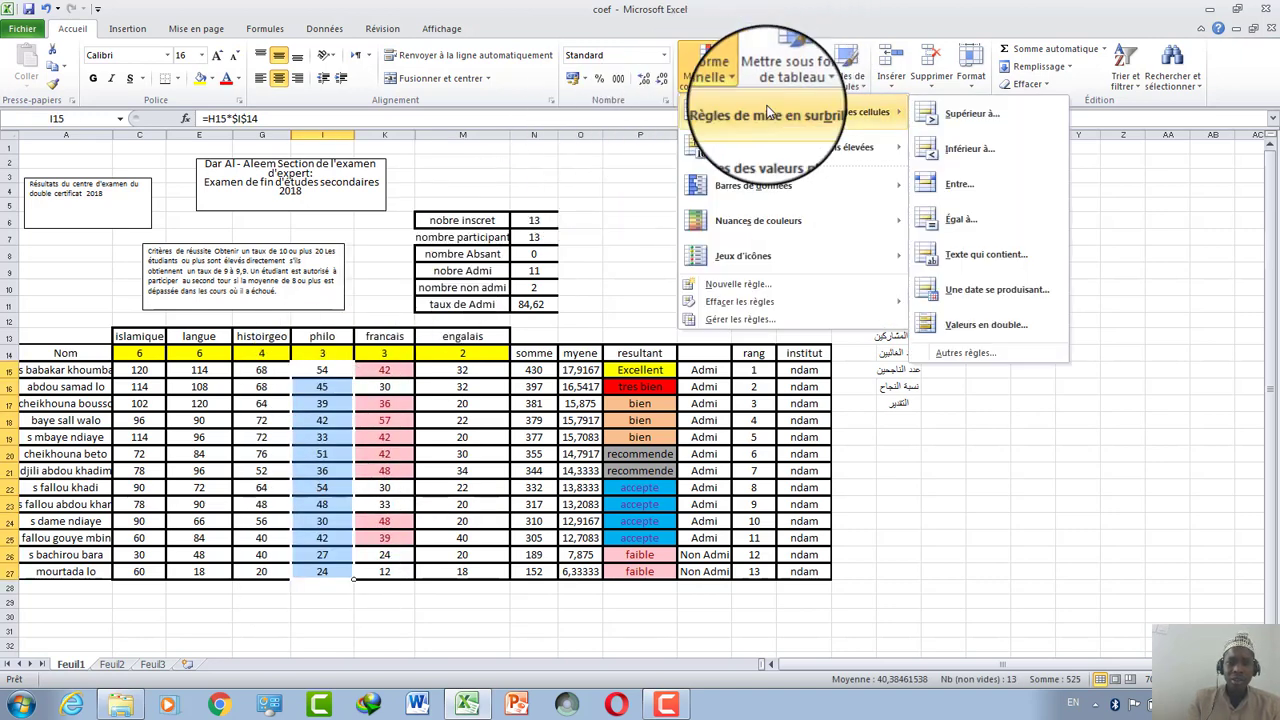
{"action": "left_click", "coordinate": [1004, 152]}
{"action": "type", "text": "39"}
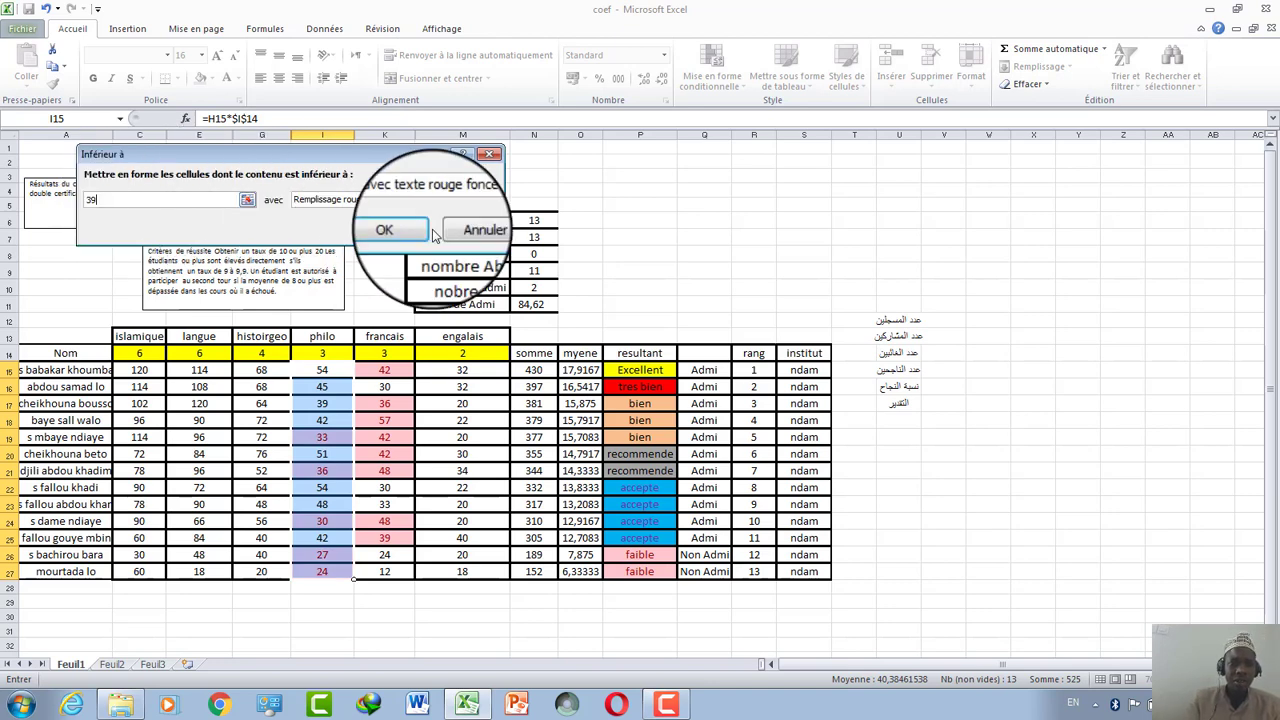
{"action": "left_click", "coordinate": [490, 200]}
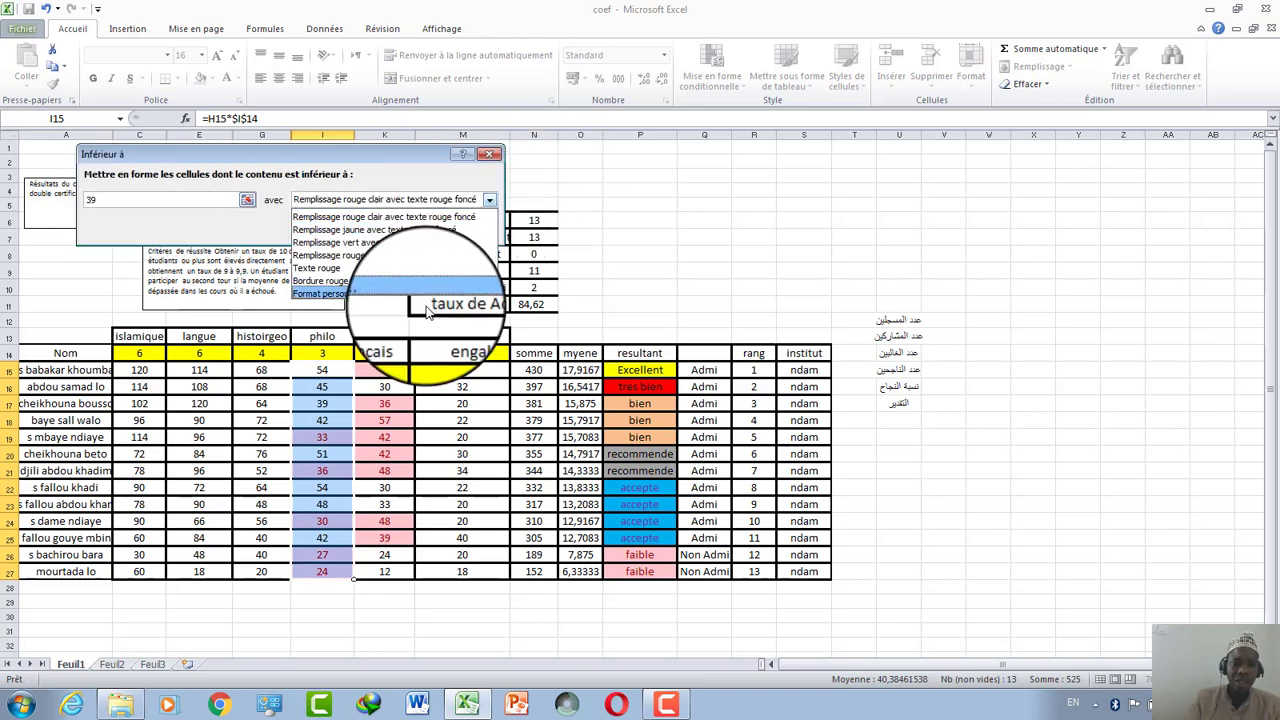
{"action": "left_click", "coordinate": [450, 217]}
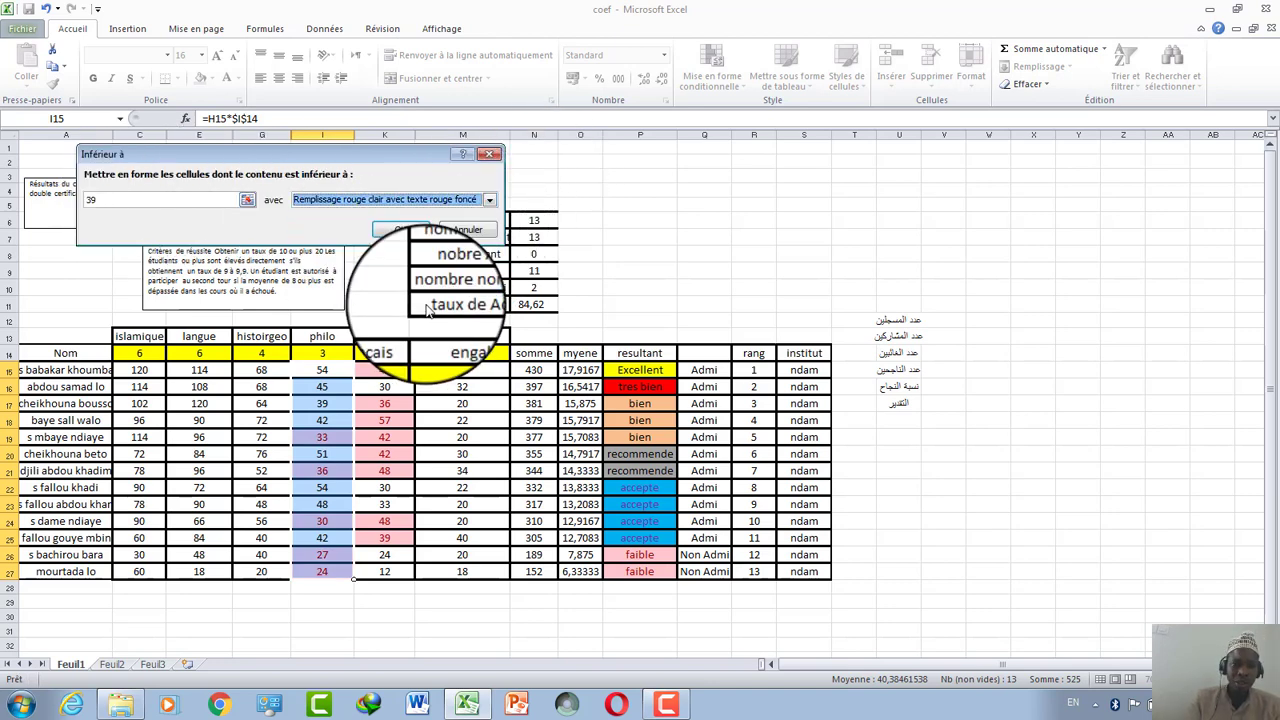
{"action": "left_click", "coordinate": [490, 200]}
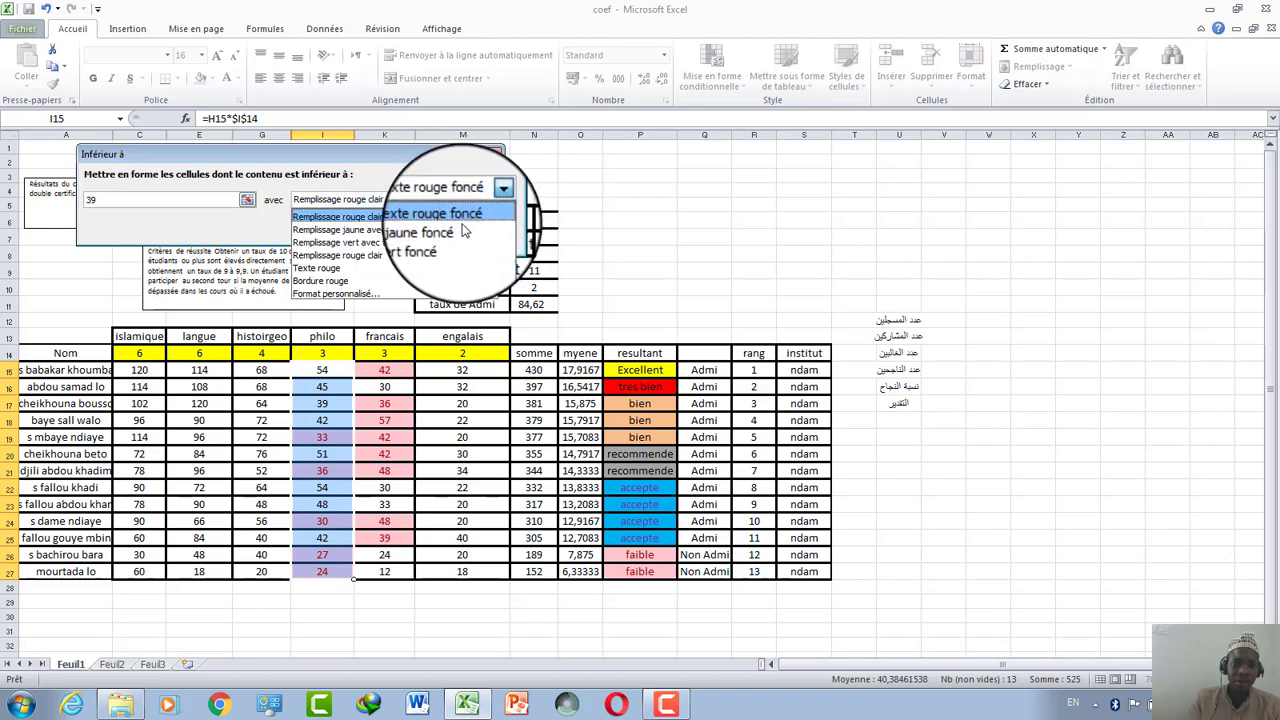
{"action": "left_click", "coordinate": [384, 298]}
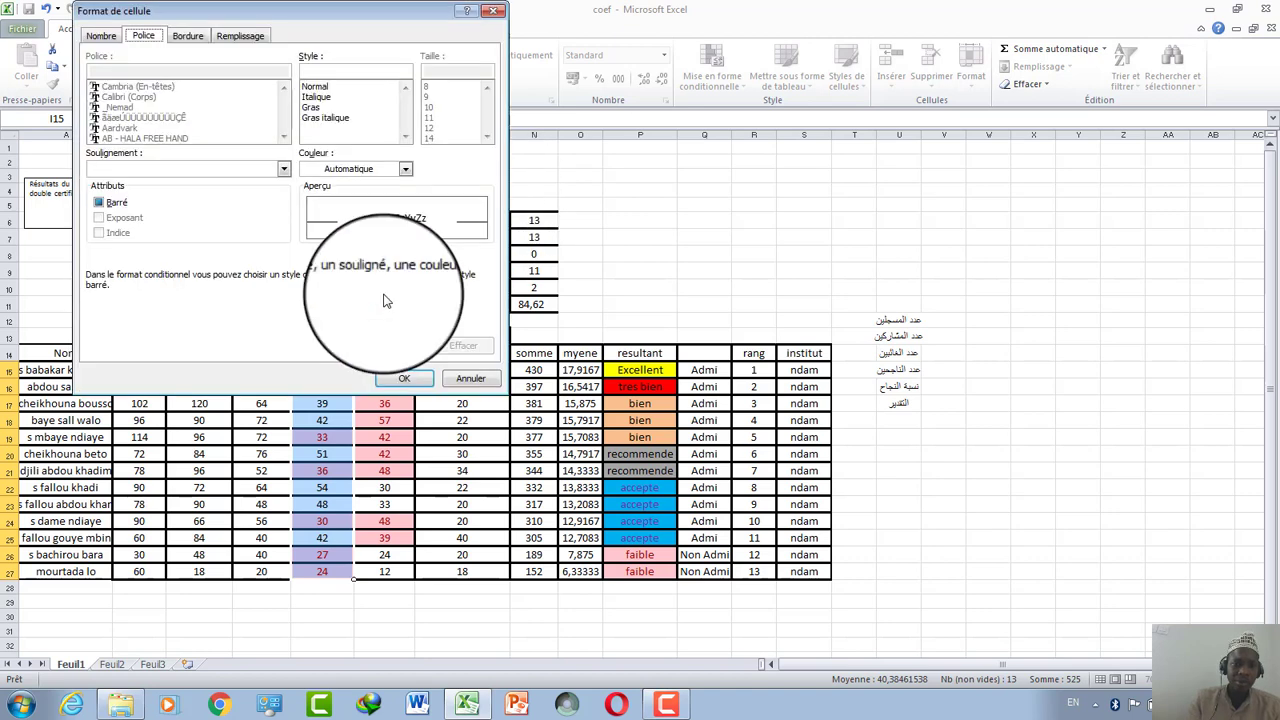
{"action": "left_click", "coordinate": [240, 35]}
{"action": "left_click", "coordinate": [231, 172]}
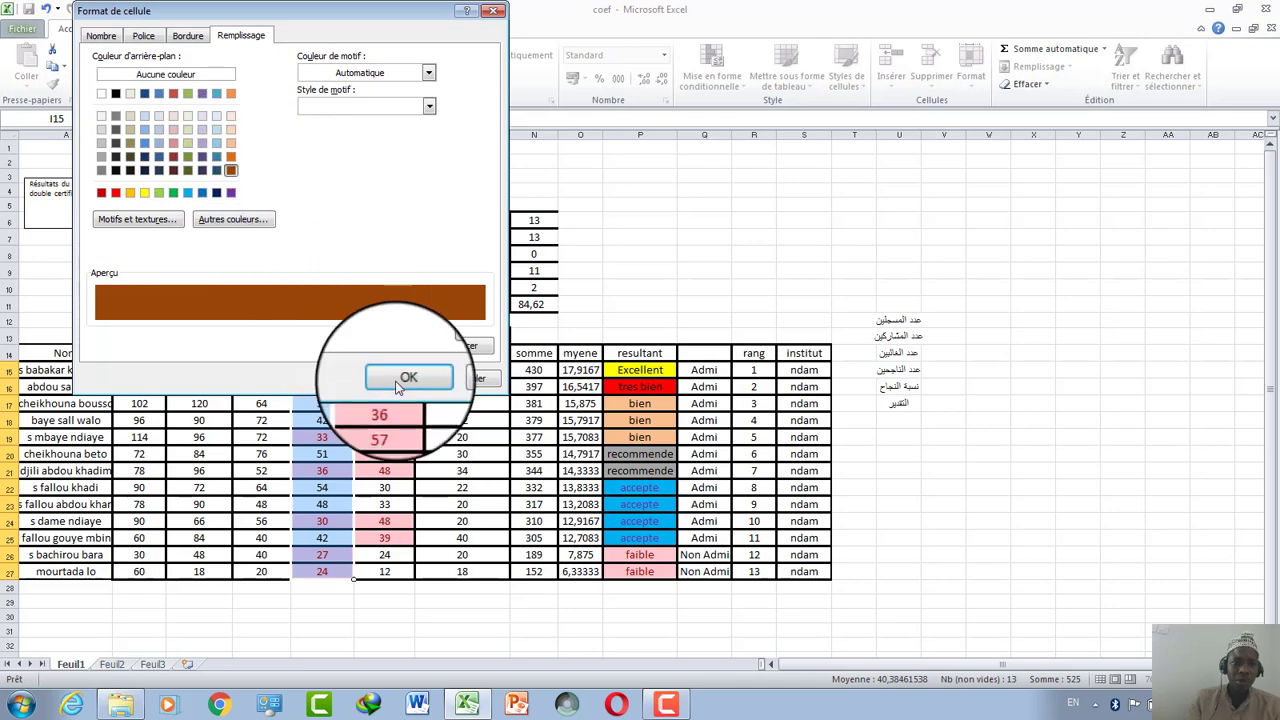
{"action": "left_click", "coordinate": [404, 378]}
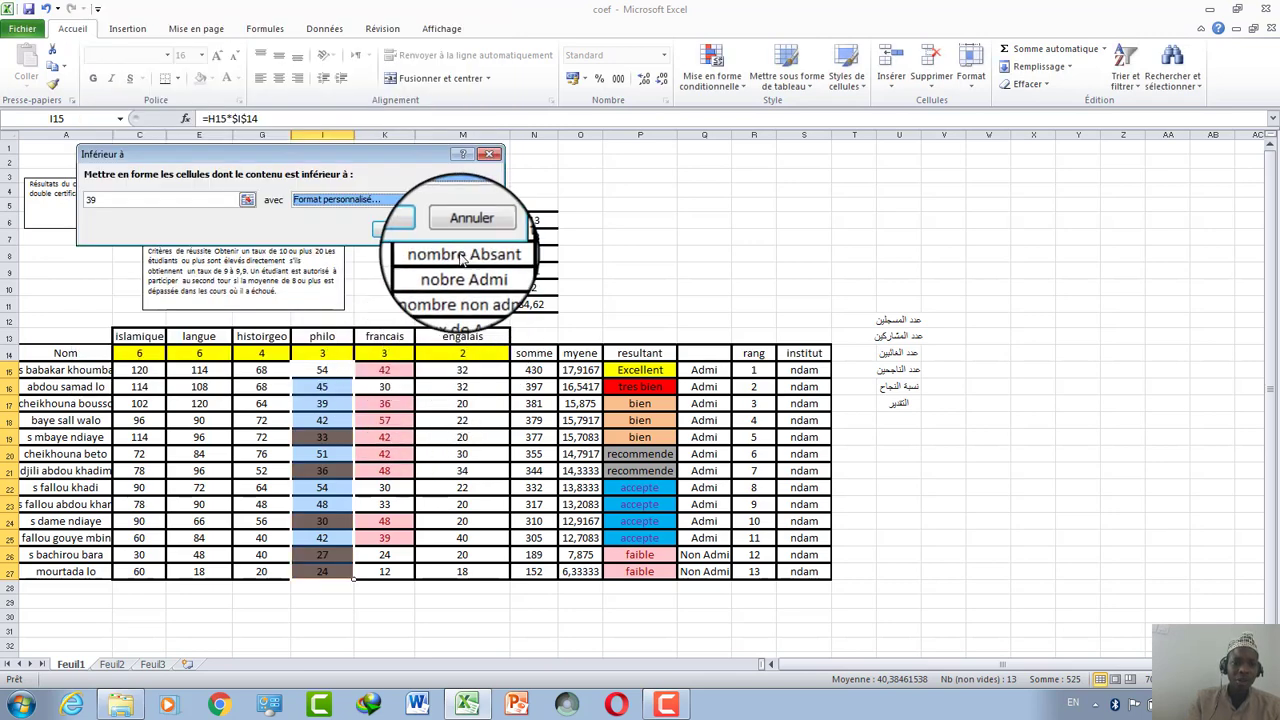
{"action": "left_click", "coordinate": [400, 229]}
{"action": "left_click", "coordinate": [497, 386]}
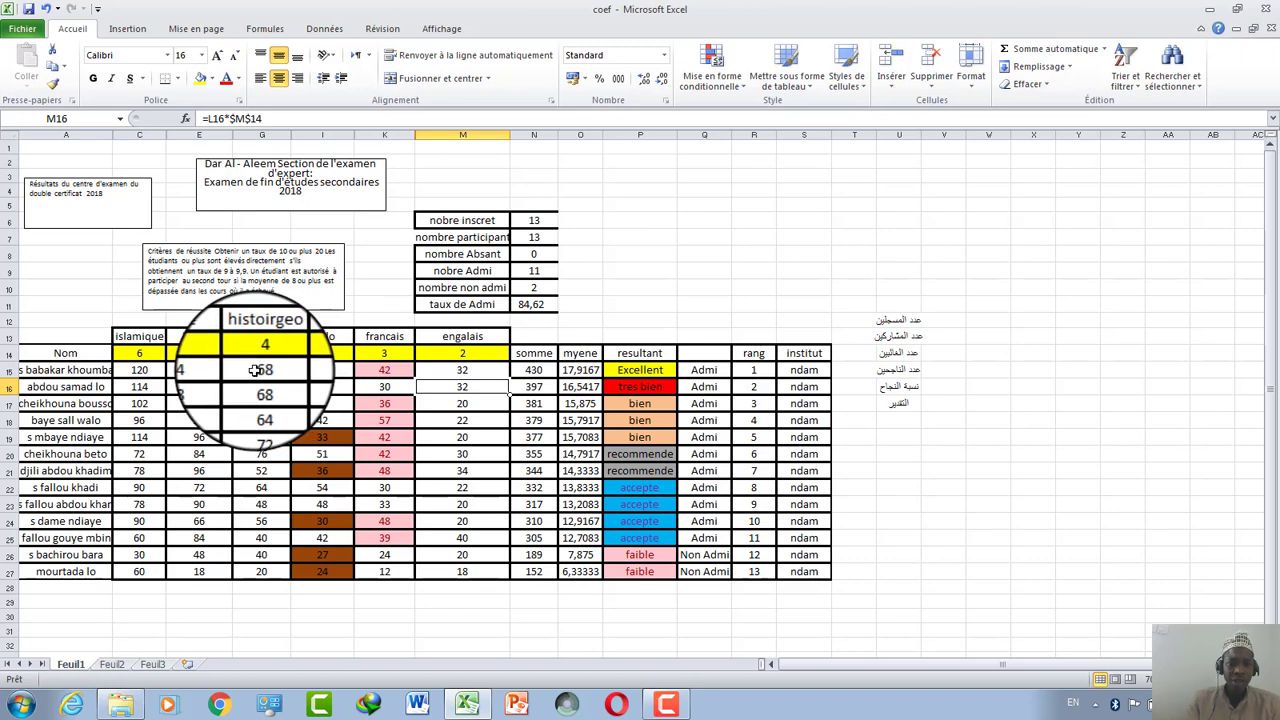
Step: Select histoirgeo scores G15:G27 and add a Between 34 and 62 rule with light blue fill
{"action": "left_click_drag", "start_coordinate": [257, 370], "coordinate": [262, 571]}
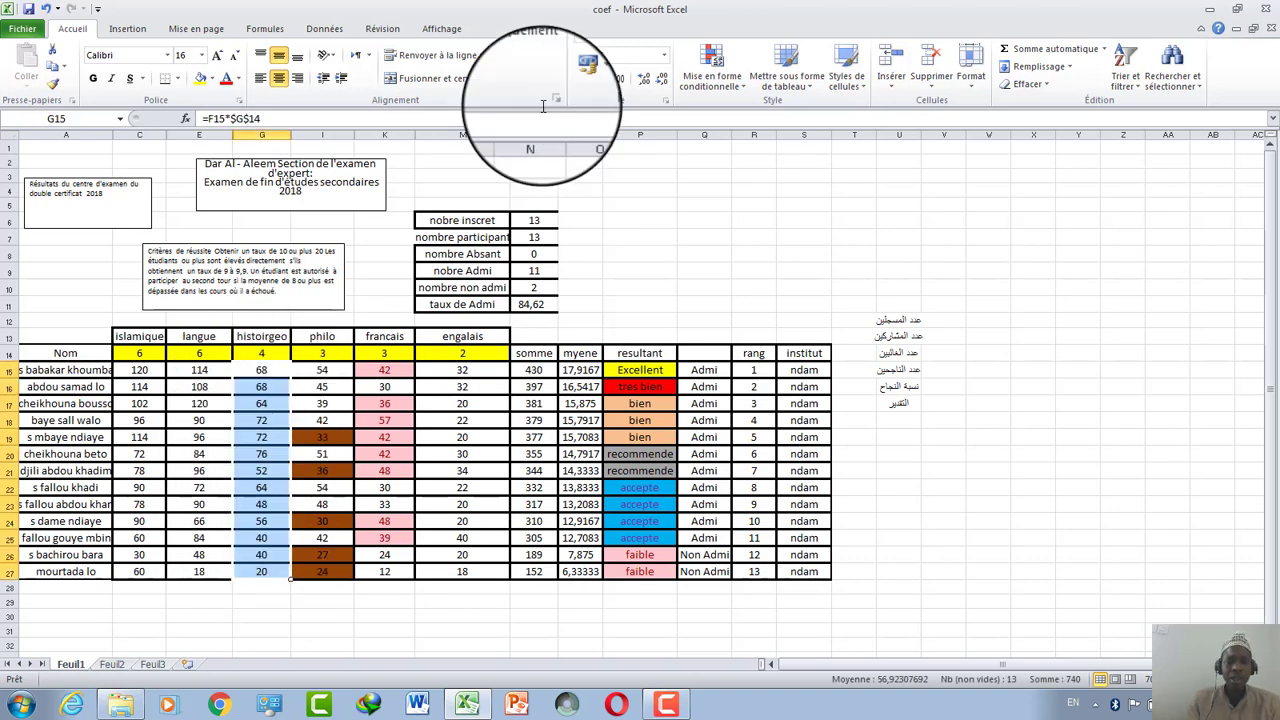
{"action": "left_click", "coordinate": [711, 70]}
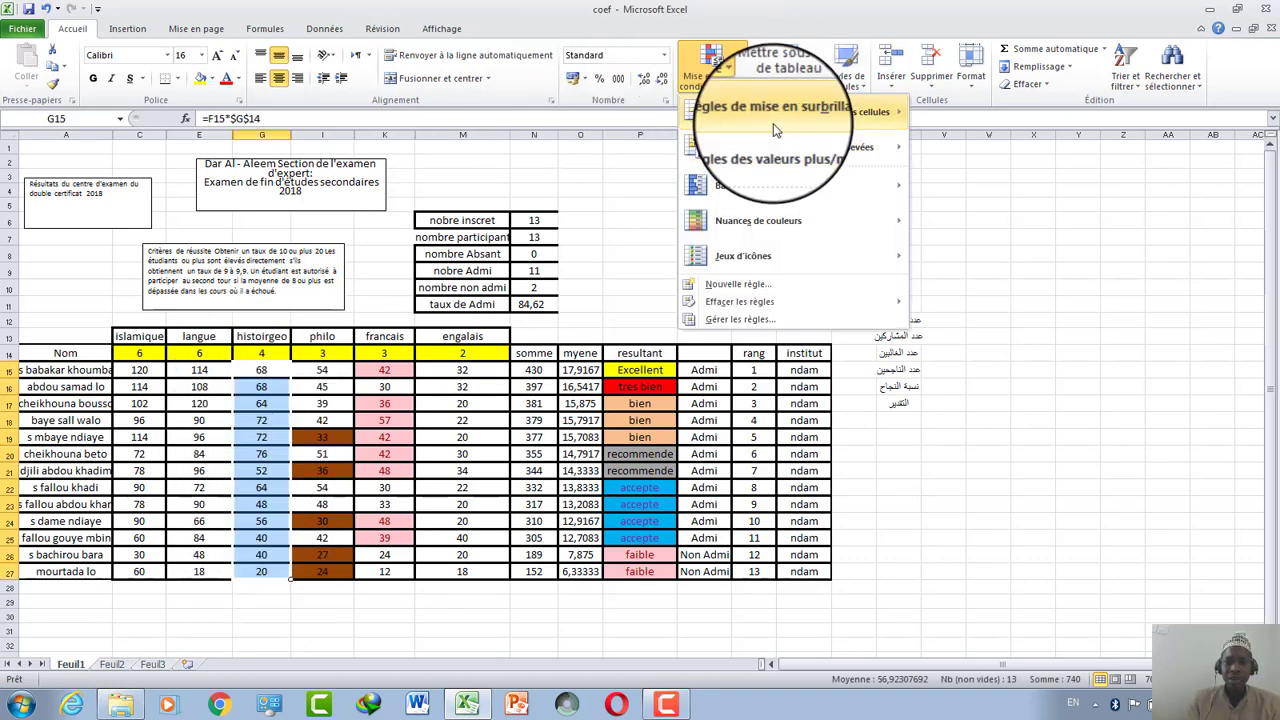
{"action": "mouse_move", "coordinate": [800, 112]}
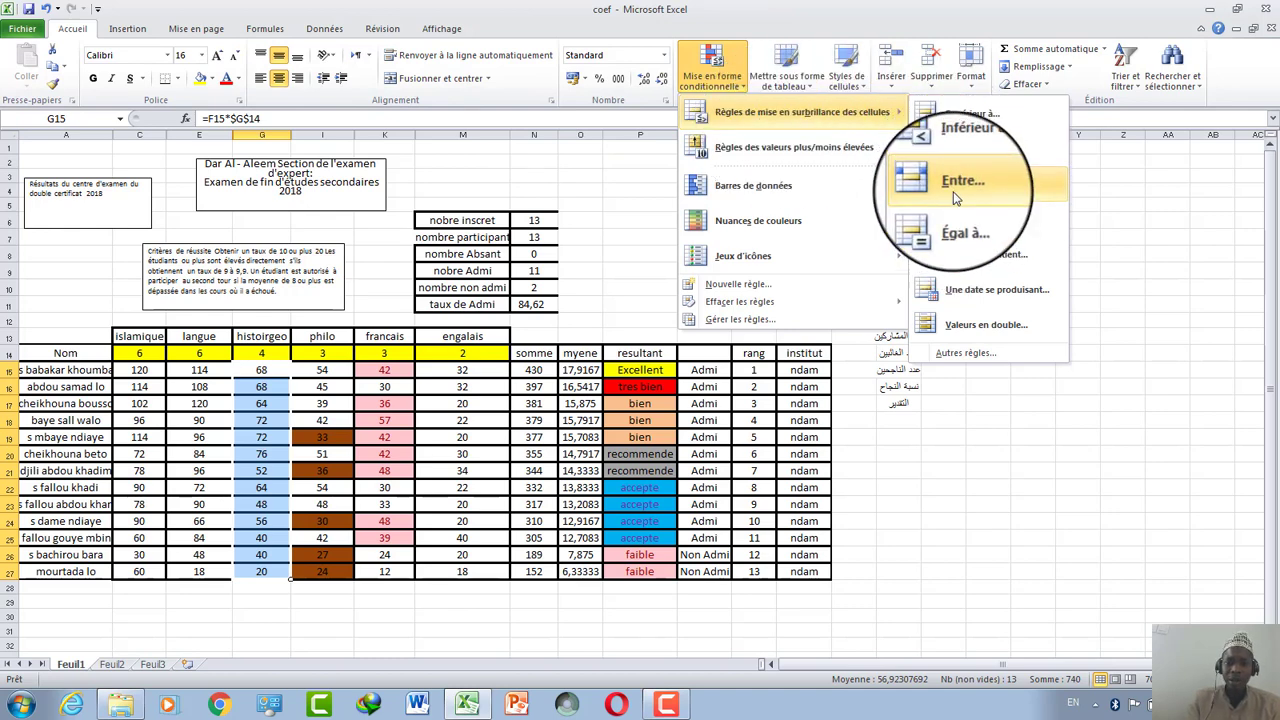
{"action": "left_click", "coordinate": [962, 181]}
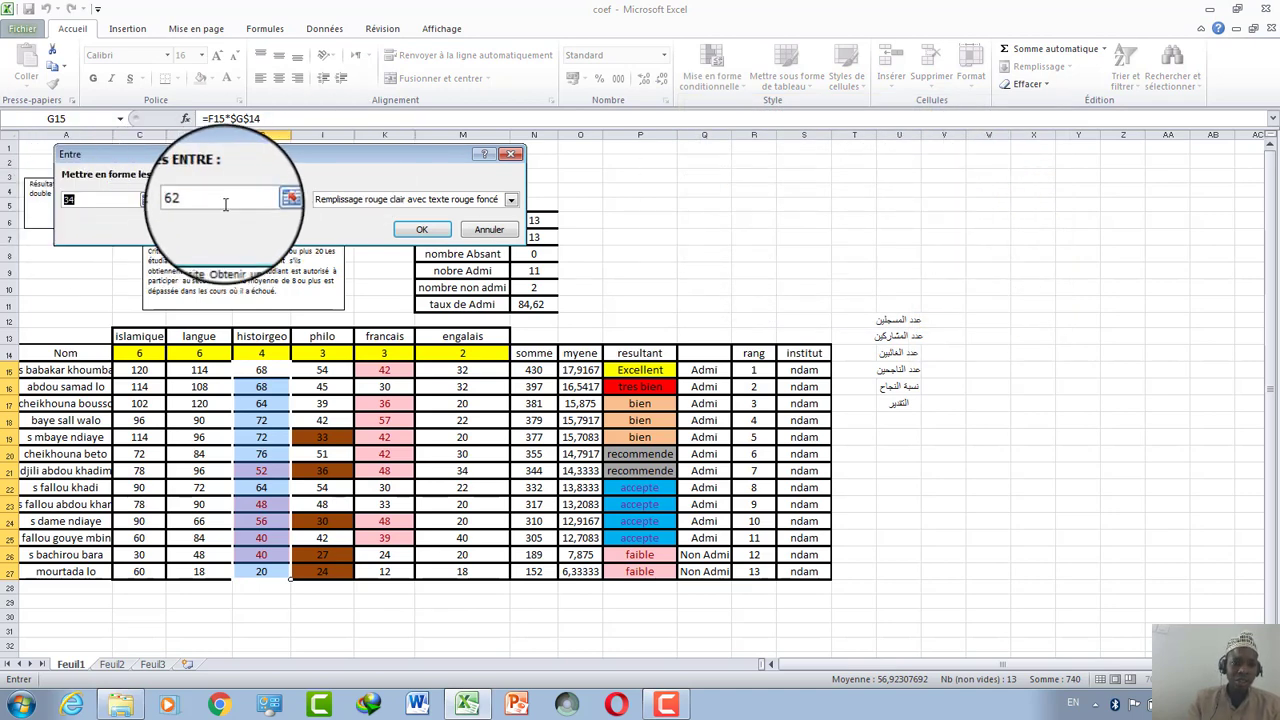
{"action": "left_click", "coordinate": [511, 199]}
{"action": "left_click", "coordinate": [448, 293]}
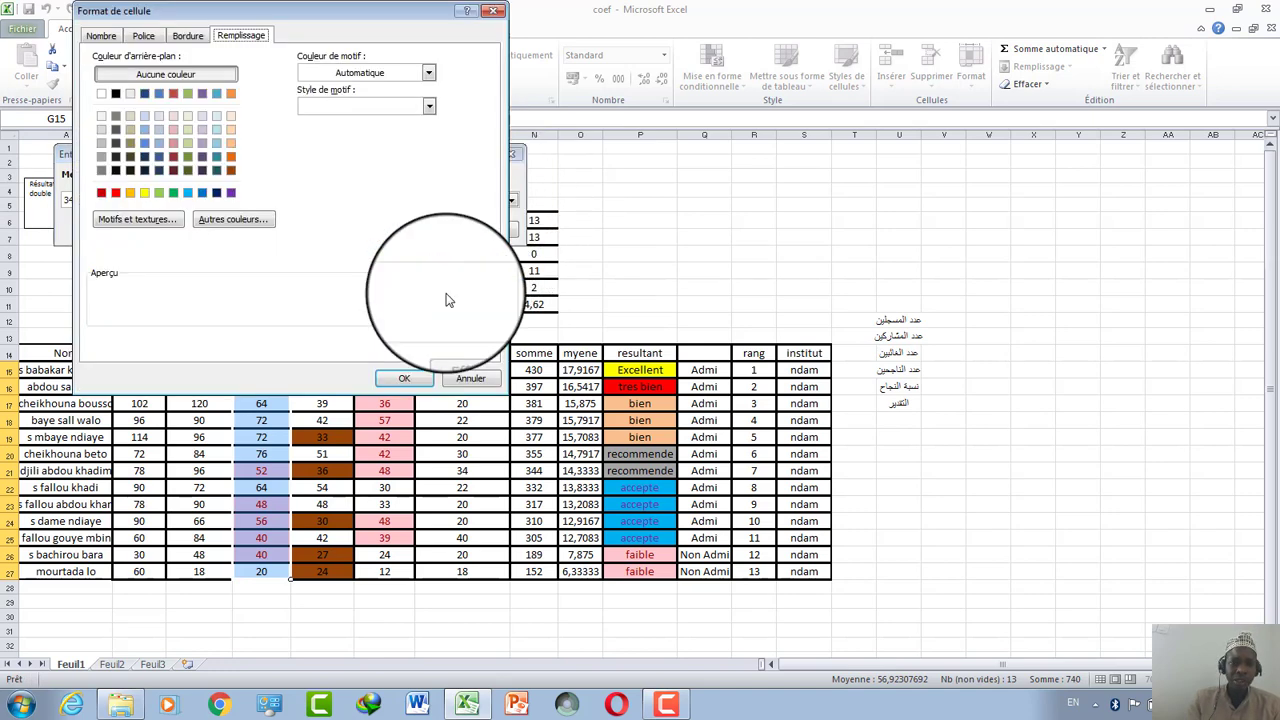
{"action": "left_click", "coordinate": [146, 195]}
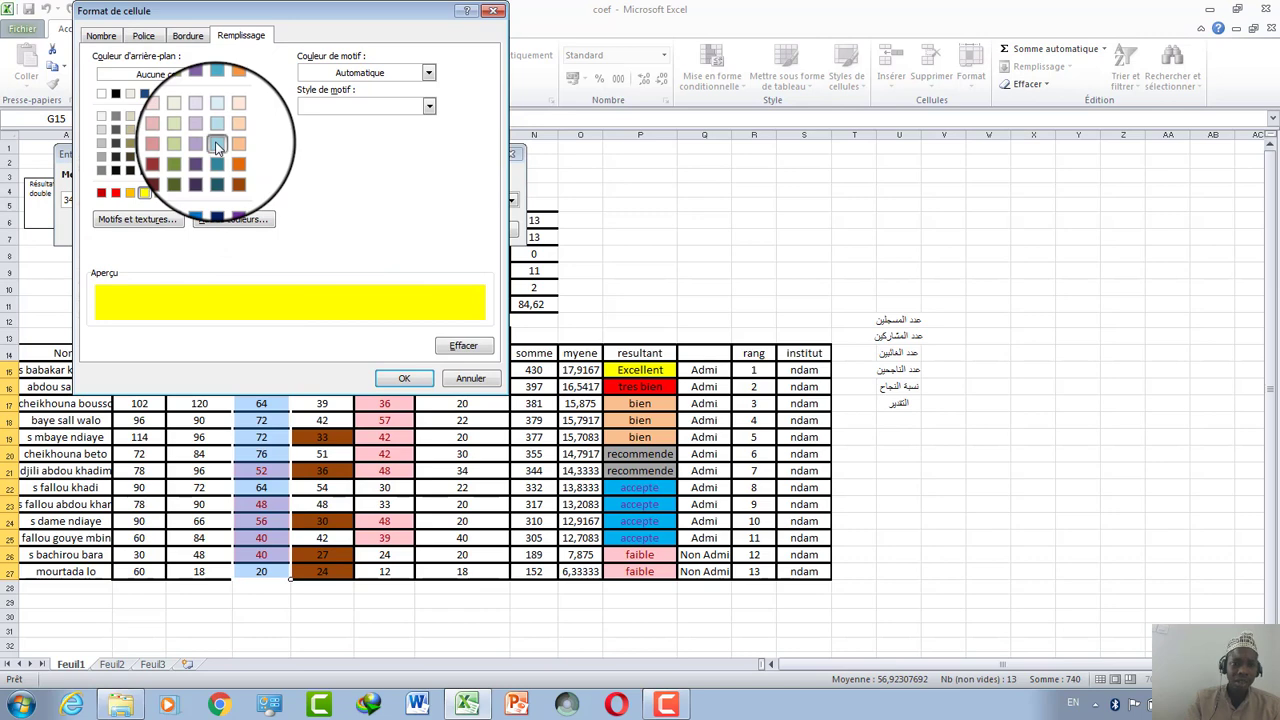
{"action": "left_click", "coordinate": [218, 147]}
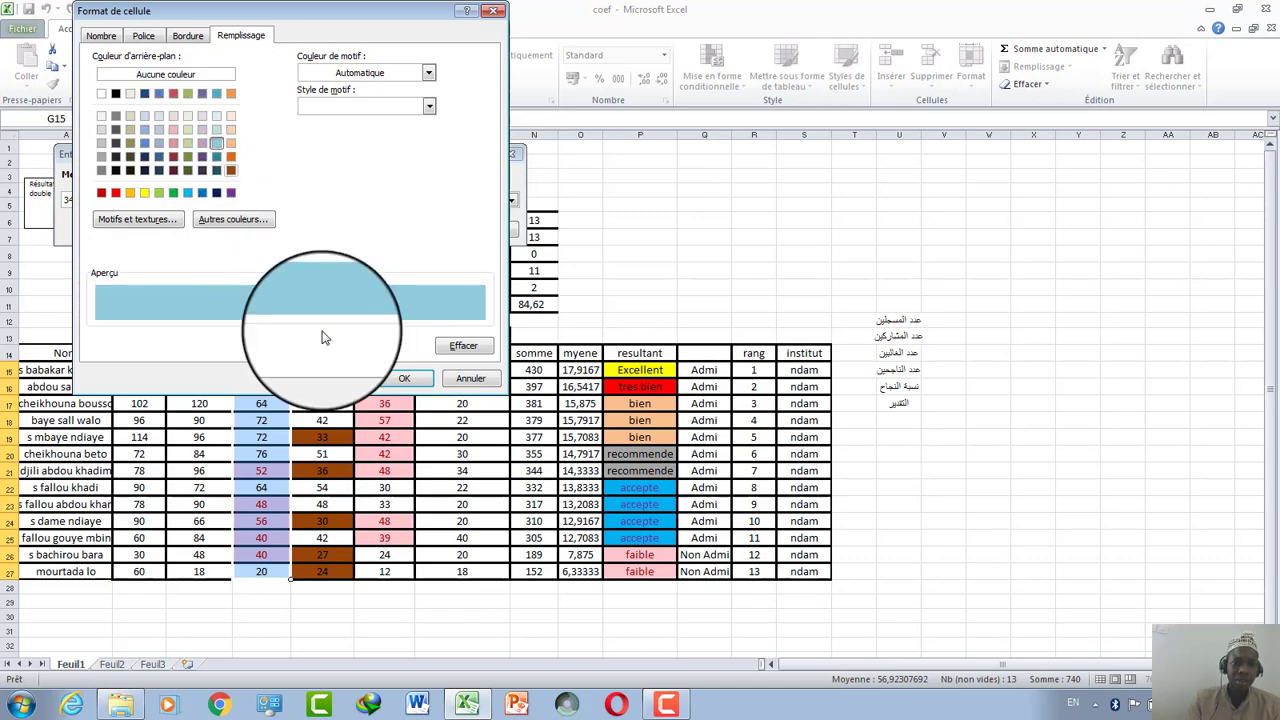
{"action": "left_click", "coordinate": [403, 380]}
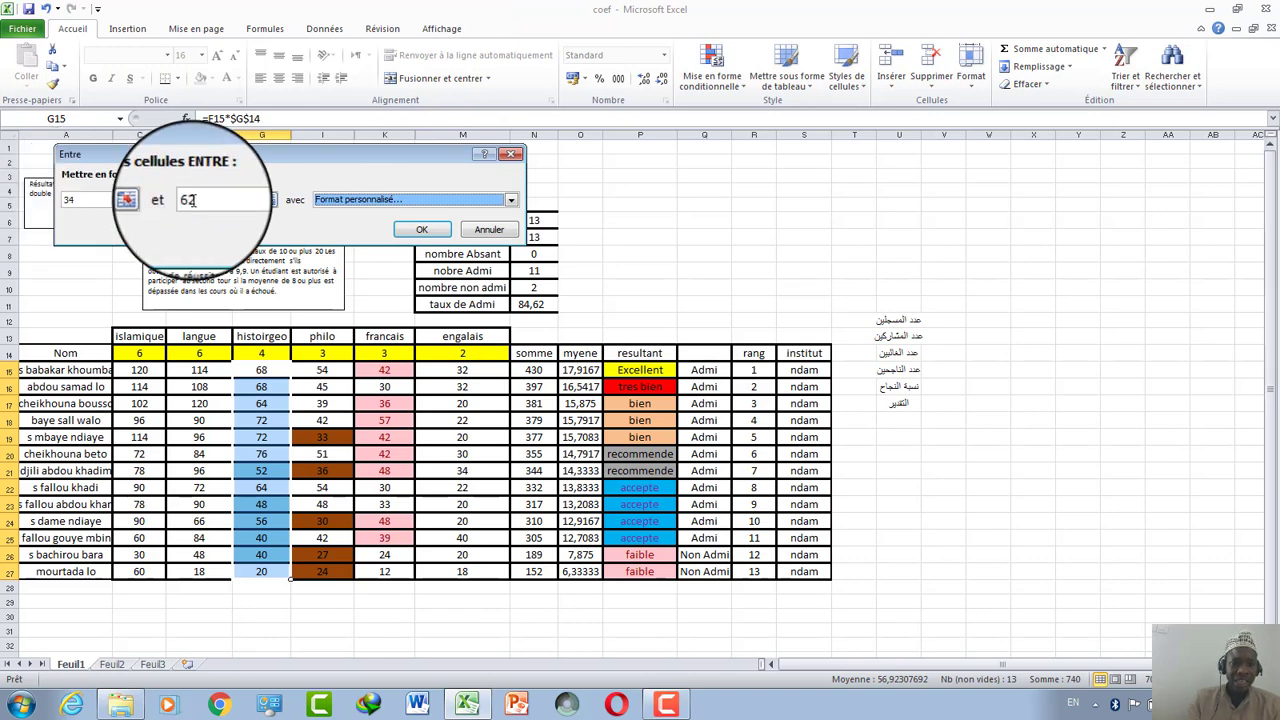
{"action": "left_click", "coordinate": [424, 232]}
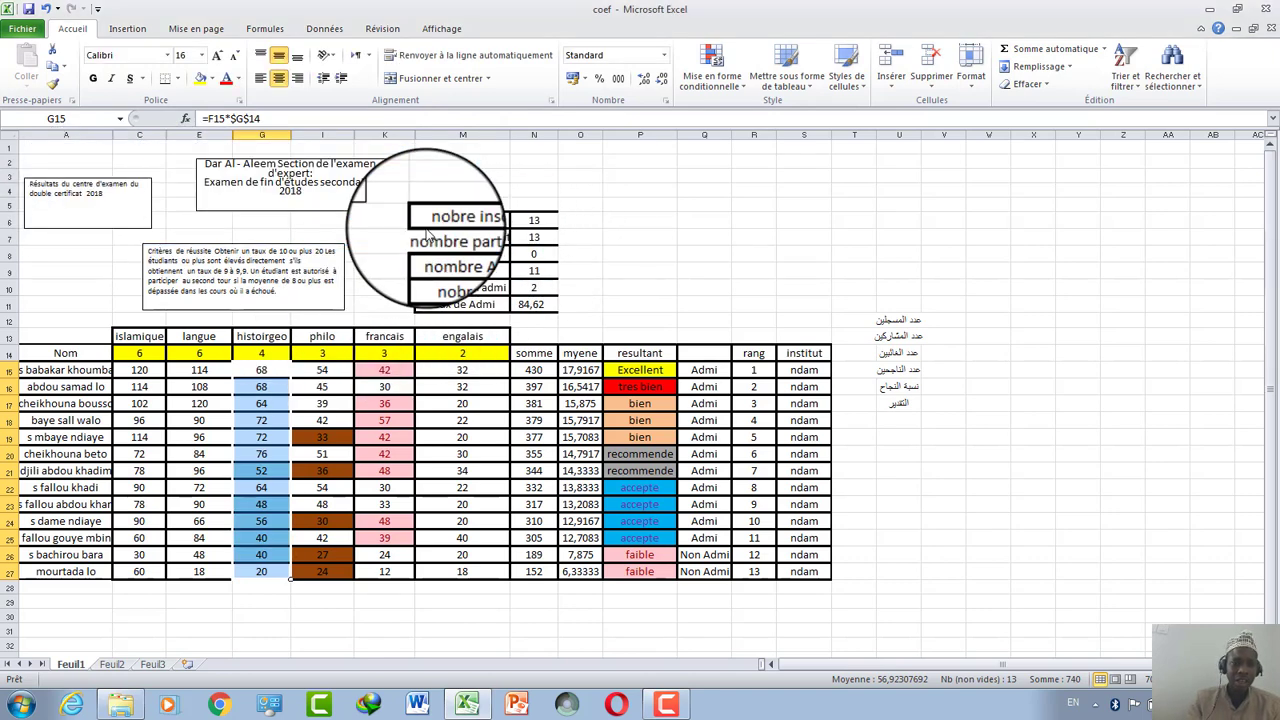
{"action": "left_click", "coordinate": [415, 377]}
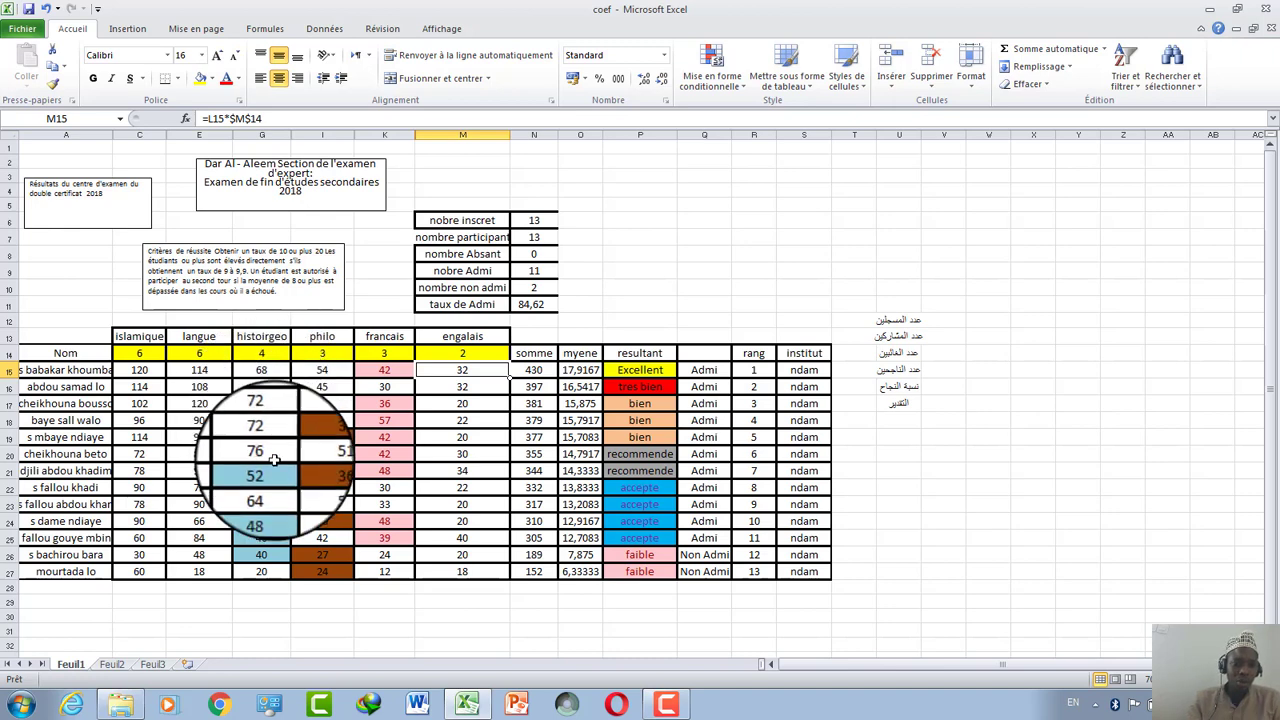
Step: Select G15:G27 and add an Equal To 68 rule with light red fill and dark red text
{"action": "left_click", "coordinate": [261, 370]}
{"action": "left_click_drag", "start_coordinate": [261, 453], "coordinate": [261, 571]}
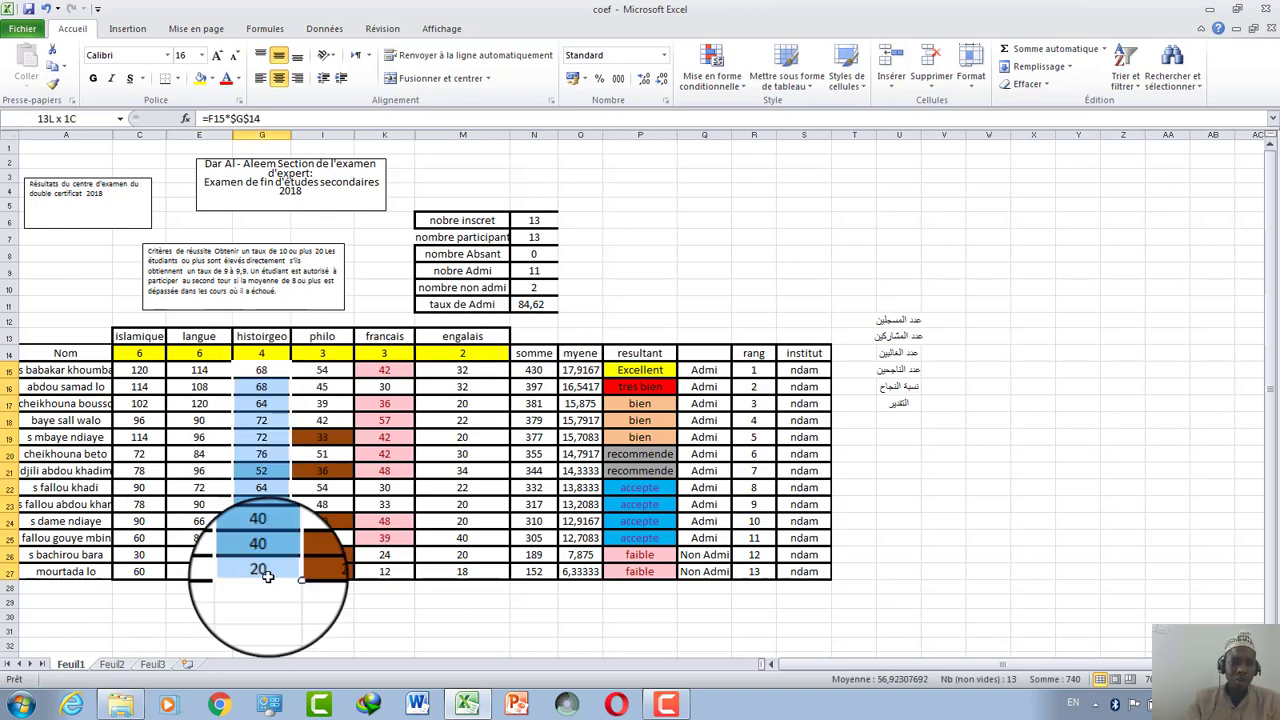
{"action": "left_click", "coordinate": [709, 72]}
{"action": "mouse_move", "coordinate": [790, 112]}
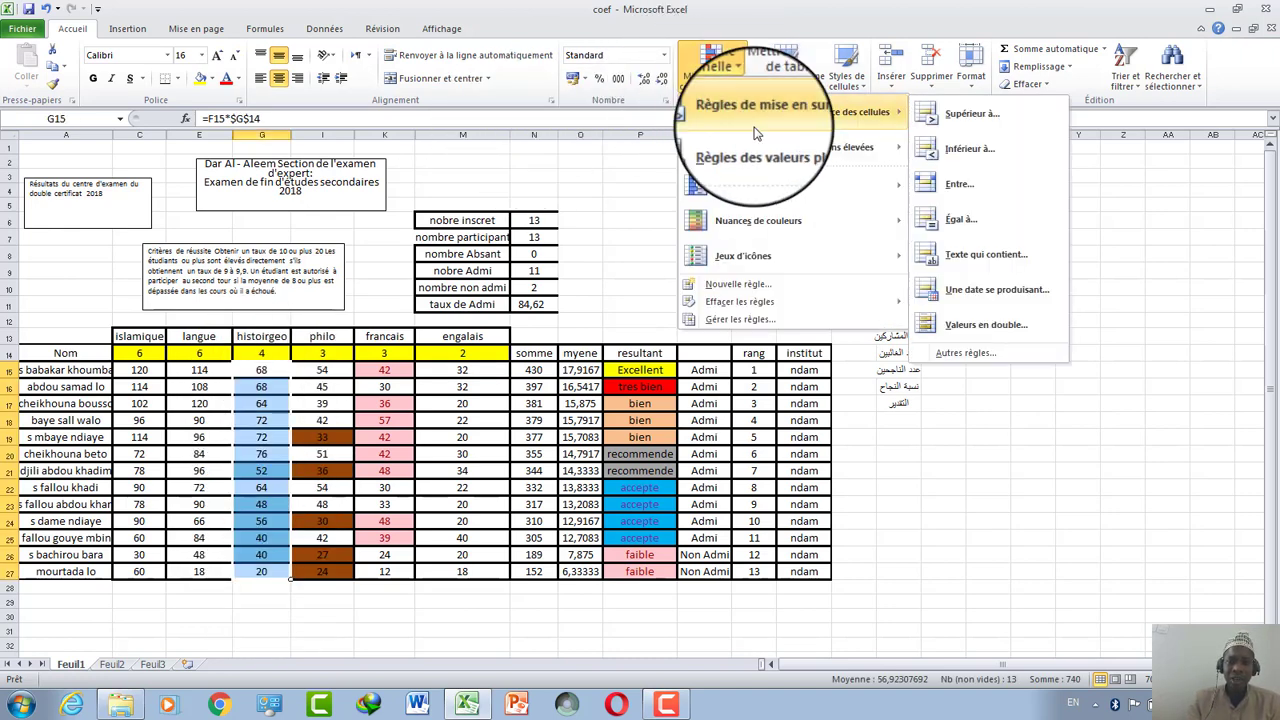
{"action": "left_click", "coordinate": [947, 222]}
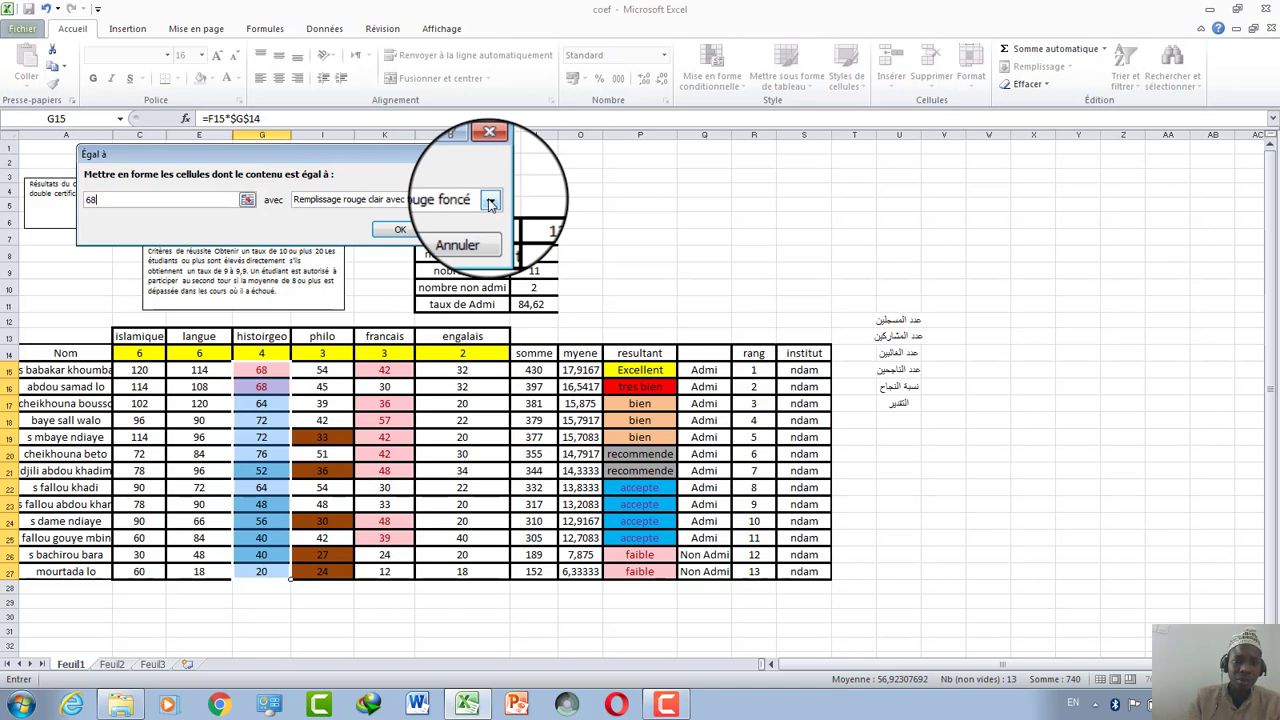
{"action": "left_click", "coordinate": [398, 229]}
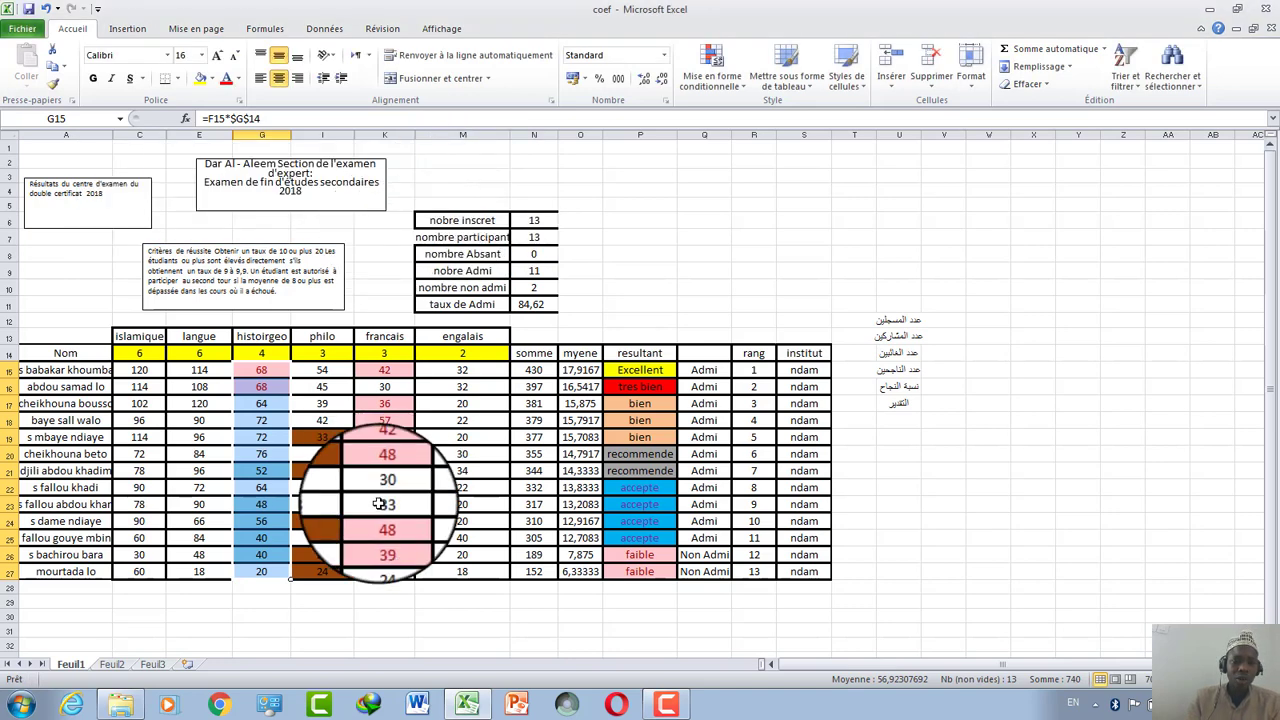
{"action": "left_click", "coordinate": [384, 504]}
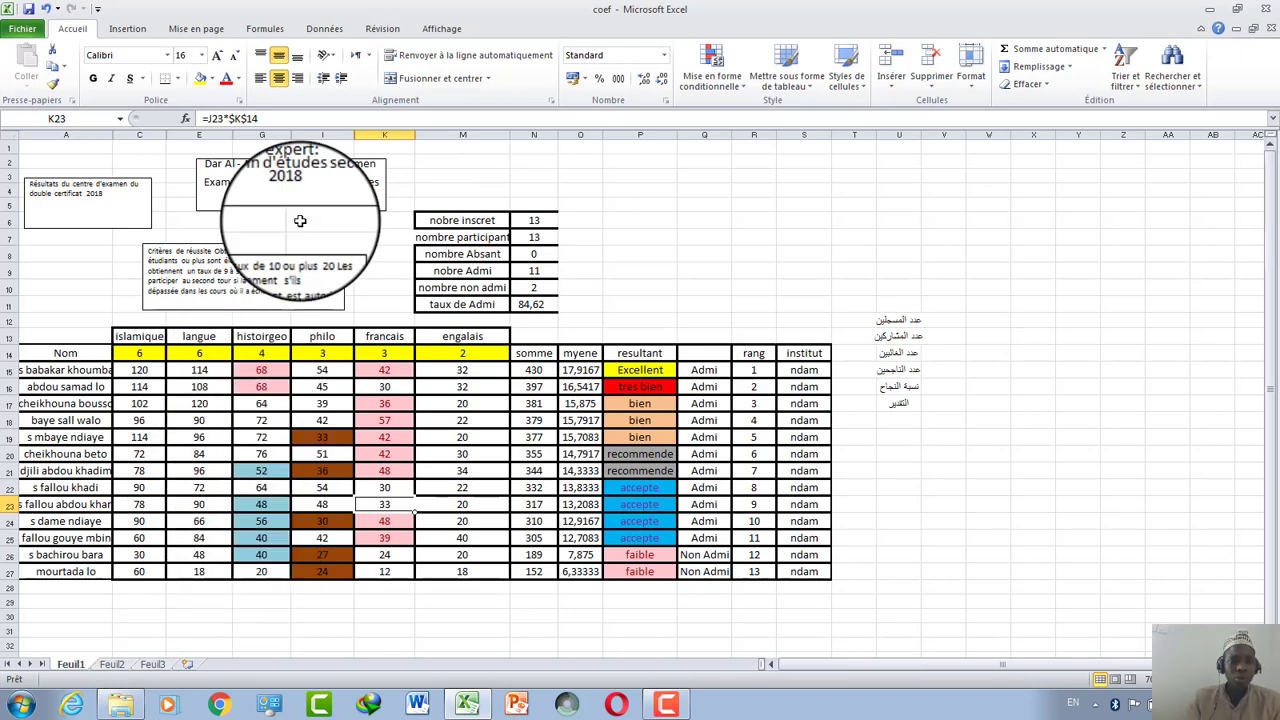
{"action": "left_click", "coordinate": [712, 80]}
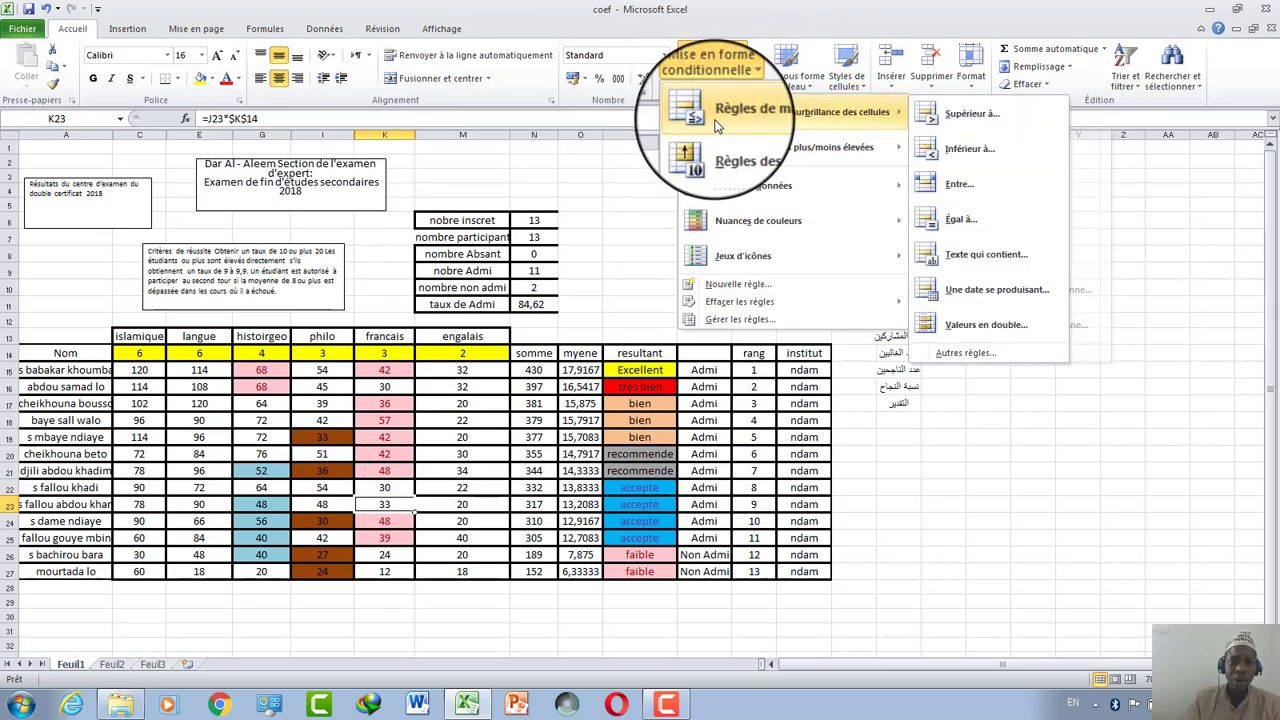
{"action": "mouse_move", "coordinate": [800, 112]}
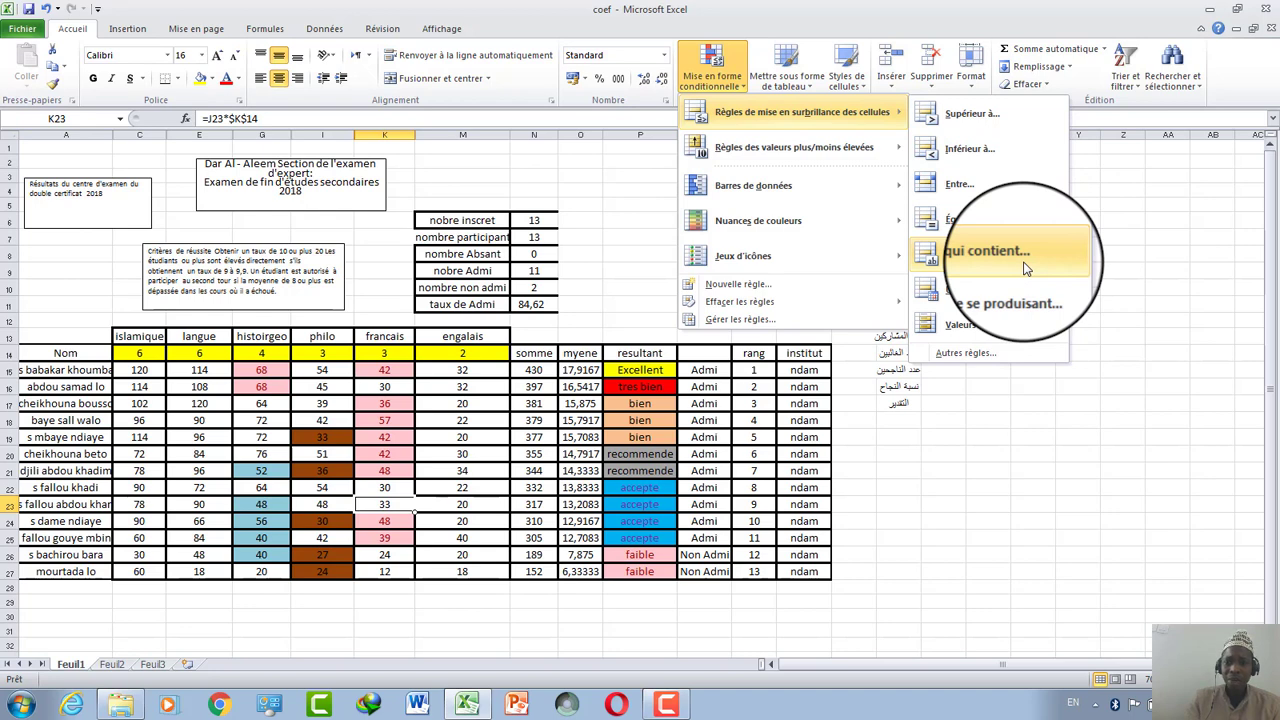
{"action": "left_click", "coordinate": [1003, 327]}
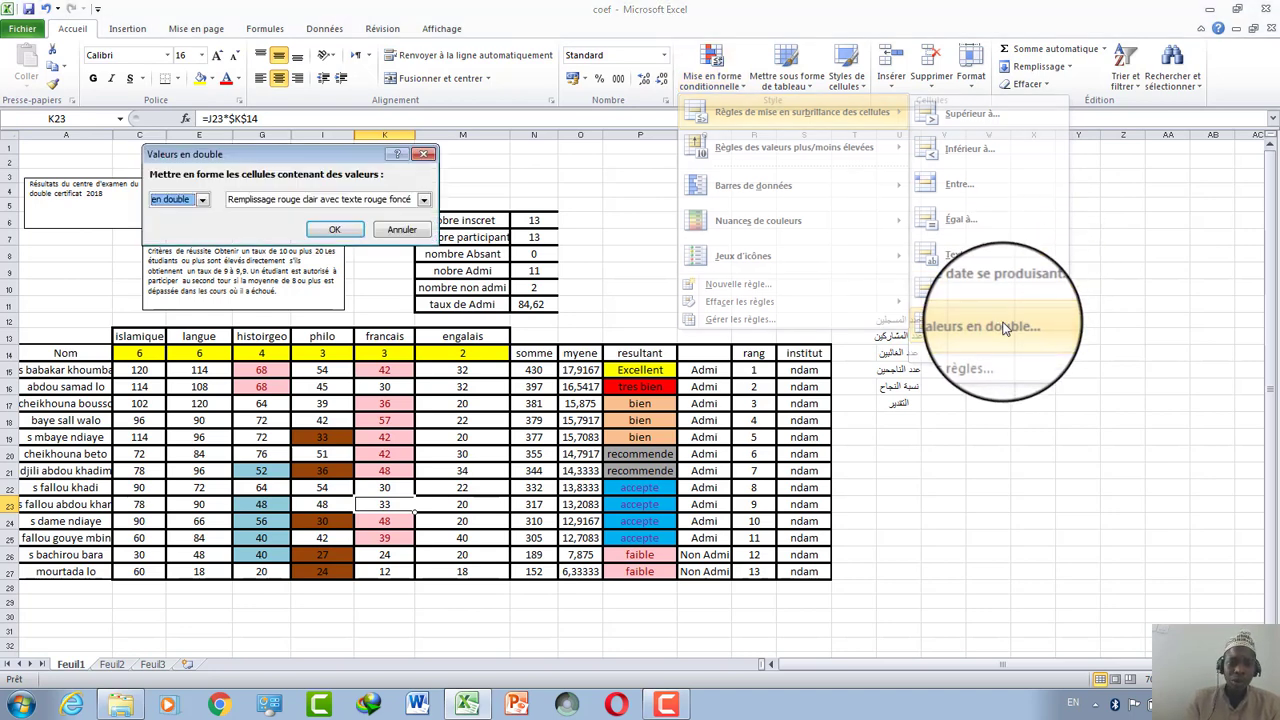
{"action": "left_click", "coordinate": [335, 232]}
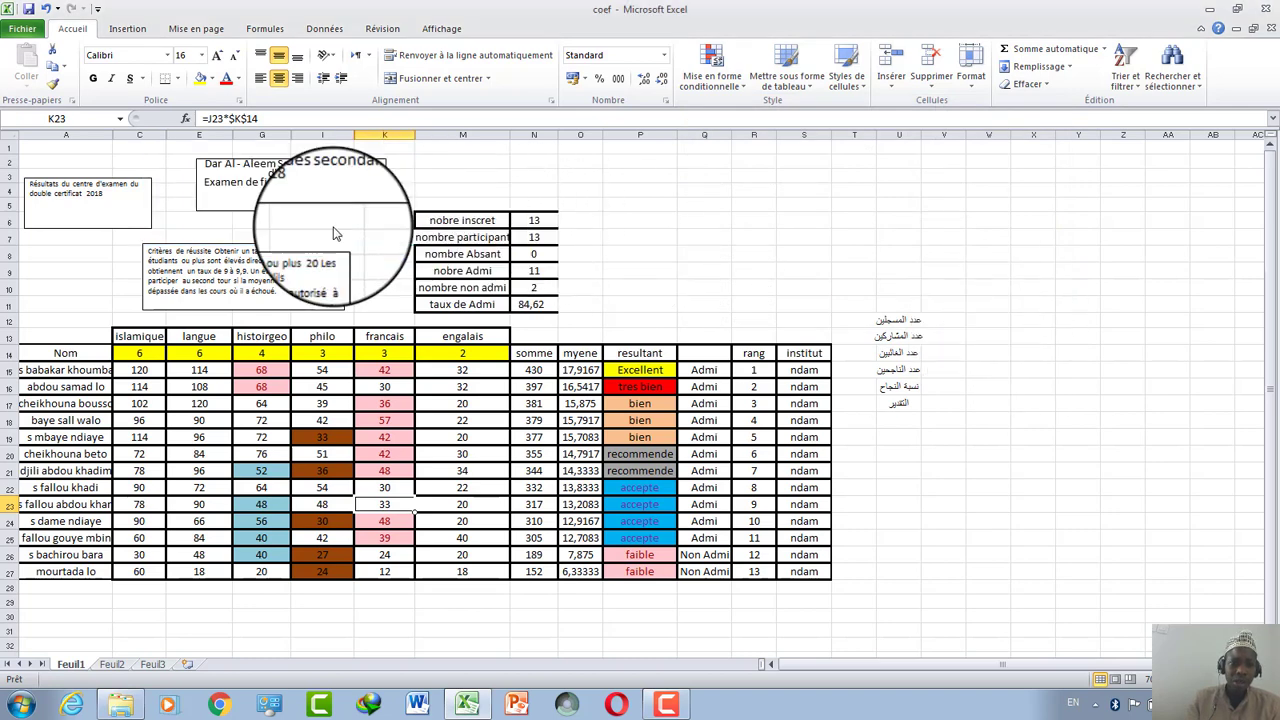
{"action": "left_click_drag", "start_coordinate": [261, 370], "coordinate": [262, 555]}
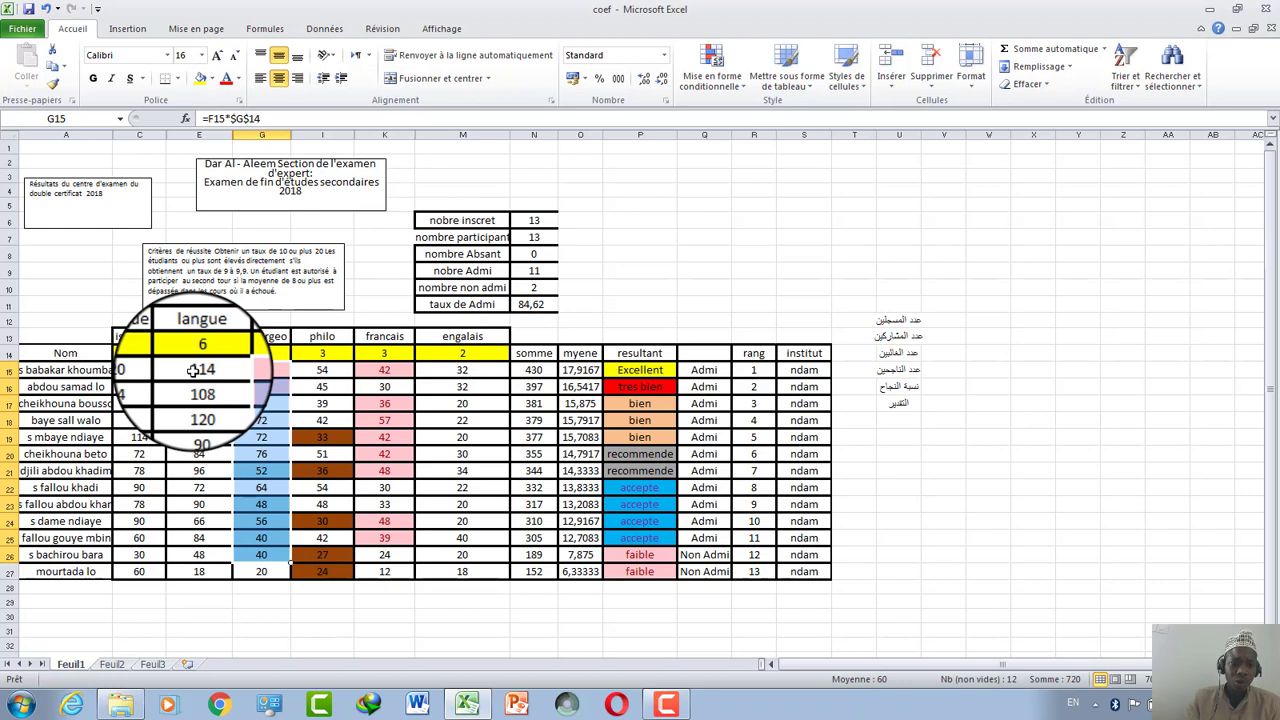
Step: Highlight the duplicate langue scores in E15:E27 (90, 96, 84) with light red fill and dark red text
{"action": "left_click_drag", "start_coordinate": [193, 370], "coordinate": [194, 571]}
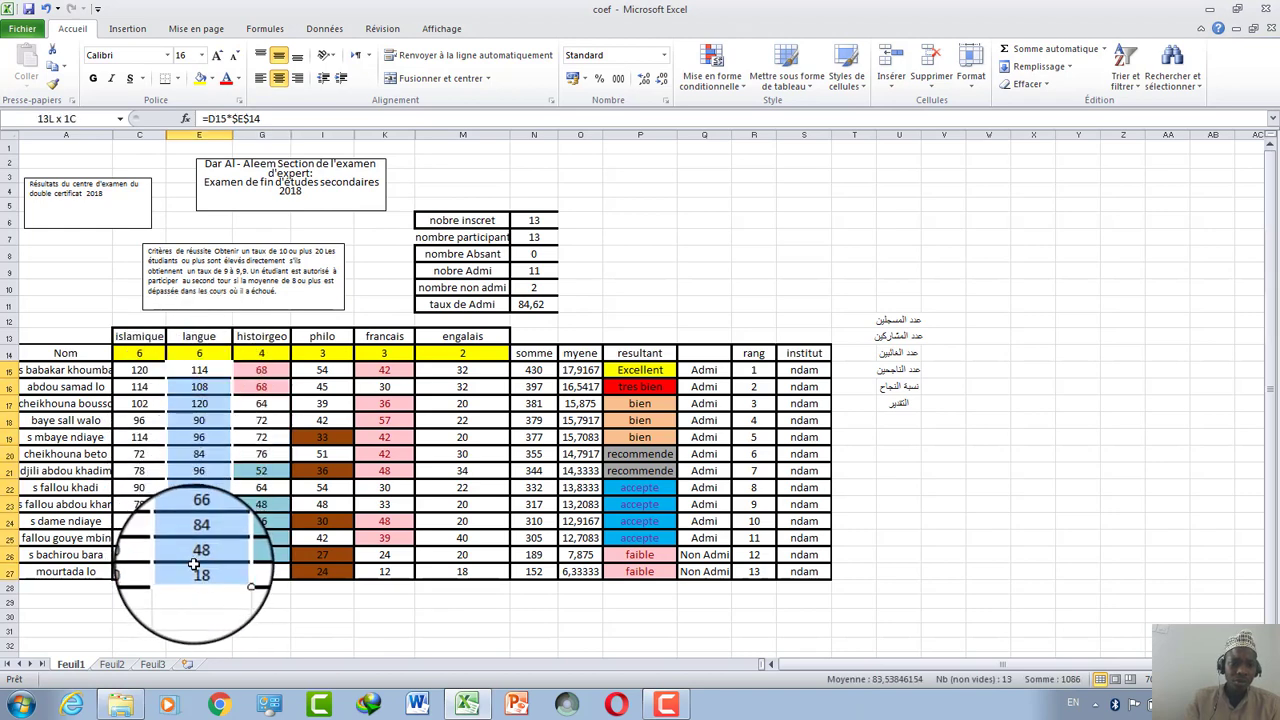
{"action": "left_click", "coordinate": [716, 72]}
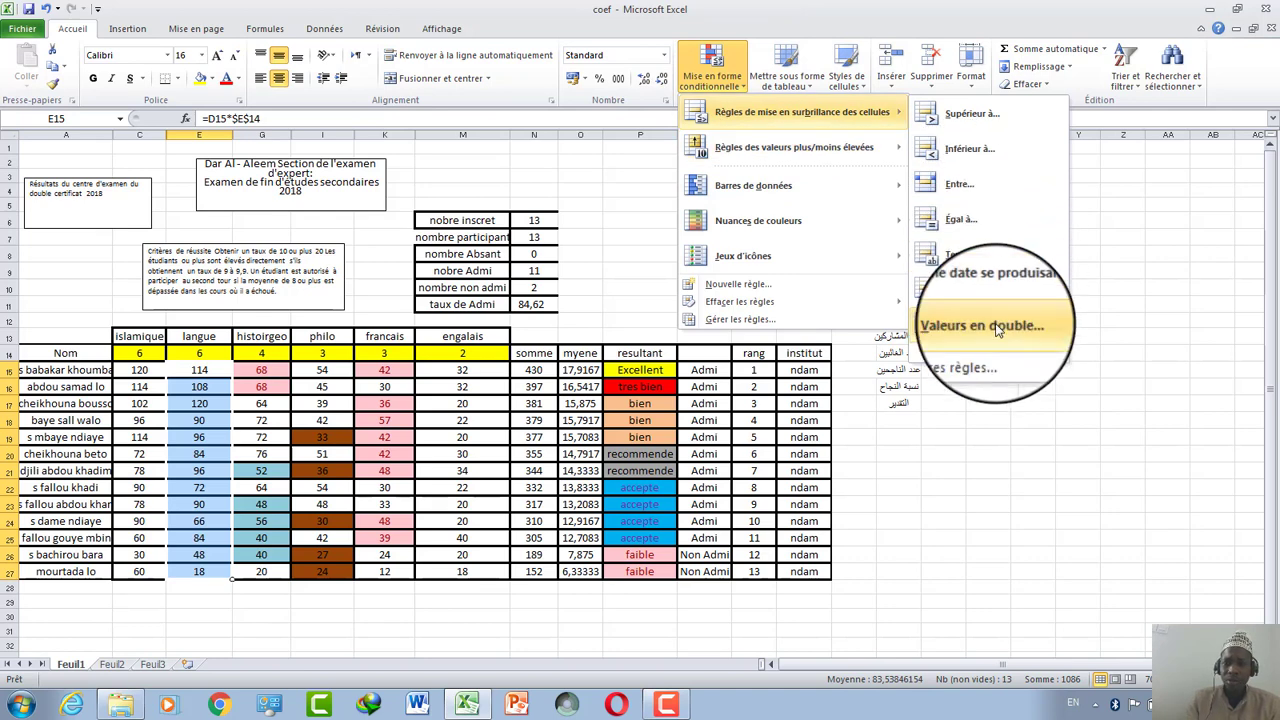
{"action": "left_click", "coordinate": [975, 290]}
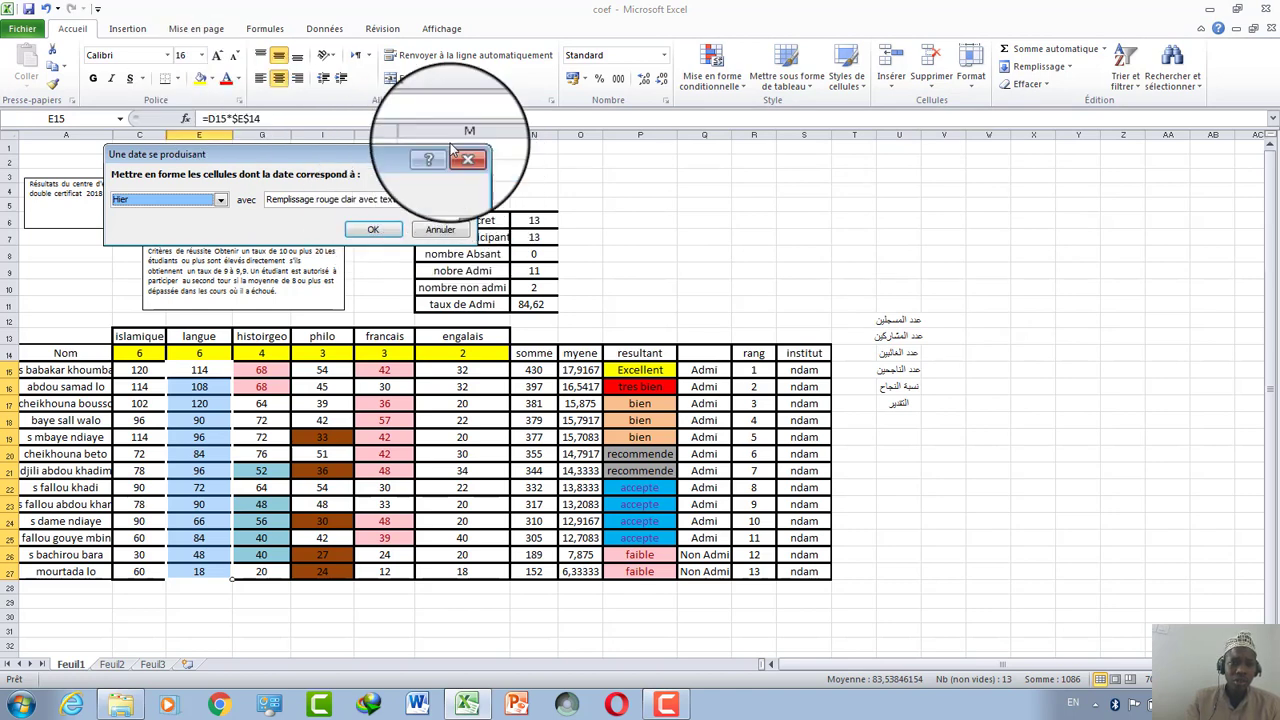
{"action": "left_click", "coordinate": [712, 70]}
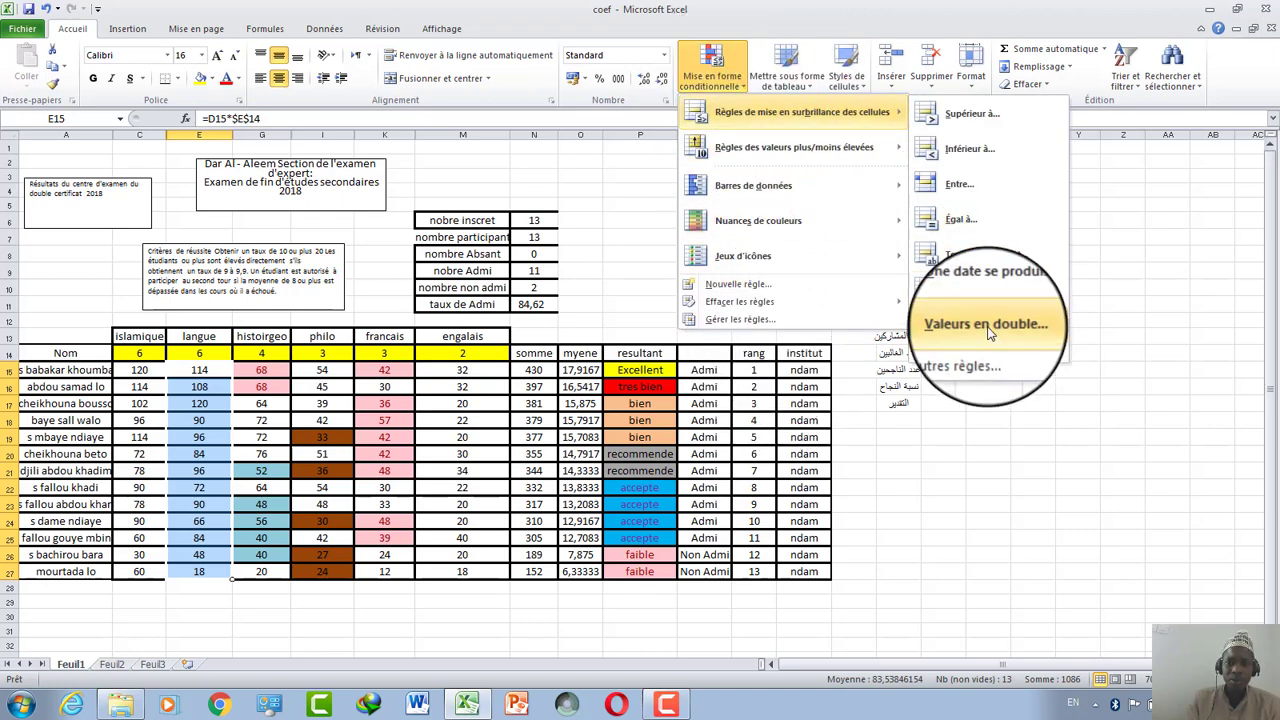
{"action": "left_click", "coordinate": [985, 324]}
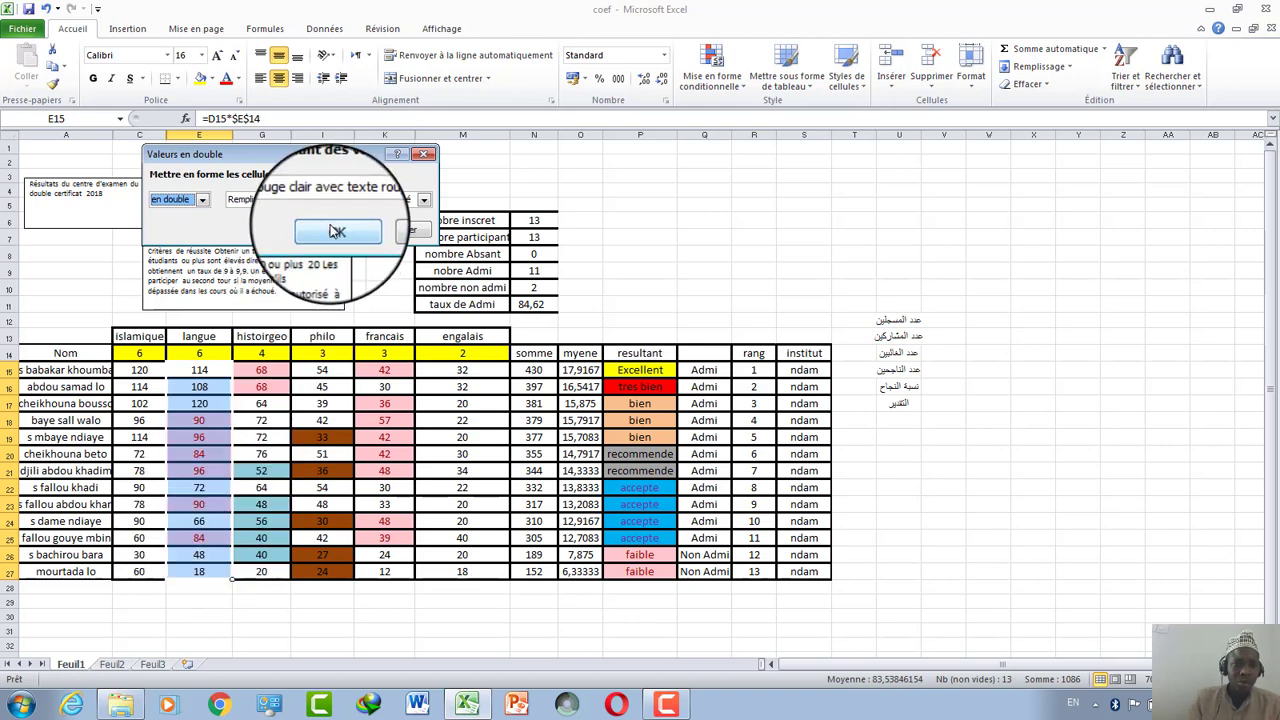
{"action": "left_click", "coordinate": [334, 229]}
{"action": "left_click", "coordinate": [322, 470]}
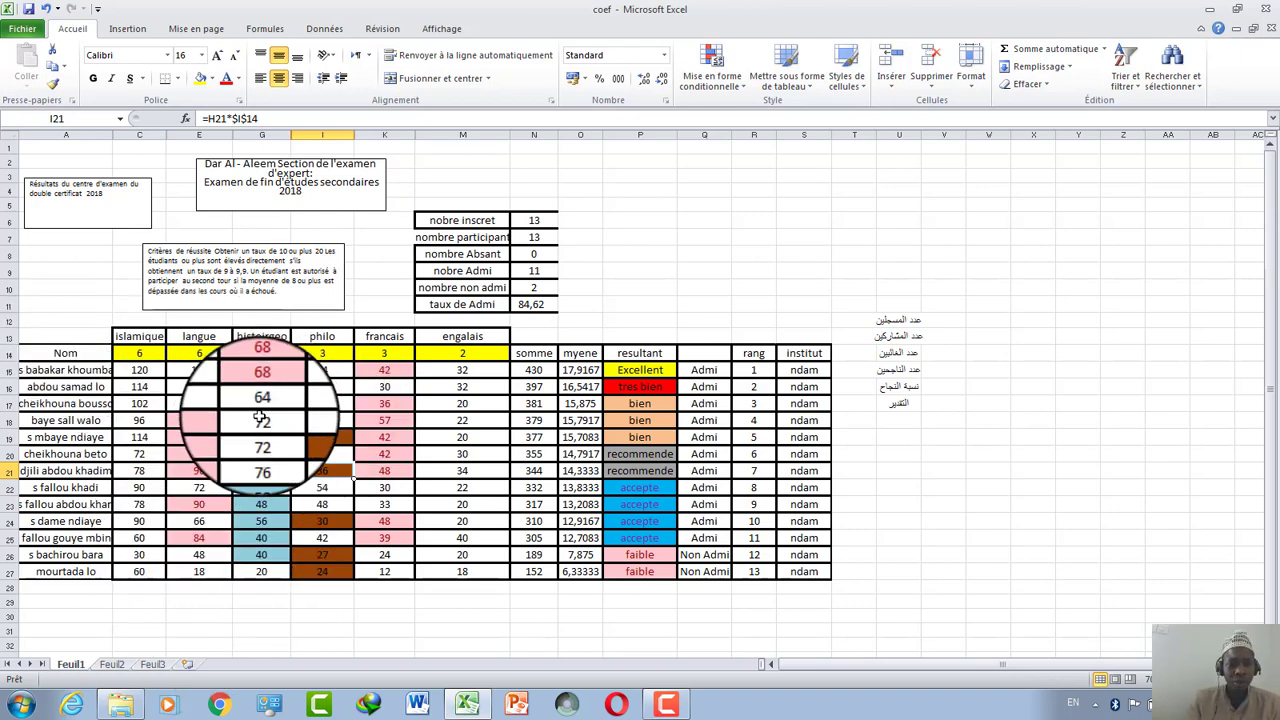
Step: Enter 10/12/2018 in W8, widen column W, and fill it down to W12 as yearly dates through 2022
{"action": "left_click", "coordinate": [803, 285]}
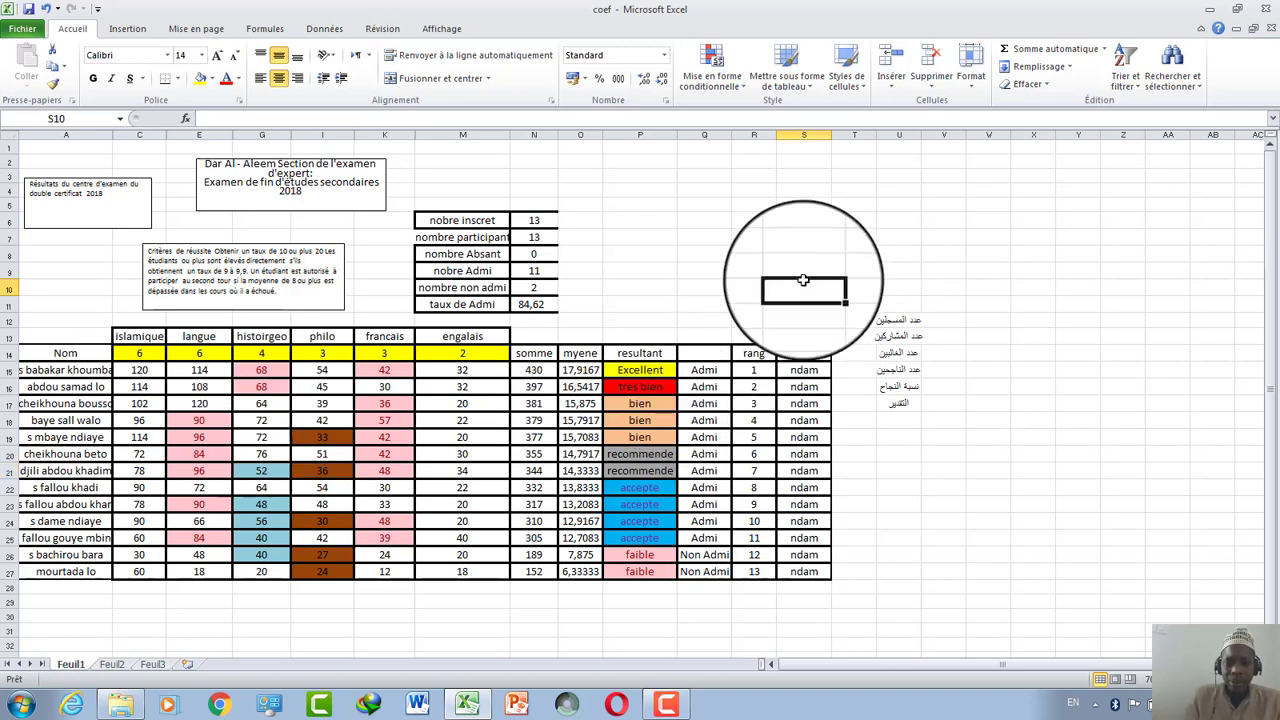
{"action": "left_click", "coordinate": [802, 268]}
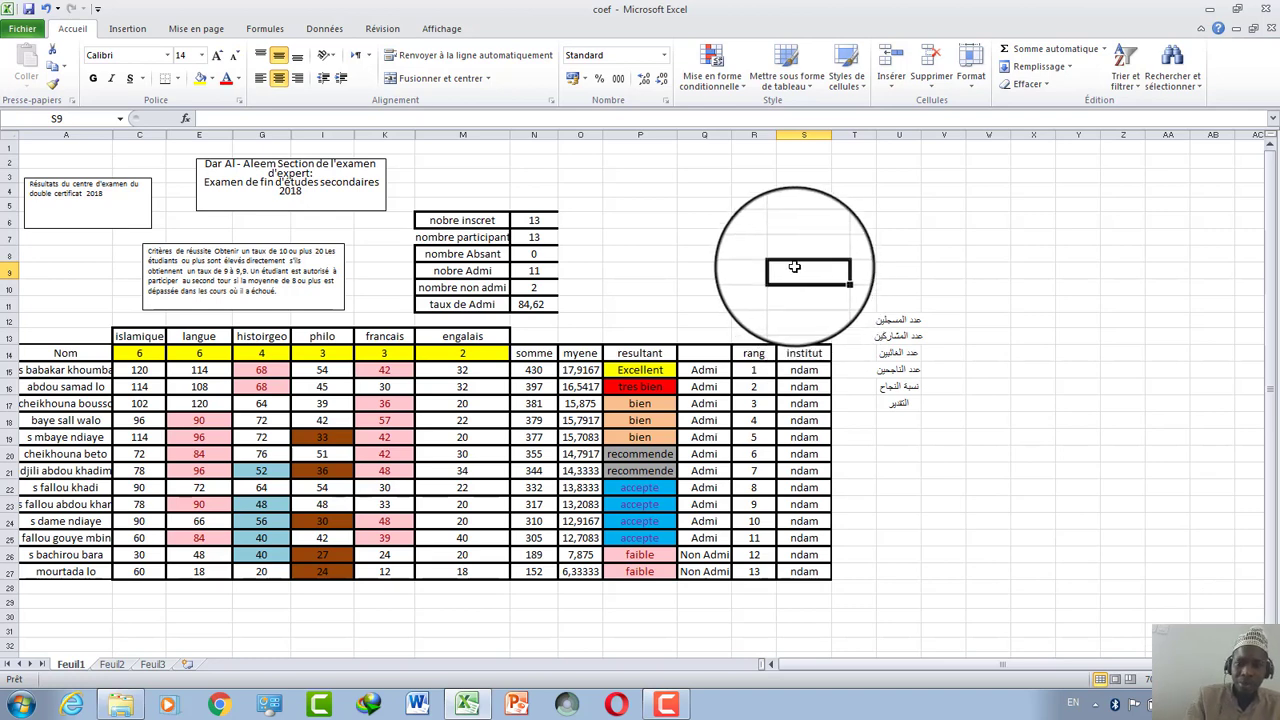
{"action": "left_click", "coordinate": [984, 256]}
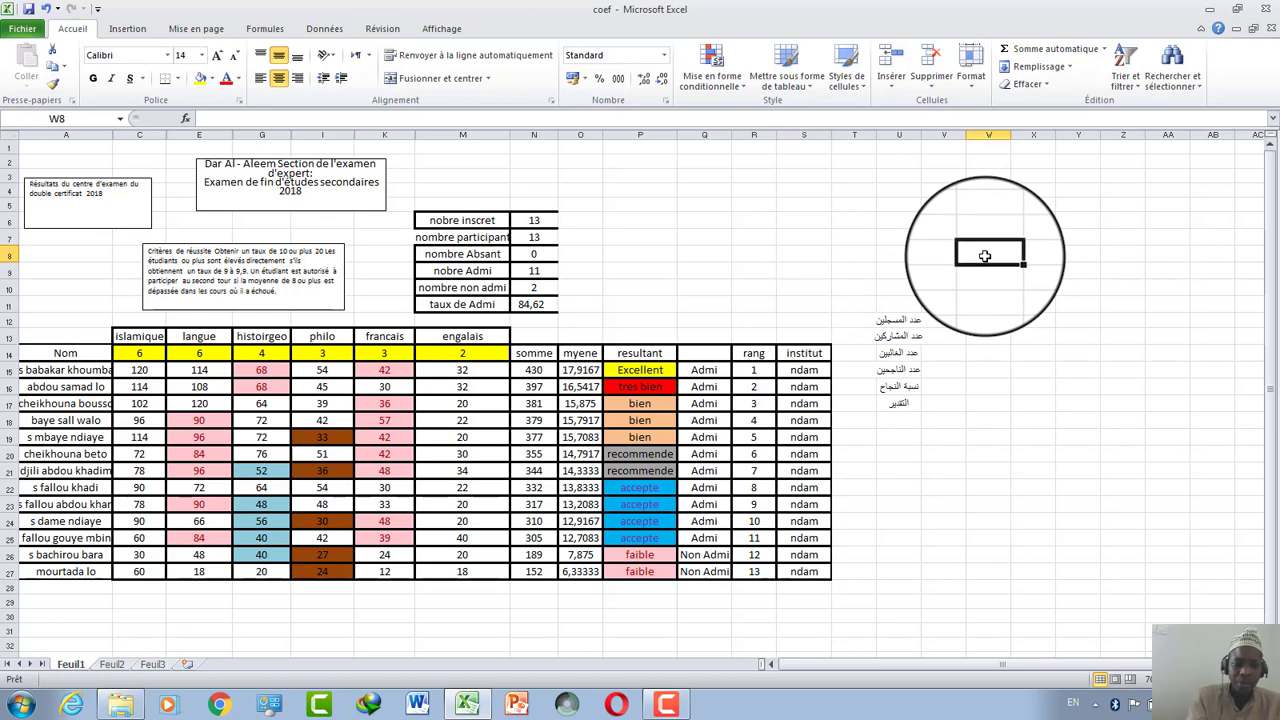
{"action": "type", "text": "10/"}
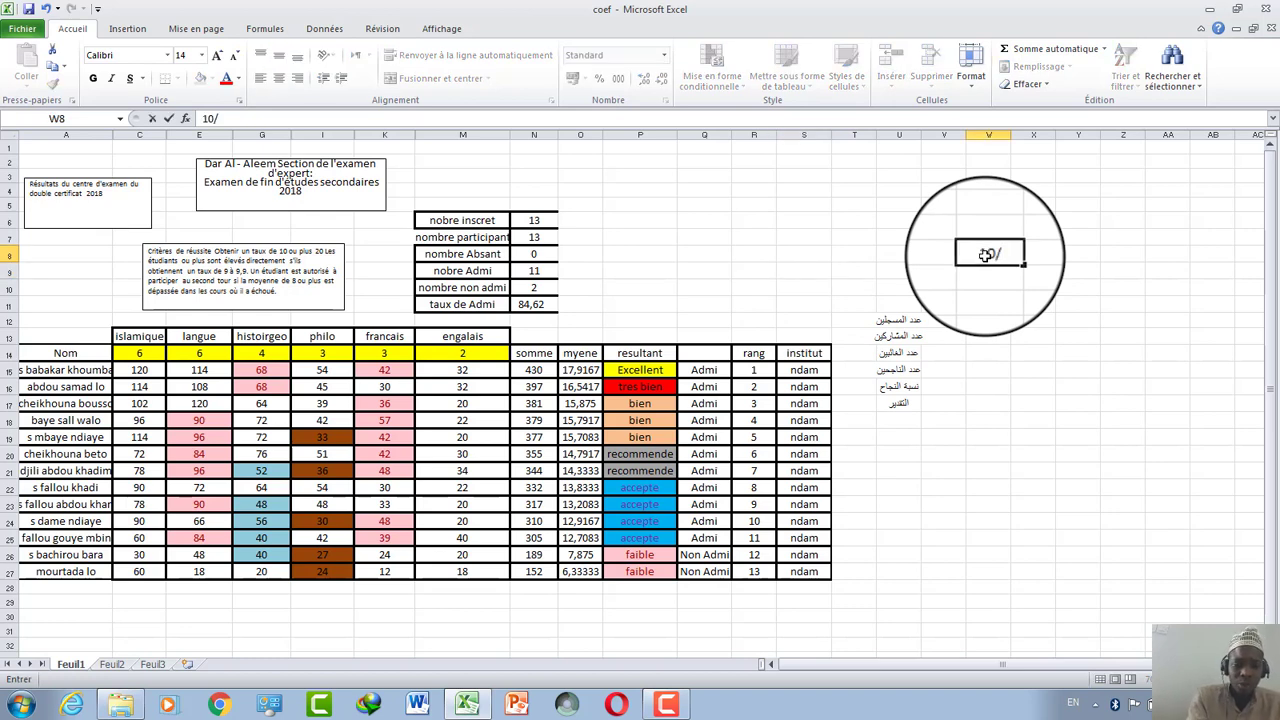
{"action": "type", "text": "!2"}
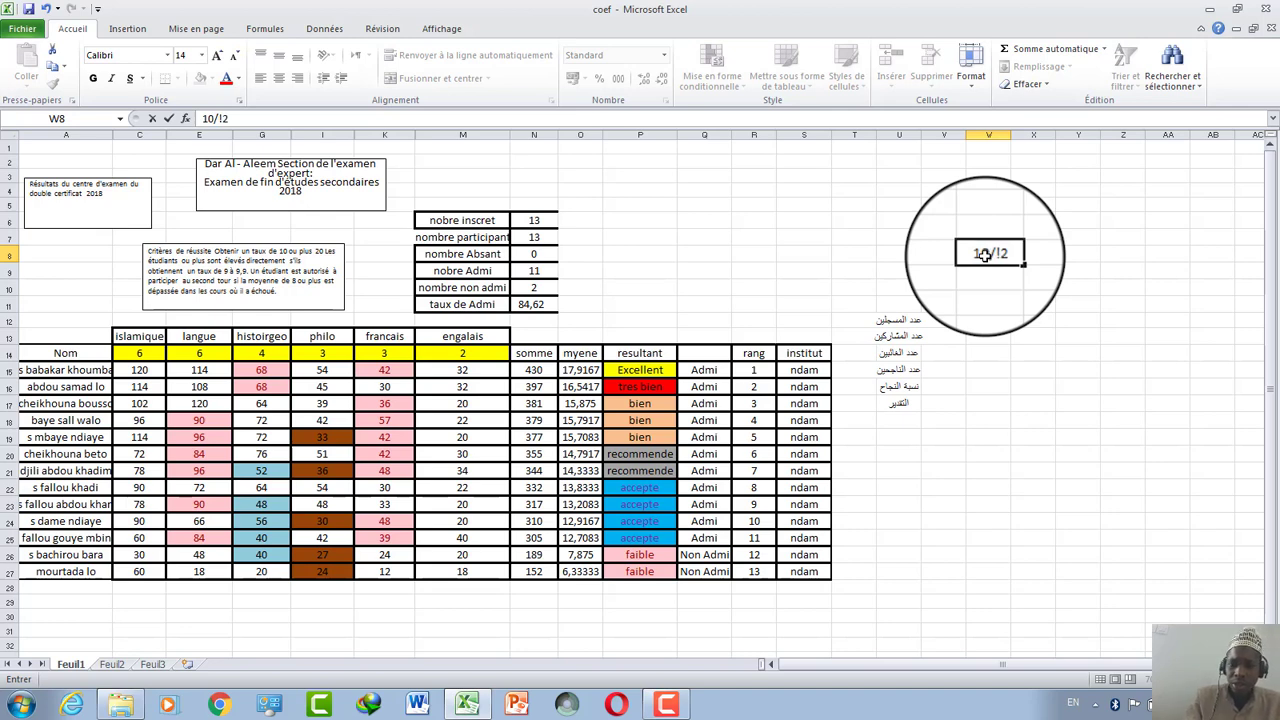
{"action": "type", "text": "/20"}
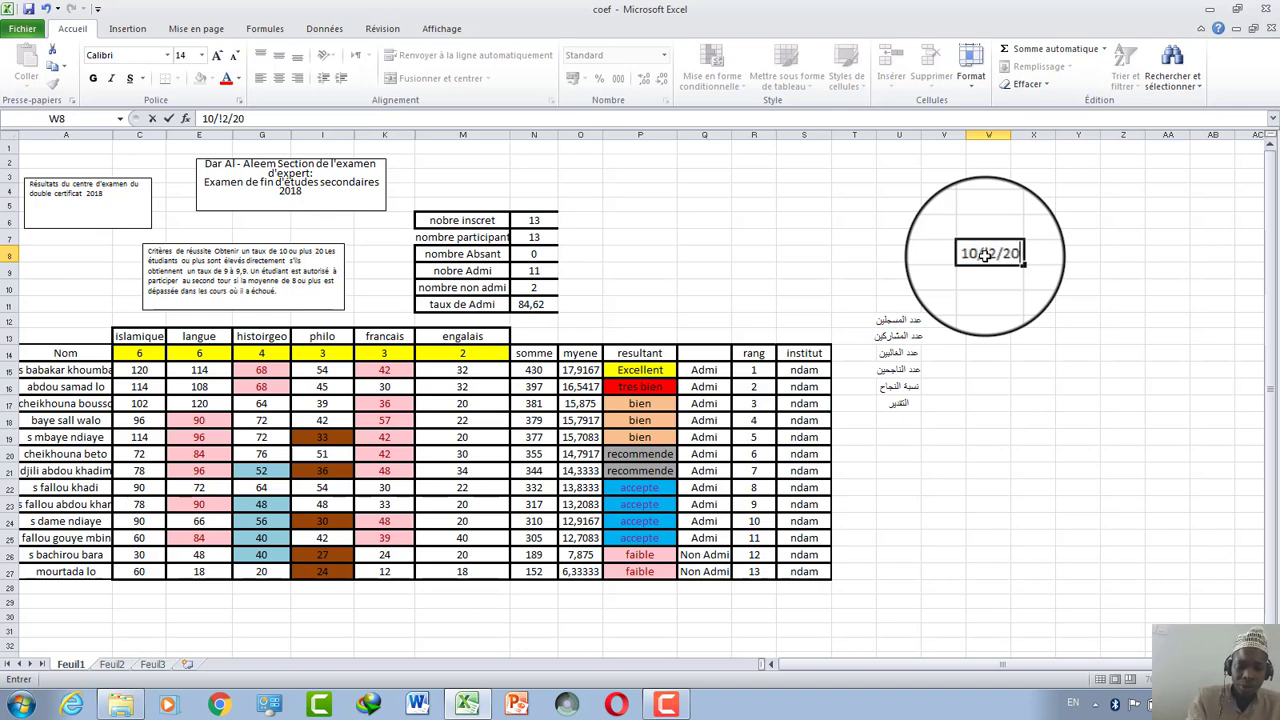
{"action": "type", "text": "18"}
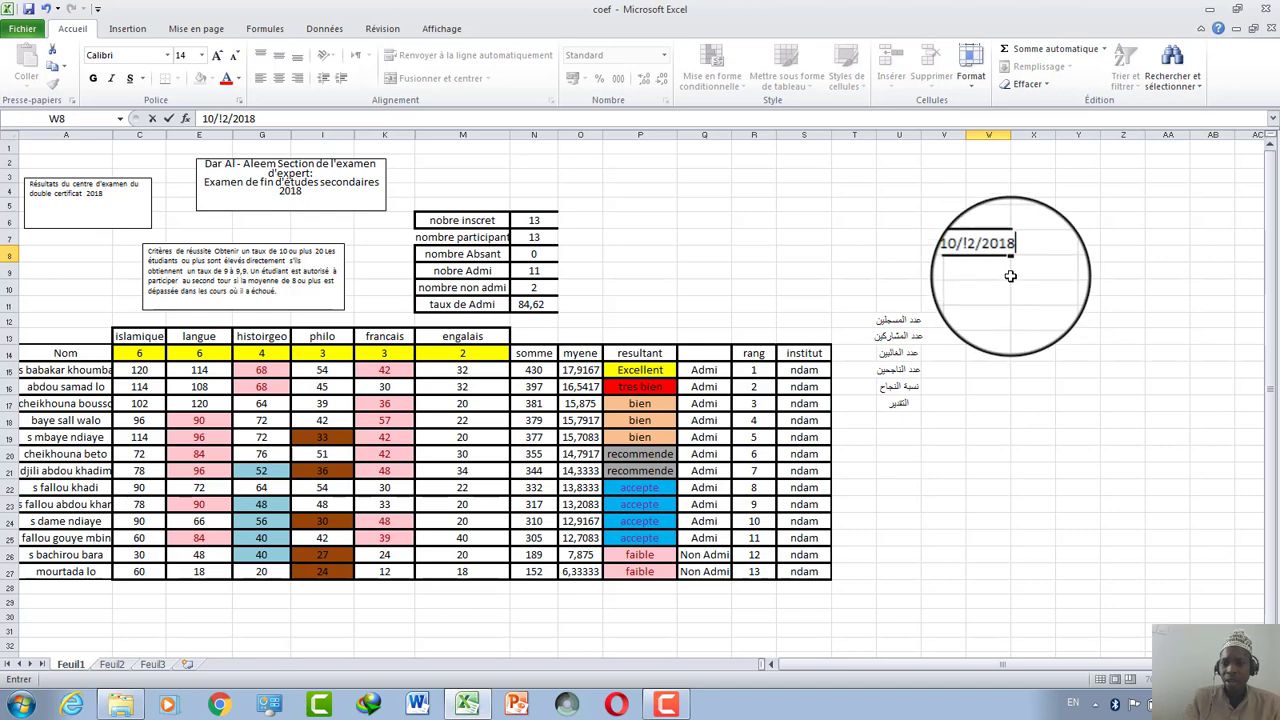
{"action": "left_click", "coordinate": [1020, 337]}
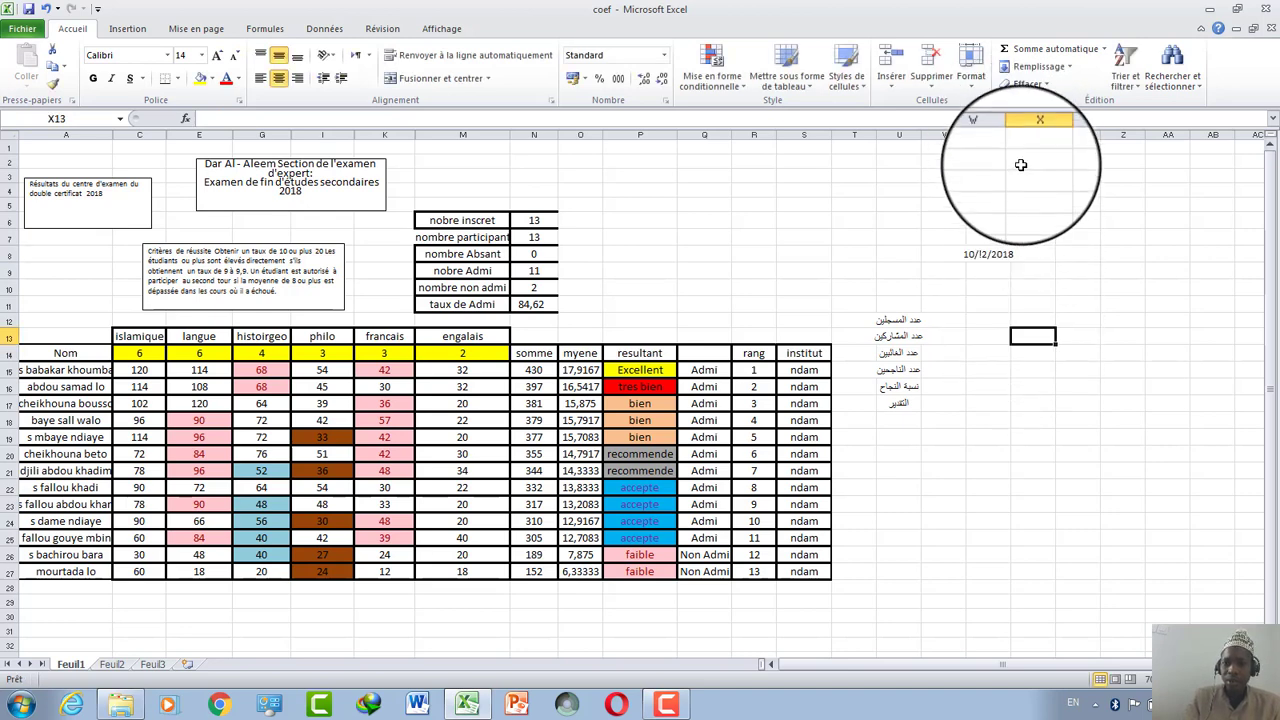
{"action": "left_click_drag", "start_coordinate": [1011, 134], "coordinate": [1027, 134]}
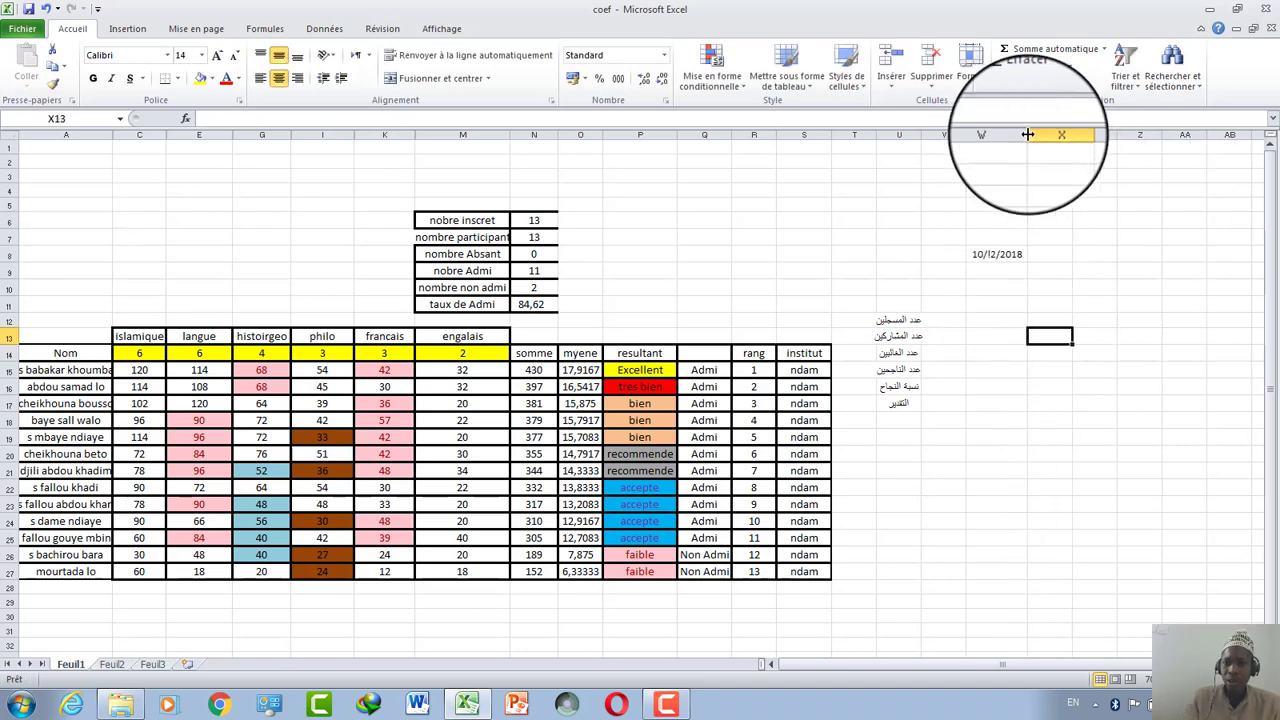
{"action": "left_click", "coordinate": [990, 255]}
{"action": "left_click_drag", "start_coordinate": [1028, 262], "coordinate": [1022, 330]}
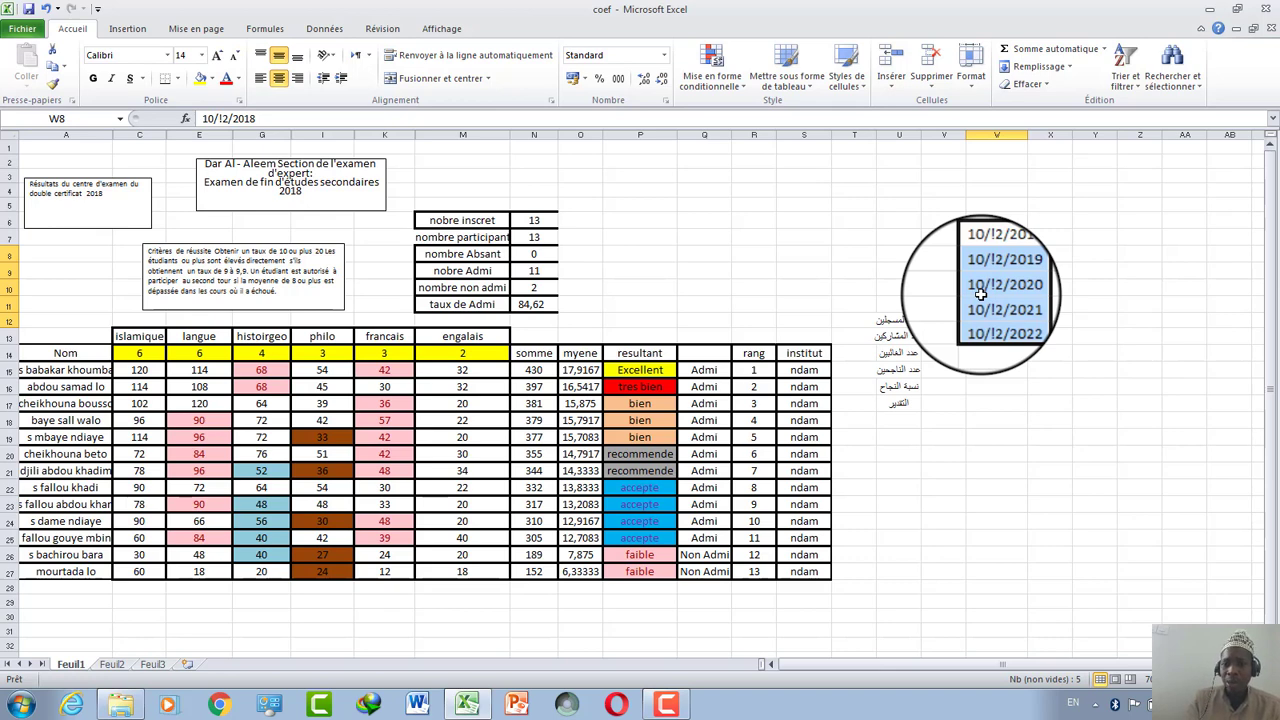
Step: Fill U5:U8 with the number series 2, 4, 6, 8
{"action": "left_click", "coordinate": [893, 207]}
{"action": "type", "text": "2"}
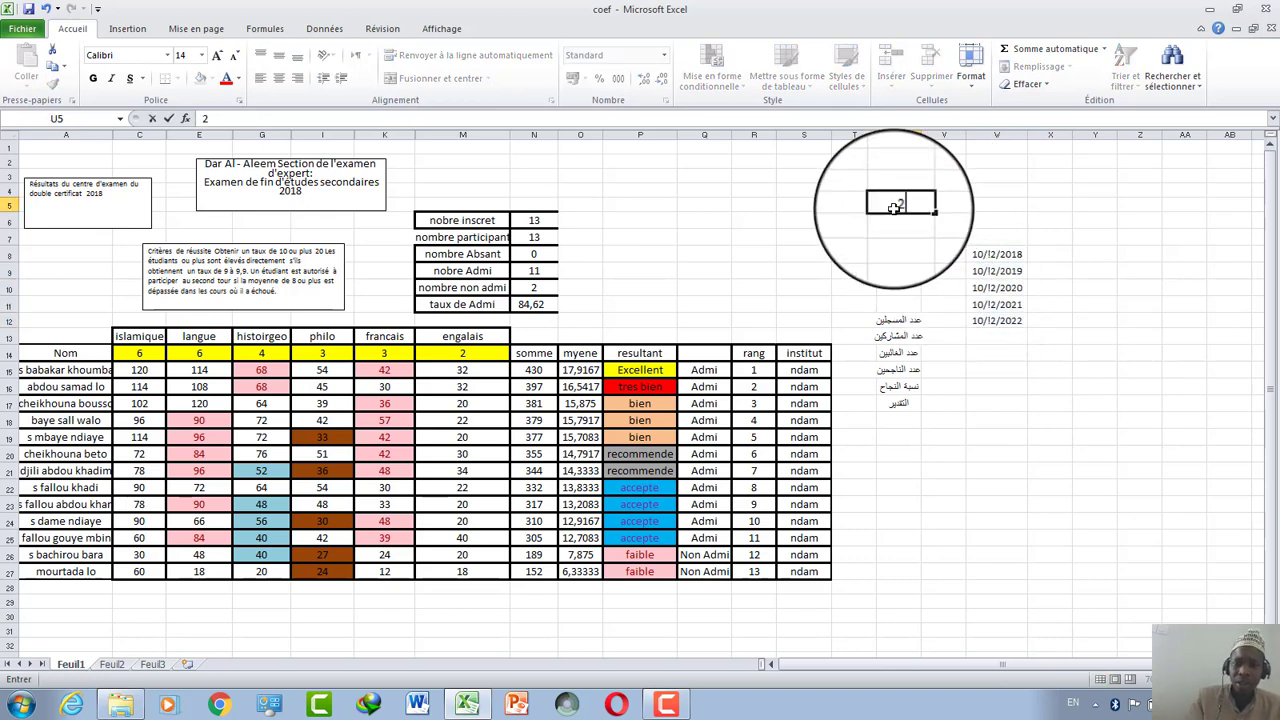
{"action": "key", "text": "Return"}
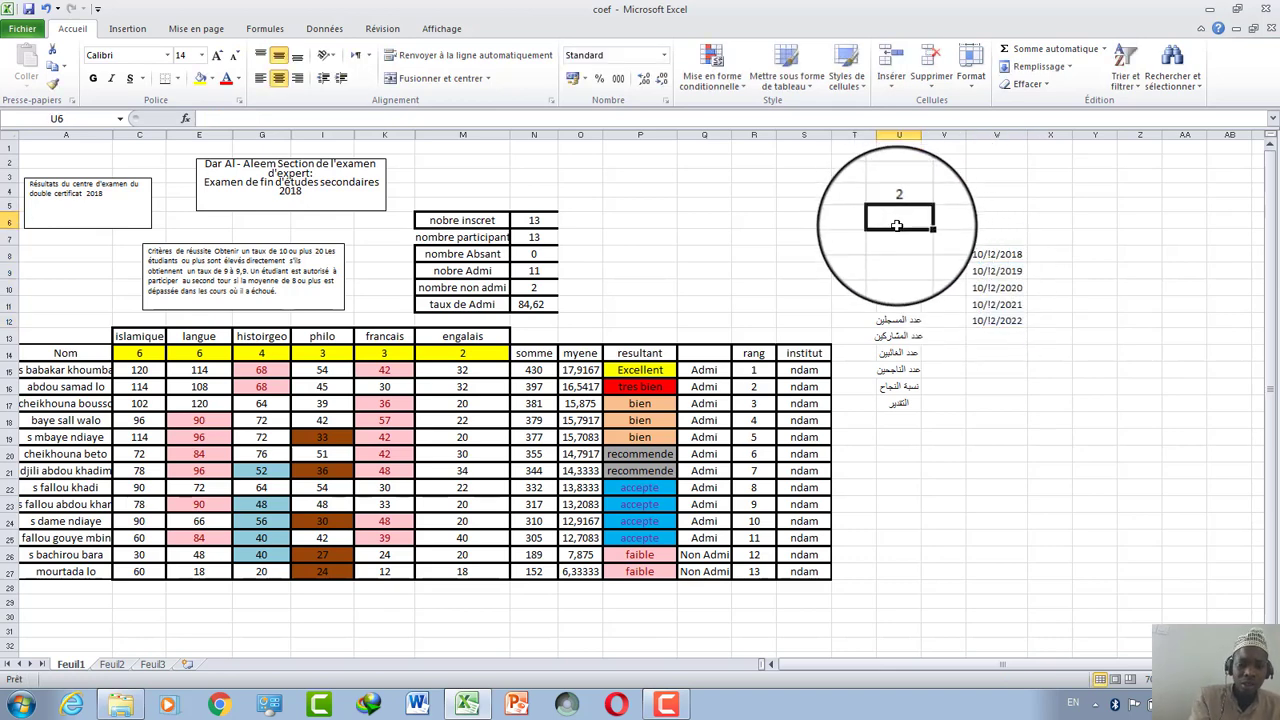
{"action": "type", "text": "4"}
{"action": "key", "text": "Return"}
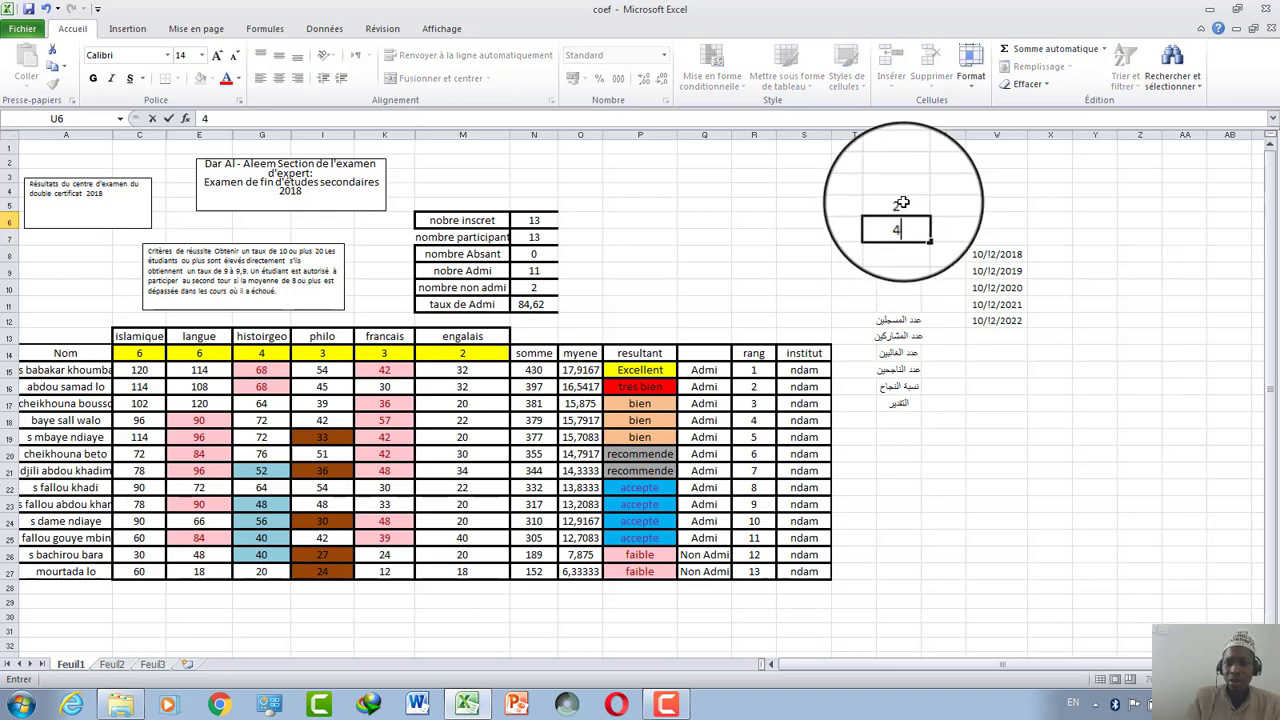
{"action": "left_click_drag", "start_coordinate": [896, 193], "coordinate": [915, 268]}
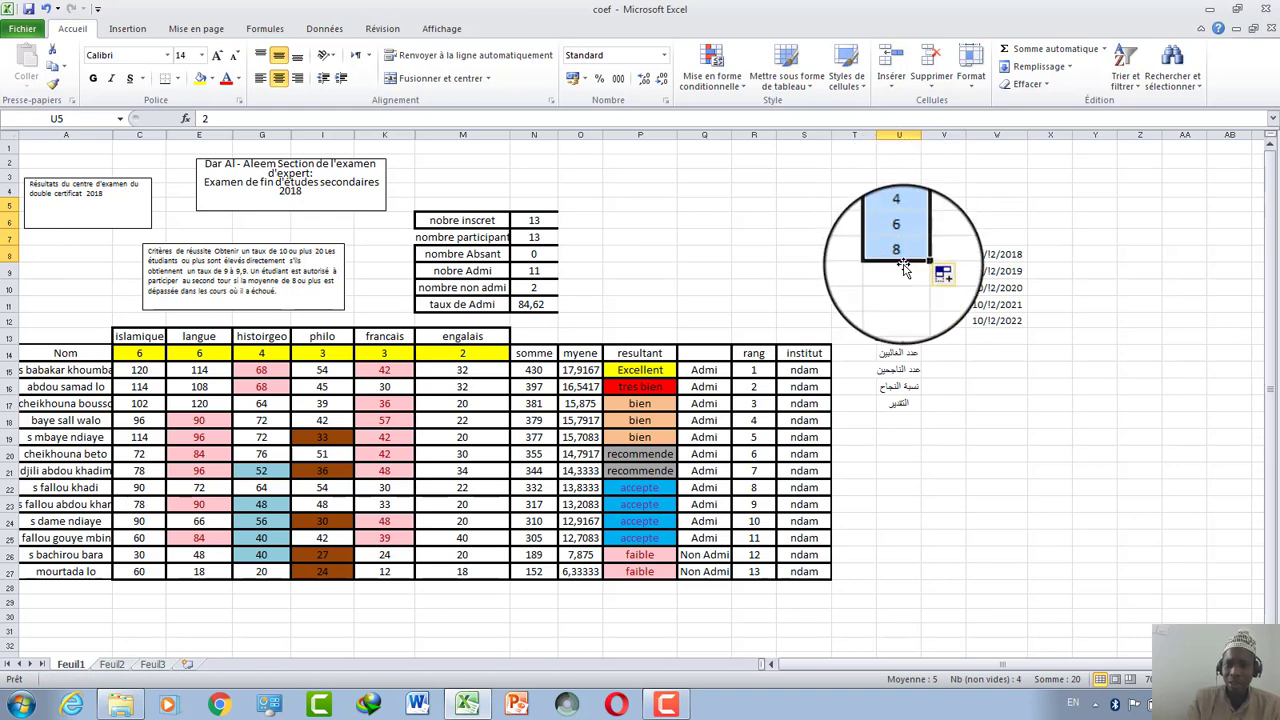
Step: Clear the 2019–2022 dates from W9:W12 and start a formula in W9 referencing W8
{"action": "right_click", "coordinate": [997, 271]}
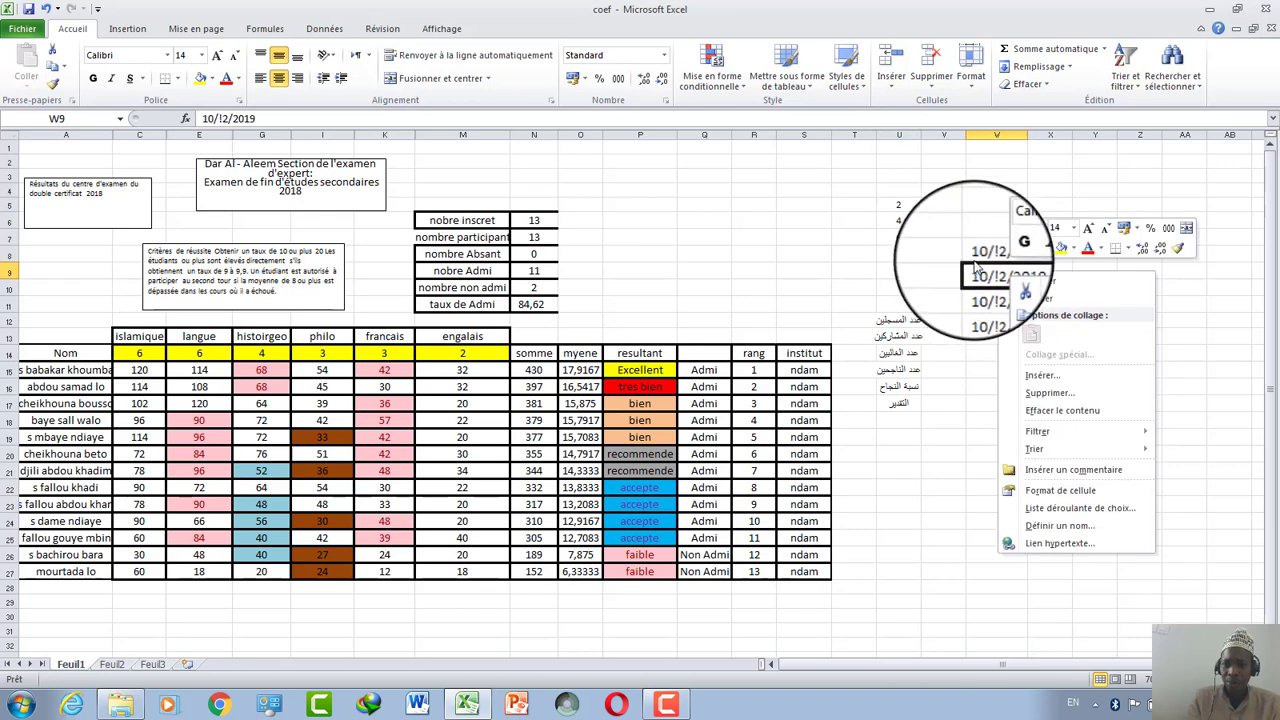
{"action": "mouse_move", "coordinate": [983, 272]}
{"action": "left_mouse_down"}
{"action": "mouse_move", "coordinate": [986, 320]}
{"action": "mouse_move", "coordinate": [1008, 295]}
{"action": "left_mouse_up"}
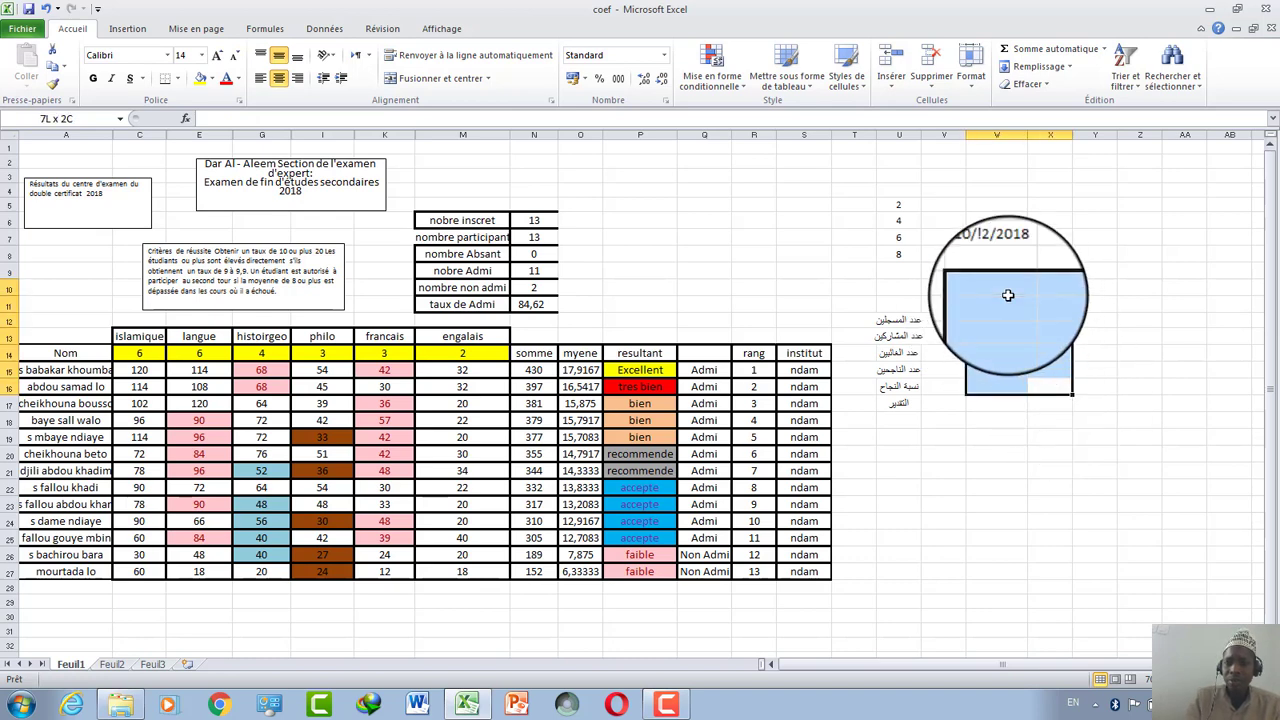
{"action": "left_click_drag", "start_coordinate": [1008, 295], "coordinate": [991, 270]}
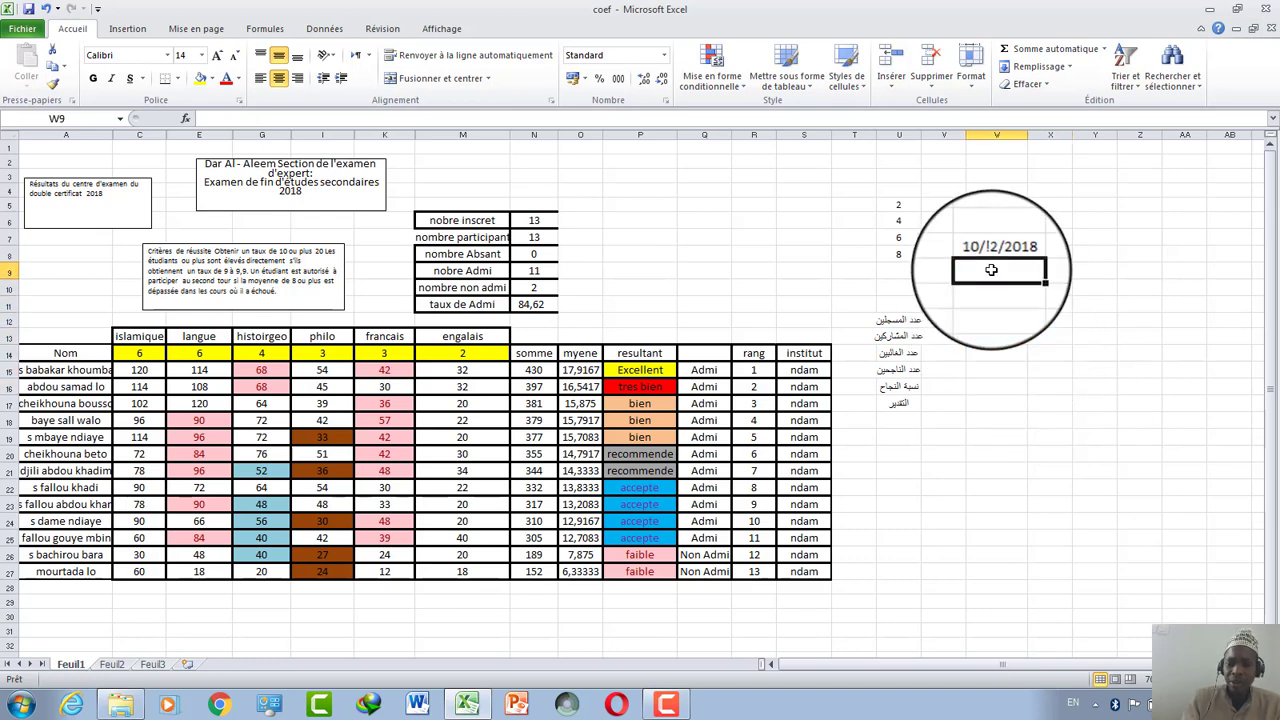
{"action": "type", "text": "="}
{"action": "left_click", "coordinate": [990, 254]}
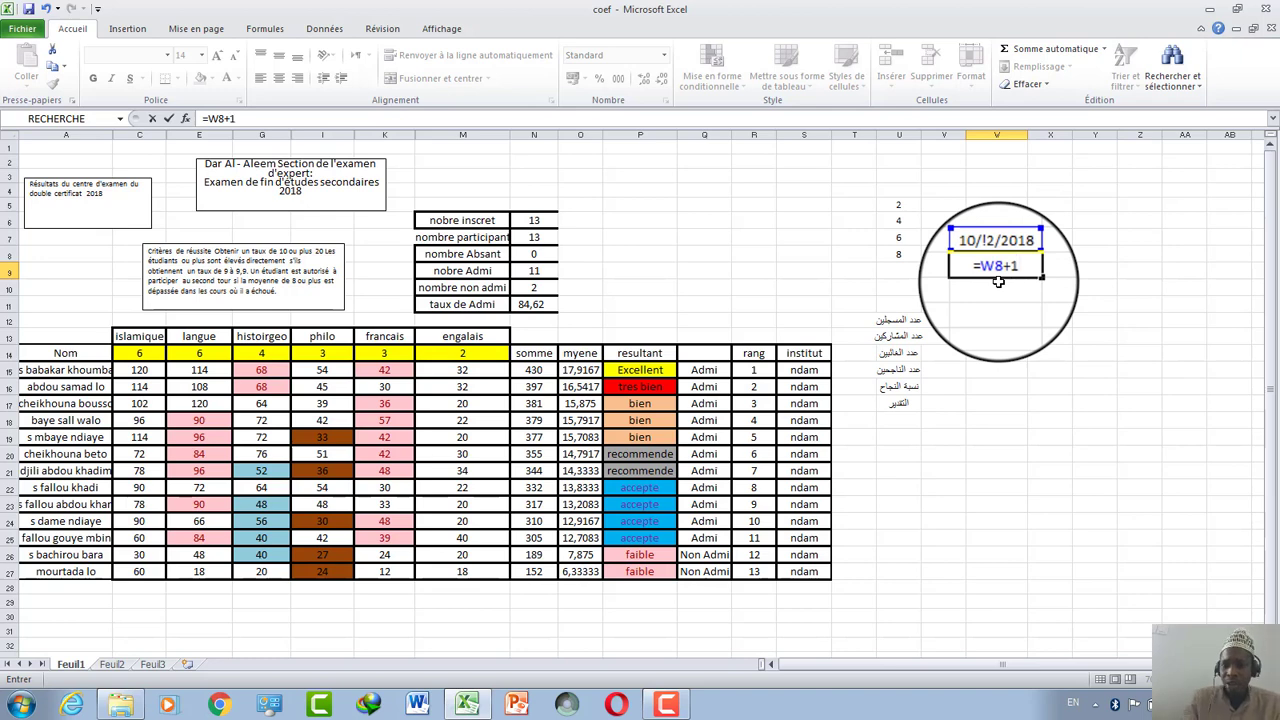
Step: Enter =W8+1 in W9, widen column W, and clear the resulting #VALUE! error
{"action": "key", "text": "Return"}
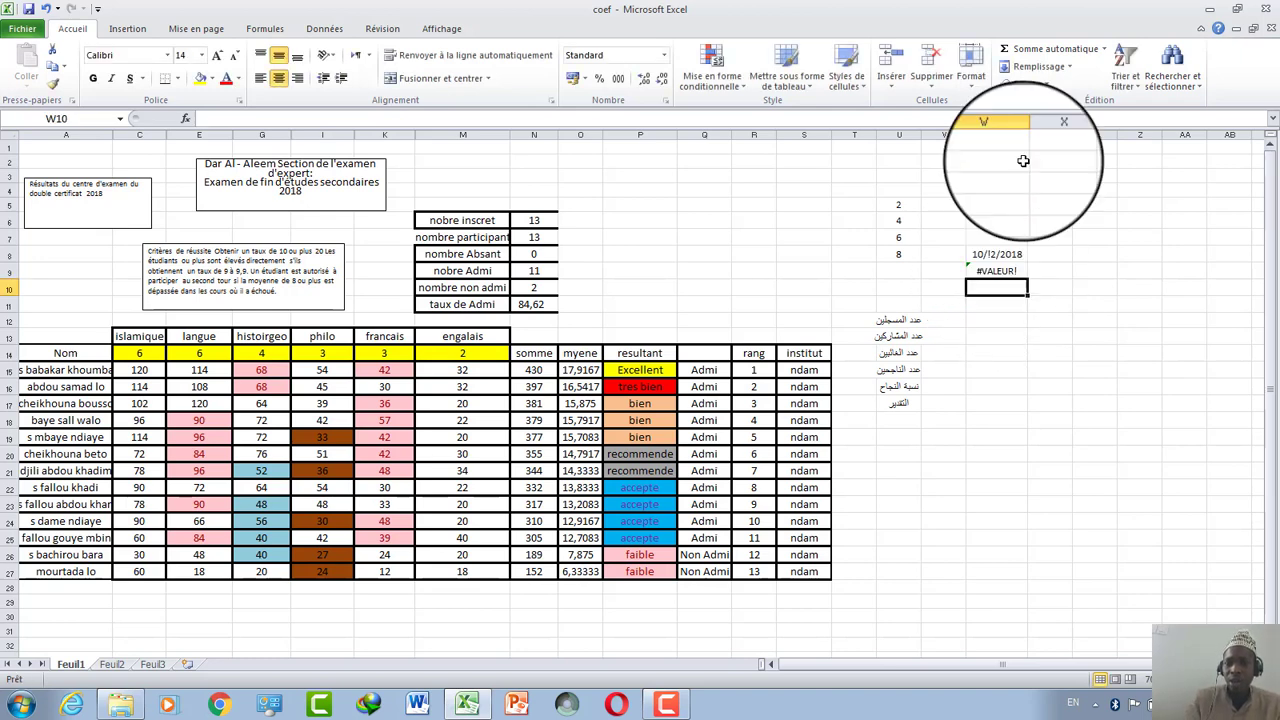
{"action": "left_click_drag", "start_coordinate": [1028, 134], "coordinate": [1048, 134]}
{"action": "left_click", "coordinate": [1015, 271]}
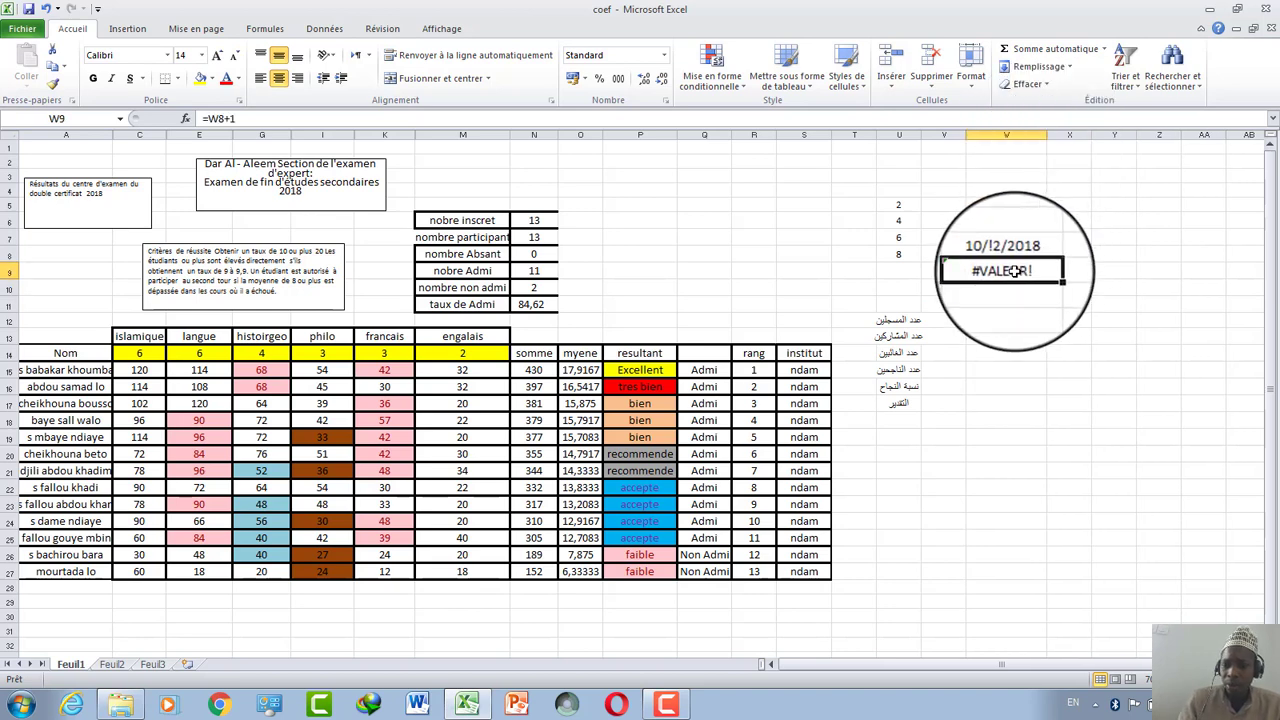
{"action": "key", "text": "Delete"}
{"action": "key", "text": "Down"}
{"action": "key", "text": "Down"}
{"action": "key", "text": "Down"}
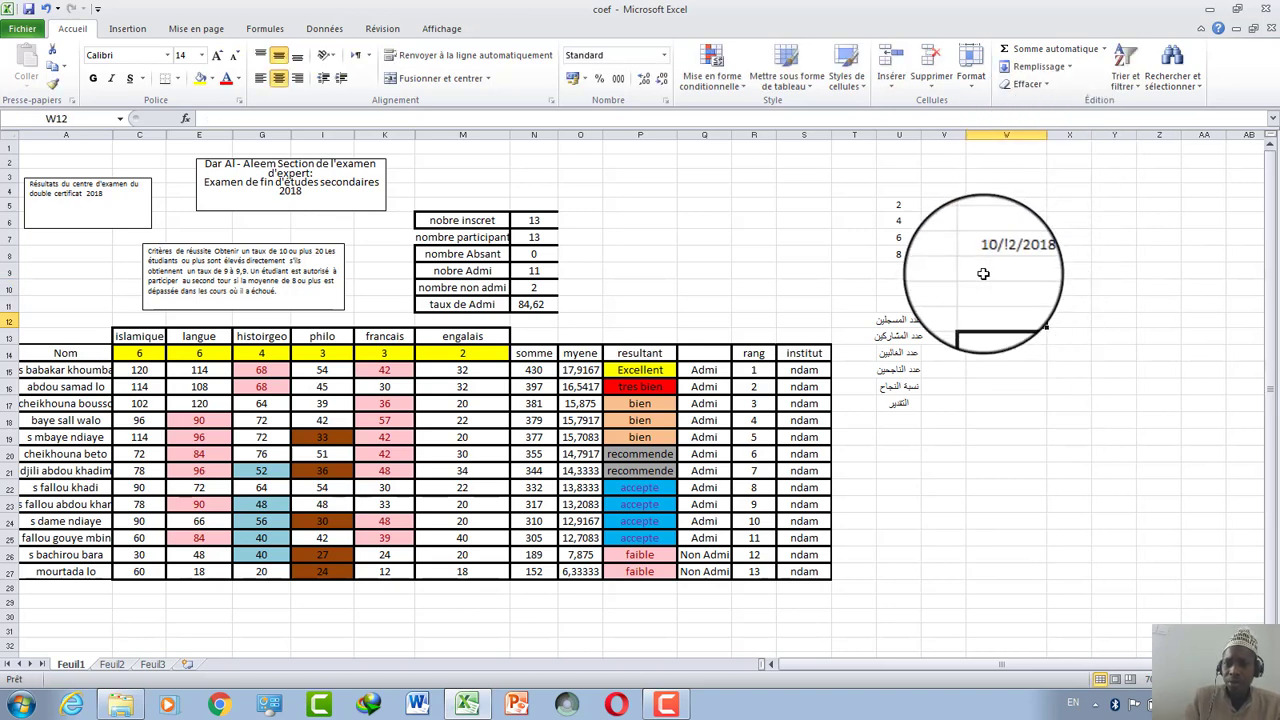
Step: Re-enter W8 as a real date and redo =W8+1 in W9 to show 11/12/2018
{"action": "left_click", "coordinate": [983, 273]}
{"action": "type", "text": "="}
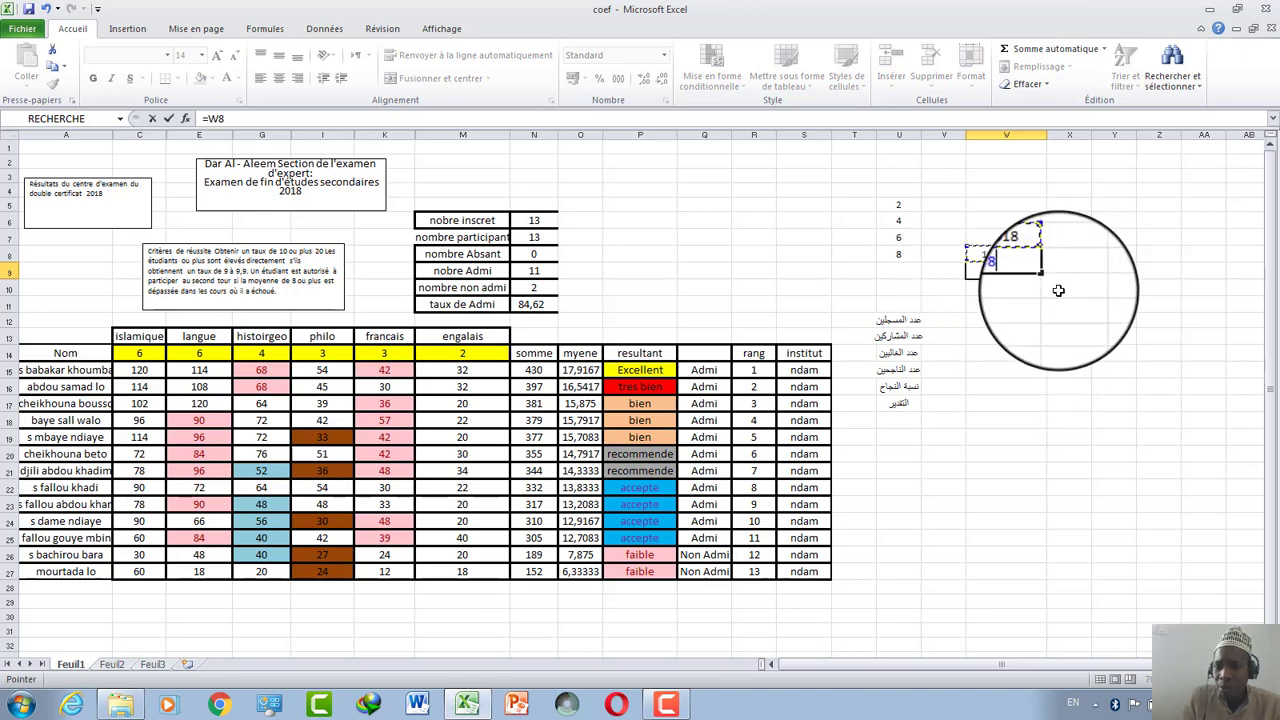
{"action": "key", "text": "Return"}
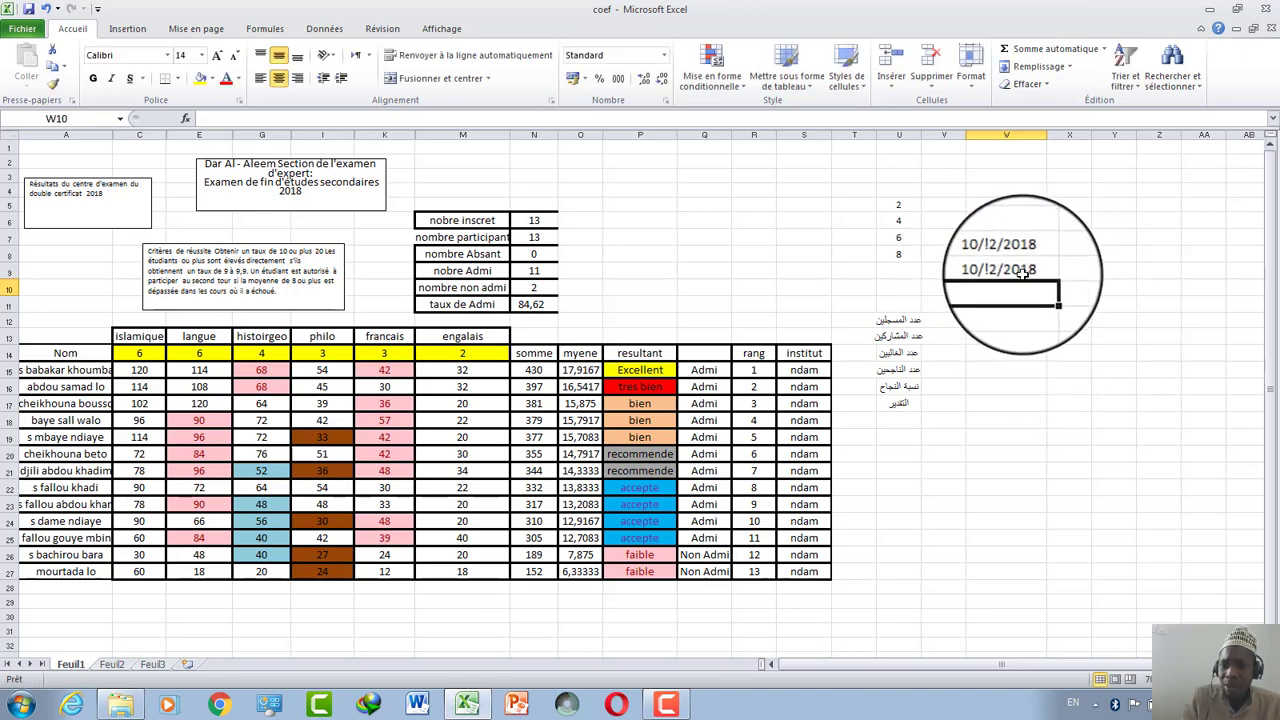
{"action": "double_click", "coordinate": [1004, 254]}
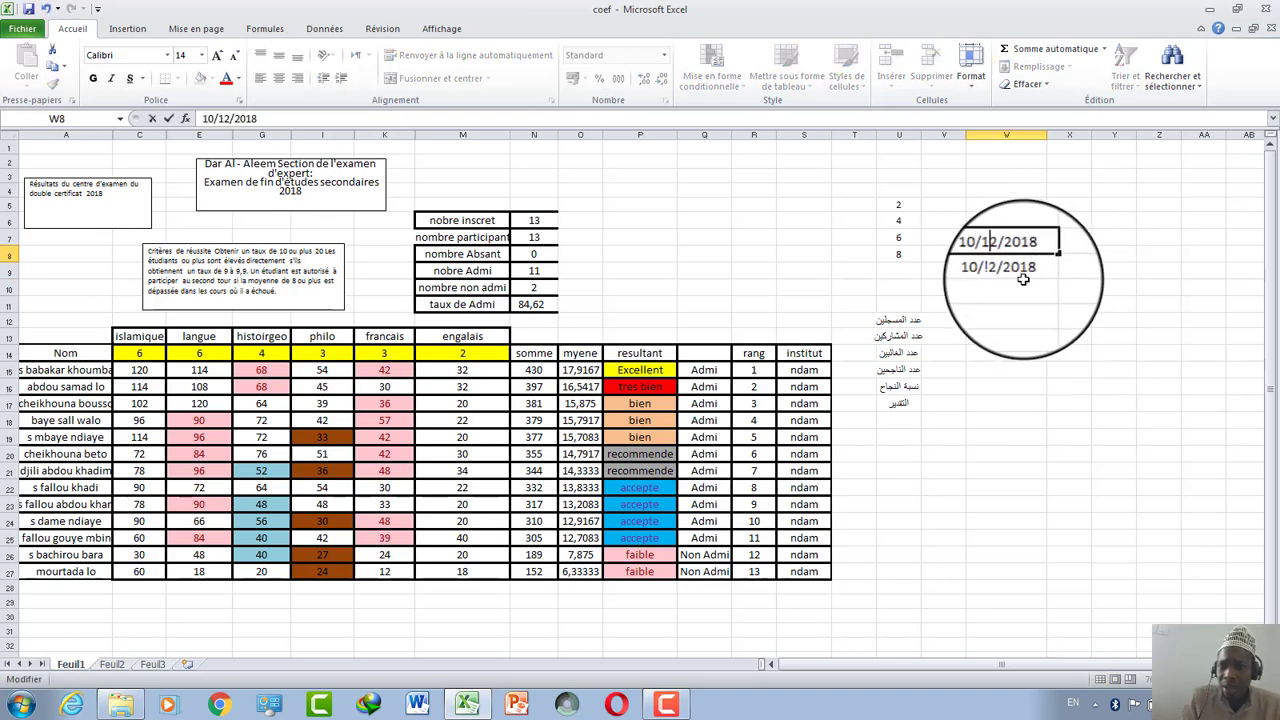
{"action": "key", "text": "Return"}
{"action": "key", "text": "BackSpace"}
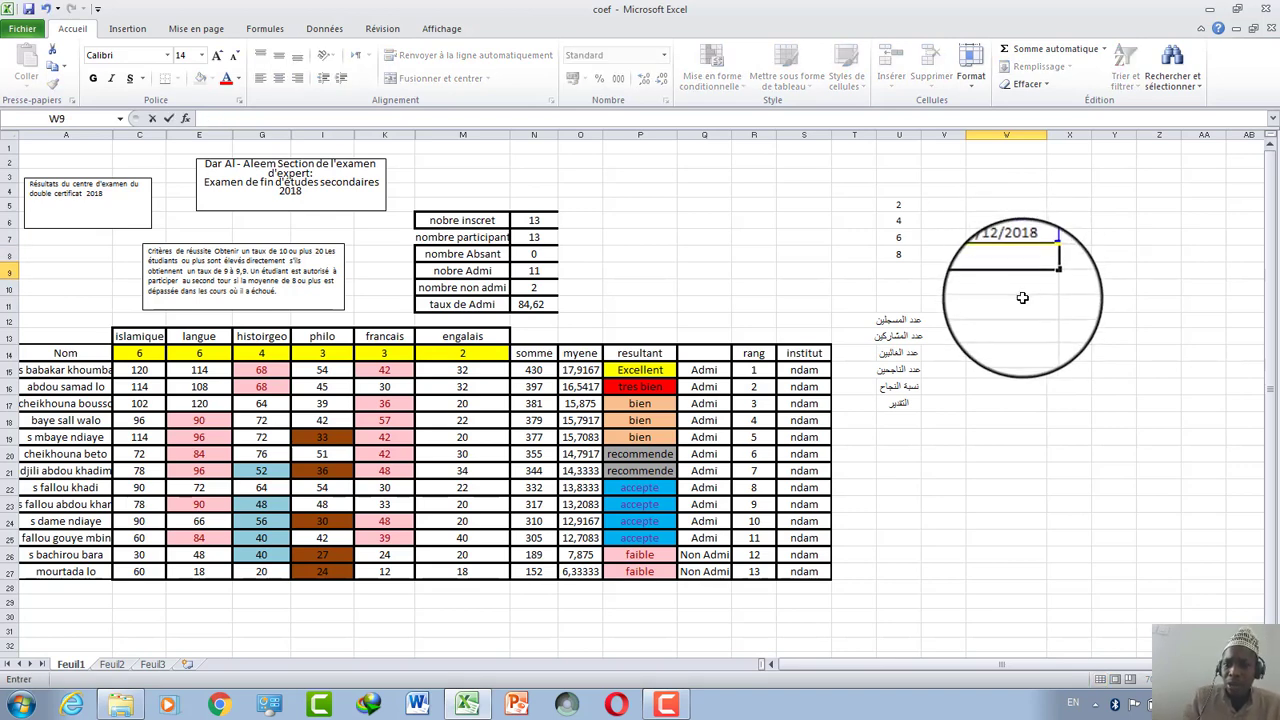
{"action": "type", "text": "="}
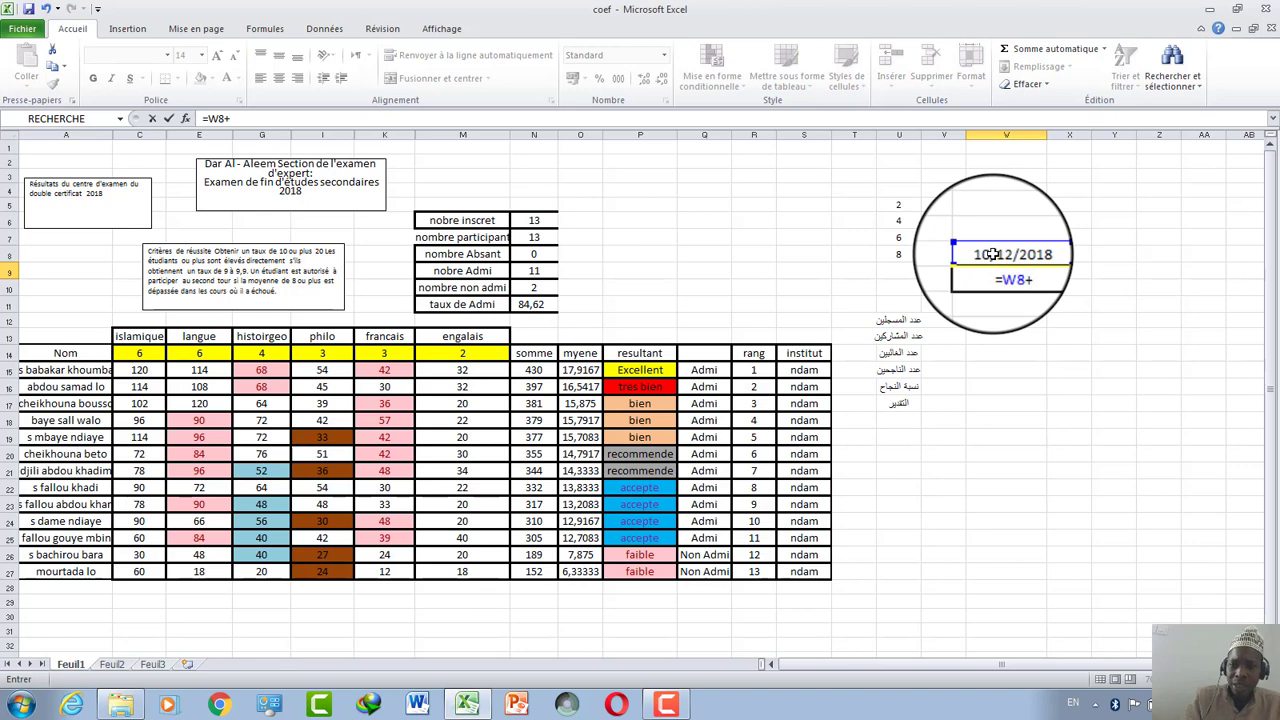
{"action": "key", "text": "Return"}
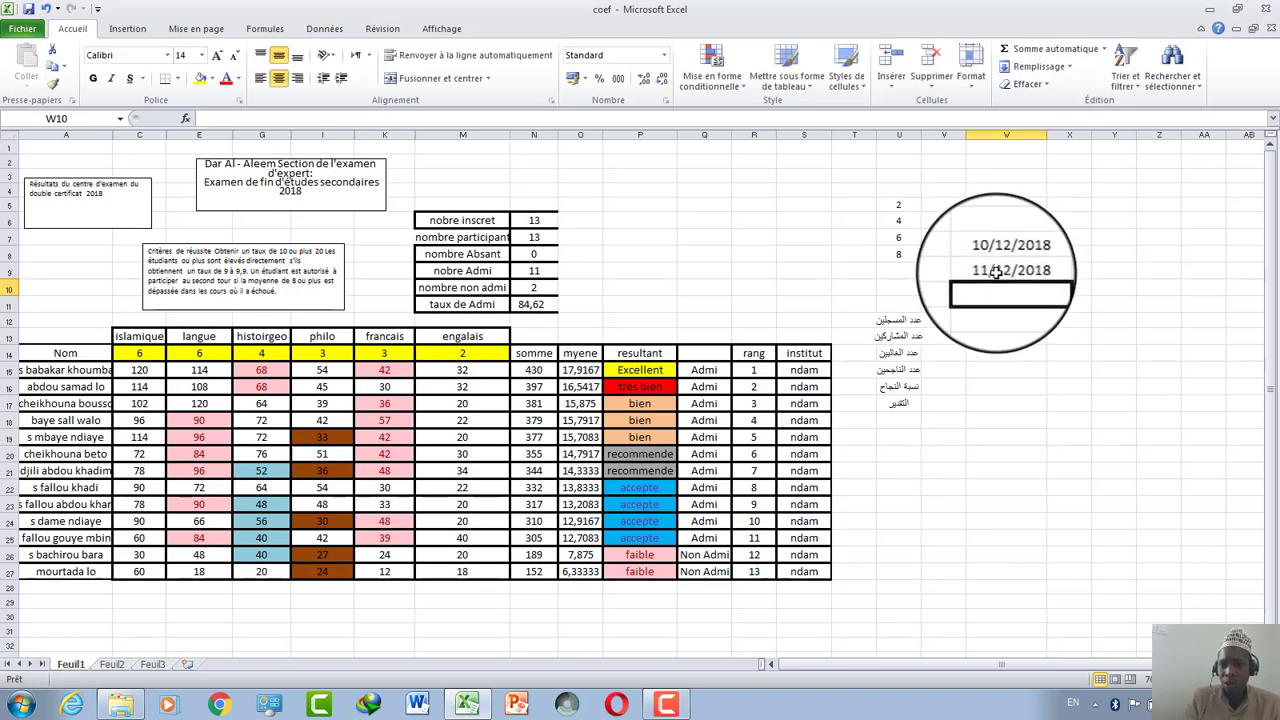
{"action": "left_click", "coordinate": [998, 271]}
{"action": "left_click", "coordinate": [1010, 254]}
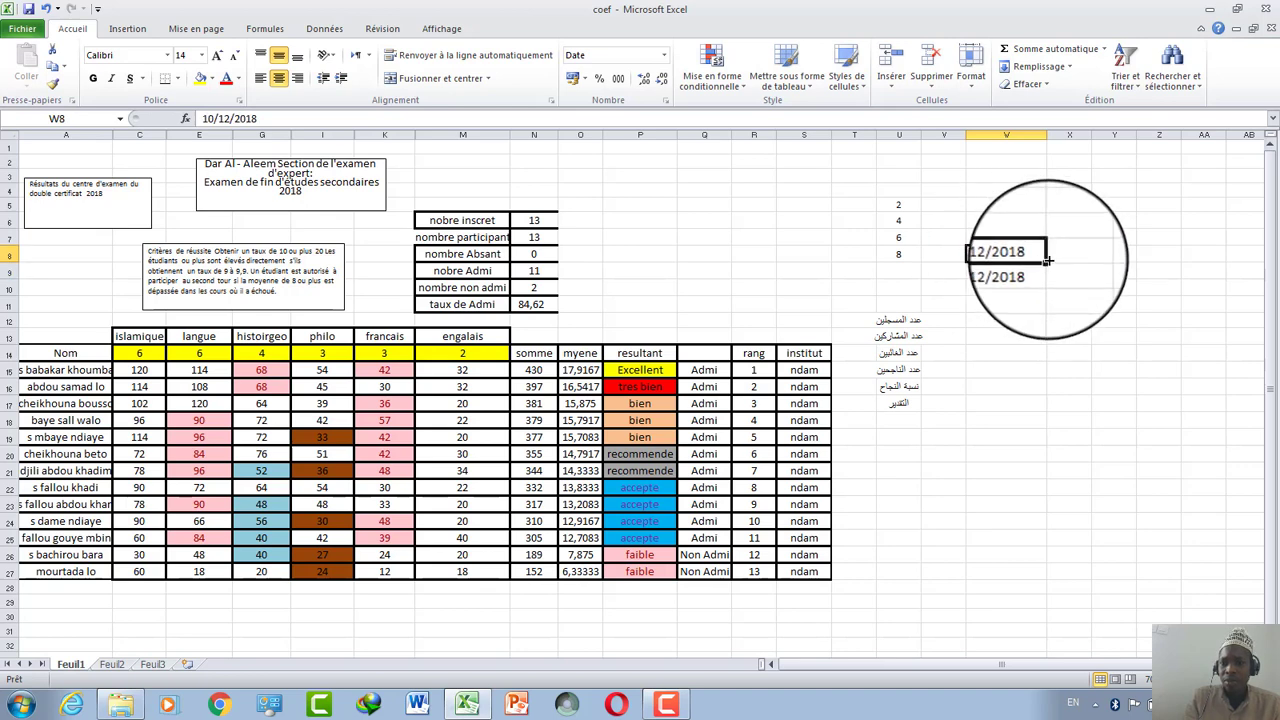
Step: Extend the daily dates from W8:W9 down to 18/12/2018 in W16 and select W8:W16
{"action": "left_click_drag", "start_coordinate": [1046, 260], "coordinate": [1040, 305]}
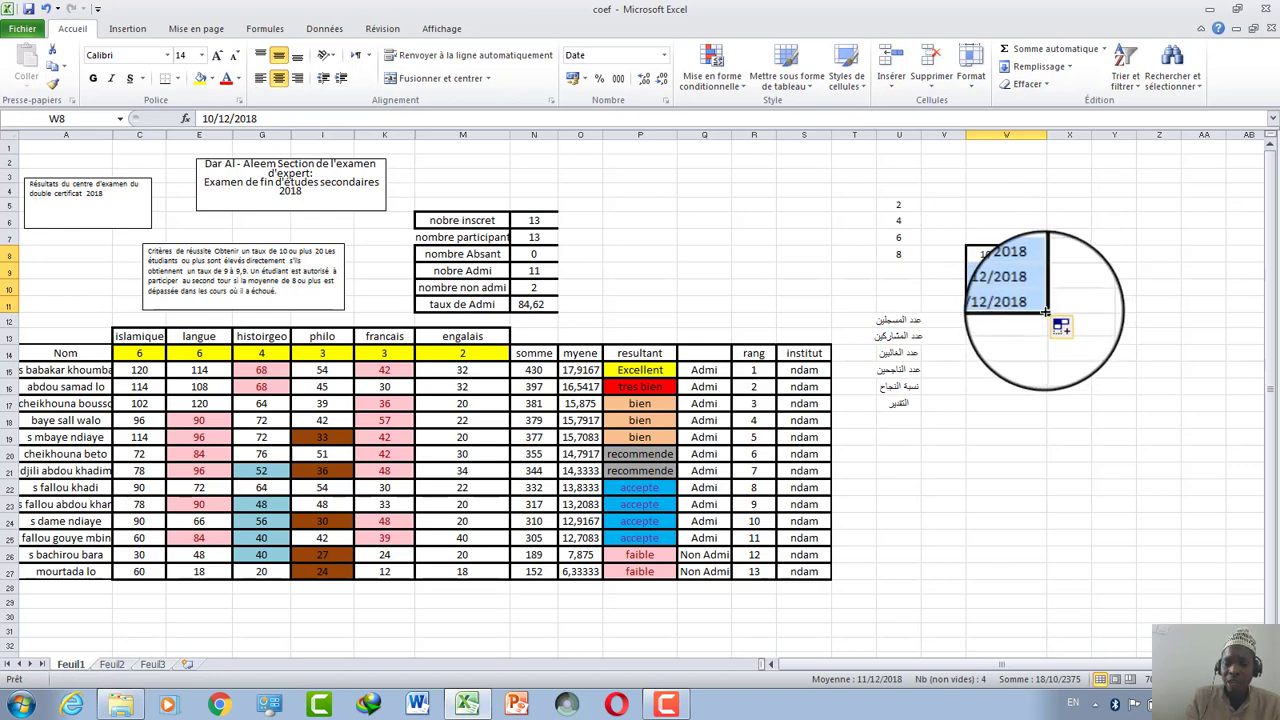
{"action": "left_click_drag", "start_coordinate": [1046, 312], "coordinate": [1045, 392]}
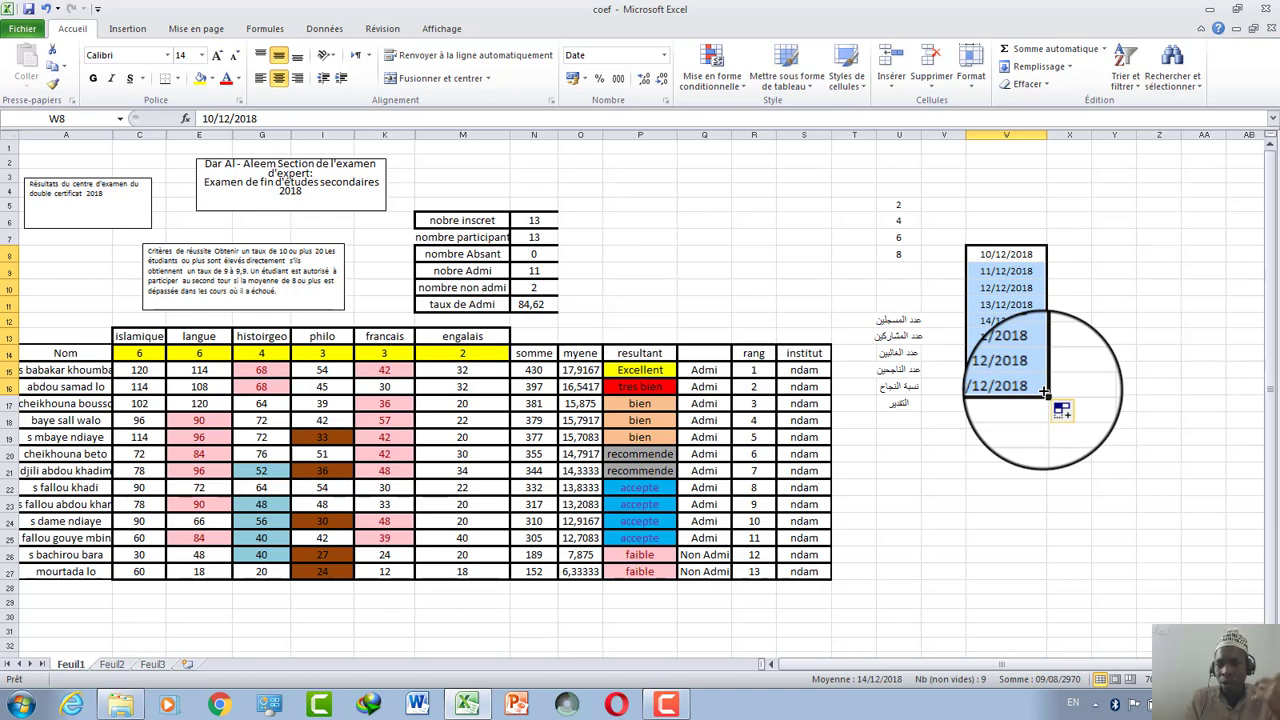
{"action": "left_click", "coordinate": [1030, 387]}
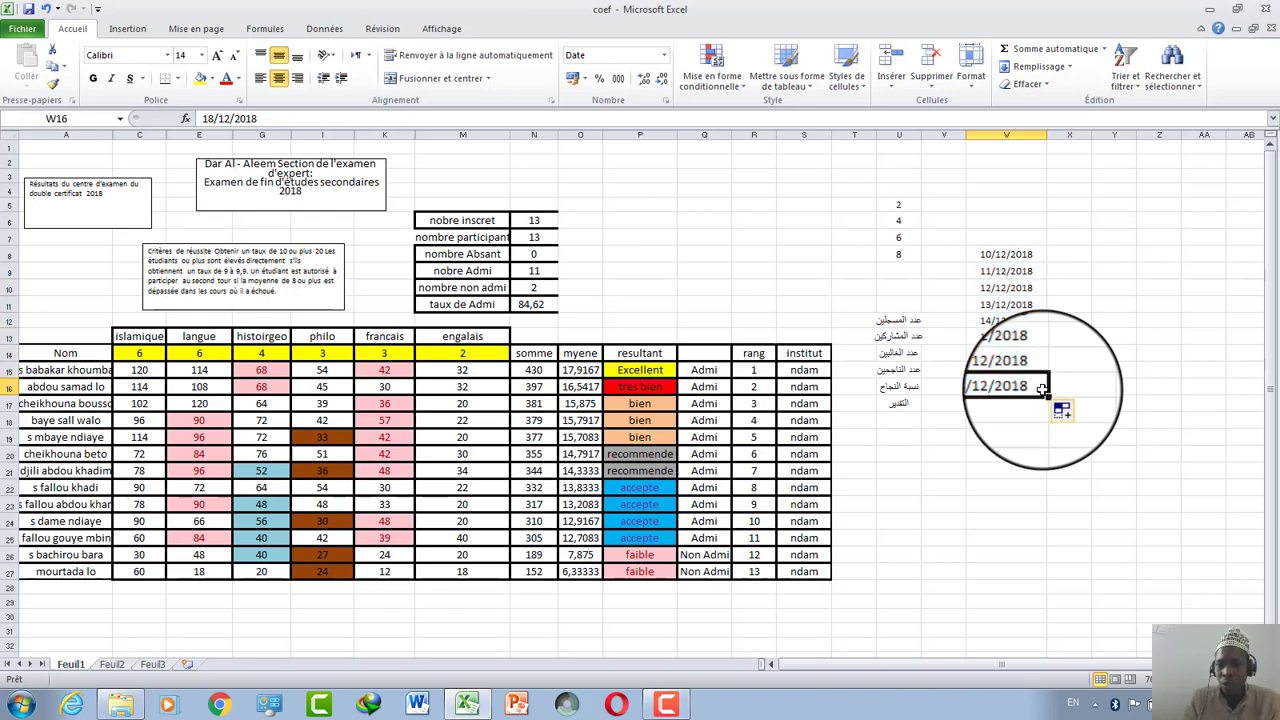
{"action": "right_click", "coordinate": [1015, 254]}
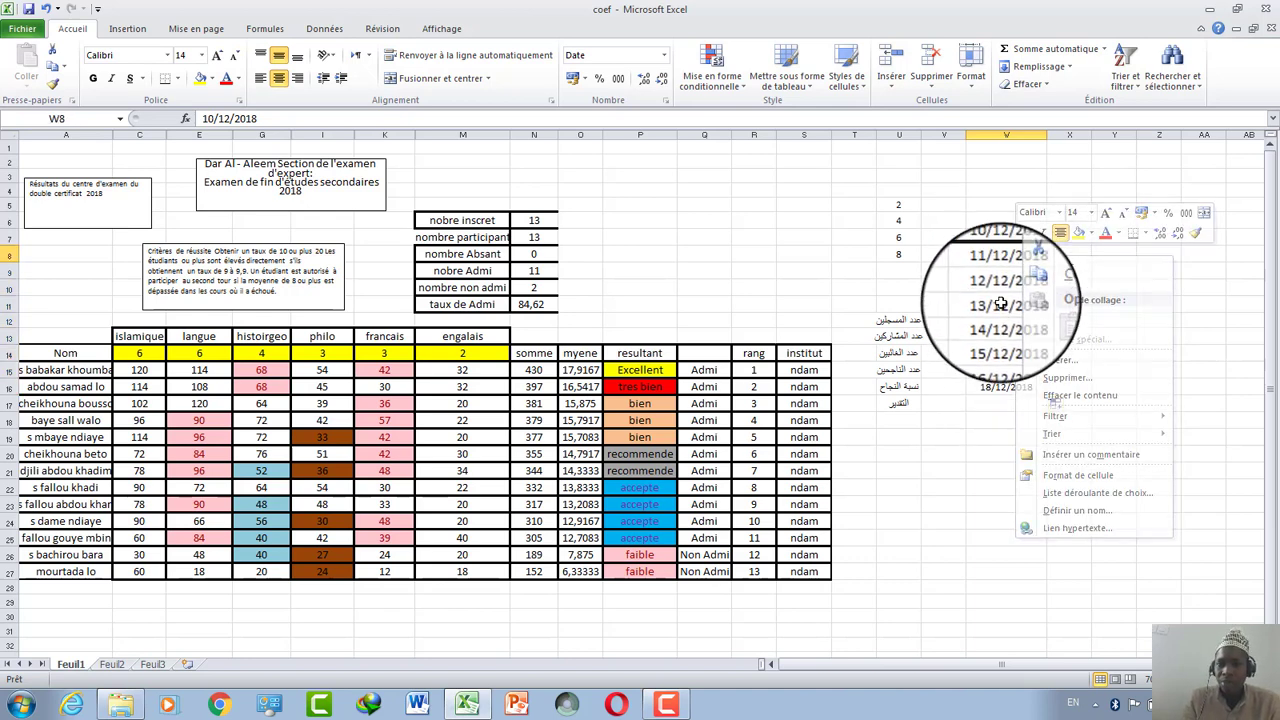
{"action": "left_click", "coordinate": [997, 254]}
{"action": "left_click_drag", "start_coordinate": [997, 254], "coordinate": [1006, 387]}
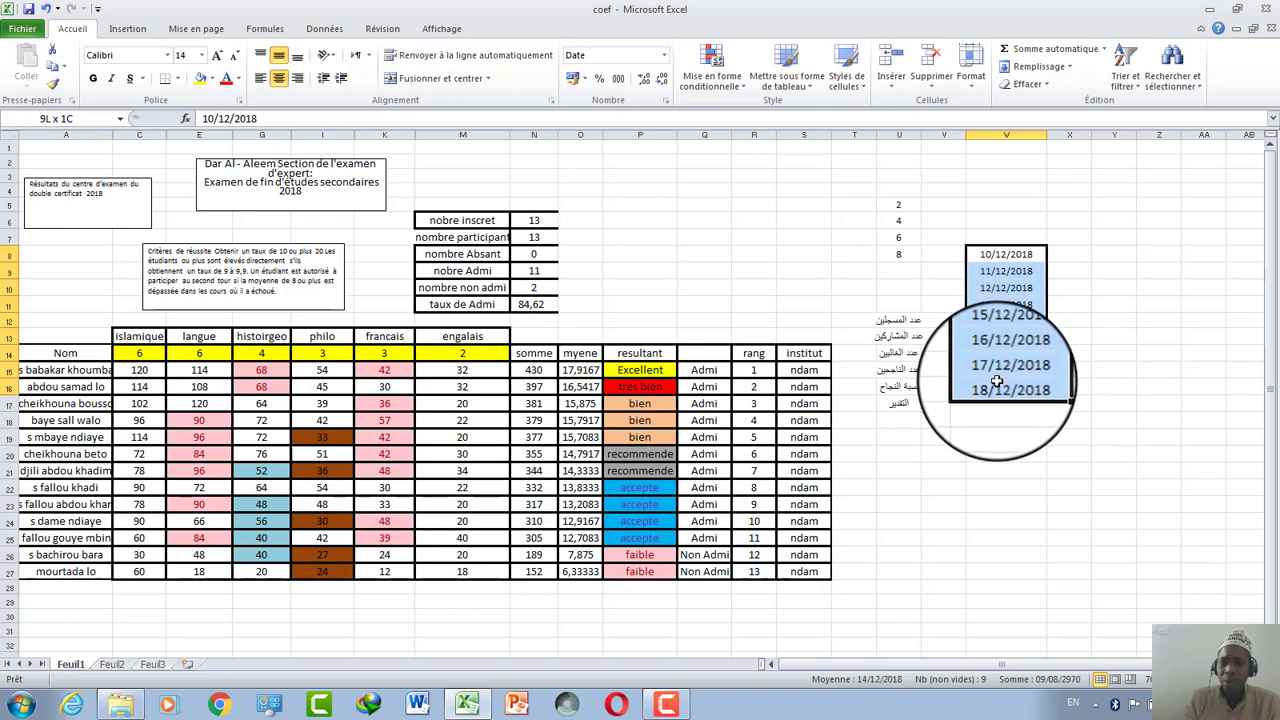
Step: Enlarge the date text and preview date-occurring rules for today, tomorrow, last 7 days and last week
{"action": "left_click", "coordinate": [221, 55]}
{"action": "left_click", "coordinate": [712, 70]}
{"action": "mouse_move", "coordinate": [800, 112]}
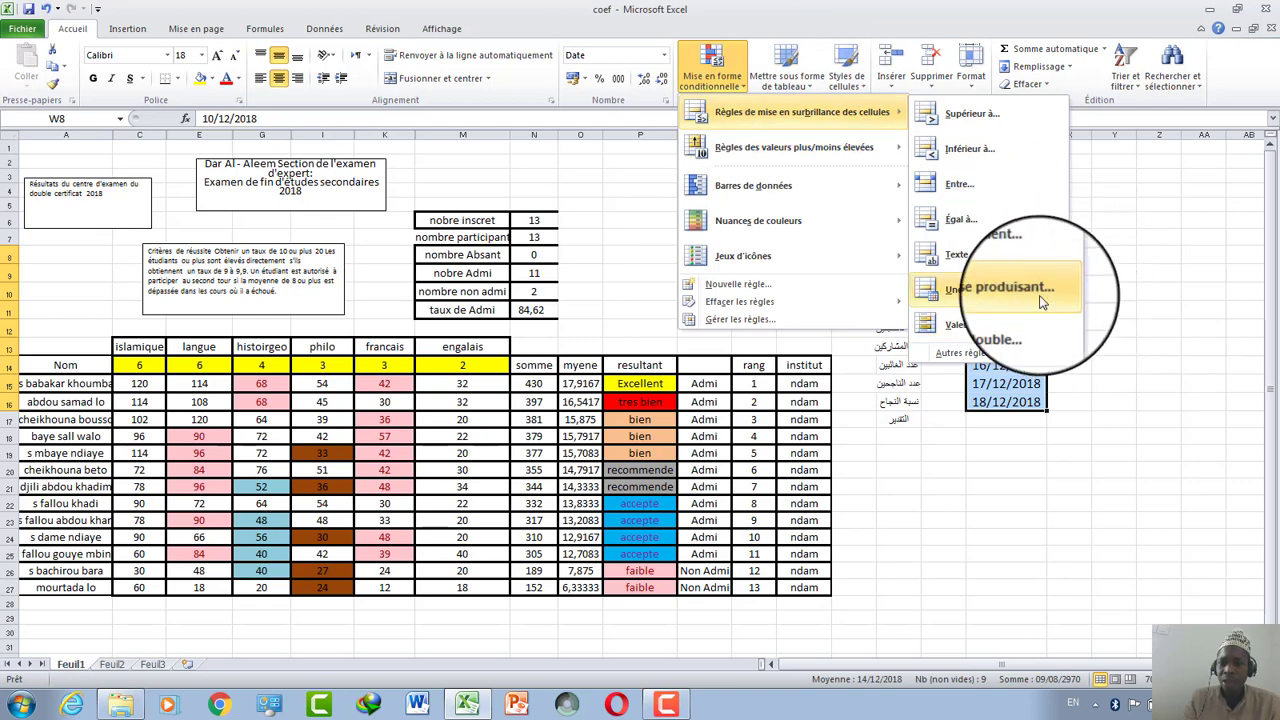
{"action": "left_click", "coordinate": [1041, 292]}
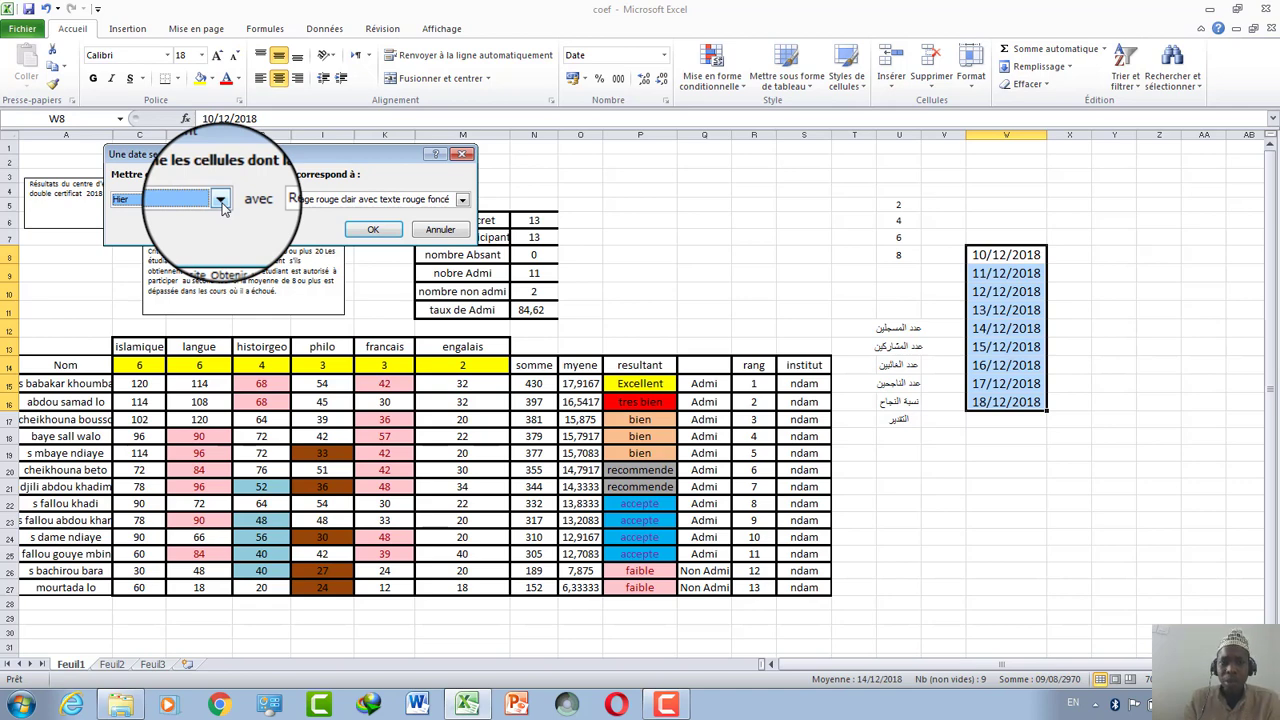
{"action": "left_click", "coordinate": [221, 201]}
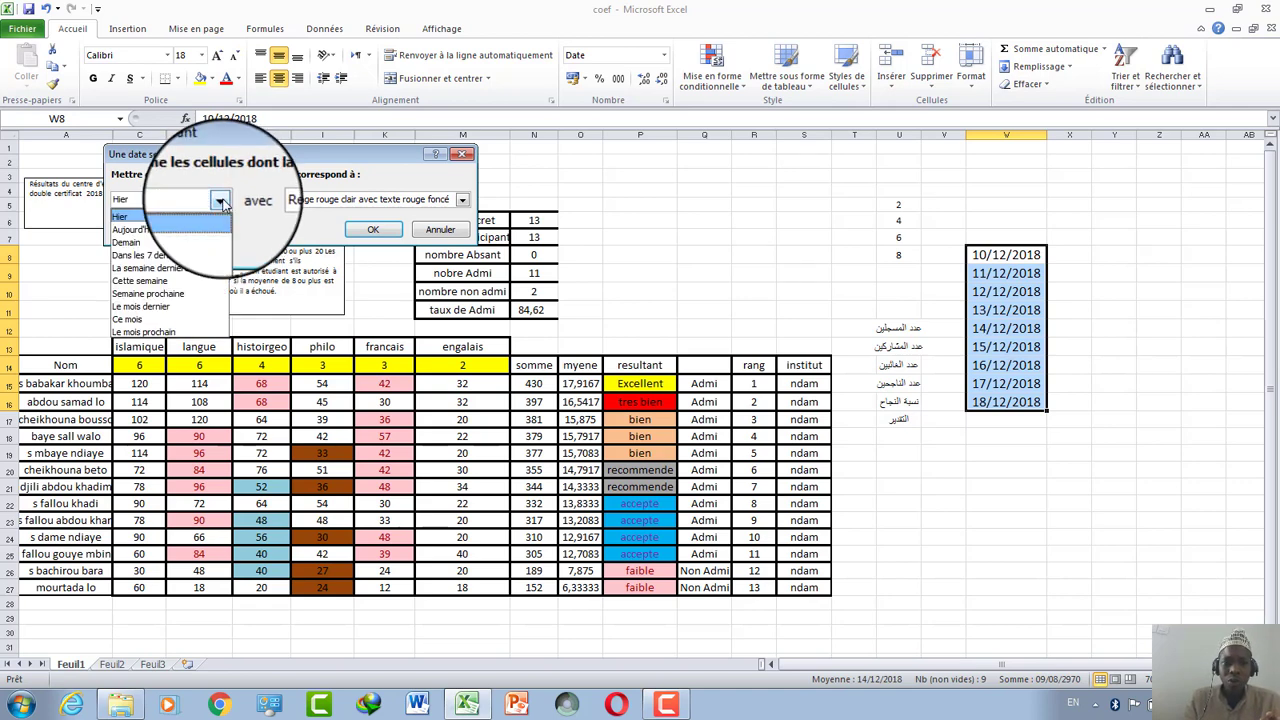
{"action": "left_click", "coordinate": [198, 234]}
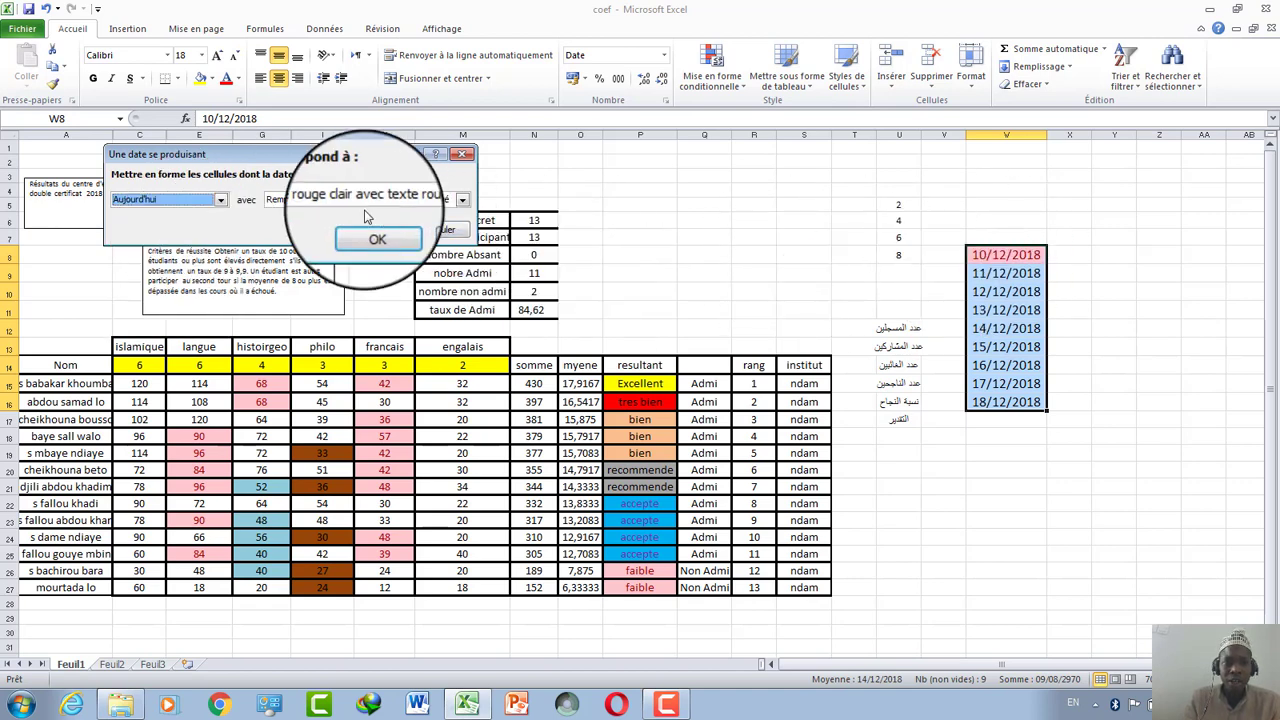
{"action": "left_click", "coordinate": [221, 199]}
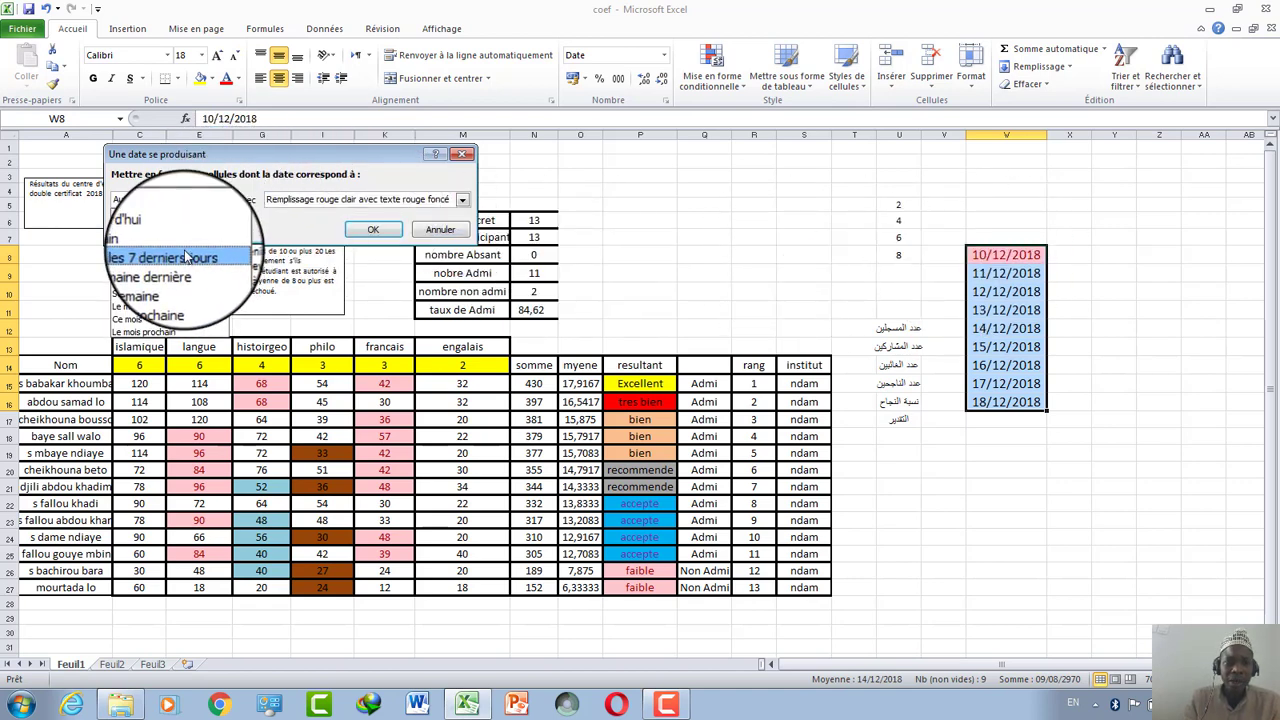
{"action": "left_click", "coordinate": [150, 235]}
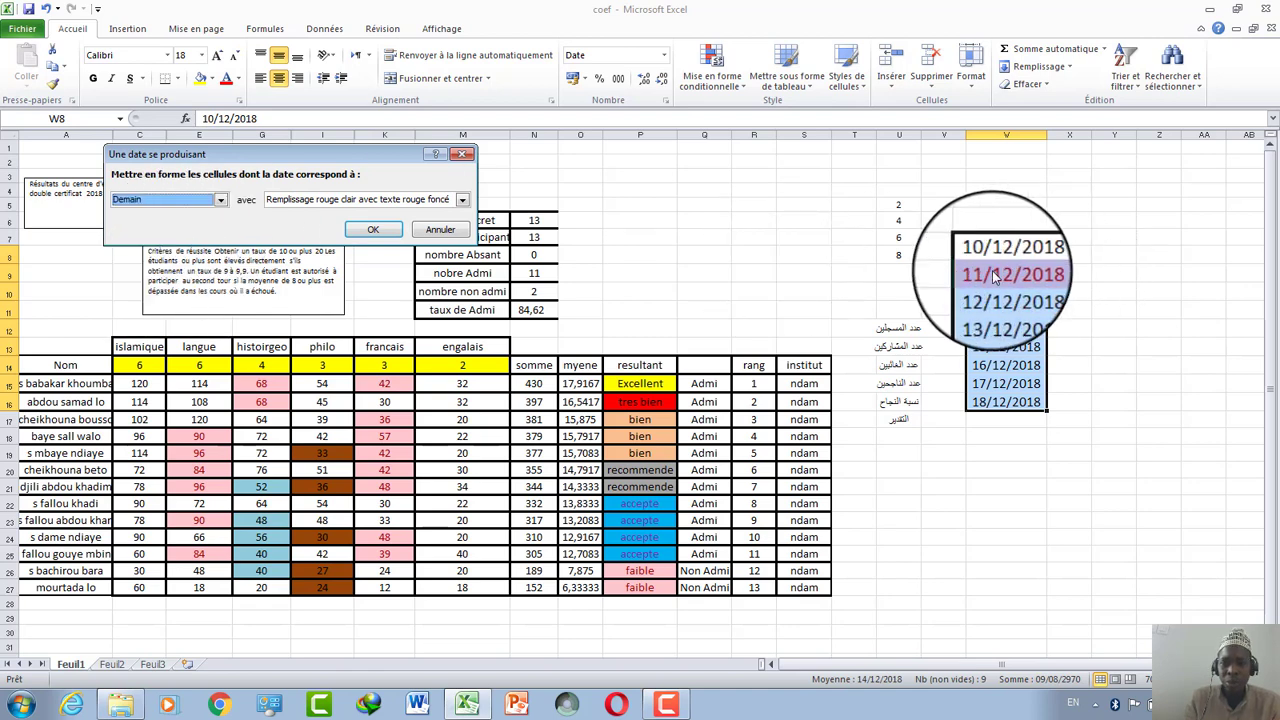
{"action": "left_click", "coordinate": [220, 199]}
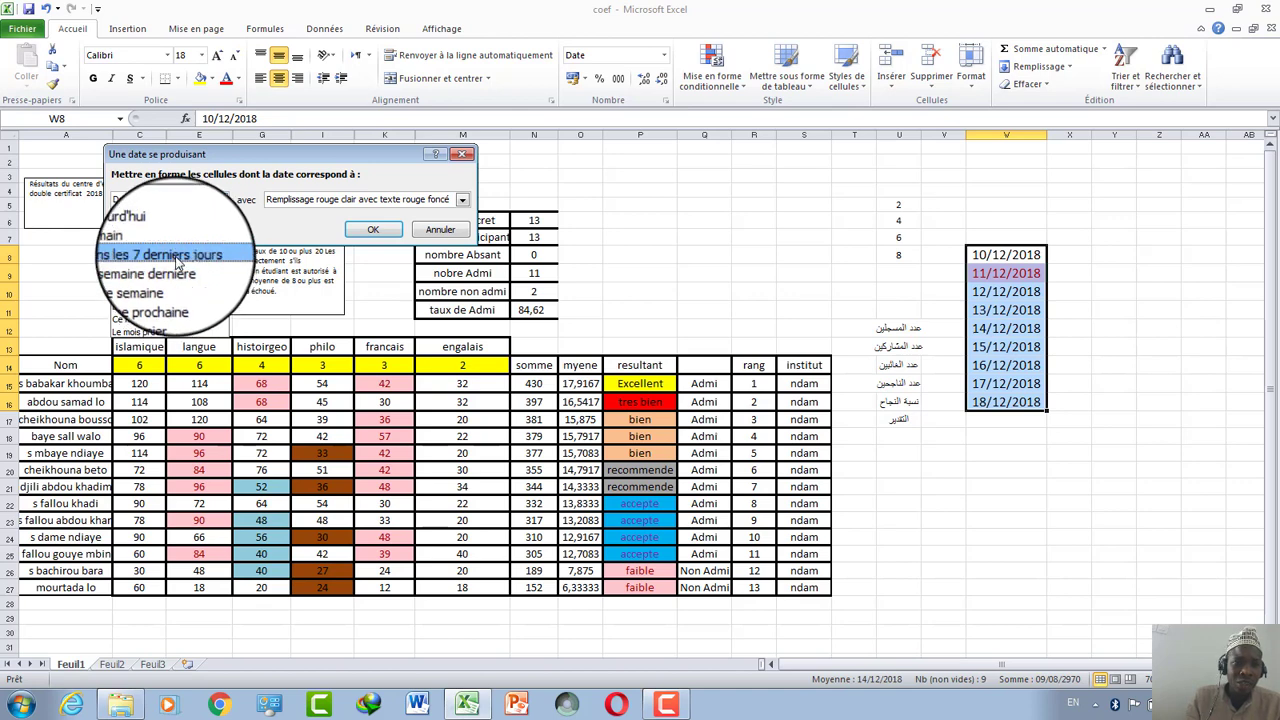
{"action": "left_click", "coordinate": [177, 258]}
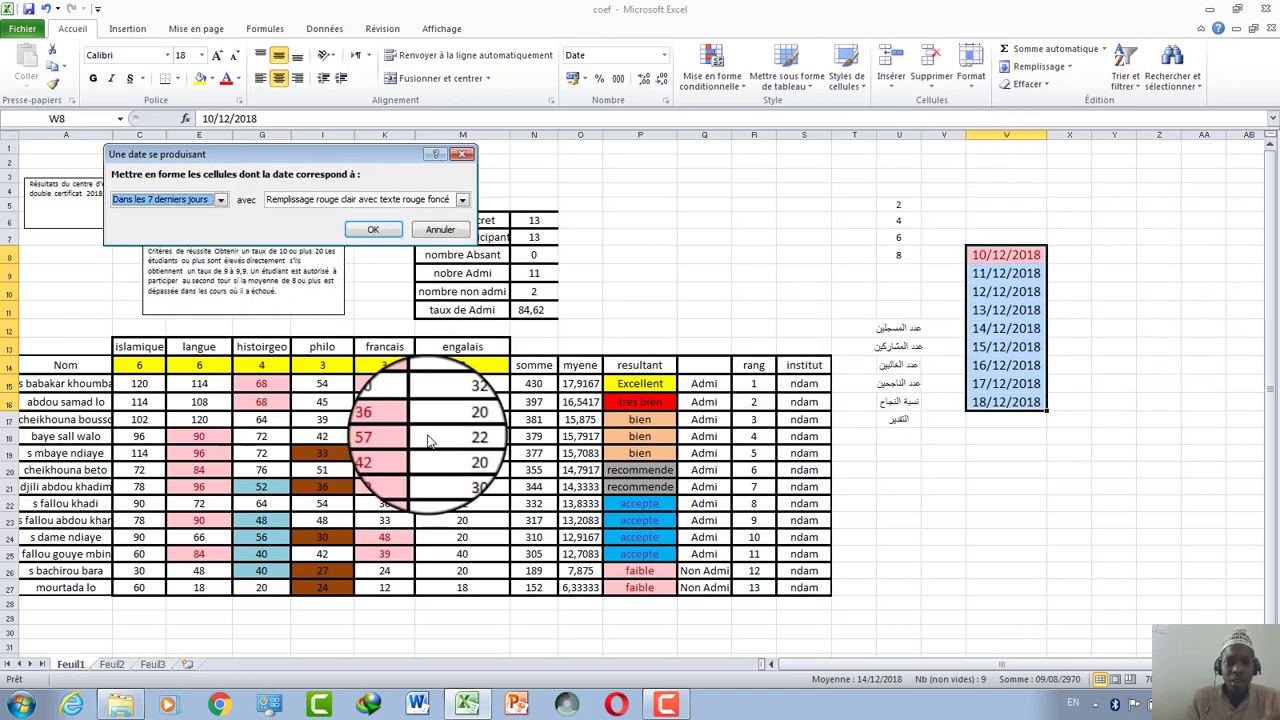
{"action": "left_click", "coordinate": [221, 200]}
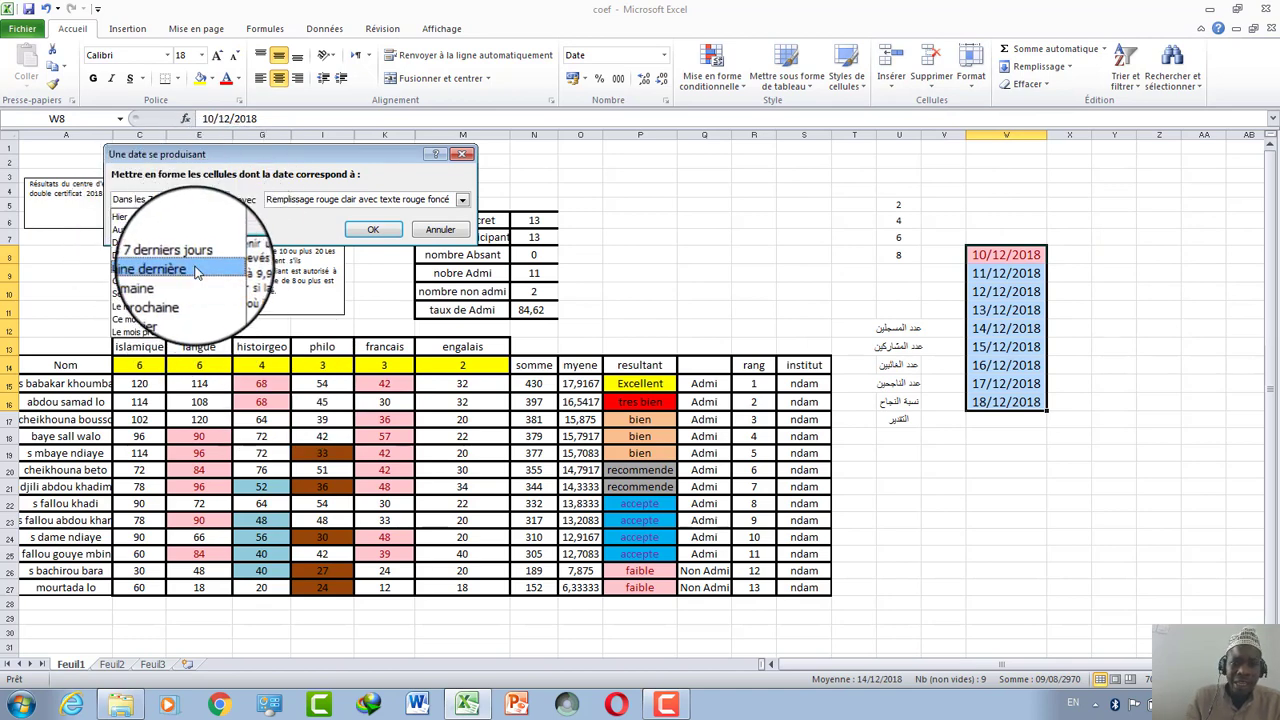
{"action": "left_click", "coordinate": [197, 272]}
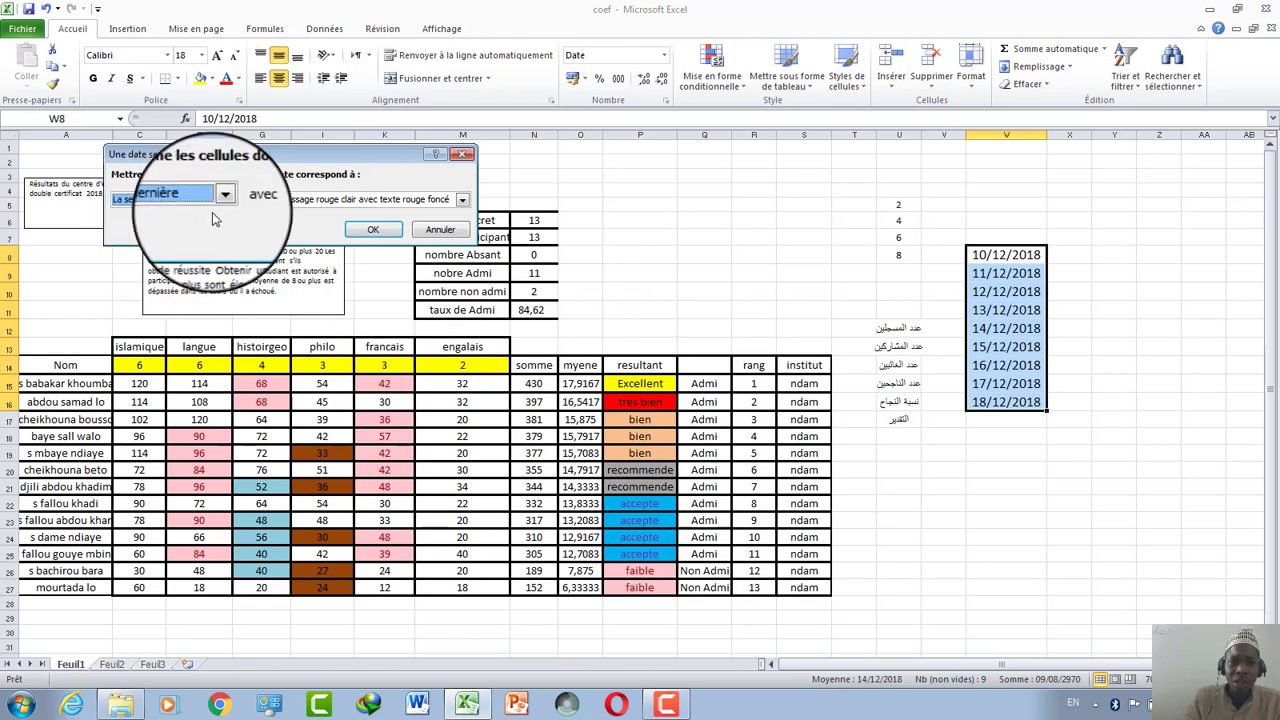
Step: Preview this week, last month and this month, then apply the 'Le mois prochain' rule
{"action": "left_click", "coordinate": [222, 201]}
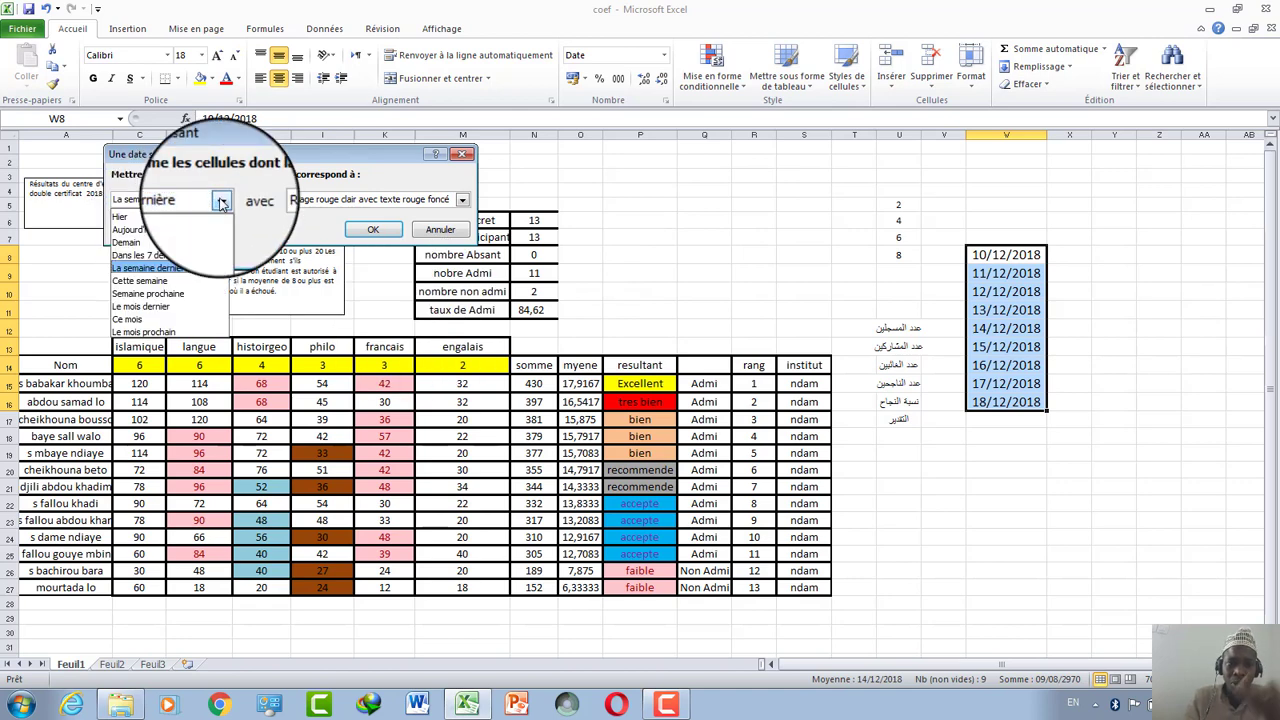
{"action": "left_click", "coordinate": [163, 284]}
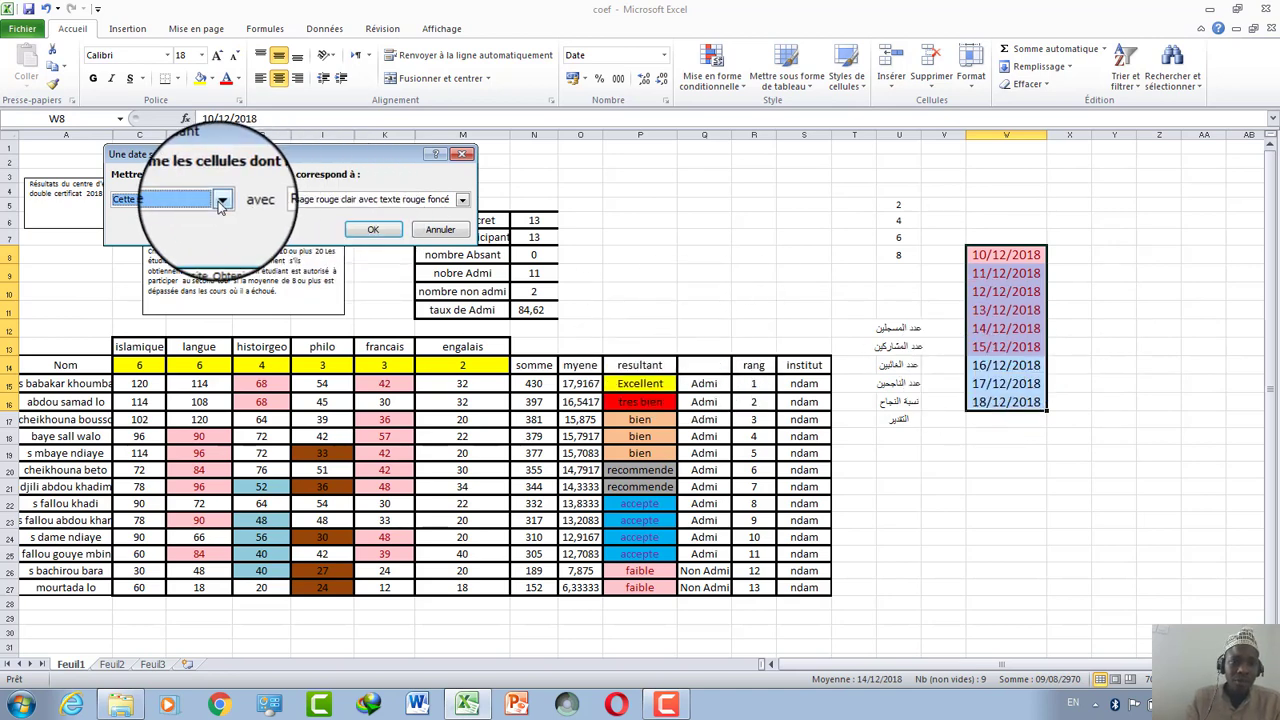
{"action": "left_click", "coordinate": [221, 200]}
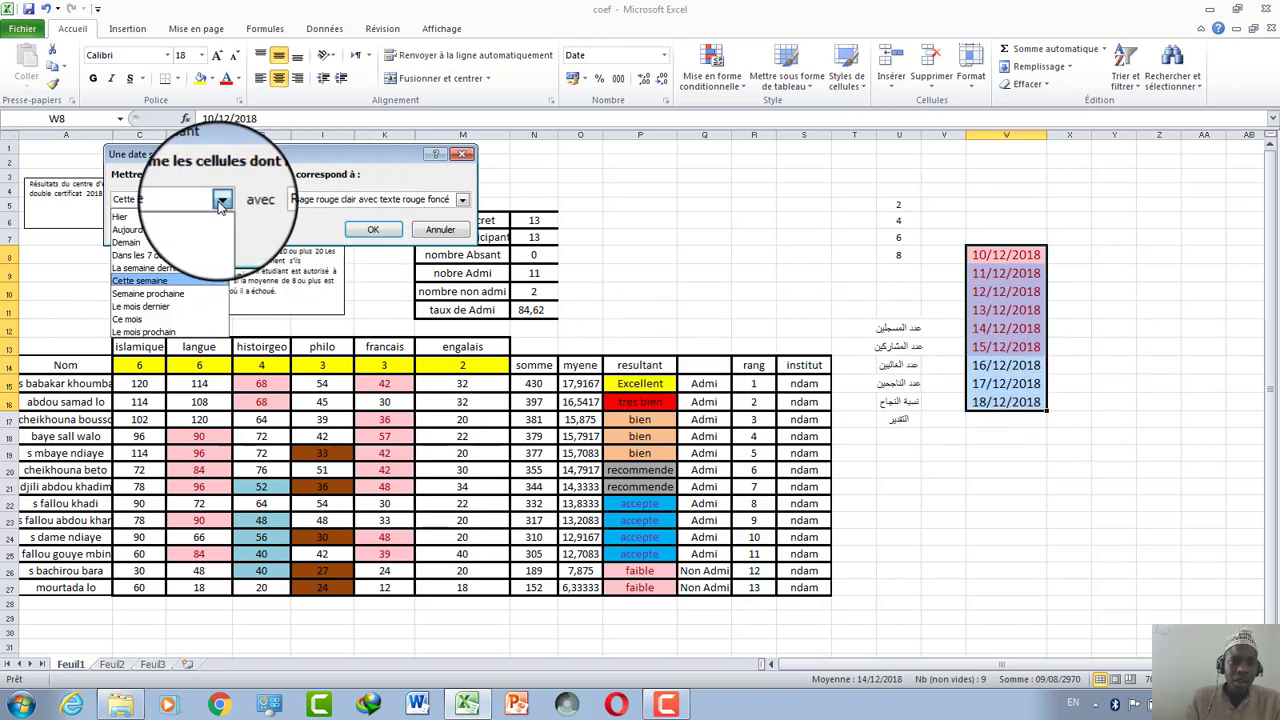
{"action": "left_click", "coordinate": [184, 318]}
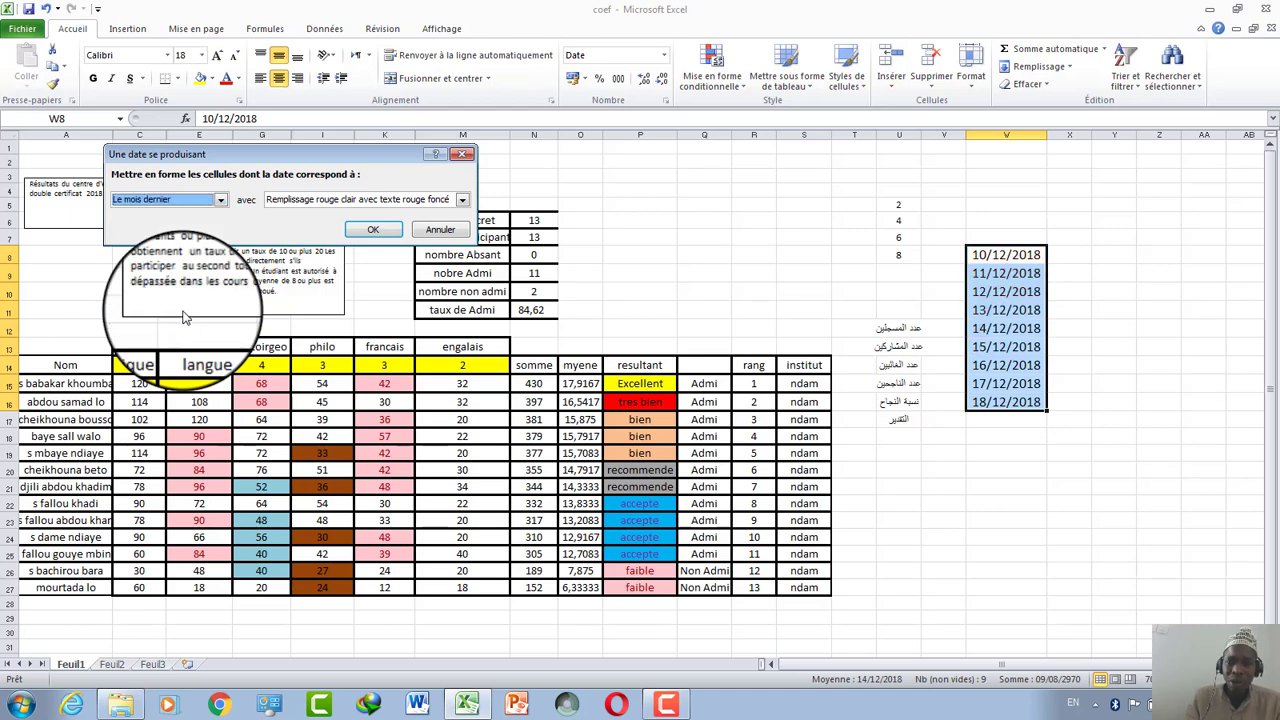
{"action": "left_click", "coordinate": [220, 200]}
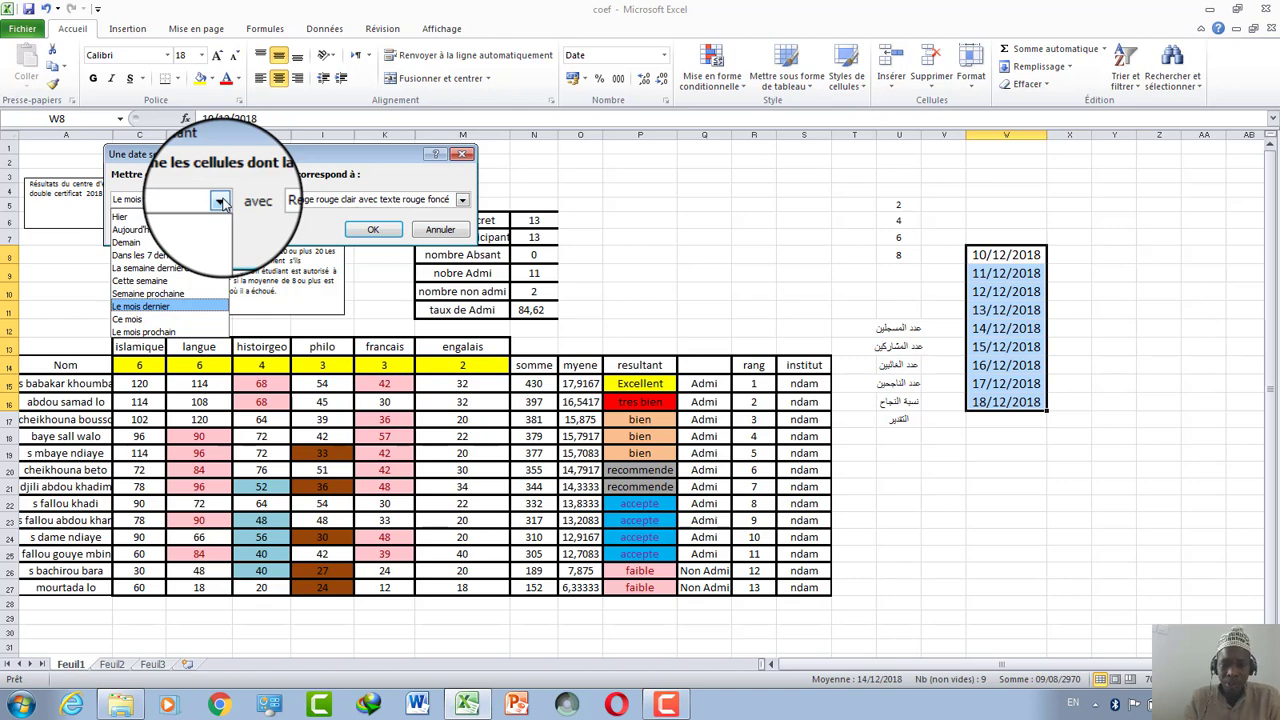
{"action": "left_click", "coordinate": [135, 318]}
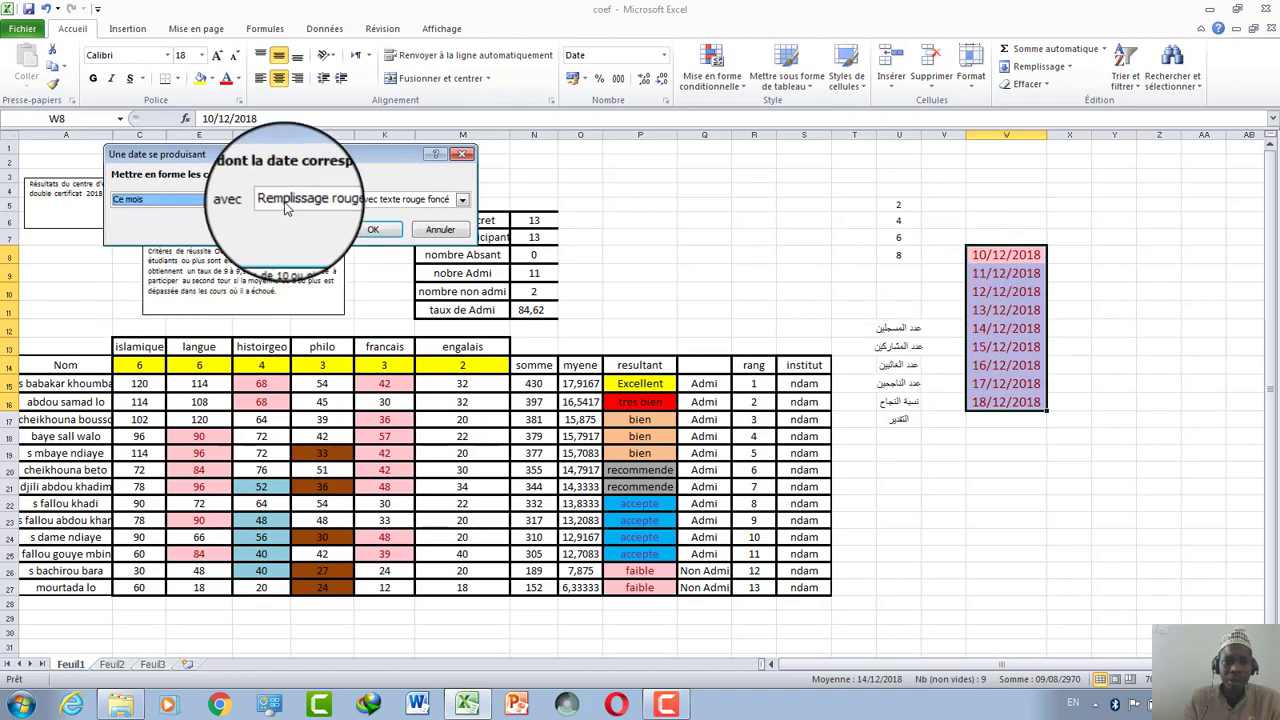
{"action": "left_click", "coordinate": [220, 200]}
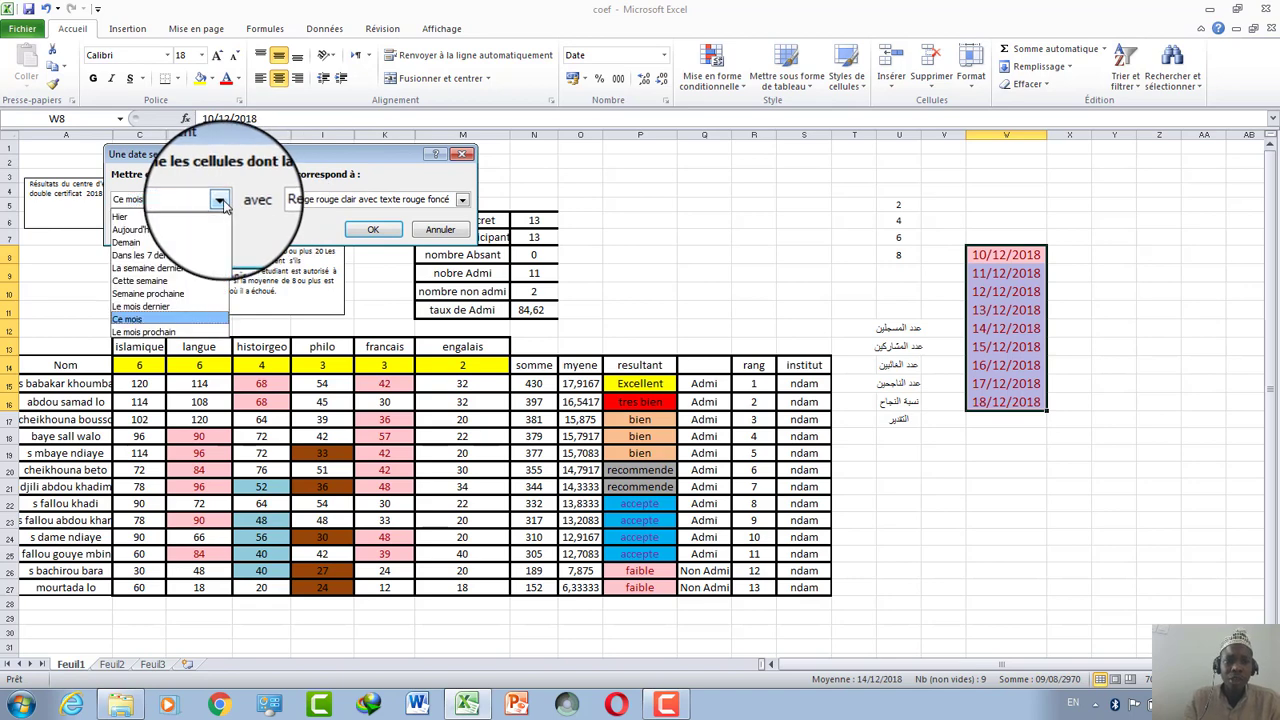
{"action": "left_click", "coordinate": [150, 331]}
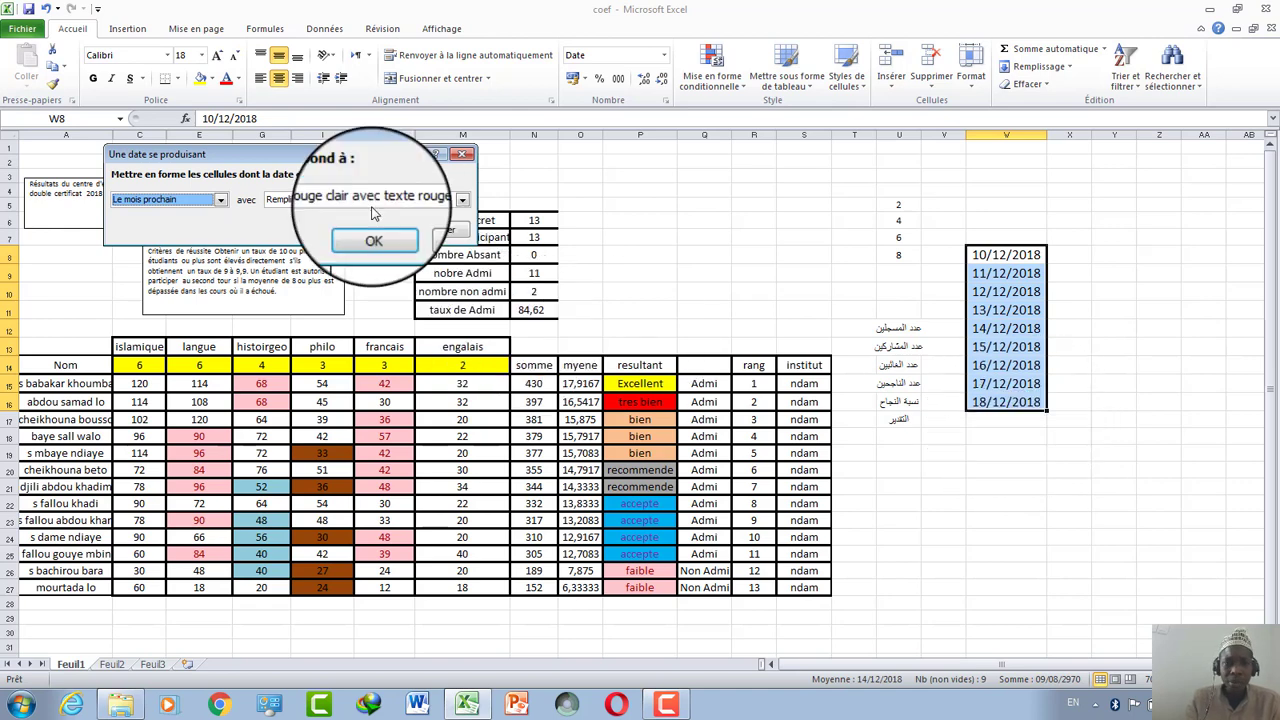
{"action": "left_click", "coordinate": [375, 231]}
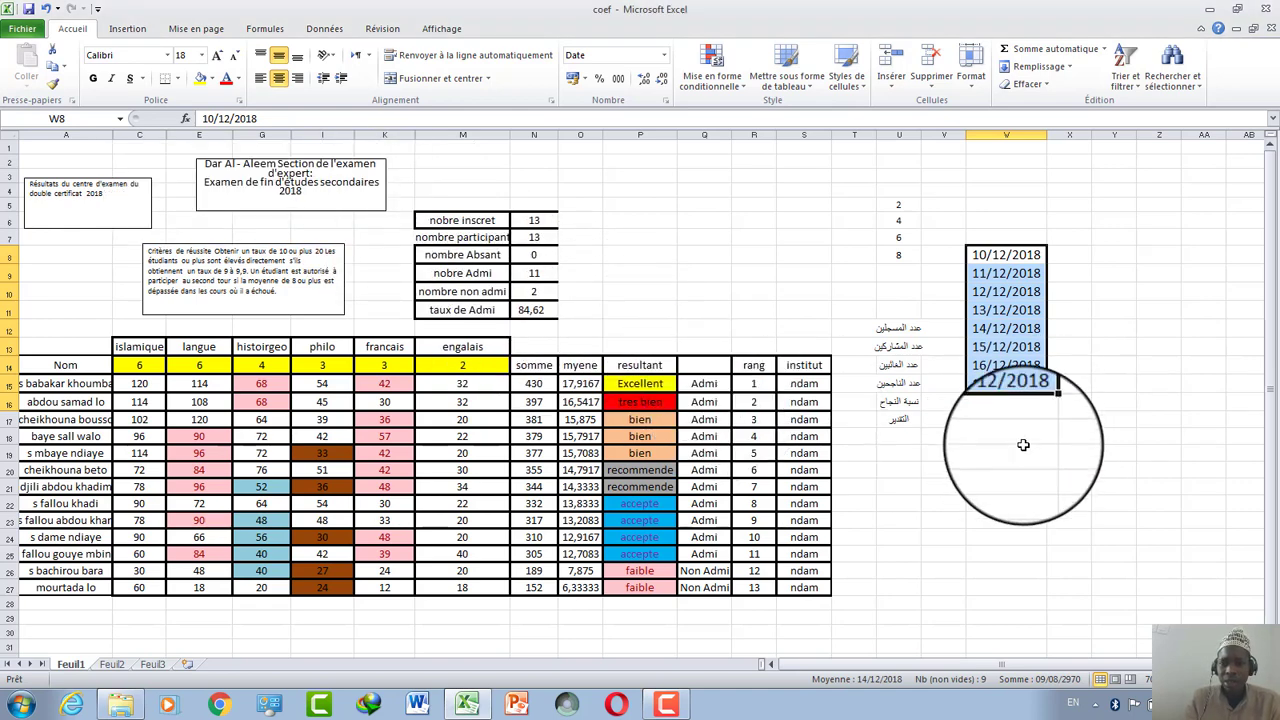
Step: Enter 01/01/2019 in W17 below the December dates
{"action": "left_click", "coordinate": [995, 424]}
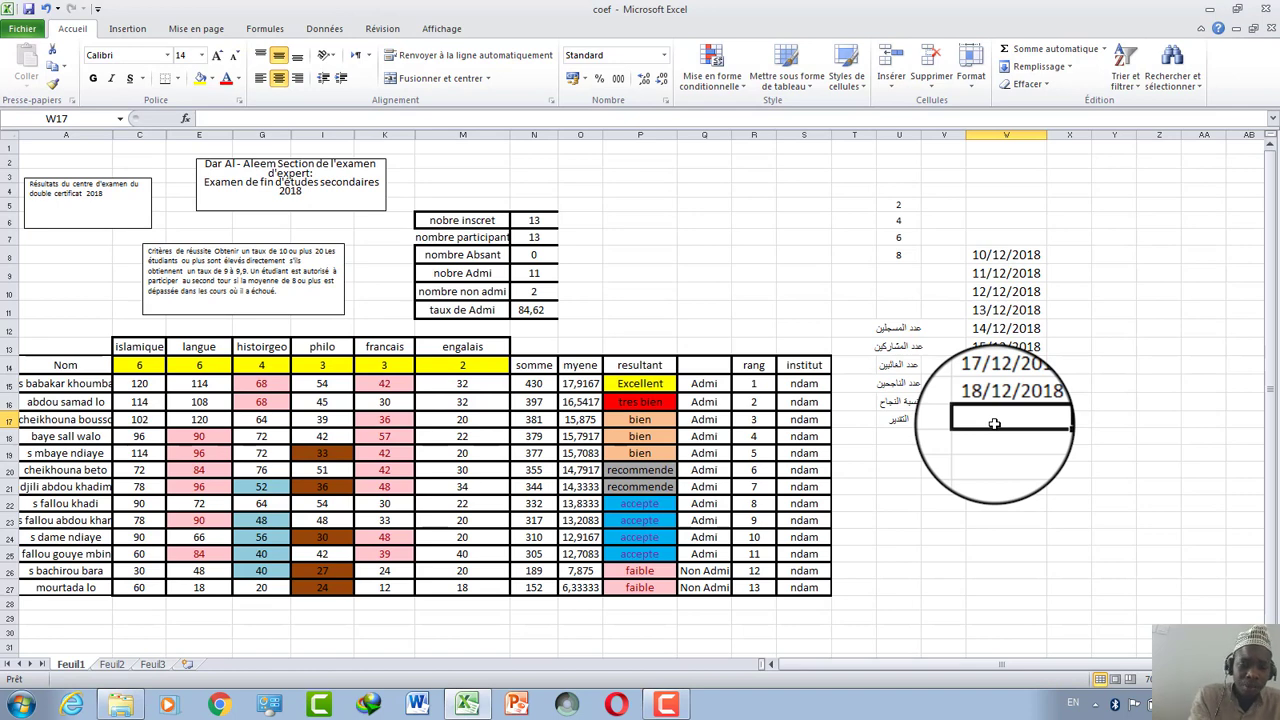
{"action": "type", "text": "1/1/2019"}
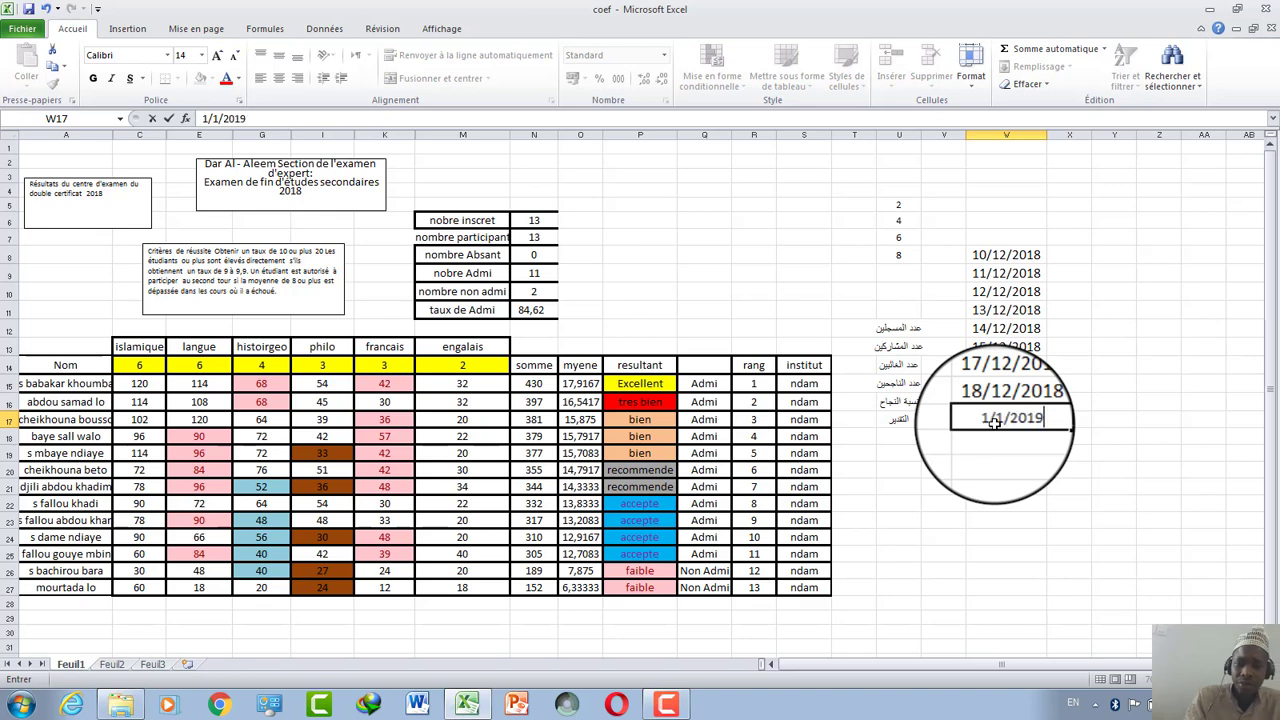
{"action": "key", "text": "Return"}
{"action": "key", "text": "Return"}
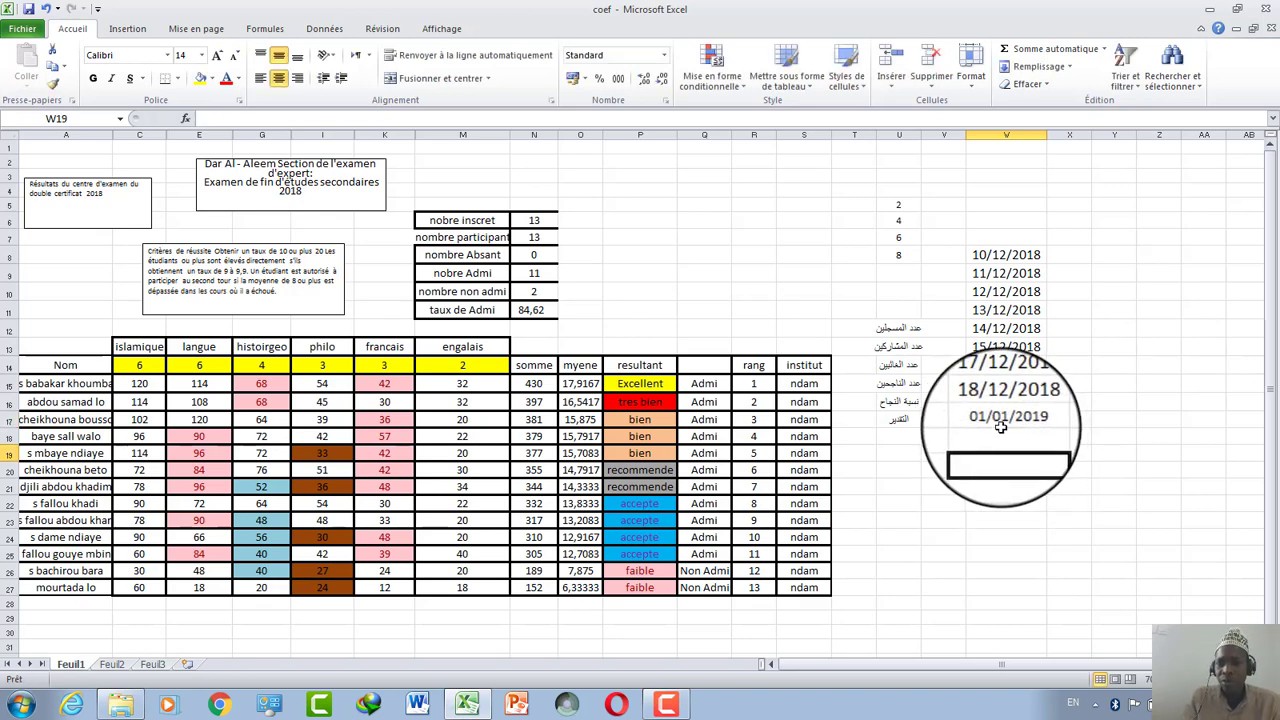
{"action": "left_click", "coordinate": [1001, 422]}
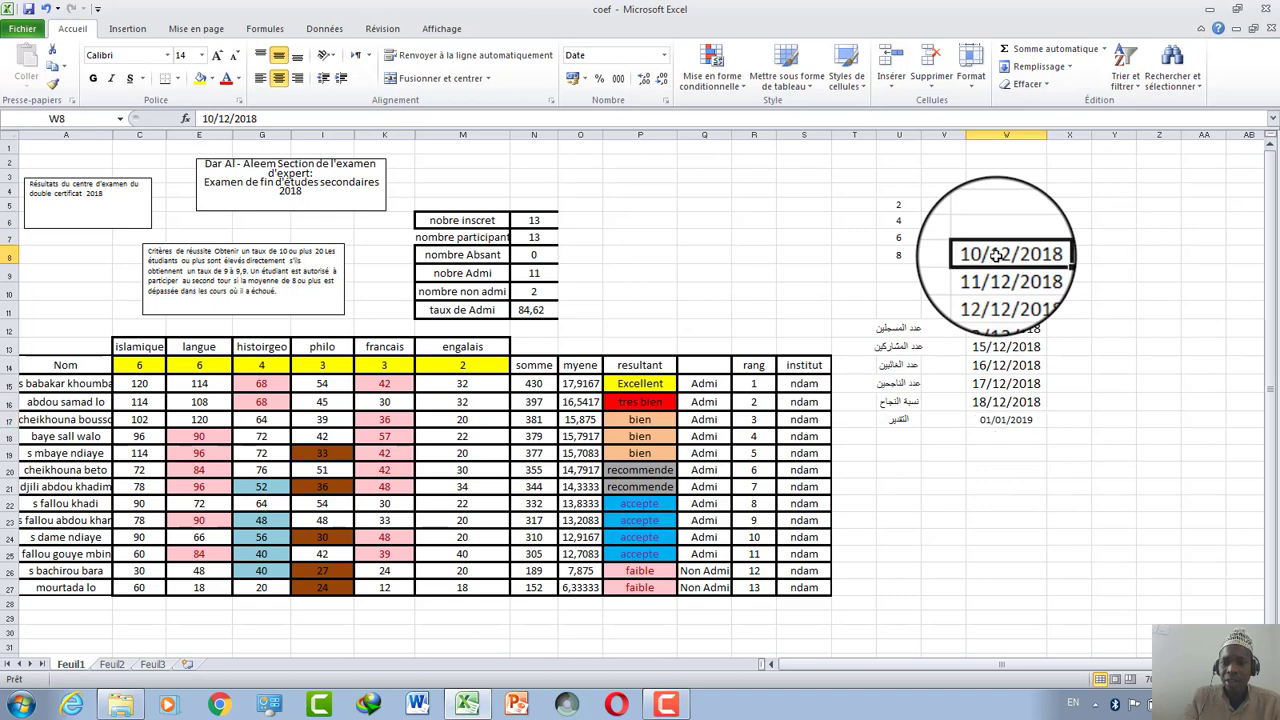
Step: Select W8:W17, check the Duplicate Values rule, and close it without applying
{"action": "left_click", "coordinate": [1005, 420]}
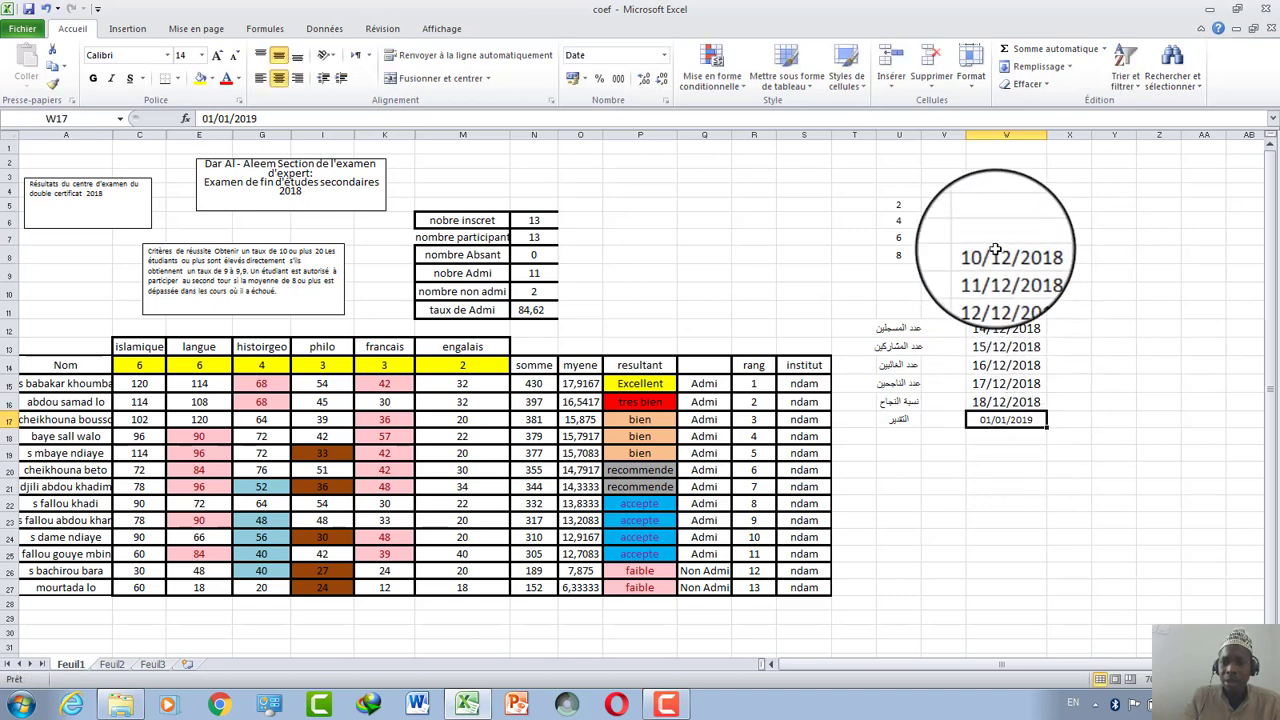
{"action": "left_click_drag", "start_coordinate": [996, 255], "coordinate": [1005, 418]}
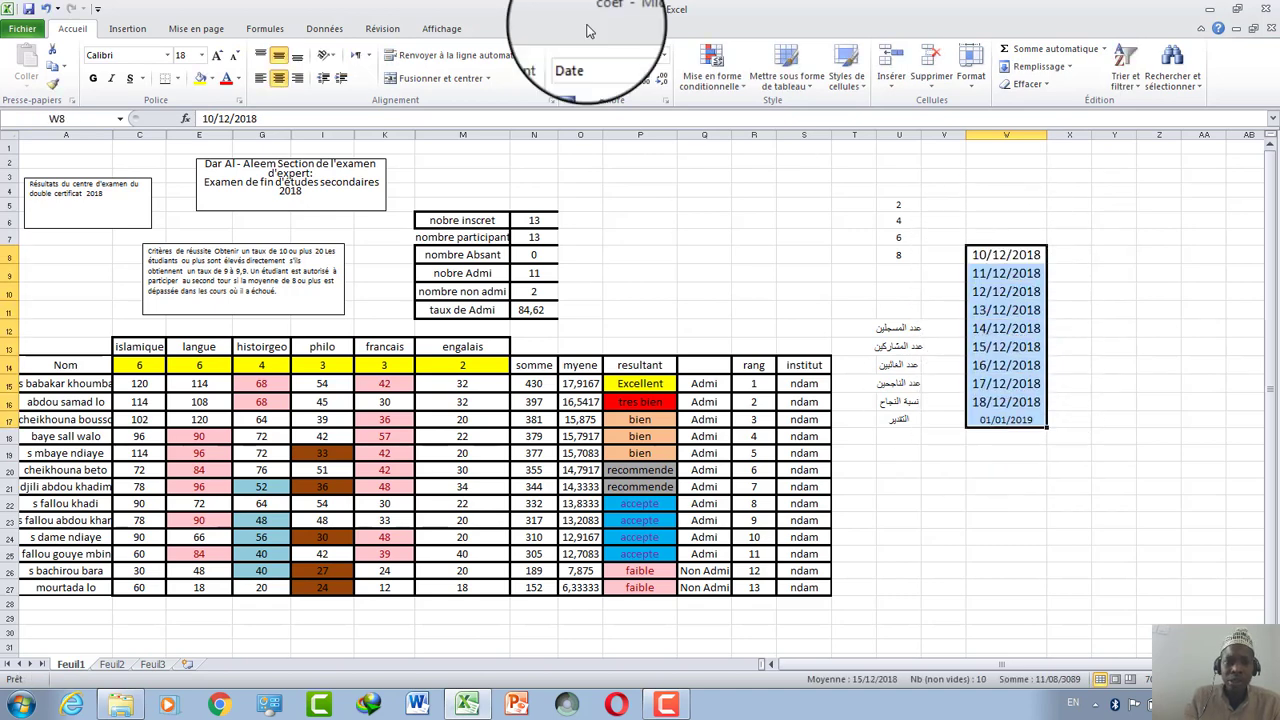
{"action": "left_click", "coordinate": [712, 70]}
{"action": "mouse_move", "coordinate": [790, 112]}
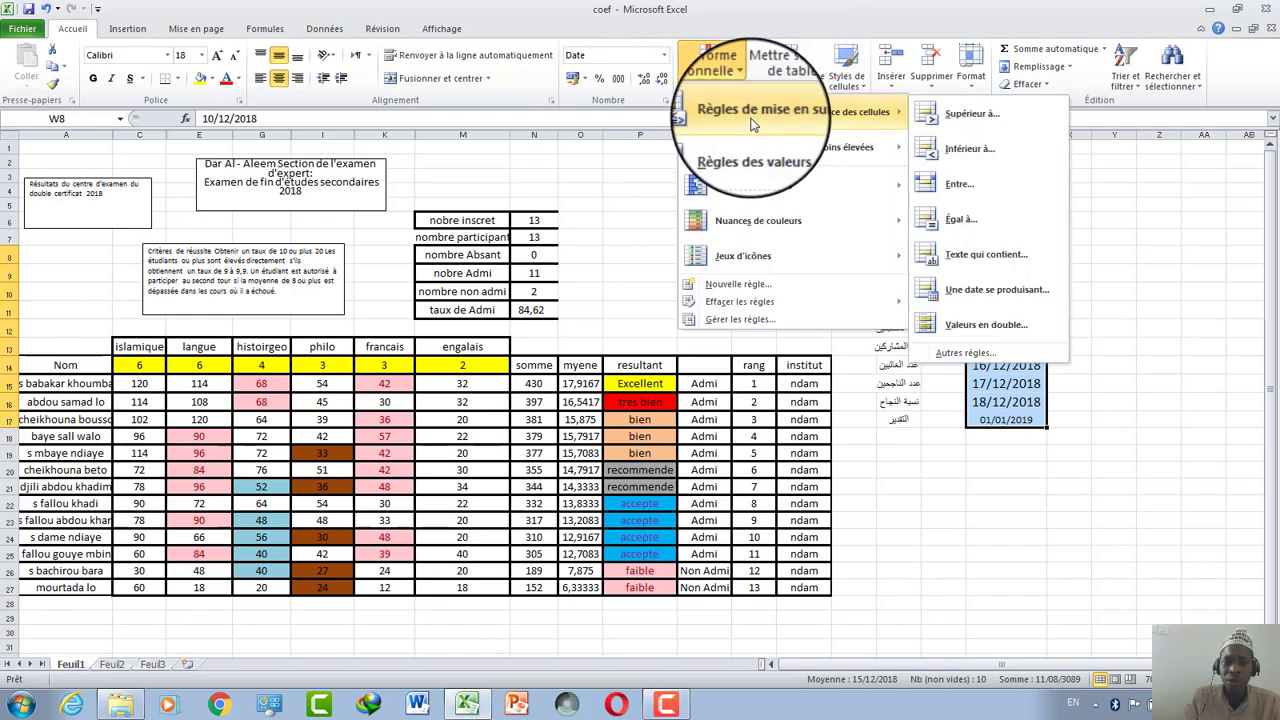
{"action": "left_click", "coordinate": [985, 324]}
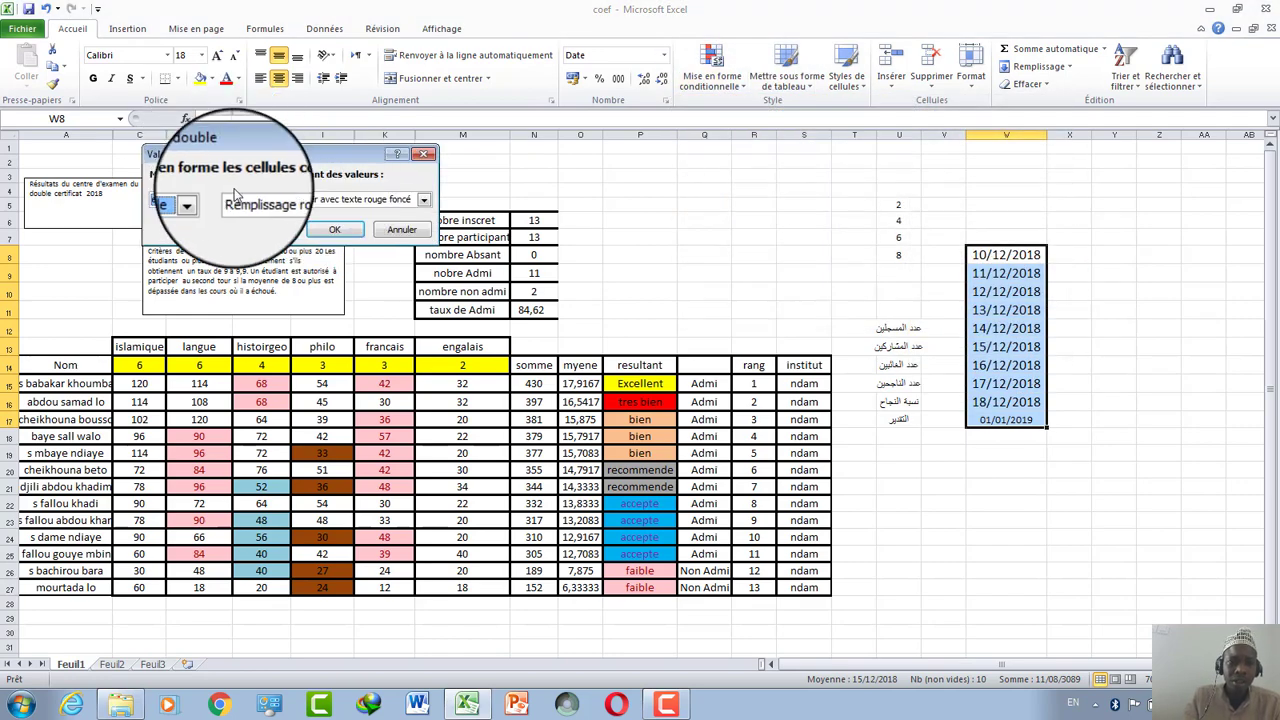
{"action": "left_click", "coordinate": [202, 200]}
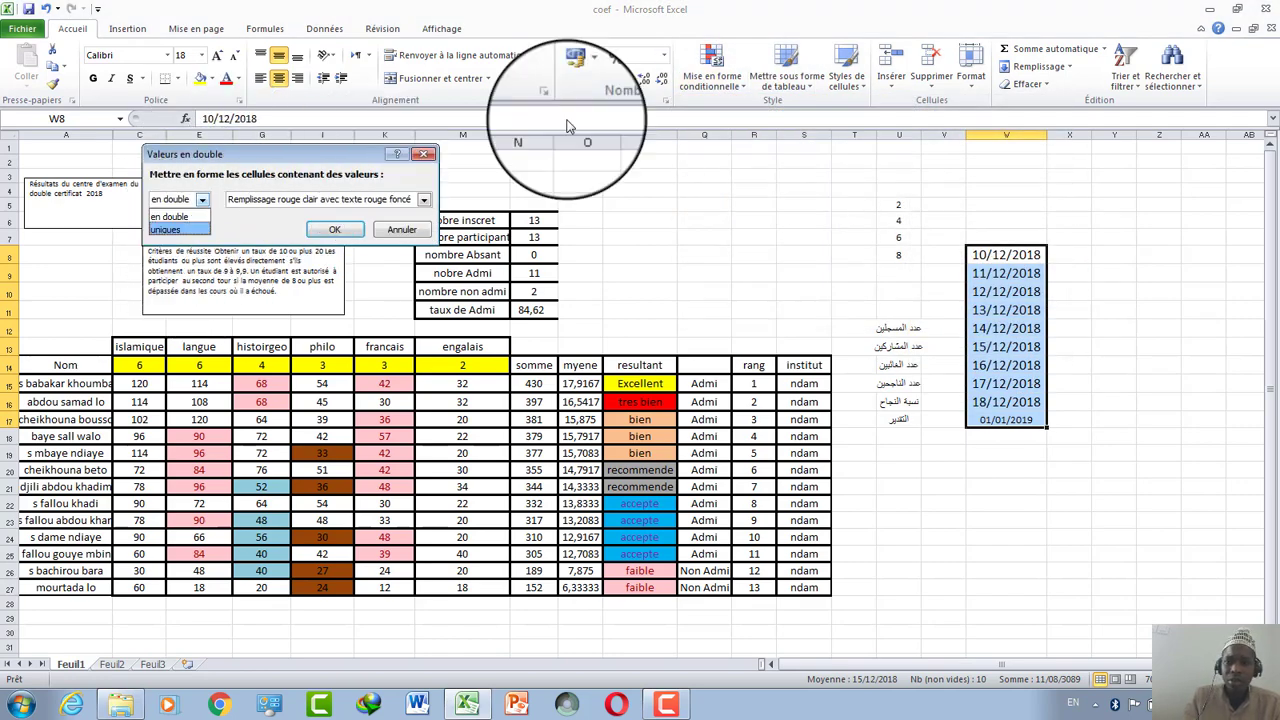
{"action": "left_click", "coordinate": [422, 155]}
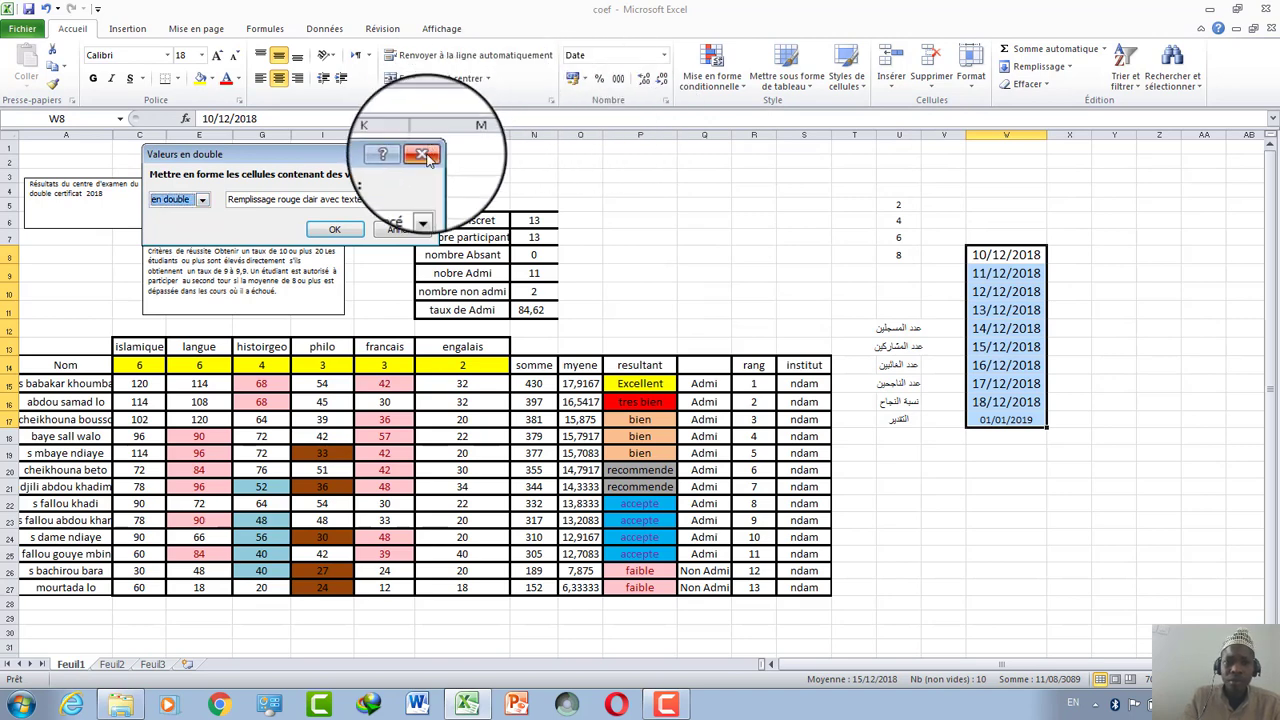
{"action": "left_click", "coordinate": [427, 157]}
{"action": "left_click", "coordinate": [710, 80]}
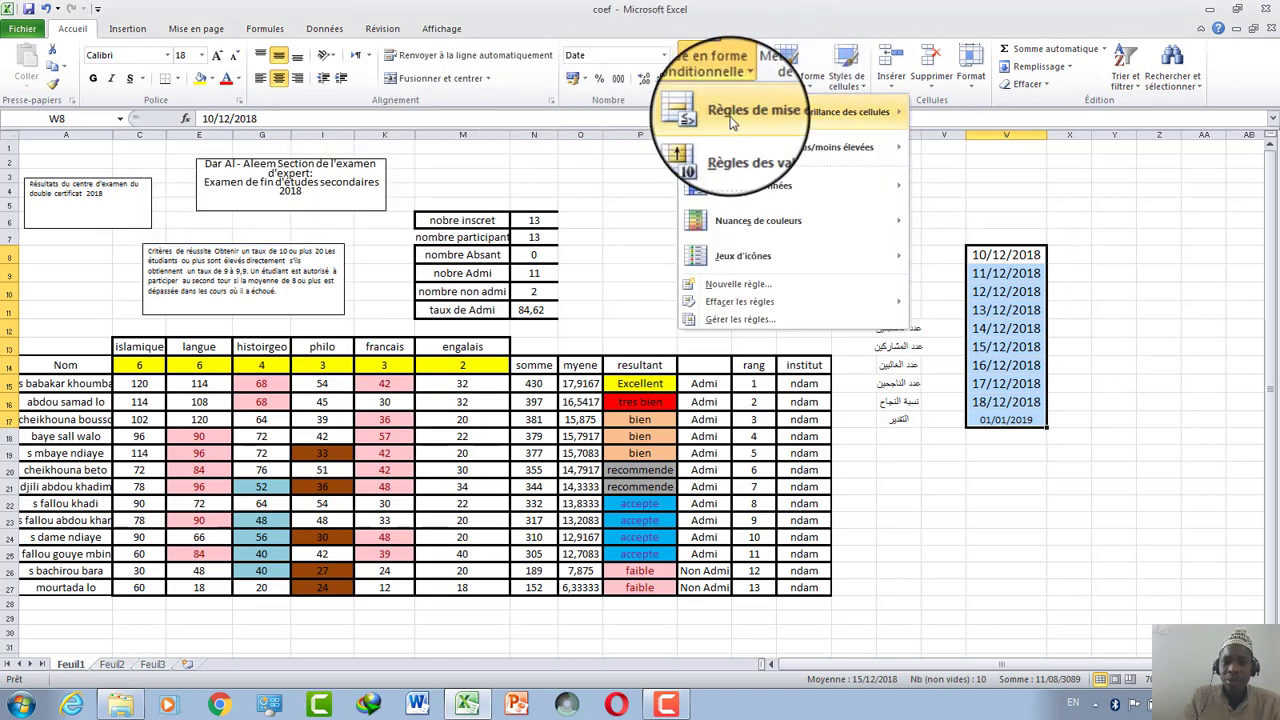
{"action": "mouse_move", "coordinate": [801, 112]}
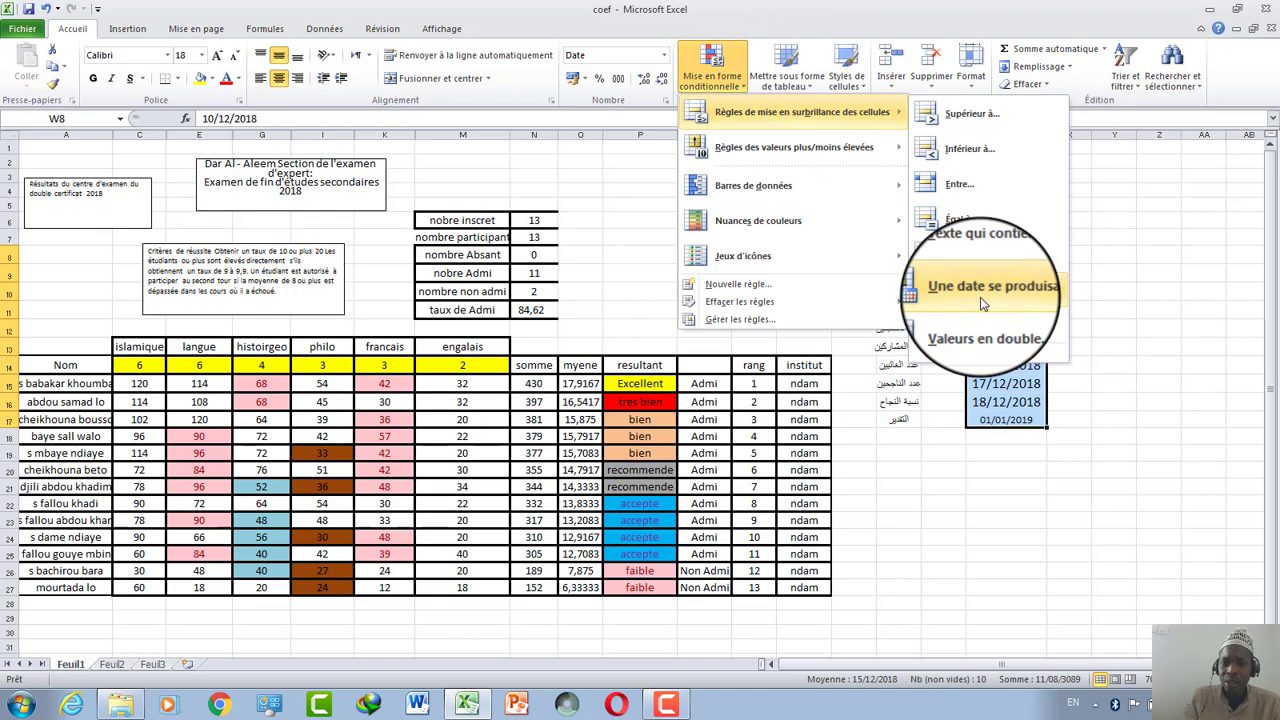
Step: Preview a 'Le mois prochain' date rule flagging 01/01/2019, then close it without applying
{"action": "left_click", "coordinate": [980, 297]}
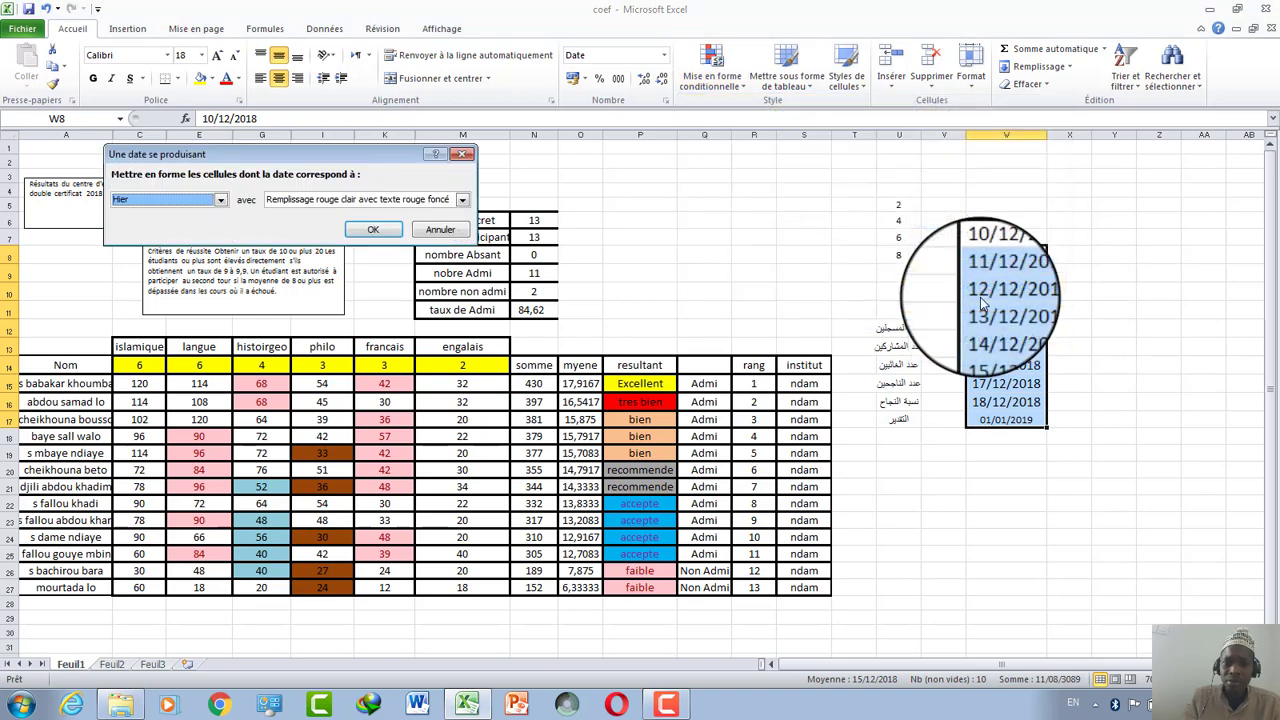
{"action": "left_click", "coordinate": [221, 200]}
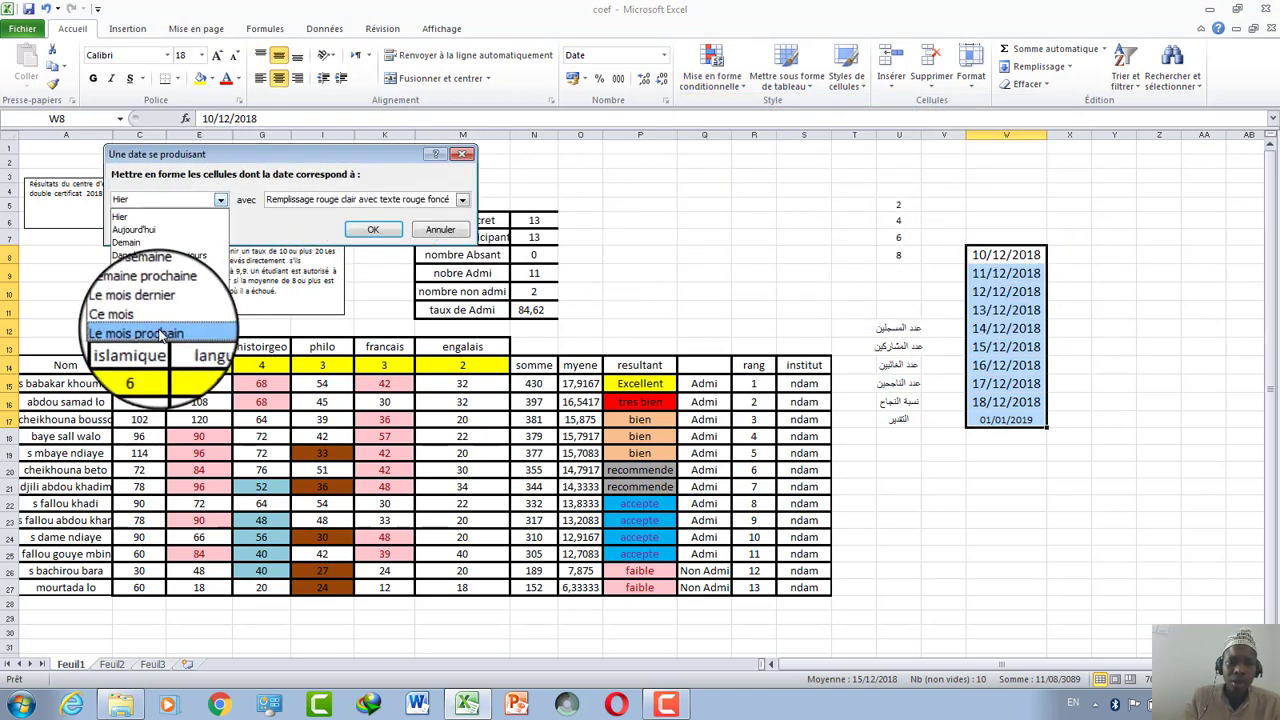
{"action": "left_click", "coordinate": [160, 335]}
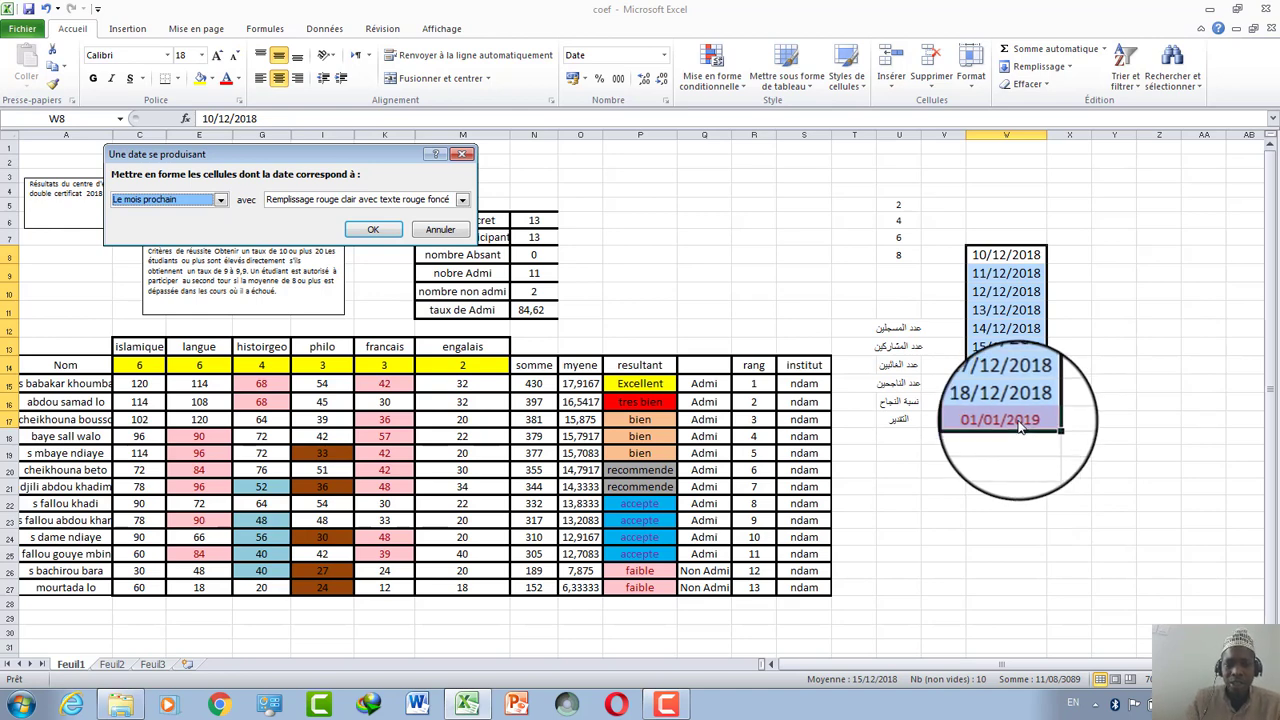
{"action": "left_click", "coordinate": [463, 154]}
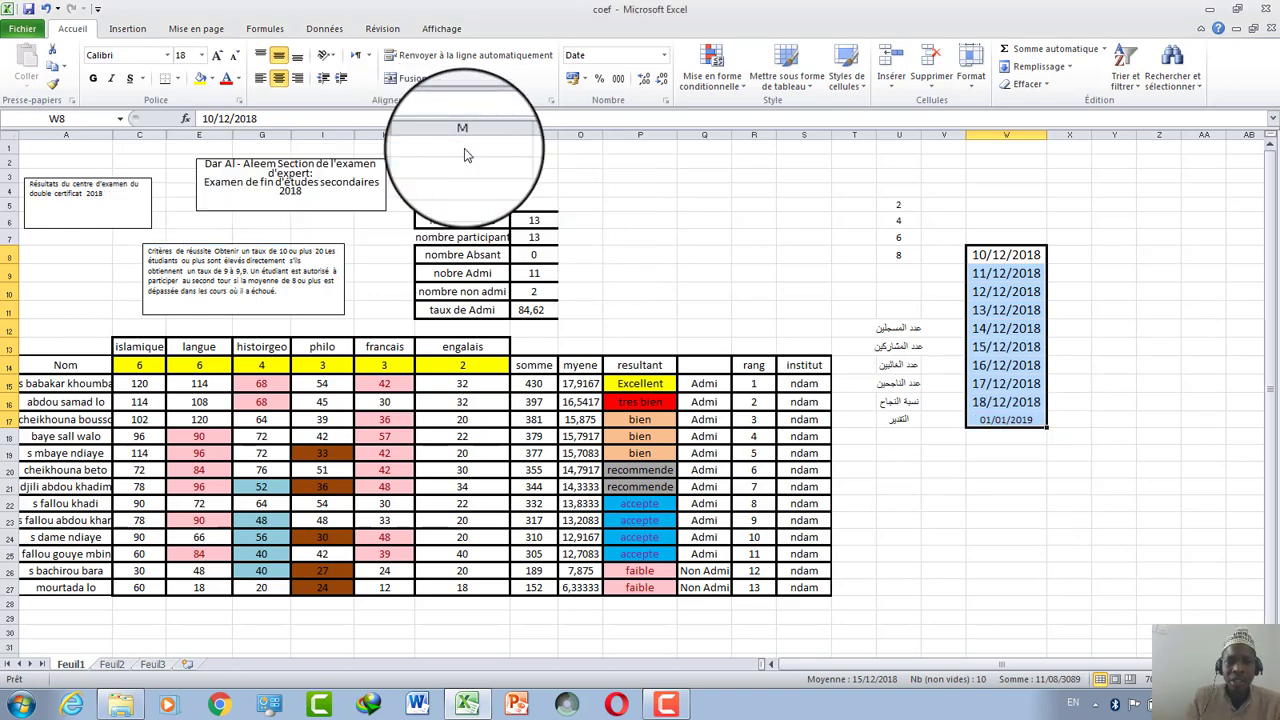
{"action": "left_click", "coordinate": [912, 322]}
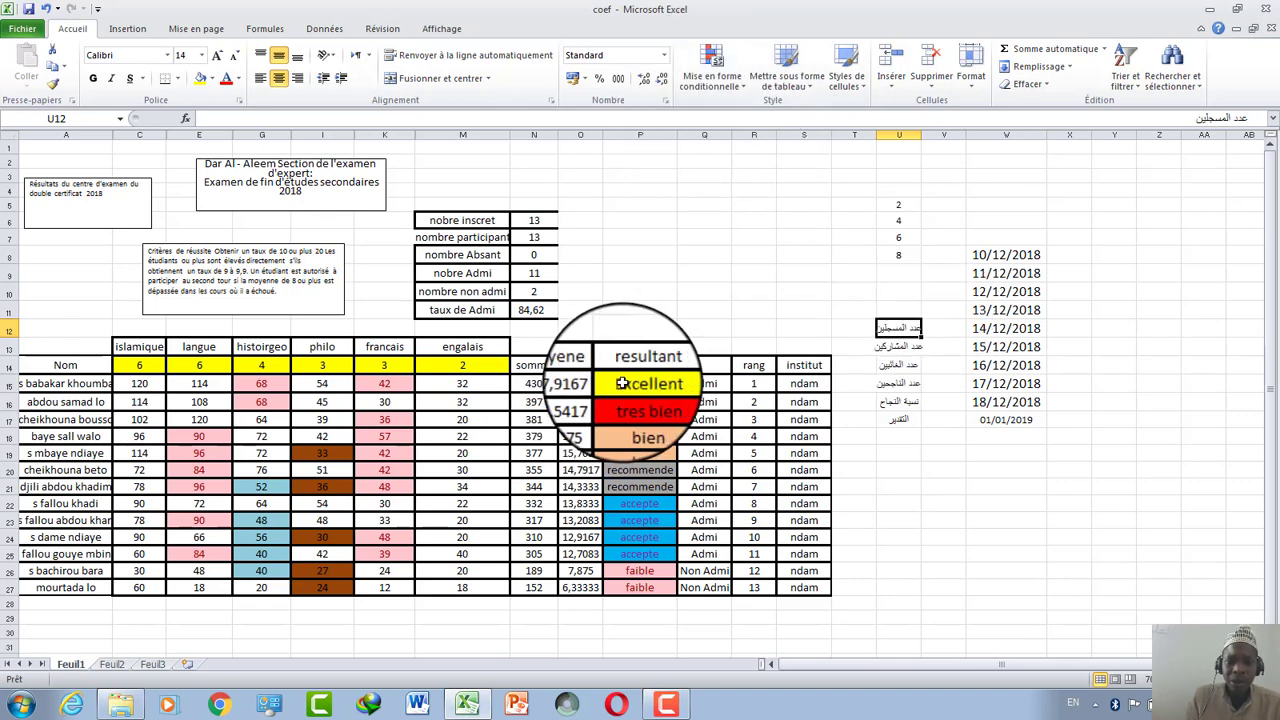
{"action": "left_click_drag", "start_coordinate": [622, 383], "coordinate": [616, 587]}
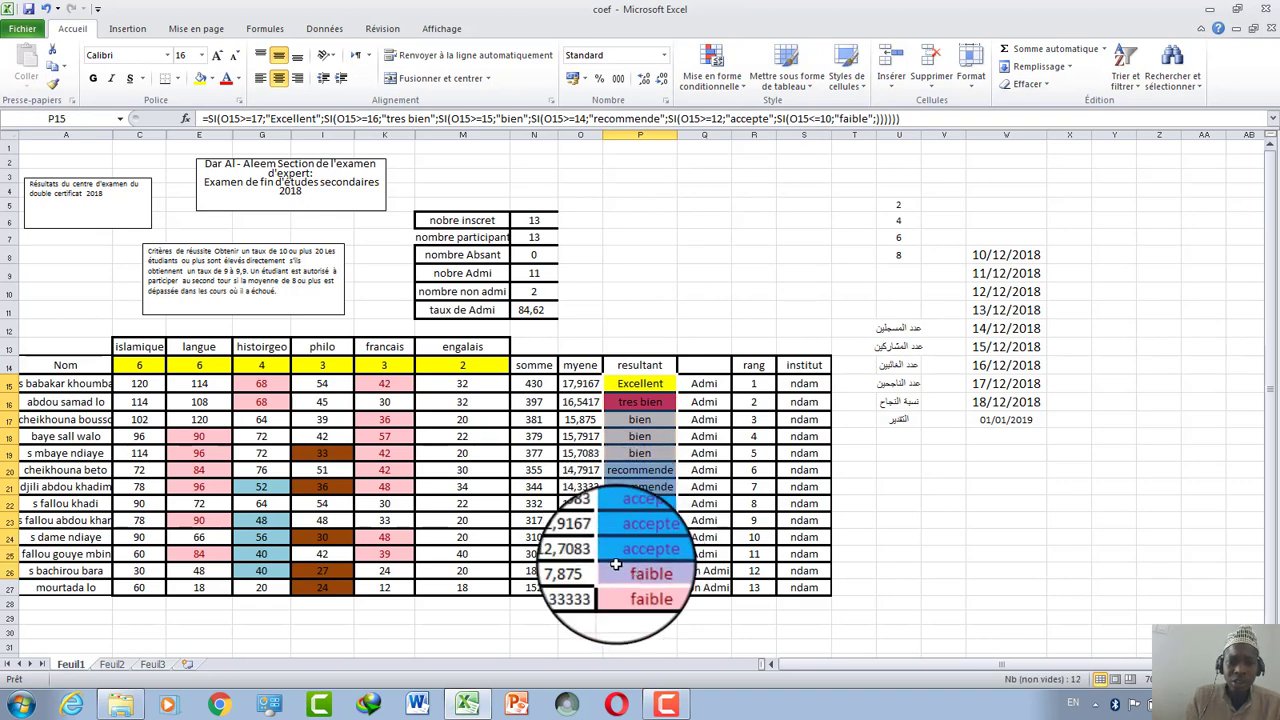
{"action": "left_click_drag", "start_coordinate": [580, 383], "coordinate": [578, 588]}
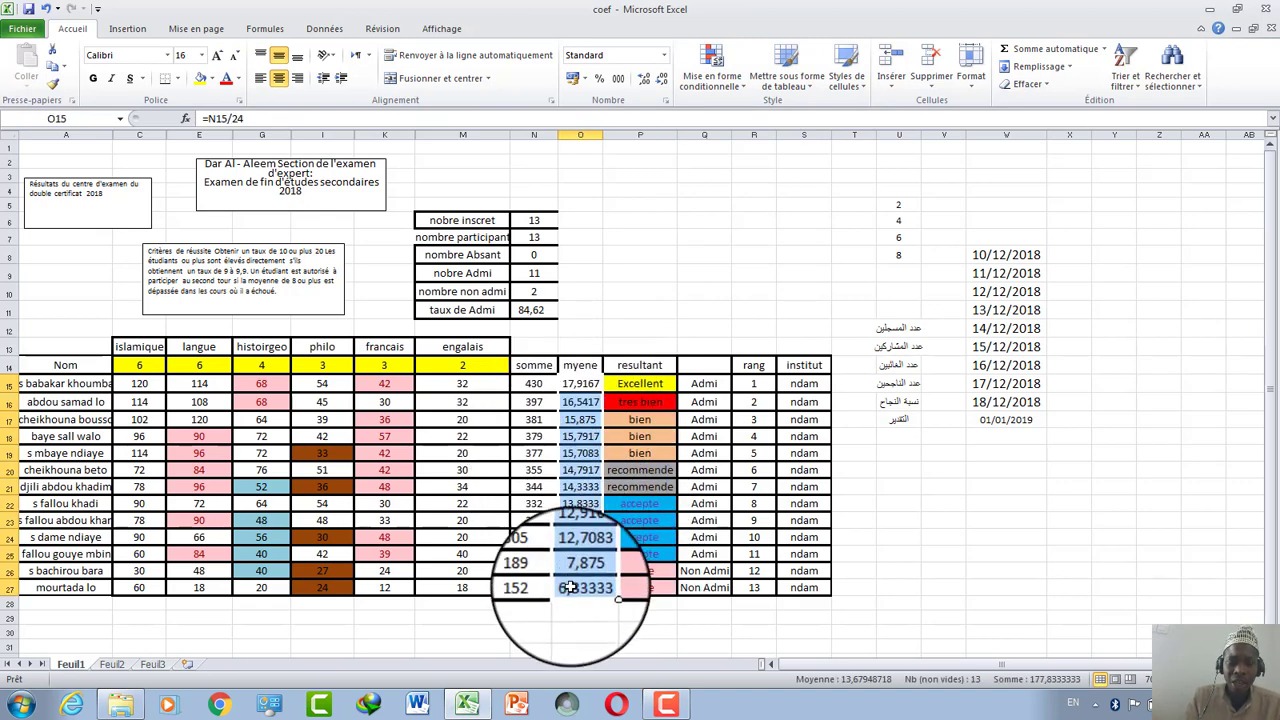
{"action": "left_click", "coordinate": [792, 82]}
{"action": "left_click", "coordinate": [740, 76]}
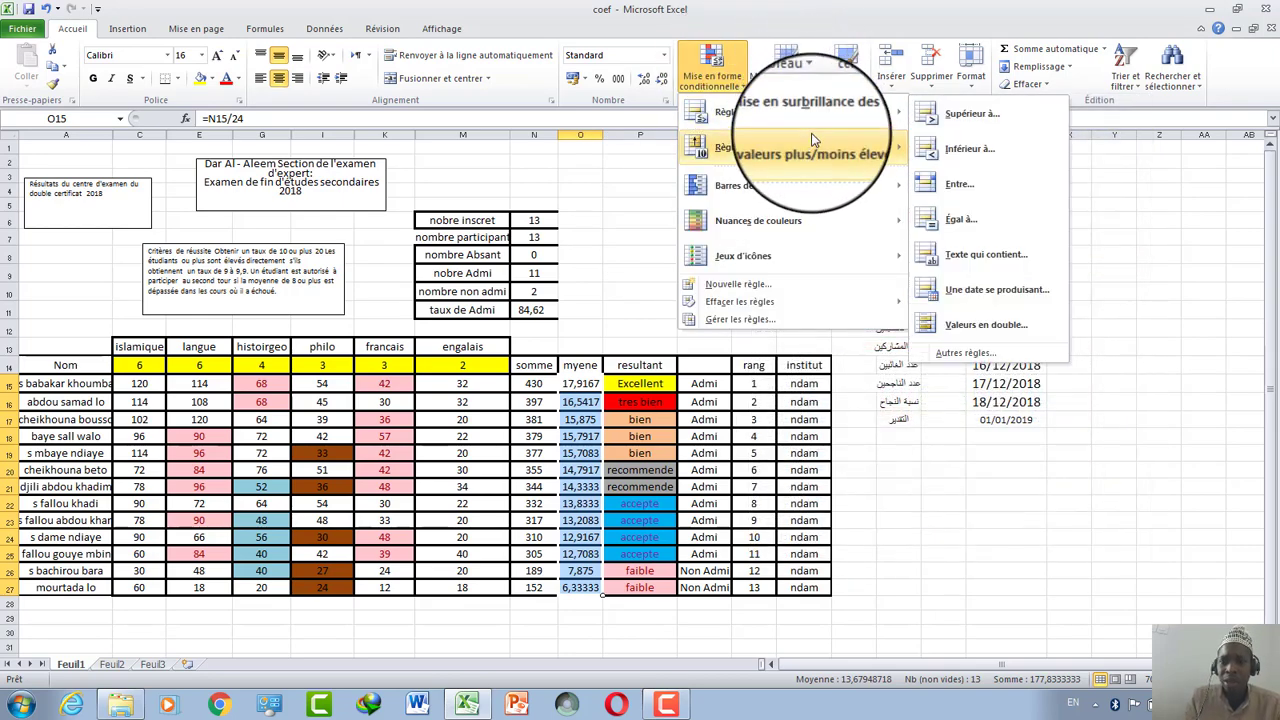
{"action": "mouse_move", "coordinate": [794, 147]}
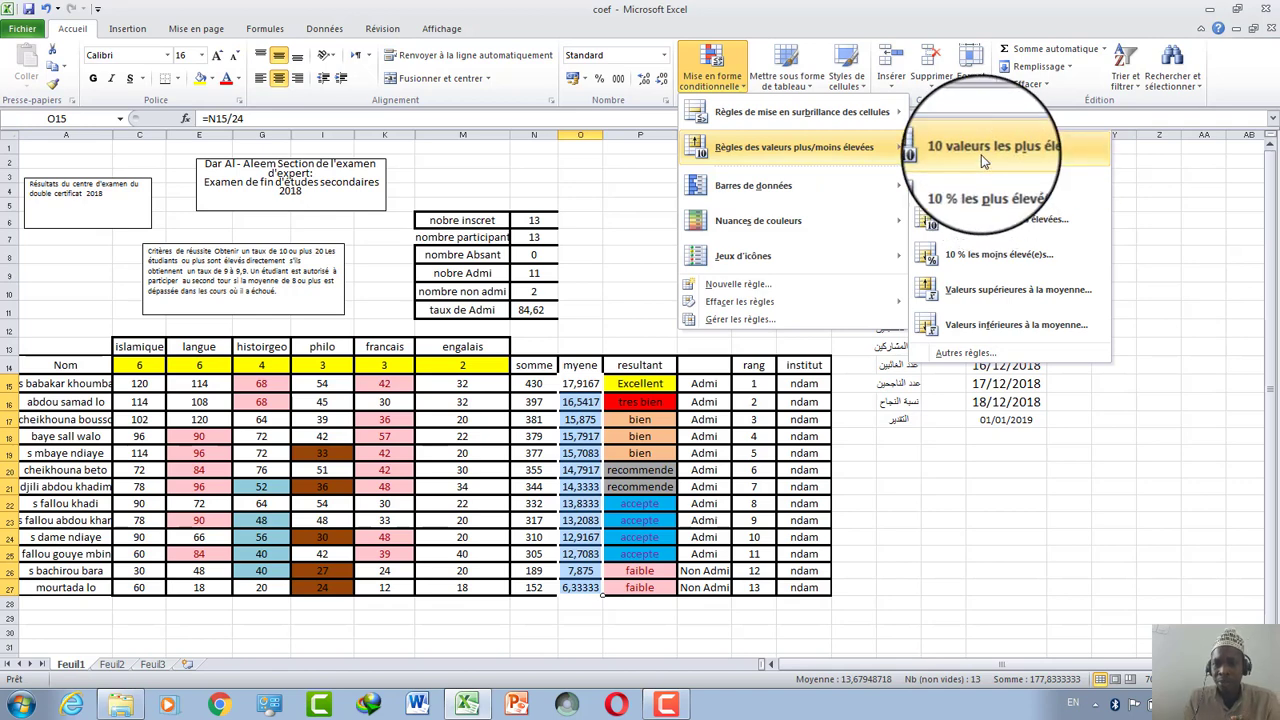
{"action": "left_click", "coordinate": [983, 162]}
{"action": "type", "text": "4"}
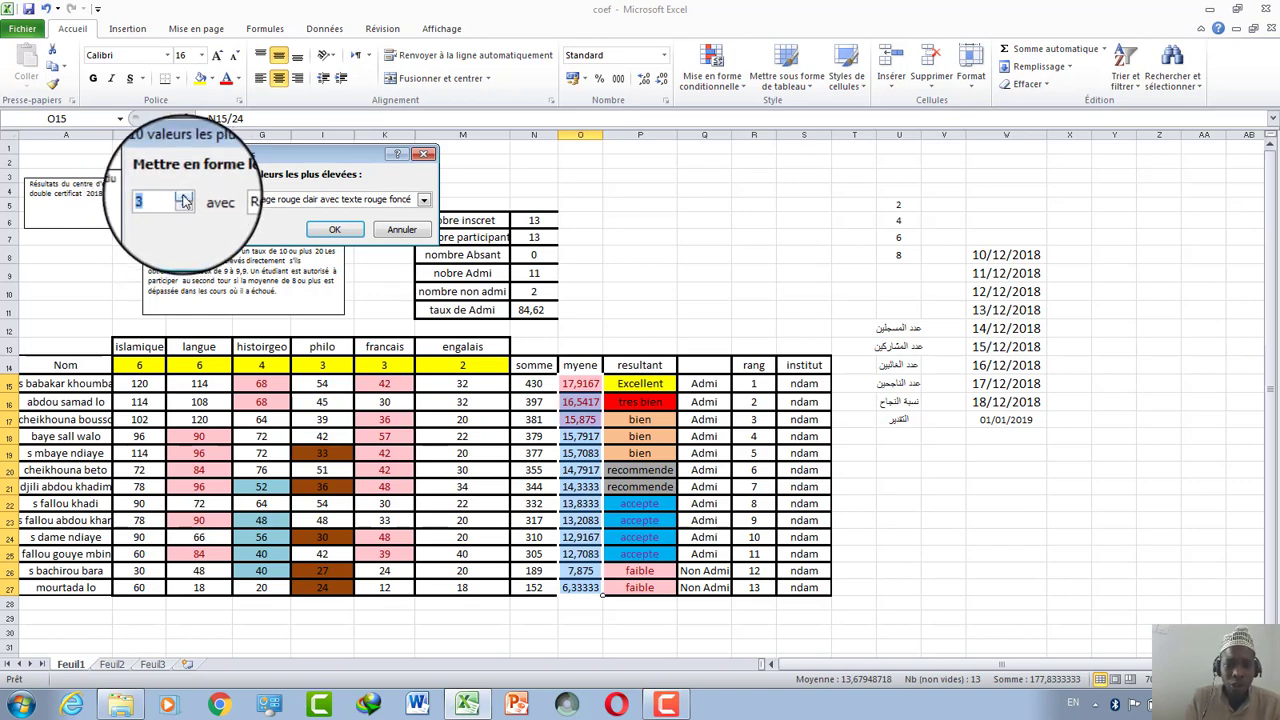
{"action": "left_click", "coordinate": [425, 153]}
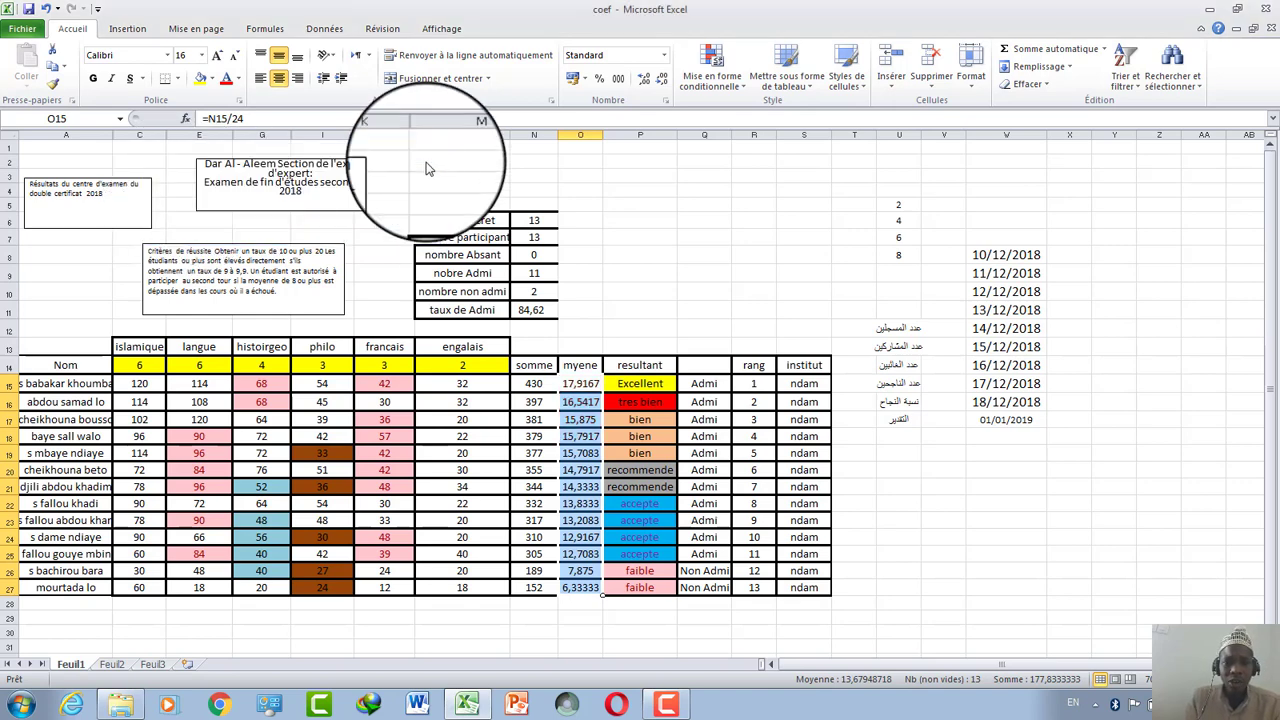
{"action": "left_click", "coordinate": [712, 78]}
{"action": "mouse_move", "coordinate": [794, 147]}
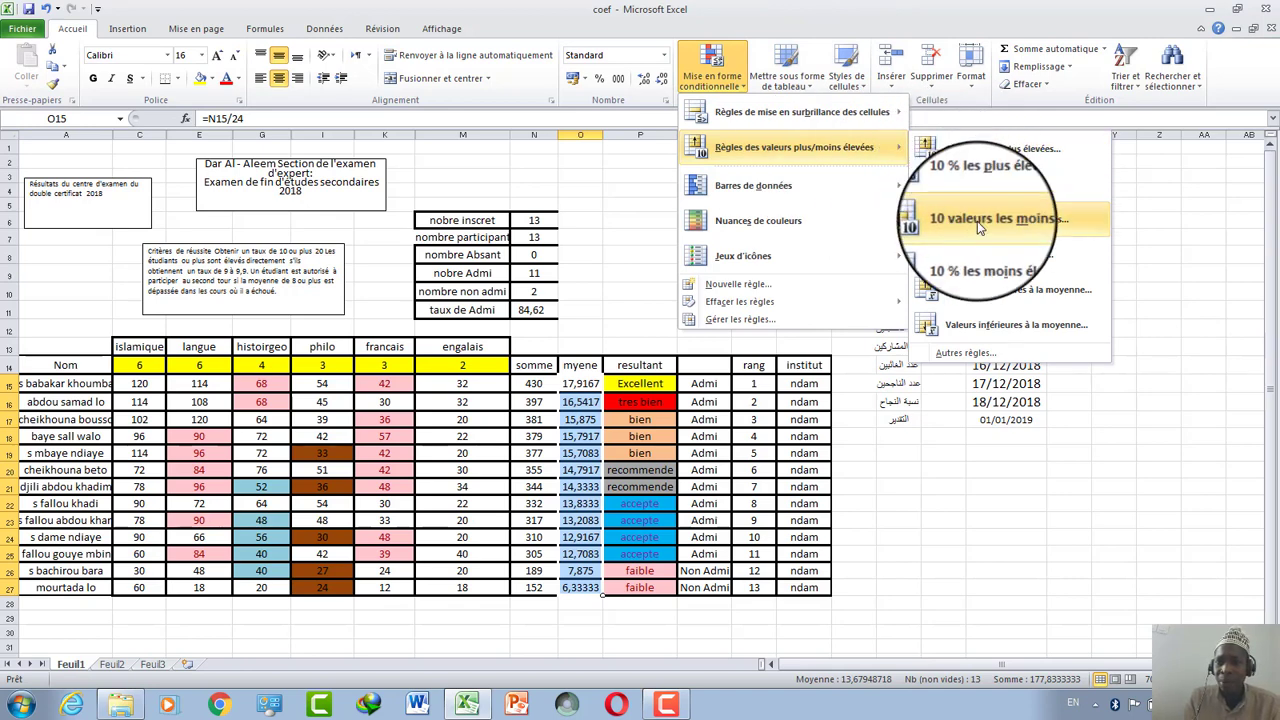
{"action": "left_click", "coordinate": [1012, 303]}
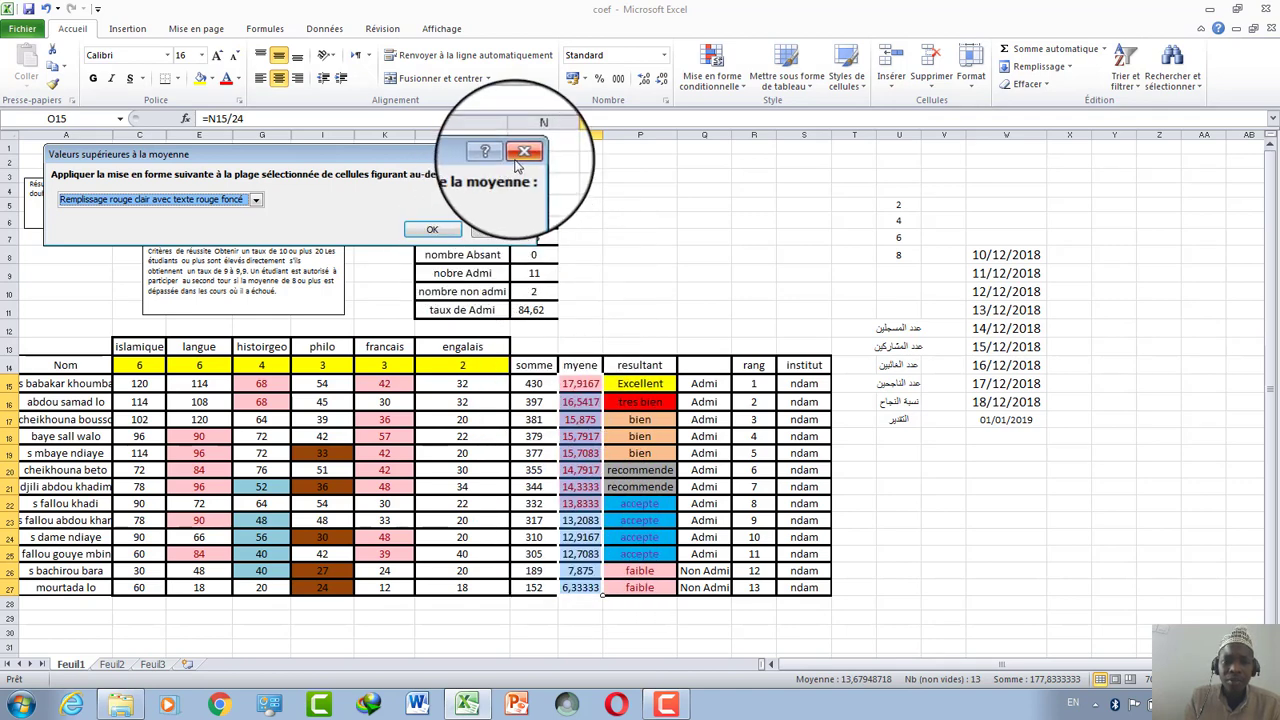
{"action": "left_click", "coordinate": [508, 150]}
{"action": "left_click", "coordinate": [708, 75]}
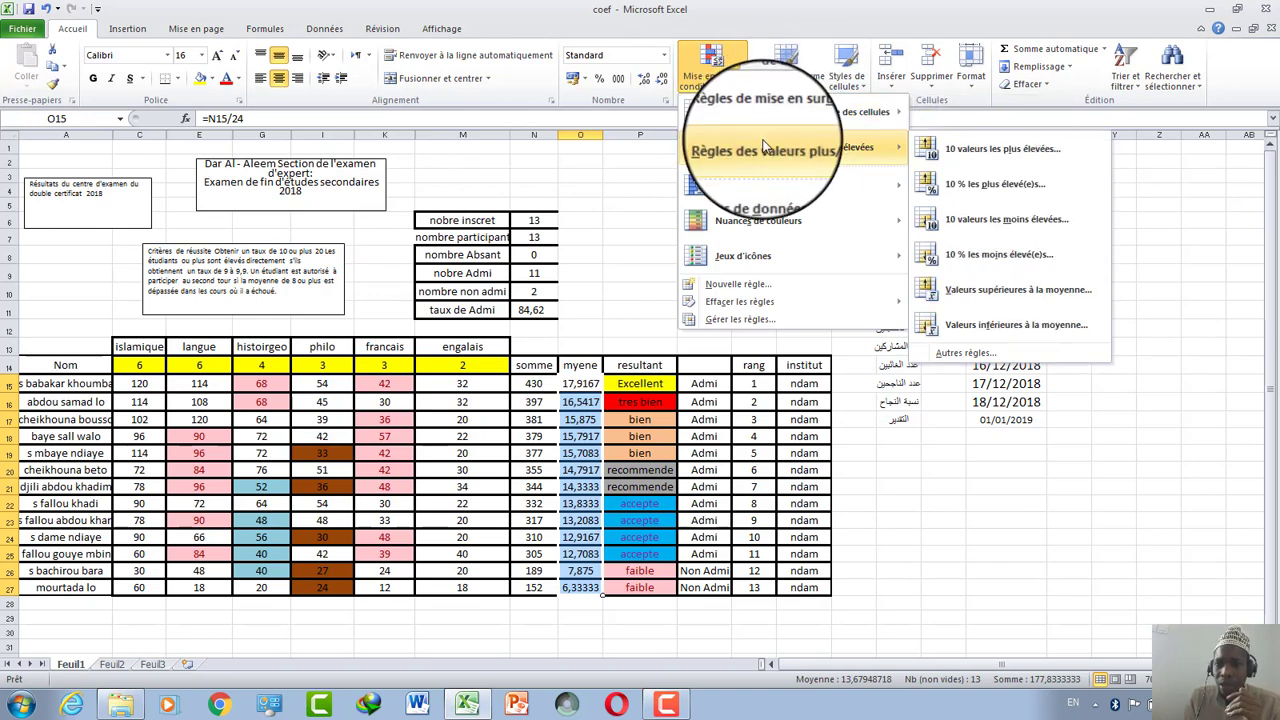
{"action": "left_click", "coordinate": [1066, 326]}
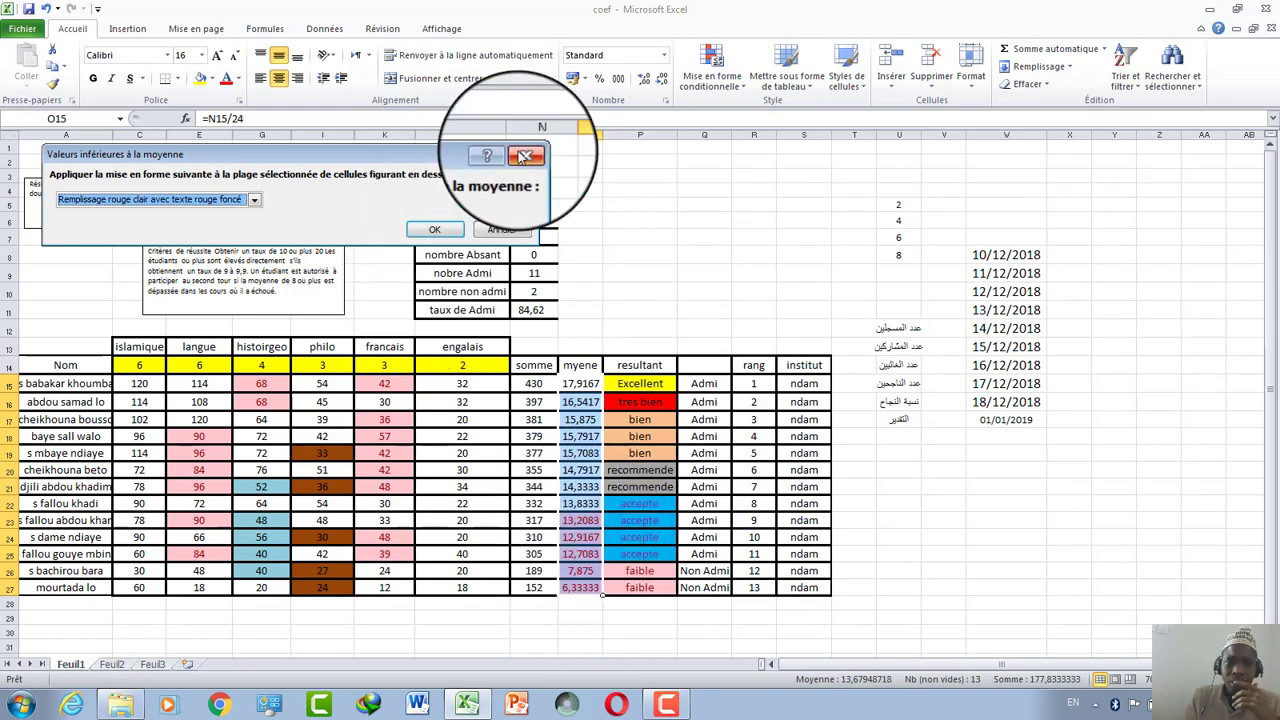
{"action": "left_click", "coordinate": [524, 154]}
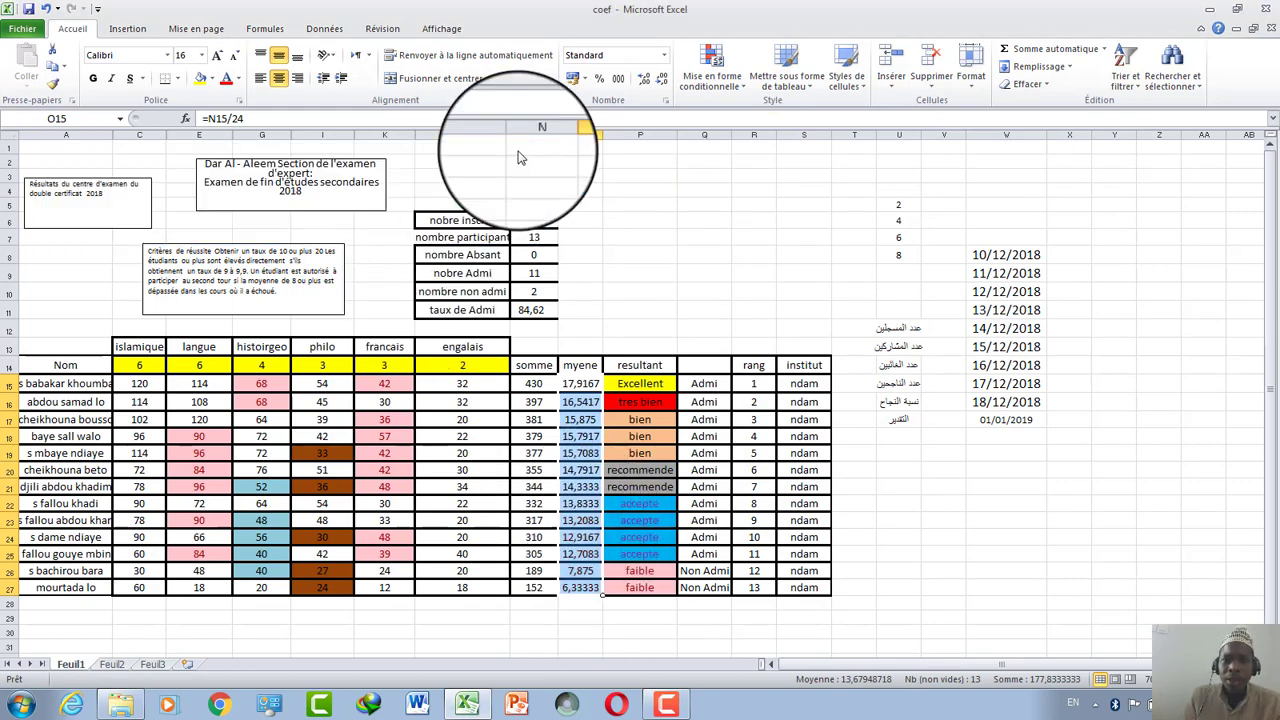
Step: Add solid-fill blue data bars to the myene averages in O15:O27
{"action": "left_click", "coordinate": [712, 75]}
{"action": "mouse_move", "coordinate": [753, 185]}
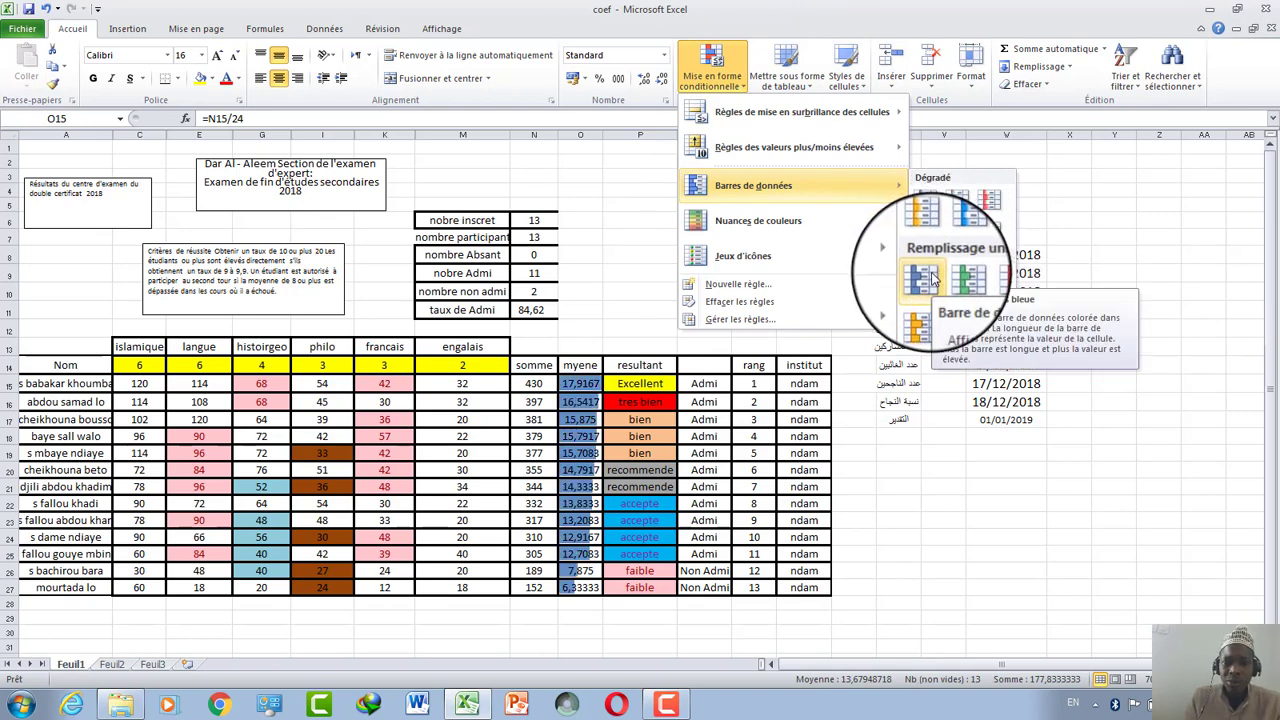
{"action": "left_click", "coordinate": [933, 279]}
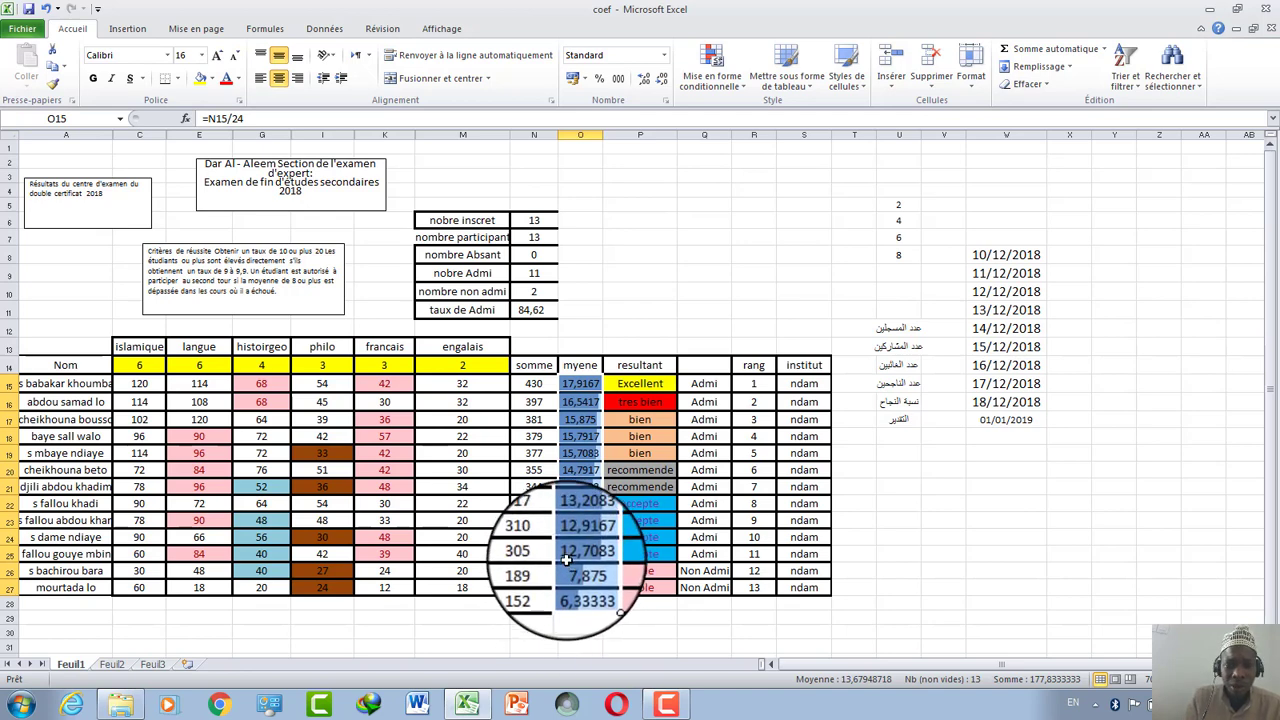
{"action": "left_click_drag", "start_coordinate": [580, 383], "coordinate": [580, 587]}
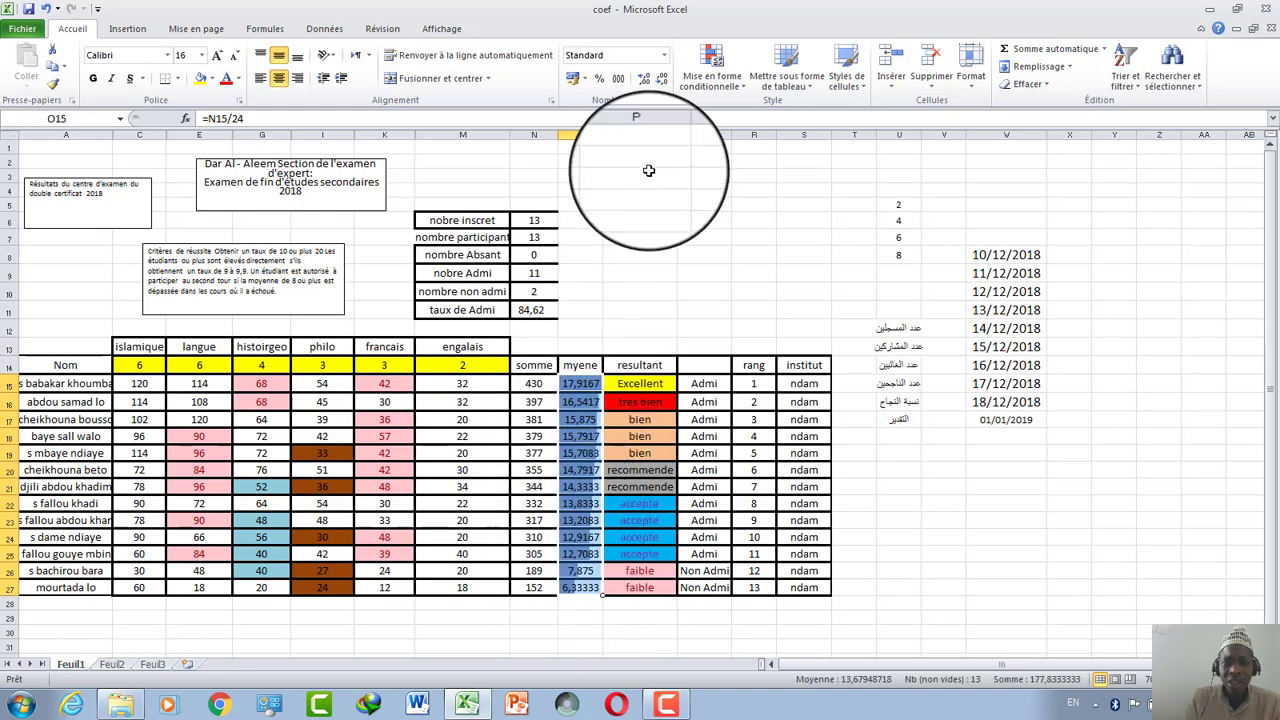
Step: Apply the three-arrow icon set to the myene averages, then replace it with signal bars
{"action": "left_click", "coordinate": [726, 72]}
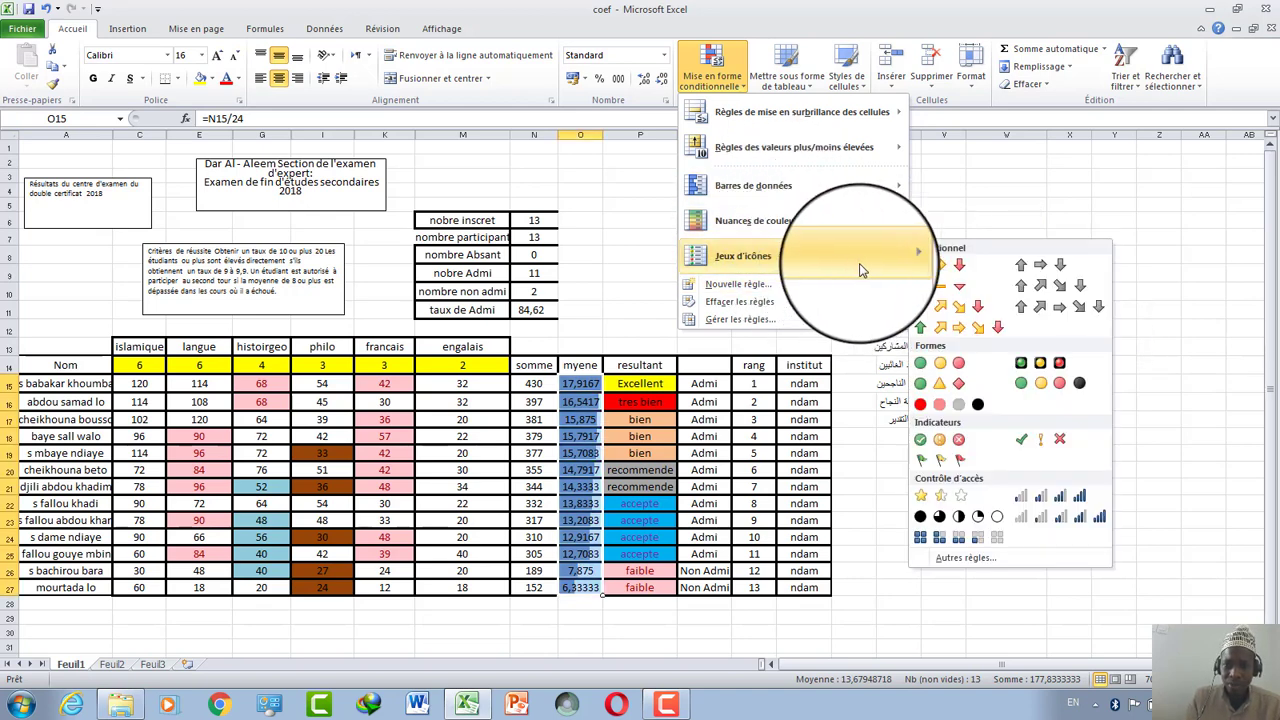
{"action": "mouse_move", "coordinate": [743, 256]}
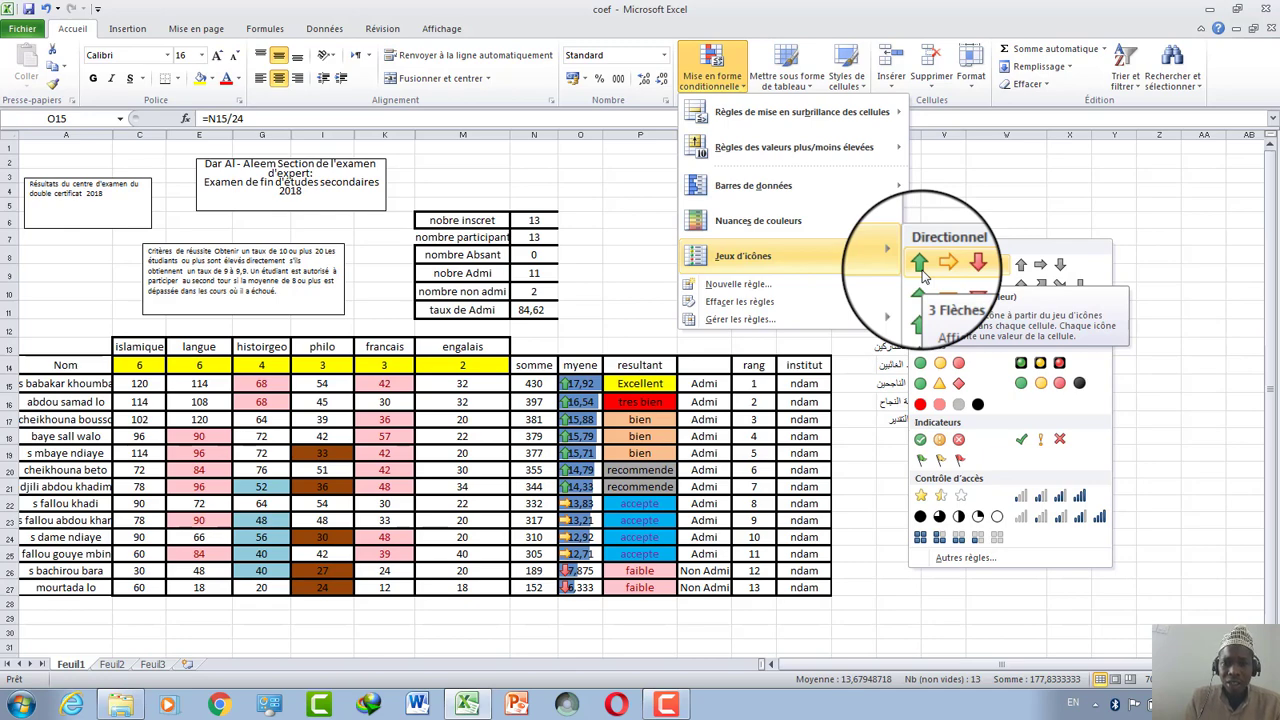
{"action": "left_click", "coordinate": [924, 272]}
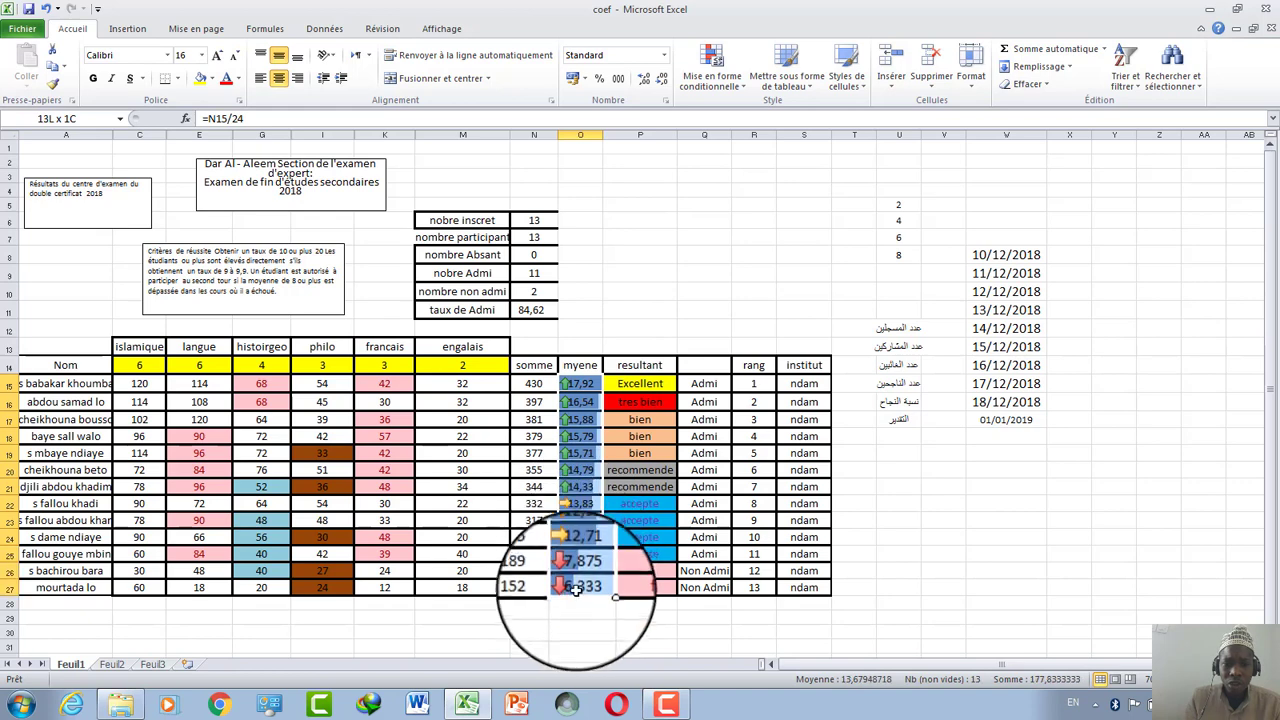
{"action": "left_click", "coordinate": [712, 68]}
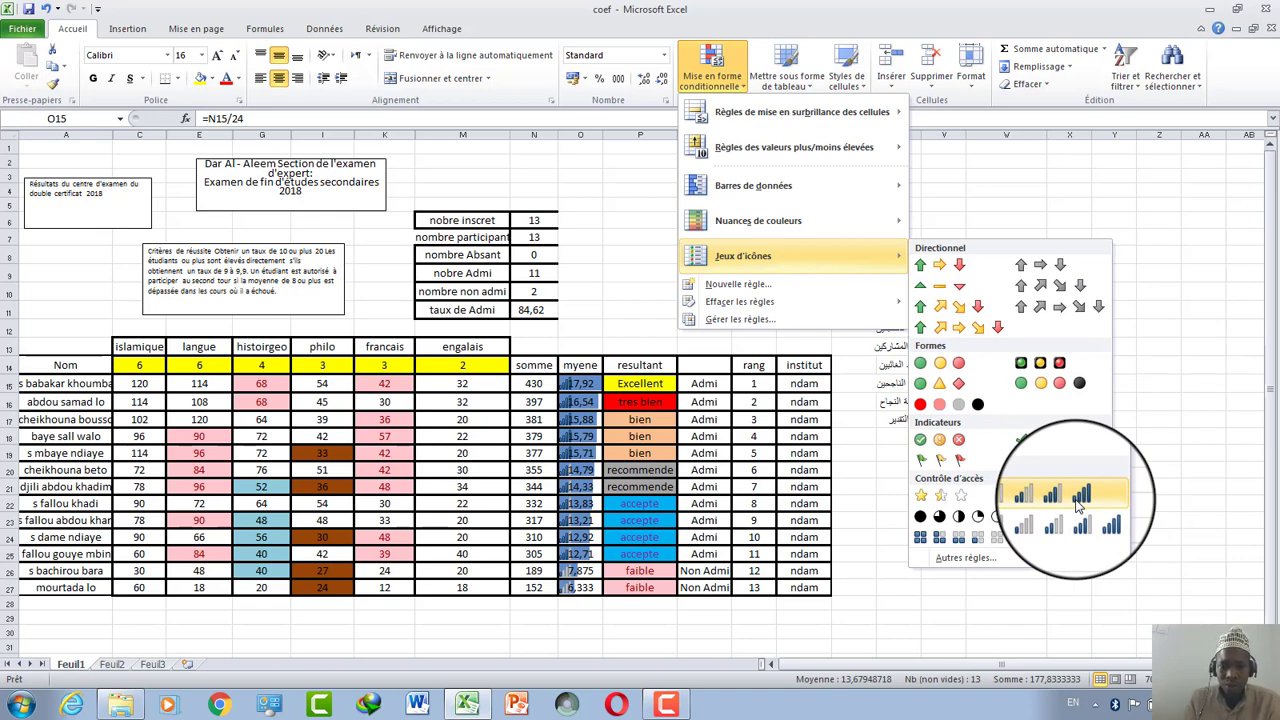
{"action": "left_click", "coordinate": [1078, 505]}
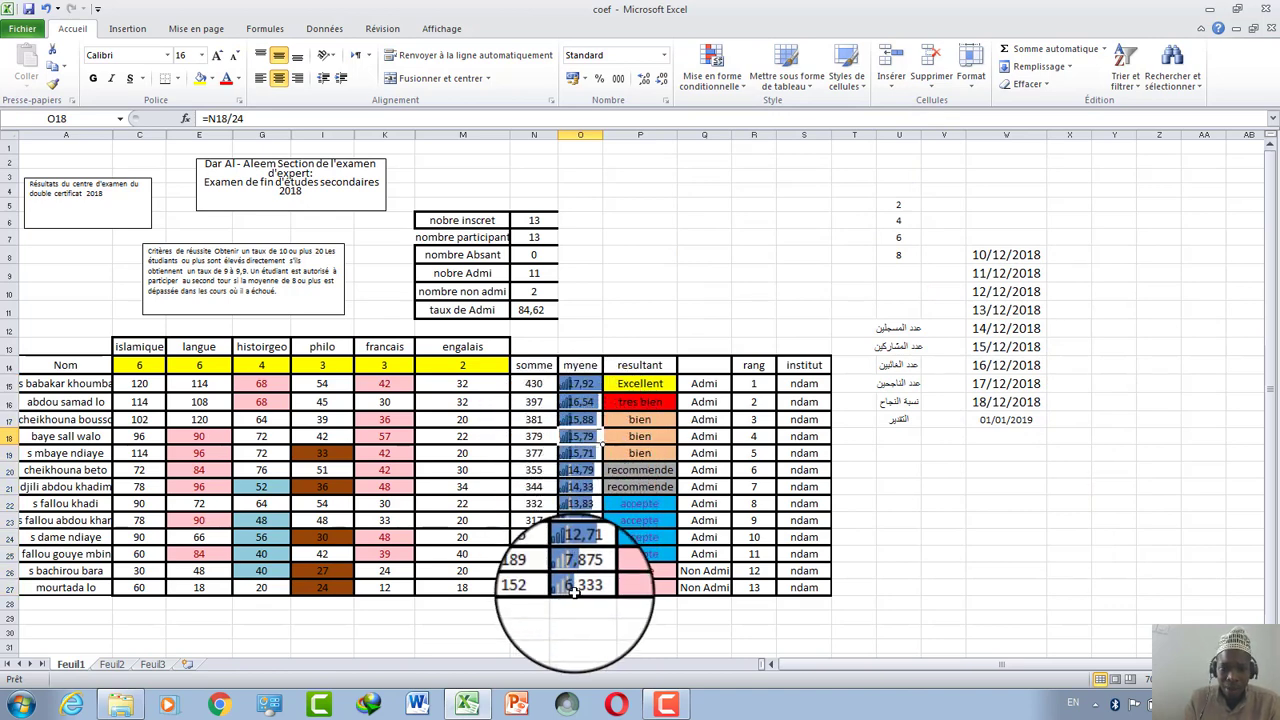
{"action": "left_click_drag", "start_coordinate": [575, 590], "coordinate": [580, 384]}
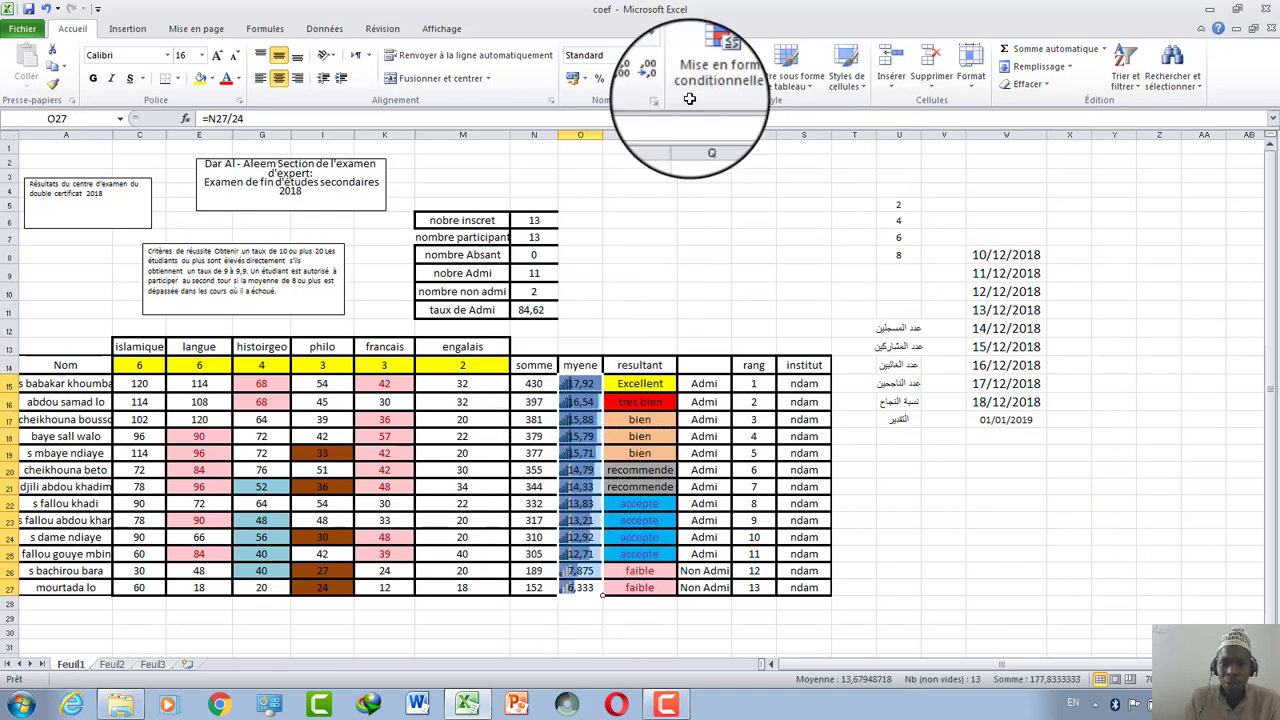
Step: Apply the '5 zones' icon set to the myene averages in O15:O27
{"action": "left_click", "coordinate": [711, 75]}
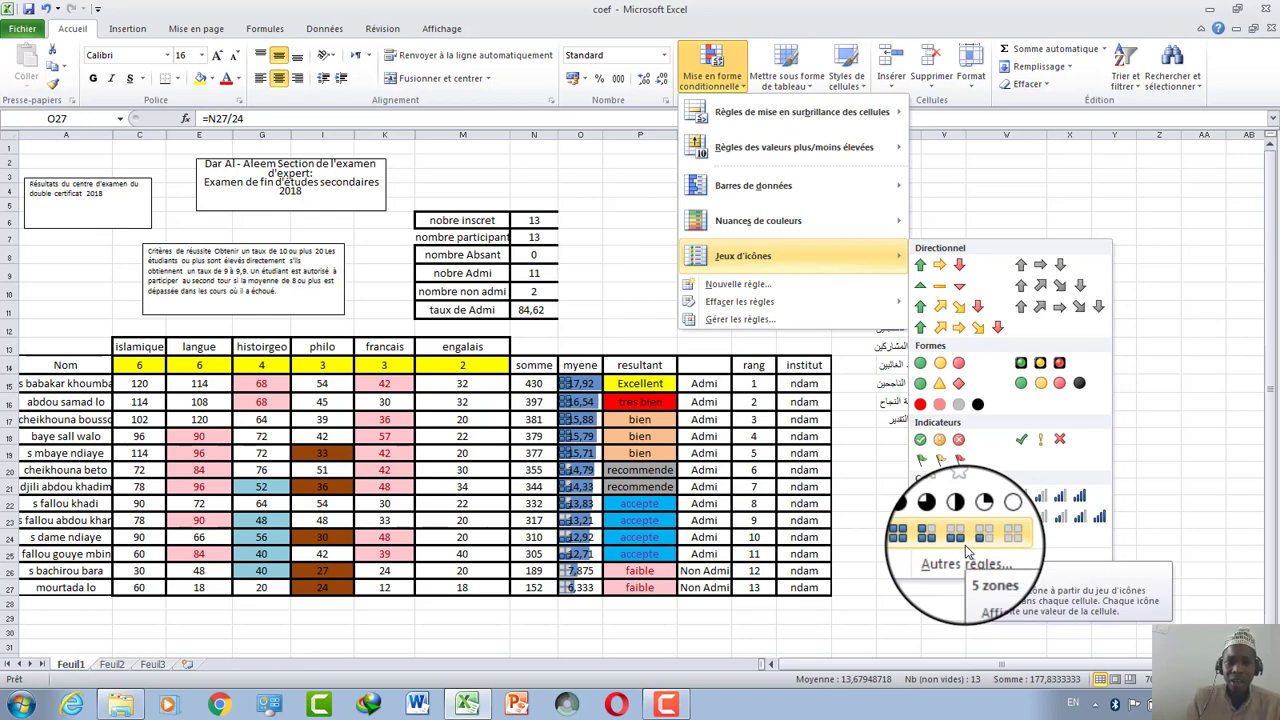
{"action": "left_click", "coordinate": [965, 545]}
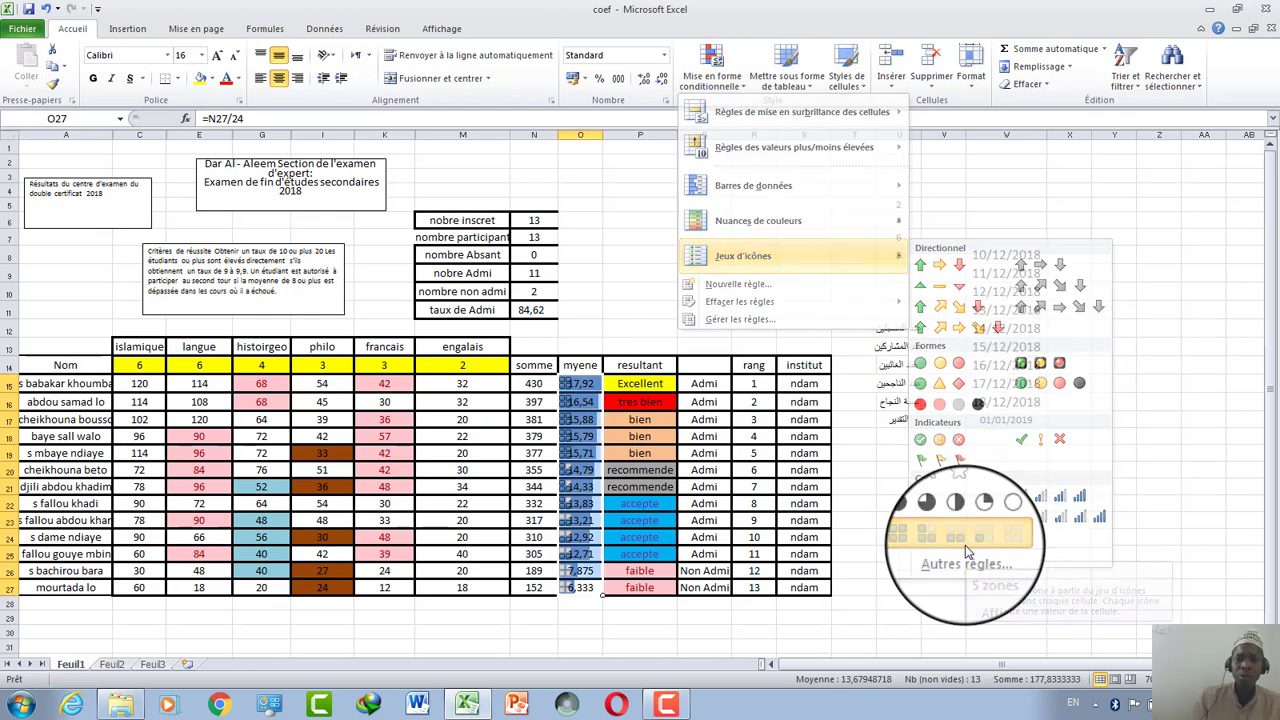
{"action": "left_click", "coordinate": [802, 430]}
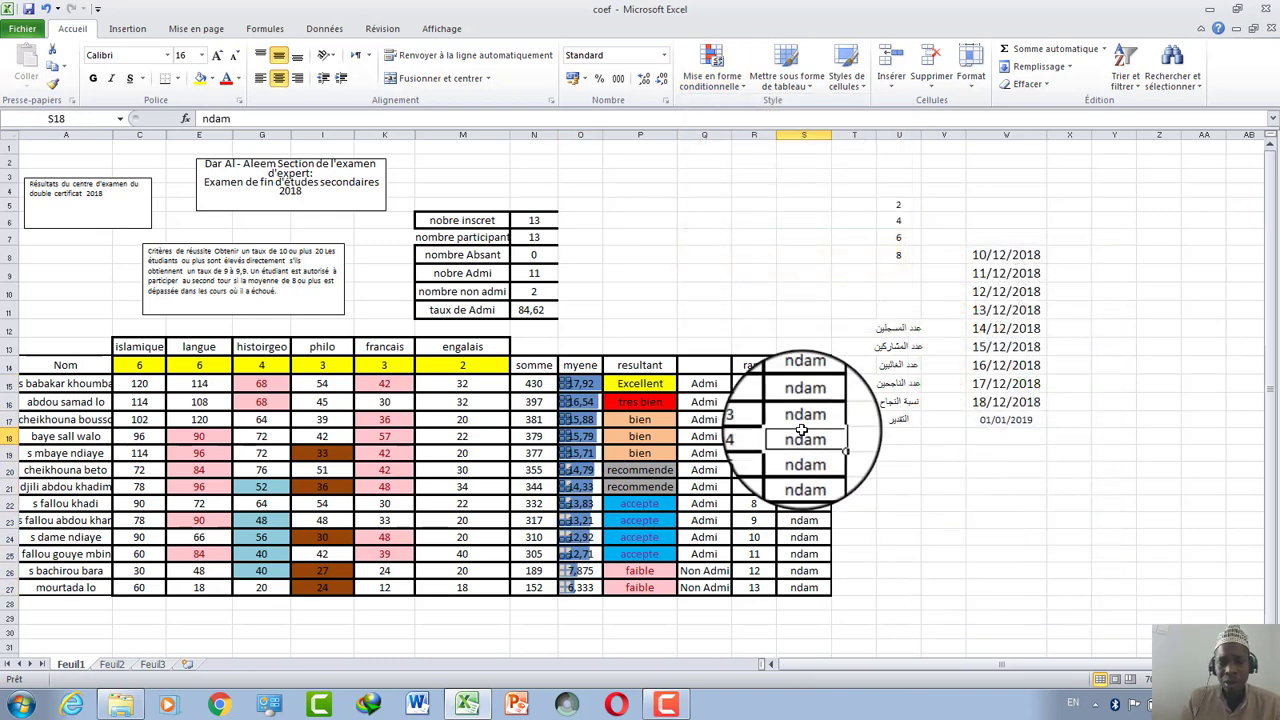
Step: Review the Mise en forme conditionnelle menu twice without applying another rule
{"action": "left_click", "coordinate": [720, 72]}
{"action": "mouse_move", "coordinate": [790, 147]}
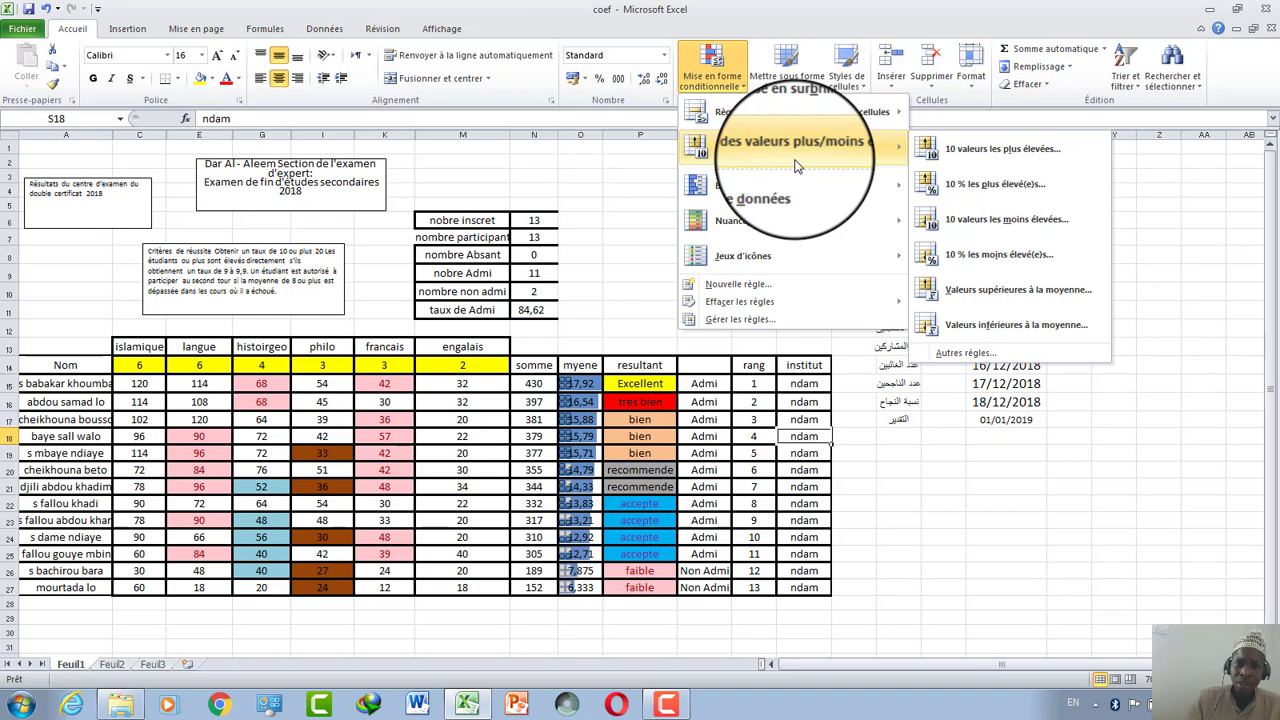
{"action": "left_click", "coordinate": [851, 345]}
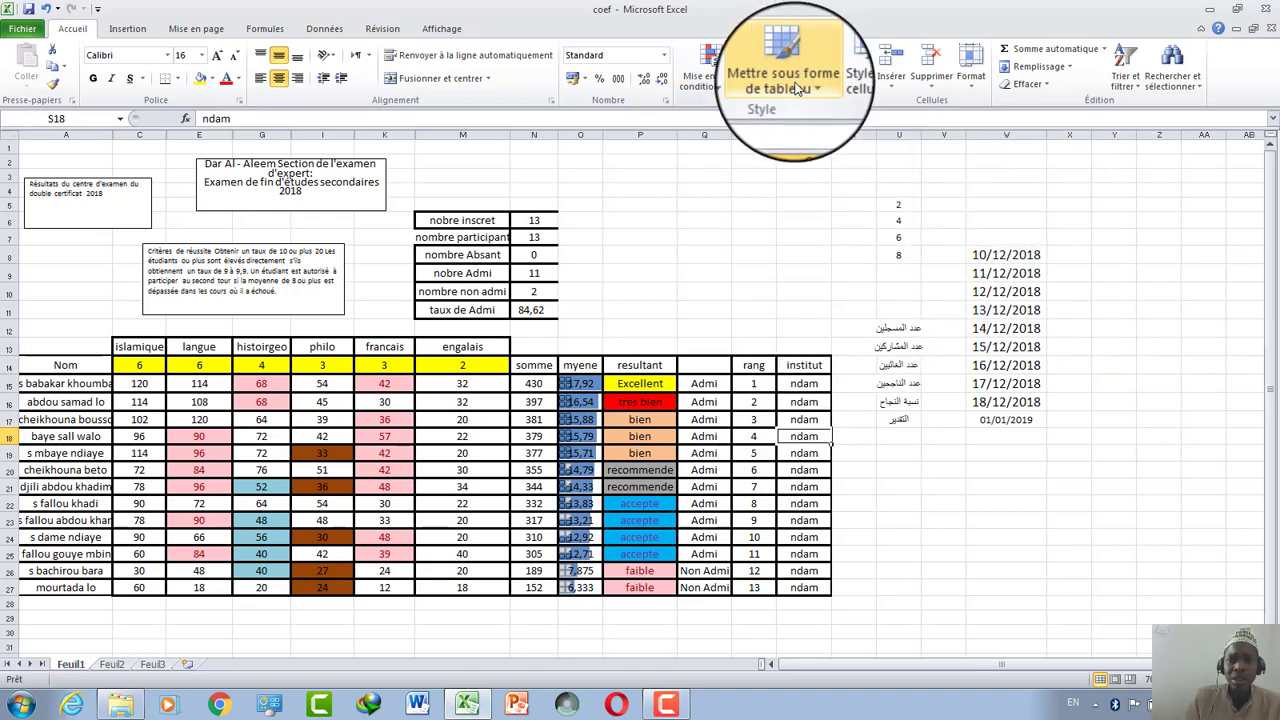
{"action": "left_click", "coordinate": [728, 90]}
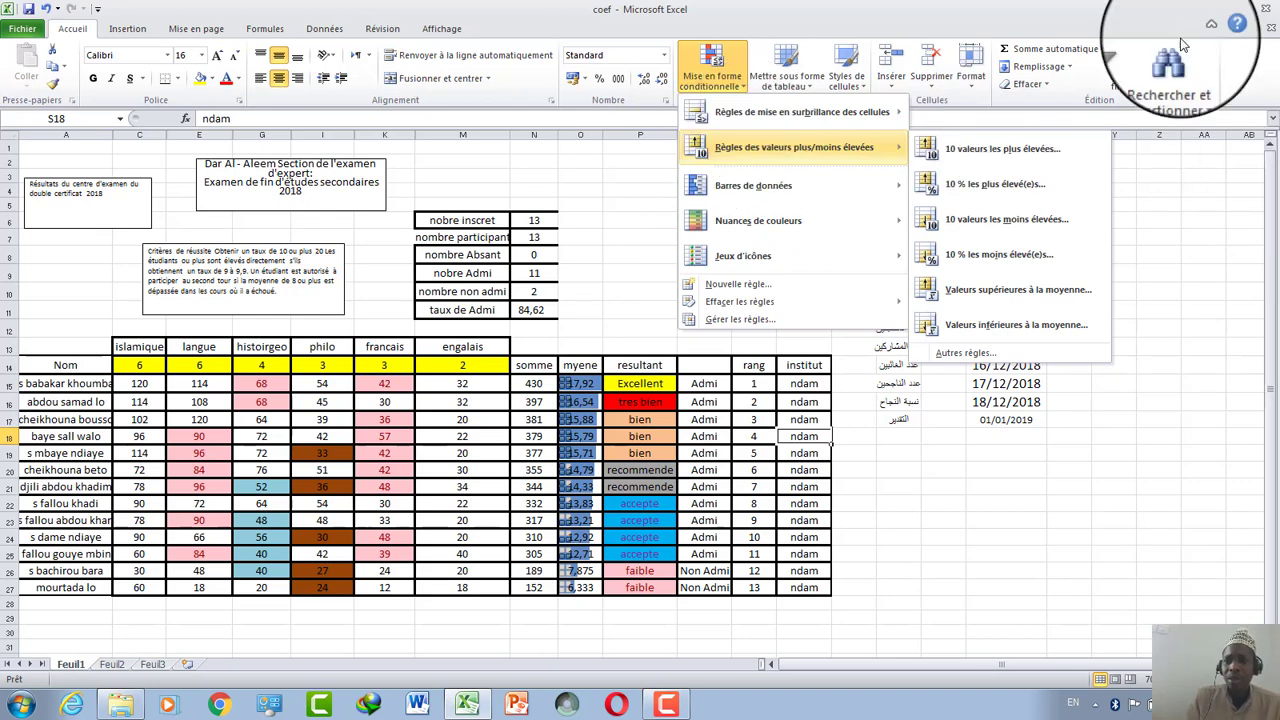
{"action": "left_click", "coordinate": [924, 424]}
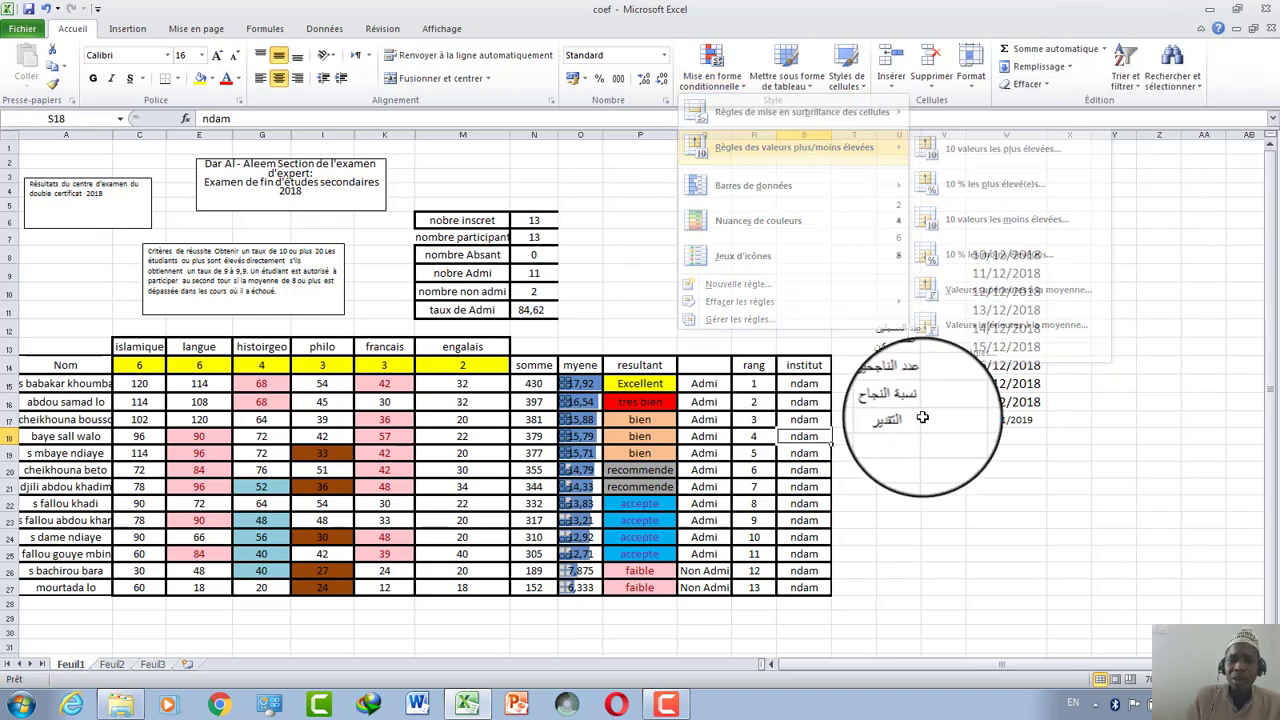
Step: Quit Excel with Ne pas enregistrer for the coef workbook, then launch 'Fonction filtrr' from the desktop
{"action": "left_click", "coordinate": [42, 38]}
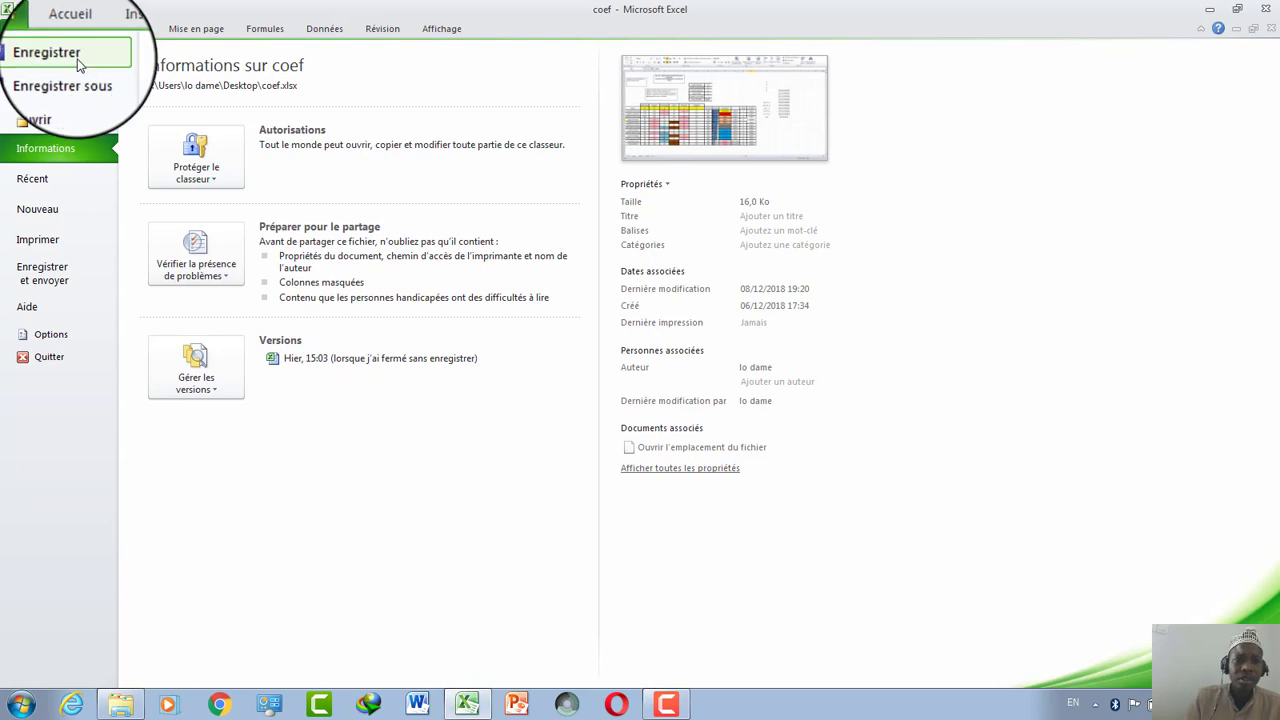
{"action": "left_click", "coordinate": [1258, 12]}
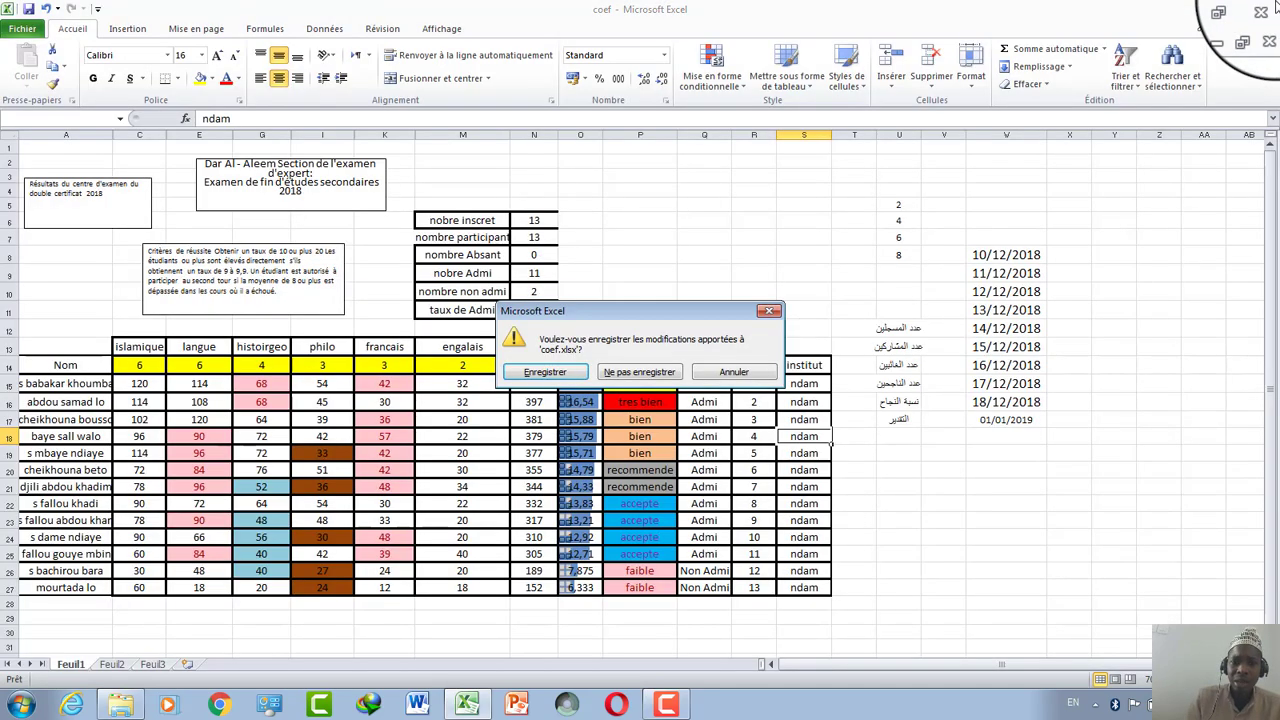
{"action": "left_click", "coordinate": [615, 380]}
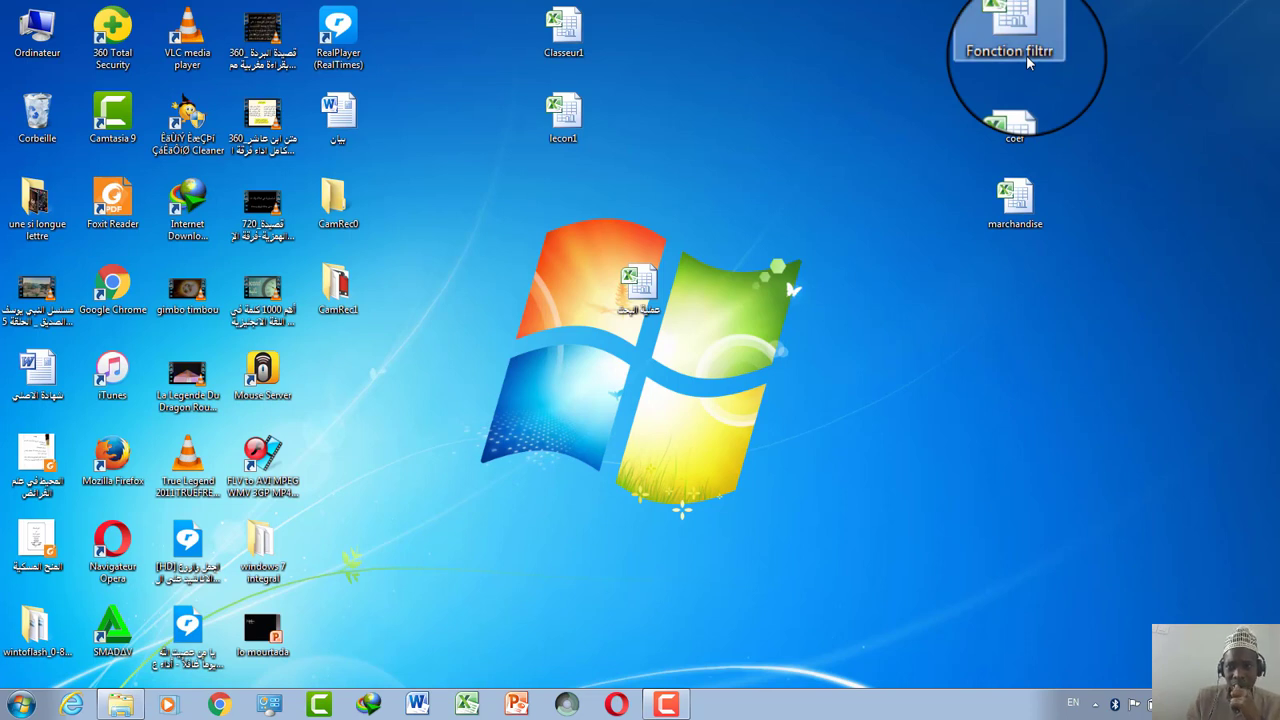
{"action": "left_click_drag", "start_coordinate": [1030, 63], "coordinate": [1018, 45]}
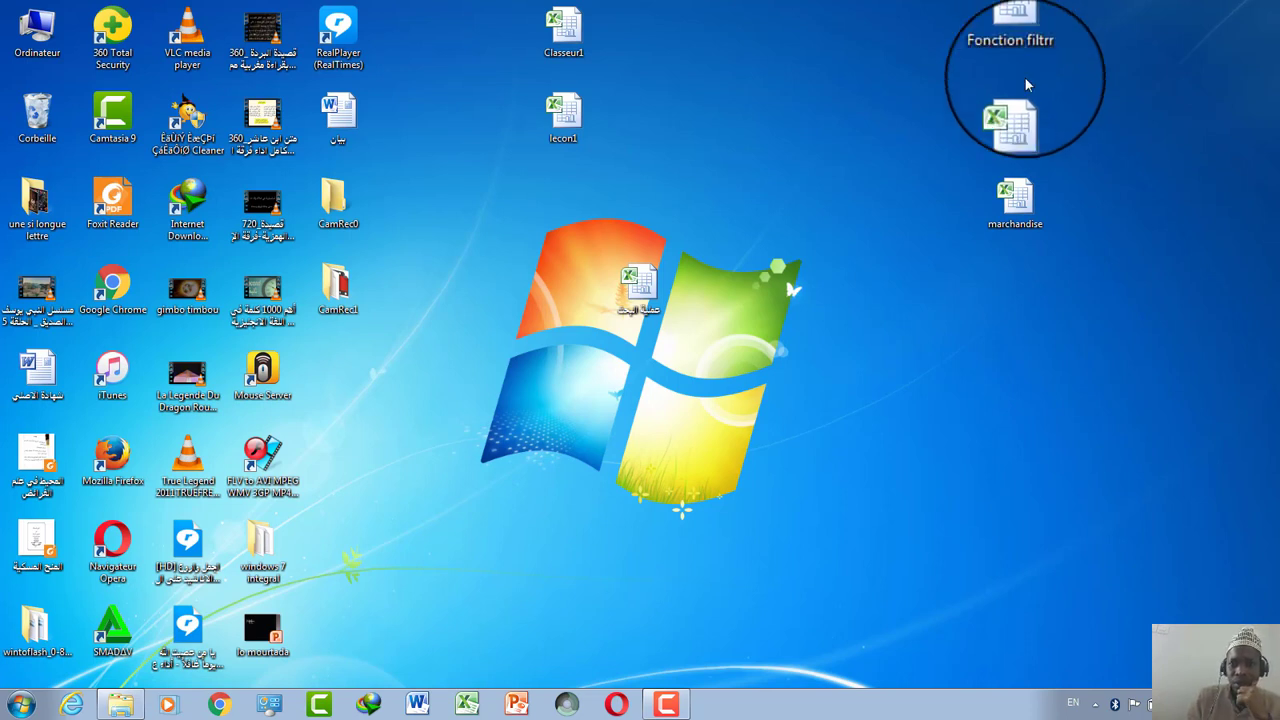
{"action": "double_click", "coordinate": [1018, 45]}
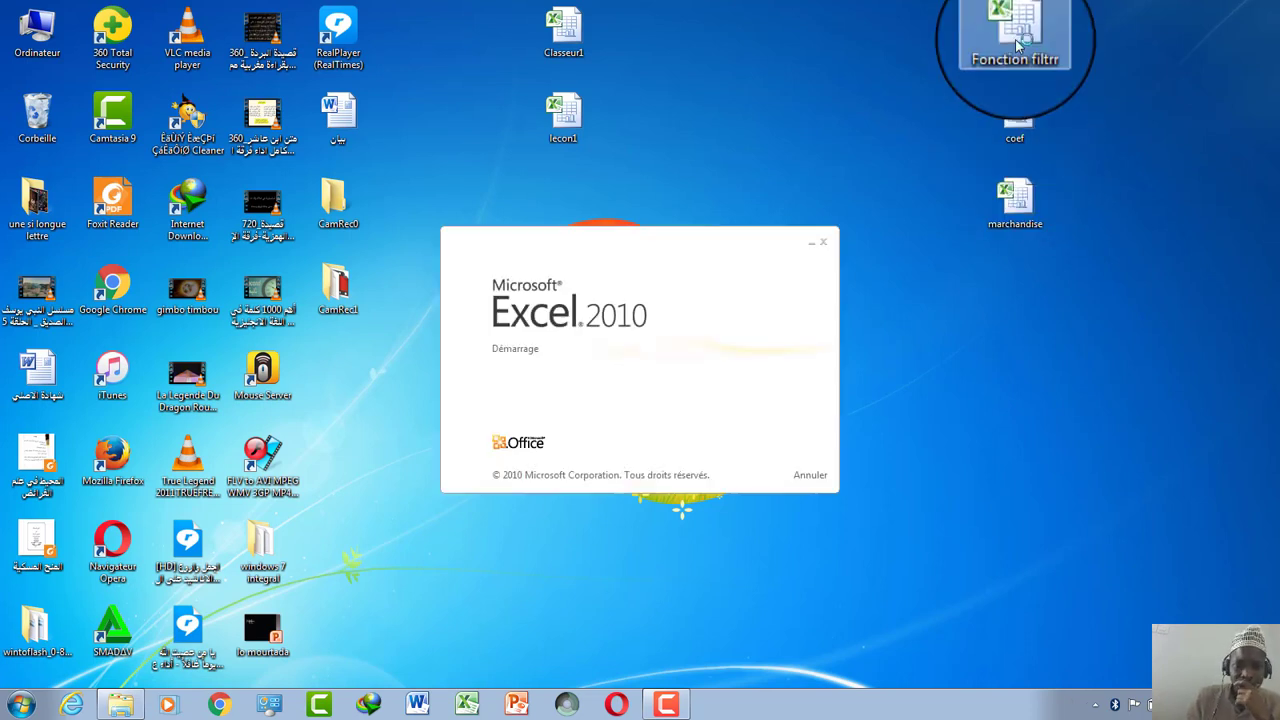
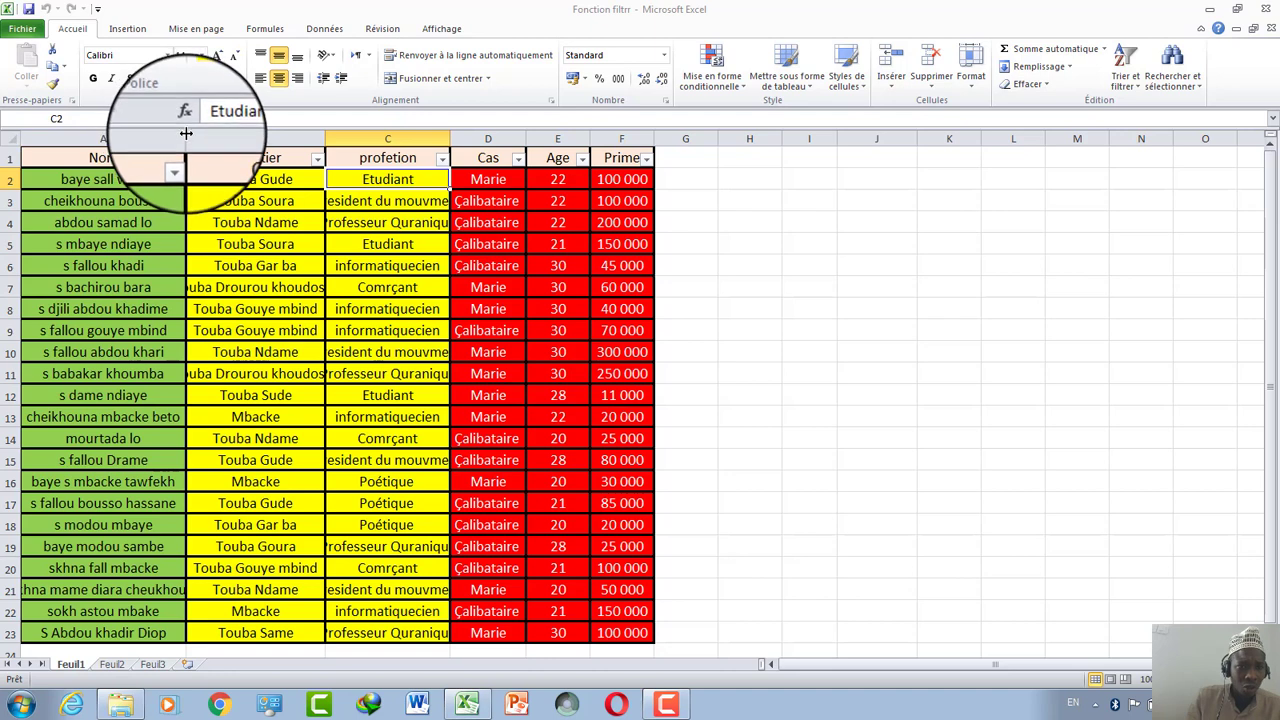
Step: Widen the Nom column and the Quartier column (to 31.00) so full names and neighbourhoods fit
{"action": "left_click_drag", "start_coordinate": [186, 133], "coordinate": [206, 133]}
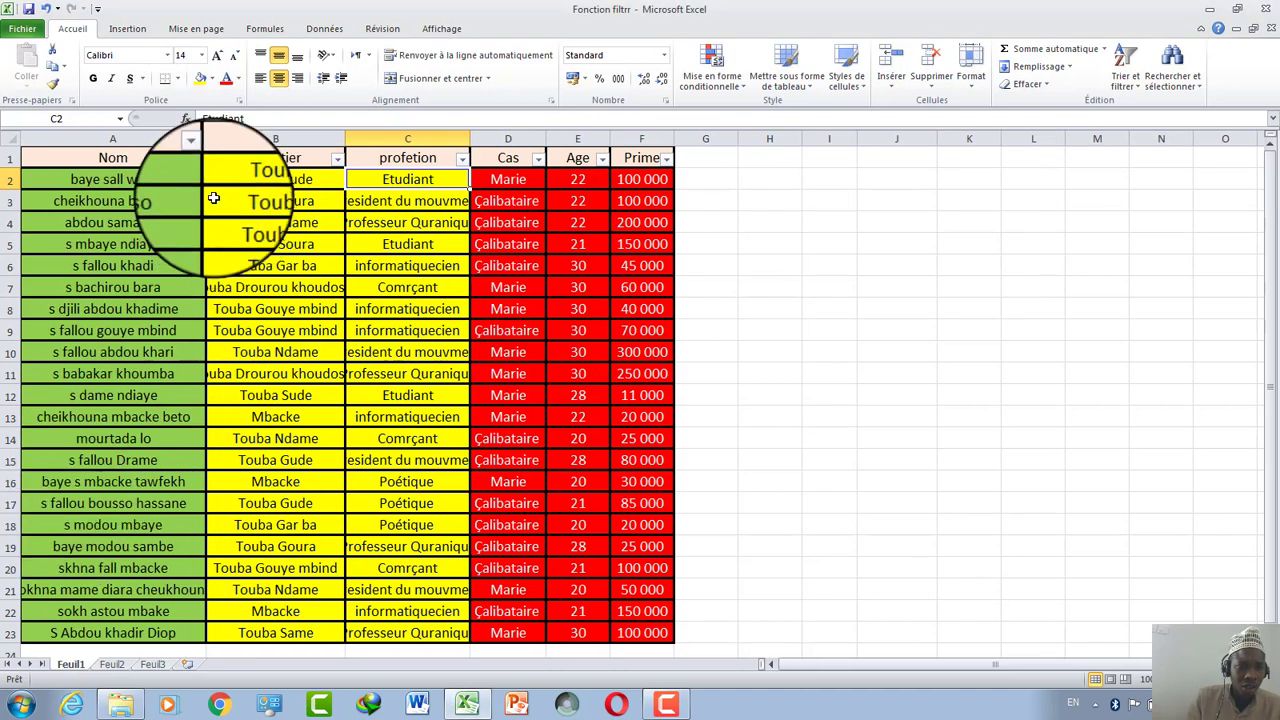
{"action": "left_click_drag", "start_coordinate": [205, 133], "coordinate": [225, 133]}
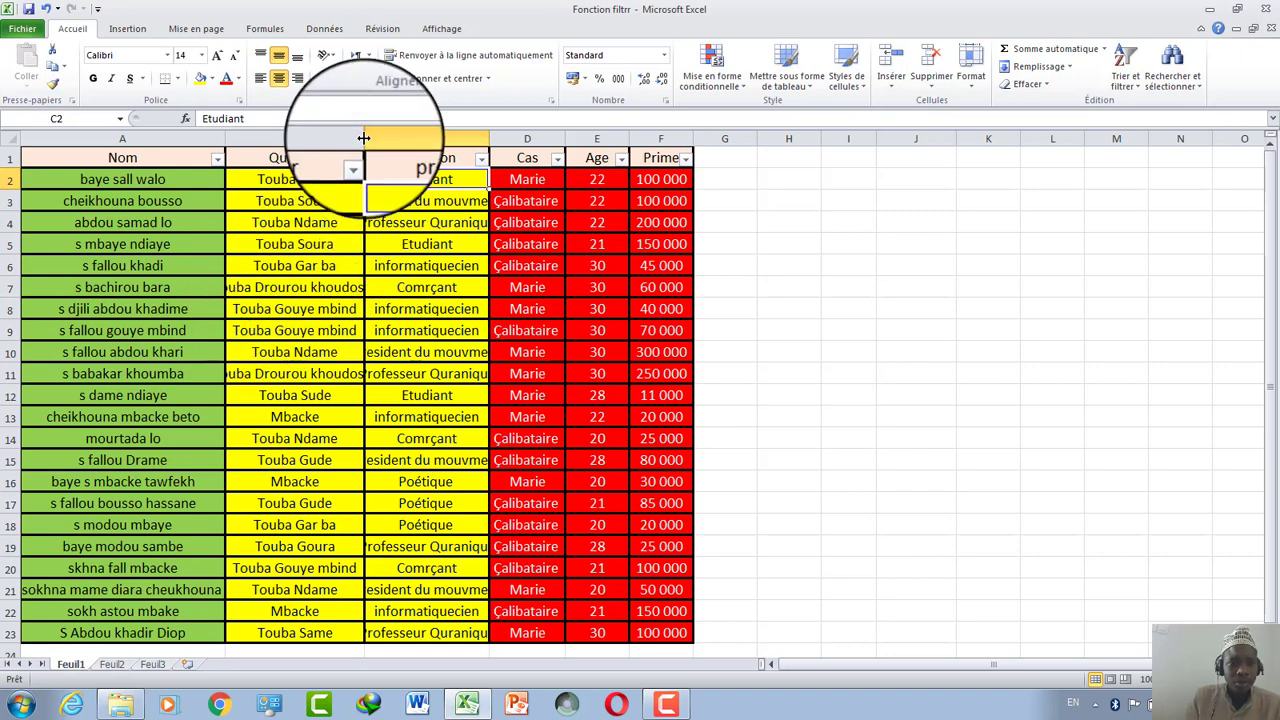
{"action": "left_click_drag", "start_coordinate": [364, 131], "coordinate": [402, 131]}
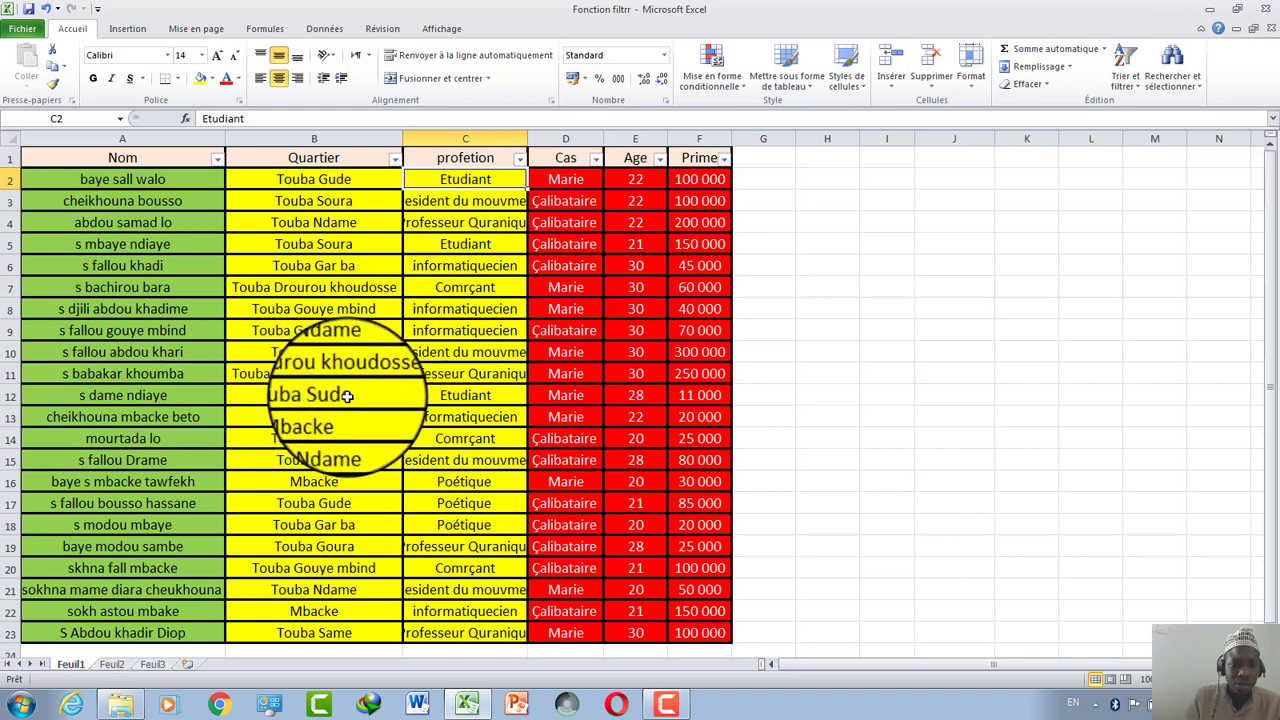
Step: Change the Quartier entries in B12 and B19 to Touba Soura
{"action": "left_click", "coordinate": [347, 396]}
{"action": "double_click", "coordinate": [347, 396]}
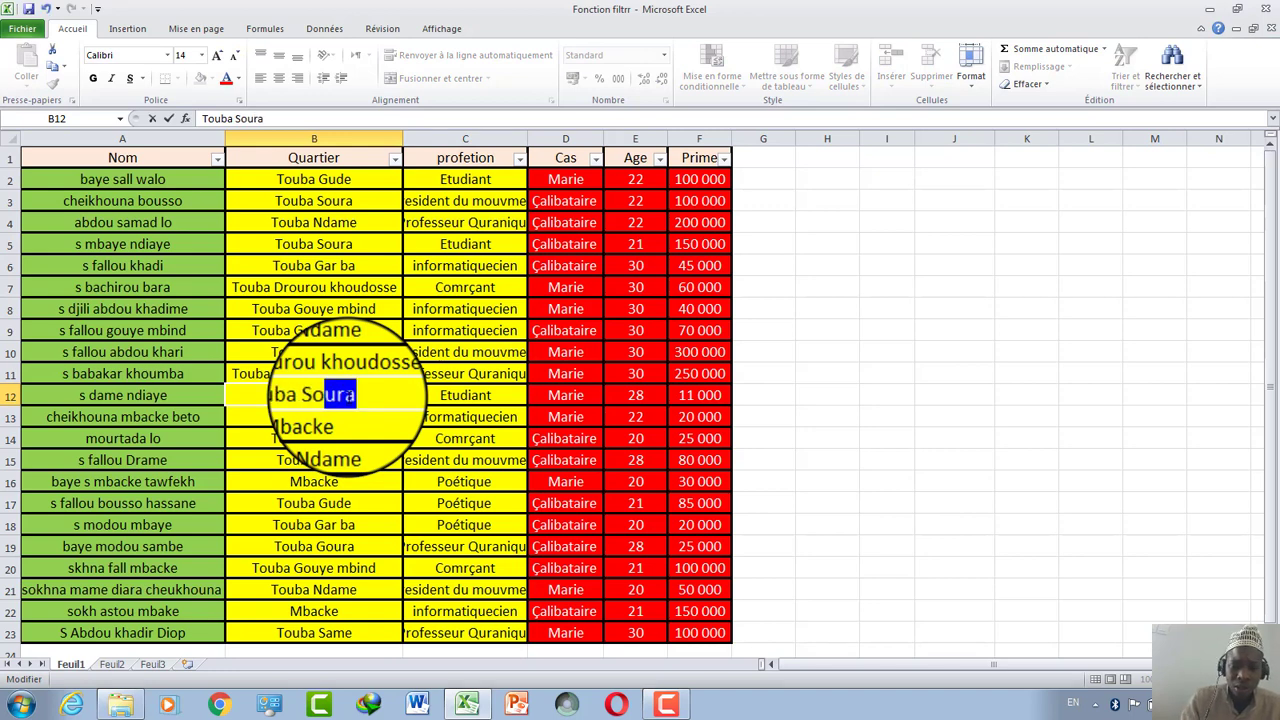
{"action": "left_click", "coordinate": [445, 440]}
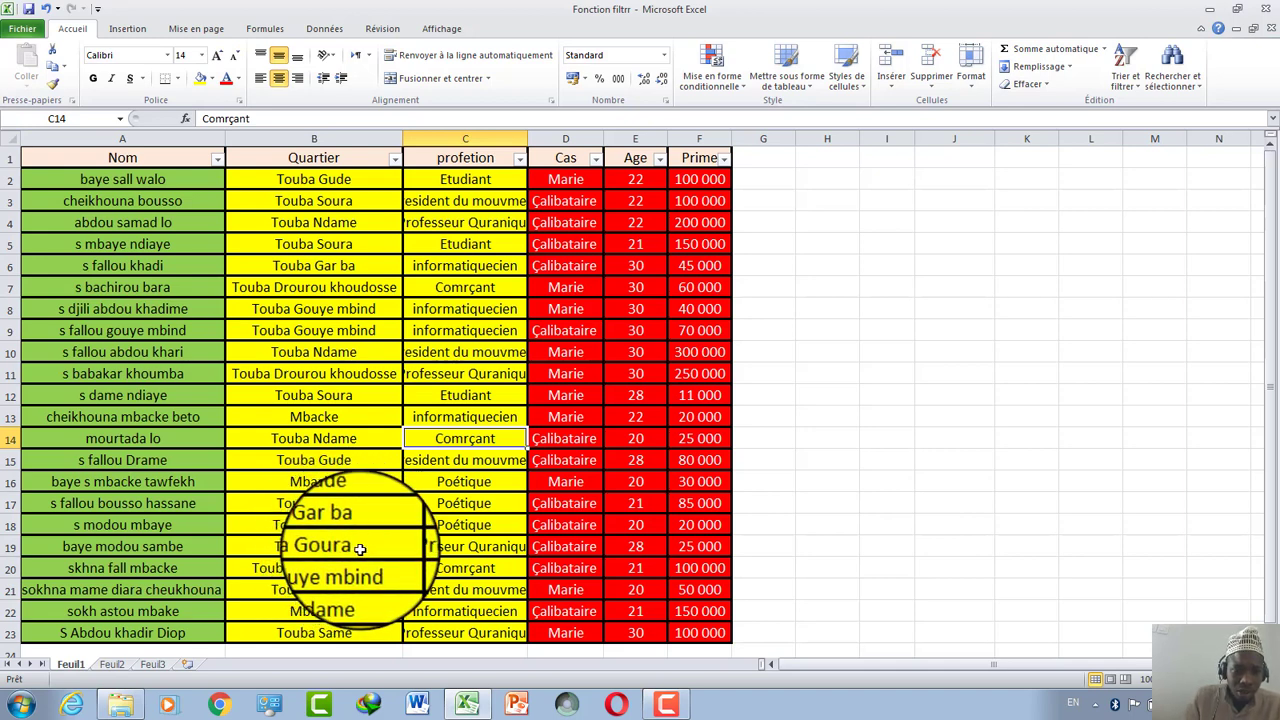
{"action": "double_click", "coordinate": [359, 548]}
{"action": "type", "text": "S"}
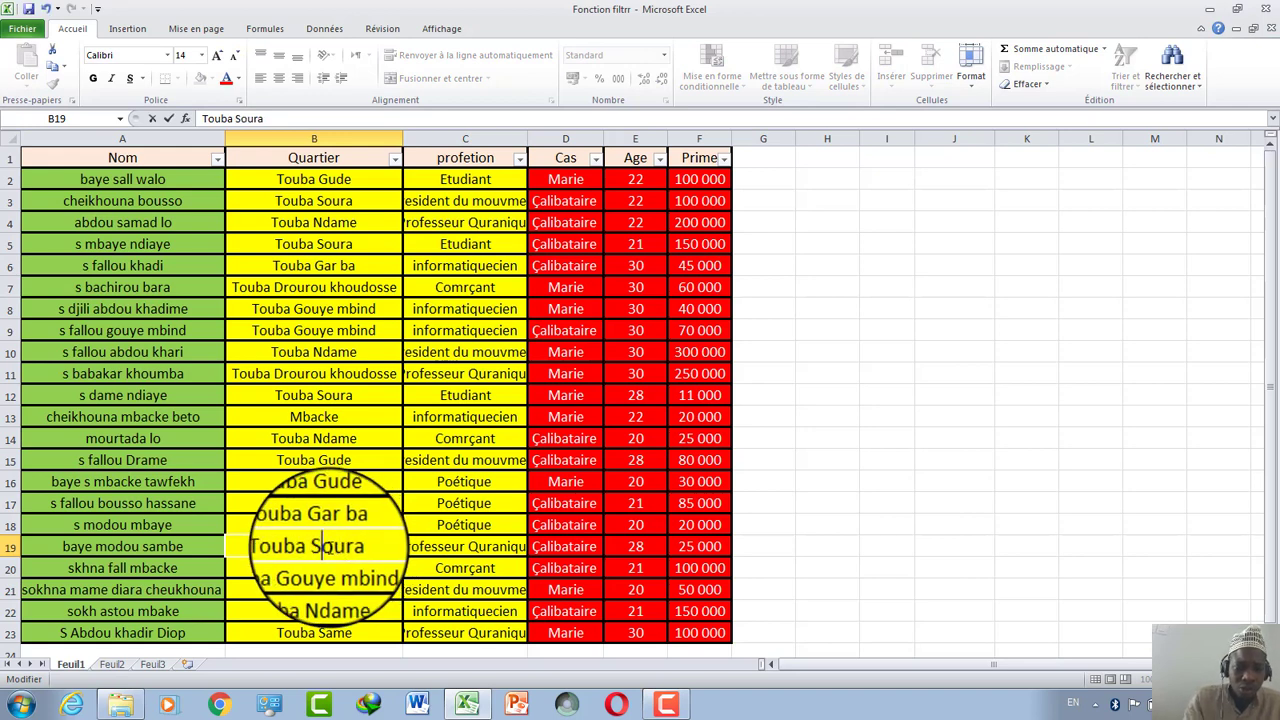
{"action": "left_click", "coordinate": [375, 568]}
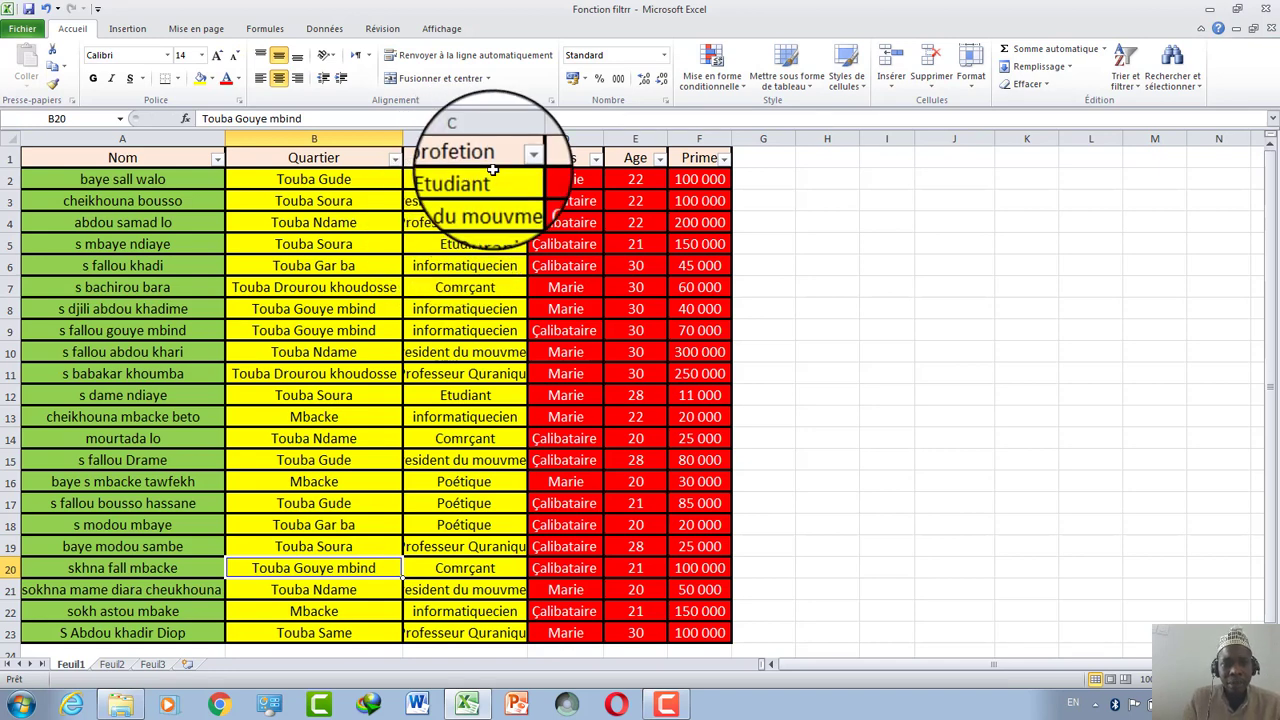
Step: Widen the profetion and Prime columns so professions and amounts like 300 000 show fully
{"action": "left_click_drag", "start_coordinate": [525, 137], "coordinate": [561, 138]}
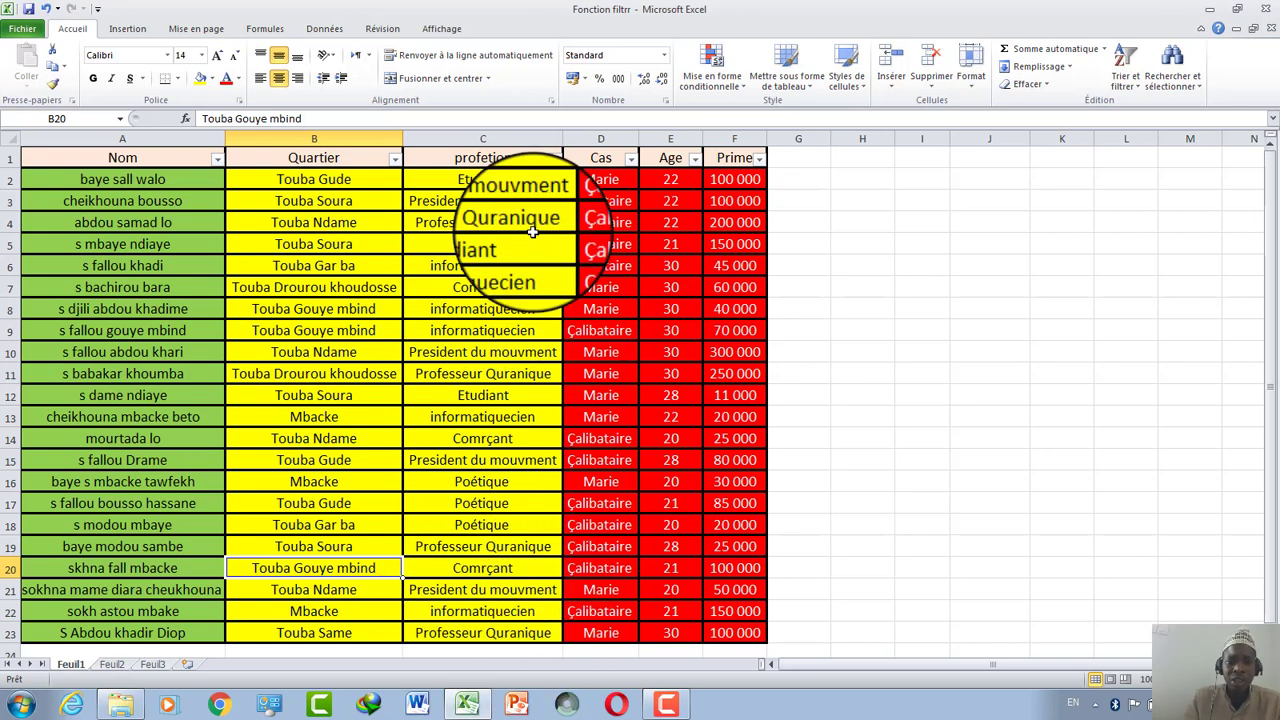
{"action": "left_click", "coordinate": [601, 185]}
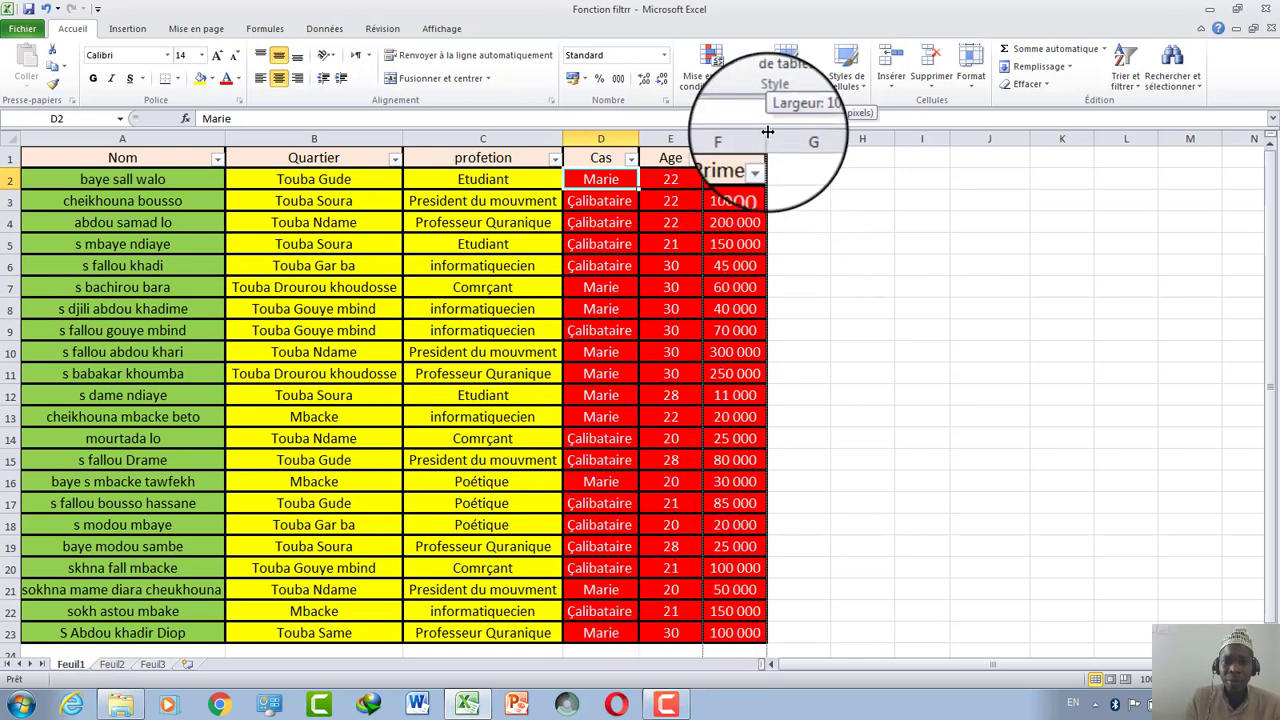
{"action": "left_click_drag", "start_coordinate": [768, 134], "coordinate": [778, 134]}
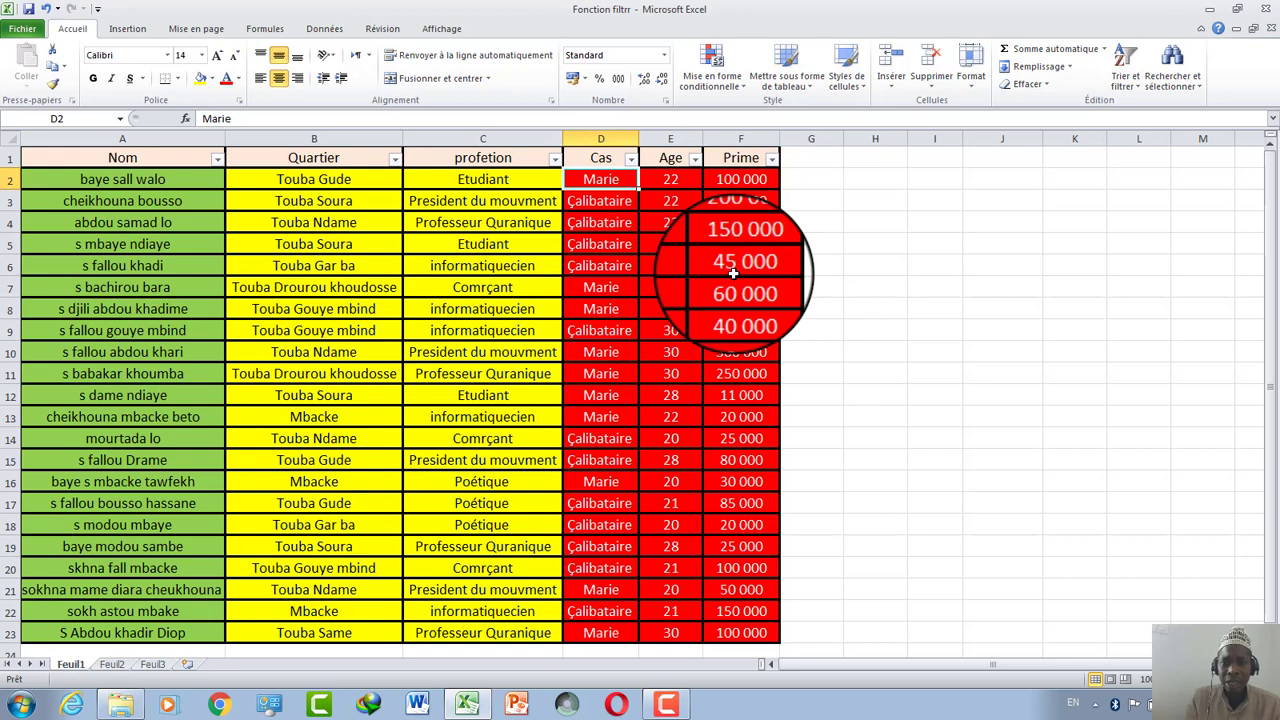
{"action": "left_click", "coordinate": [733, 270]}
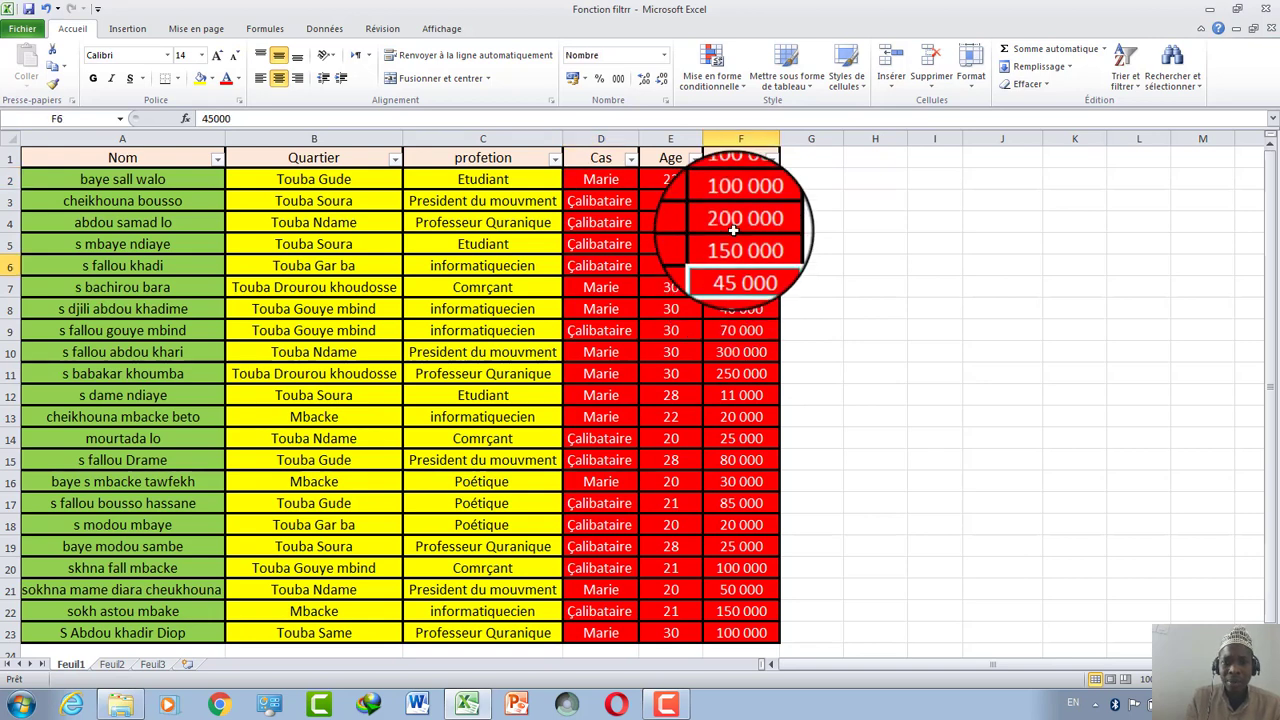
Step: Enter 100000 and 150000 in H4:H5 and fill the series down to H10, reaching 400000
{"action": "left_click", "coordinate": [881, 227]}
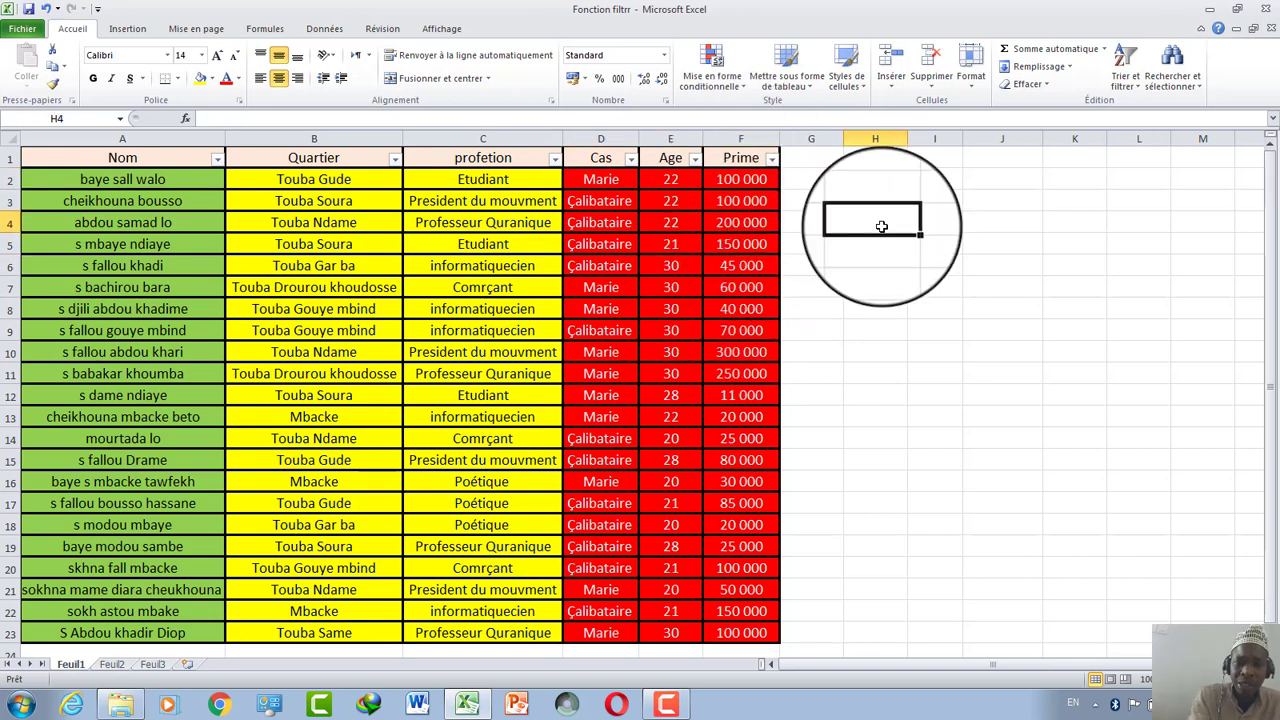
{"action": "type", "text": "100000"}
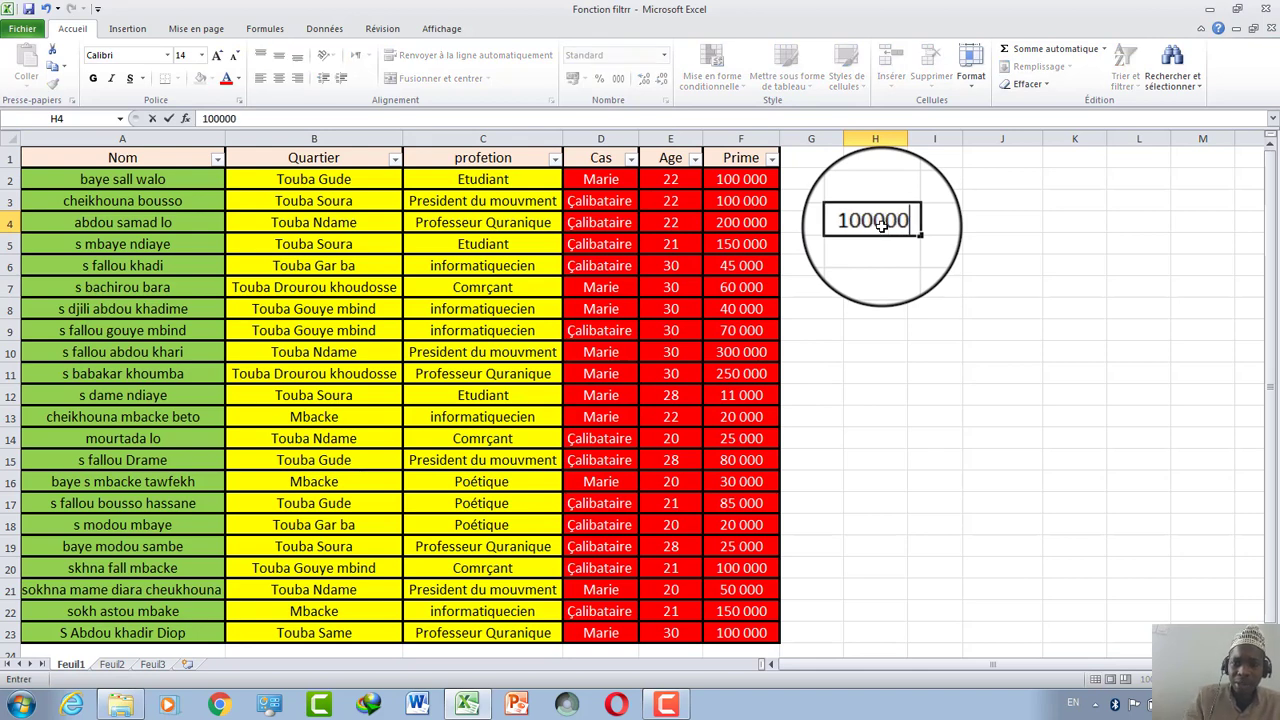
{"action": "type", "text": "150000"}
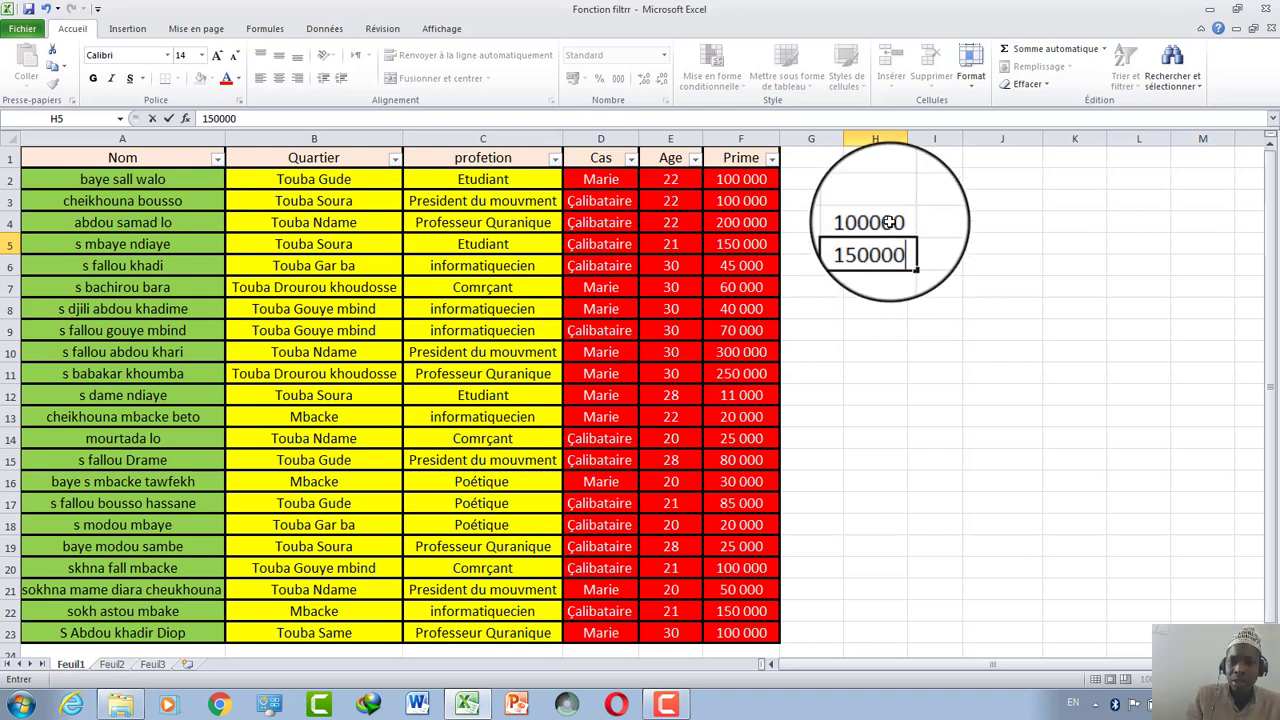
{"action": "left_click", "coordinate": [905, 228]}
{"action": "left_click_drag", "start_coordinate": [907, 232], "coordinate": [899, 331]}
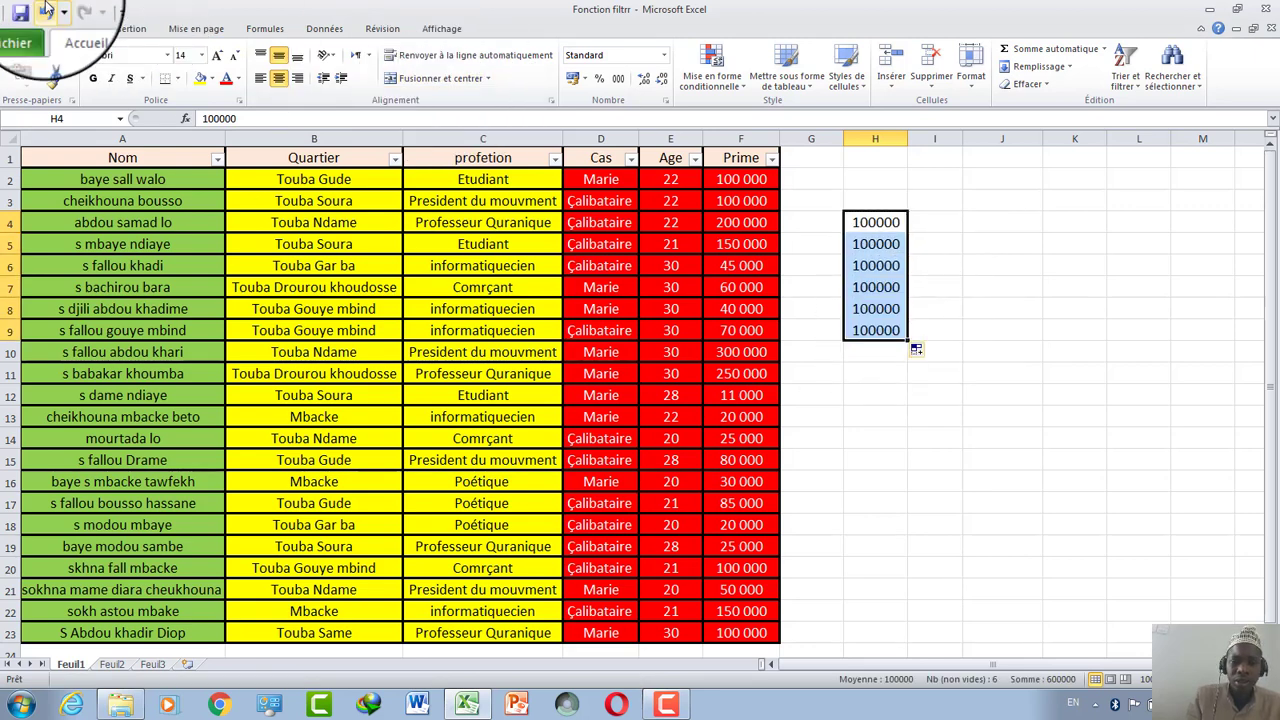
{"action": "left_click", "coordinate": [46, 10]}
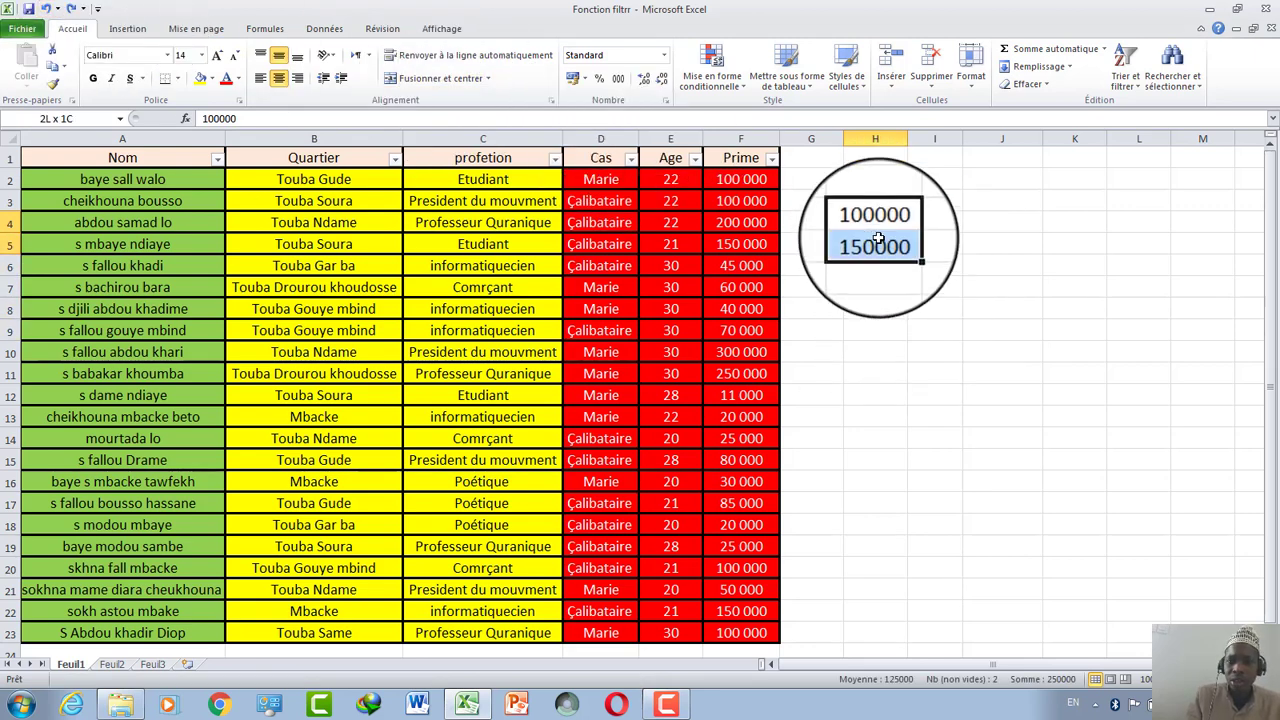
{"action": "left_click_drag", "start_coordinate": [907, 253], "coordinate": [908, 355]}
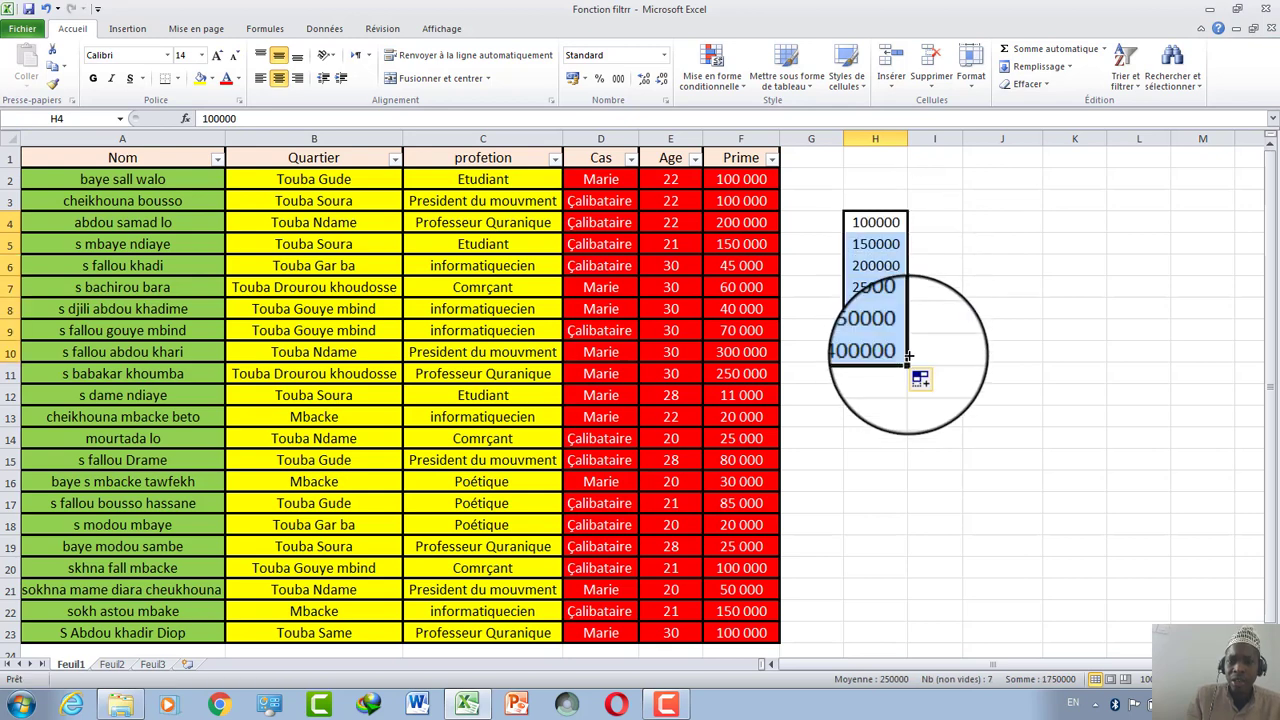
{"action": "left_click", "coordinate": [897, 420]}
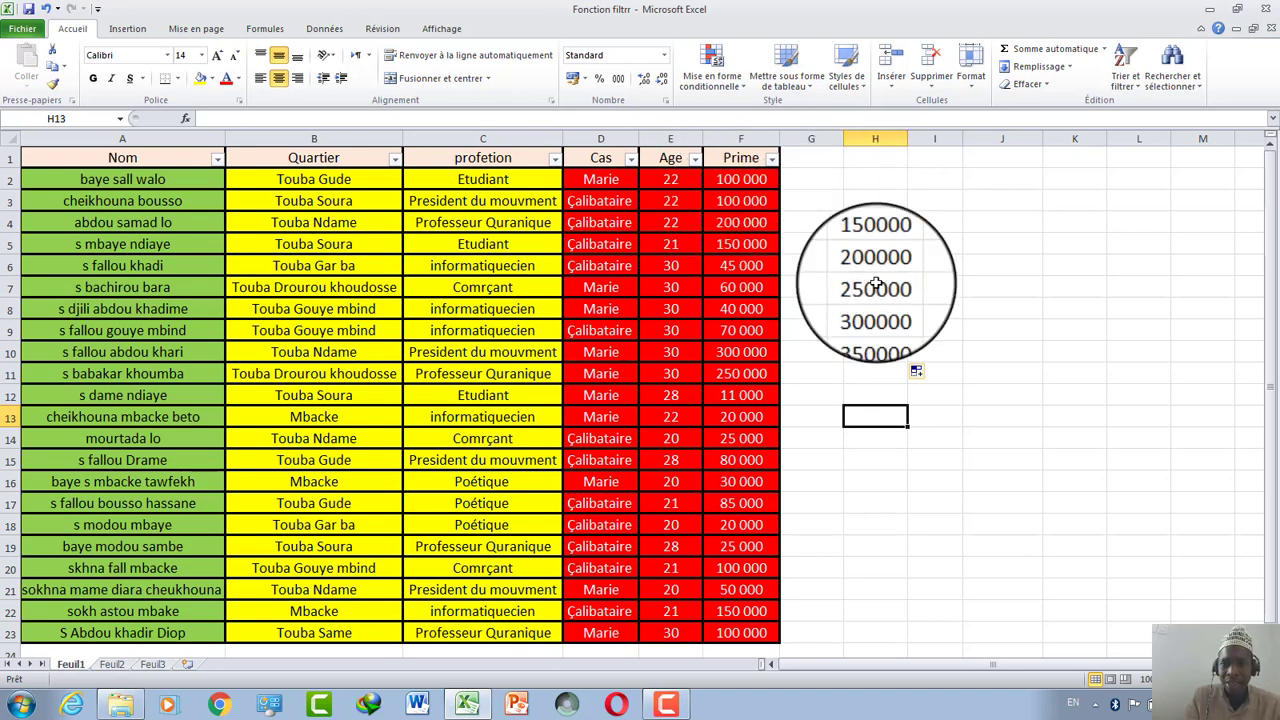
Step: Format H4 as Number with a thousands separator and 0 decimals, so it reads 100 000
{"action": "right_click", "coordinate": [868, 222]}
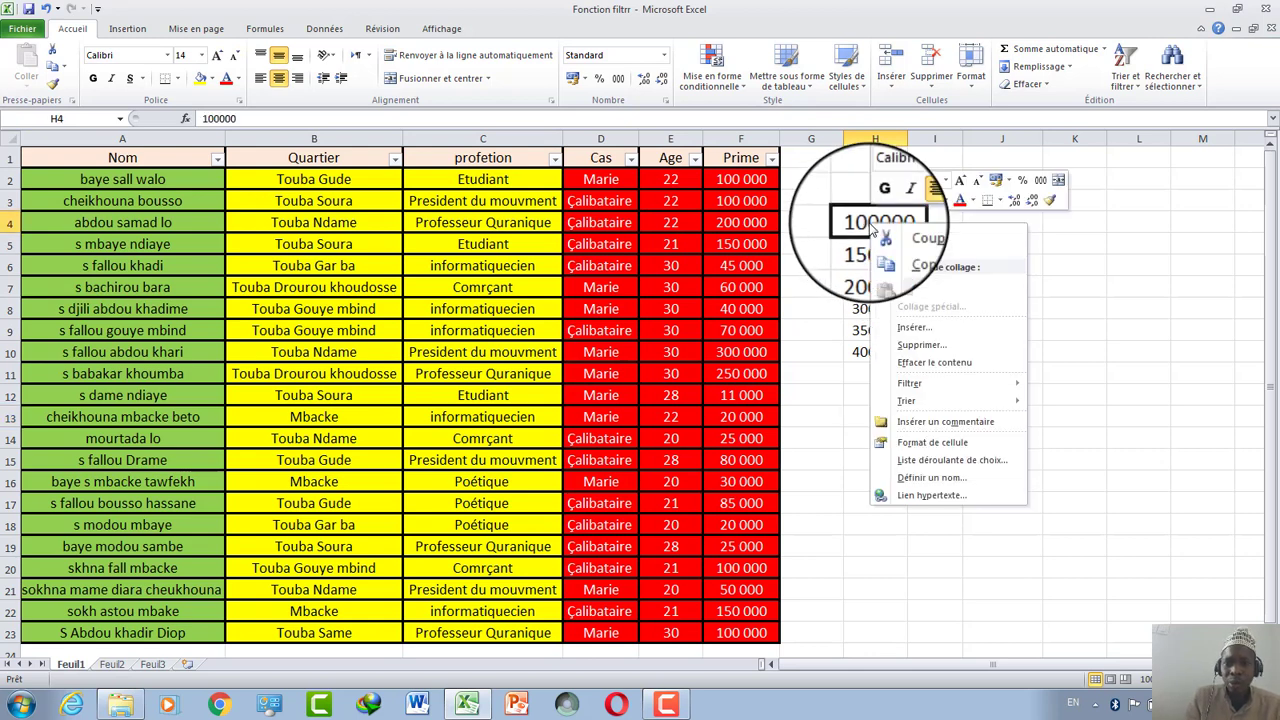
{"action": "left_click", "coordinate": [931, 443]}
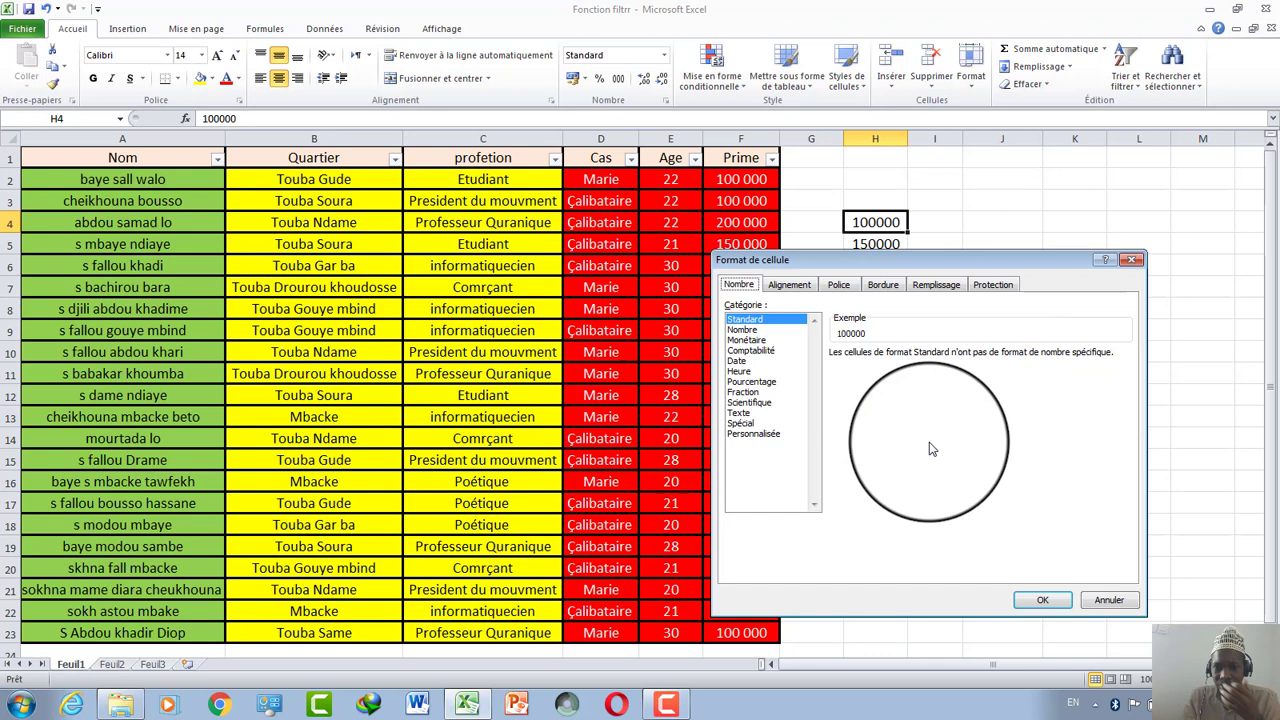
{"action": "left_click", "coordinate": [745, 332]}
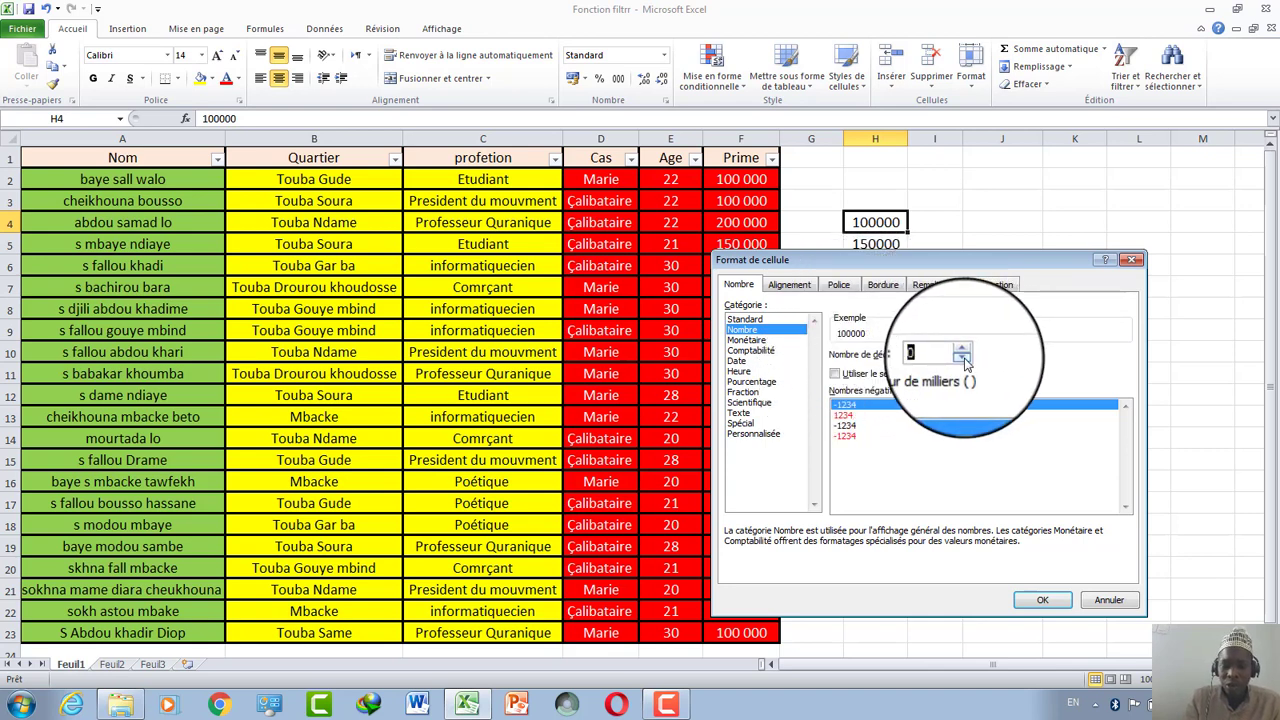
{"action": "left_click", "coordinate": [1045, 603]}
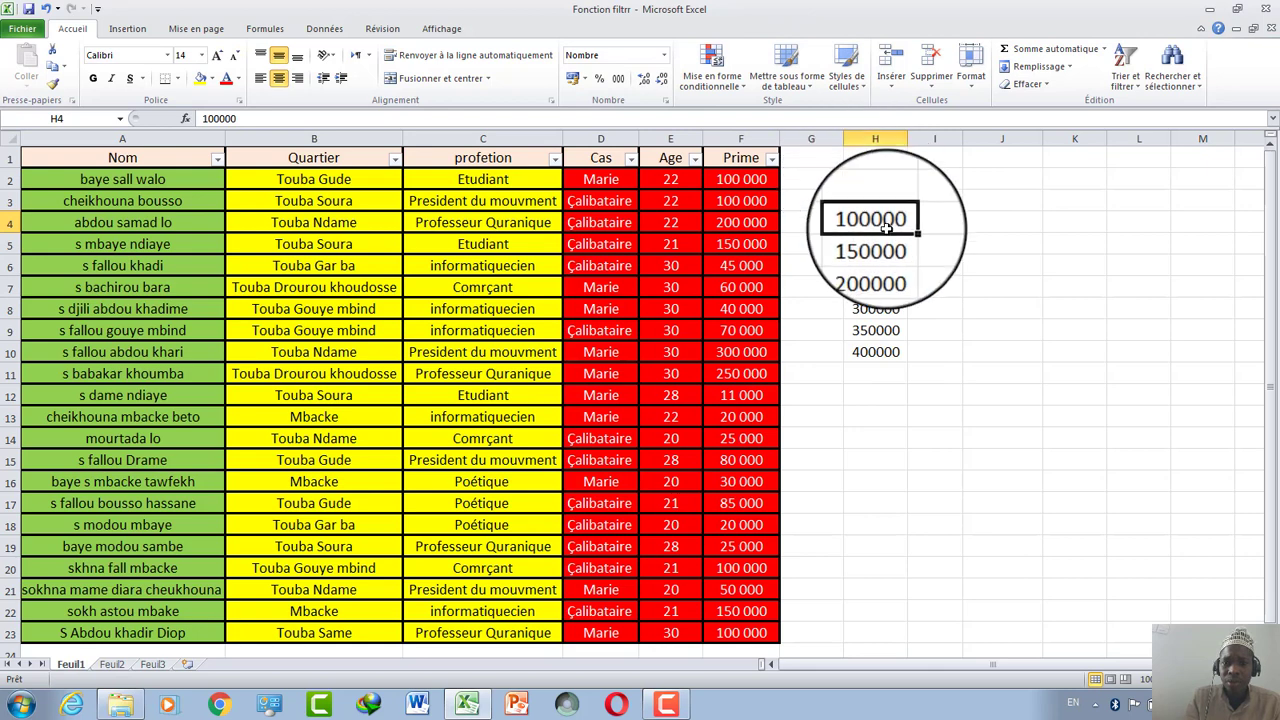
{"action": "right_click", "coordinate": [886, 228]}
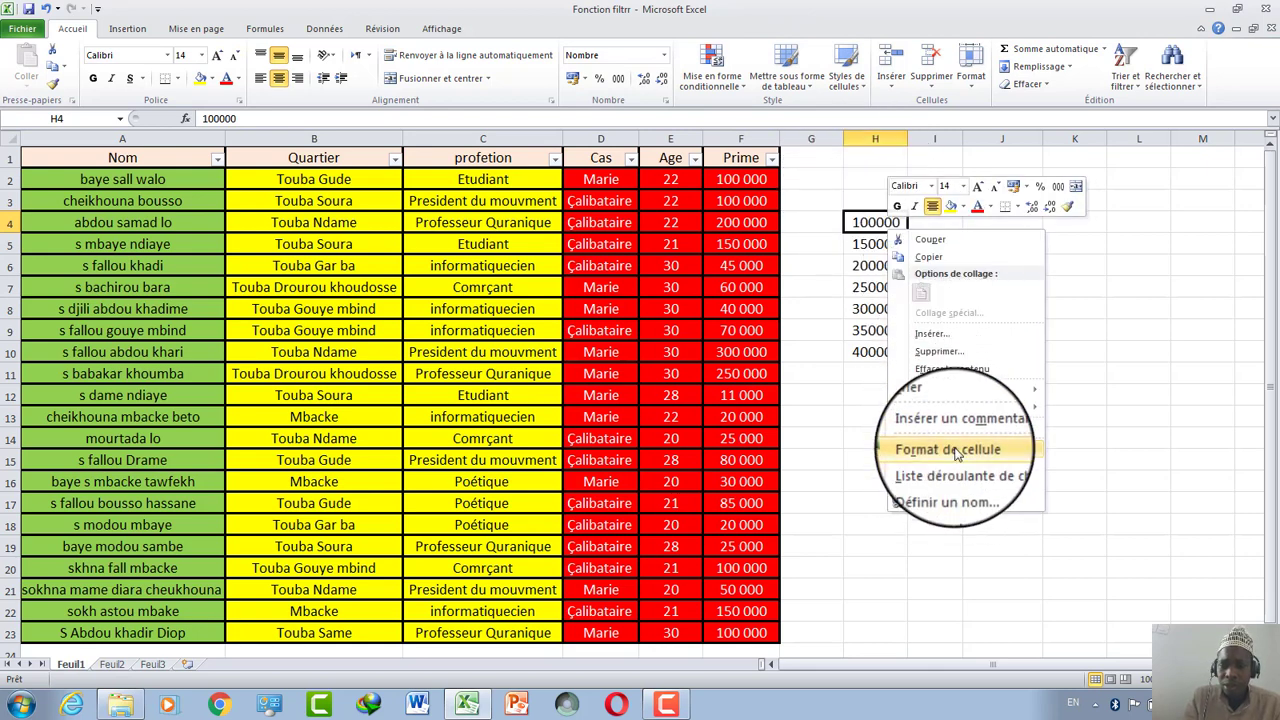
{"action": "left_click", "coordinate": [957, 454]}
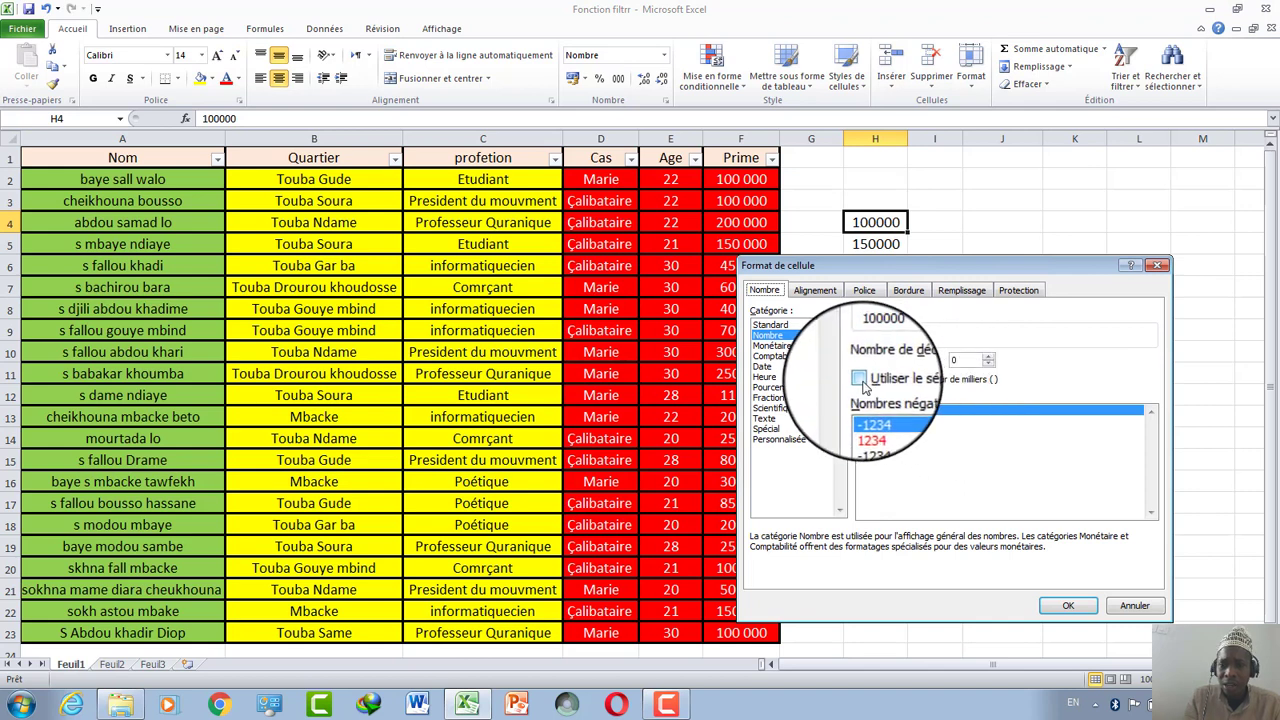
{"action": "left_click", "coordinate": [1068, 607]}
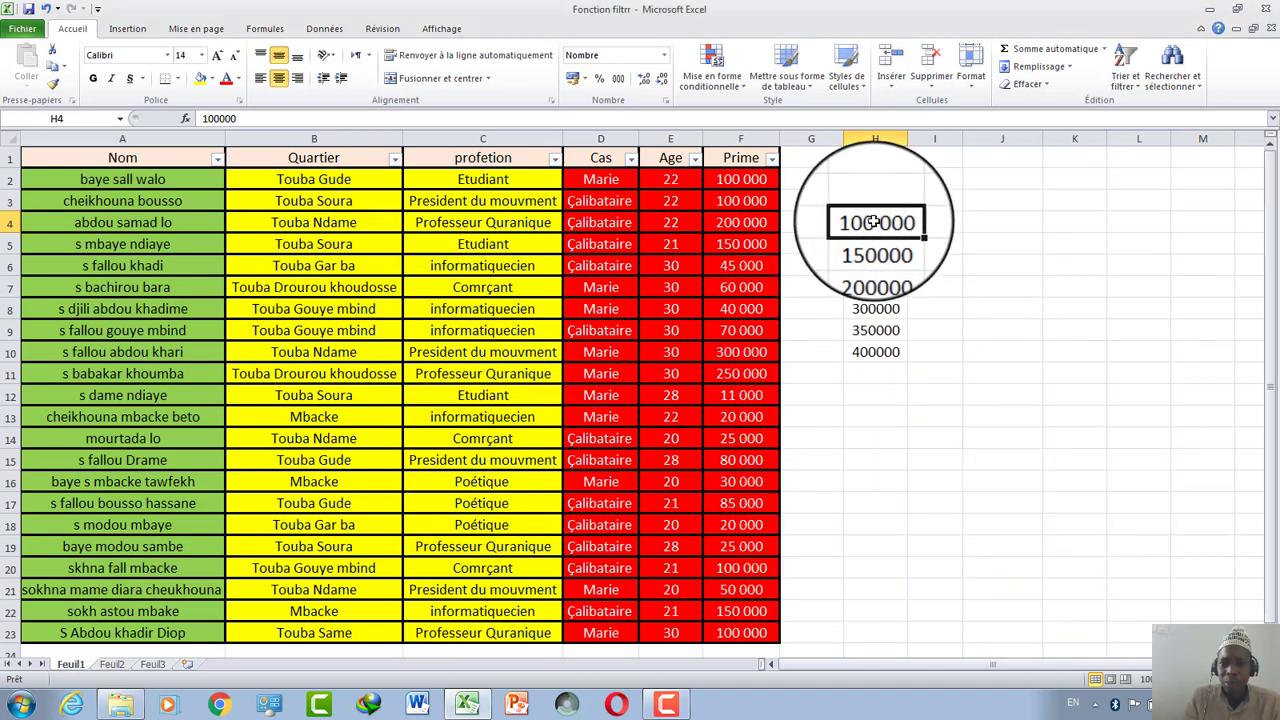
{"action": "left_click", "coordinate": [53, 84]}
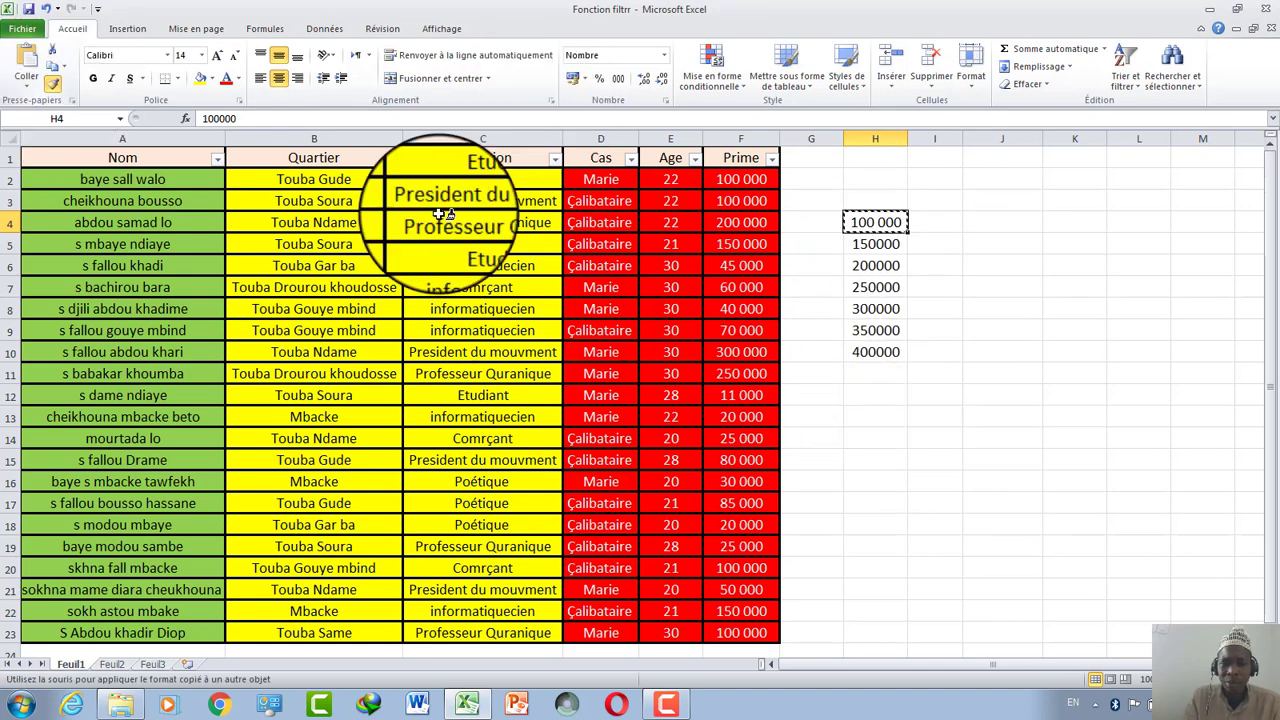
Step: Copy H4's thousands-separator format onto H5:H10 and widen column H
{"action": "left_click_drag", "start_coordinate": [875, 244], "coordinate": [870, 366]}
{"action": "left_click", "coordinate": [985, 371]}
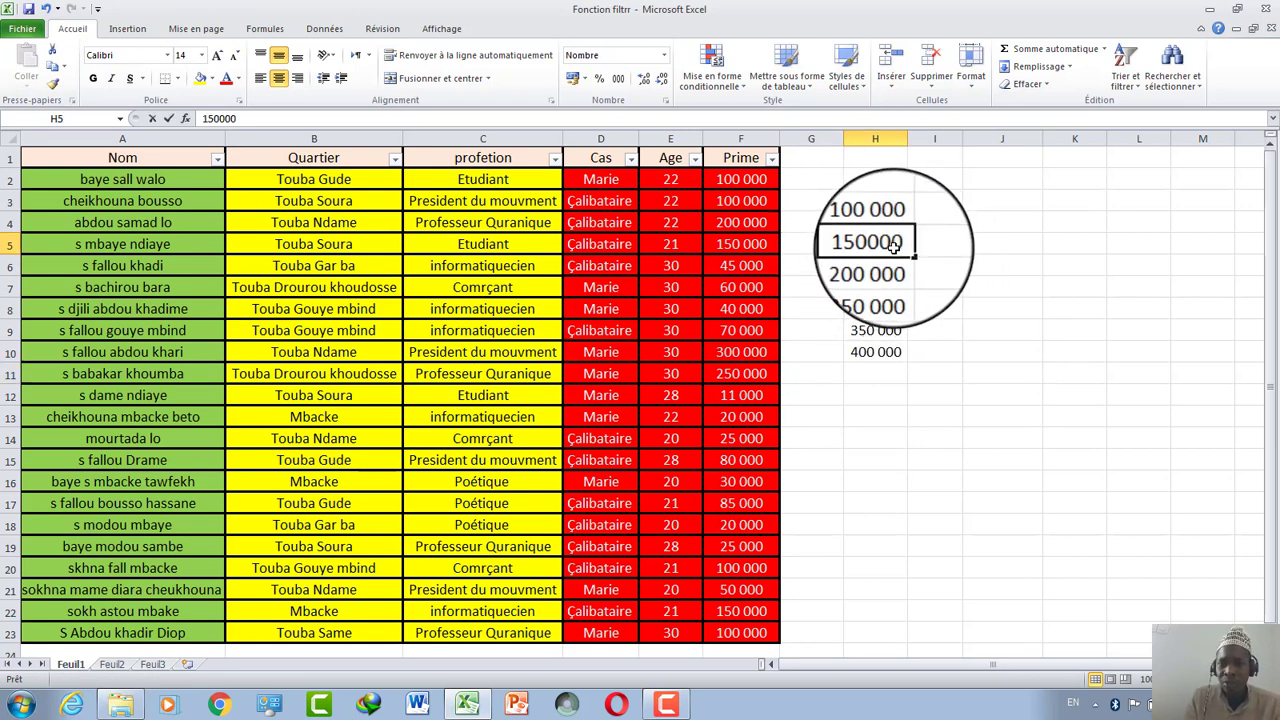
{"action": "double_click", "coordinate": [893, 245]}
{"action": "type", "text": "000"}
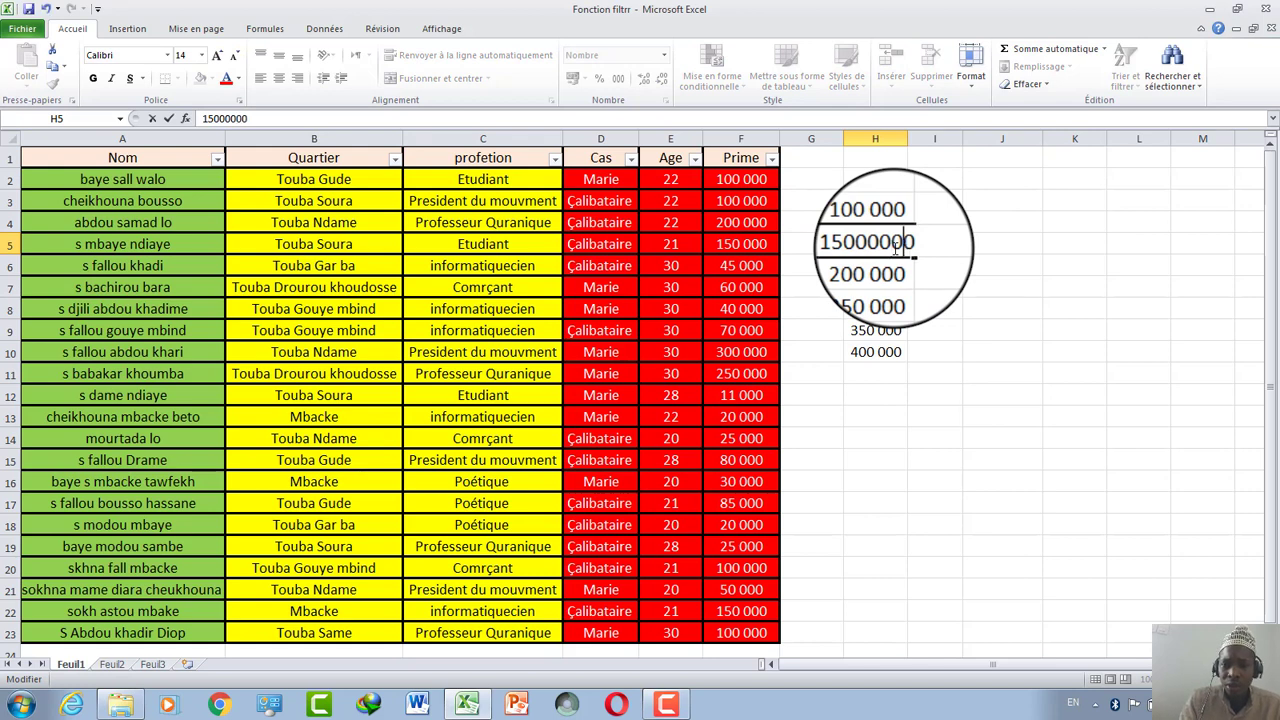
{"action": "left_click_drag", "start_coordinate": [975, 287], "coordinate": [935, 287]}
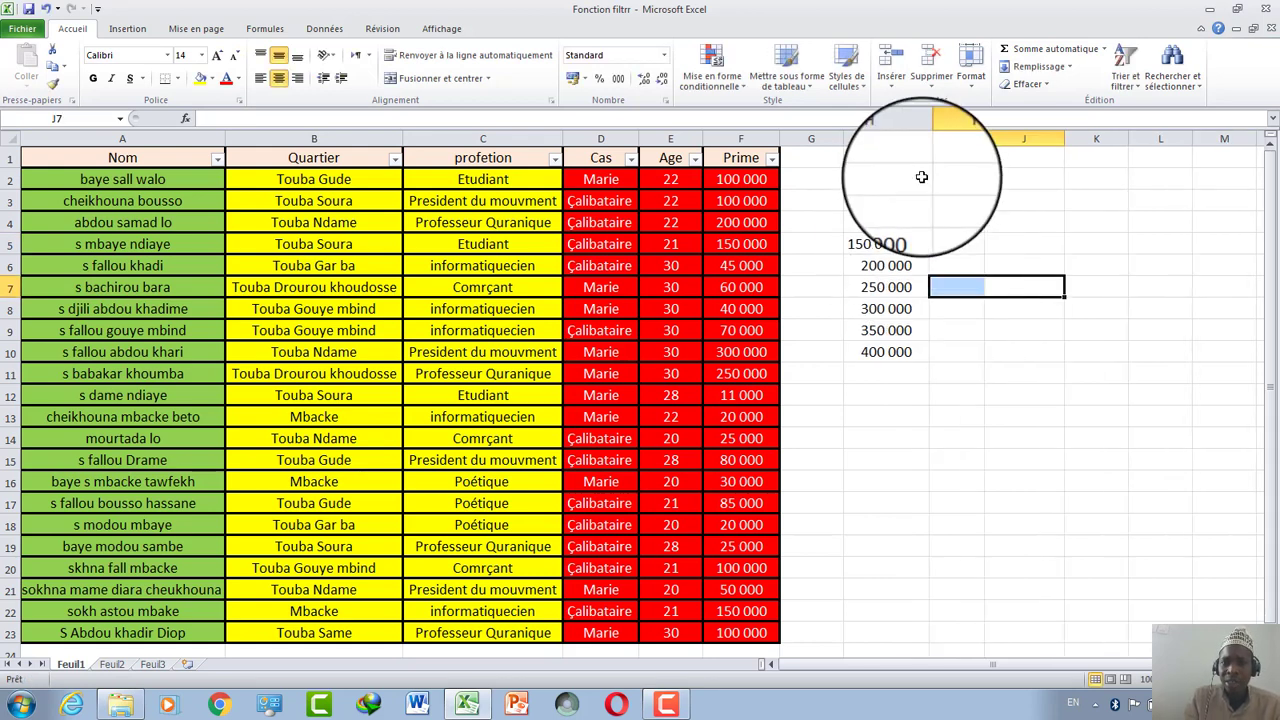
{"action": "left_click_drag", "start_coordinate": [928, 138], "coordinate": [941, 138]}
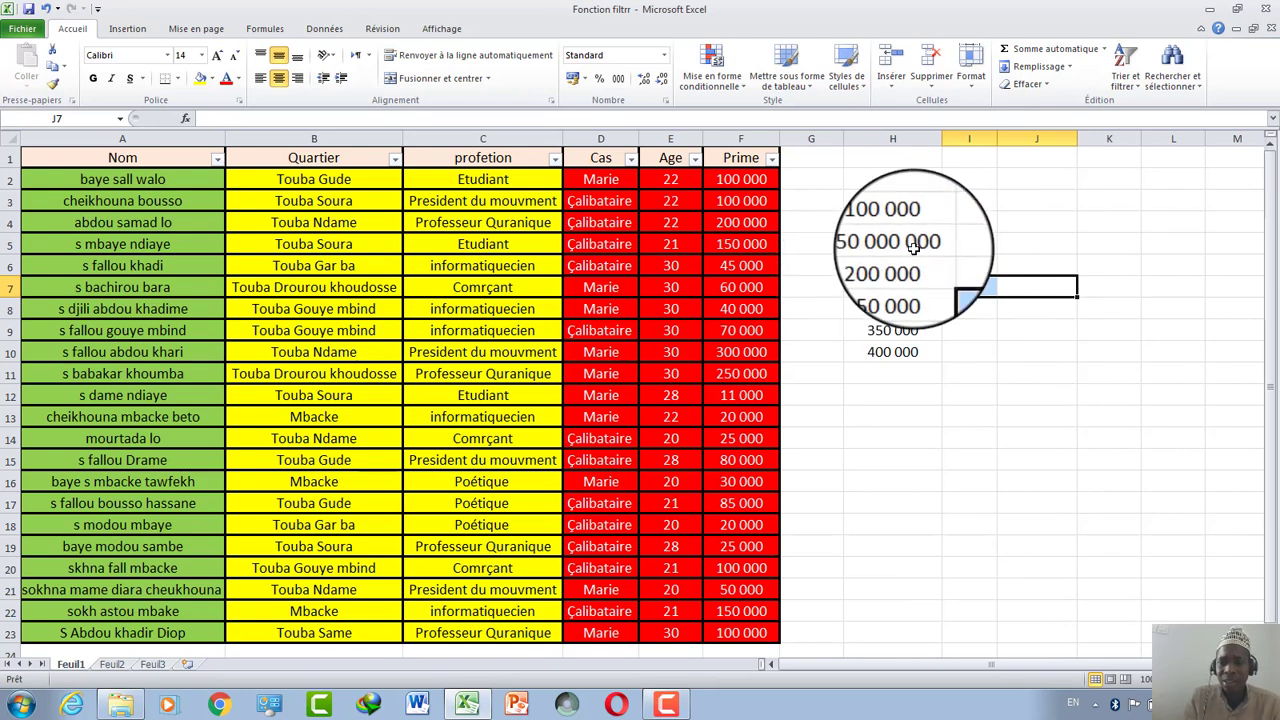
Step: Re-enter the H5 value, widen column H further so it fits, then clear H4:H10
{"action": "left_click", "coordinate": [884, 248]}
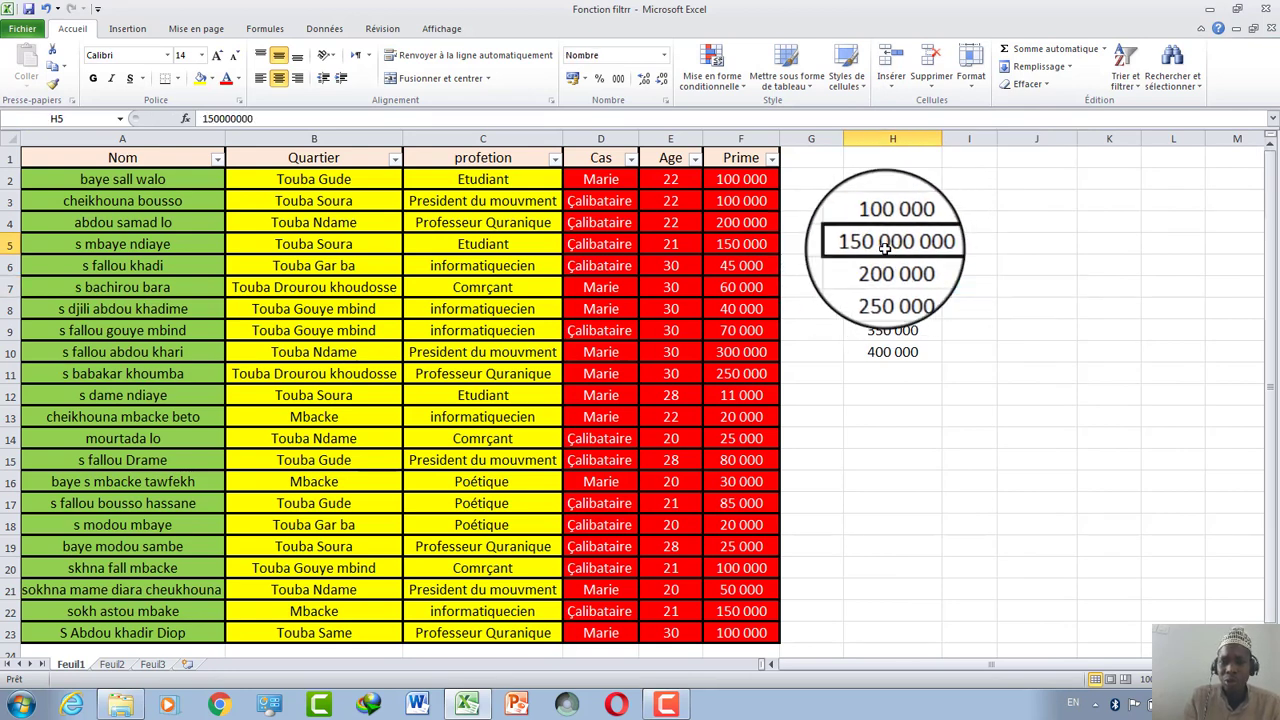
{"action": "double_click", "coordinate": [884, 248]}
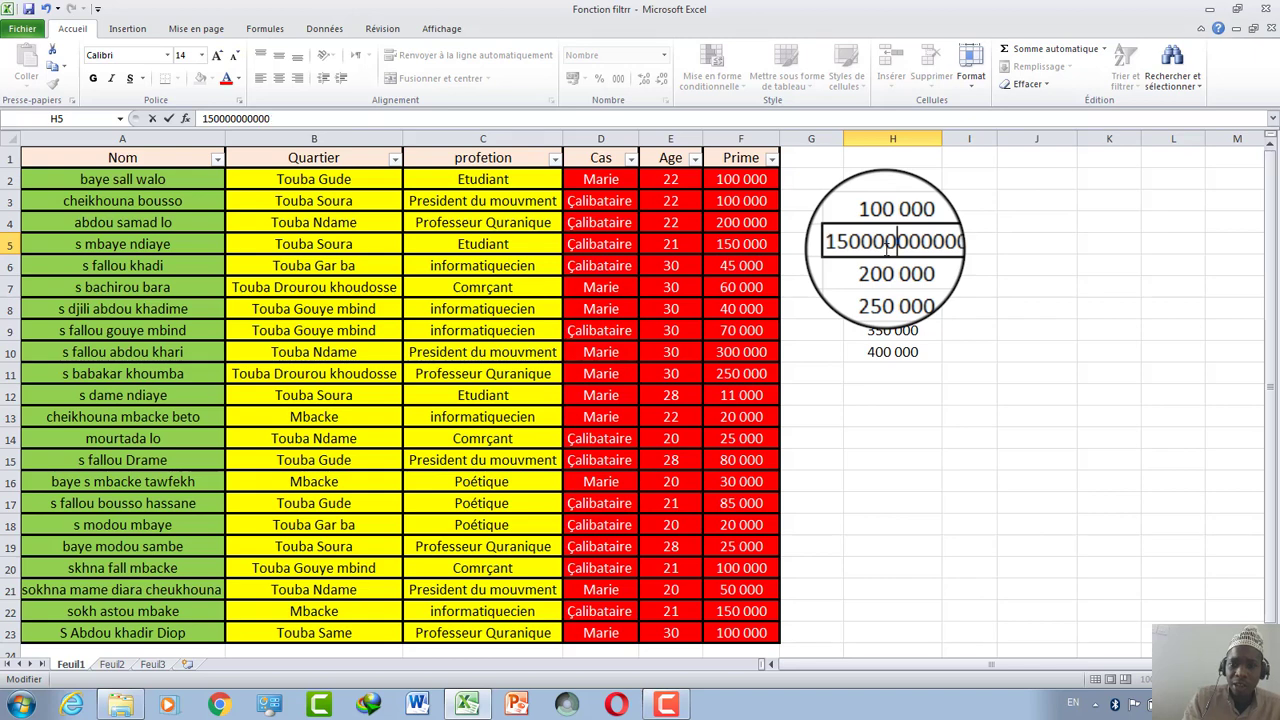
{"action": "left_click", "coordinate": [937, 314]}
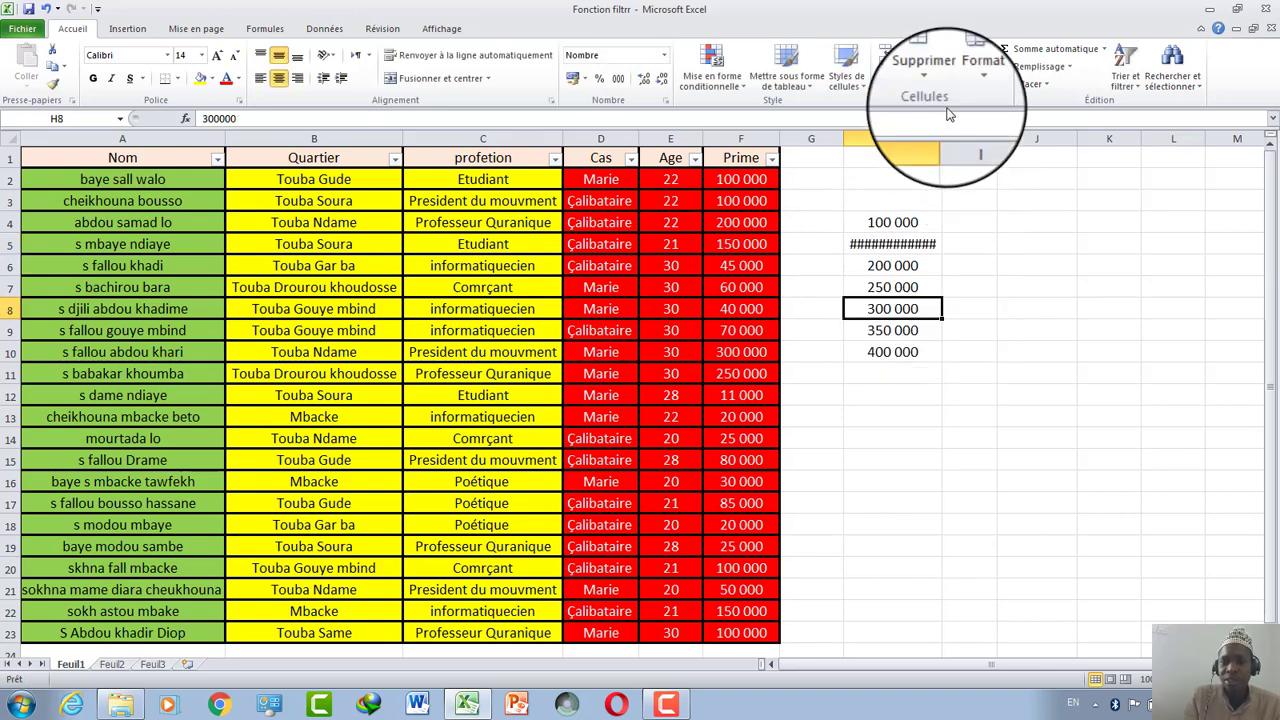
{"action": "left_click_drag", "start_coordinate": [941, 137], "coordinate": [969, 137]}
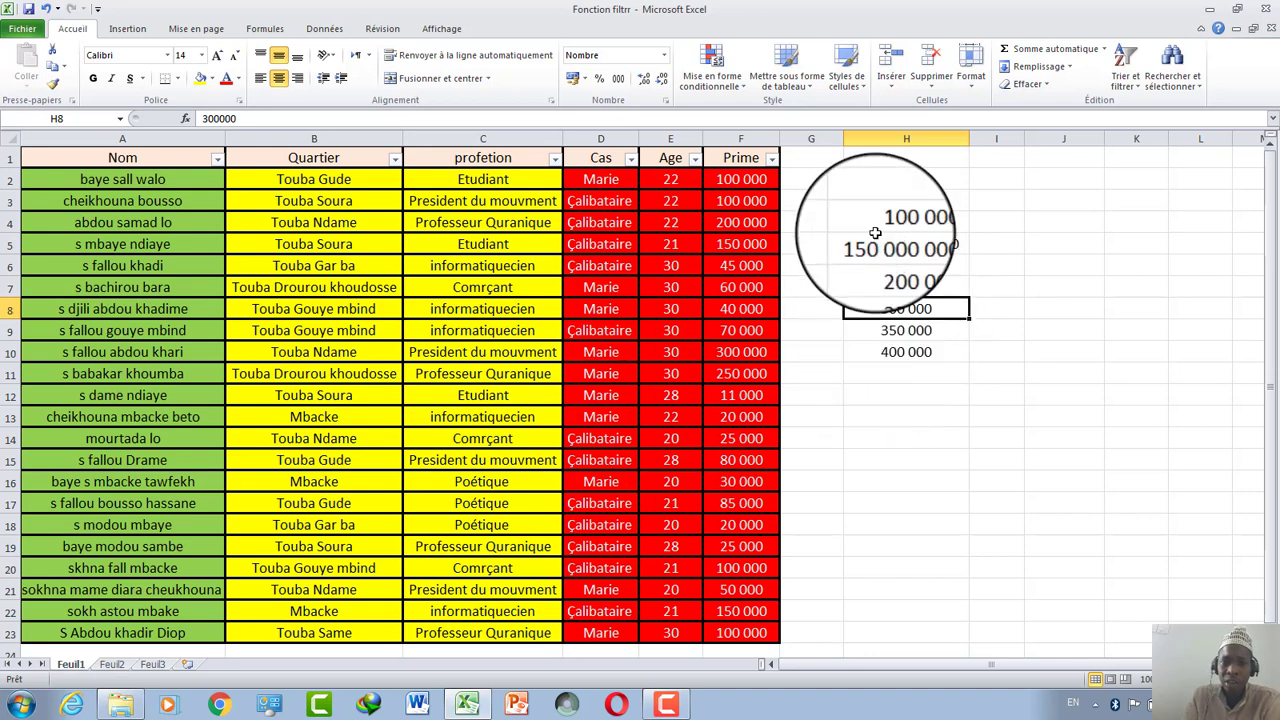
{"action": "left_click_drag", "start_coordinate": [906, 222], "coordinate": [903, 350]}
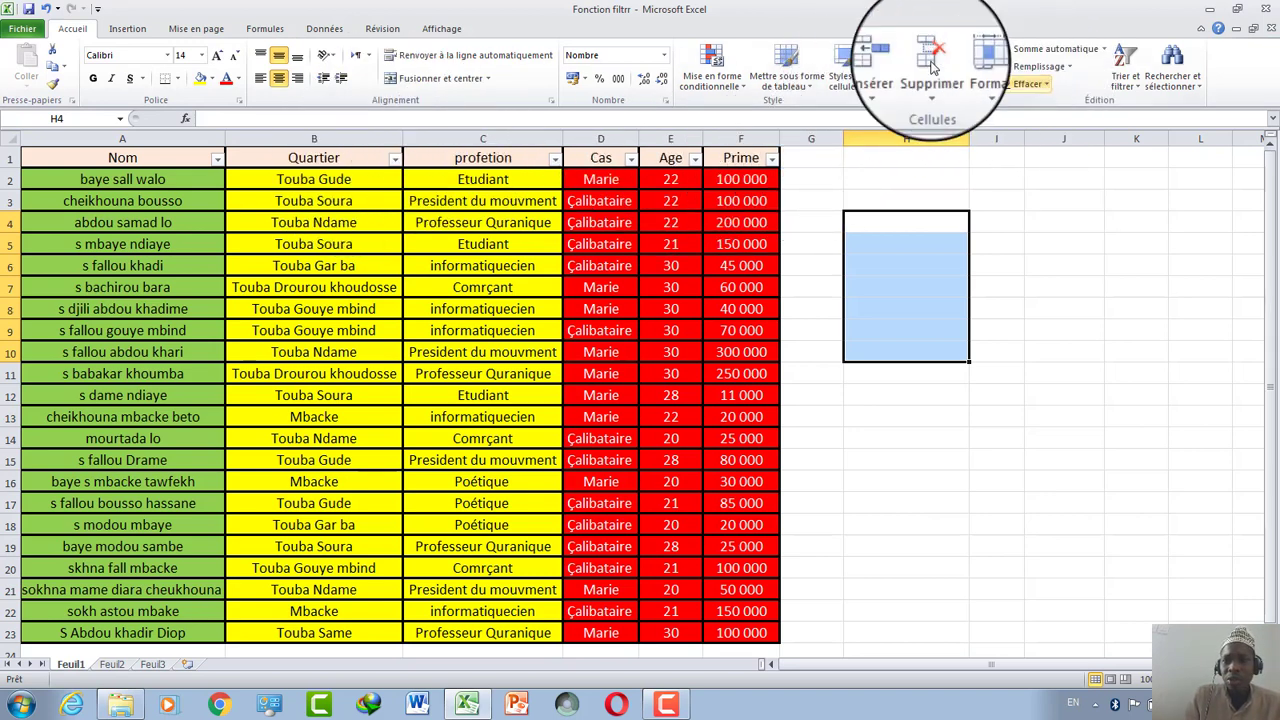
Step: Add Filtrer dropdowns to the Nom, Quartier, profetion, Cas, Age and Prime headers
{"action": "left_click", "coordinate": [324, 28]}
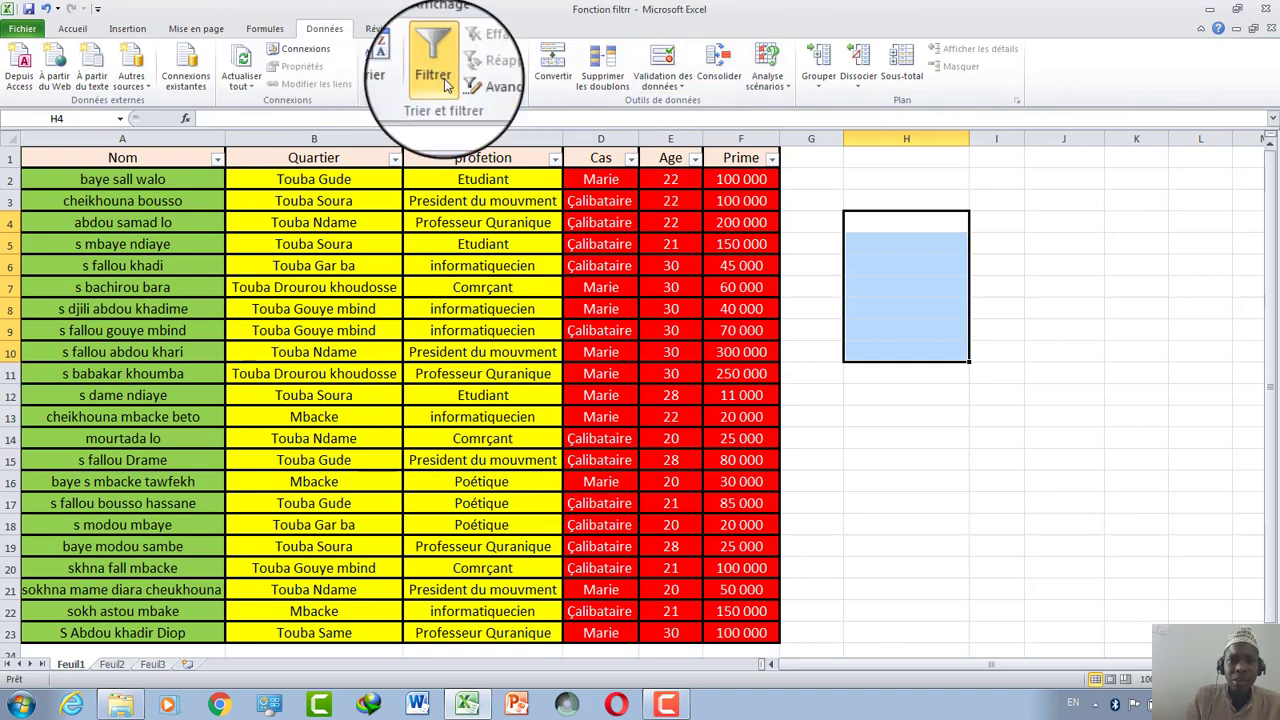
{"action": "left_click", "coordinate": [670, 352]}
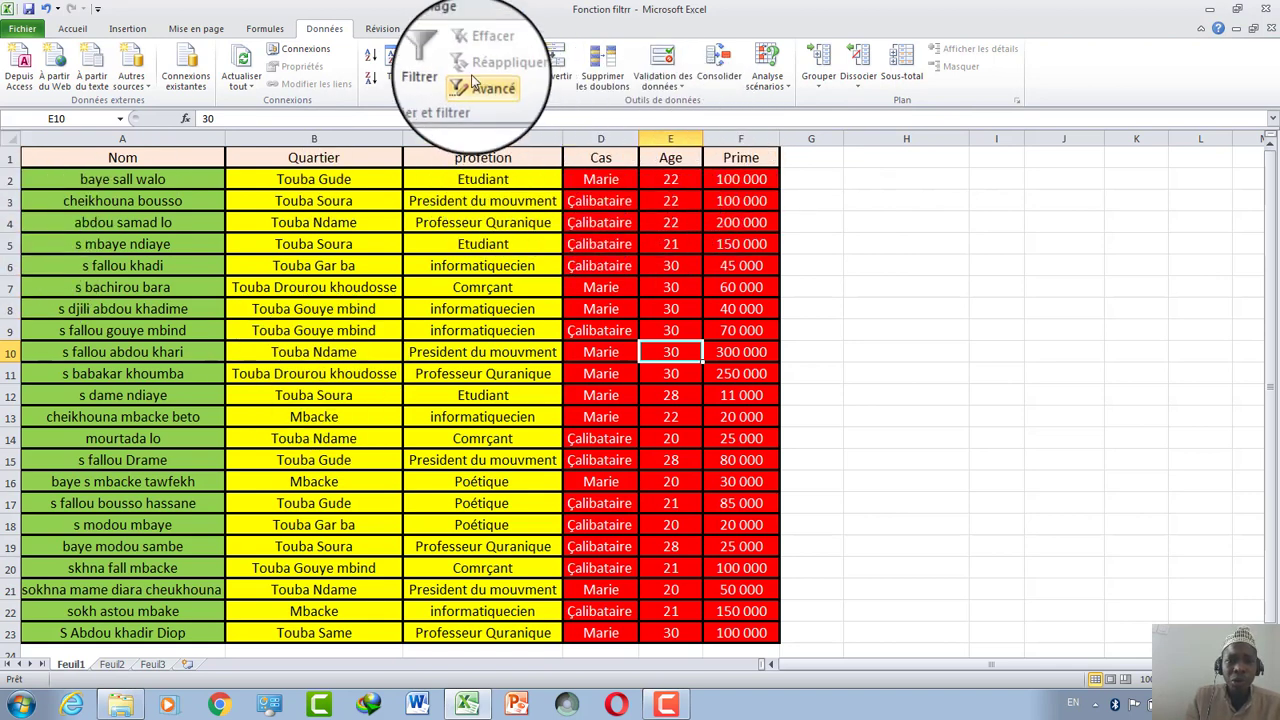
{"action": "left_click", "coordinate": [432, 65]}
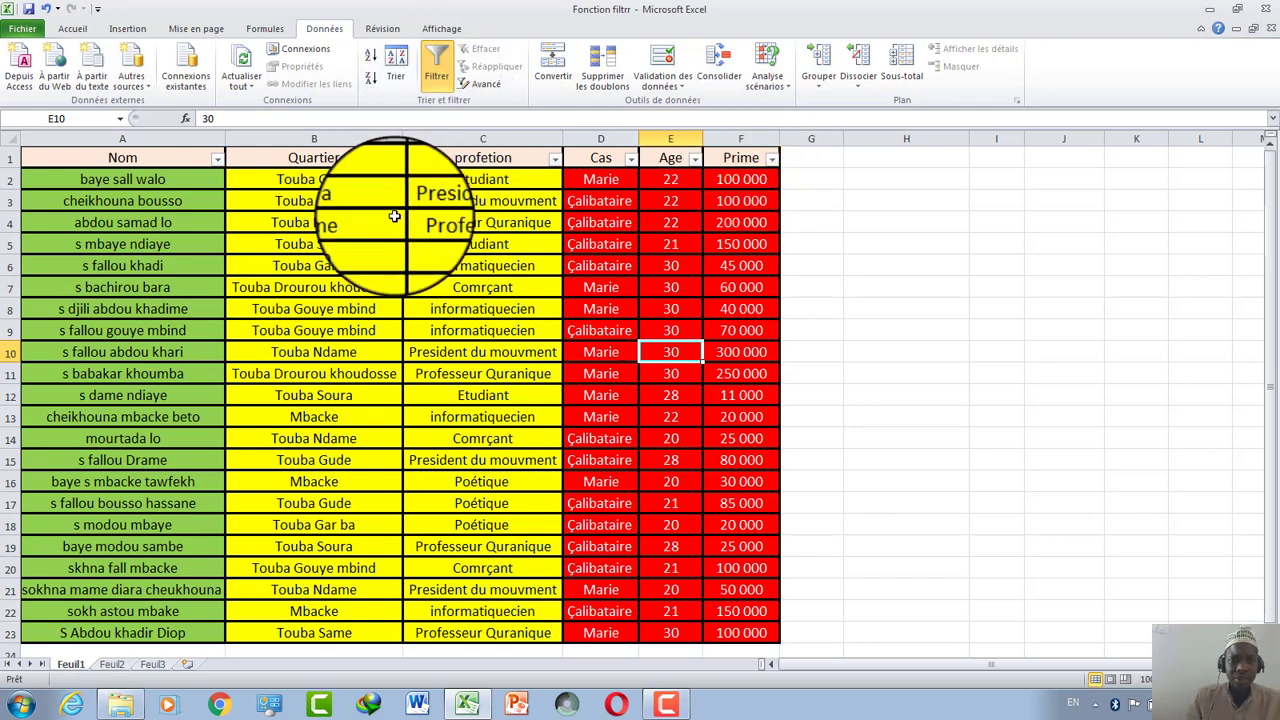
{"action": "left_click", "coordinate": [72, 30]}
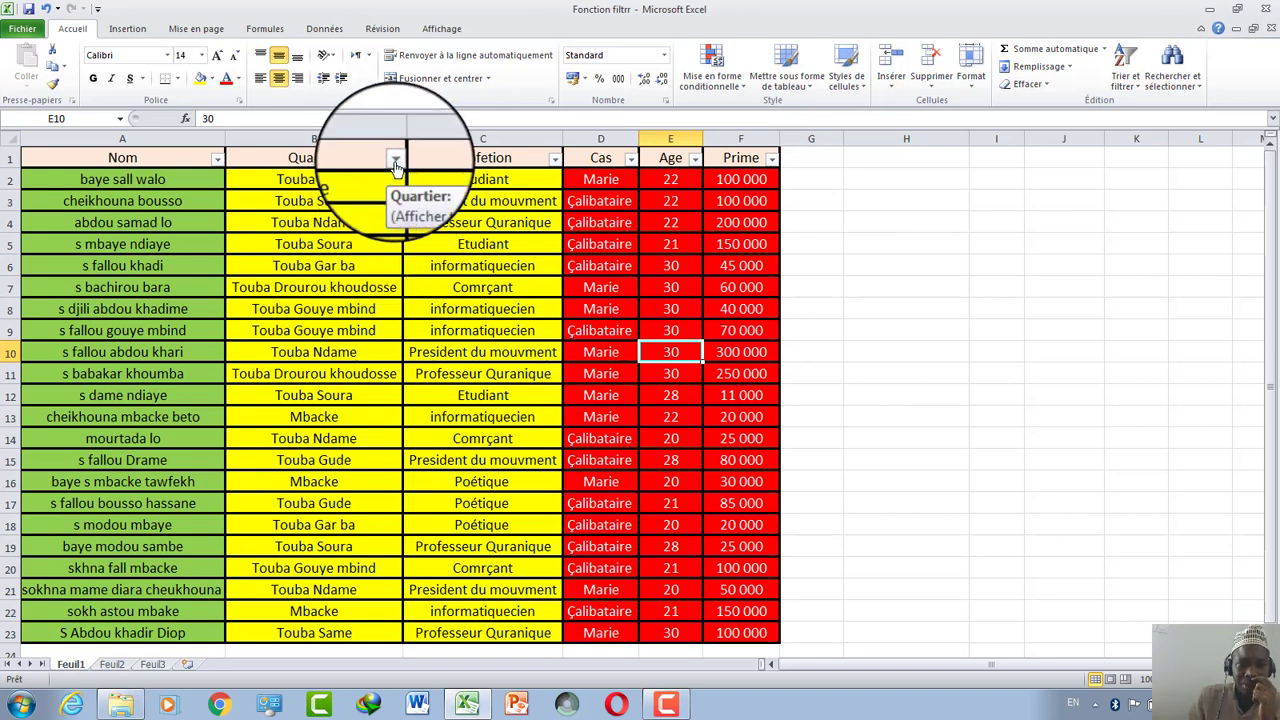
Step: Filter Quartier to Touba Gude, leaving 3 of 22 rows, then clear the filter
{"action": "left_click", "coordinate": [396, 160]}
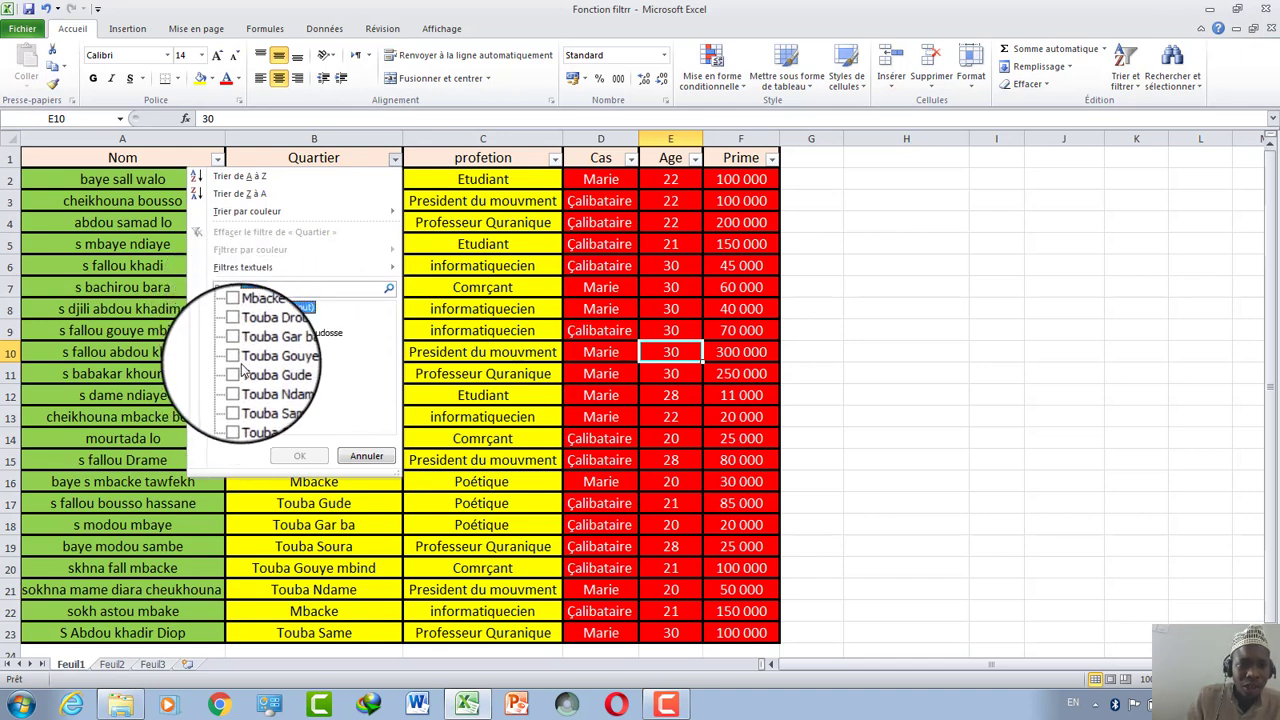
{"action": "scroll", "coordinate": [241, 365], "scroll_direction": "down", "scroll_amount": 1}
{"action": "scroll", "coordinate": [241, 350], "scroll_direction": "up", "scroll_amount": 2}
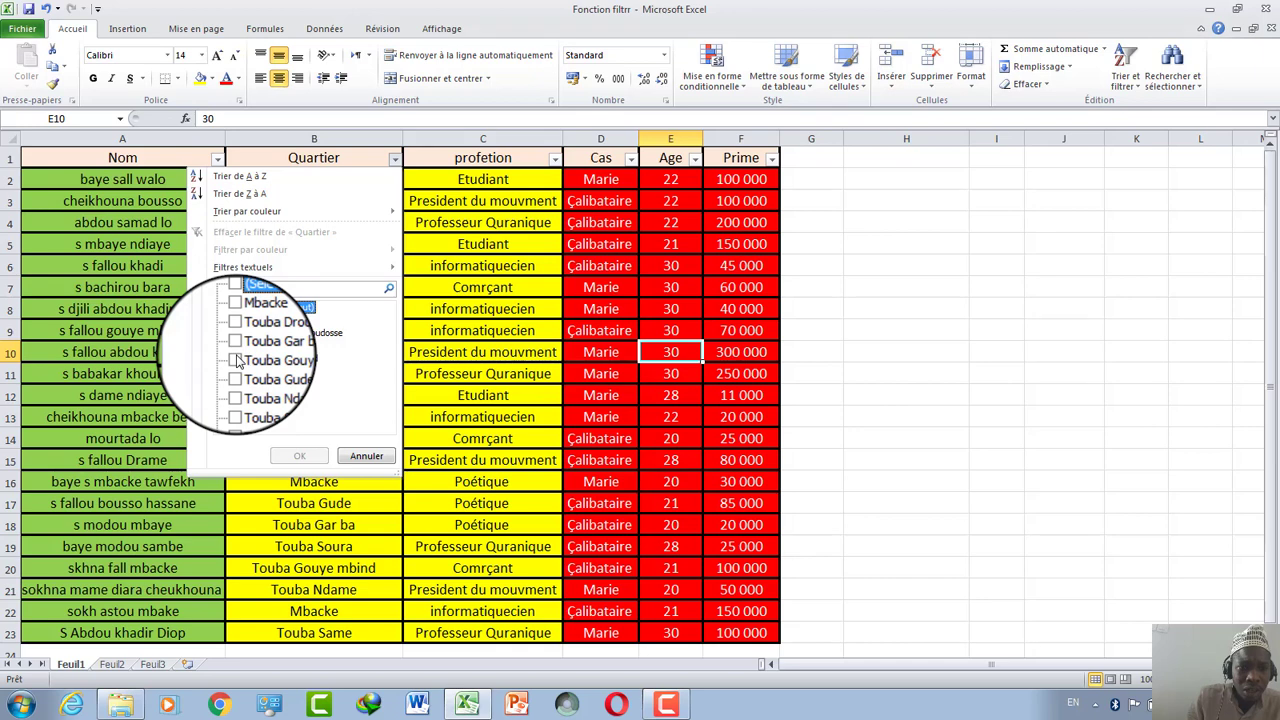
{"action": "left_click", "coordinate": [235, 371]}
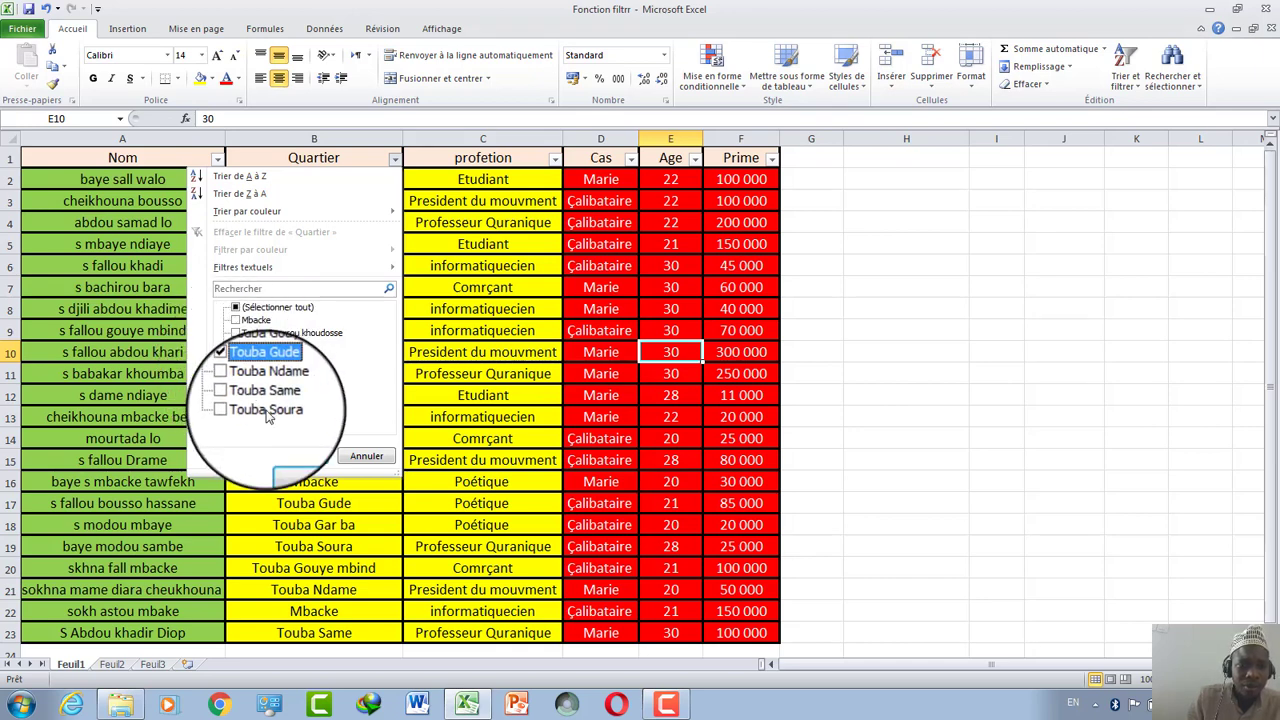
{"action": "left_click", "coordinate": [303, 457]}
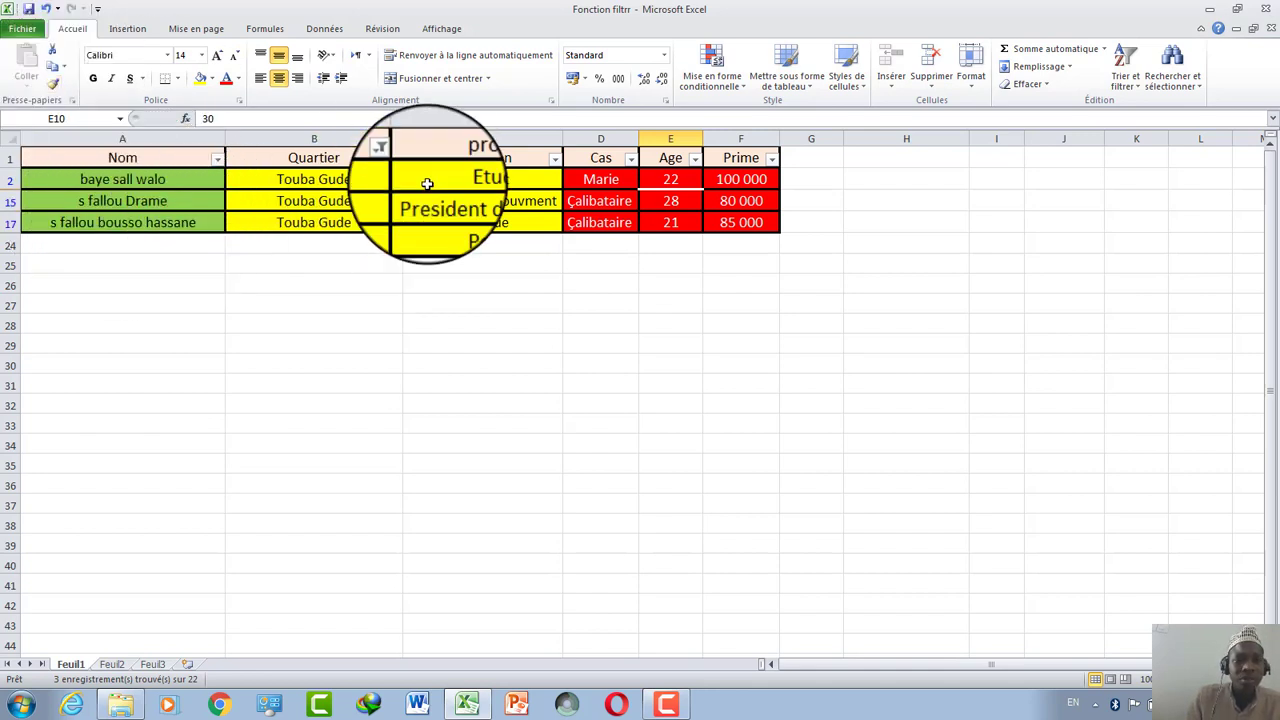
{"action": "left_click", "coordinate": [323, 30]}
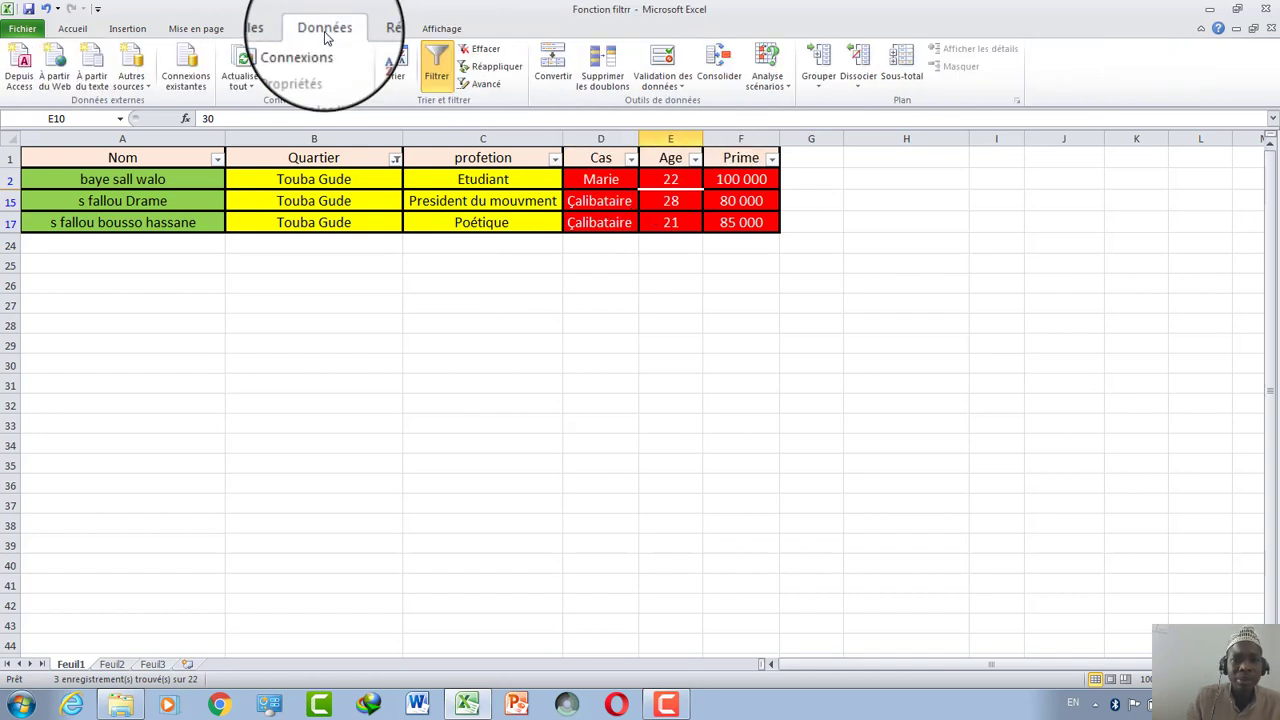
{"action": "left_click", "coordinate": [474, 52]}
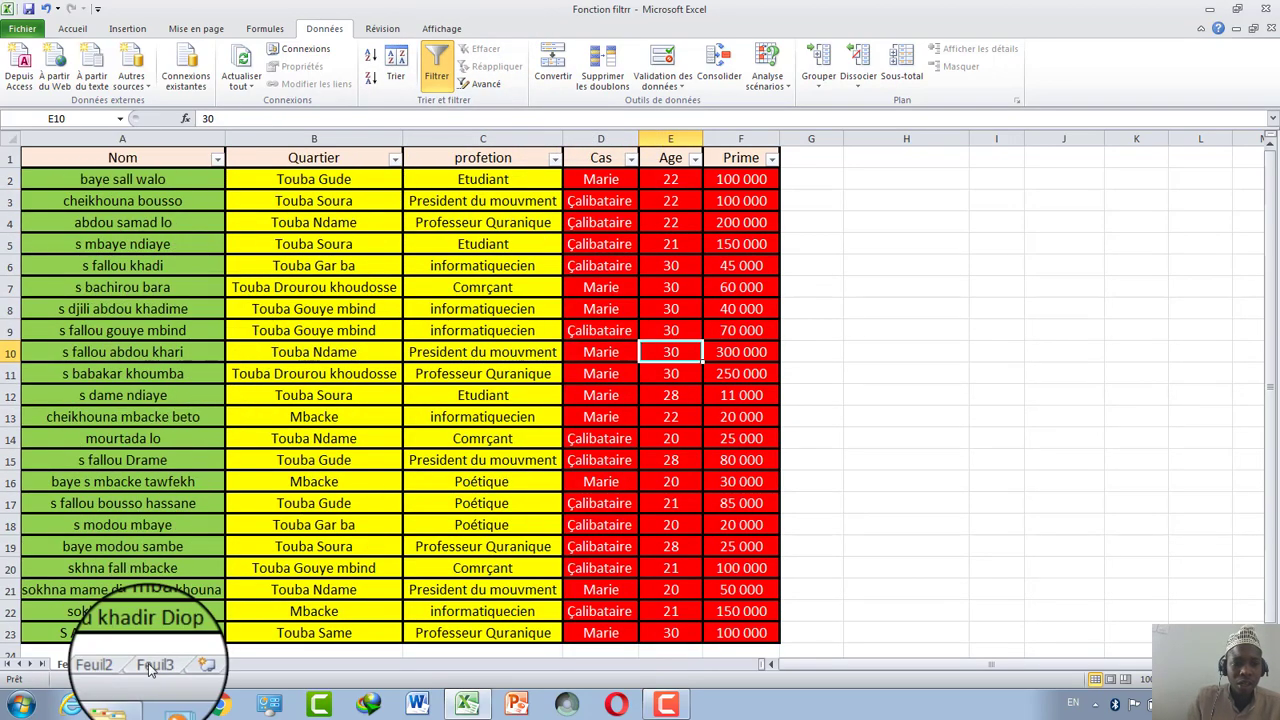
Step: Filter Quartier to the Touba Soura and Ndame rows, leaving eight, then clear it
{"action": "left_click", "coordinate": [112, 664]}
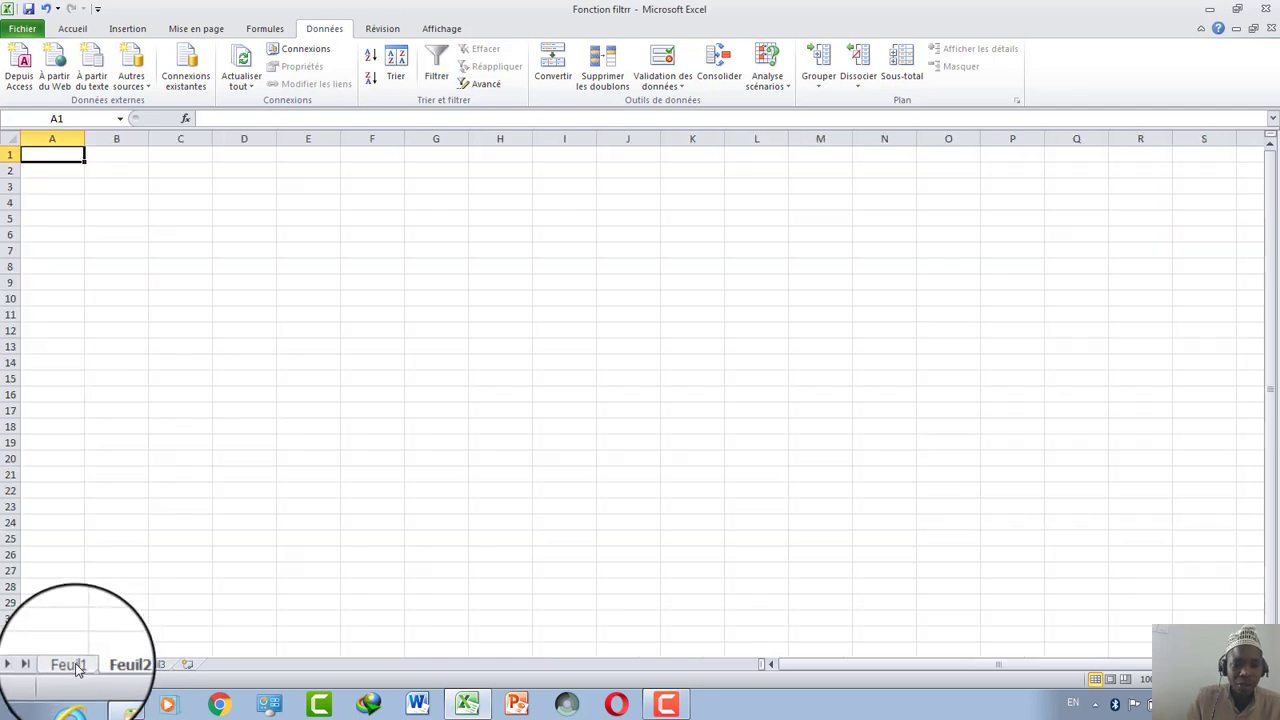
{"action": "left_click", "coordinate": [70, 664]}
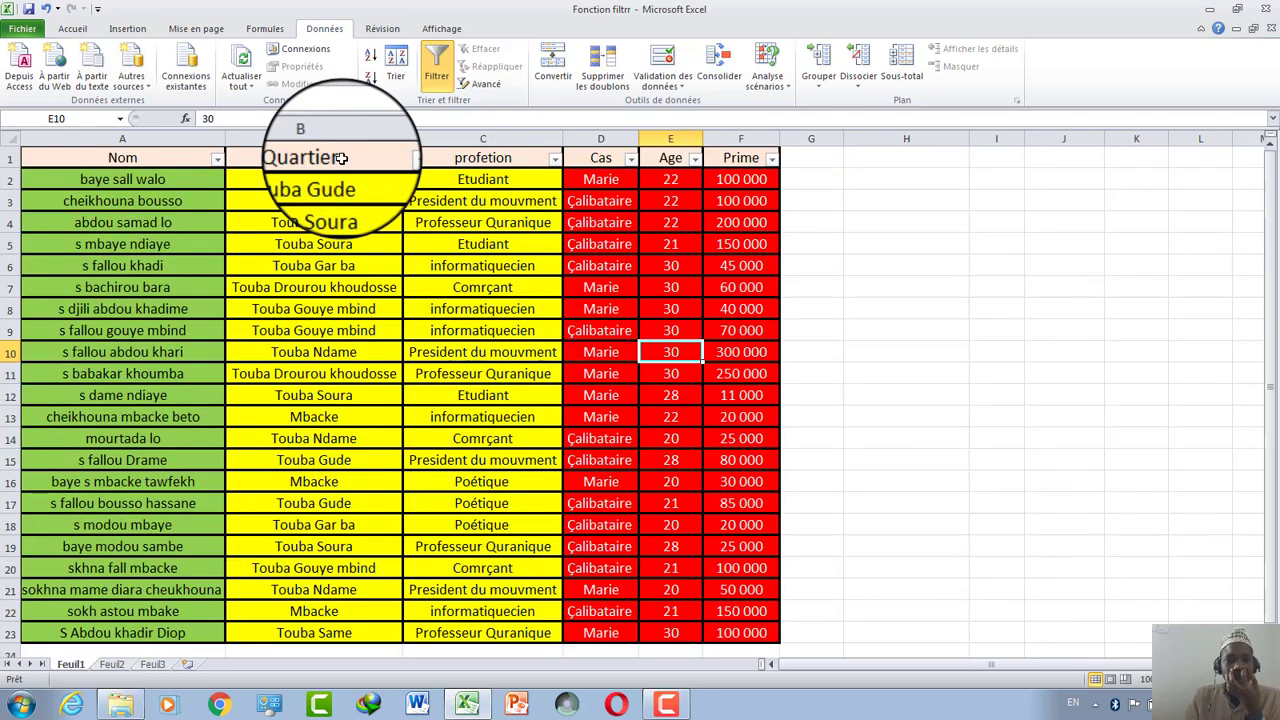
{"action": "left_click", "coordinate": [396, 160]}
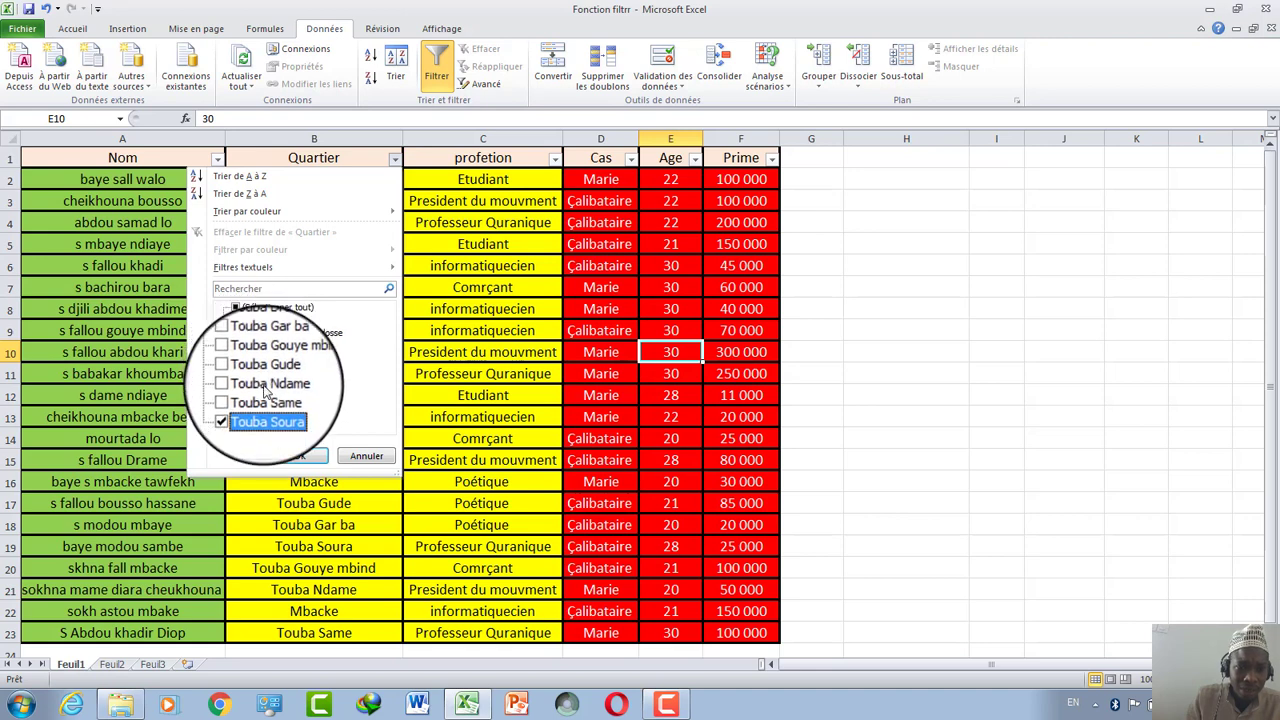
{"action": "left_click", "coordinate": [292, 456]}
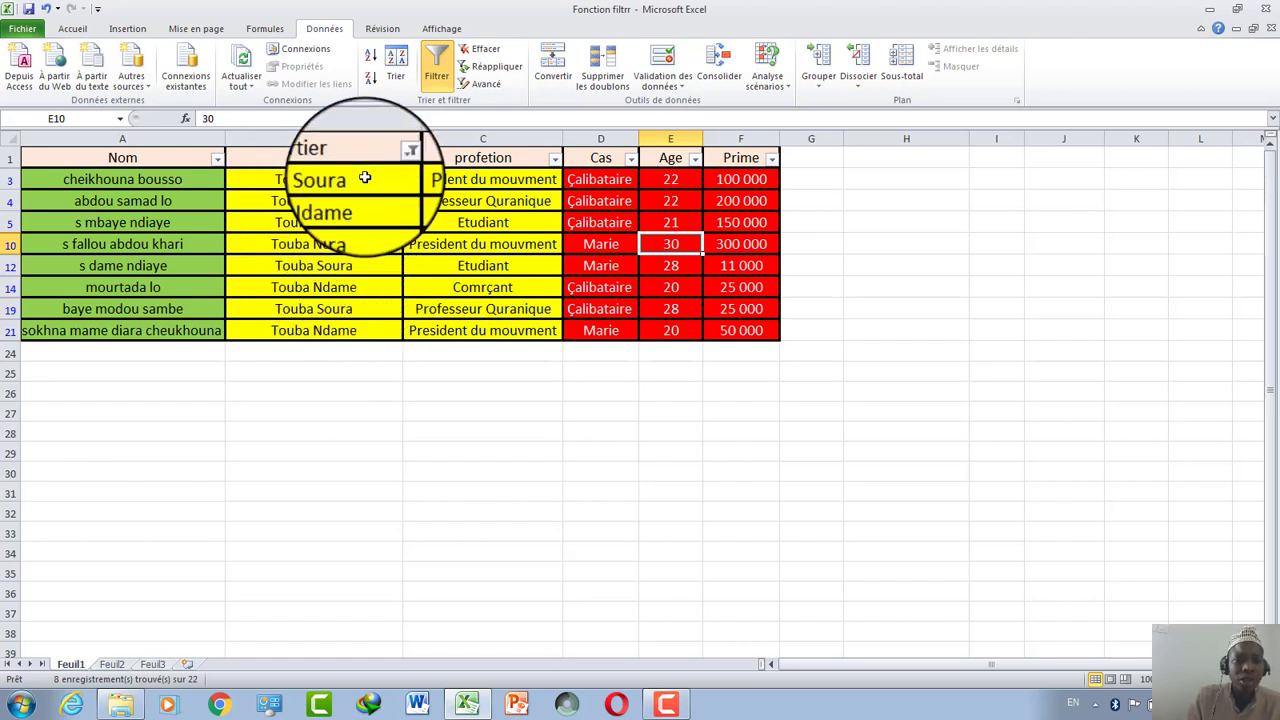
{"action": "left_click", "coordinate": [482, 52]}
Step: Filter Quartier again with Touba Same ticked, leaving eleven rows, then clear it
{"action": "left_click", "coordinate": [395, 159]}
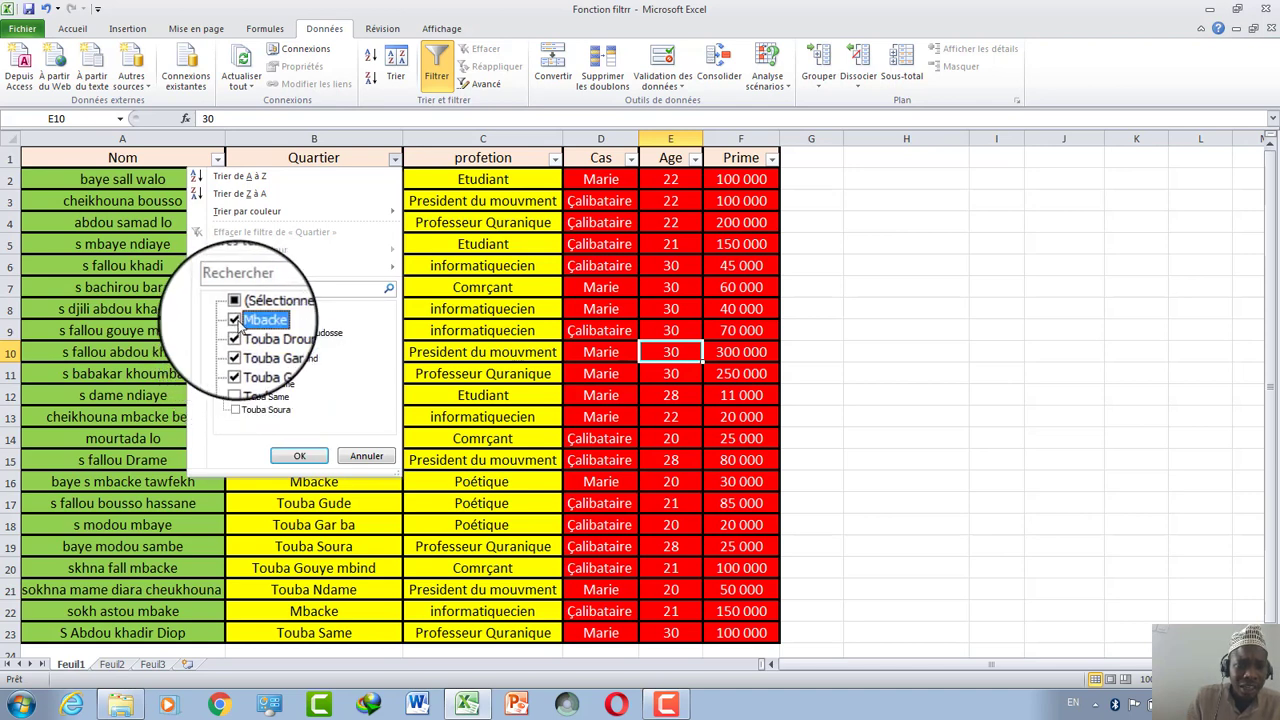
{"action": "left_click", "coordinate": [237, 400]}
{"action": "left_click", "coordinate": [300, 456]}
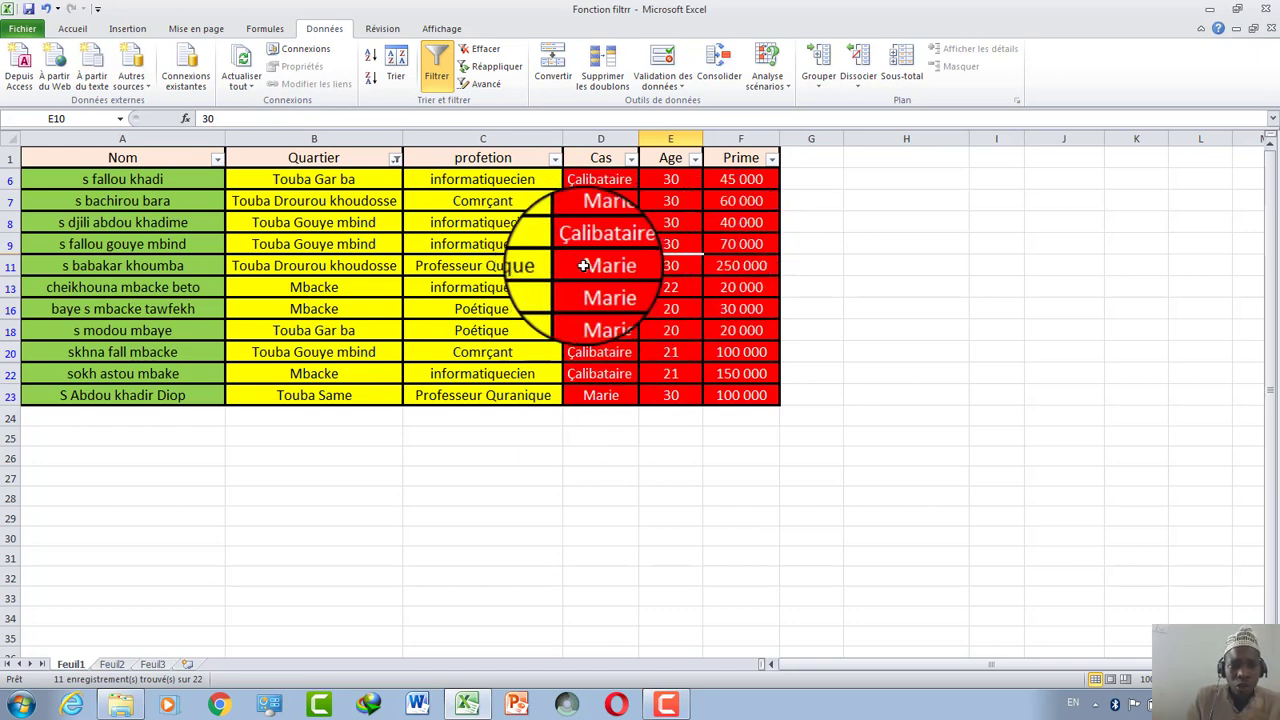
{"action": "left_click", "coordinate": [476, 52]}
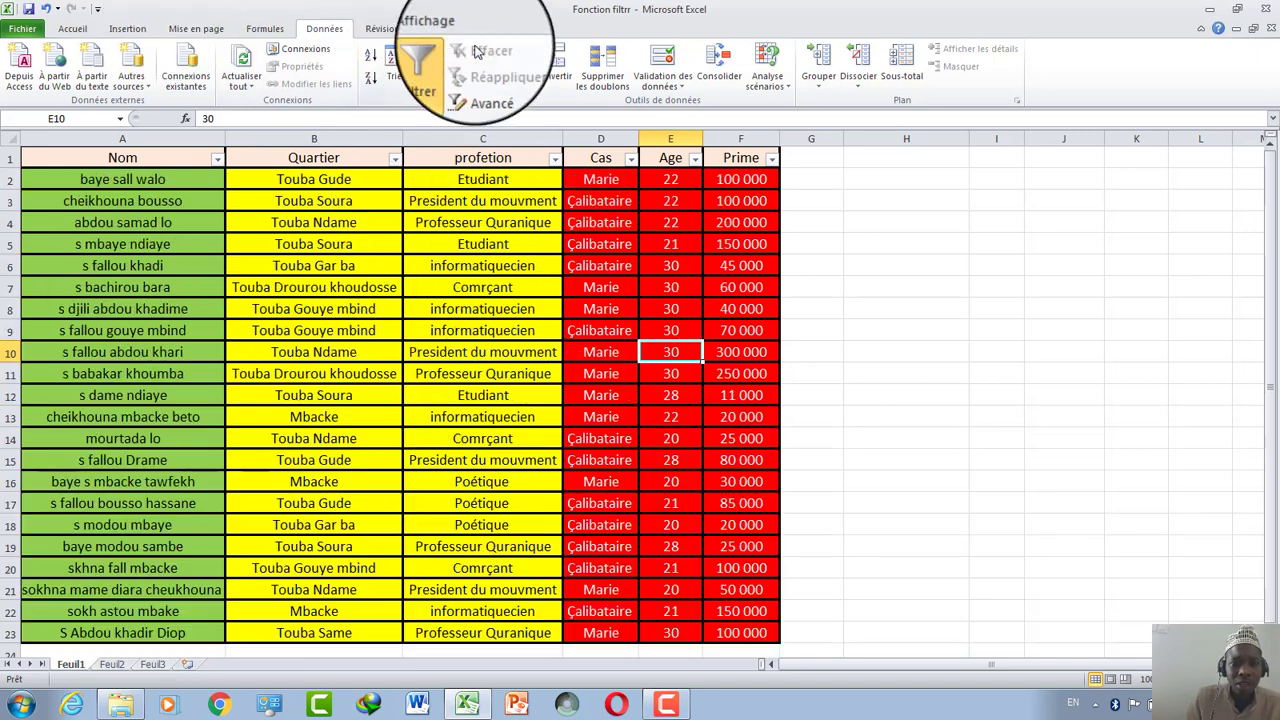
{"action": "left_click", "coordinate": [554, 160]}
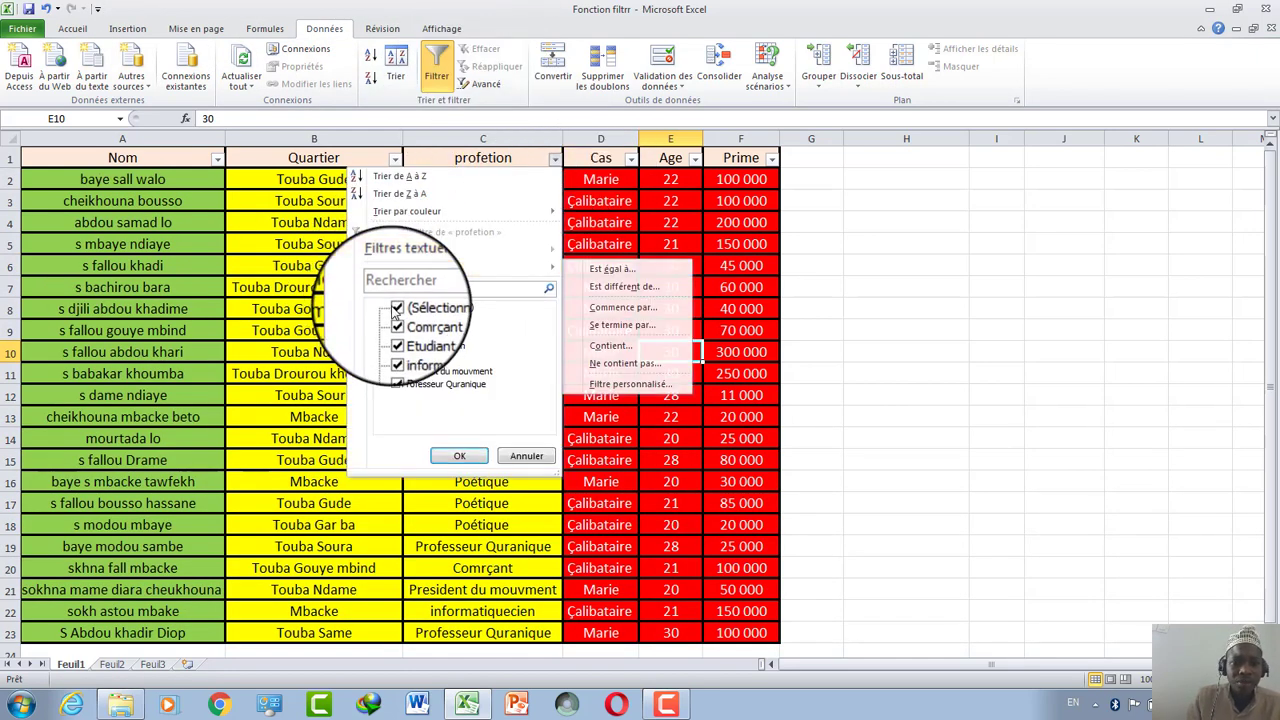
{"action": "left_click", "coordinate": [397, 308]}
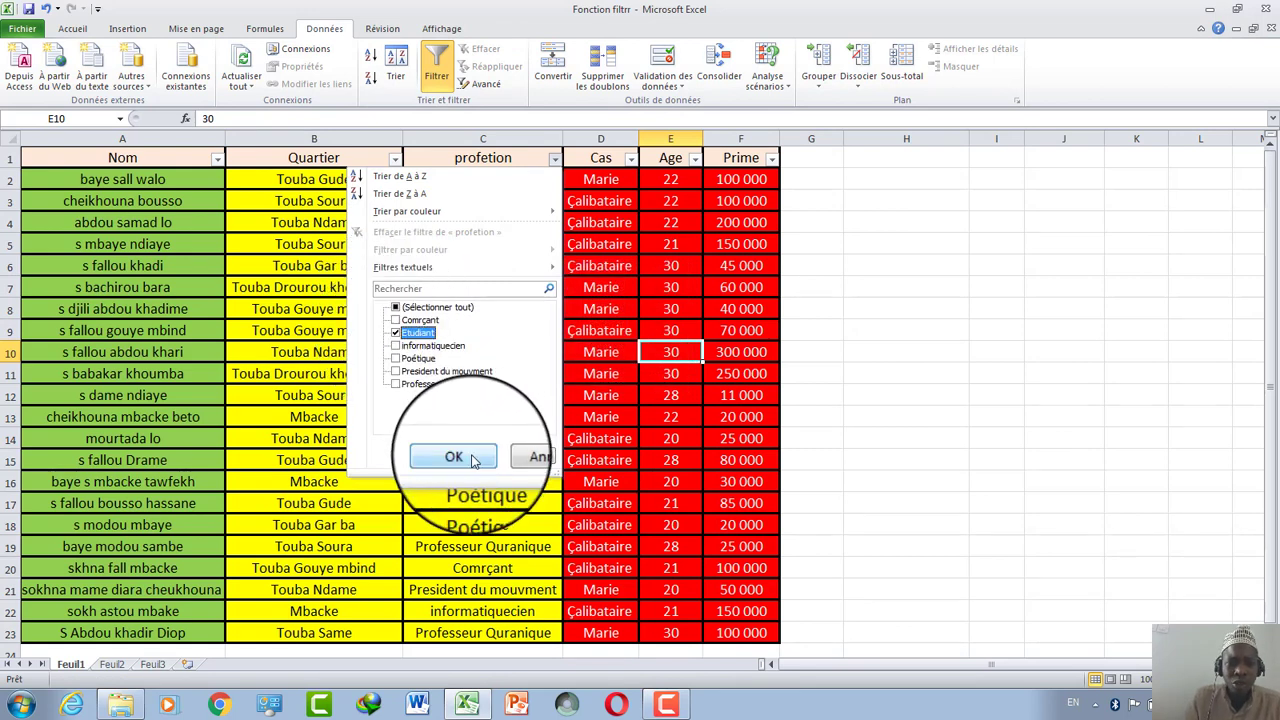
{"action": "left_click", "coordinate": [459, 456]}
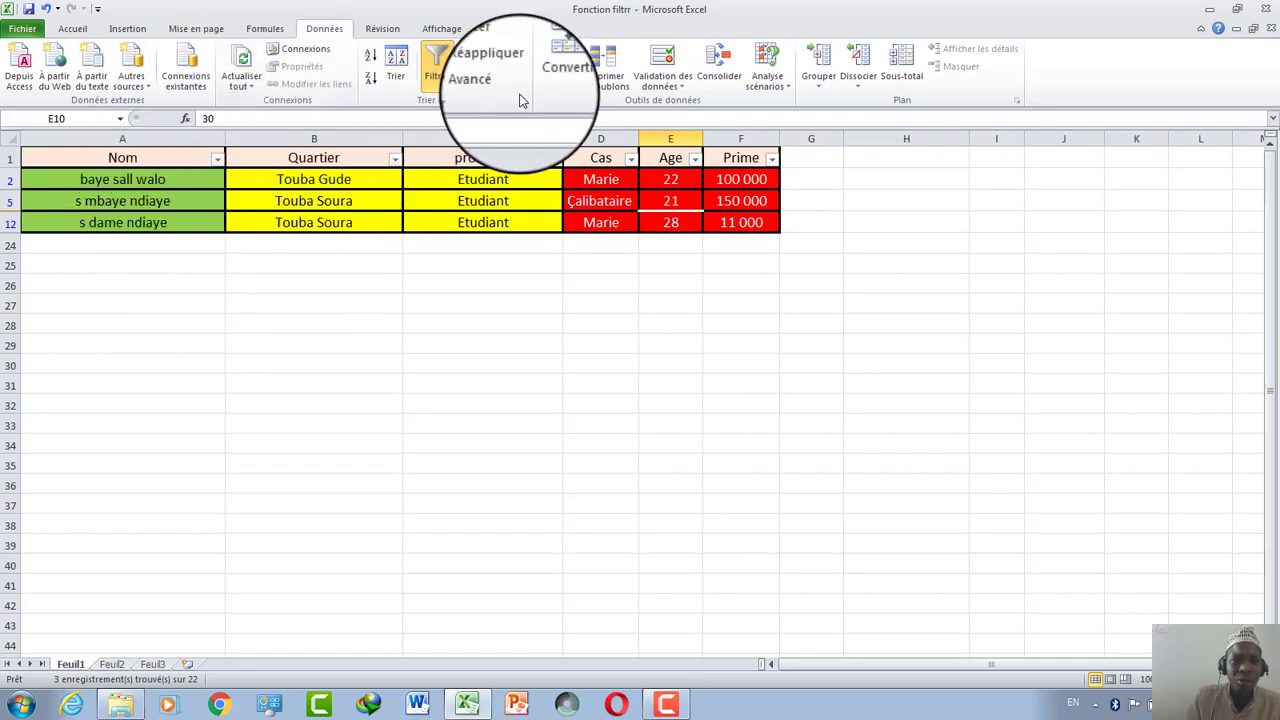
{"action": "left_click", "coordinate": [481, 51]}
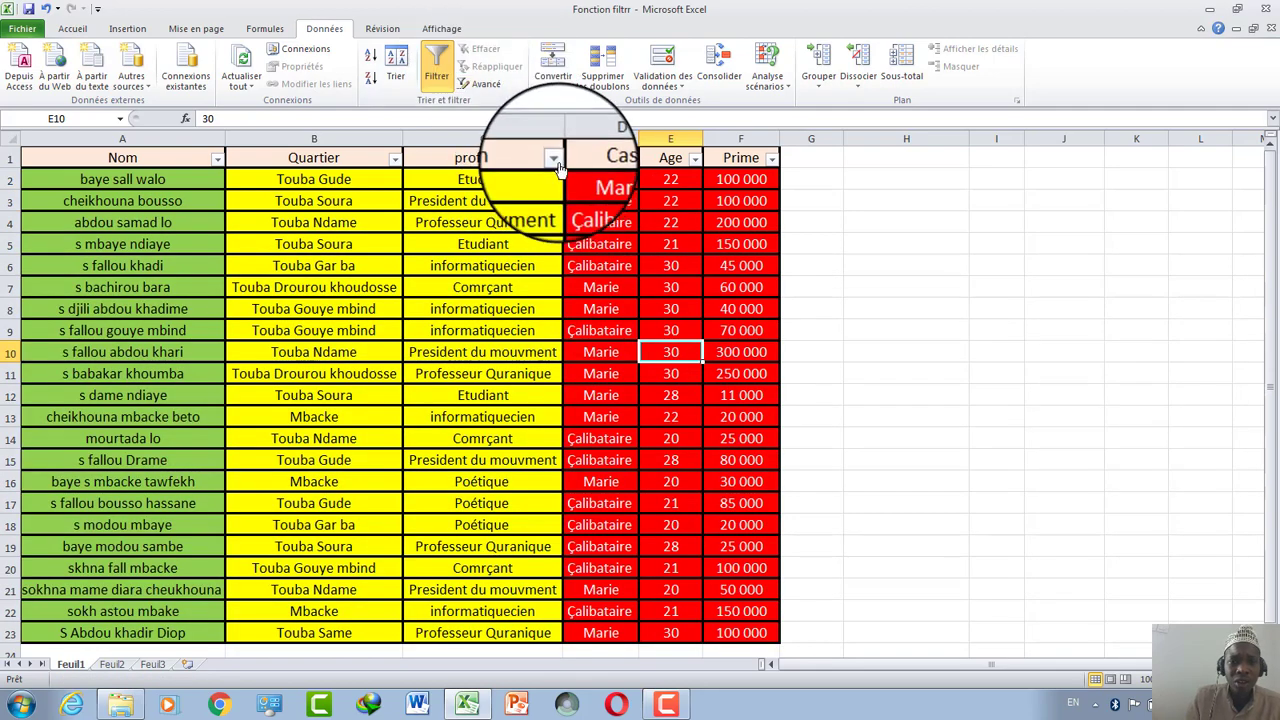
{"action": "left_click", "coordinate": [555, 160]}
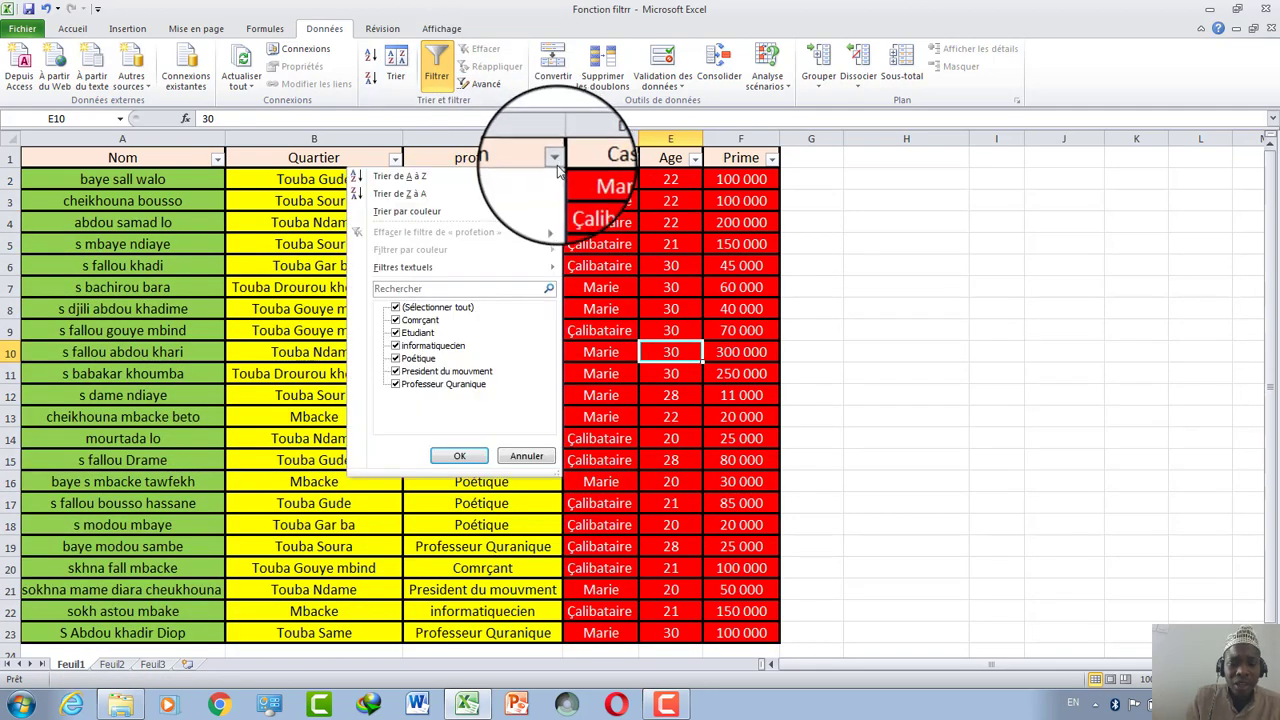
{"action": "left_click", "coordinate": [453, 311]}
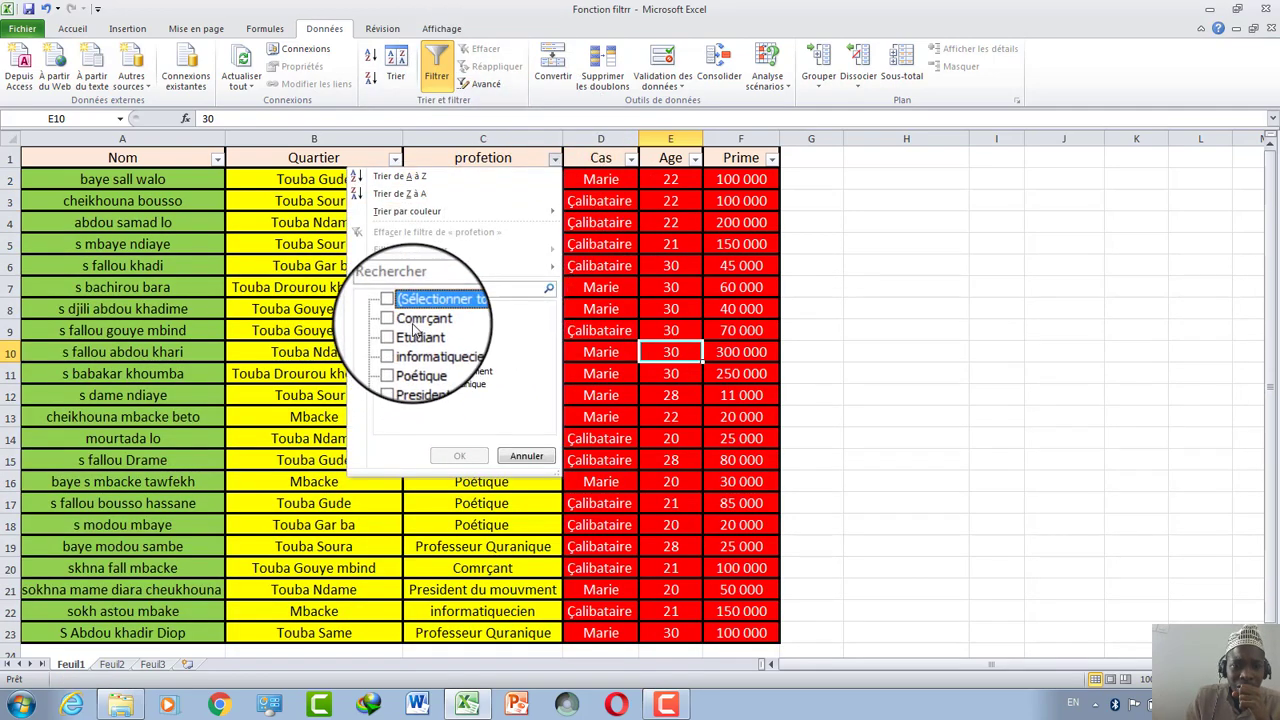
{"action": "left_click", "coordinate": [459, 456]}
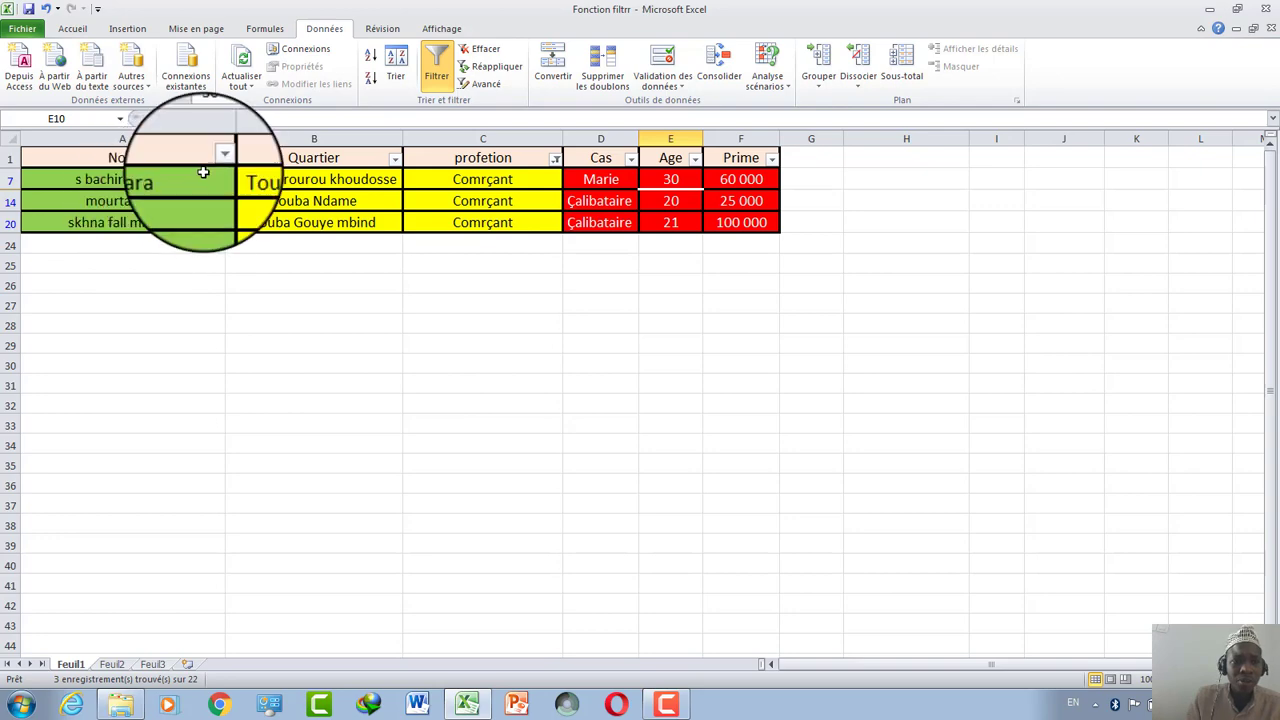
{"action": "left_click", "coordinate": [486, 53]}
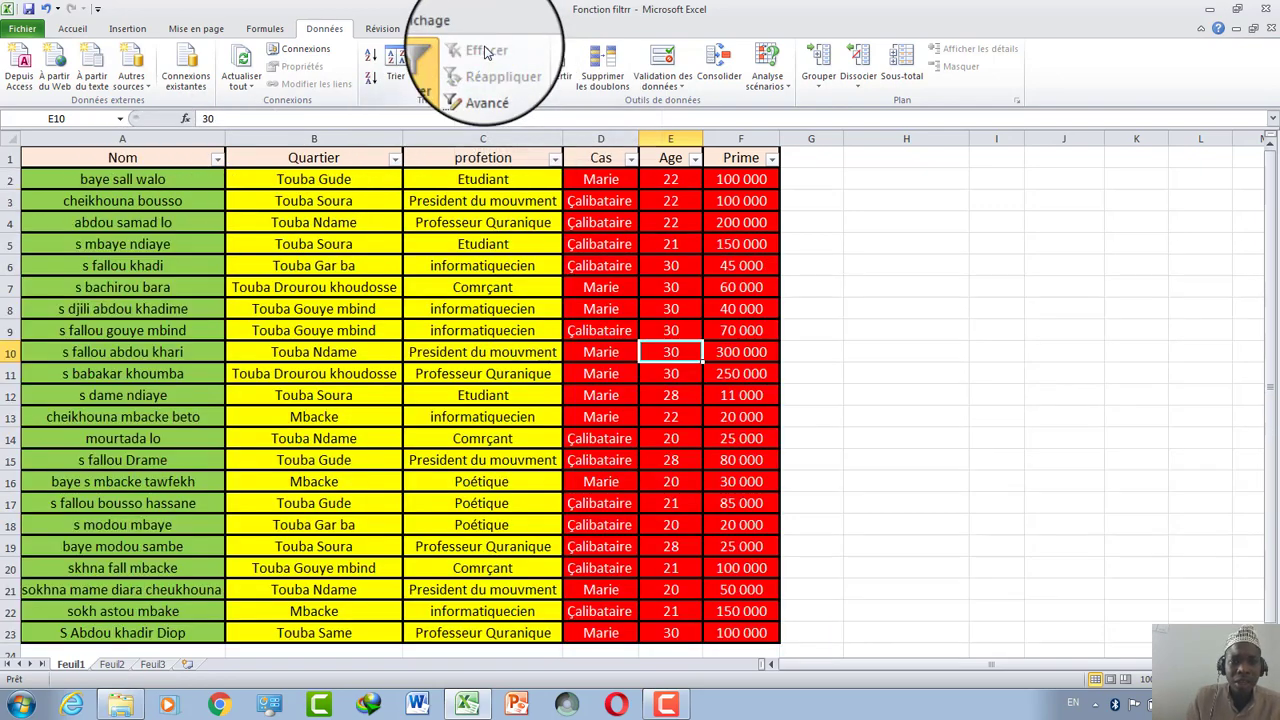
{"action": "left_click", "coordinate": [555, 160]}
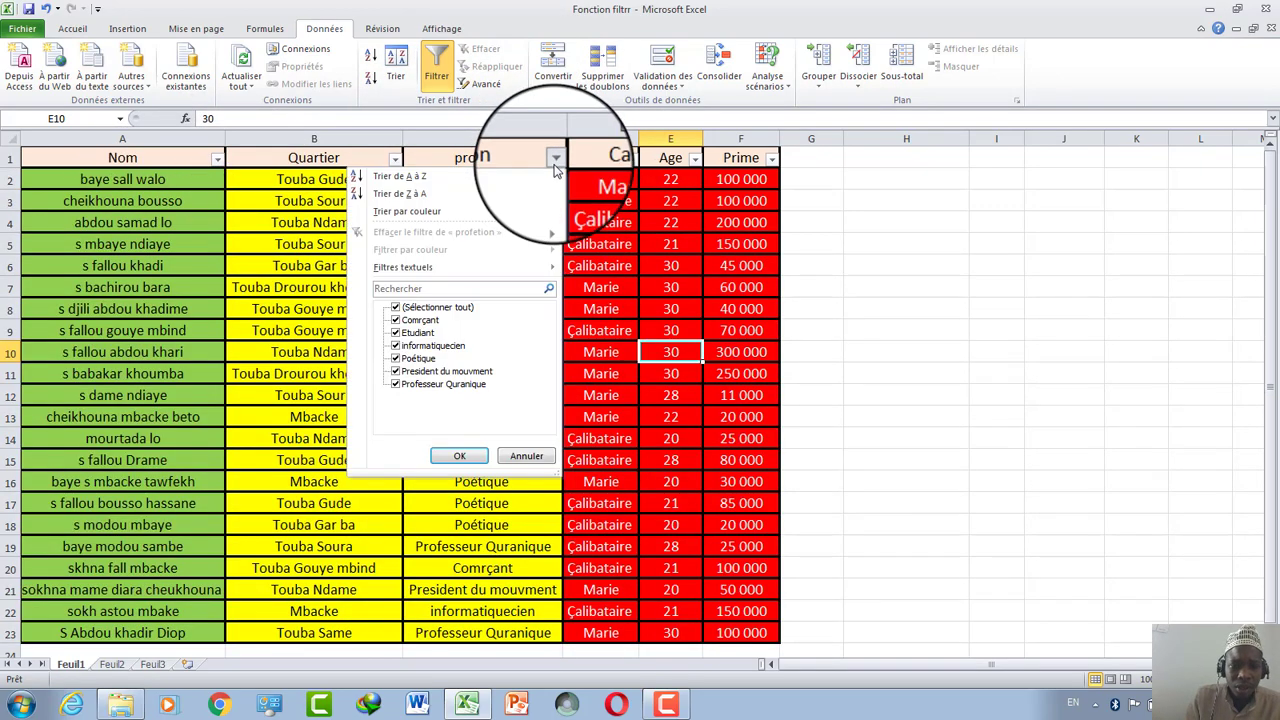
{"action": "left_click", "coordinate": [432, 307]}
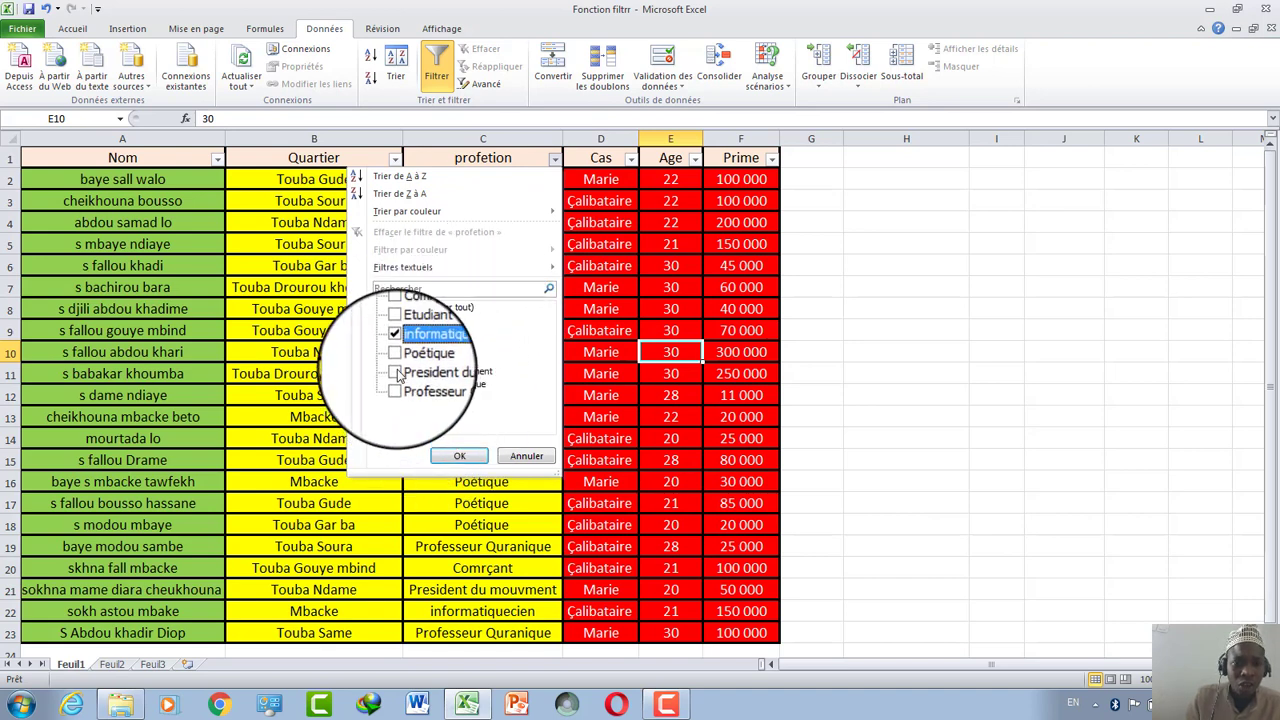
{"action": "left_click", "coordinate": [459, 456]}
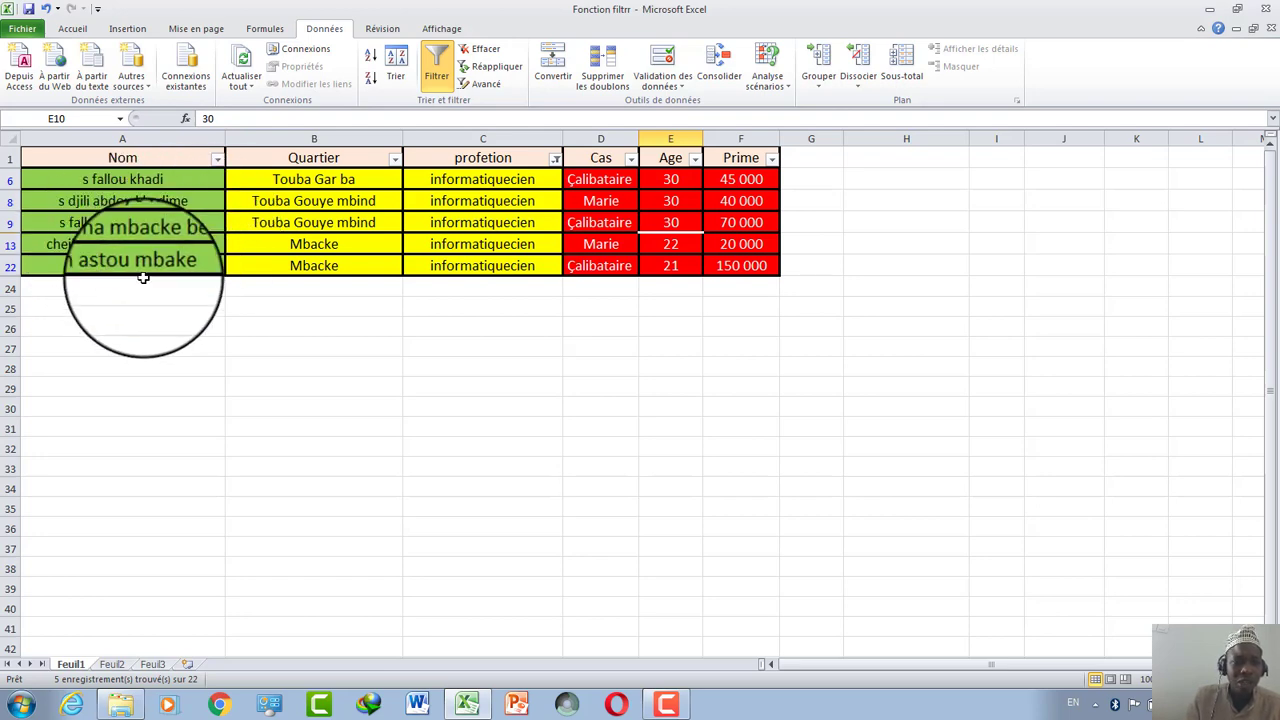
{"action": "left_click", "coordinate": [480, 48]}
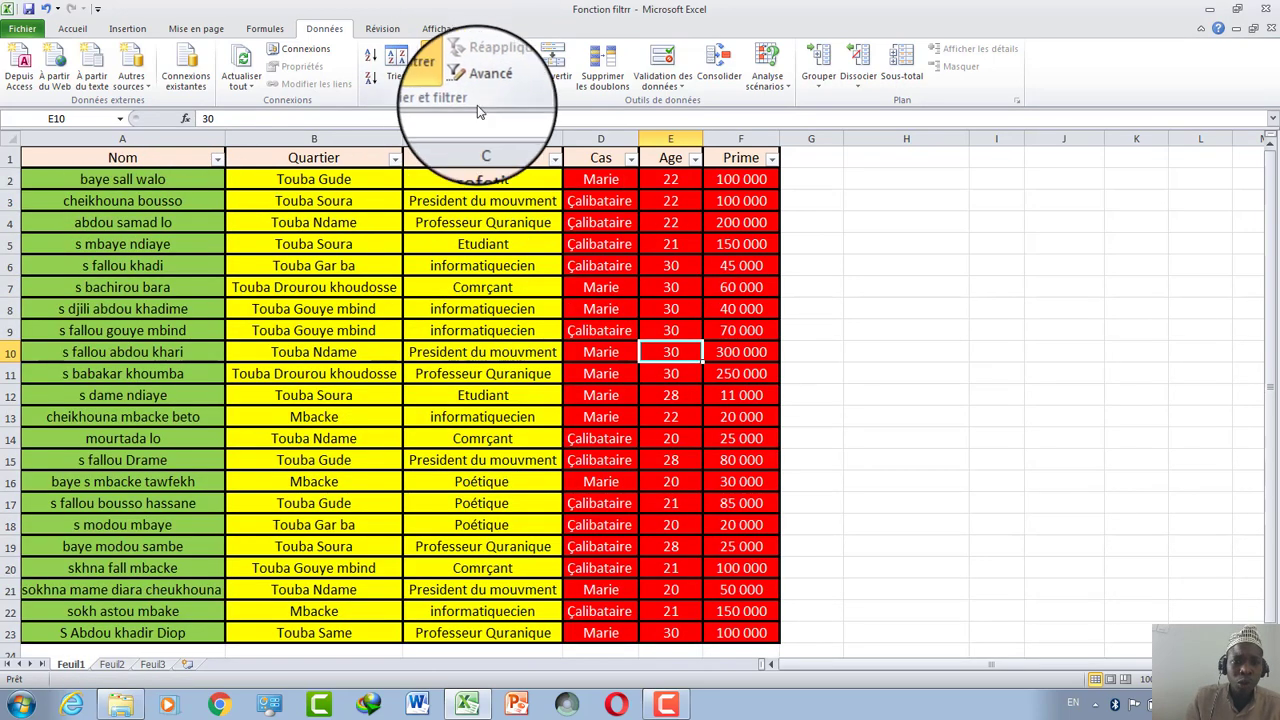
{"action": "left_click", "coordinate": [555, 162]}
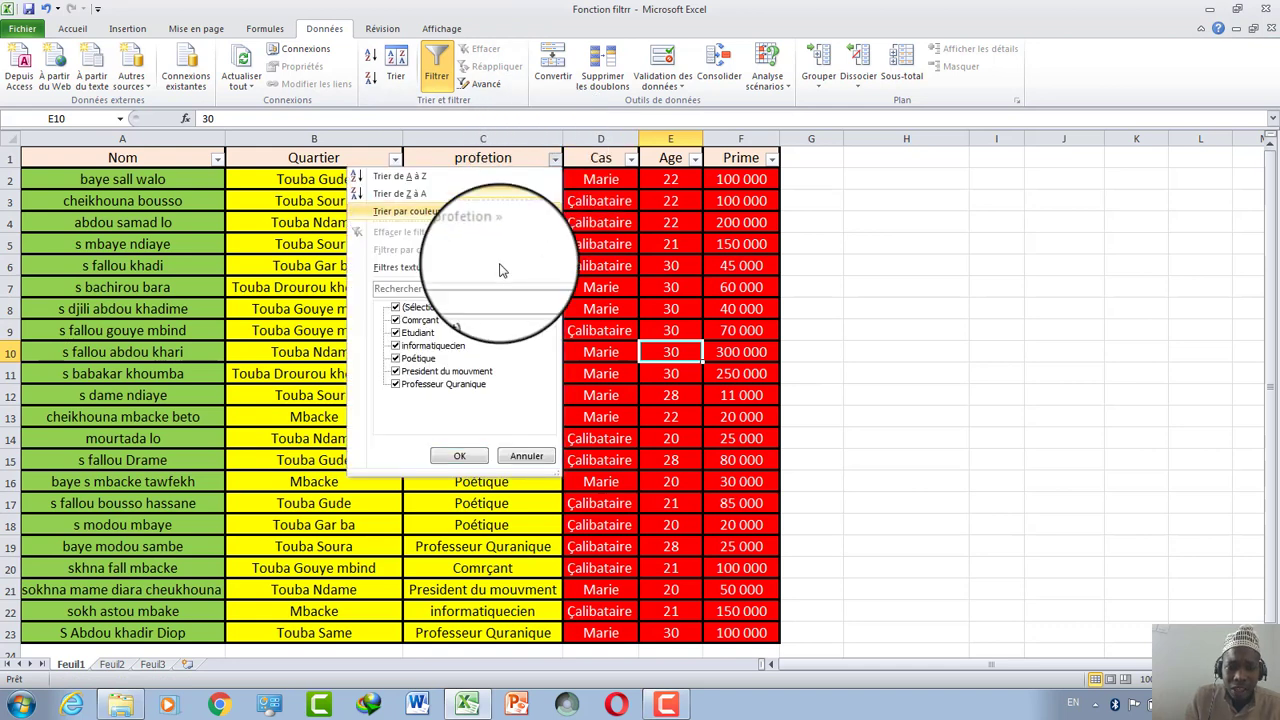
{"action": "left_click", "coordinate": [425, 308]}
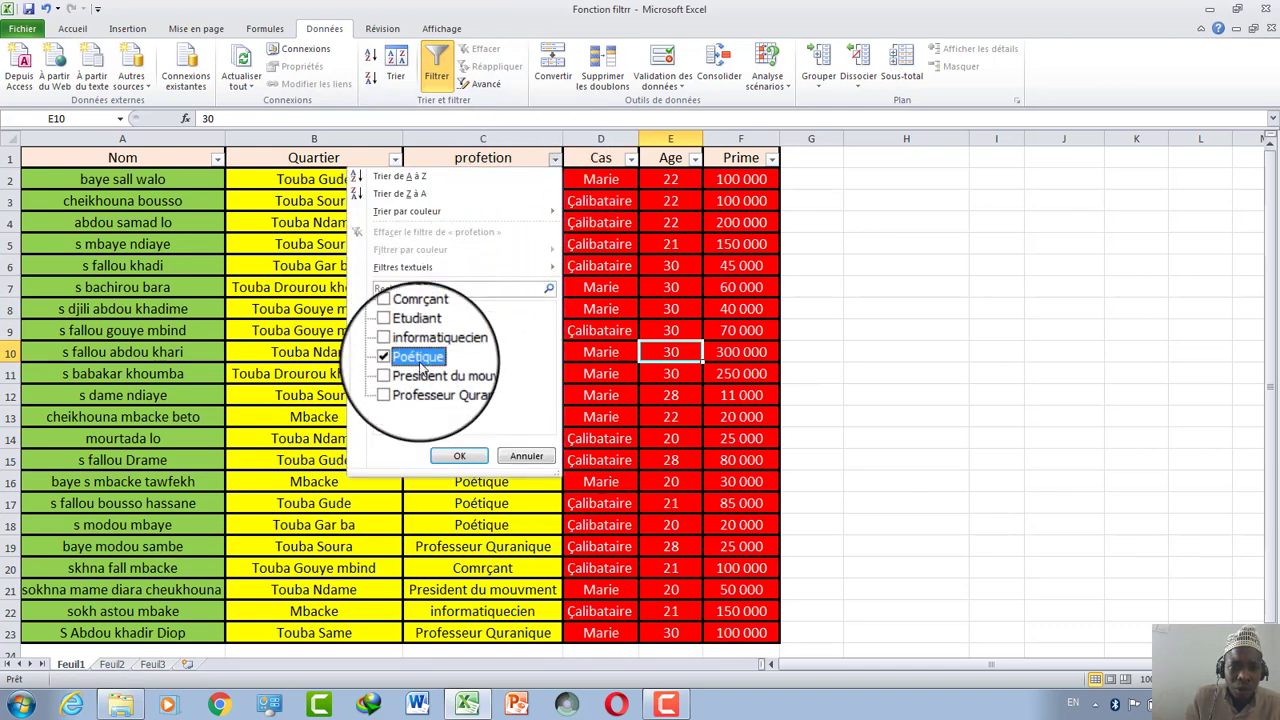
{"action": "left_click", "coordinate": [459, 456]}
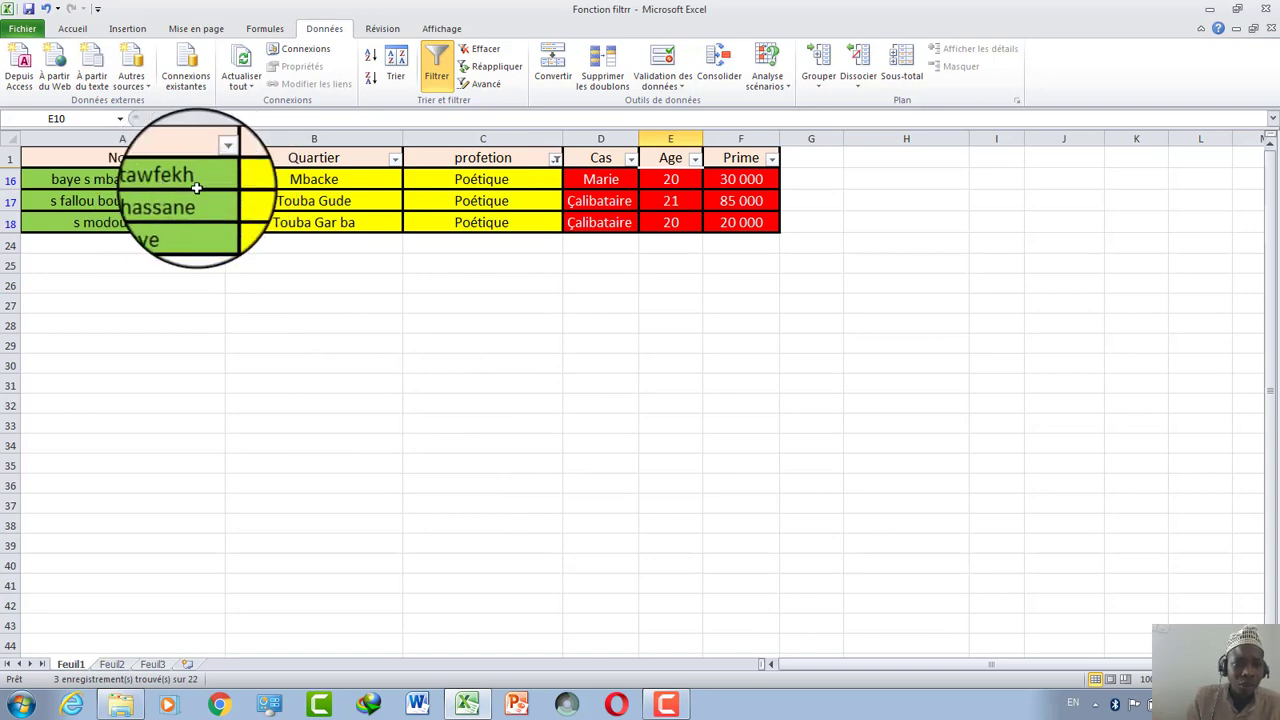
{"action": "left_click", "coordinate": [484, 48]}
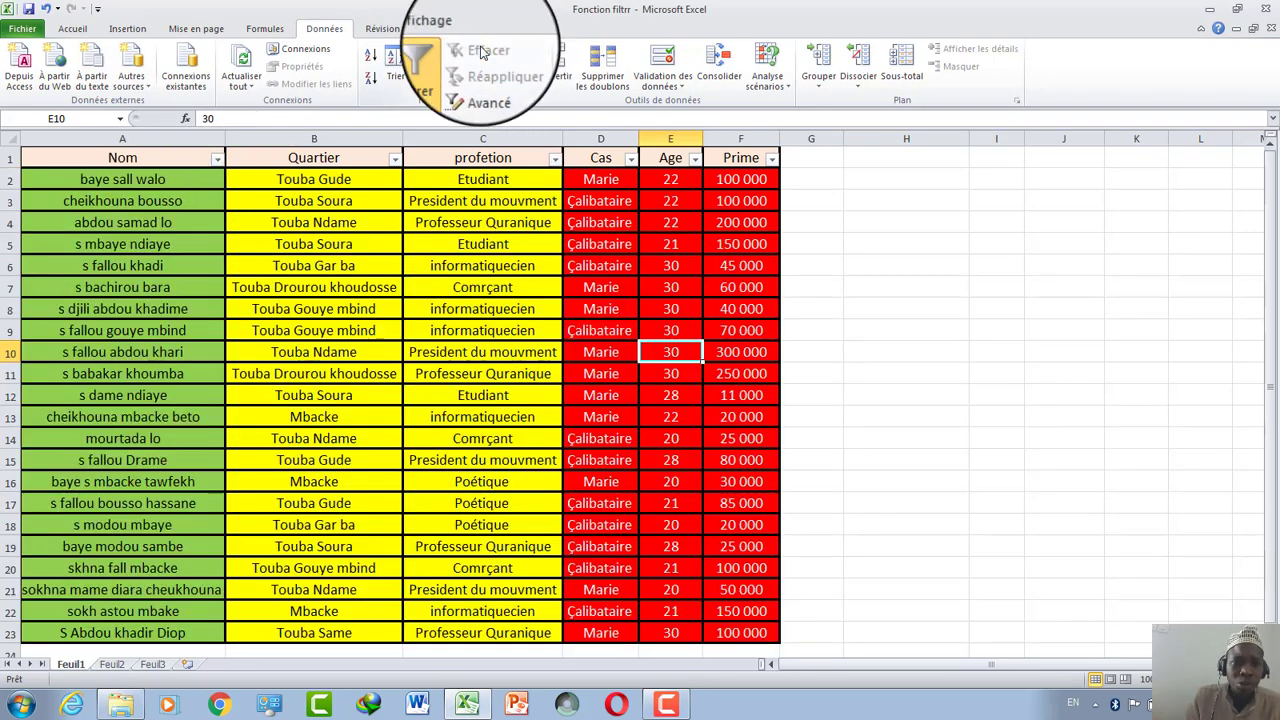
{"action": "left_click", "coordinate": [554, 160]}
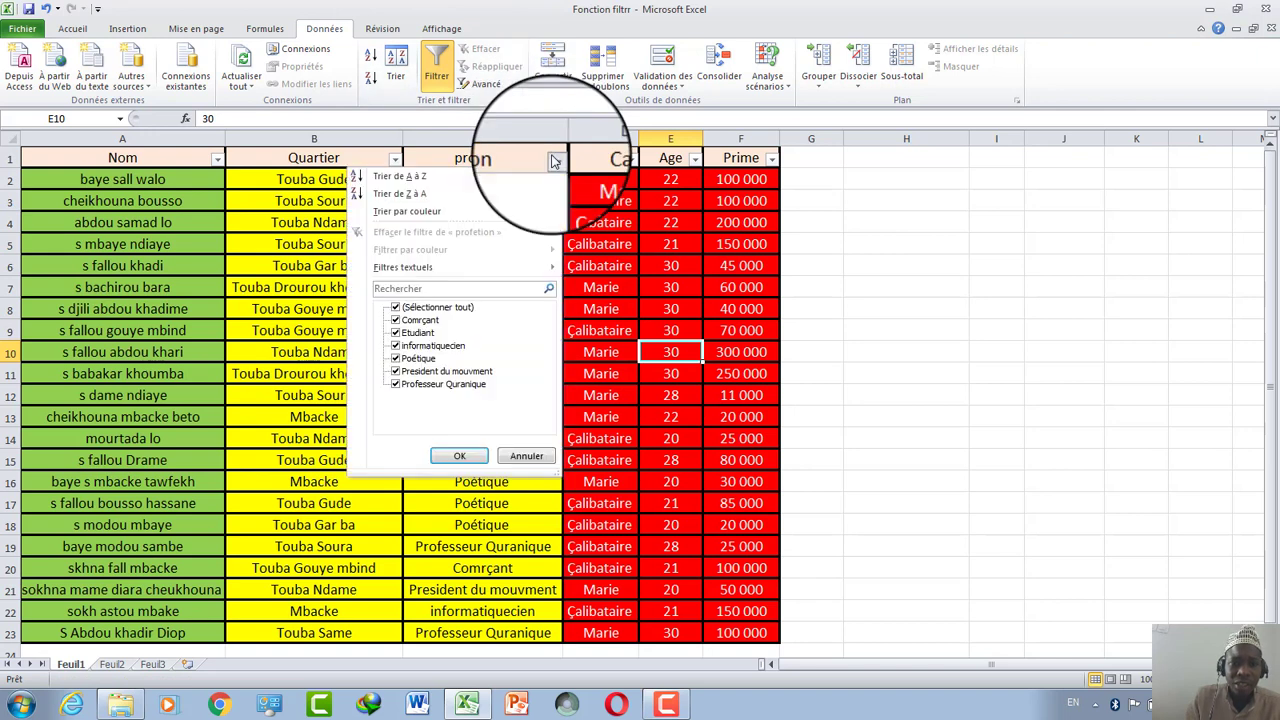
{"action": "left_click", "coordinate": [412, 310]}
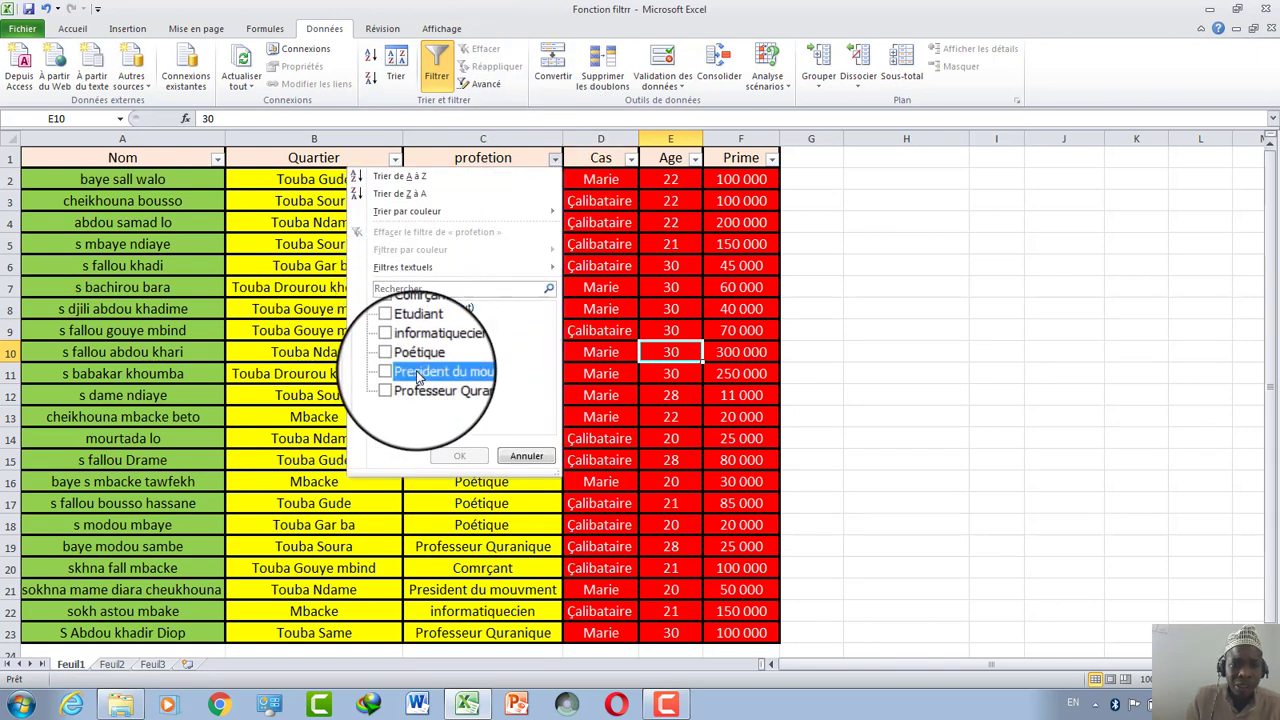
{"action": "left_click", "coordinate": [418, 372]}
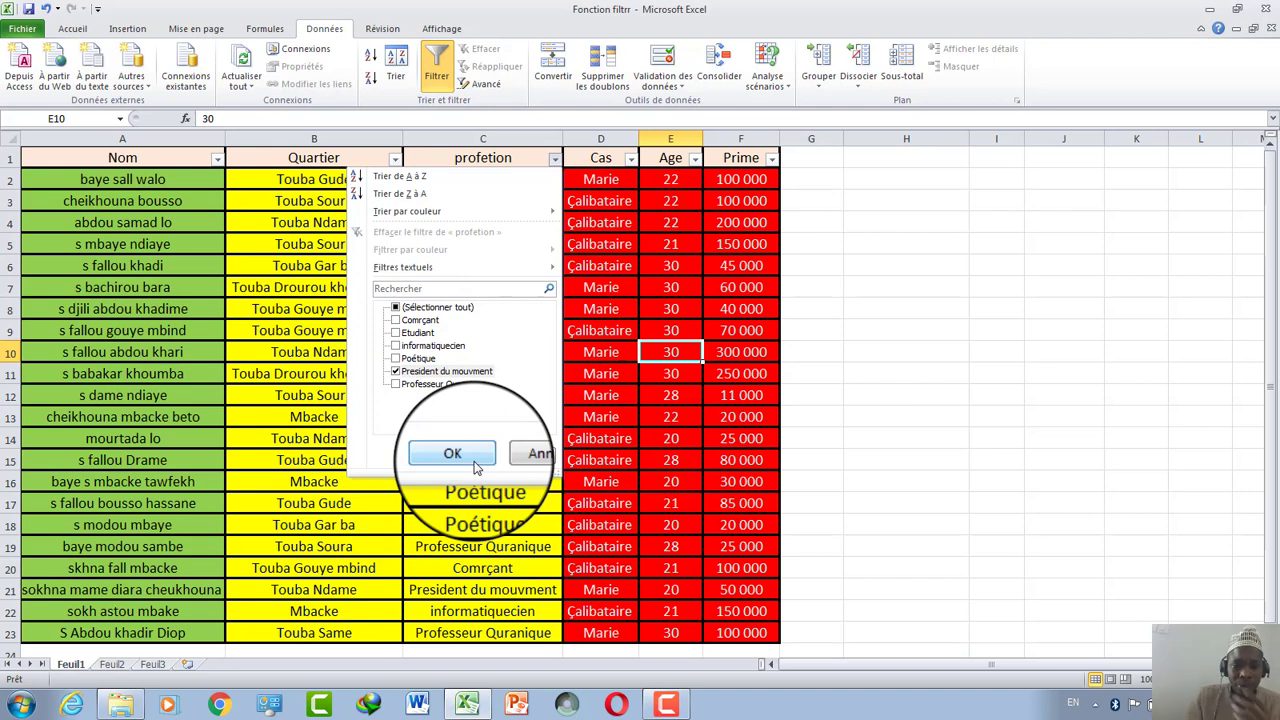
{"action": "left_click", "coordinate": [452, 454]}
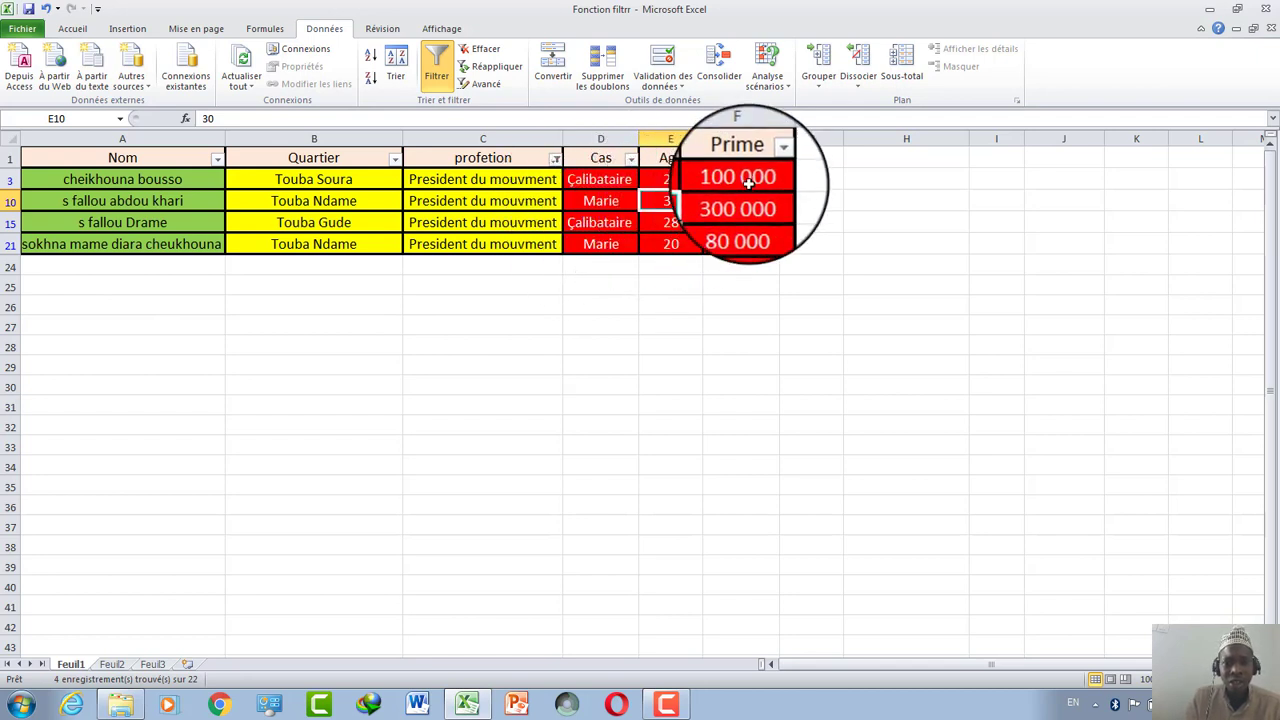
{"action": "left_click", "coordinate": [494, 52]}
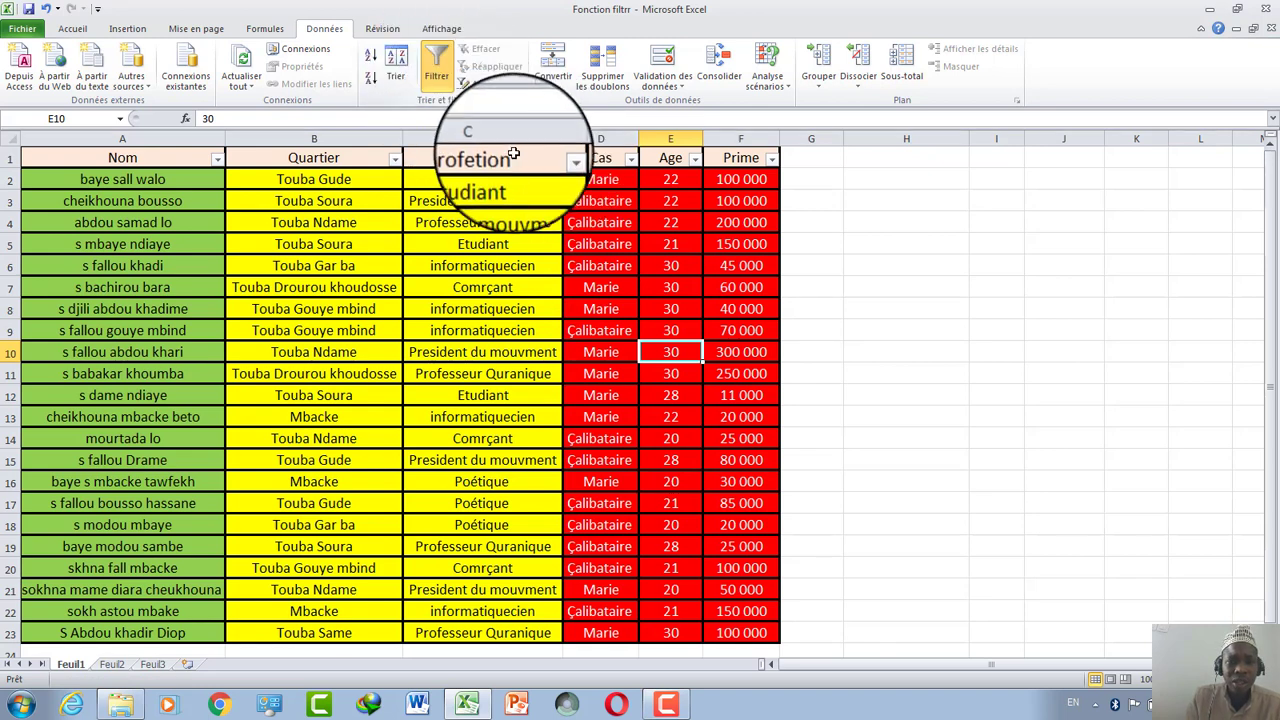
{"action": "left_click", "coordinate": [554, 159]}
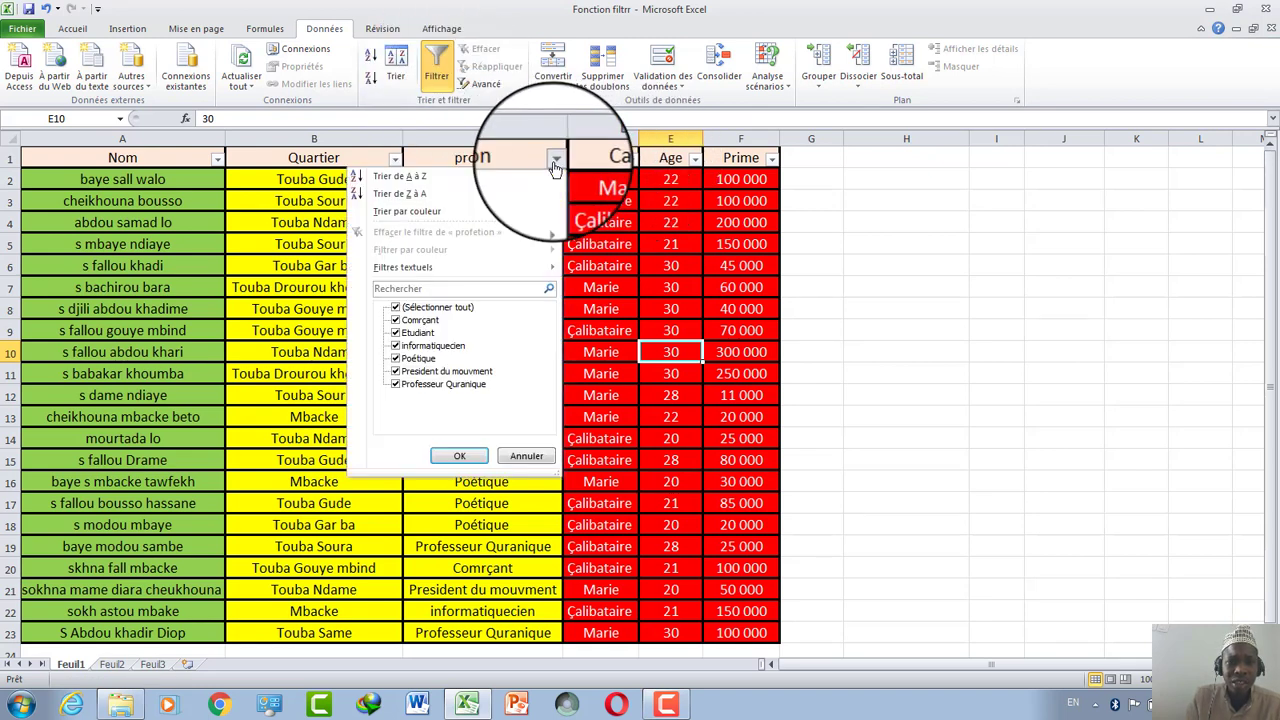
{"action": "left_click", "coordinate": [397, 310]}
{"action": "scroll", "coordinate": [425, 370], "scroll_direction": "down", "scroll_amount": 1}
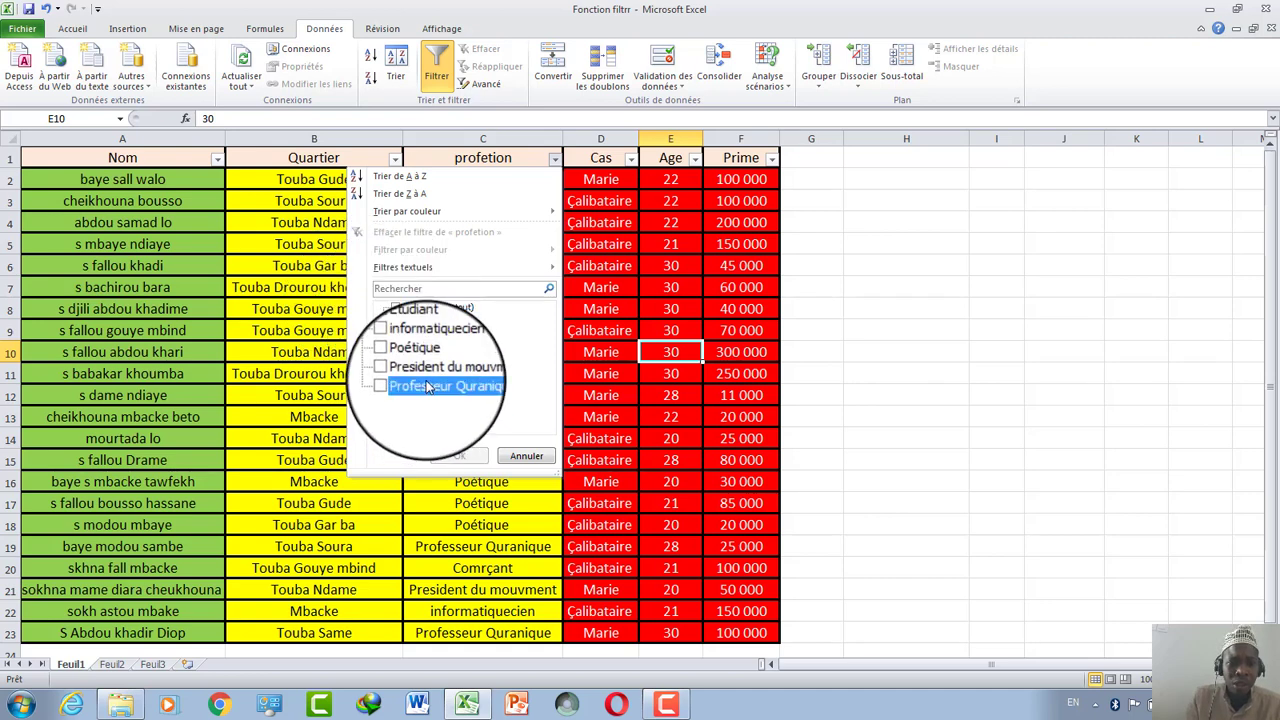
{"action": "left_click", "coordinate": [427, 388]}
{"action": "left_click", "coordinate": [453, 455]}
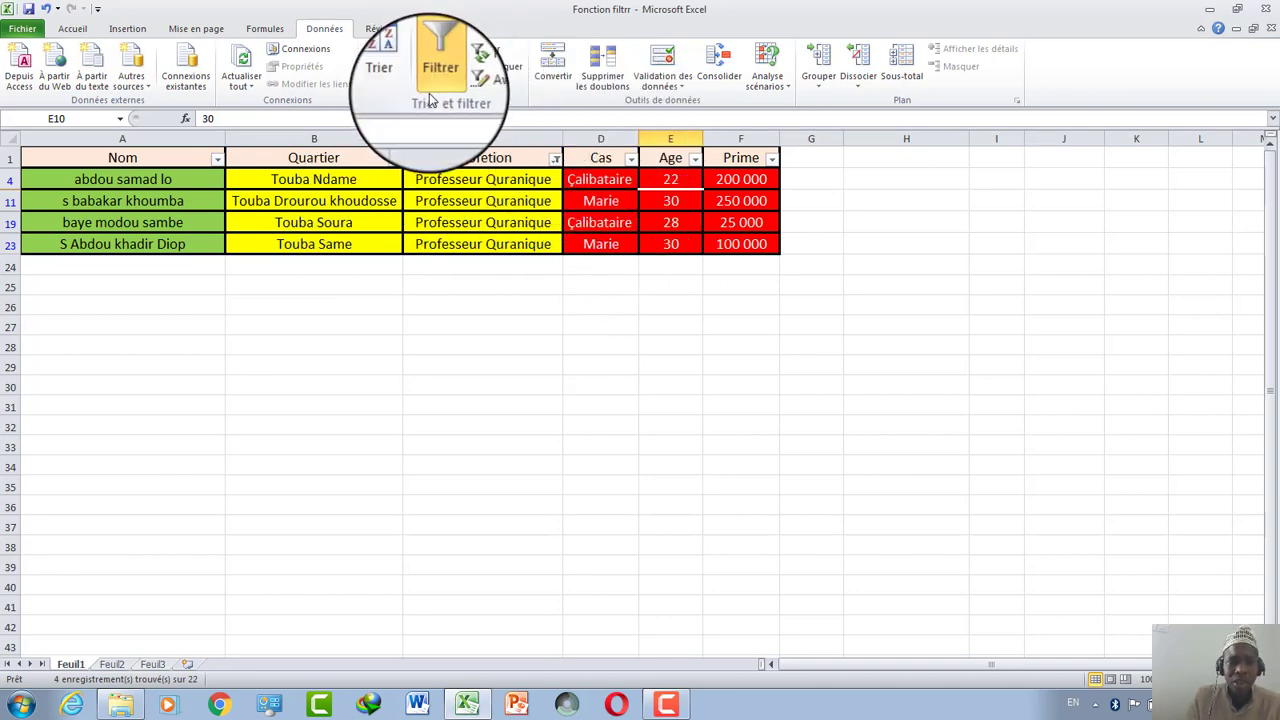
{"action": "left_click", "coordinate": [46, 9]}
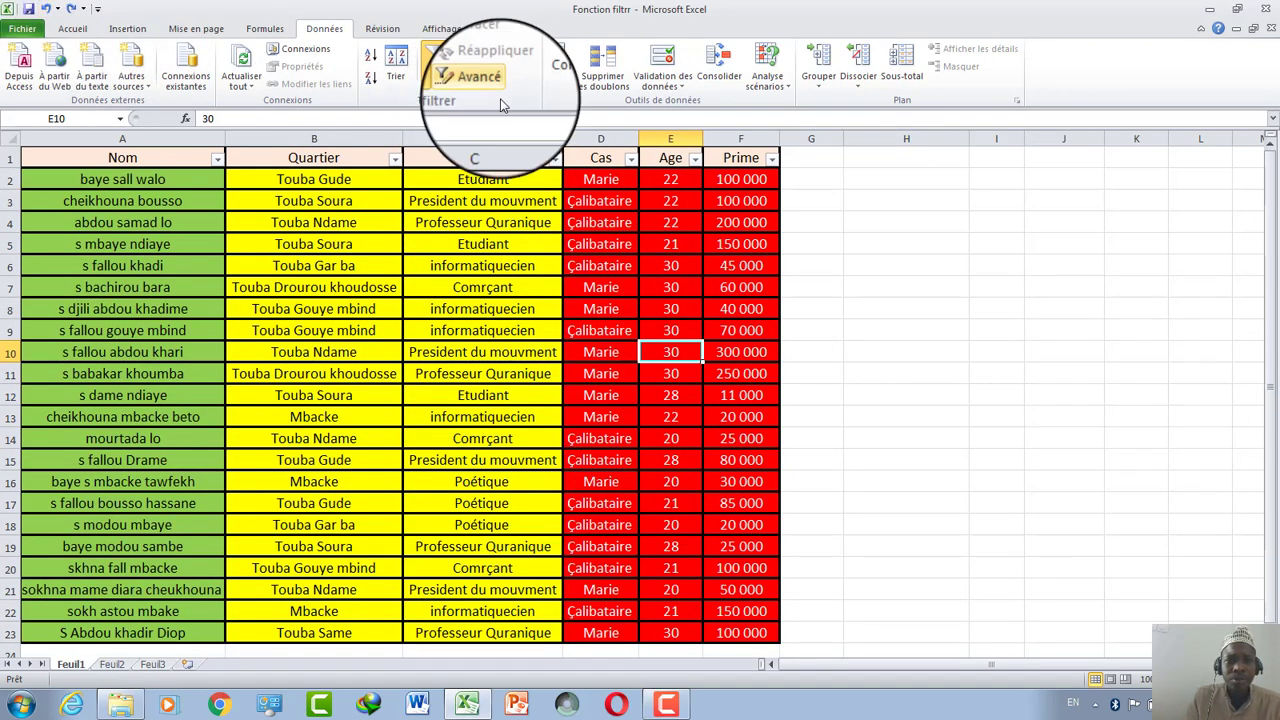
Step: Filter Age to equal 22, leaving 4 of 22 records, then clear the filter
{"action": "left_click", "coordinate": [556, 166]}
{"action": "mouse_move", "coordinate": [403, 267]}
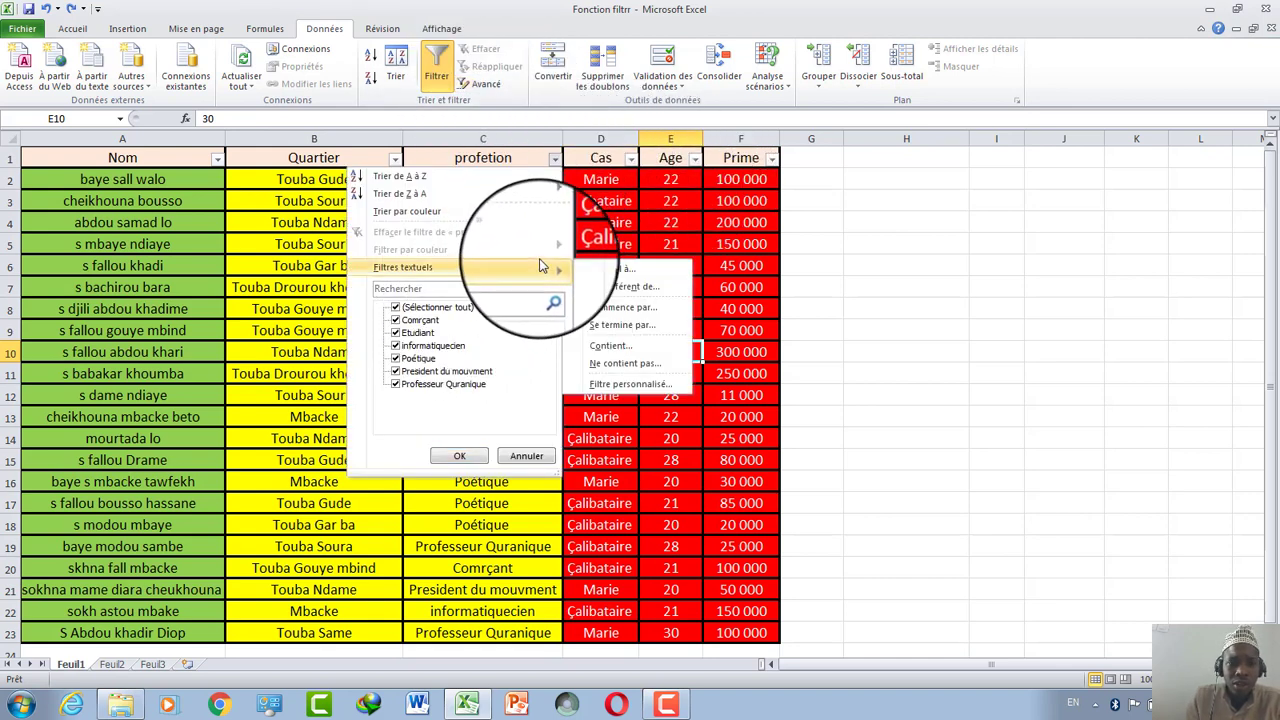
{"action": "mouse_move", "coordinate": [407, 211]}
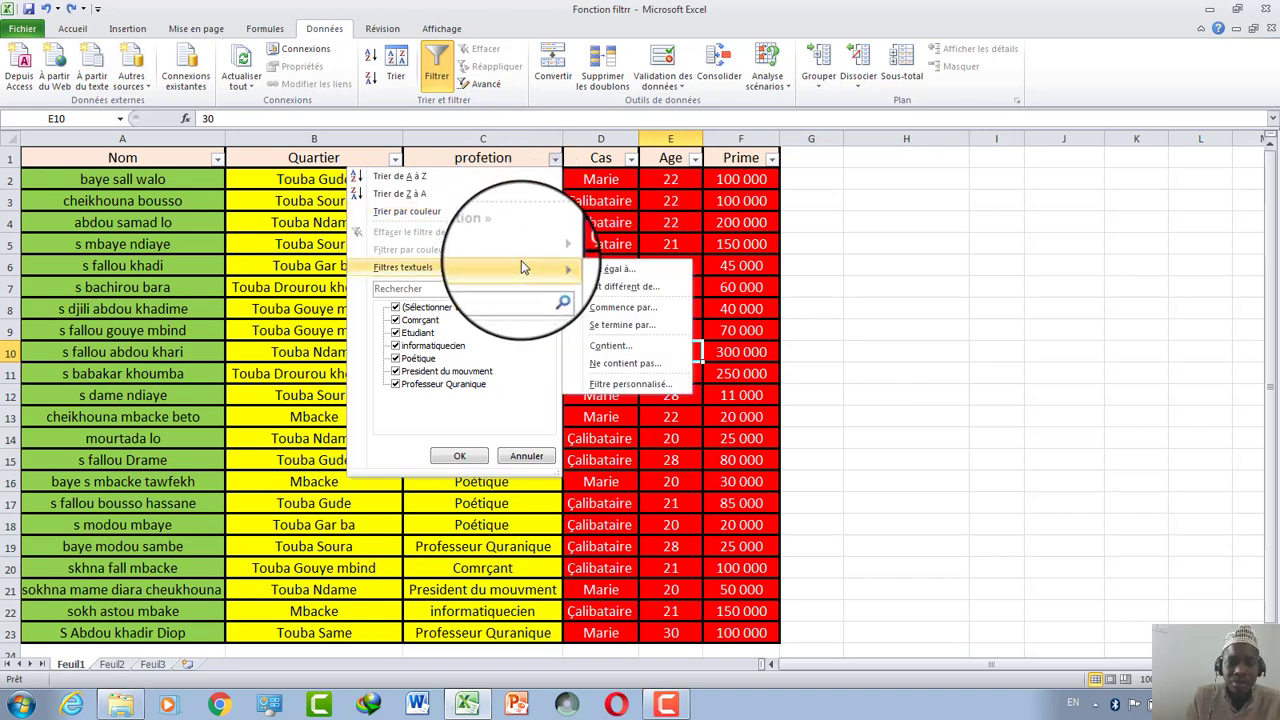
{"action": "left_click", "coordinate": [672, 183]}
{"action": "left_click", "coordinate": [675, 185]}
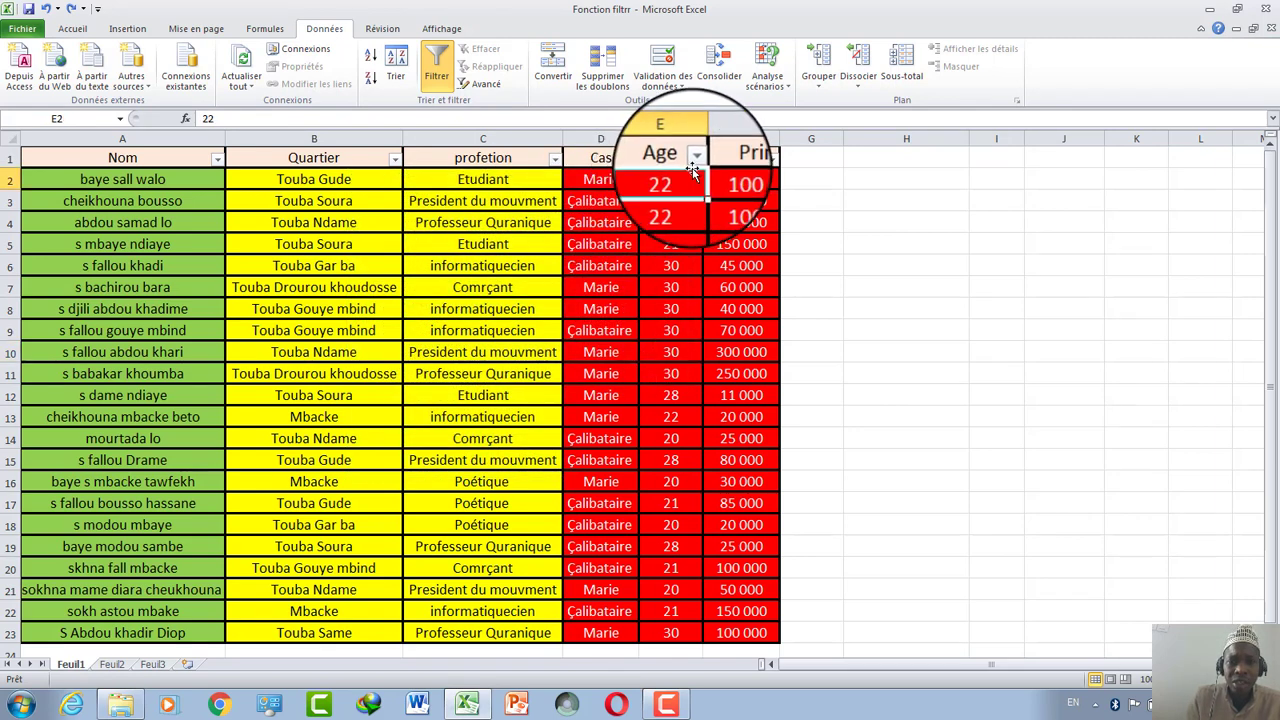
{"action": "left_click", "coordinate": [694, 160]}
{"action": "mouse_move", "coordinate": [551, 267]}
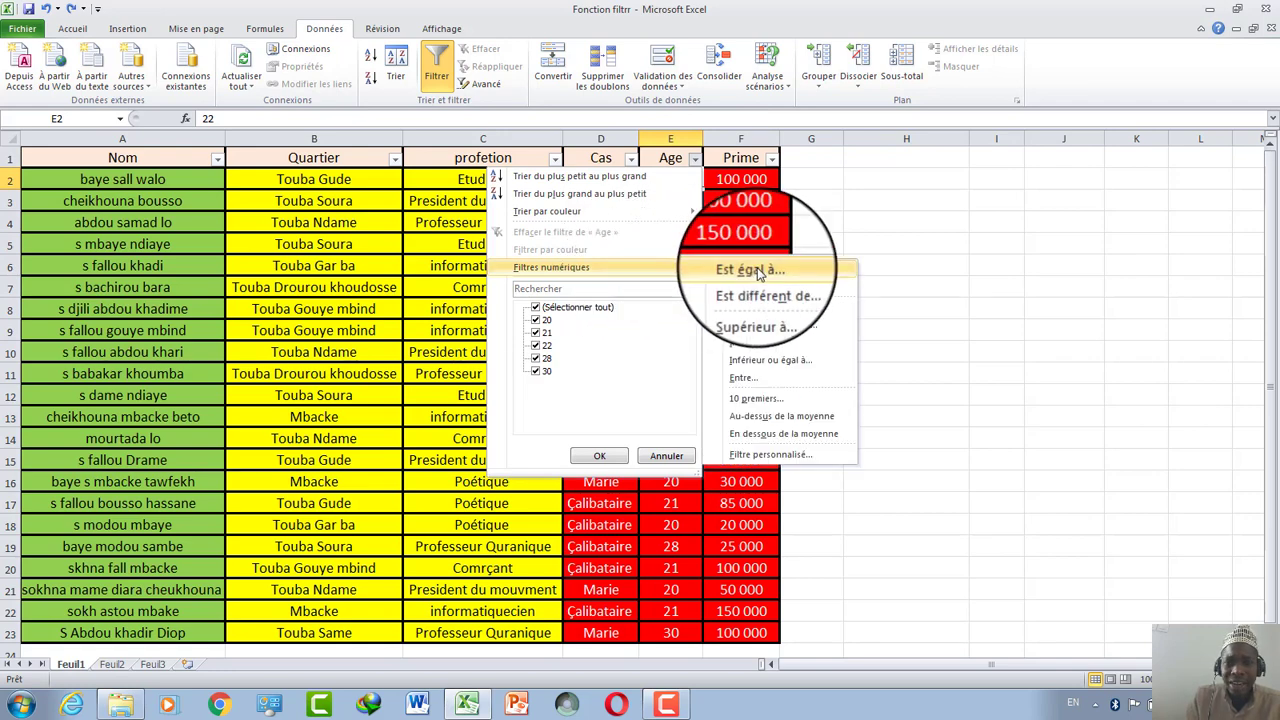
{"action": "left_click", "coordinate": [757, 273]}
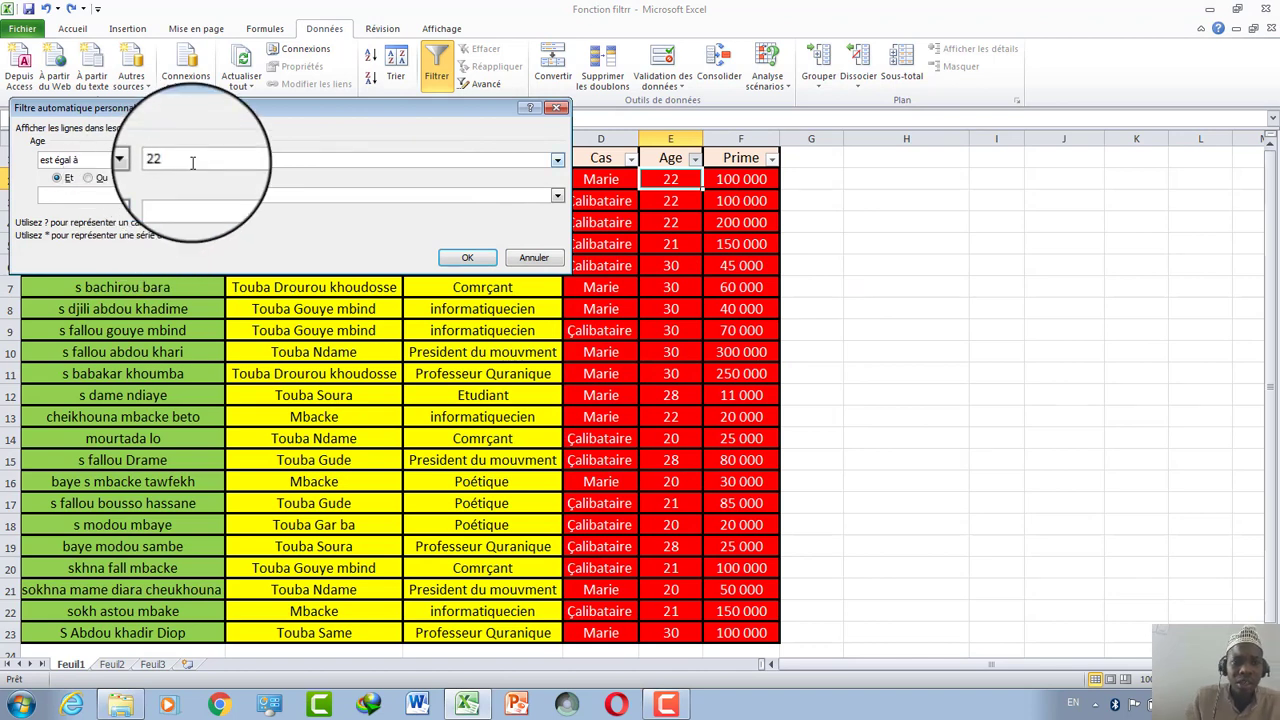
{"action": "left_click", "coordinate": [480, 260]}
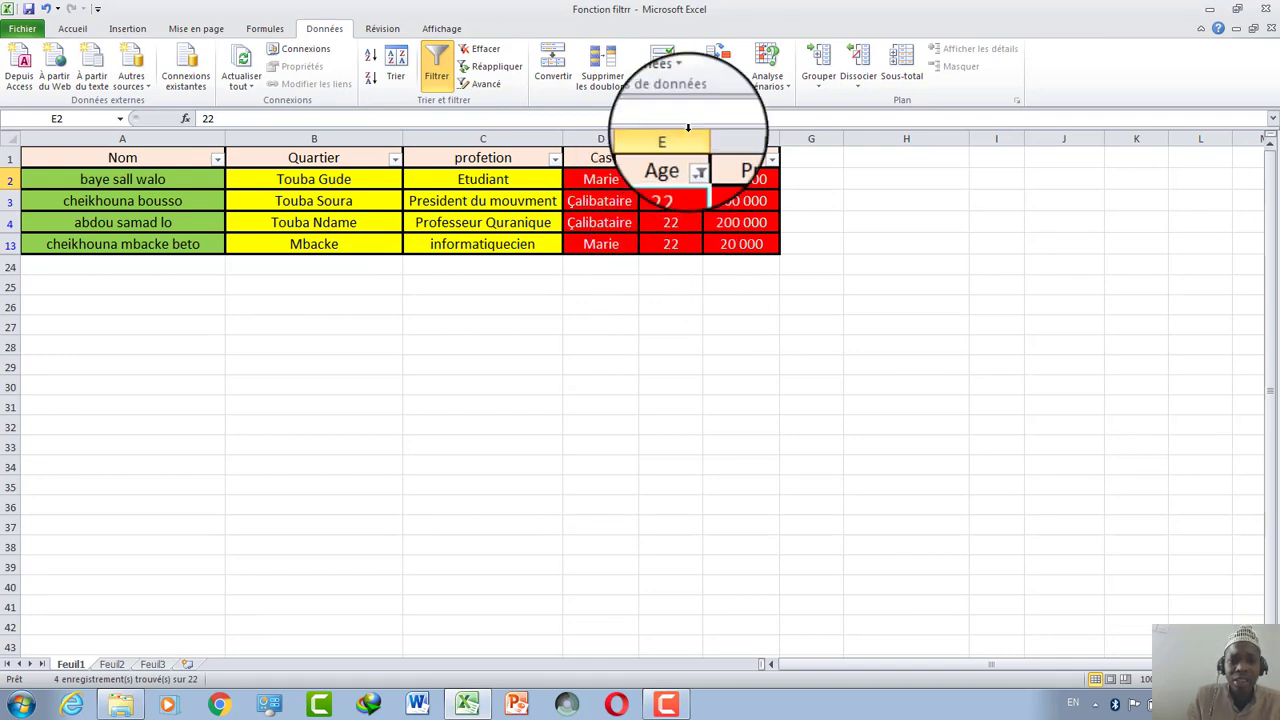
{"action": "left_click", "coordinate": [495, 52]}
{"action": "left_click", "coordinate": [695, 158]}
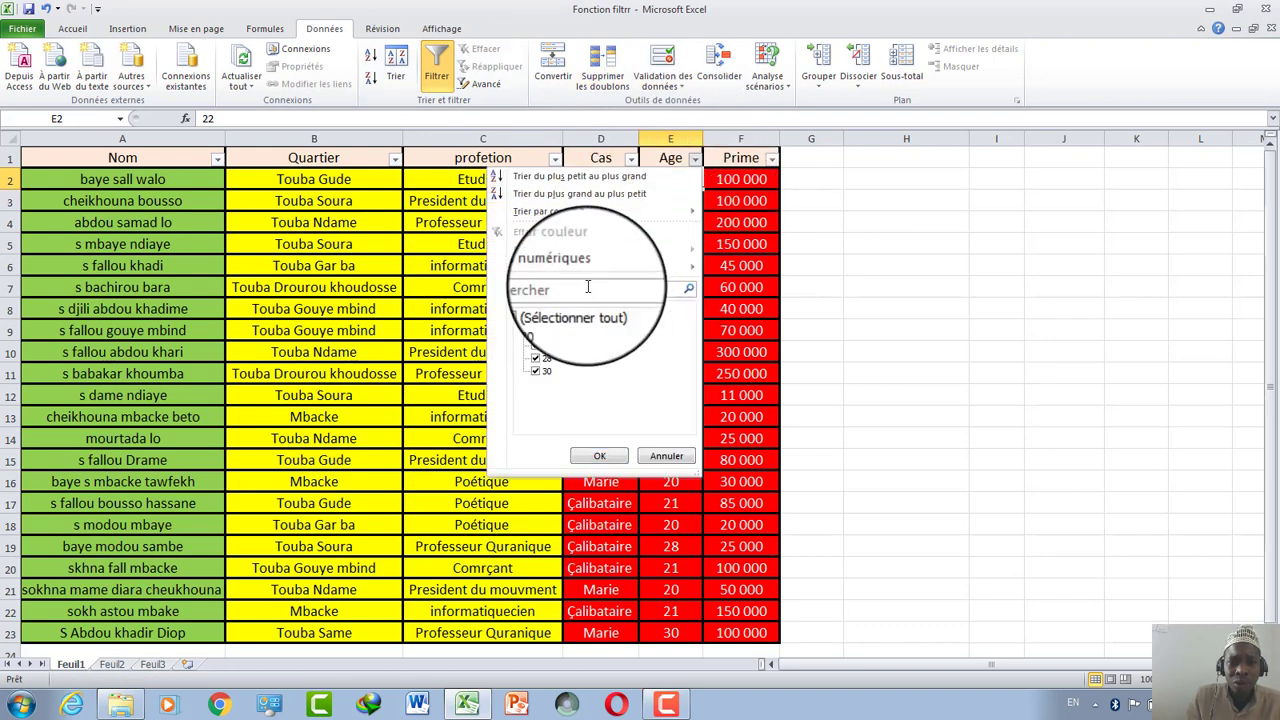
{"action": "mouse_move", "coordinate": [552, 267]}
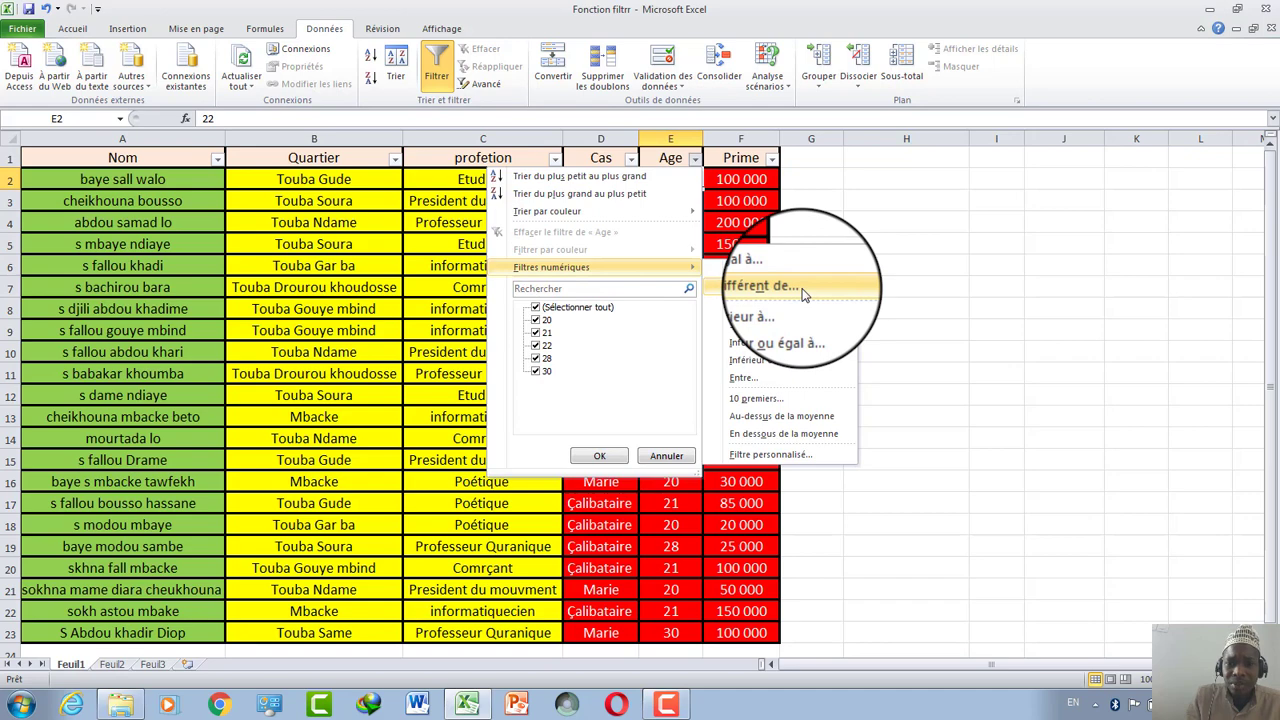
Step: Try an Age 'Est différent de 20' filter, then undo it to restore all rows
{"action": "left_click", "coordinate": [795, 288]}
{"action": "type", "text": "20"}
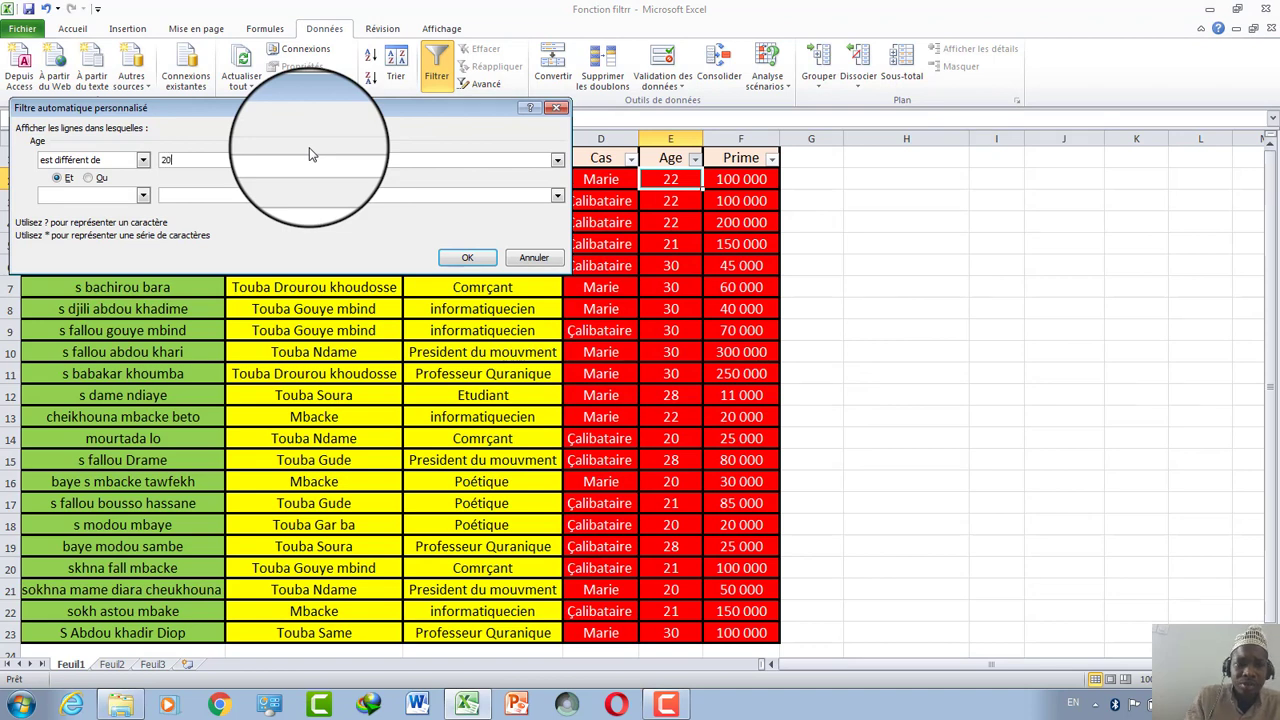
{"action": "left_click", "coordinate": [476, 261]}
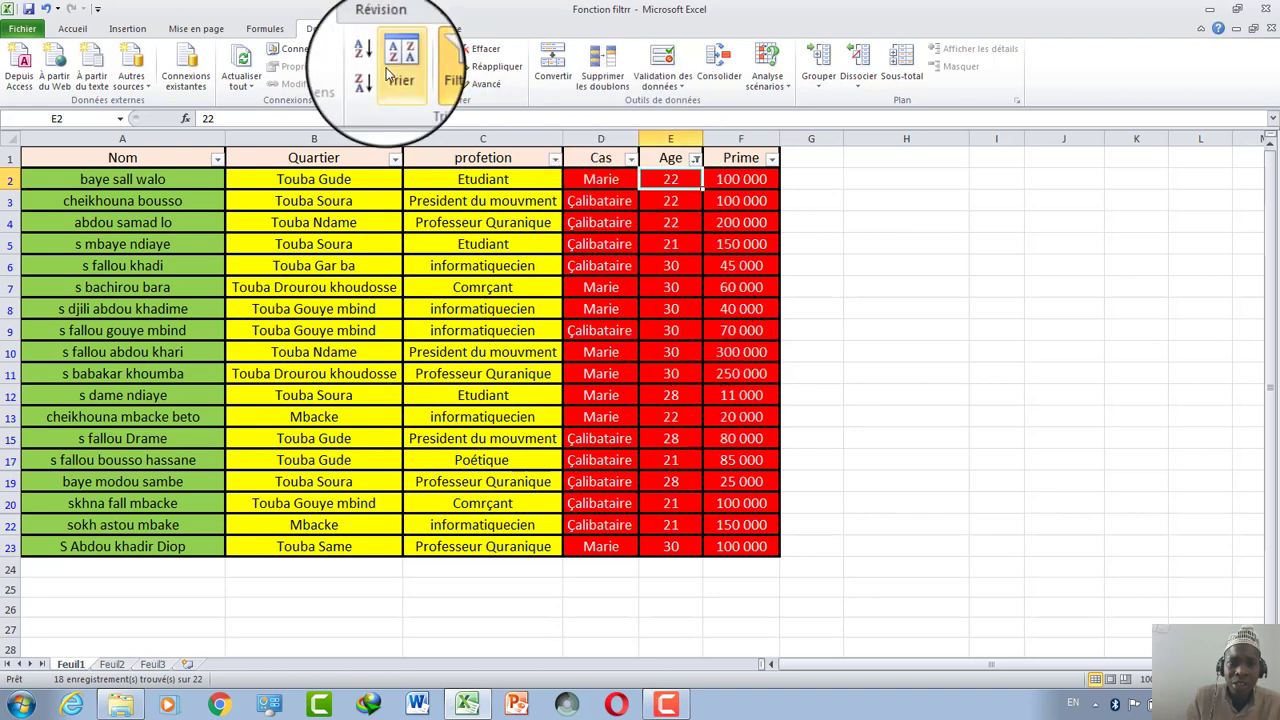
{"action": "left_click", "coordinate": [47, 10]}
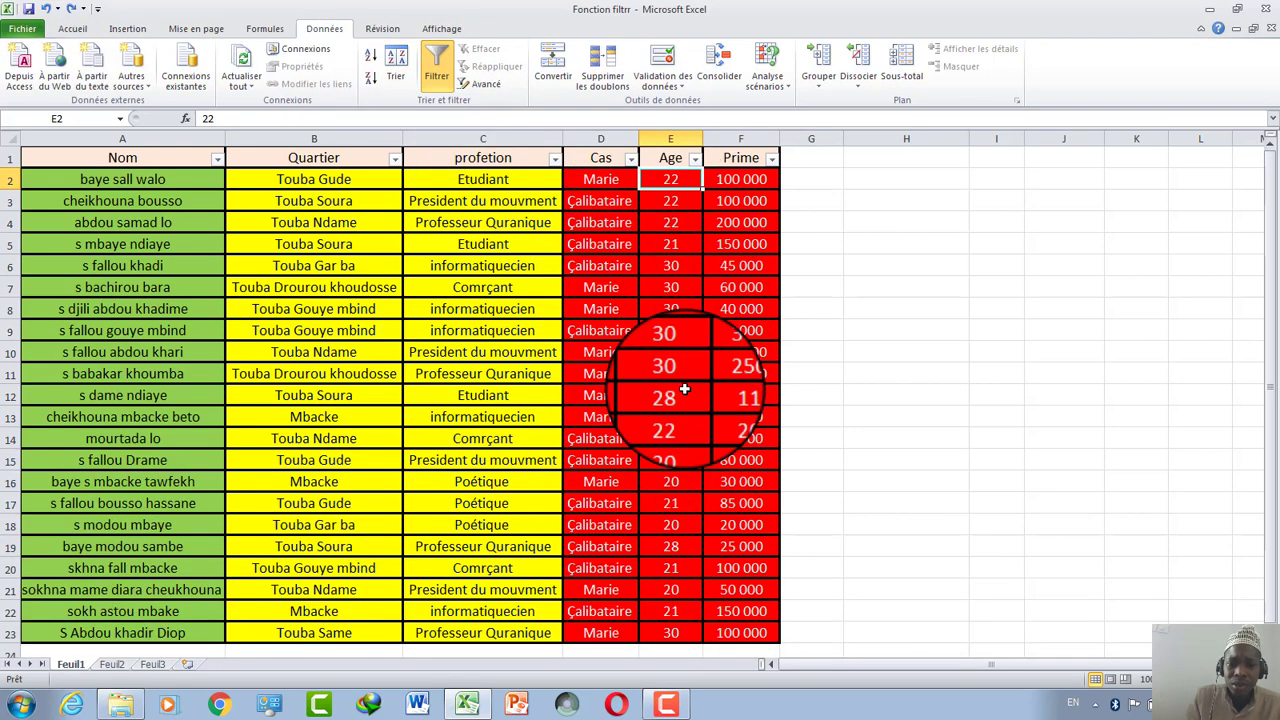
Step: Filter Age to values greater than 22, leaving 10 of 22 records
{"action": "left_click", "coordinate": [695, 162]}
{"action": "mouse_move", "coordinate": [551, 267]}
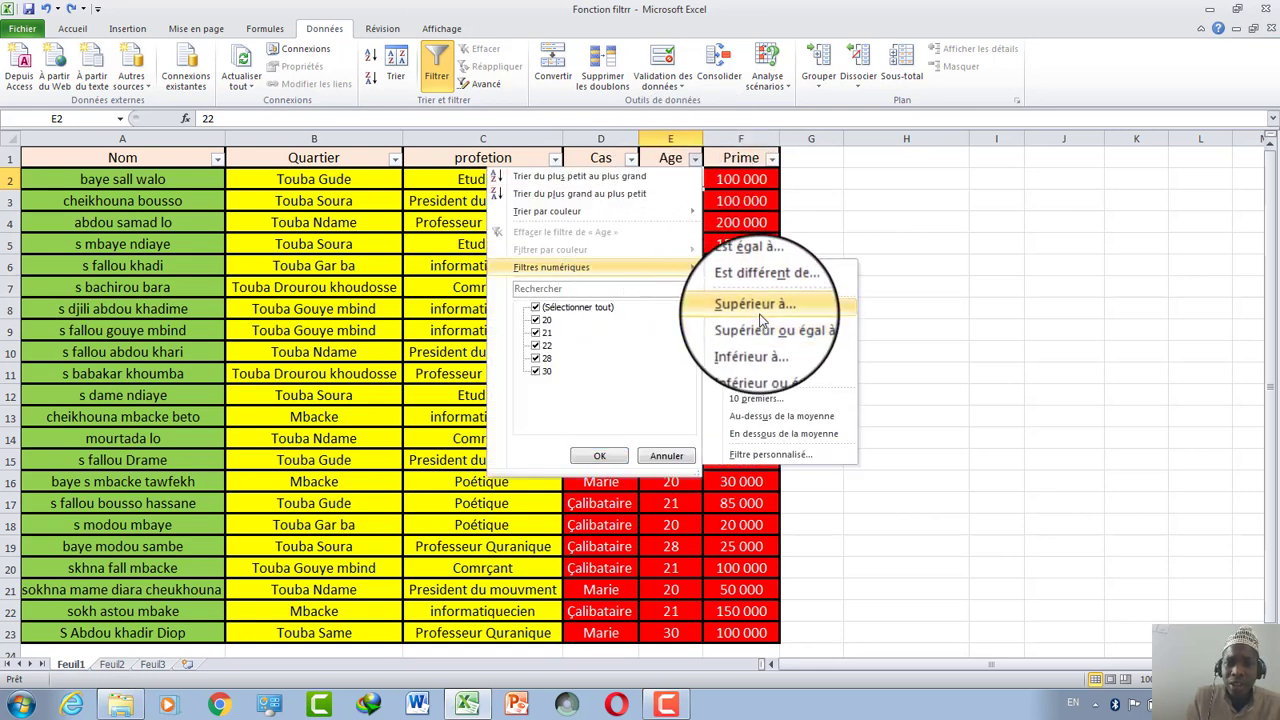
{"action": "left_click", "coordinate": [756, 304]}
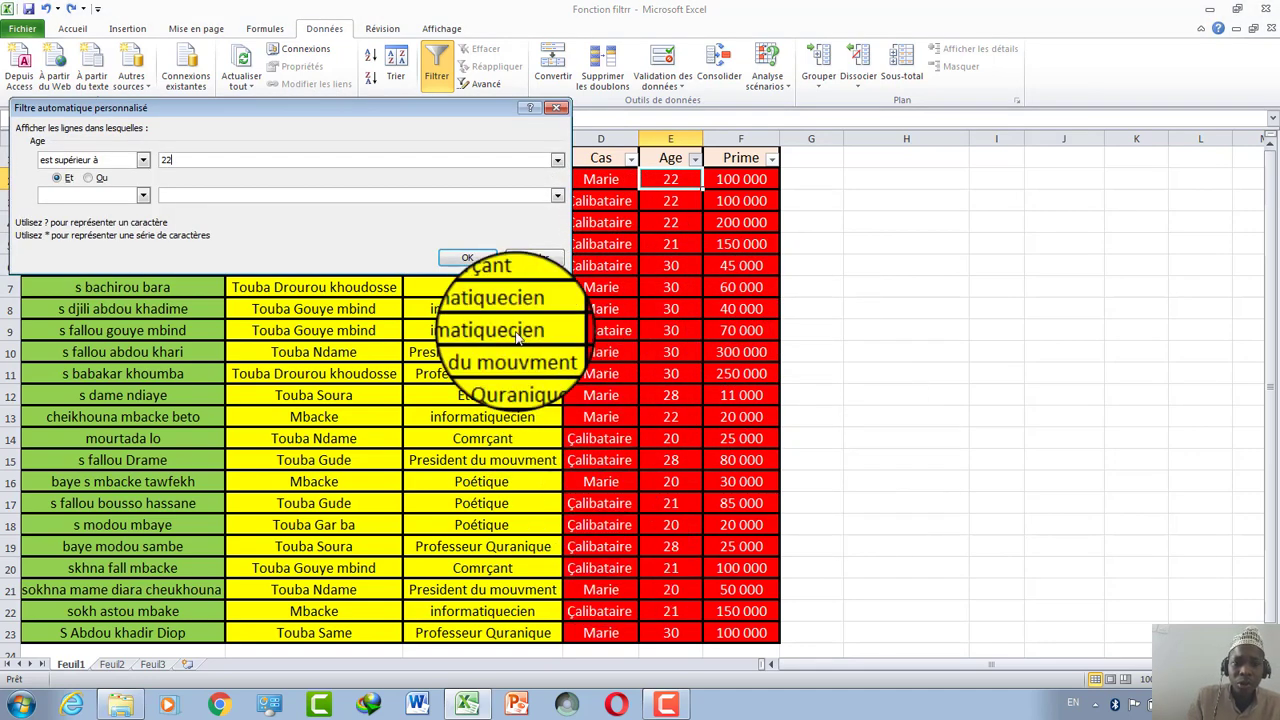
{"action": "left_click", "coordinate": [478, 258]}
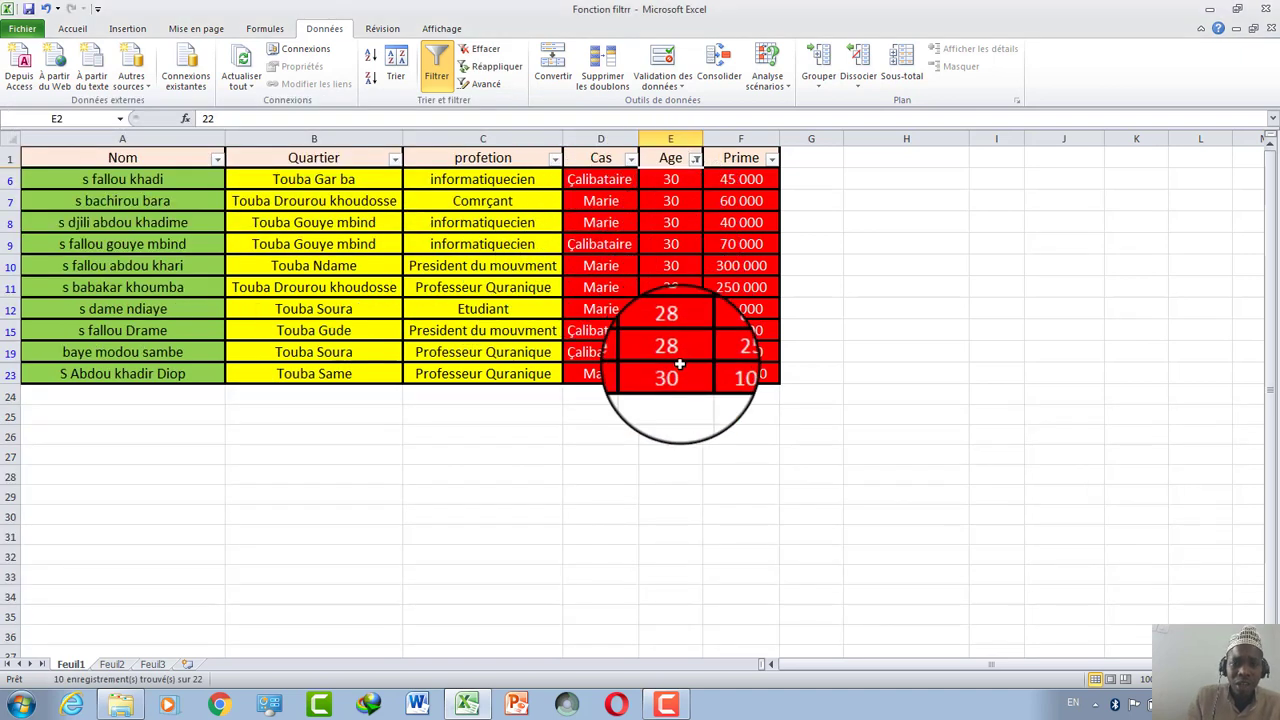
{"action": "left_click", "coordinate": [694, 159]}
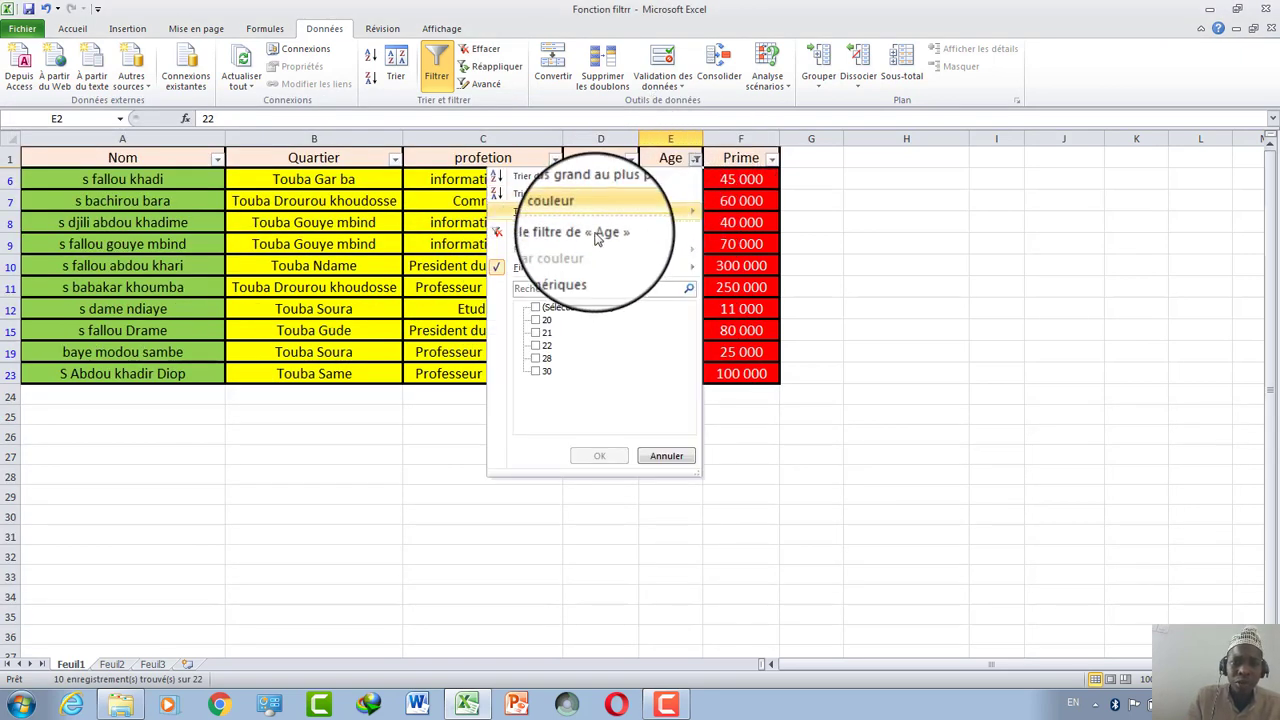
Step: Clear the filter and apply a Top 10 items Age filter, showing ages 28 and 30
{"action": "left_click", "coordinate": [482, 48]}
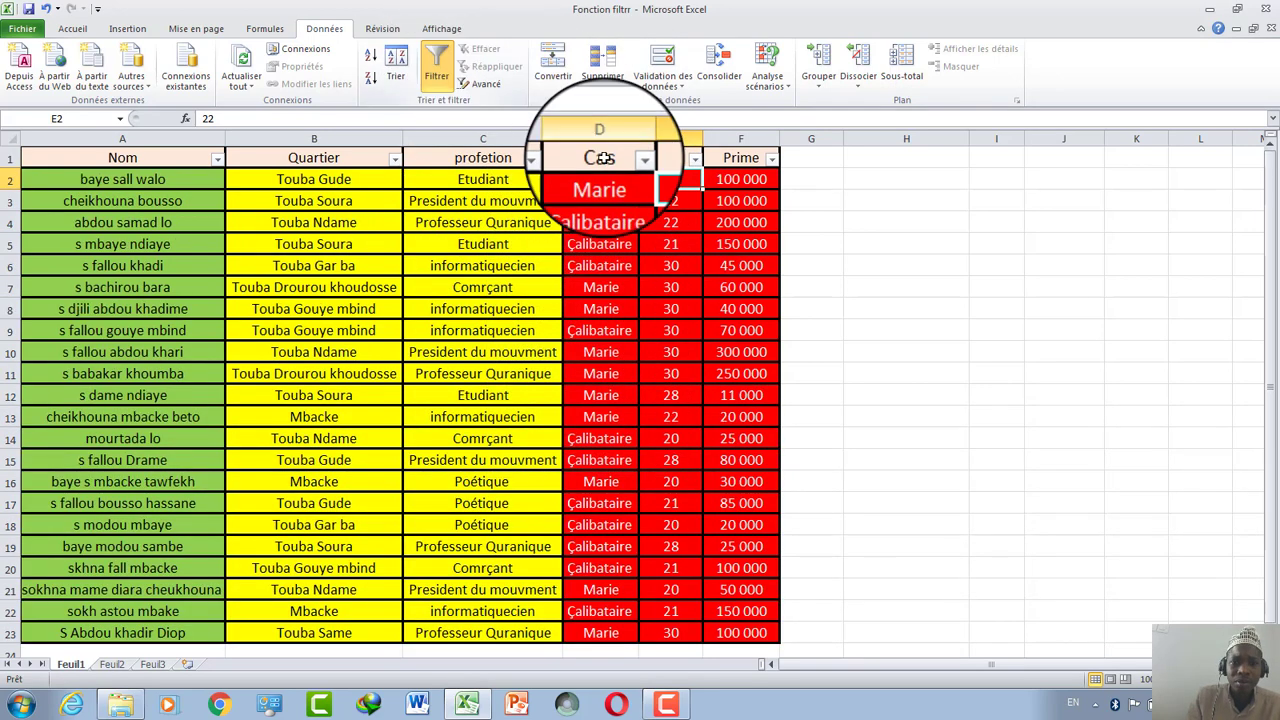
{"action": "left_click", "coordinate": [703, 160]}
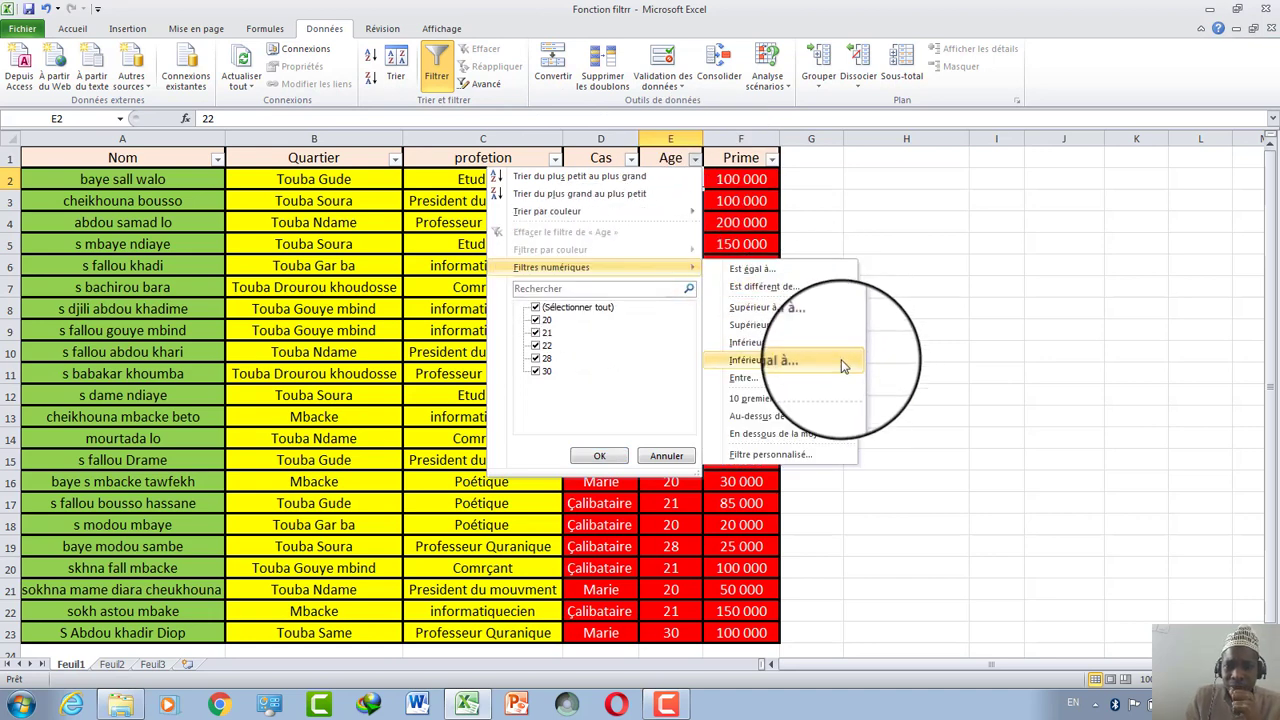
{"action": "mouse_move", "coordinate": [551, 267]}
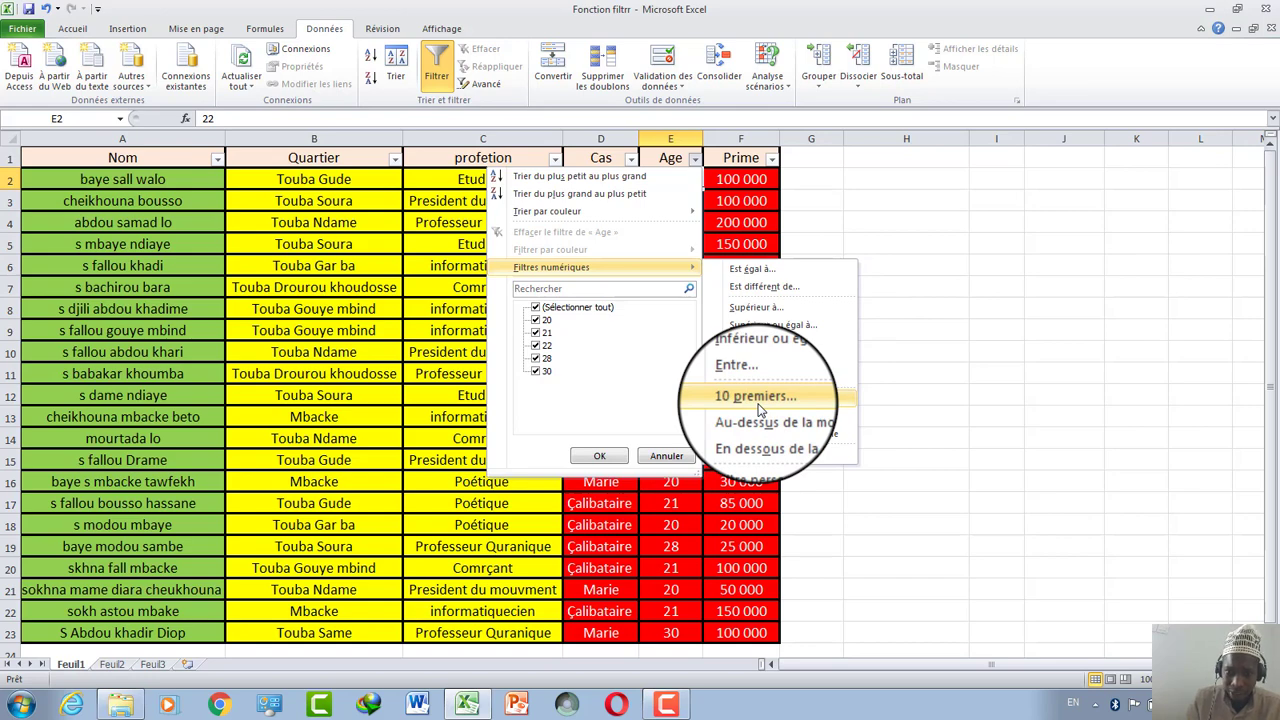
{"action": "left_click", "coordinate": [757, 396]}
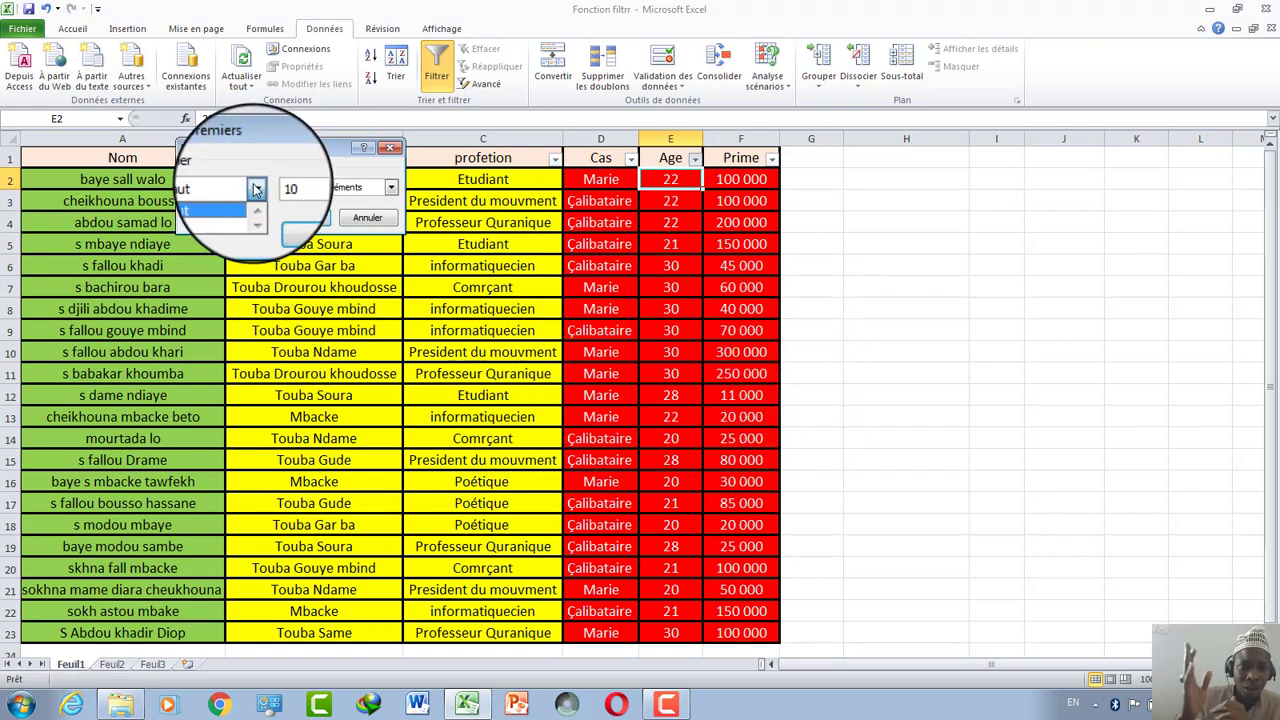
{"action": "left_click", "coordinate": [392, 189]}
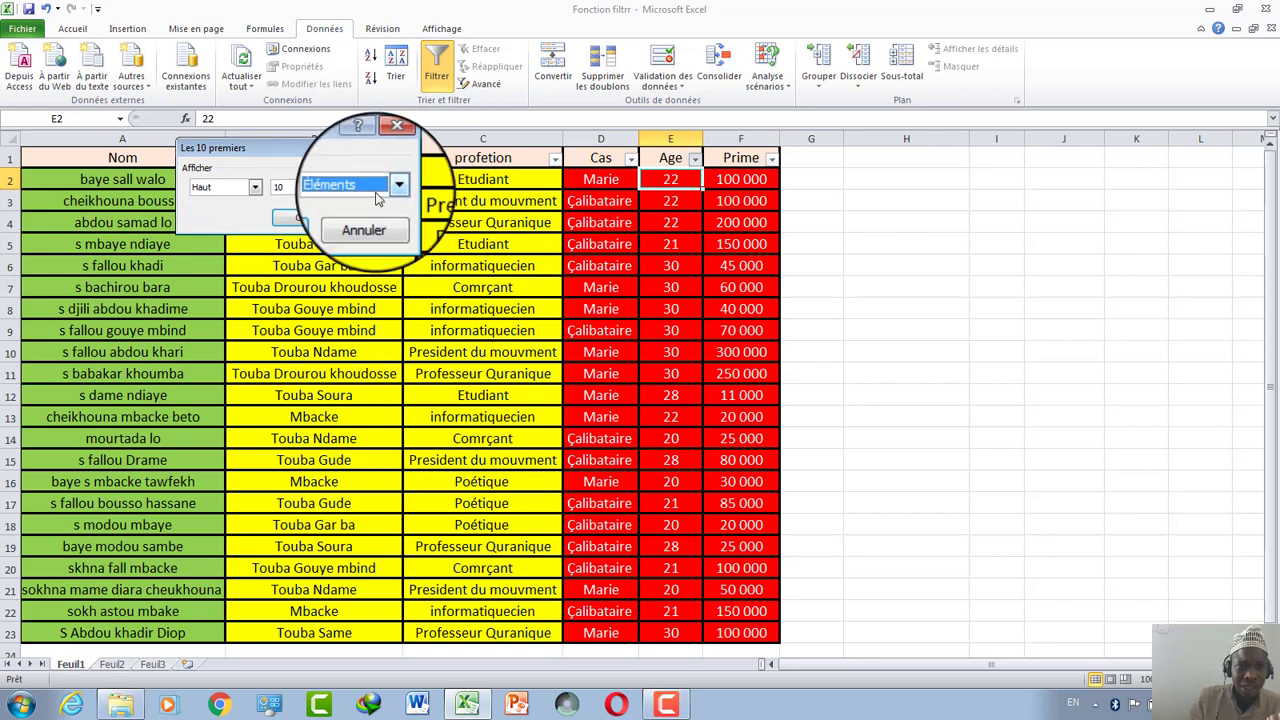
{"action": "left_click", "coordinate": [301, 217]}
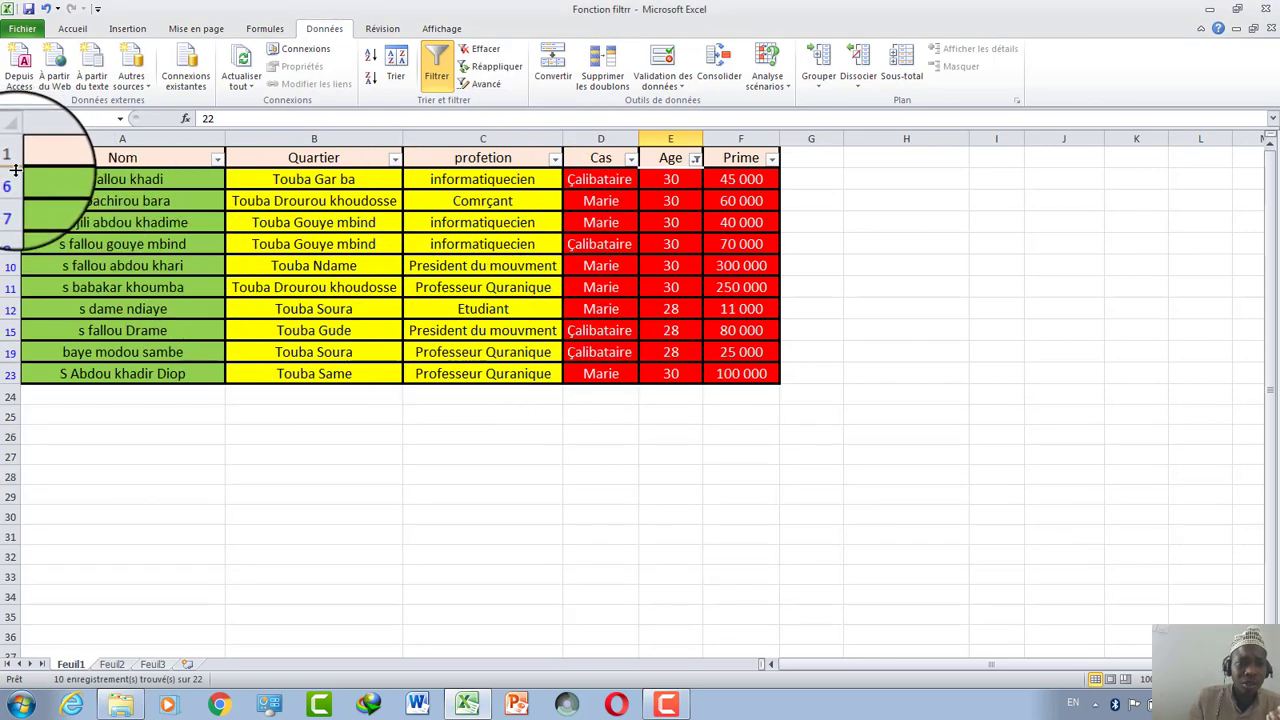
Step: Apply a Bottom 10 Age filter, then undo it so all 22 rows show
{"action": "left_click", "coordinate": [488, 50]}
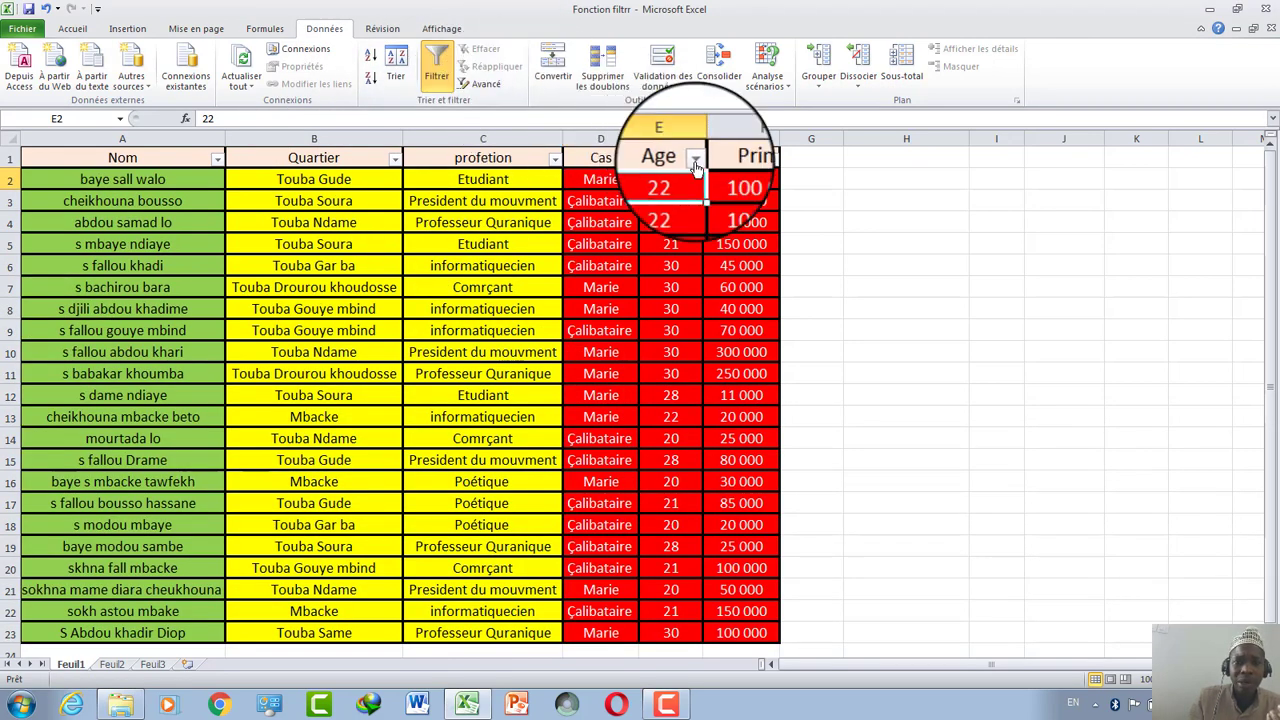
{"action": "left_click", "coordinate": [695, 160]}
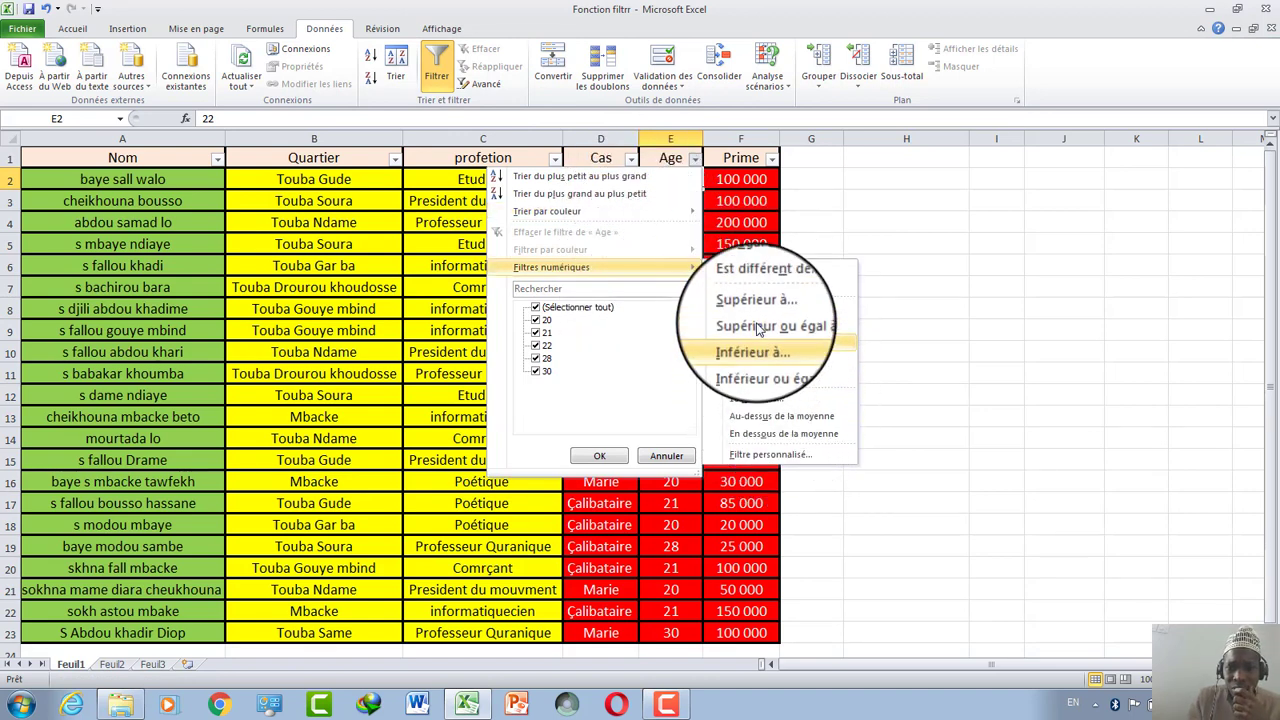
{"action": "left_click", "coordinate": [757, 401]}
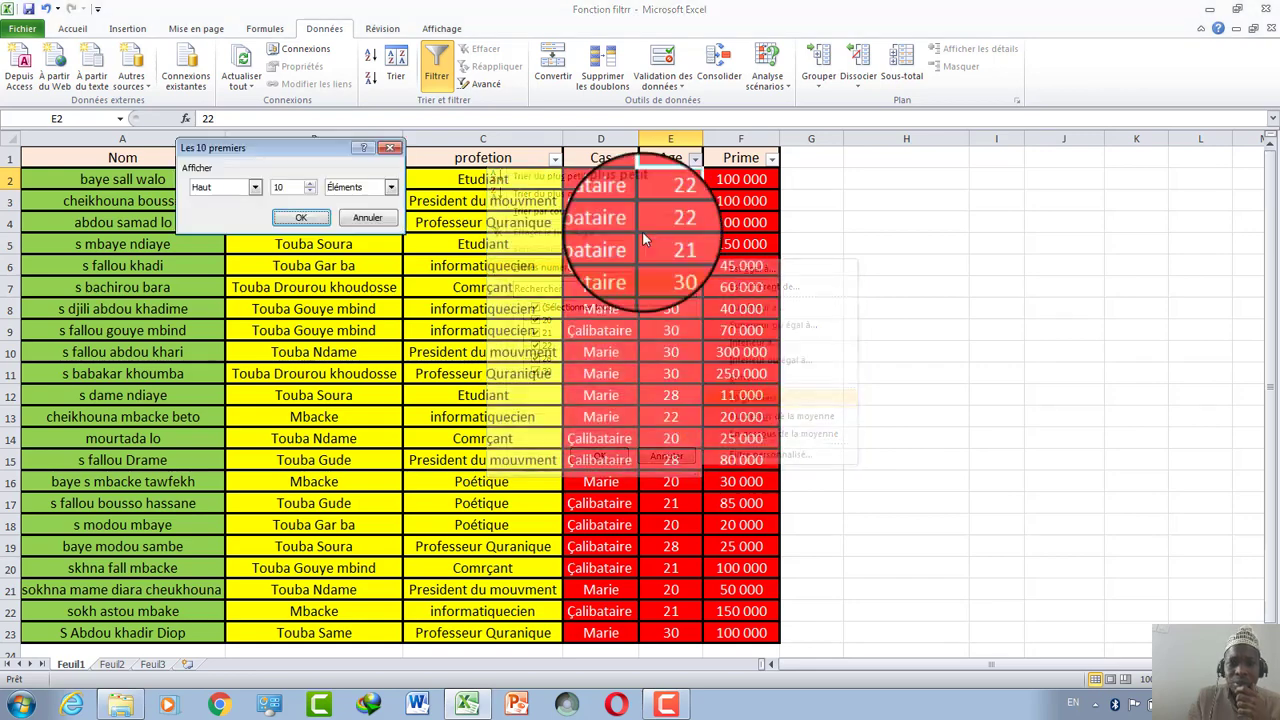
{"action": "left_click", "coordinate": [256, 189]}
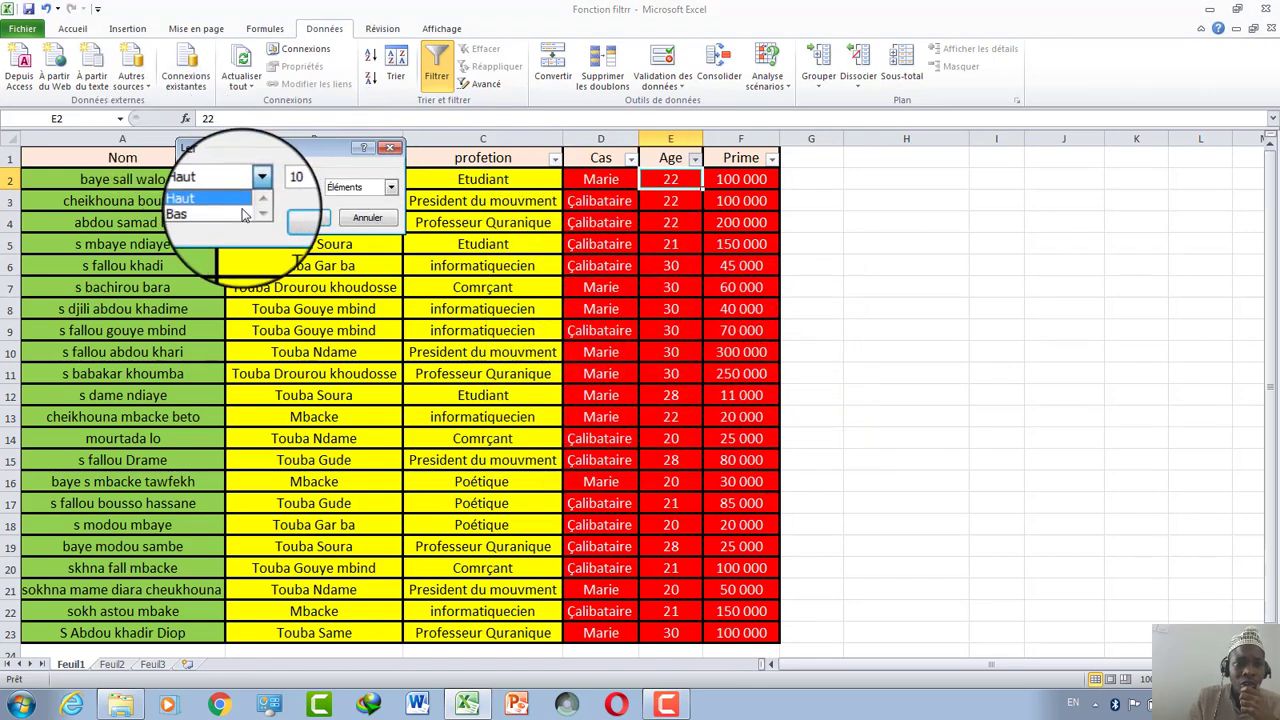
{"action": "left_click", "coordinate": [240, 212]}
{"action": "left_click", "coordinate": [293, 219]}
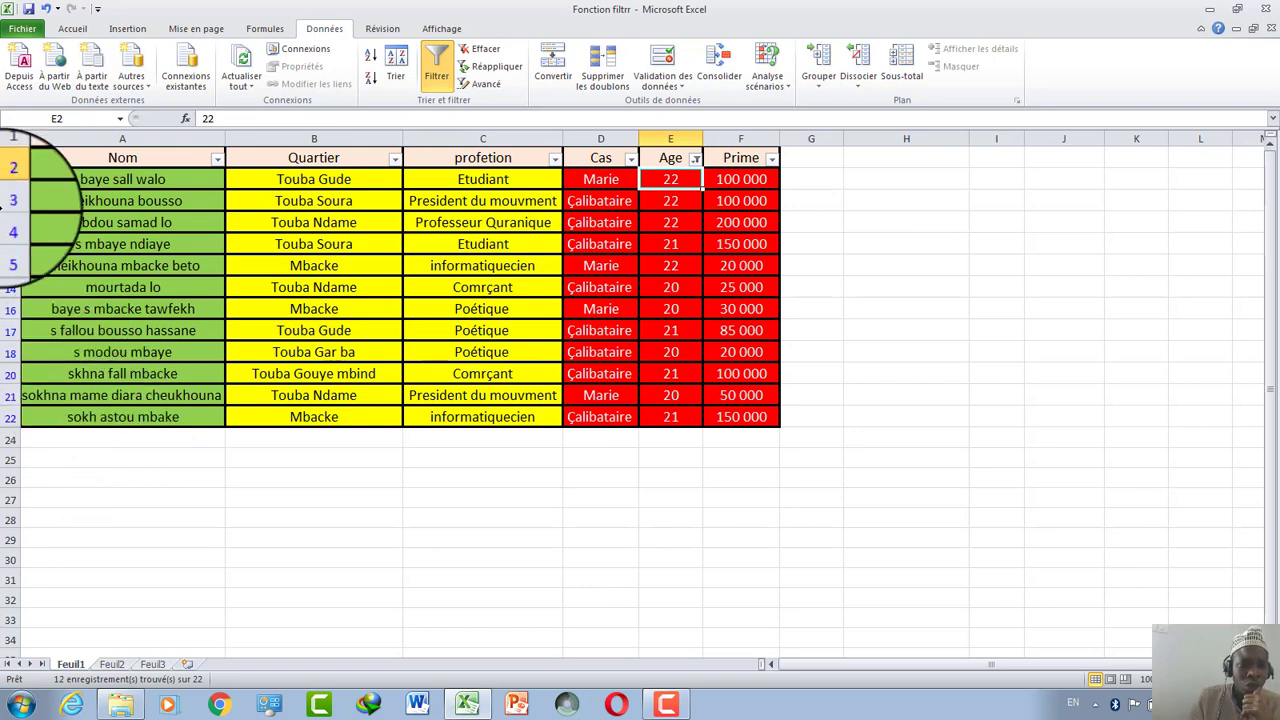
{"action": "left_click", "coordinate": [47, 10]}
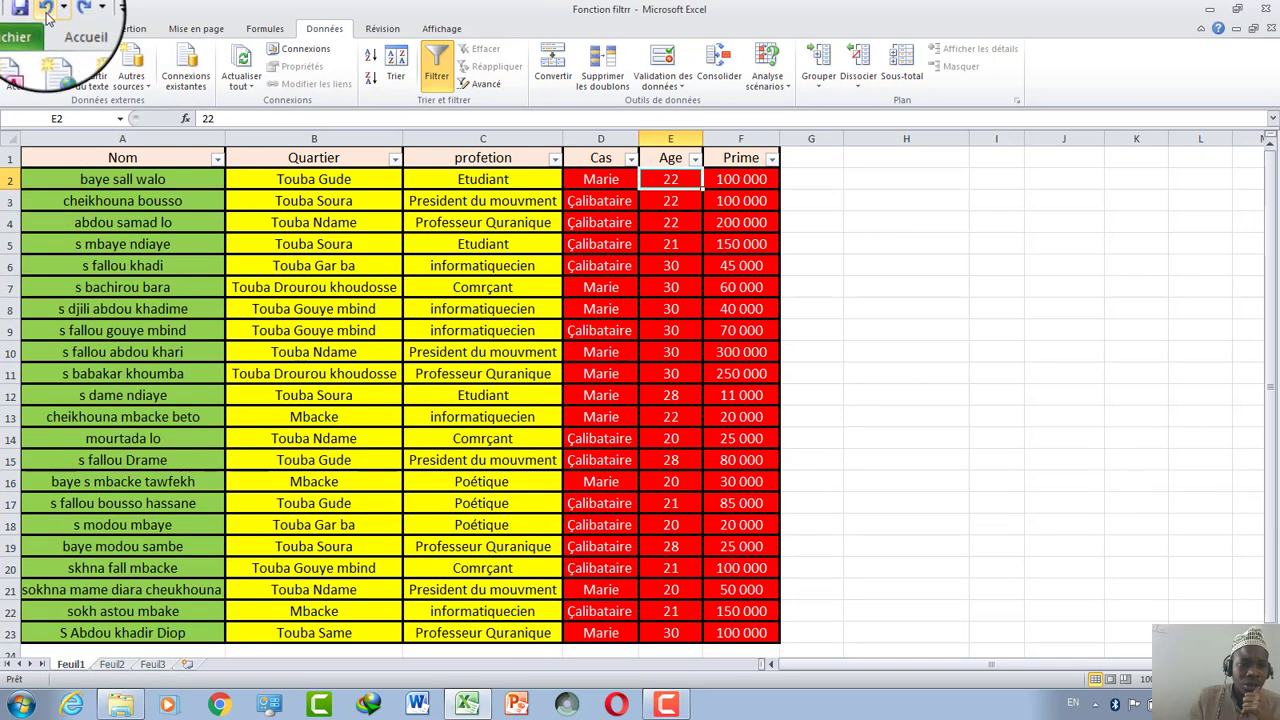
{"action": "left_click", "coordinate": [465, 613]}
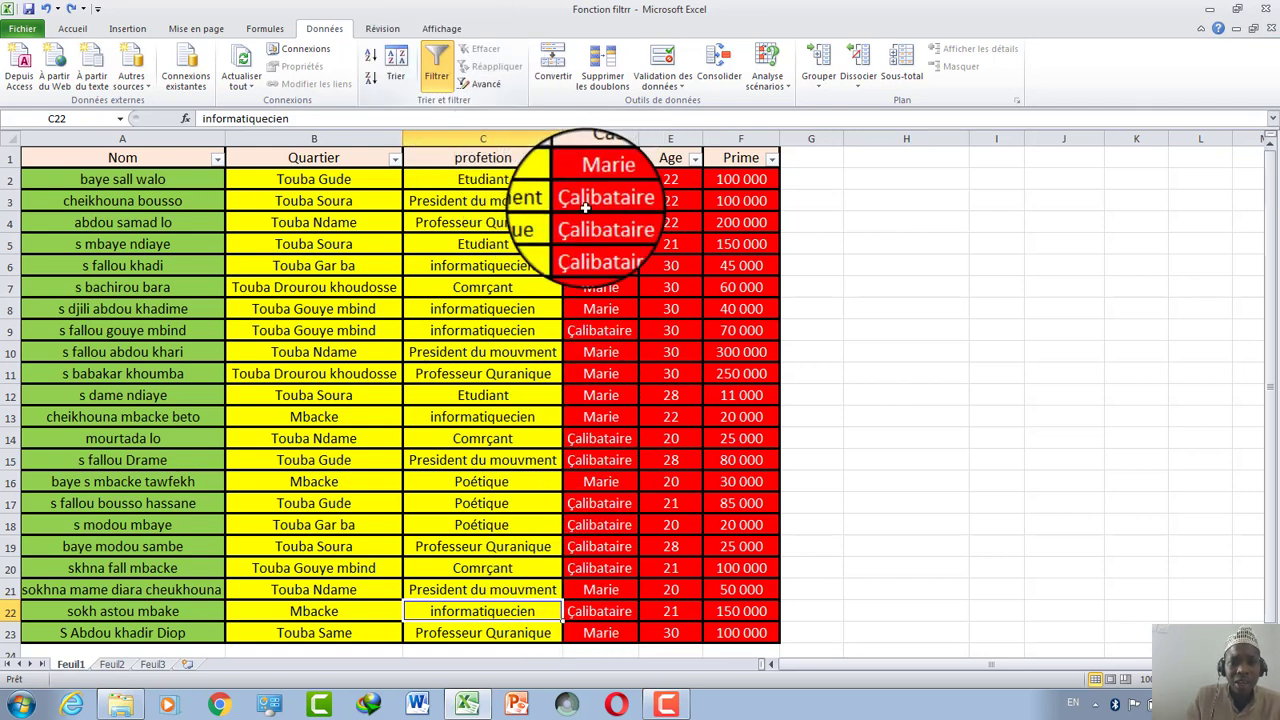
{"action": "left_click", "coordinate": [631, 158]}
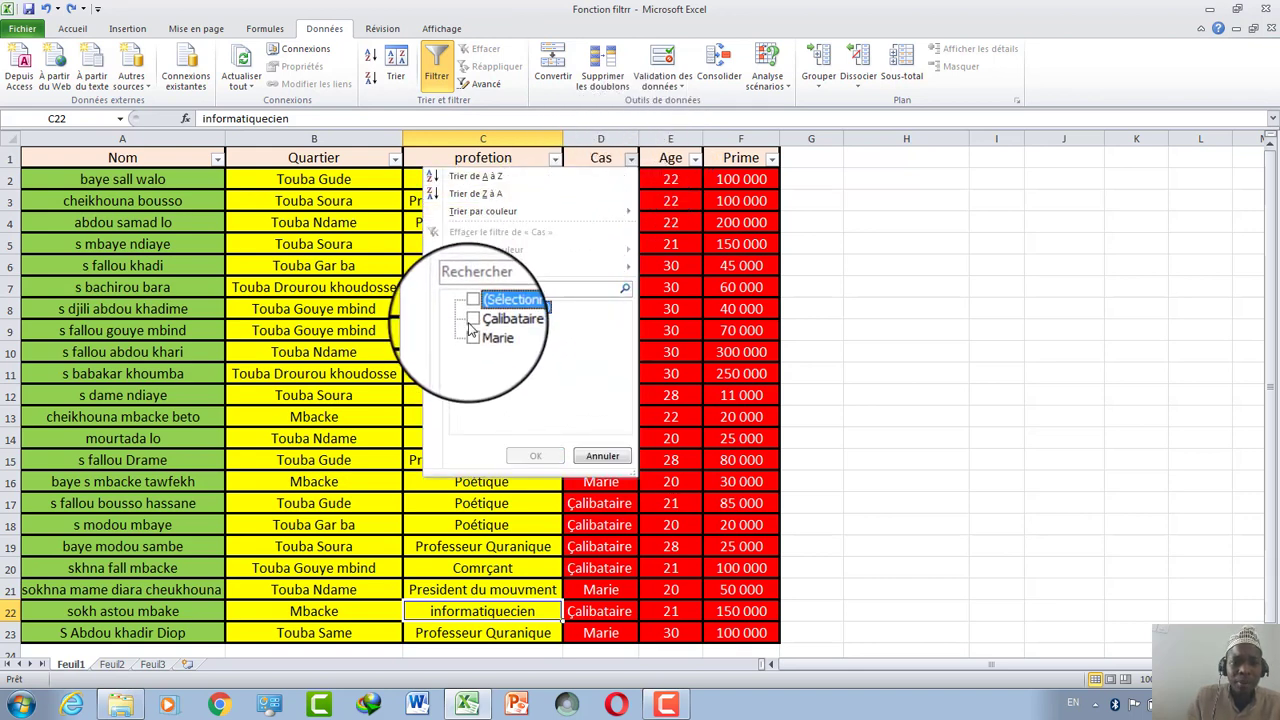
{"action": "left_click", "coordinate": [472, 333]}
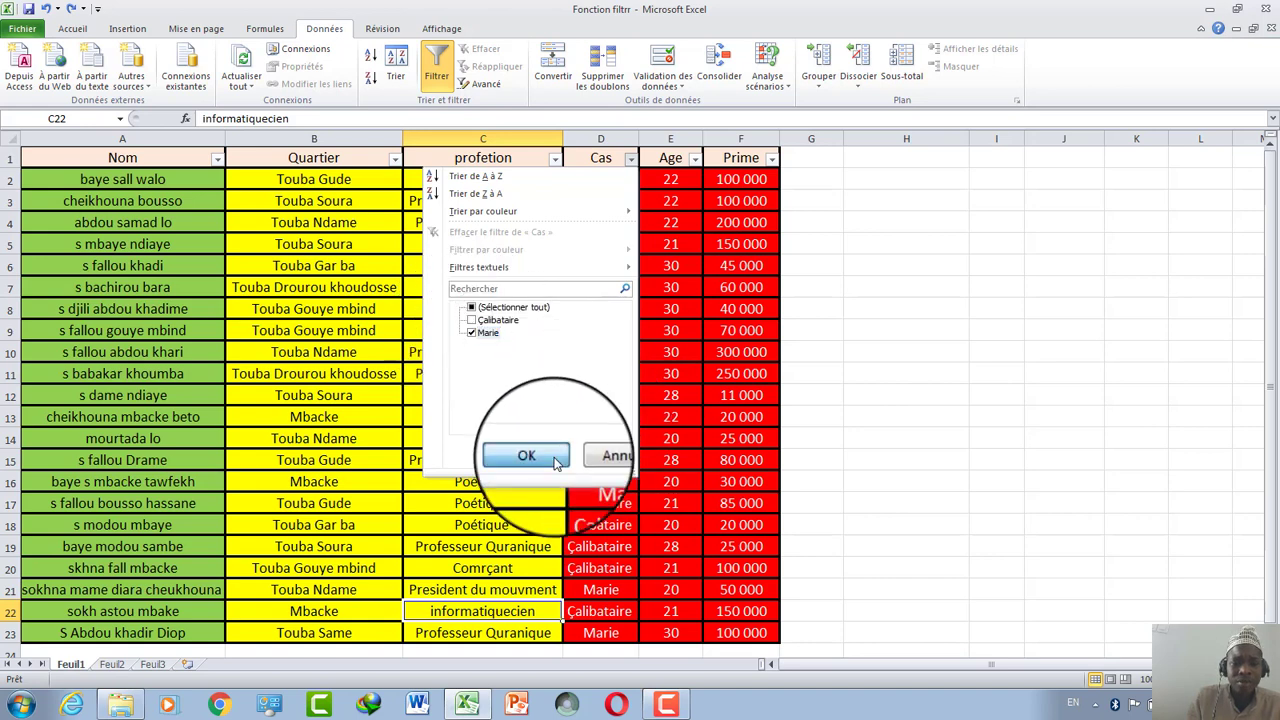
{"action": "left_click", "coordinate": [527, 456]}
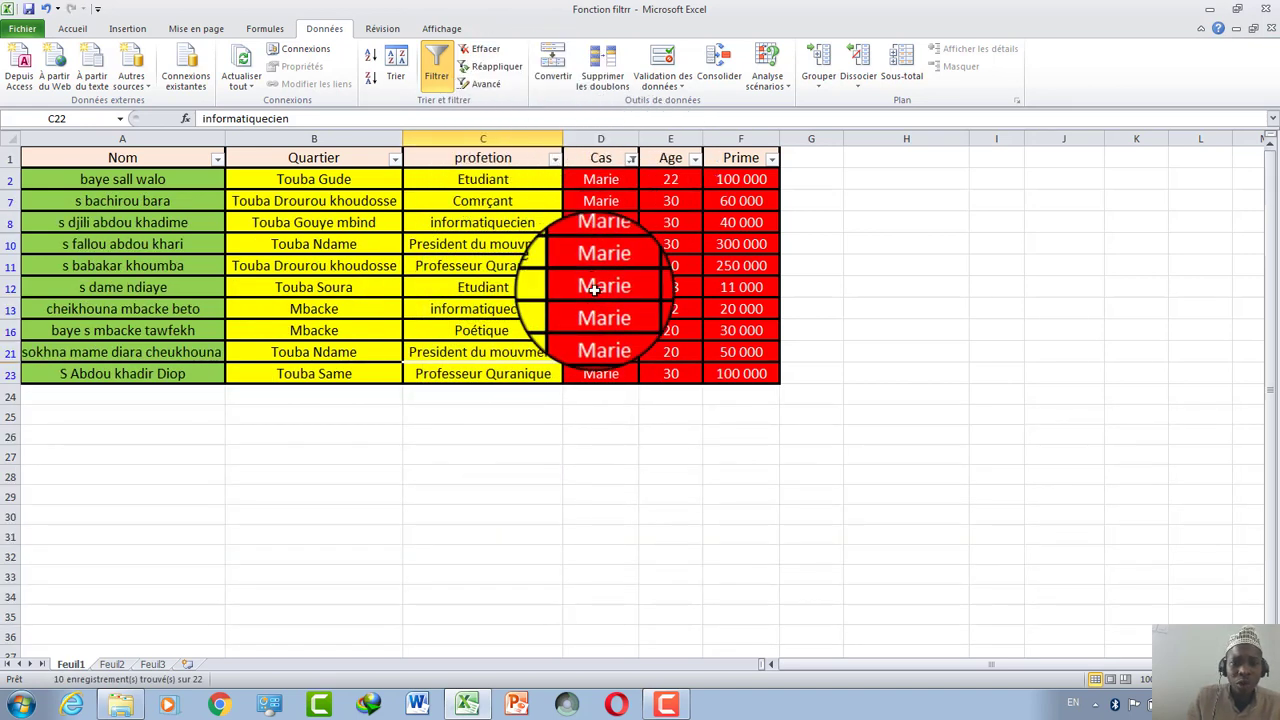
{"action": "left_click", "coordinate": [47, 10]}
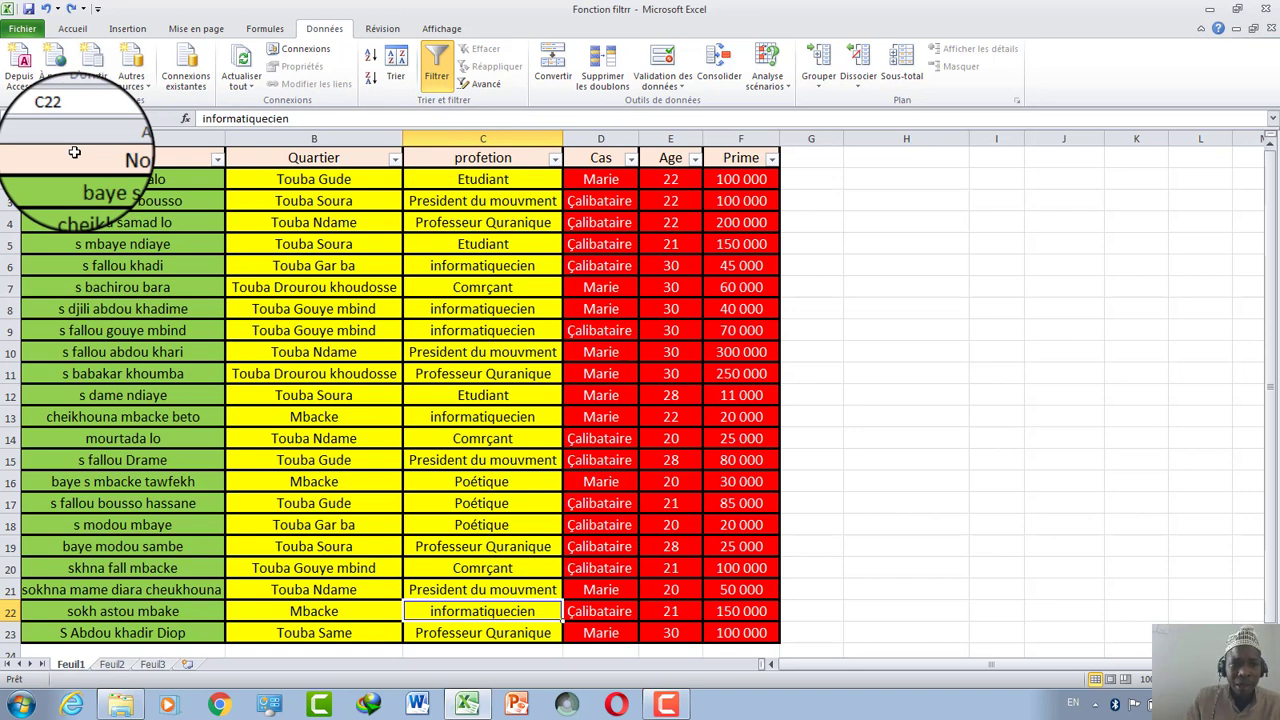
Step: Copy the header cells A1:F1 (Nom, Quartier, profetion, Cas, Age, Prime) and paste them into H3:M3
{"action": "left_click_drag", "start_coordinate": [74, 152], "coordinate": [743, 150]}
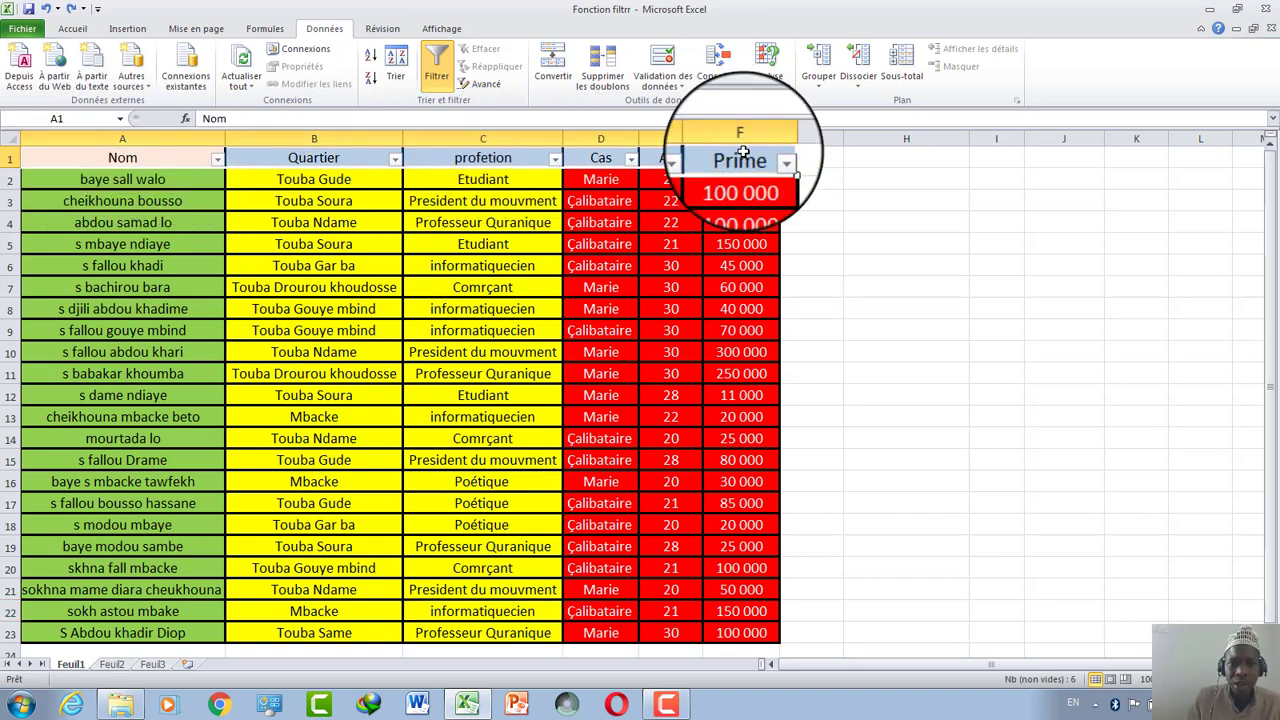
{"action": "left_click", "coordinate": [70, 29]}
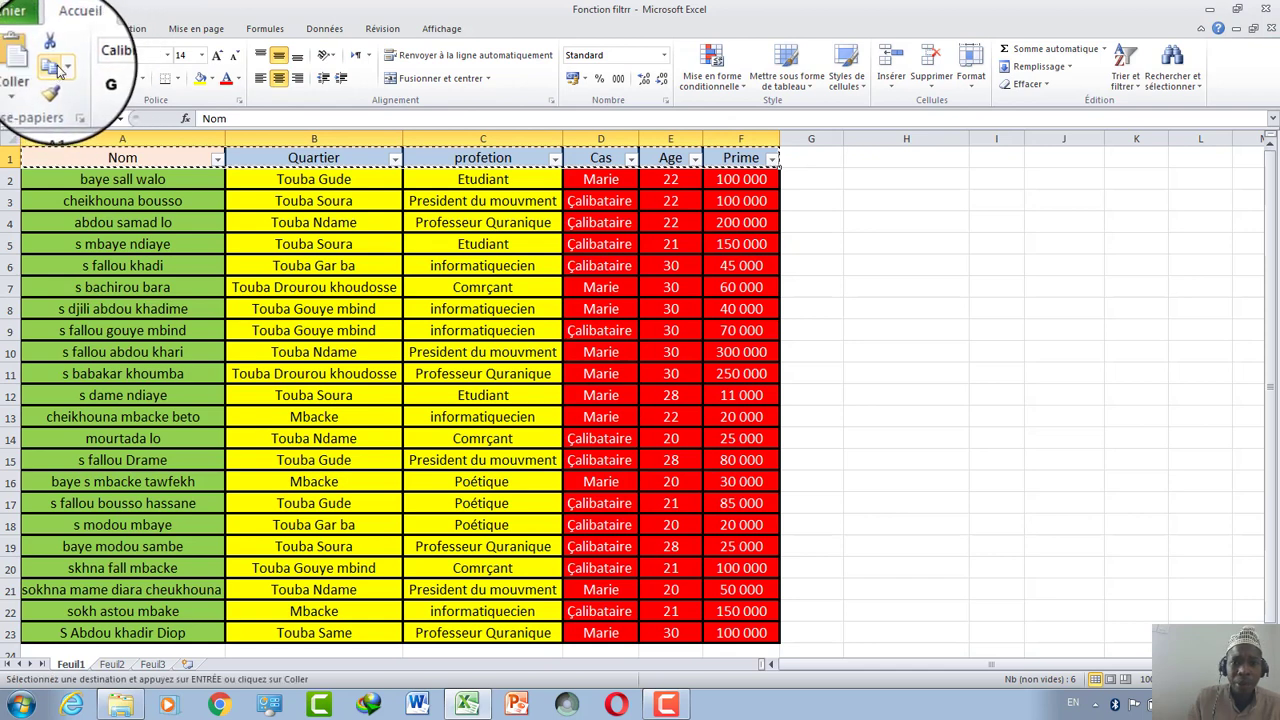
{"action": "left_click", "coordinate": [52, 66]}
{"action": "right_click", "coordinate": [854, 206]}
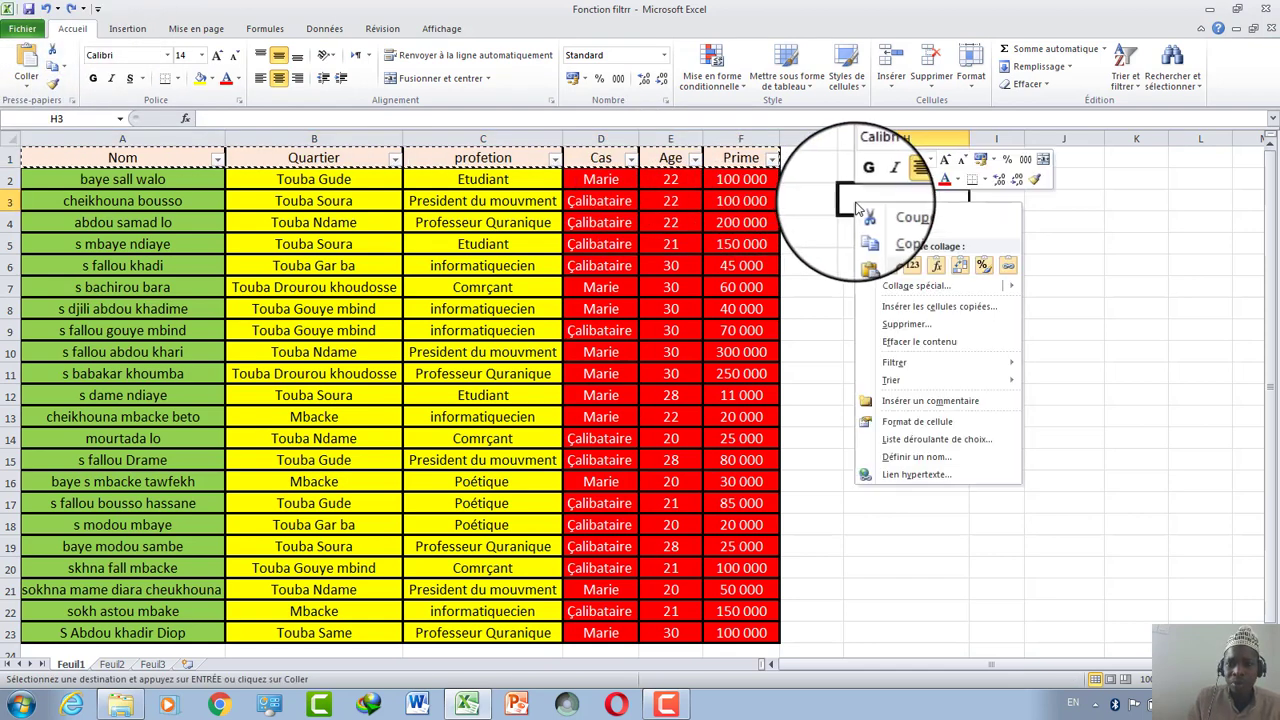
{"action": "left_click", "coordinate": [893, 266]}
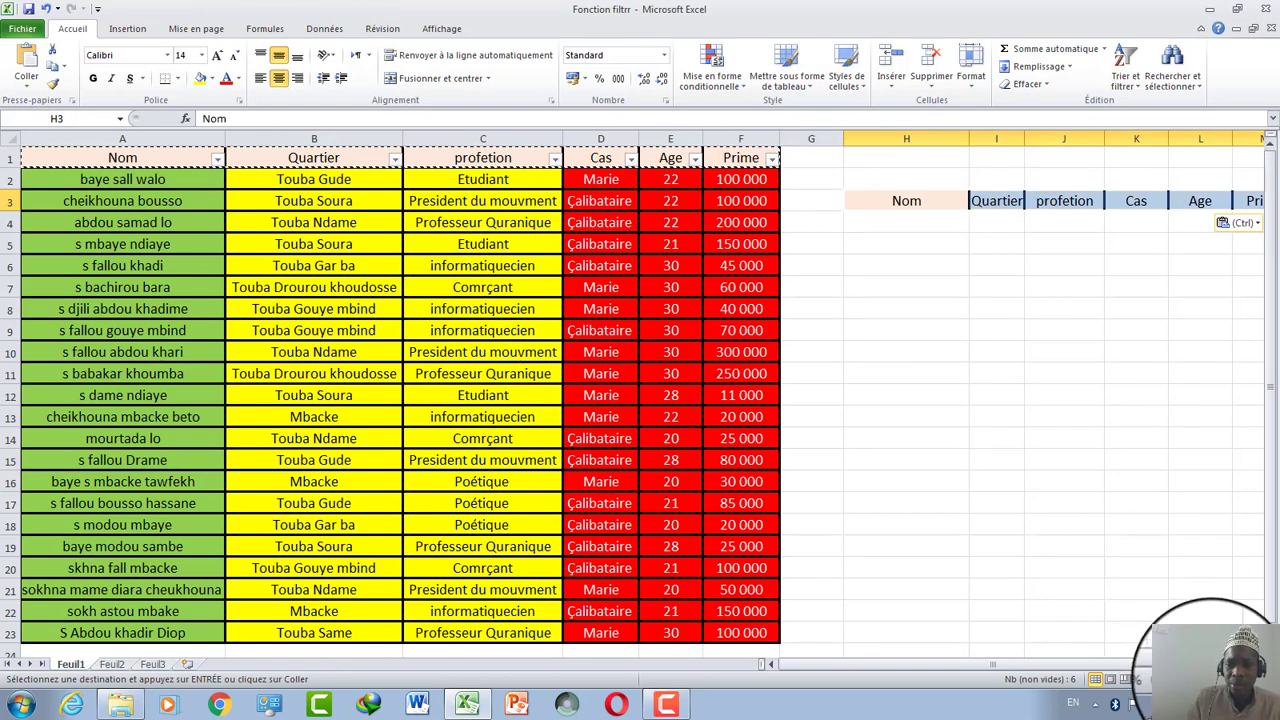
{"action": "scroll", "coordinate": [1160, 660], "scroll_direction": "down", "scroll_amount": 1}
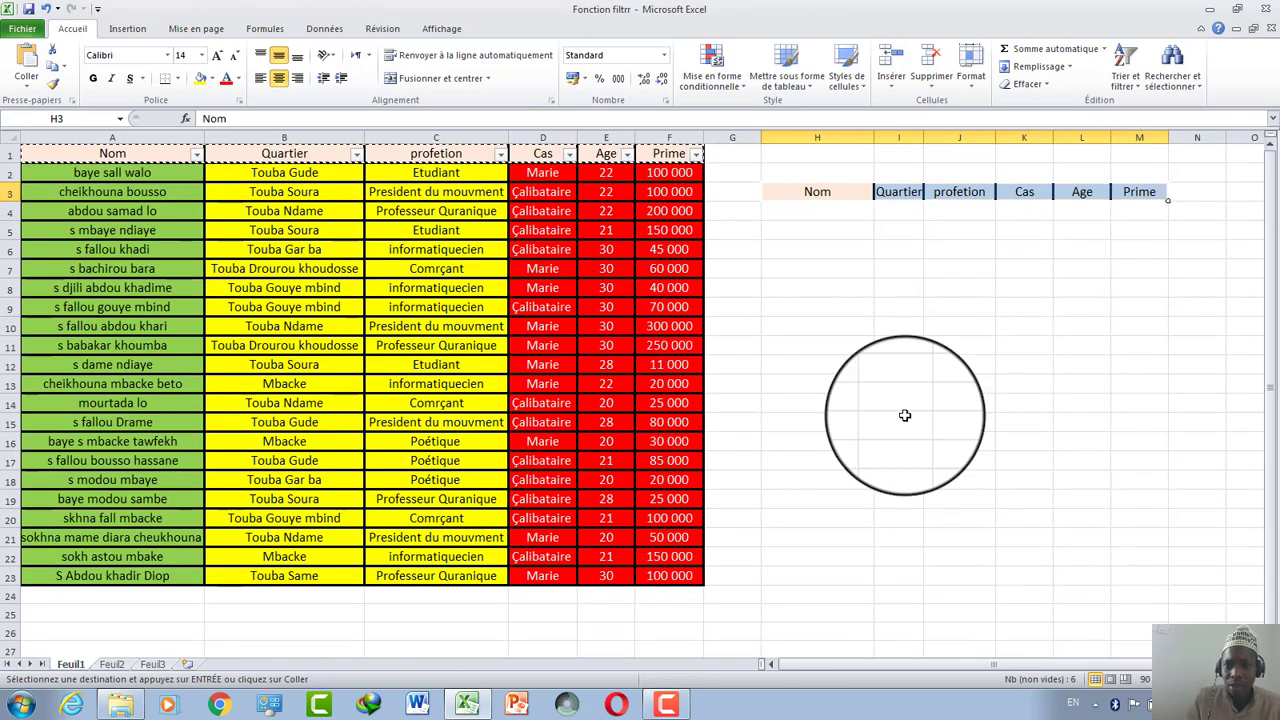
{"action": "left_click", "coordinate": [898, 422]}
{"action": "left_click", "coordinate": [855, 185]}
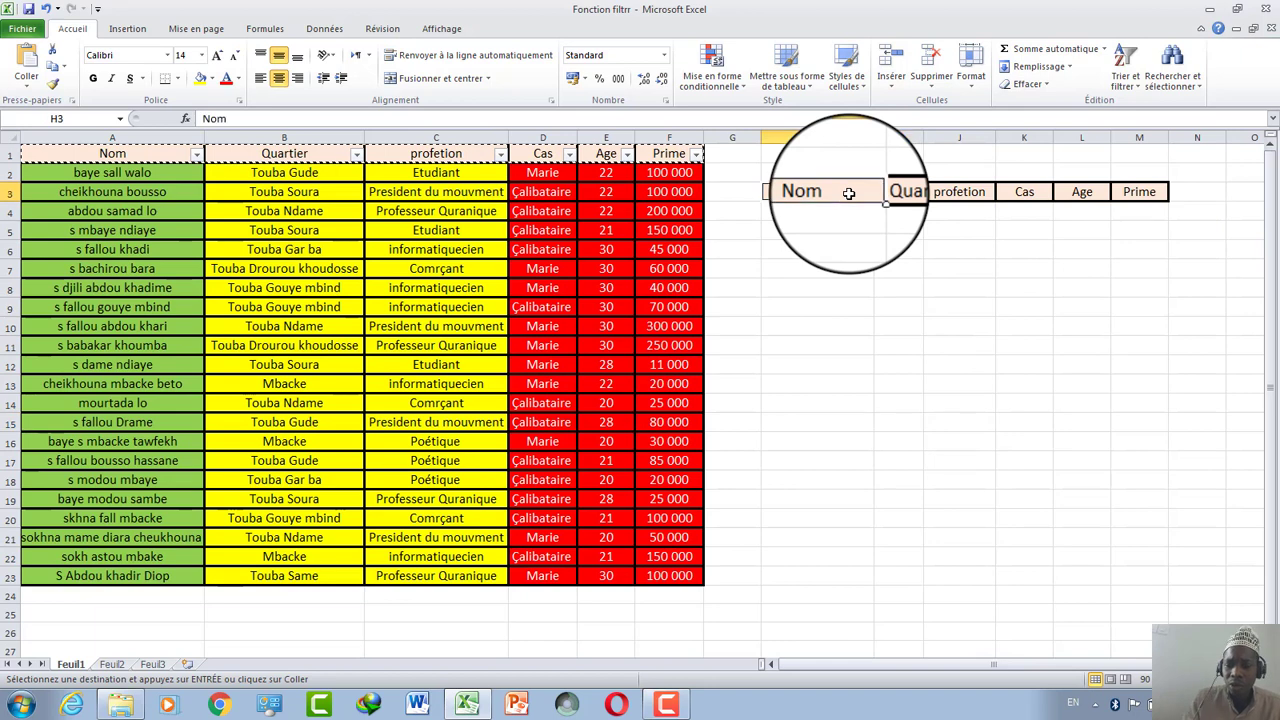
{"action": "key", "text": "ctrl+shift+Right"}
{"action": "left_click", "coordinate": [861, 228]}
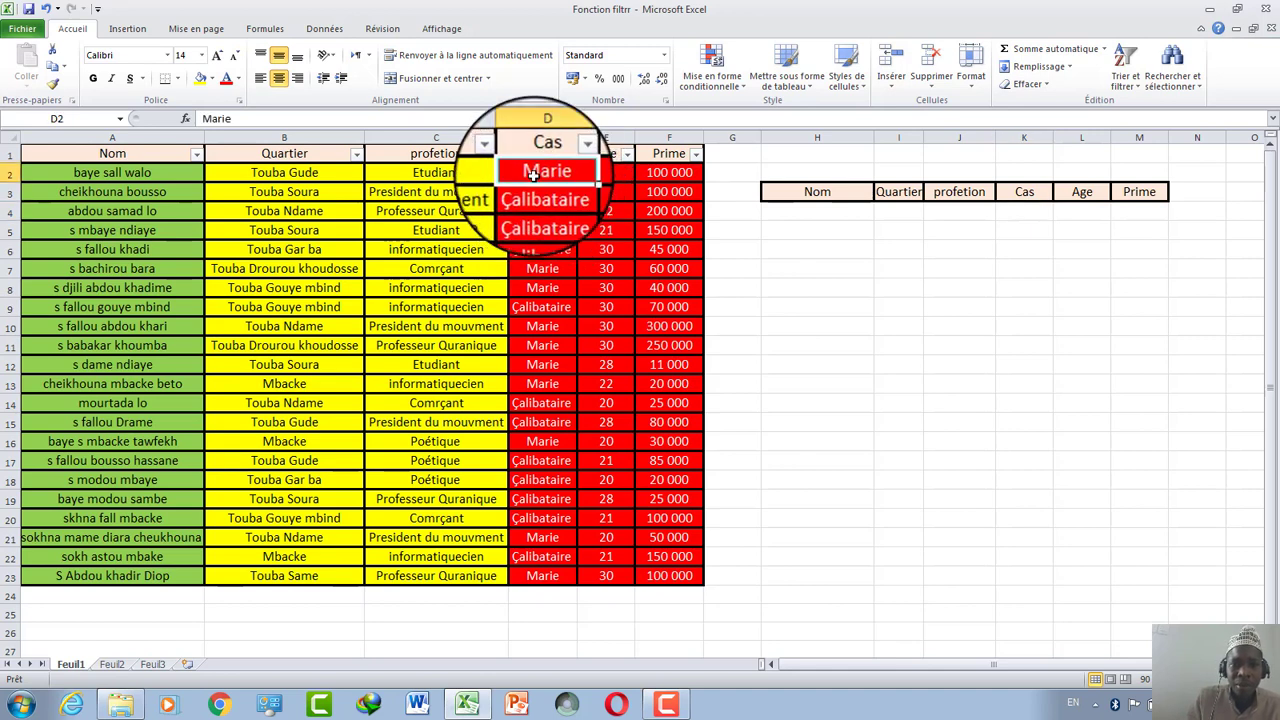
Step: Copy 'Marie' from D2 and paste it into K4 under the Cas header
{"action": "right_click", "coordinate": [533, 175]}
{"action": "left_click", "coordinate": [566, 206]}
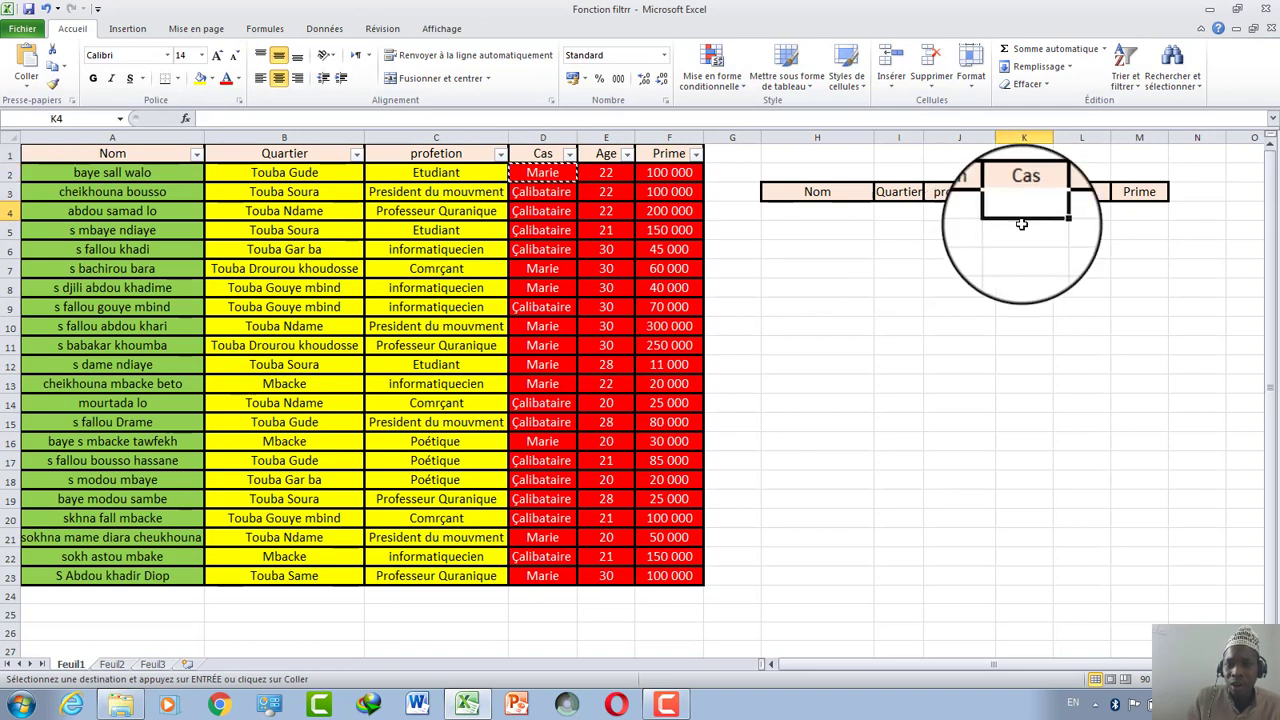
{"action": "right_click", "coordinate": [1019, 217]}
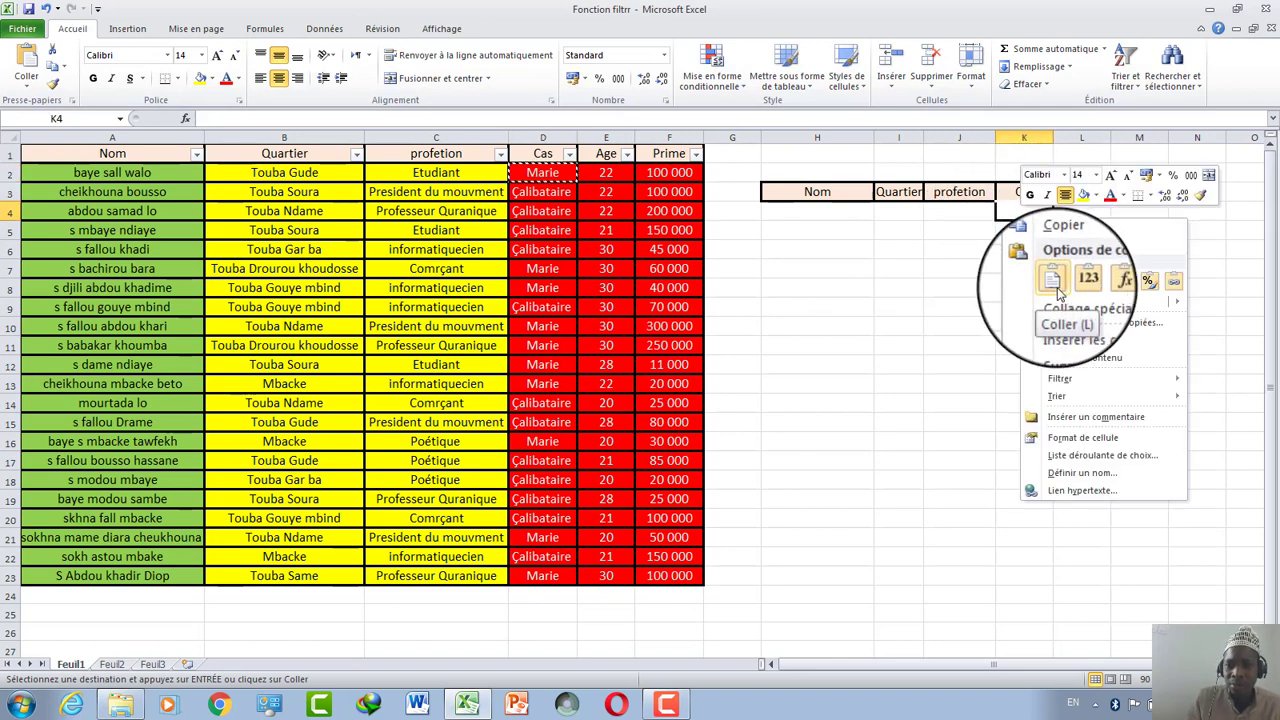
{"action": "left_click", "coordinate": [1048, 283]}
{"action": "left_click", "coordinate": [1022, 306]}
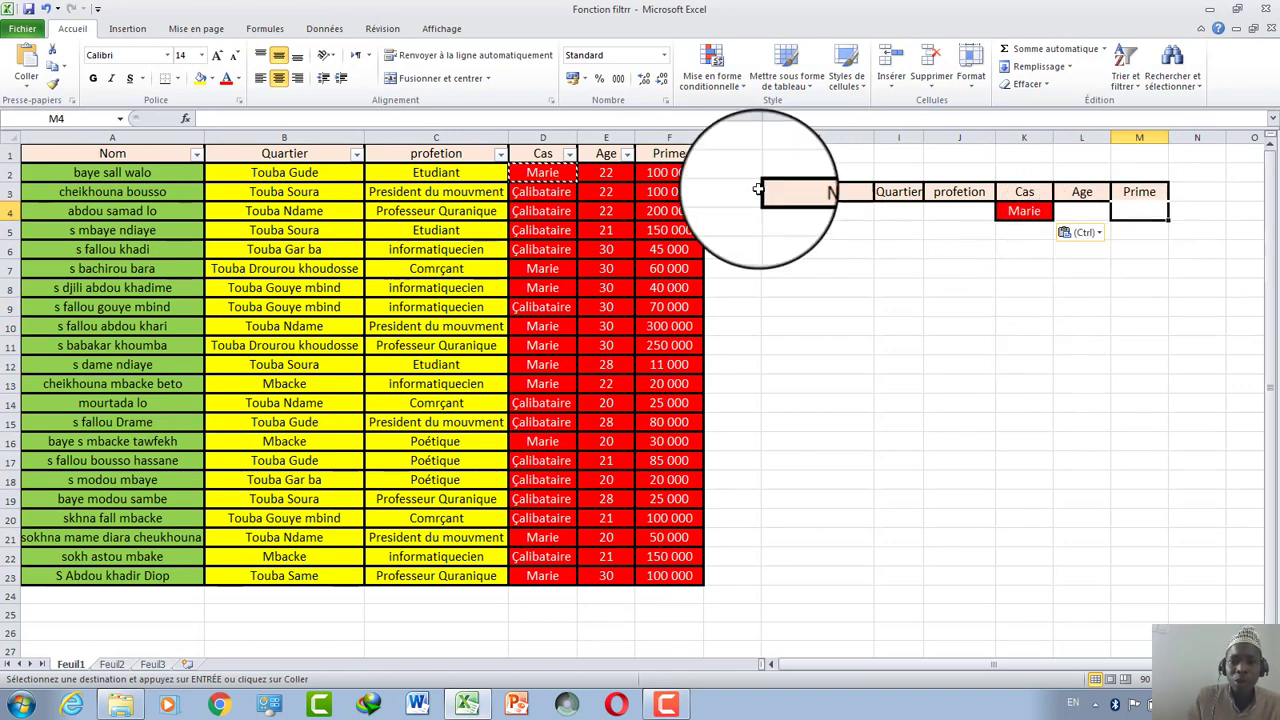
{"action": "left_click", "coordinate": [1012, 211]}
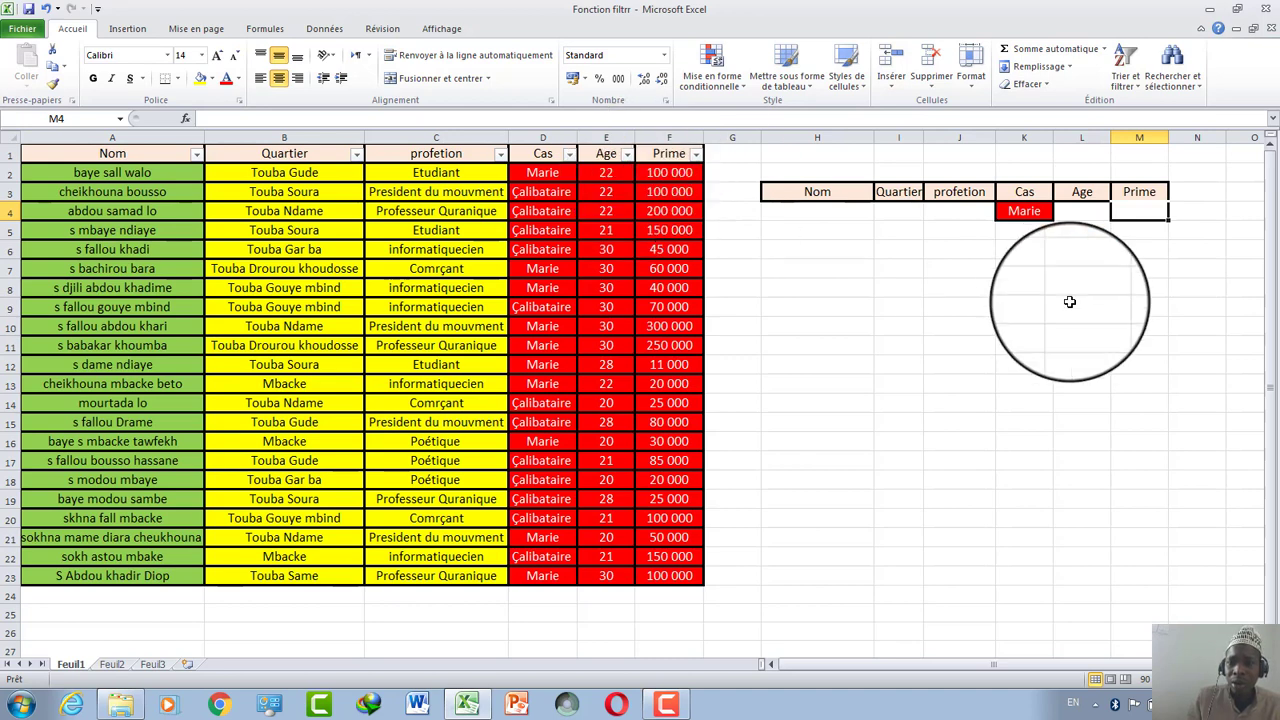
Step: Enter the '>90000' Prime criterion in M4 and widen column M to fit
{"action": "type", "text": ">90000"}
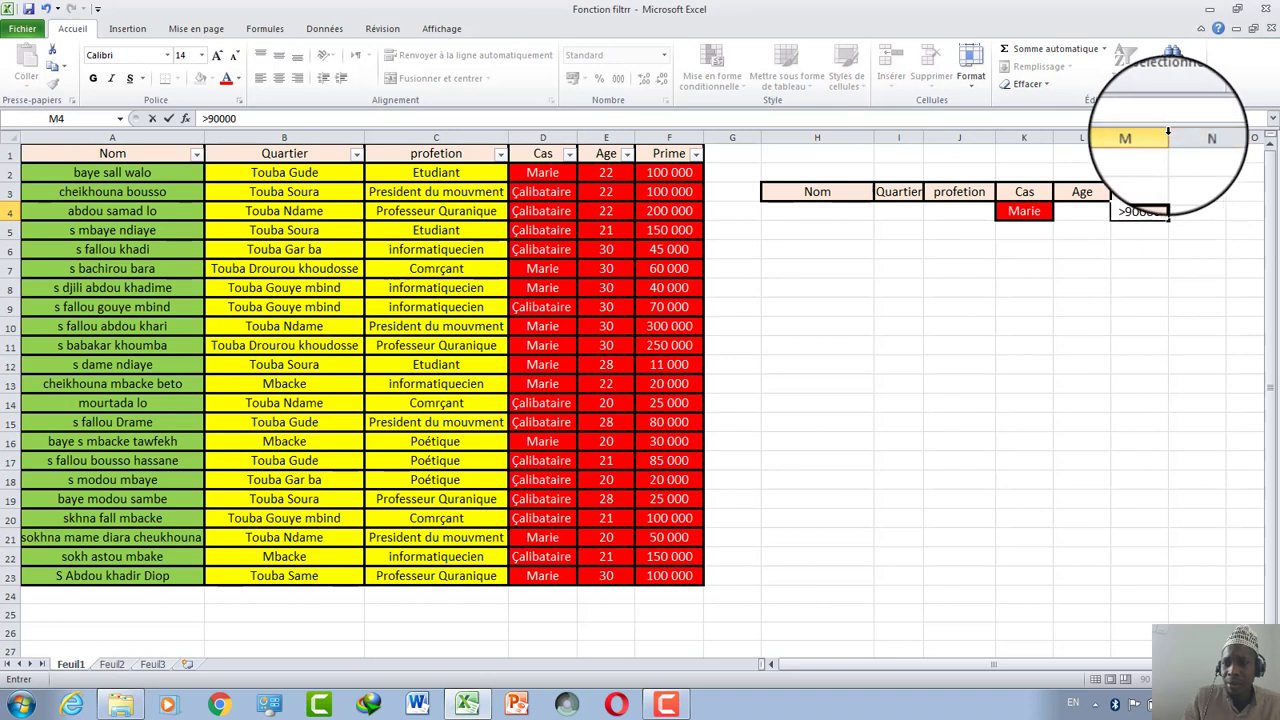
{"action": "left_click", "coordinate": [1196, 267]}
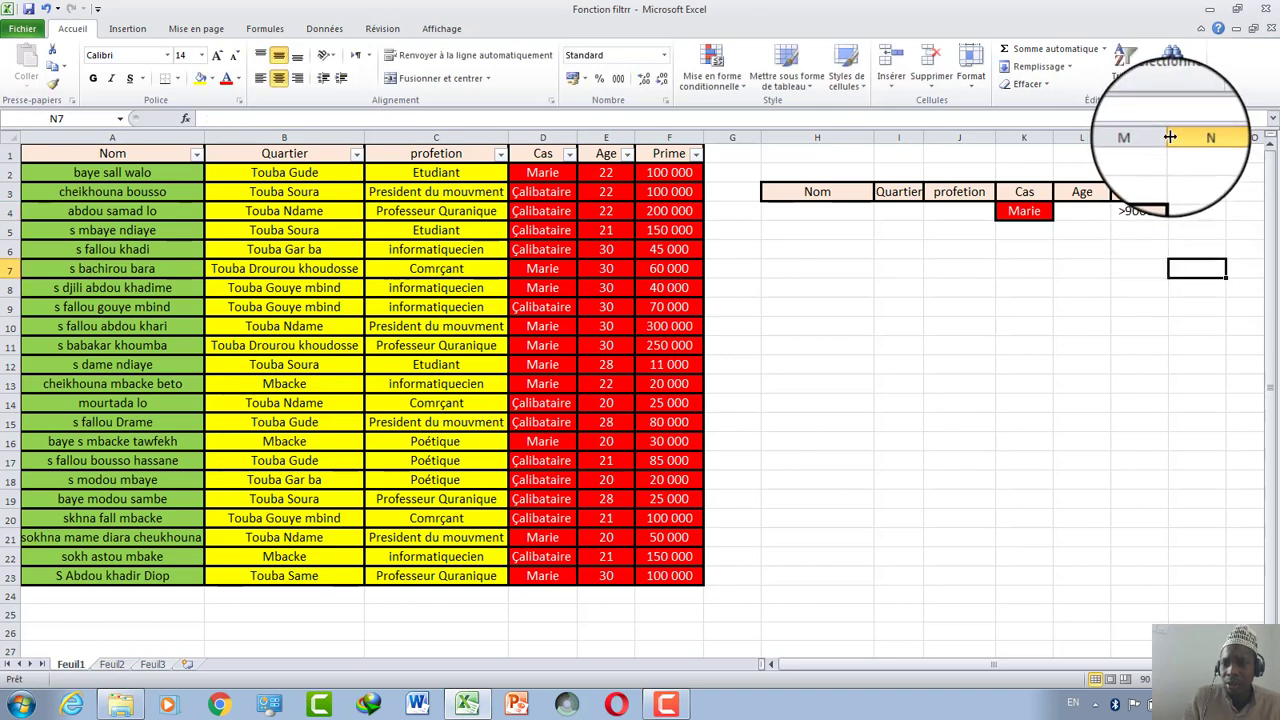
{"action": "left_click_drag", "start_coordinate": [1170, 136], "coordinate": [1182, 136]}
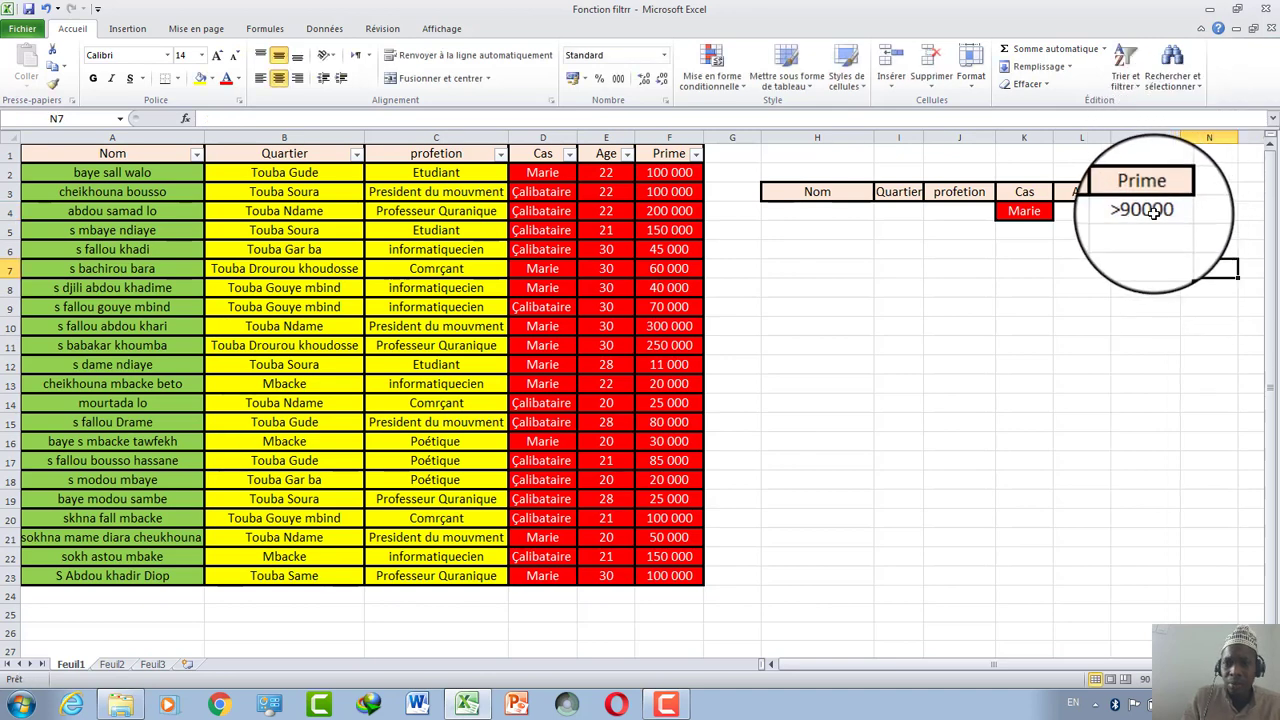
Step: Format-paint F4's red fill onto M4, then undo it
{"action": "left_click", "coordinate": [668, 211]}
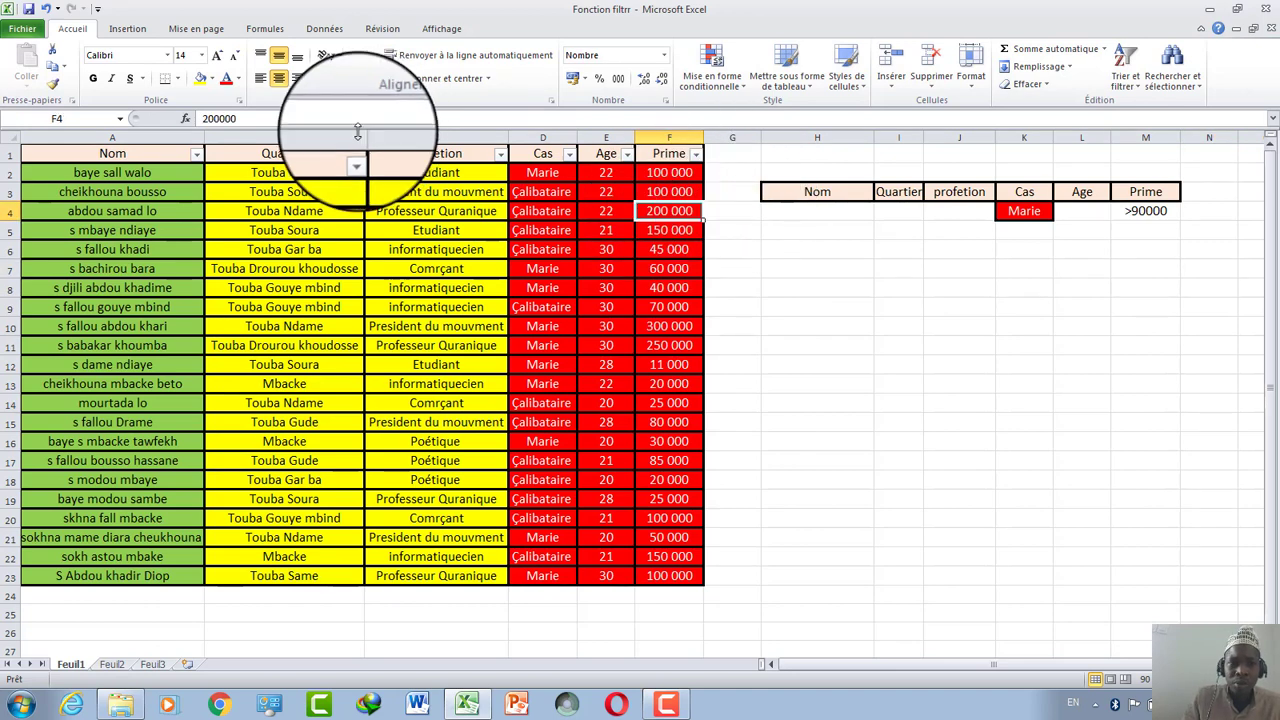
{"action": "left_click", "coordinate": [53, 84]}
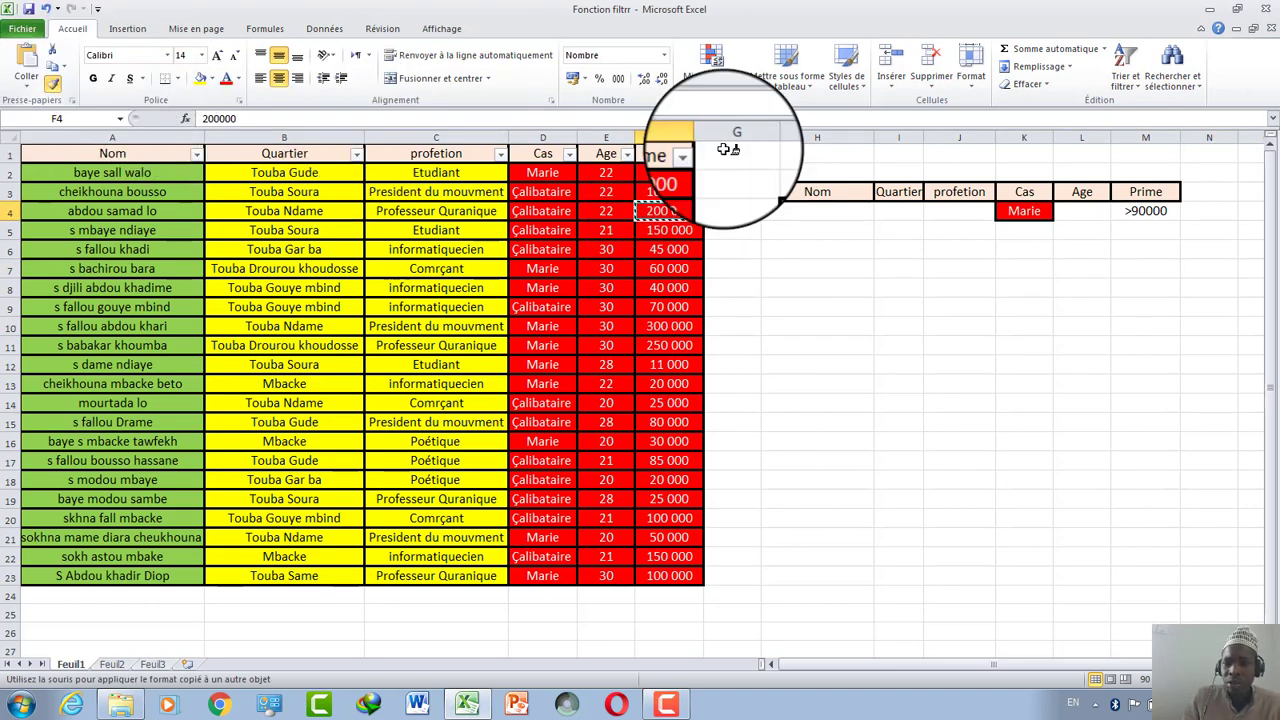
{"action": "left_click", "coordinate": [1130, 214]}
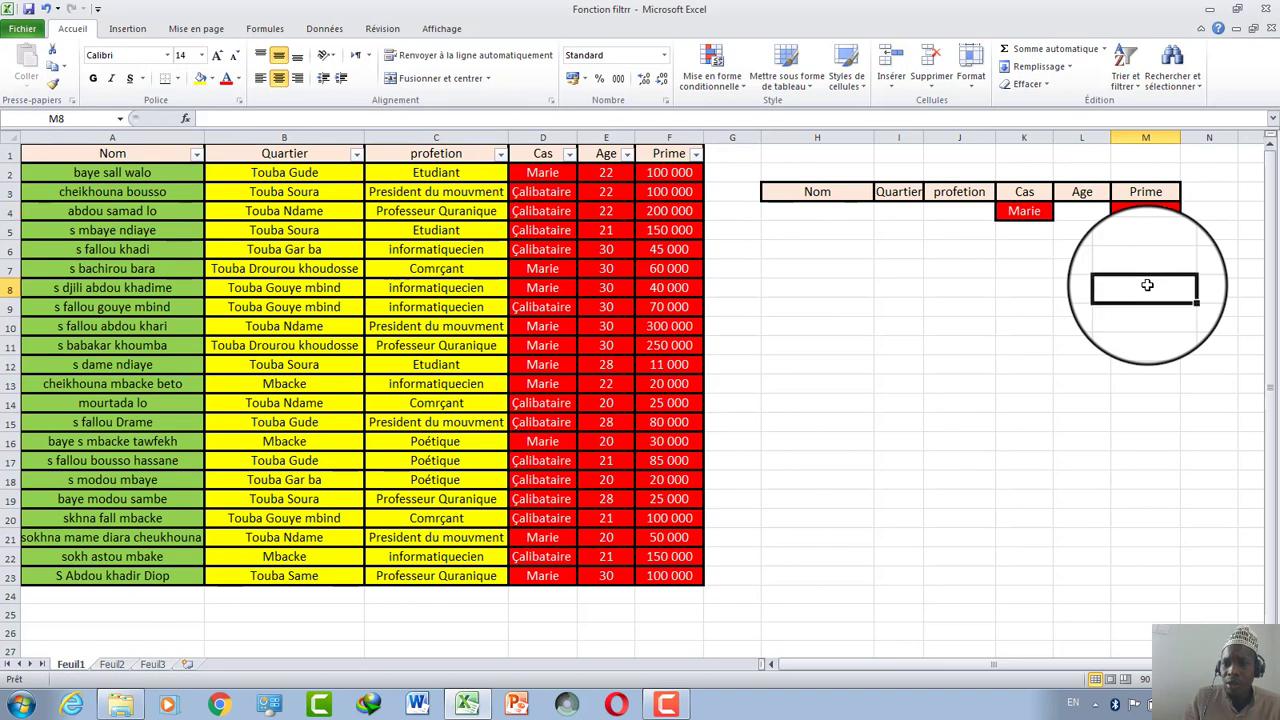
{"action": "left_click", "coordinate": [50, 8]}
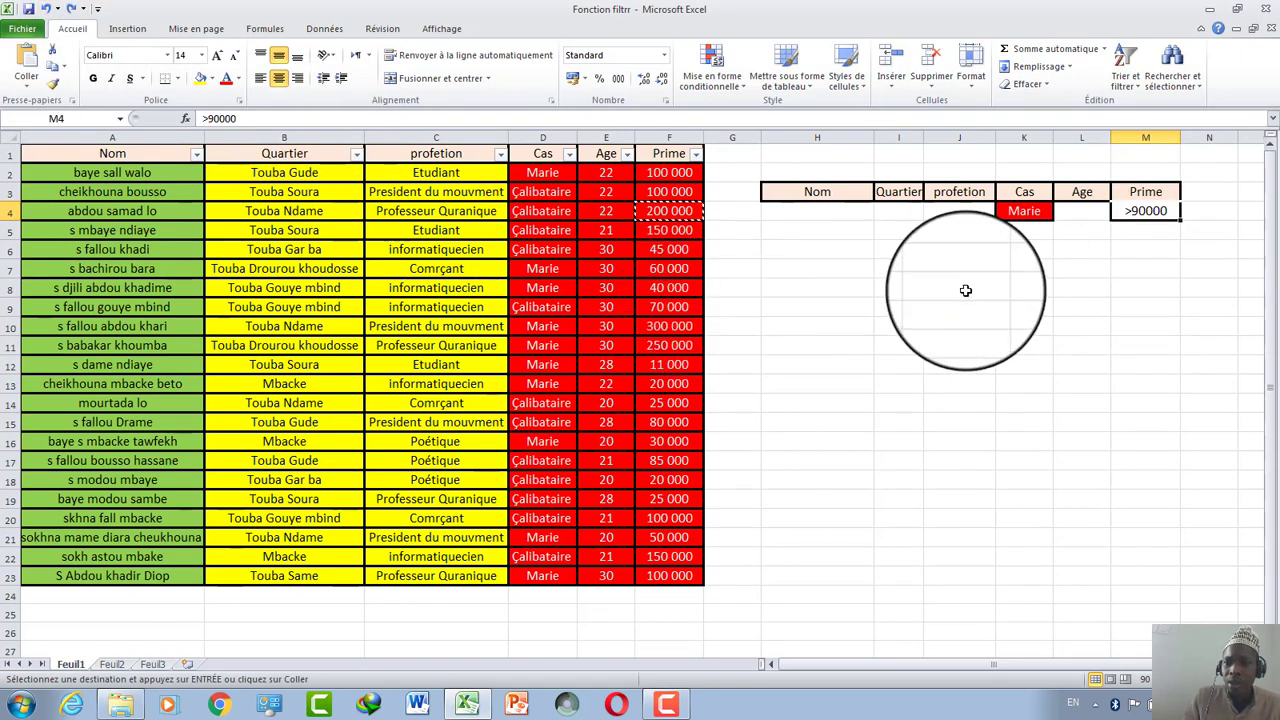
Step: Format M4 as Nombre with 0 decimals and a thousands separator
{"action": "right_click", "coordinate": [1137, 224]}
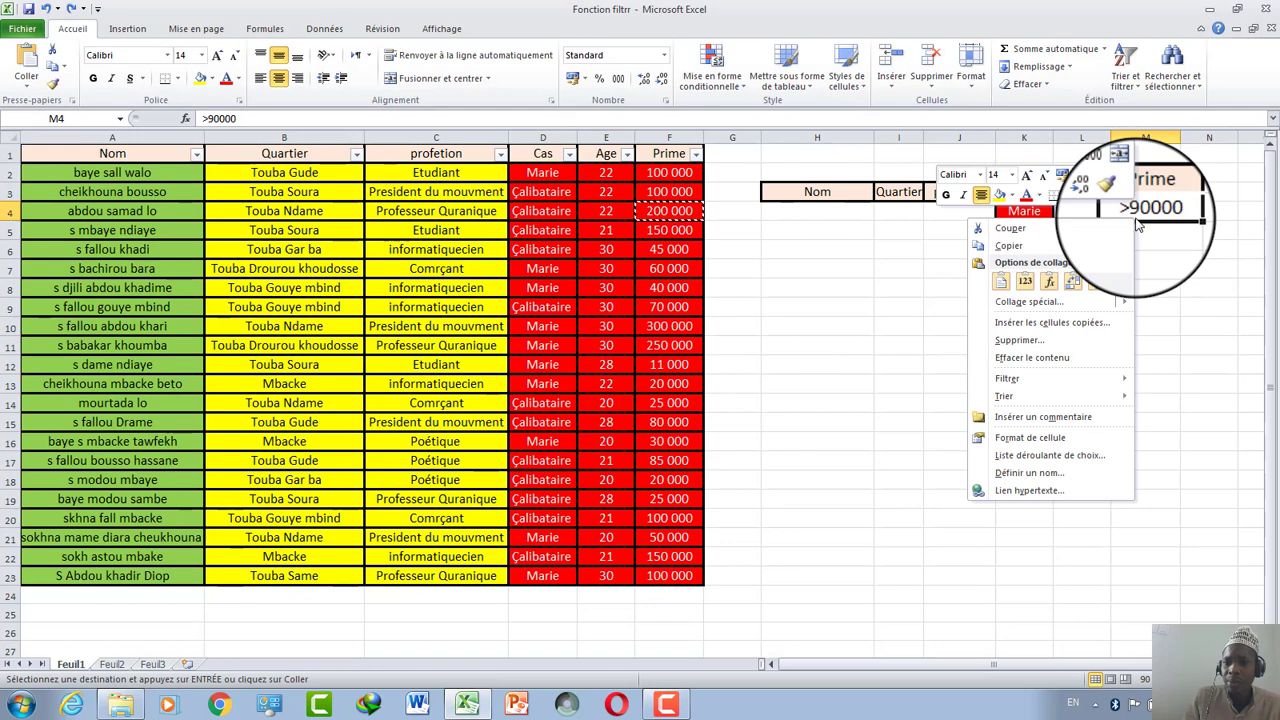
{"action": "left_click", "coordinate": [1030, 445]}
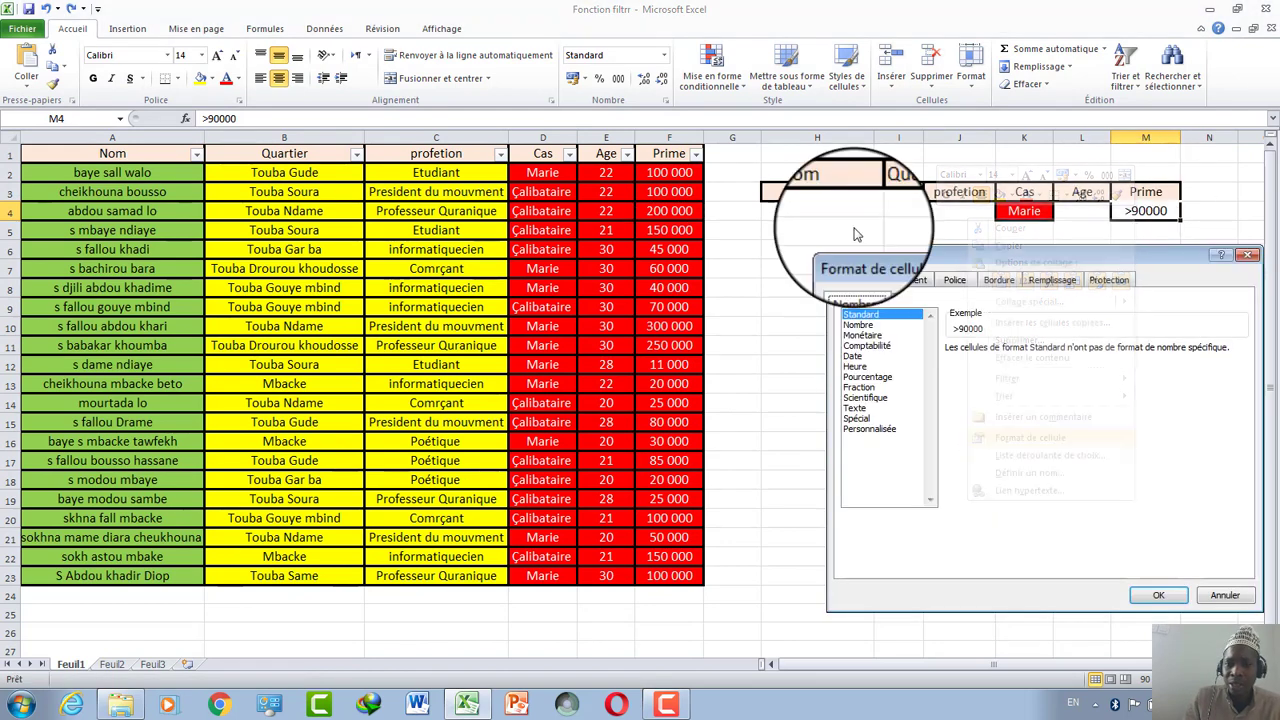
{"action": "left_click", "coordinate": [888, 326]}
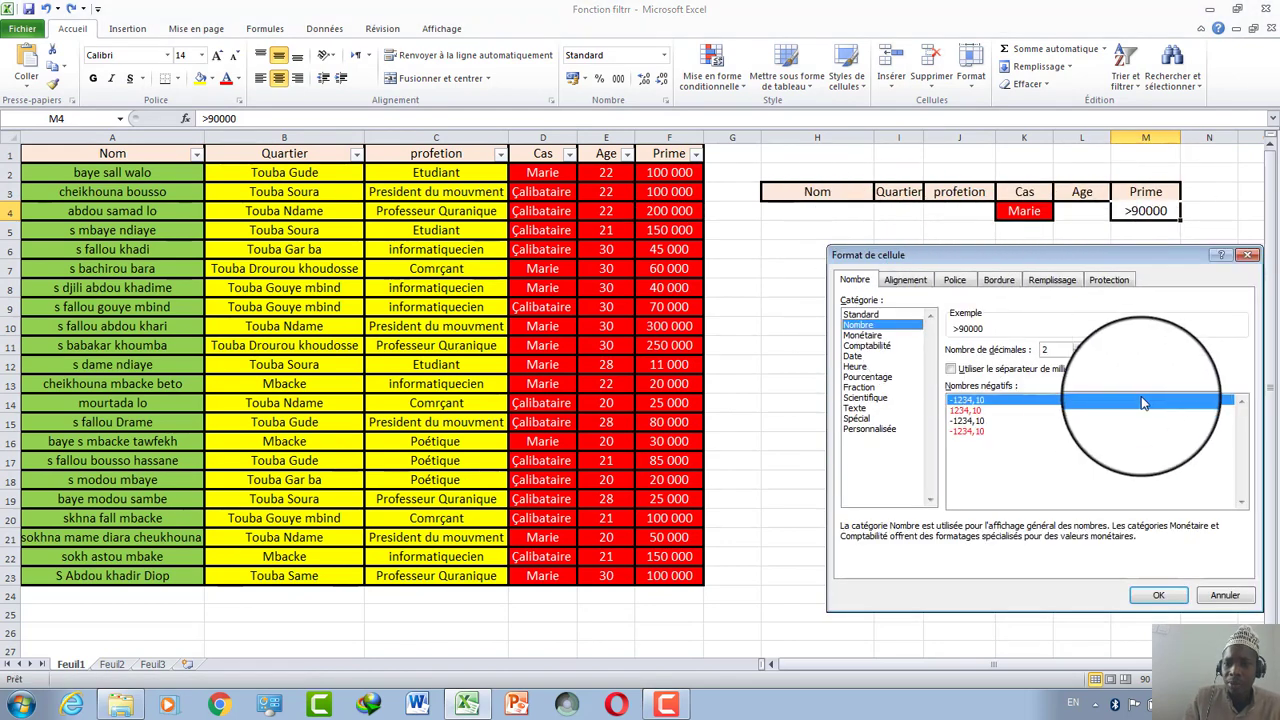
{"action": "left_click", "coordinate": [951, 369]}
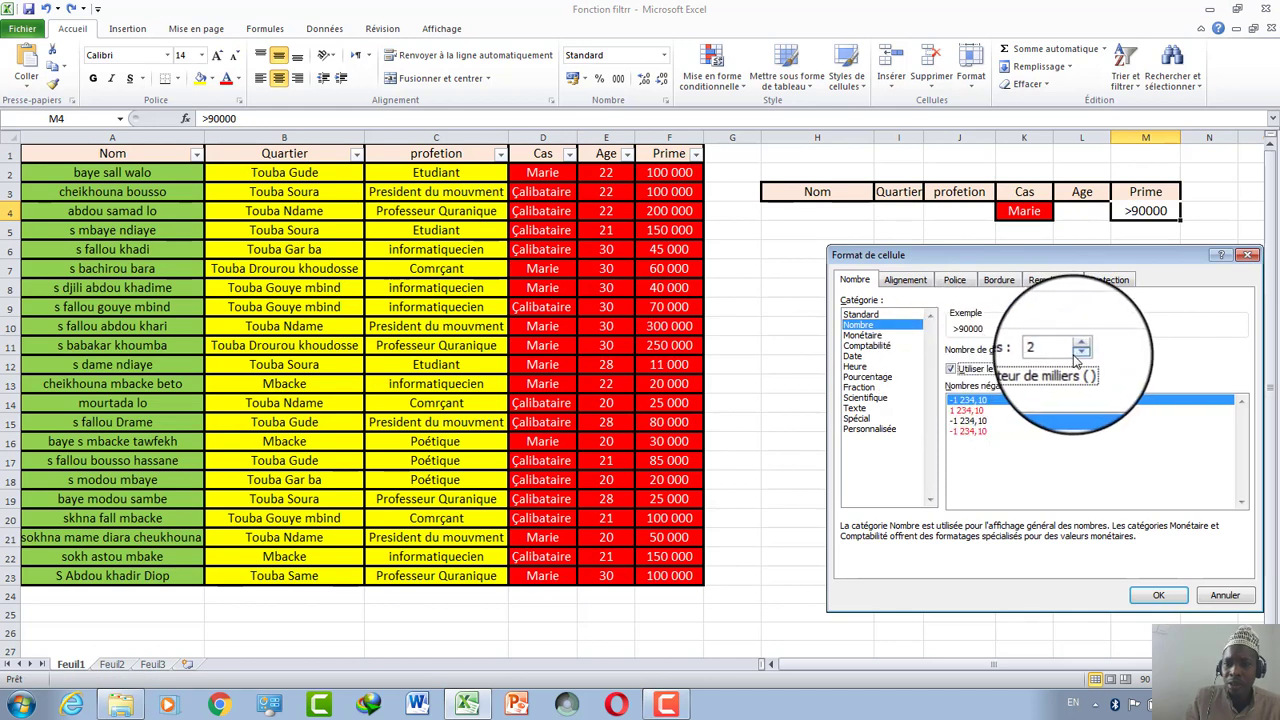
{"action": "left_click", "coordinate": [1140, 596]}
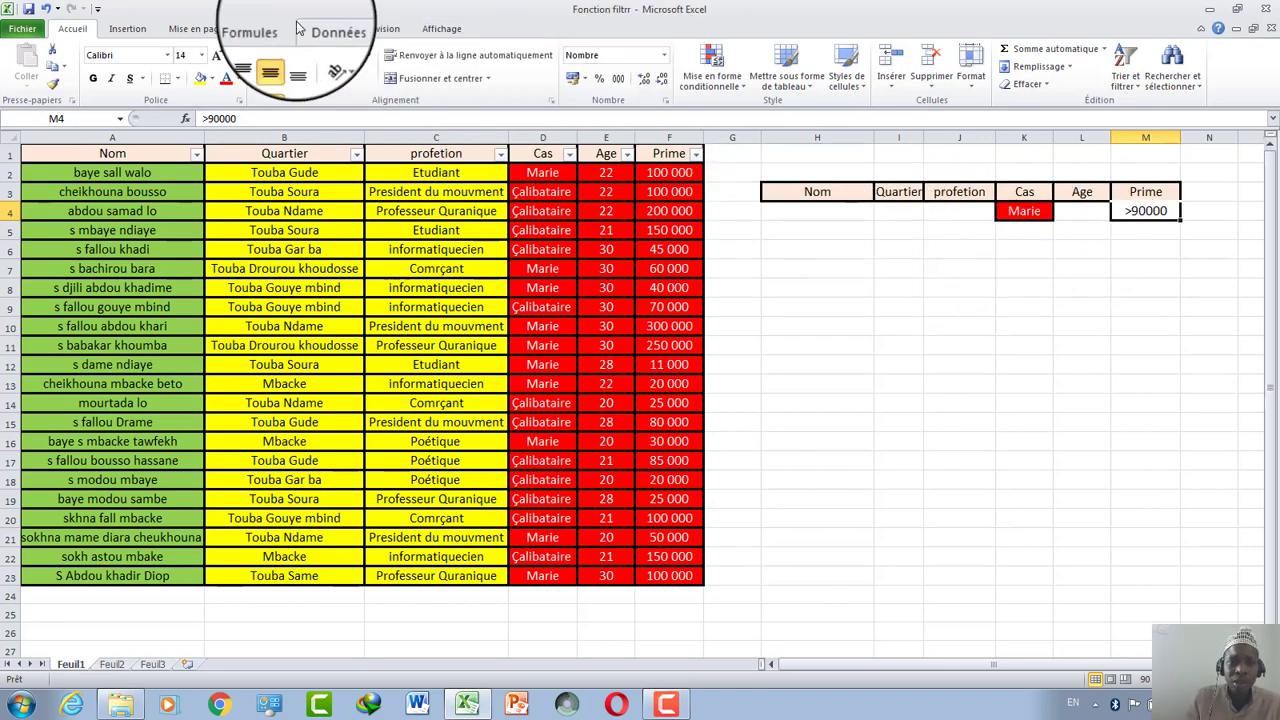
Step: Run an in-place Advanced Filter with criteria range H3:M4, then undo it to restore all rows
{"action": "left_click", "coordinate": [330, 28]}
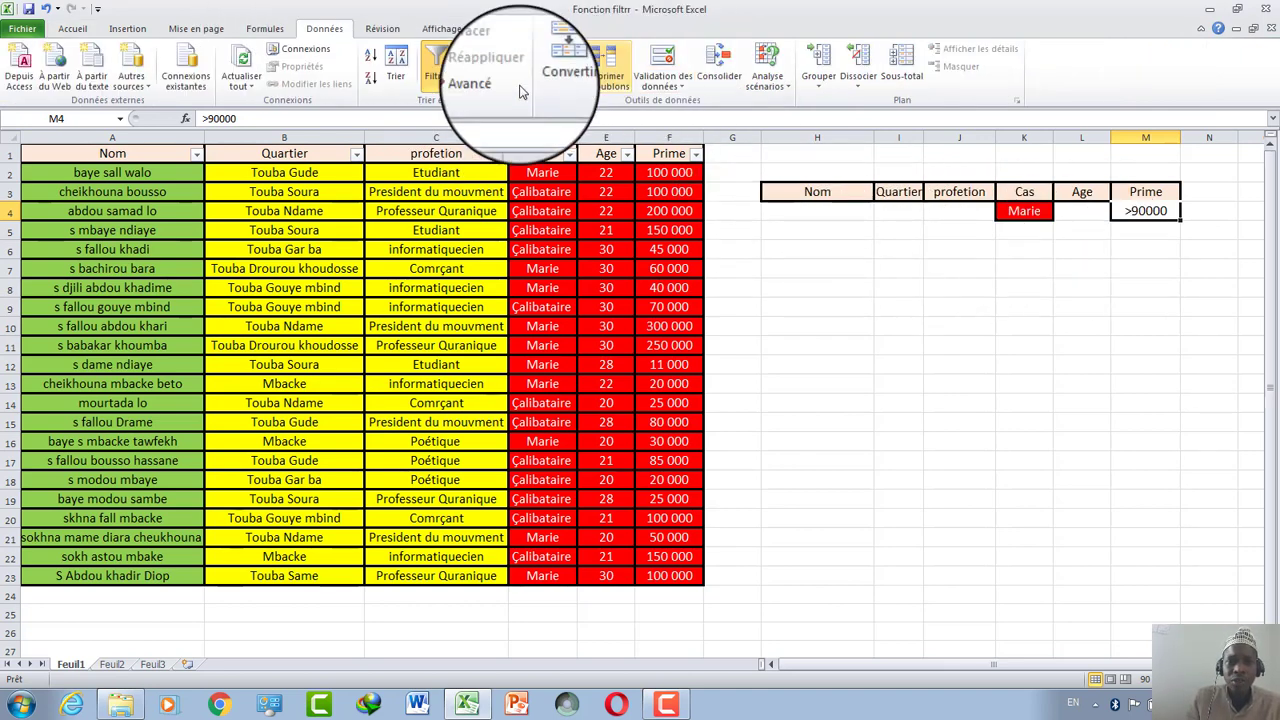
{"action": "left_click", "coordinate": [489, 88]}
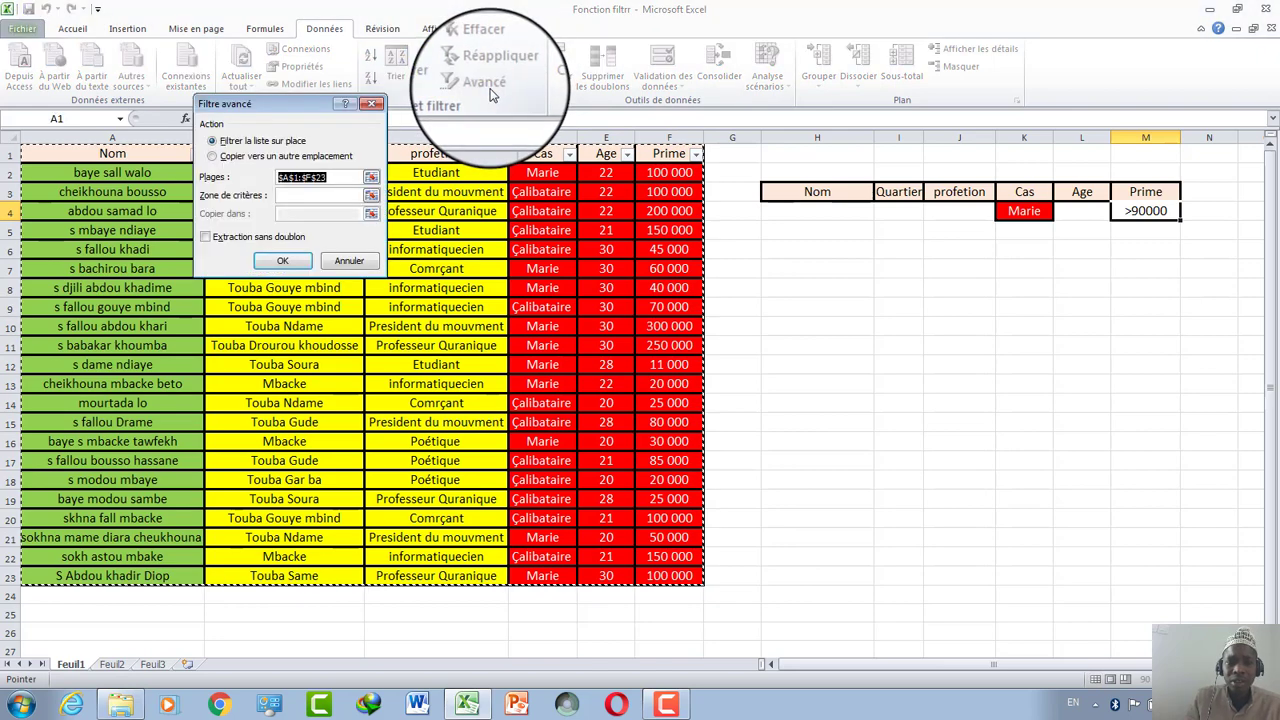
{"action": "left_click_drag", "start_coordinate": [834, 273], "coordinate": [834, 266]}
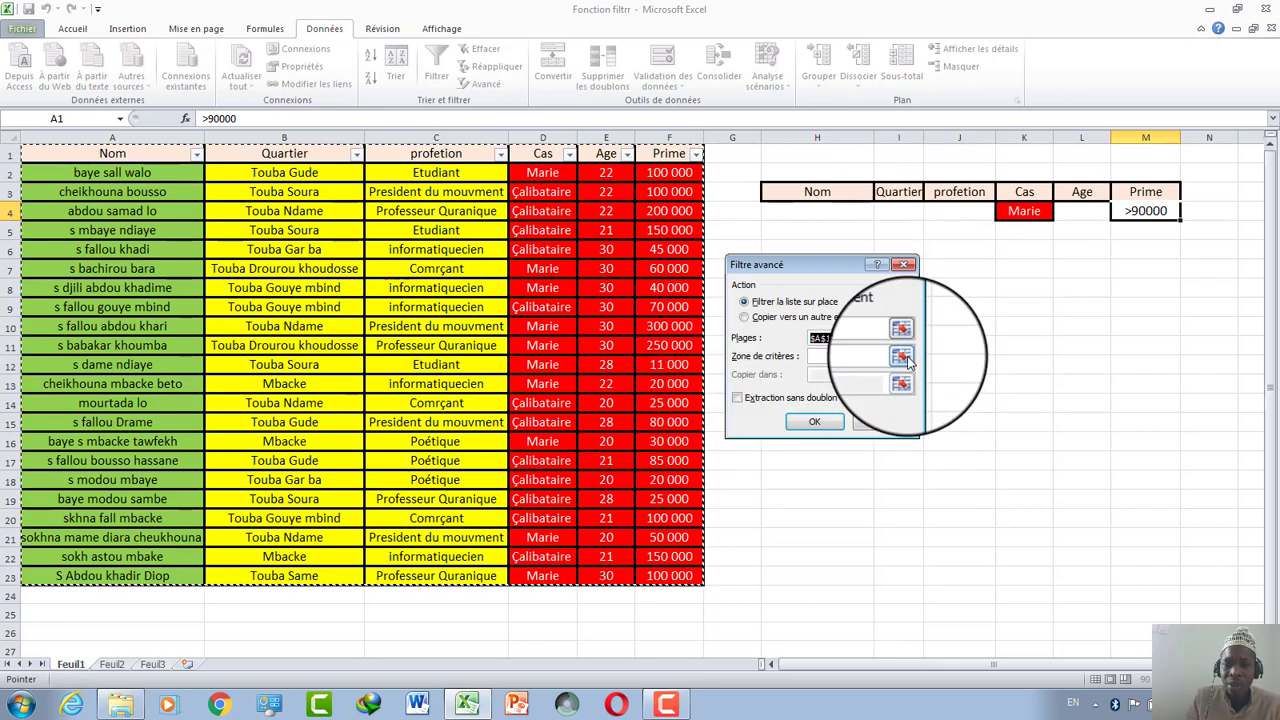
{"action": "left_click", "coordinate": [903, 358]}
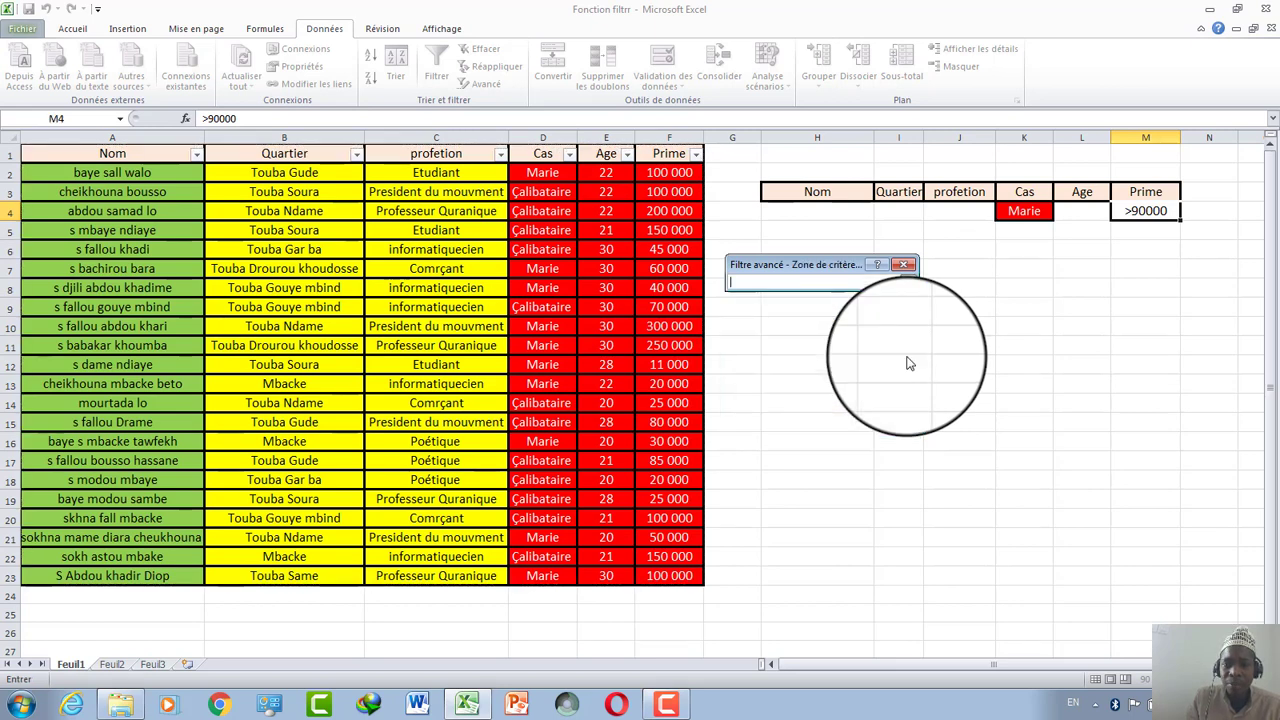
{"action": "left_click", "coordinate": [817, 195]}
{"action": "left_click_drag", "start_coordinate": [817, 195], "coordinate": [1147, 211]}
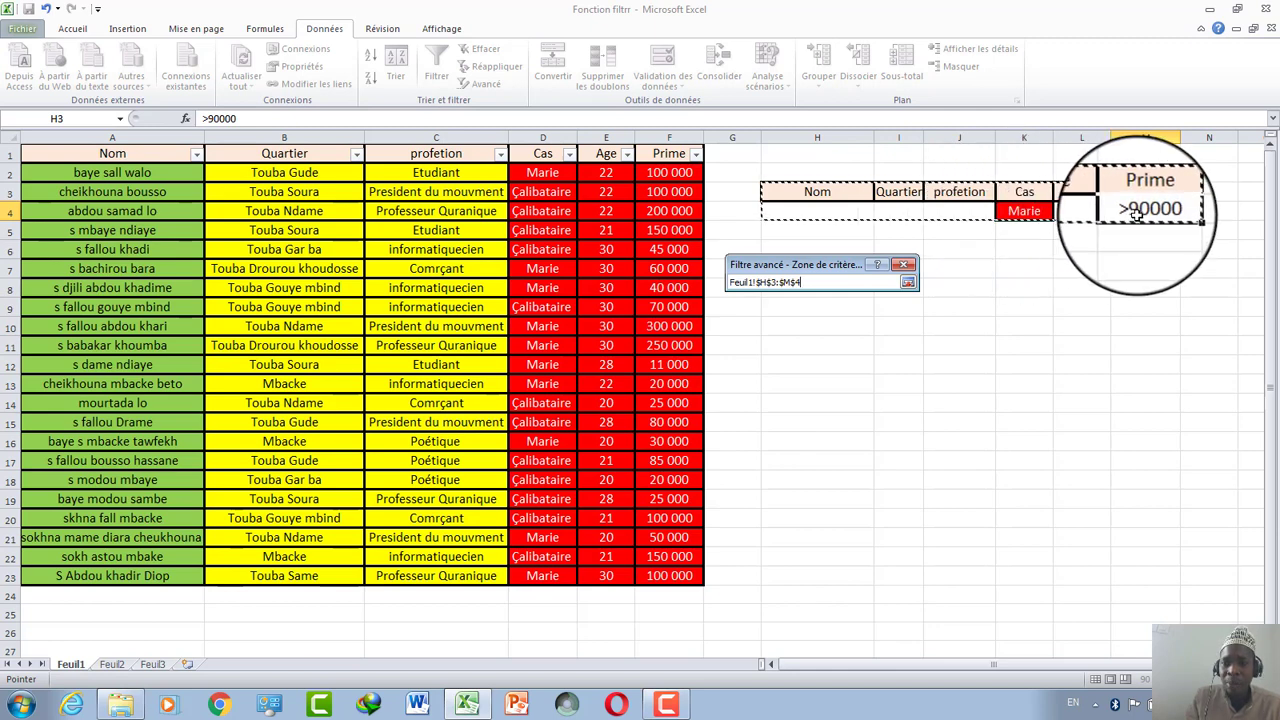
{"action": "left_click", "coordinate": [908, 283]}
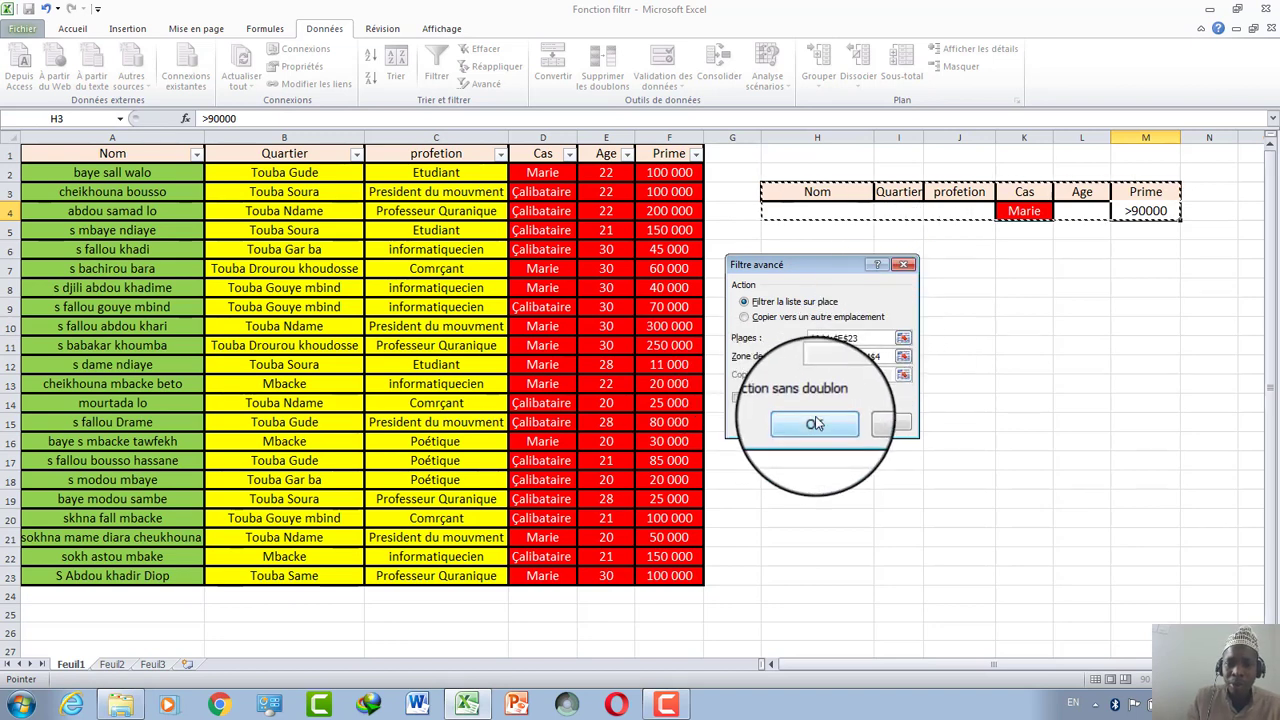
{"action": "left_click", "coordinate": [815, 424]}
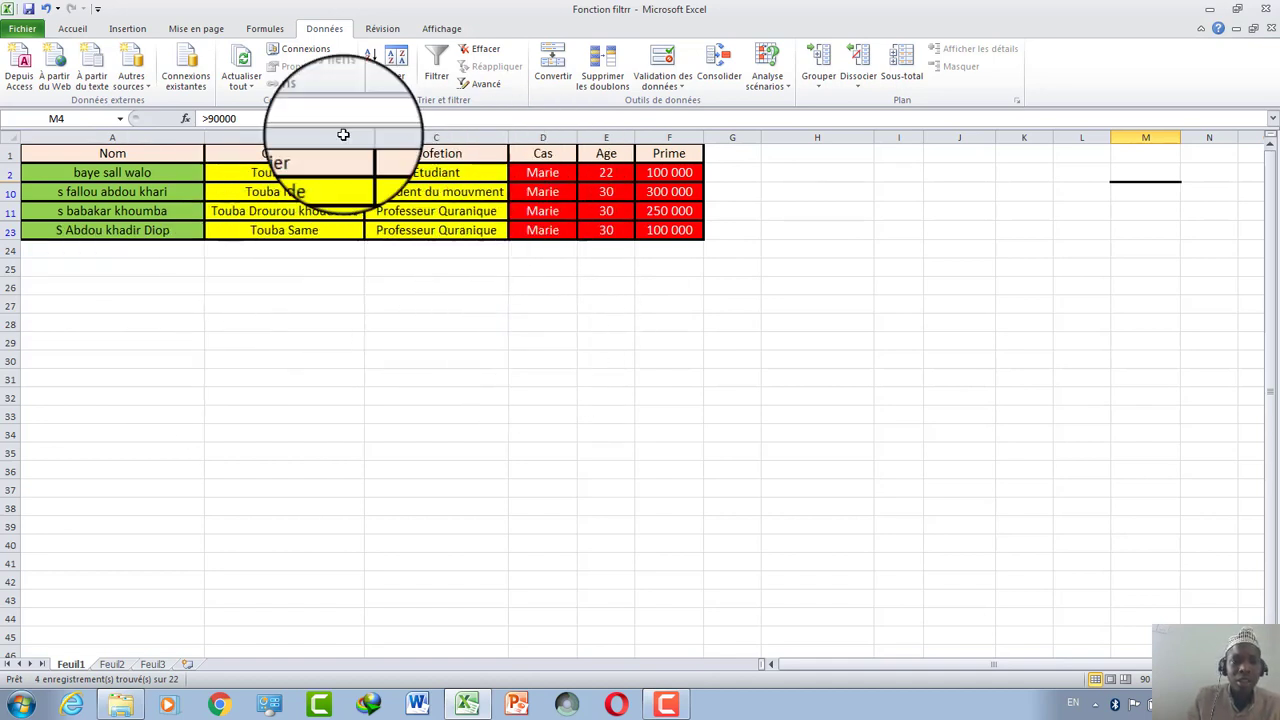
{"action": "left_click", "coordinate": [45, 8]}
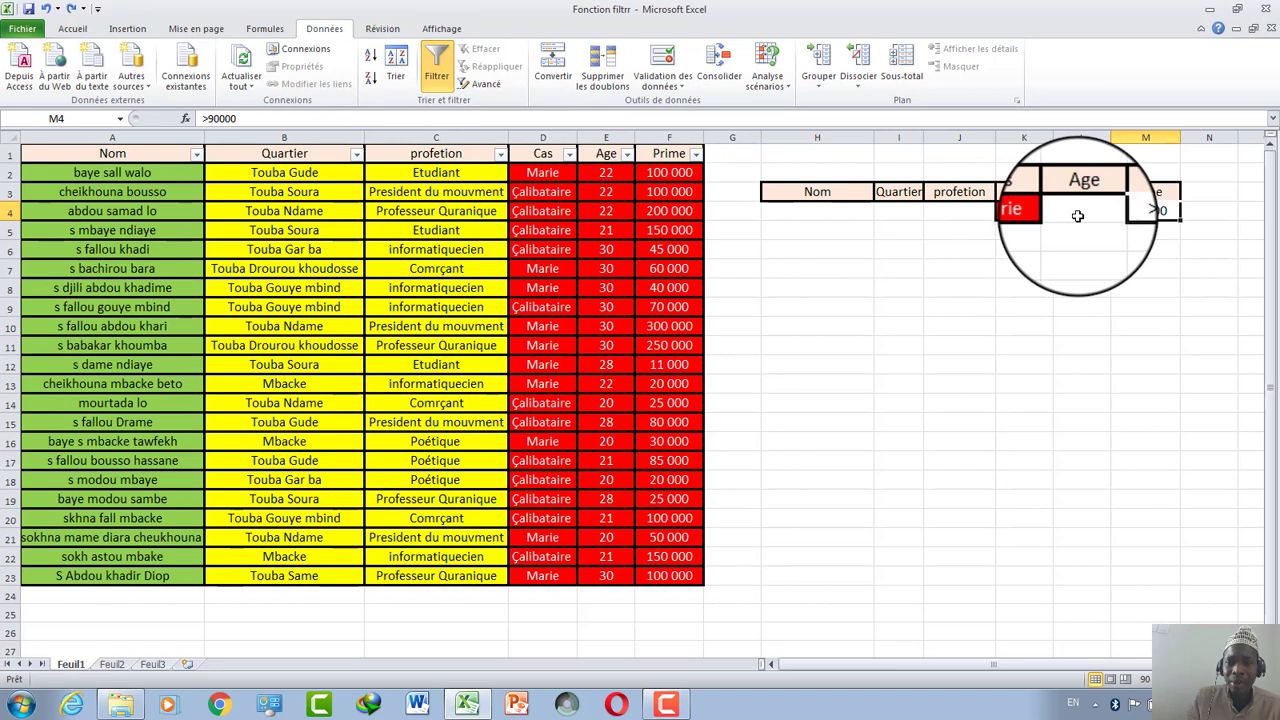
Step: Run Advanced Filter with criteria H3:M4, copying the four matching records to H8
{"action": "left_click", "coordinate": [491, 88]}
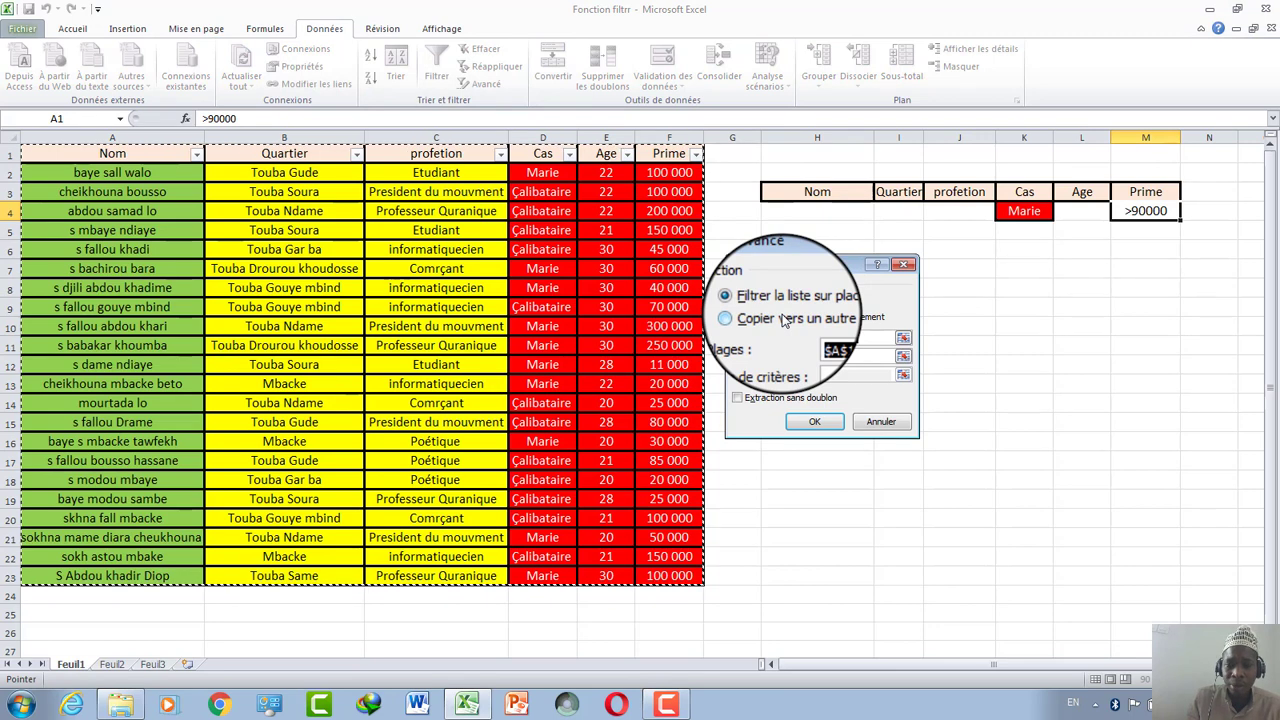
{"action": "left_click", "coordinate": [785, 318]}
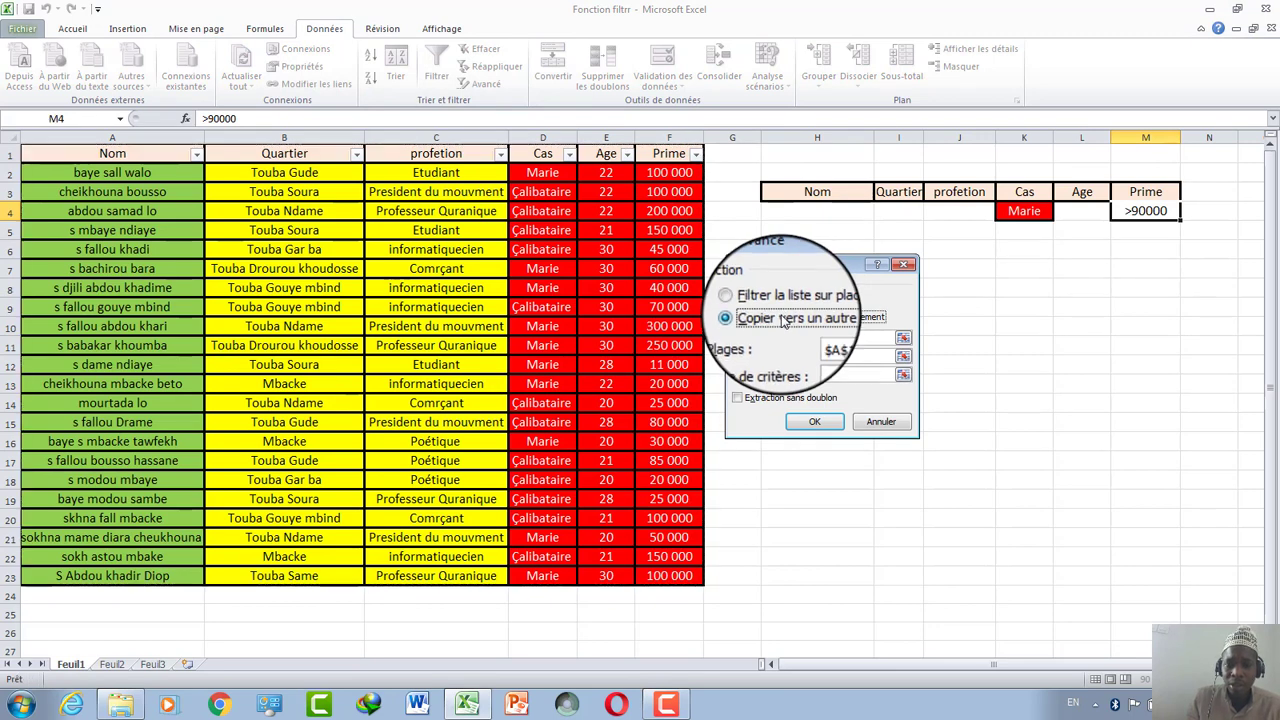
{"action": "left_click", "coordinate": [906, 358]}
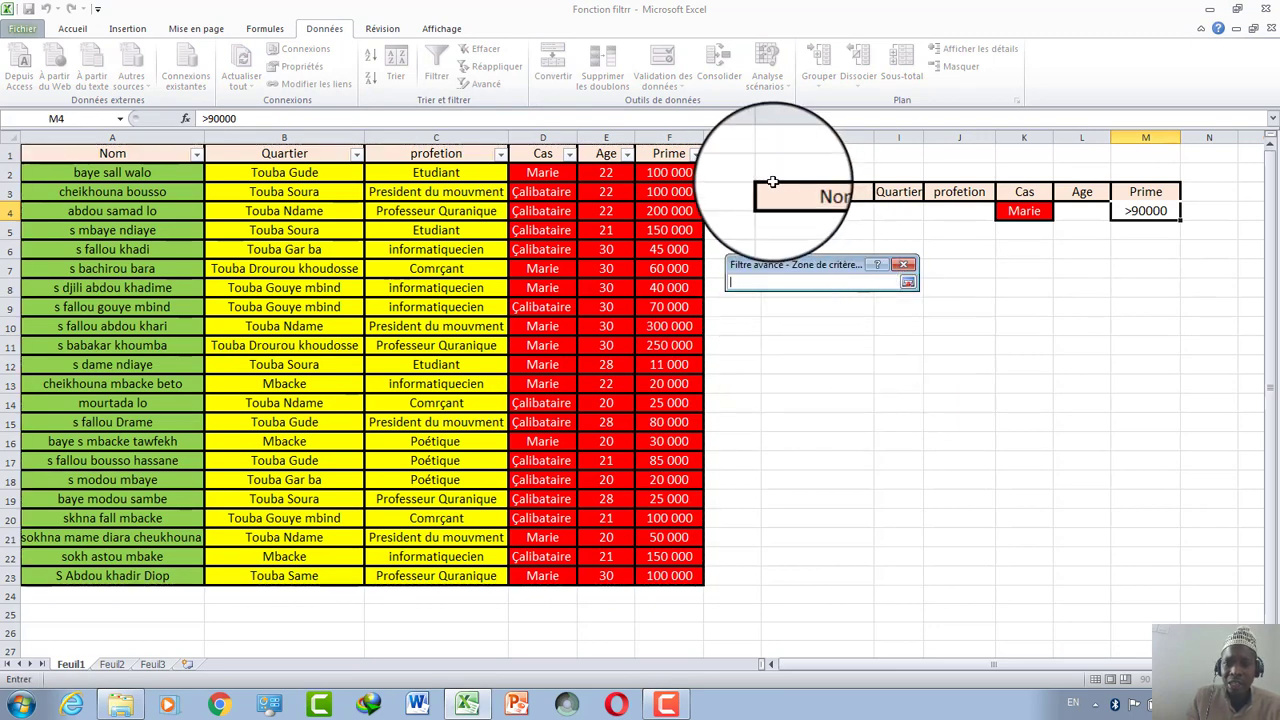
{"action": "left_click_drag", "start_coordinate": [775, 190], "coordinate": [1132, 211]}
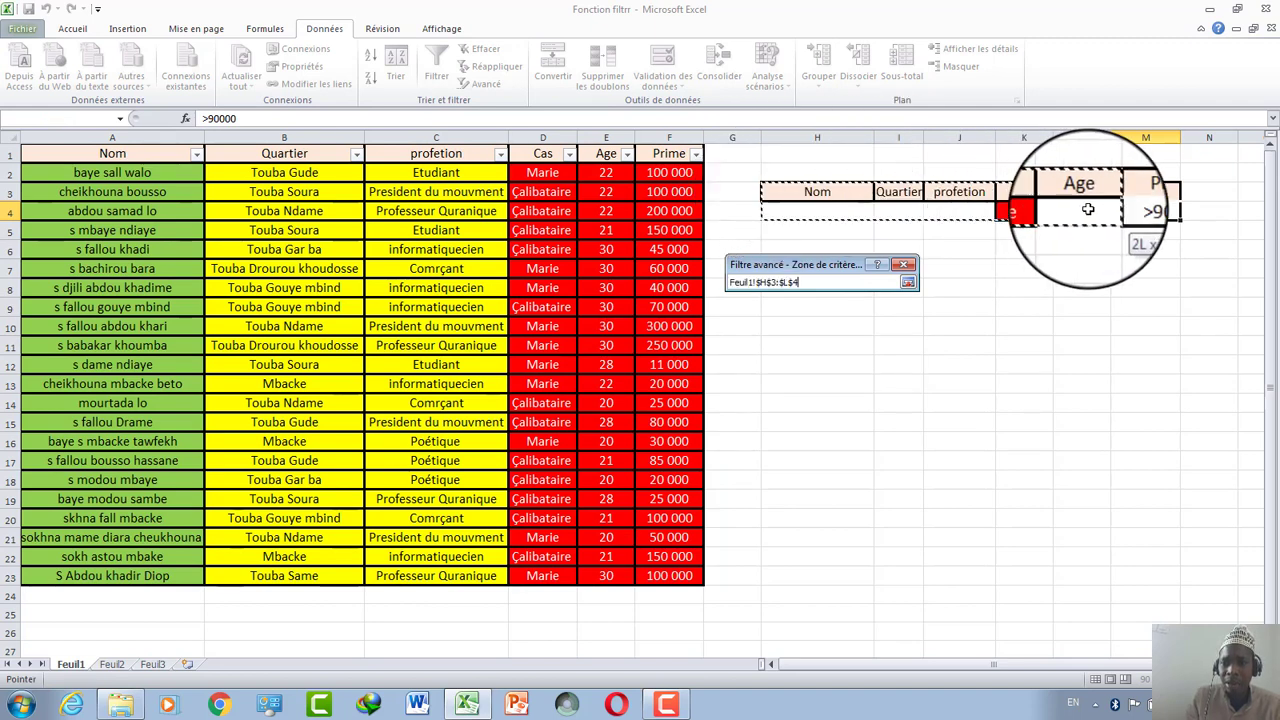
{"action": "left_click", "coordinate": [906, 285]}
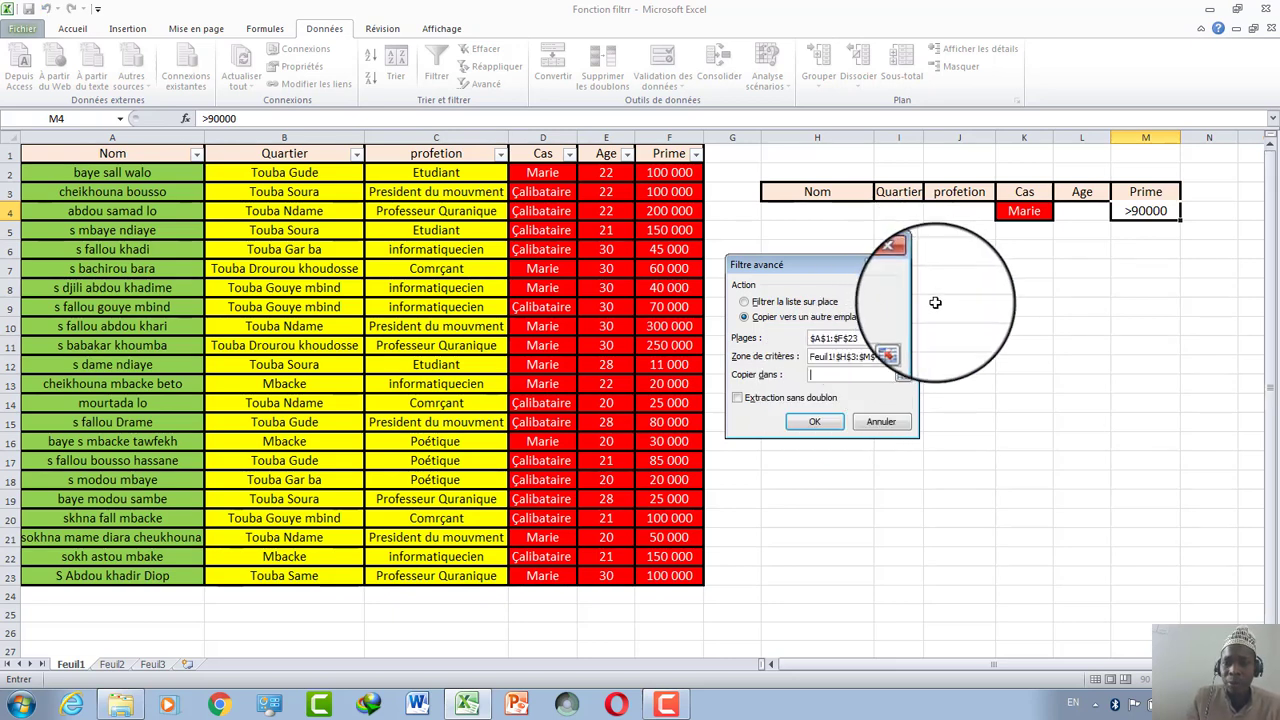
{"action": "left_click_drag", "start_coordinate": [790, 264], "coordinate": [426, 294]}
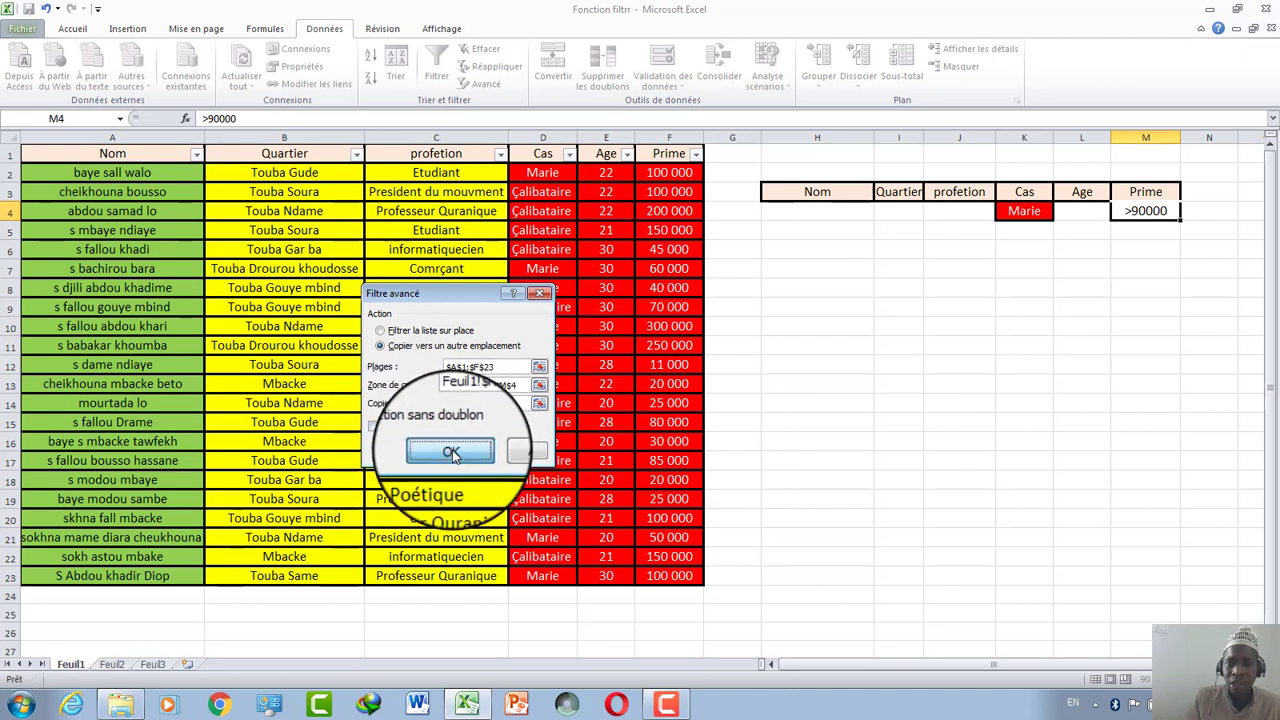
{"action": "left_click", "coordinate": [452, 453]}
{"action": "left_click", "coordinate": [840, 459]}
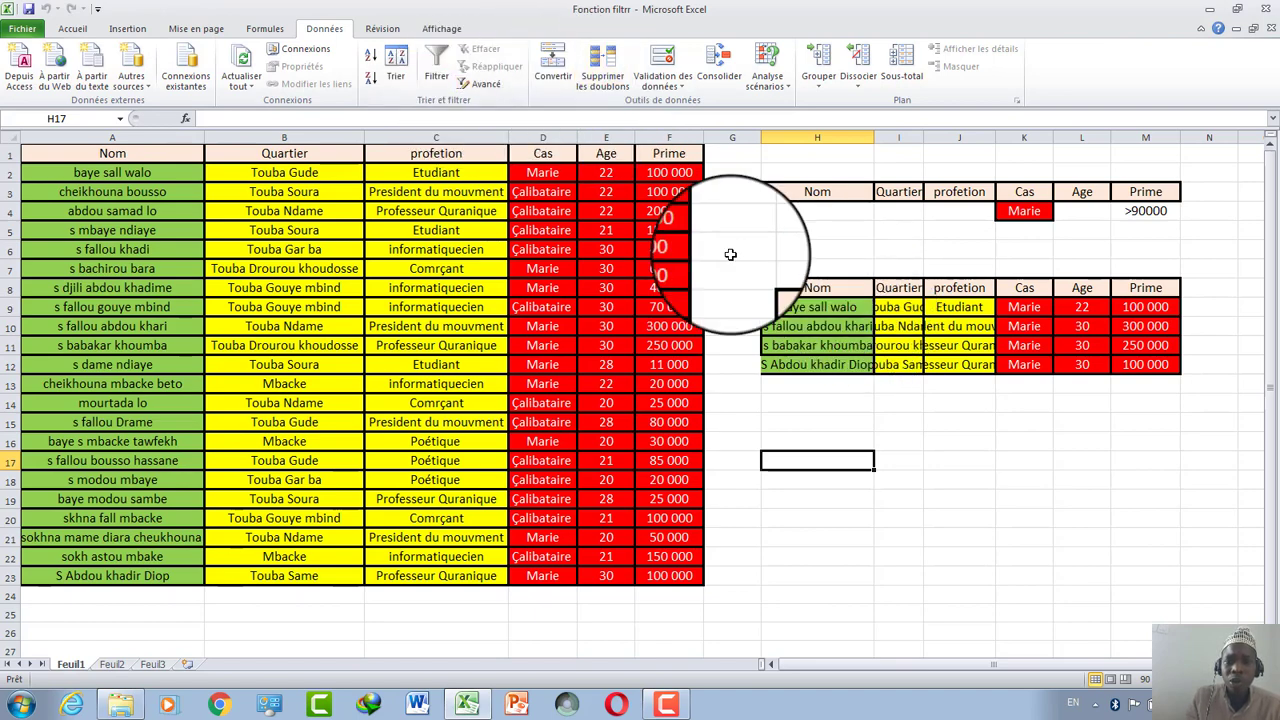
Step: Select the copied result block H8:M13 and delete its cells
{"action": "left_click", "coordinate": [812, 305]}
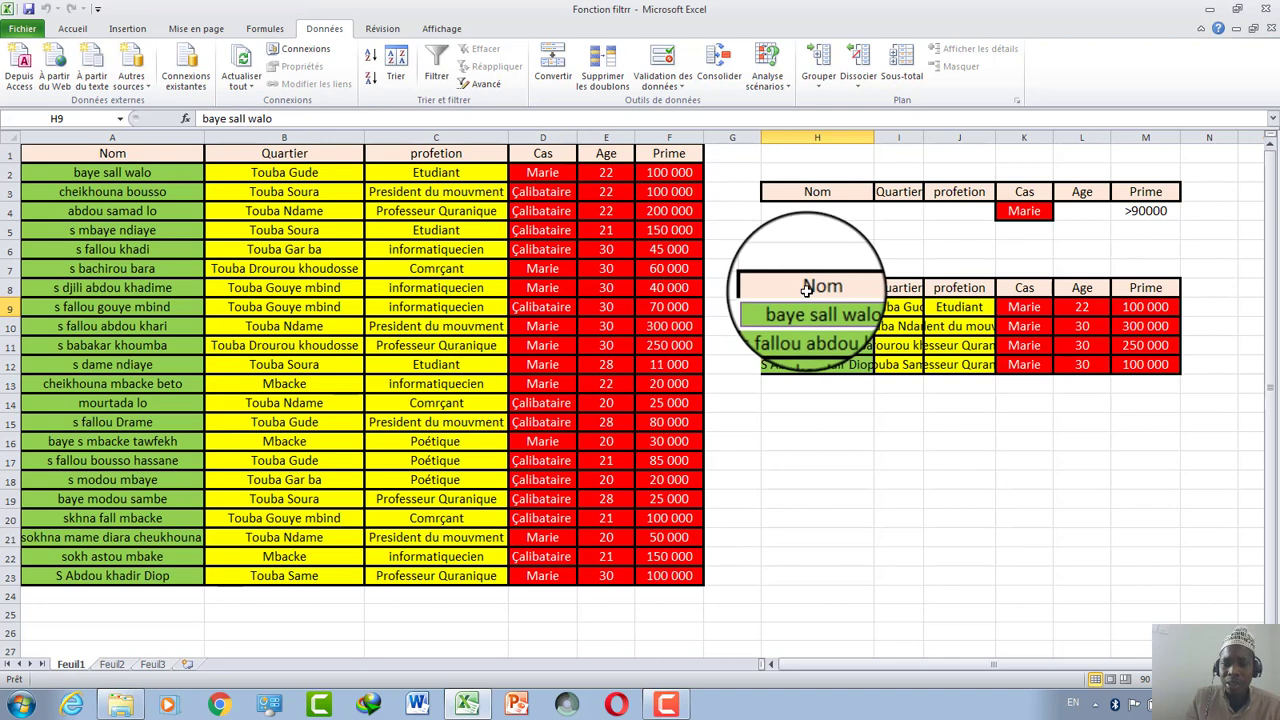
{"action": "mouse_move", "coordinate": [817, 289]}
{"action": "left_mouse_down"}
{"action": "mouse_move", "coordinate": [1130, 388]}
{"action": "mouse_move", "coordinate": [784, 377]}
{"action": "mouse_move", "coordinate": [792, 290]}
{"action": "left_mouse_up"}
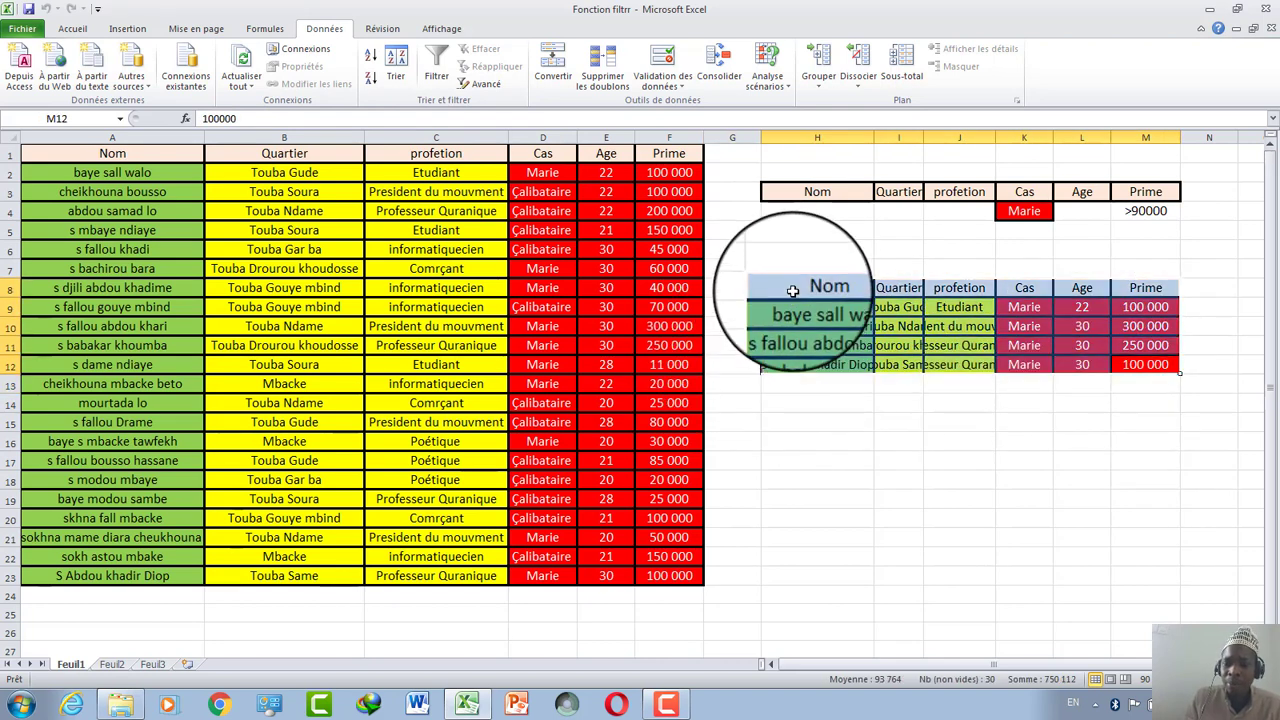
{"action": "right_click", "coordinate": [792, 290]}
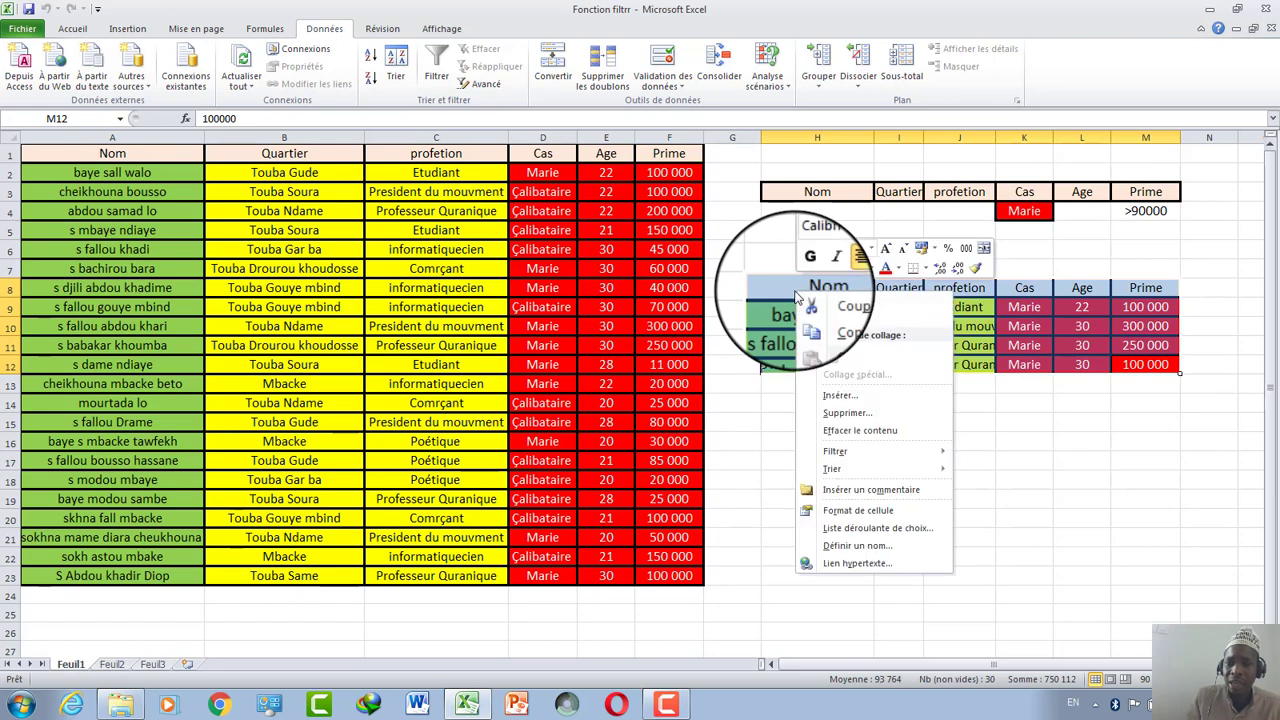
{"action": "left_click", "coordinate": [834, 416]}
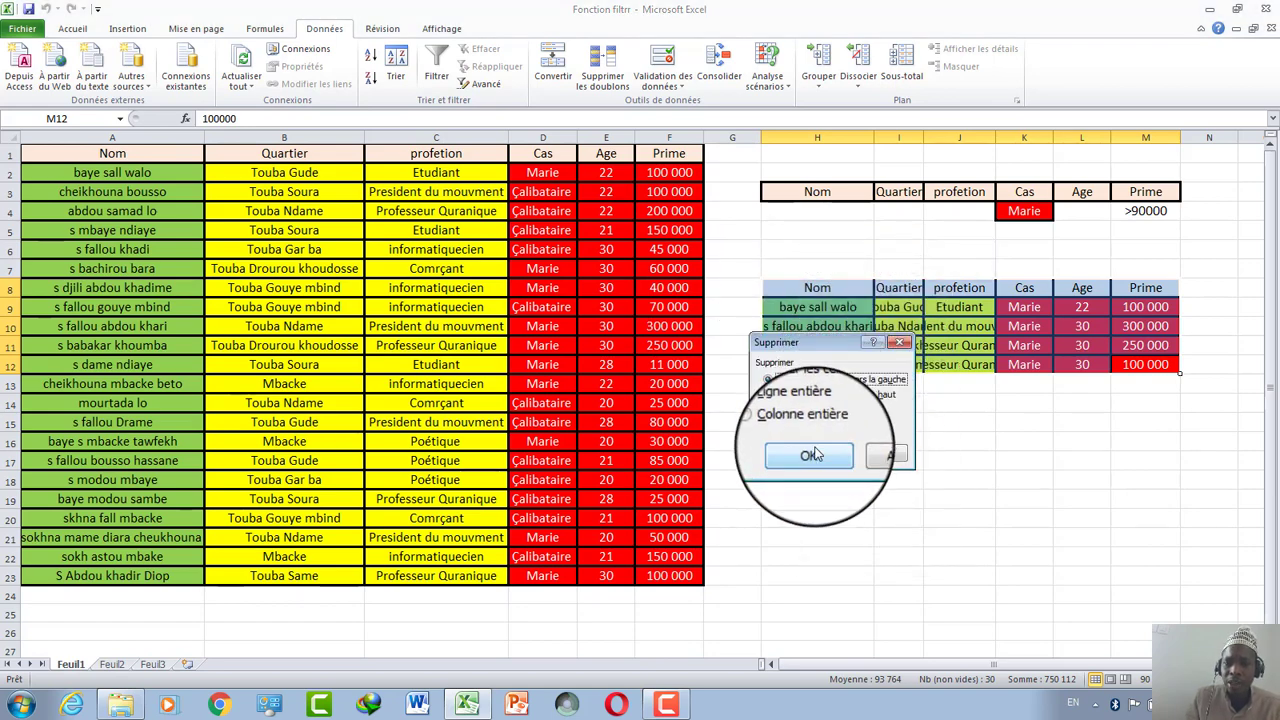
{"action": "left_click", "coordinate": [816, 454]}
{"action": "left_click", "coordinate": [820, 229]}
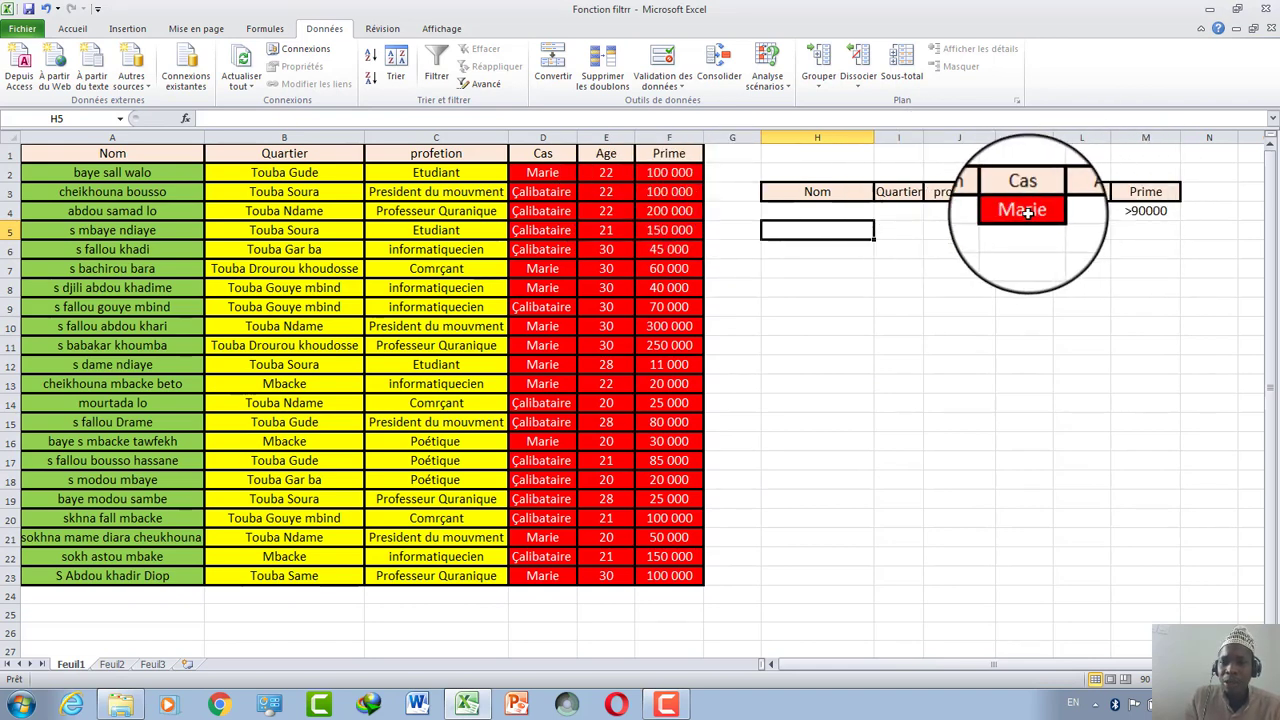
Step: Replace Marie in K4 with 'Çalibataire' pasted as a value from D4
{"action": "key", "text": "BackSpace"}
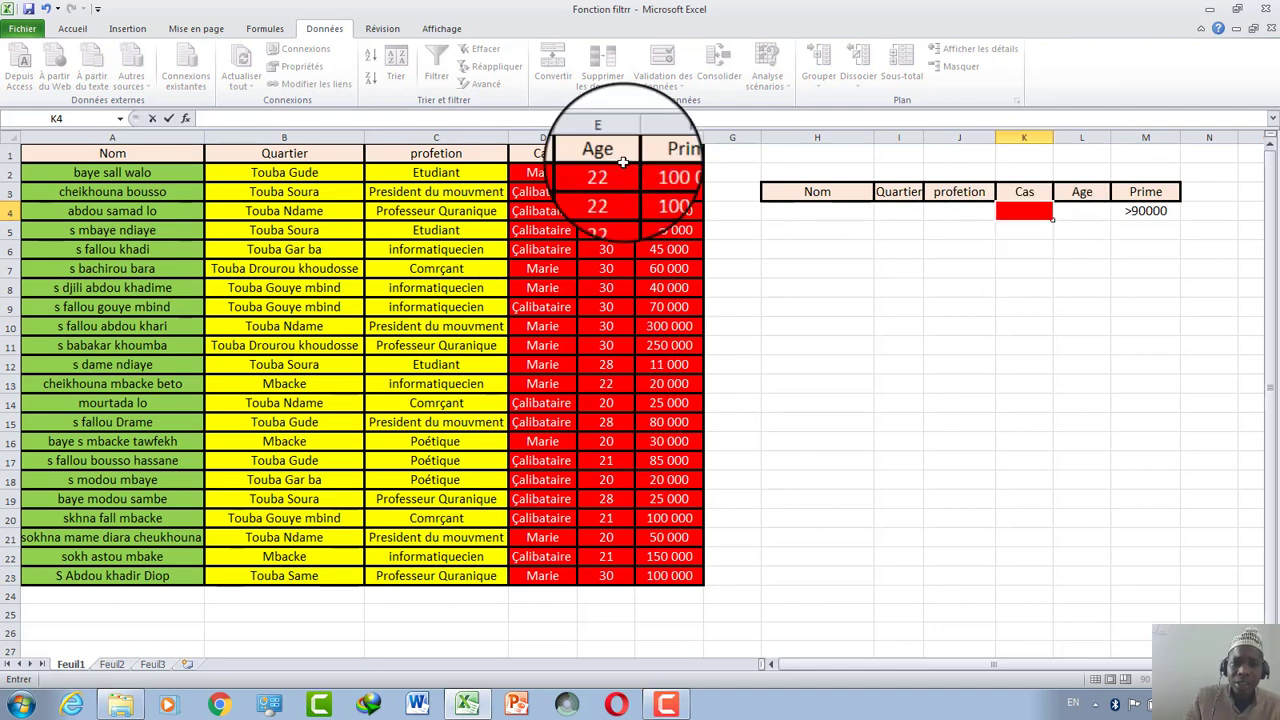
{"action": "left_click", "coordinate": [557, 211]}
{"action": "right_click", "coordinate": [557, 211]}
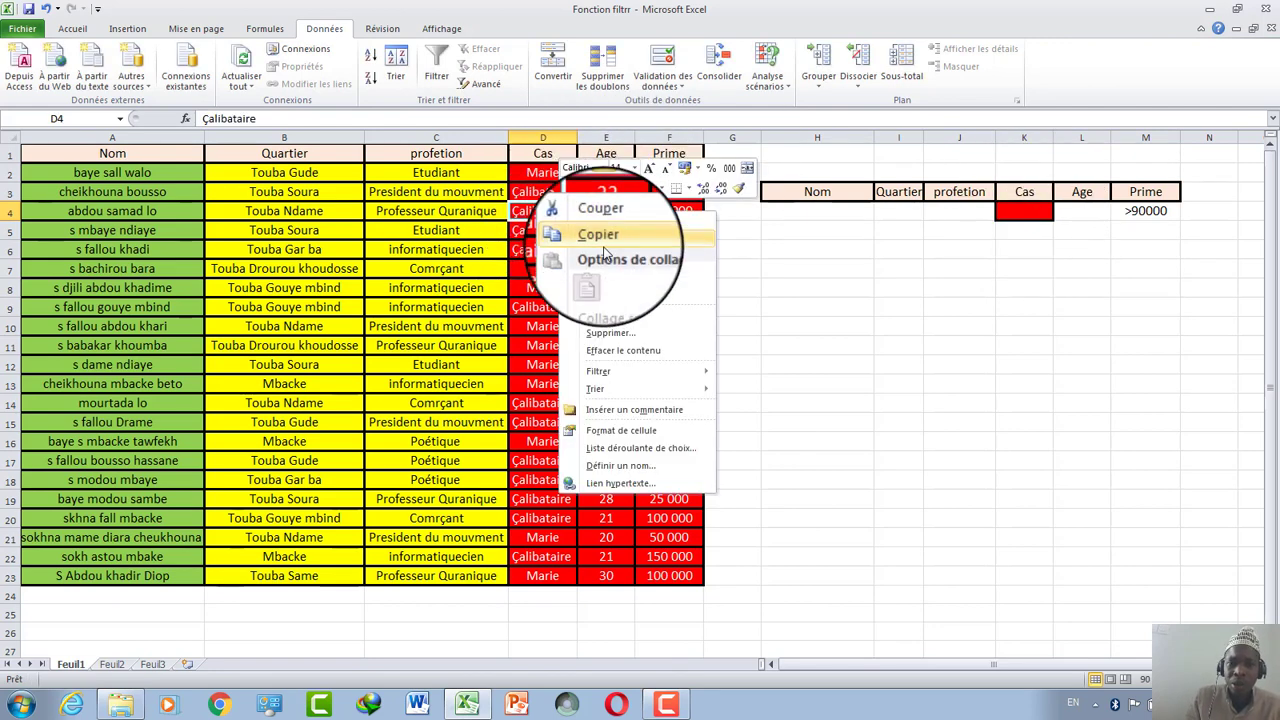
{"action": "left_click", "coordinate": [606, 239]}
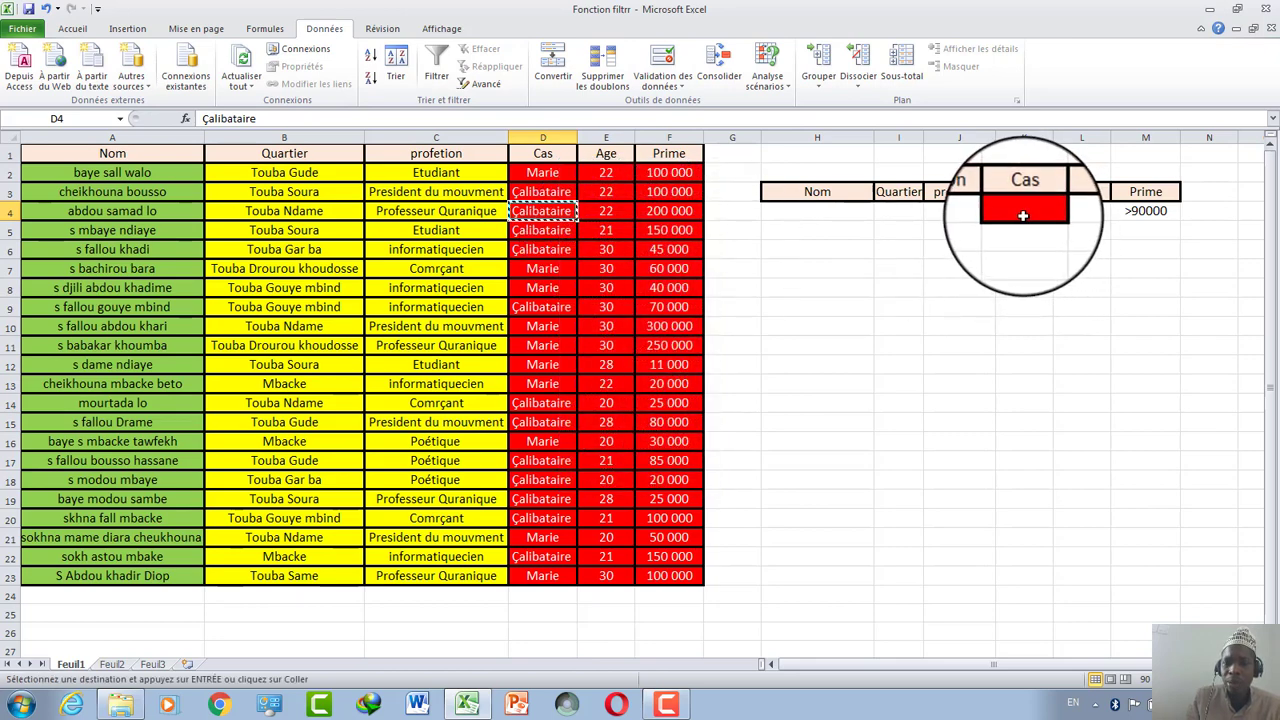
{"action": "right_click", "coordinate": [1025, 212]}
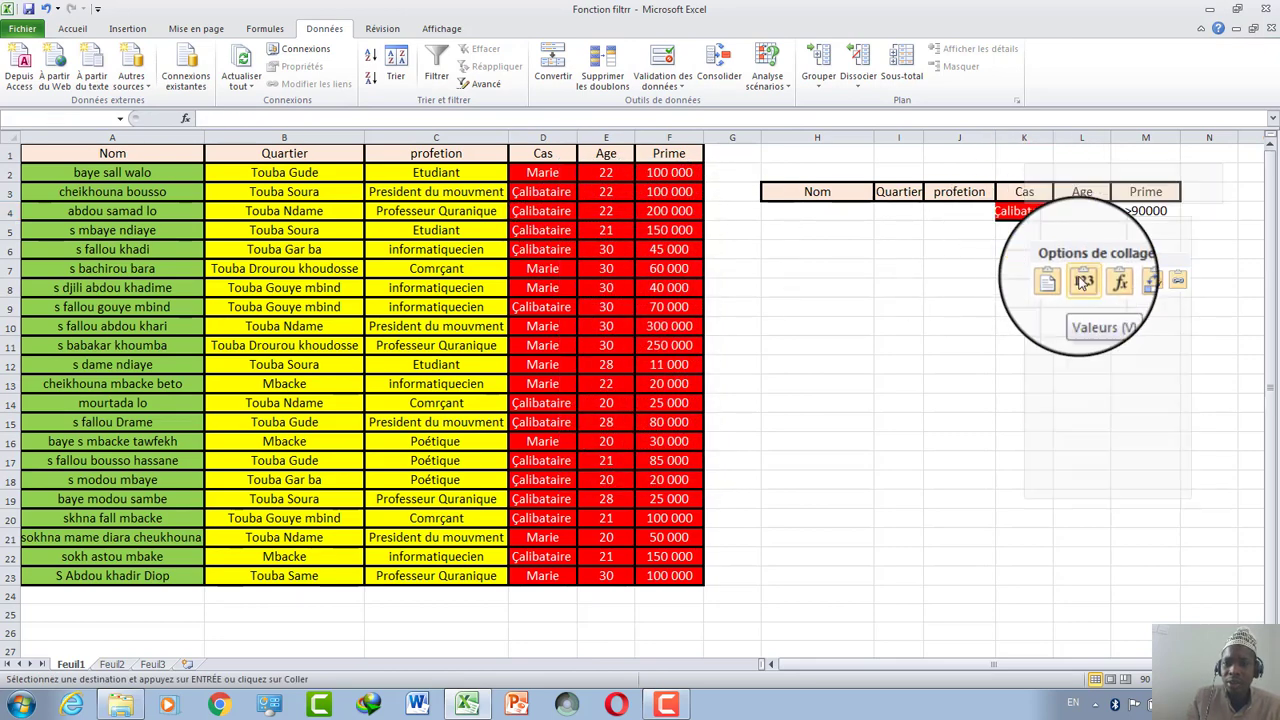
{"action": "left_click", "coordinate": [1080, 280]}
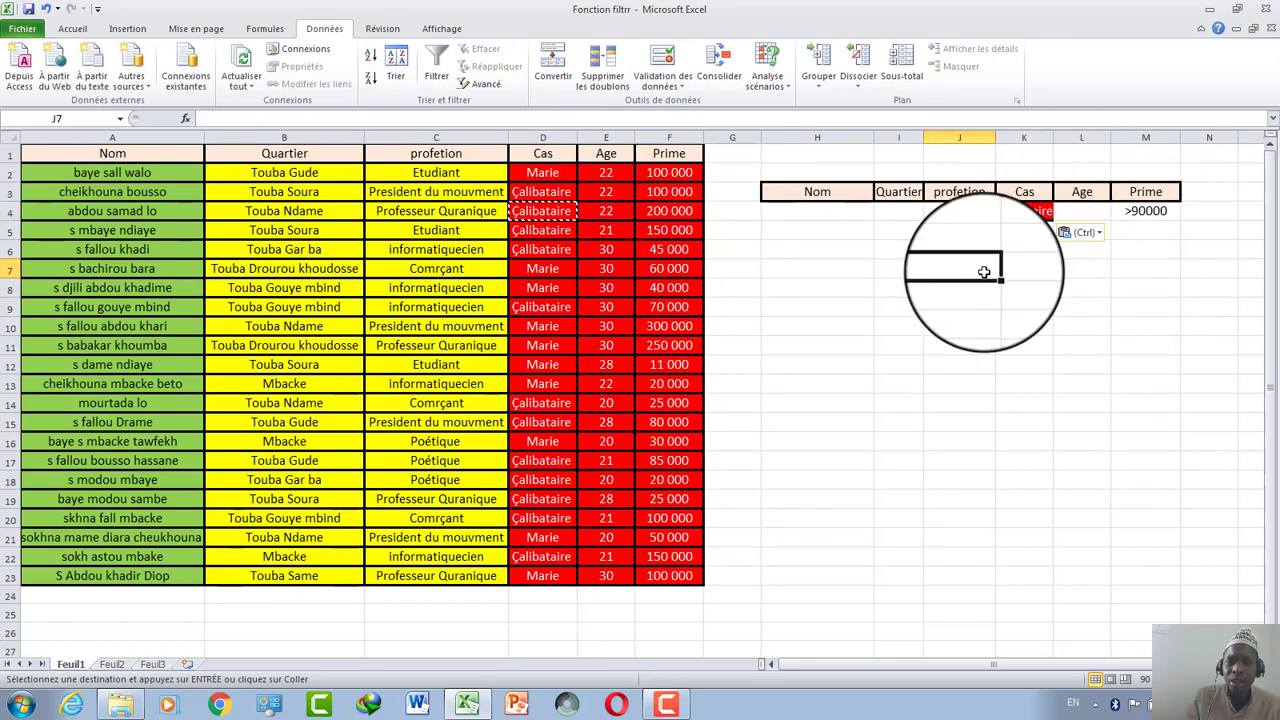
{"action": "key", "text": "ctrl+v"}
{"action": "key", "text": "BackSpace"}
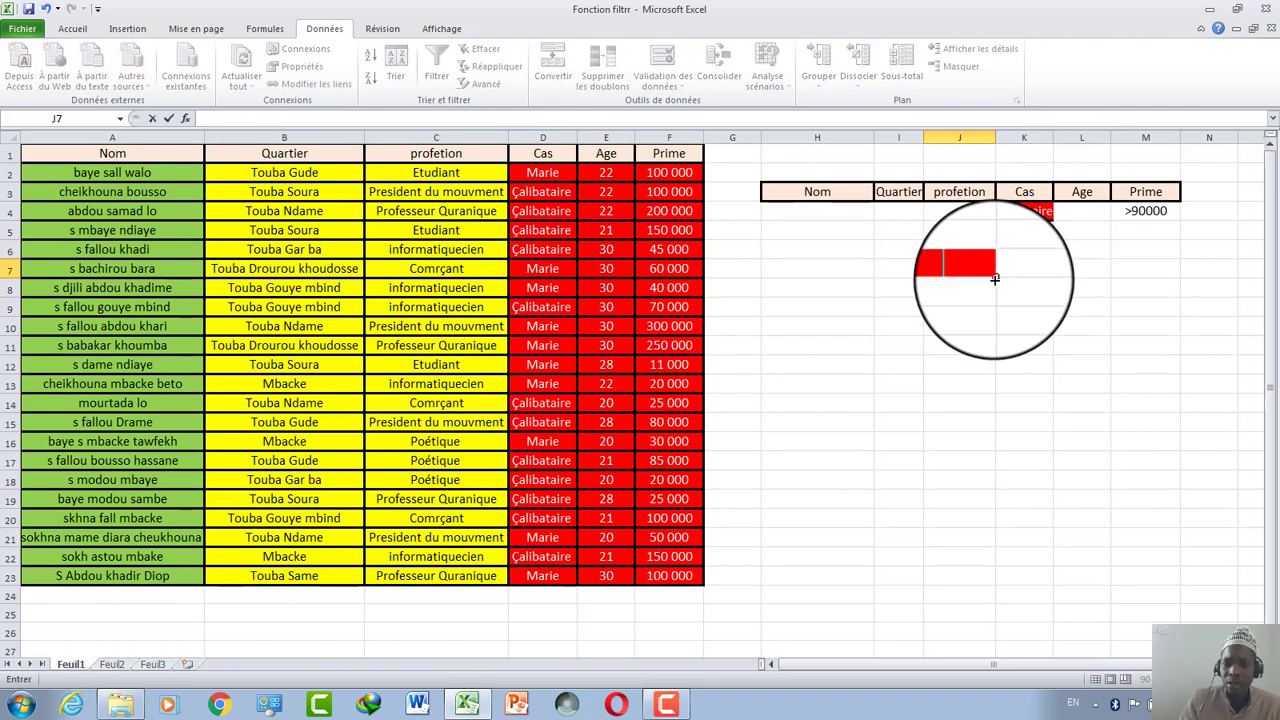
{"action": "left_click", "coordinate": [1065, 300]}
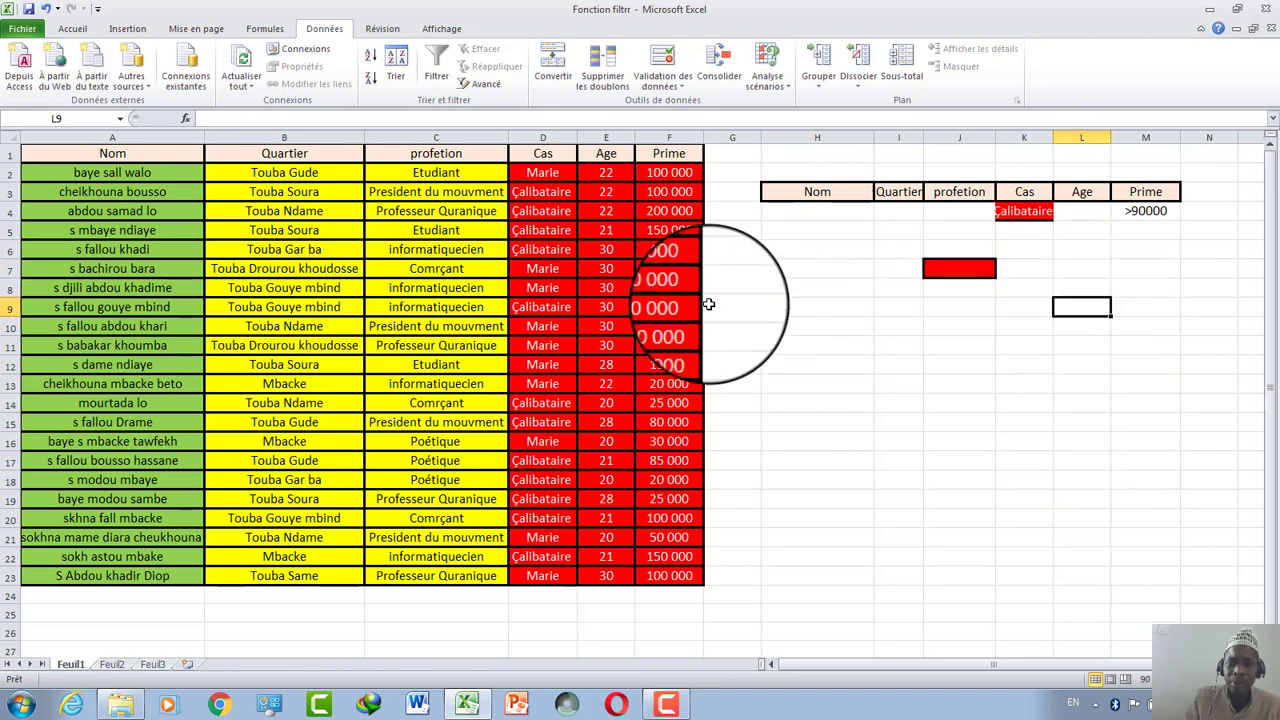
{"action": "left_click", "coordinate": [810, 215]}
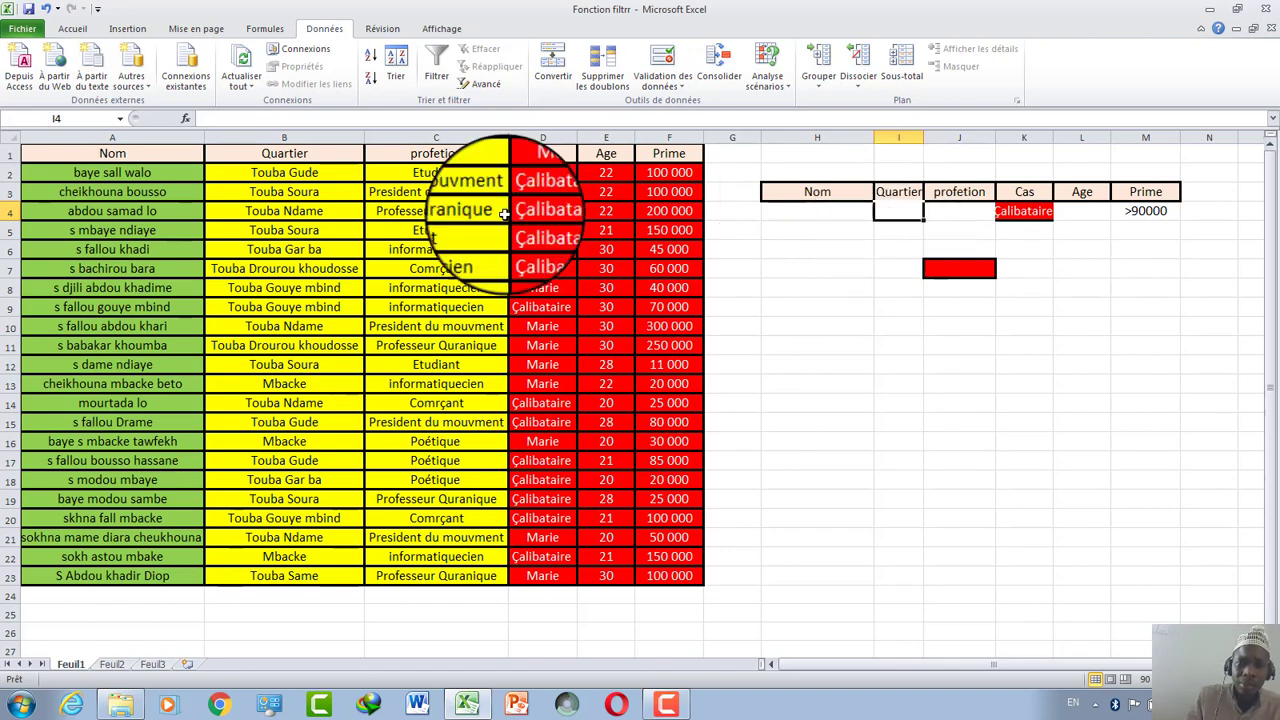
{"action": "left_click", "coordinate": [314, 175]}
{"action": "right_click", "coordinate": [316, 178]}
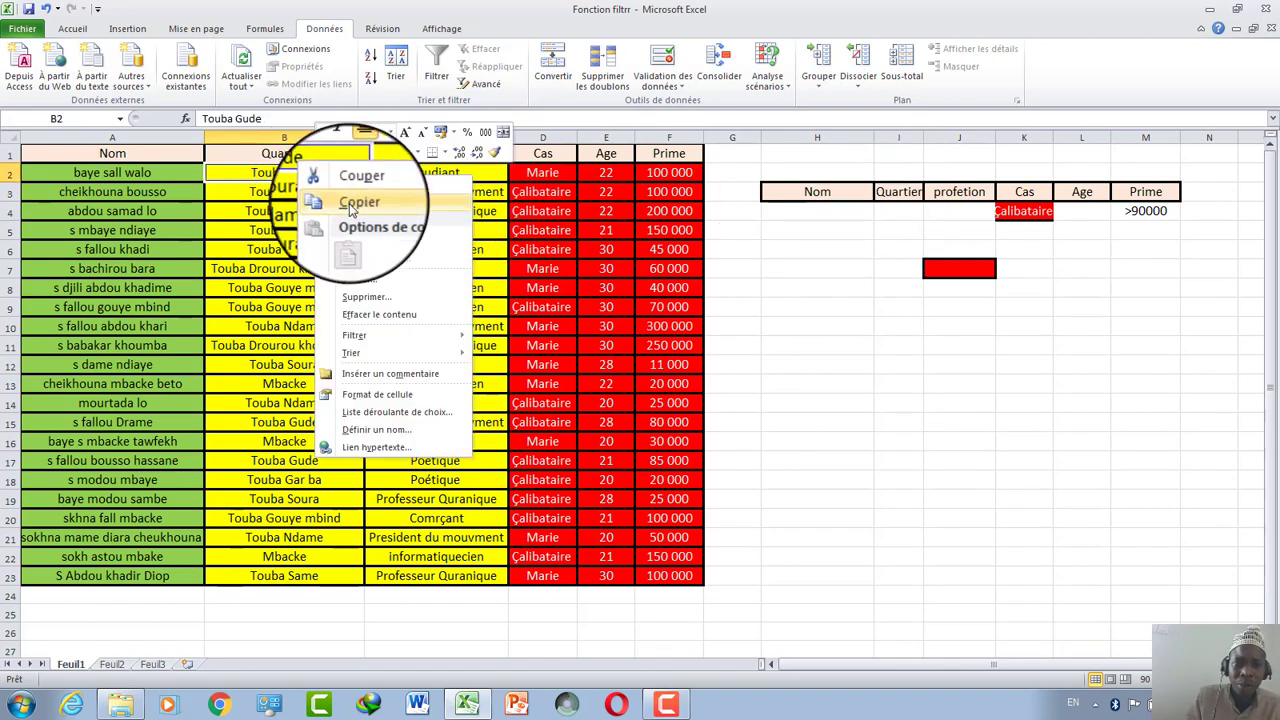
{"action": "left_click", "coordinate": [365, 200]}
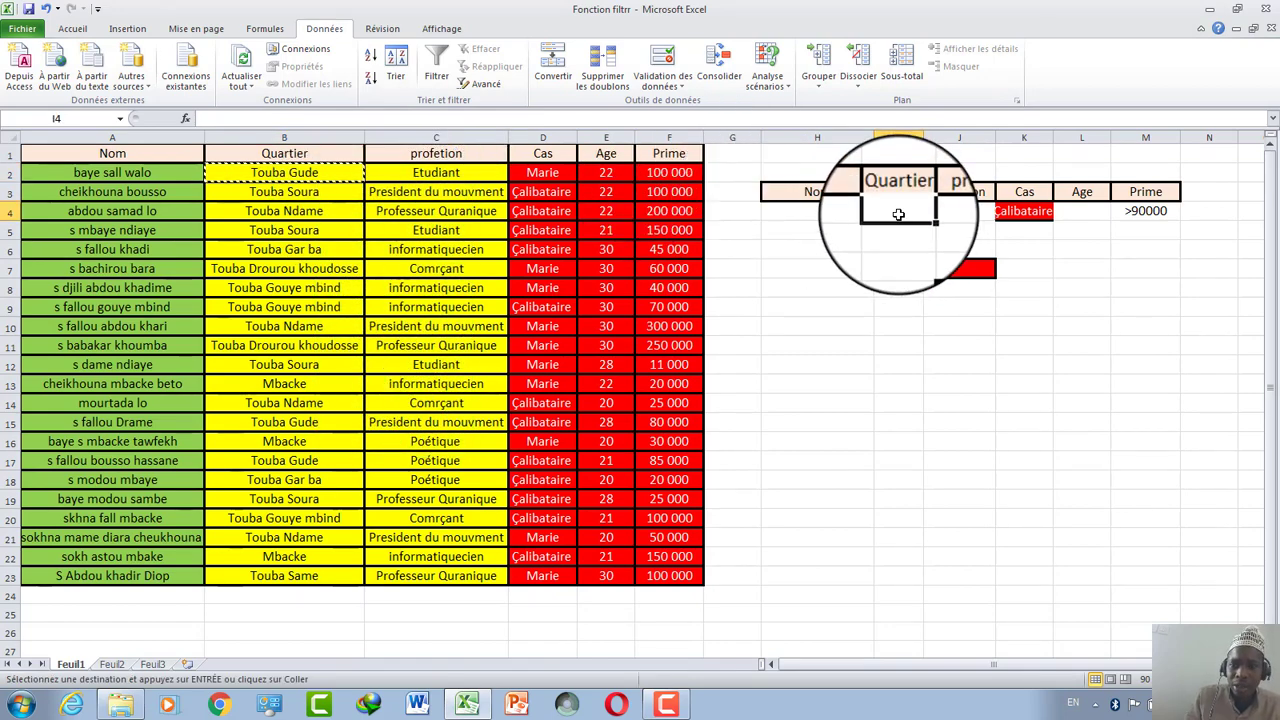
{"action": "right_click", "coordinate": [900, 214]}
{"action": "left_click", "coordinate": [935, 280]}
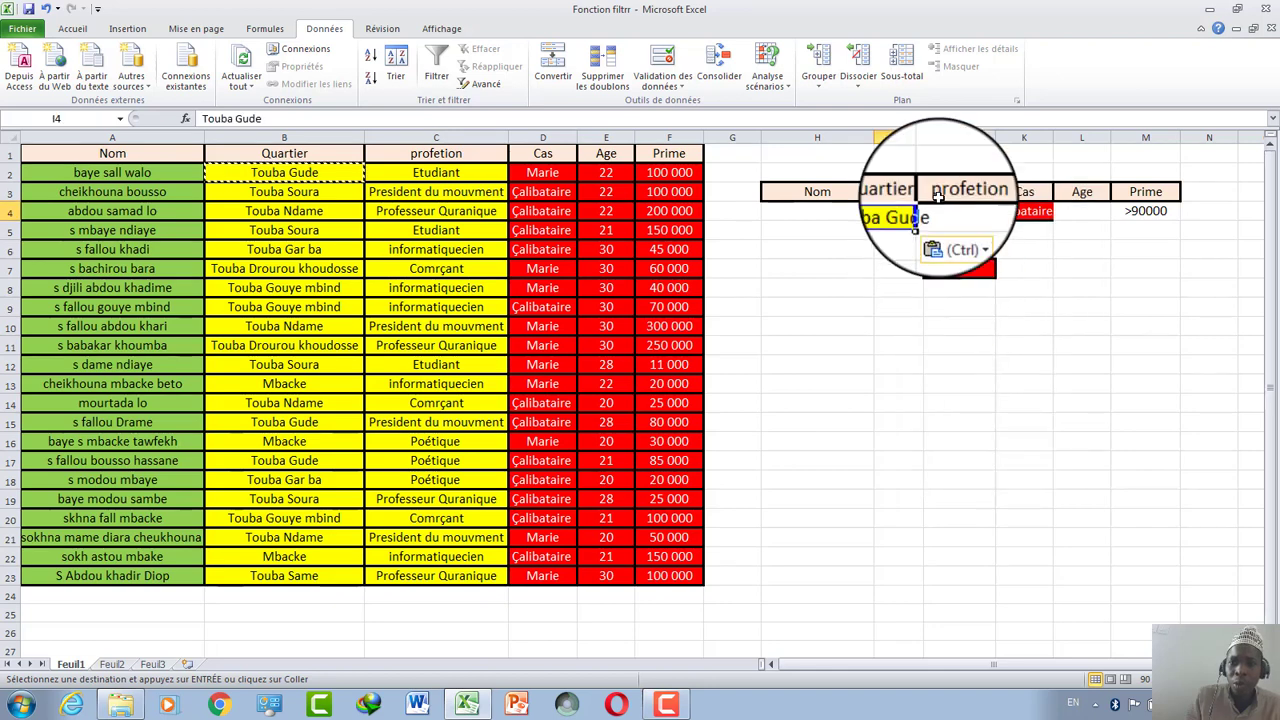
{"action": "left_click_drag", "start_coordinate": [923, 136], "coordinate": [944, 136]}
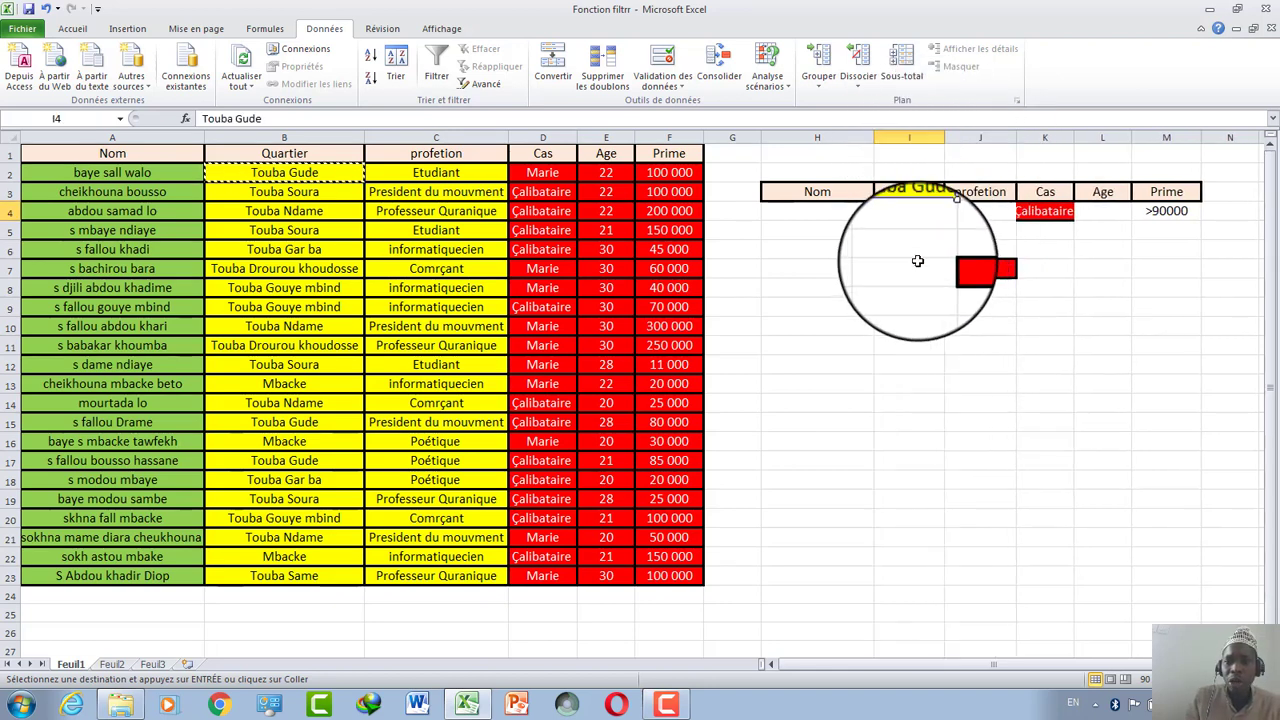
{"action": "left_click", "coordinate": [916, 261]}
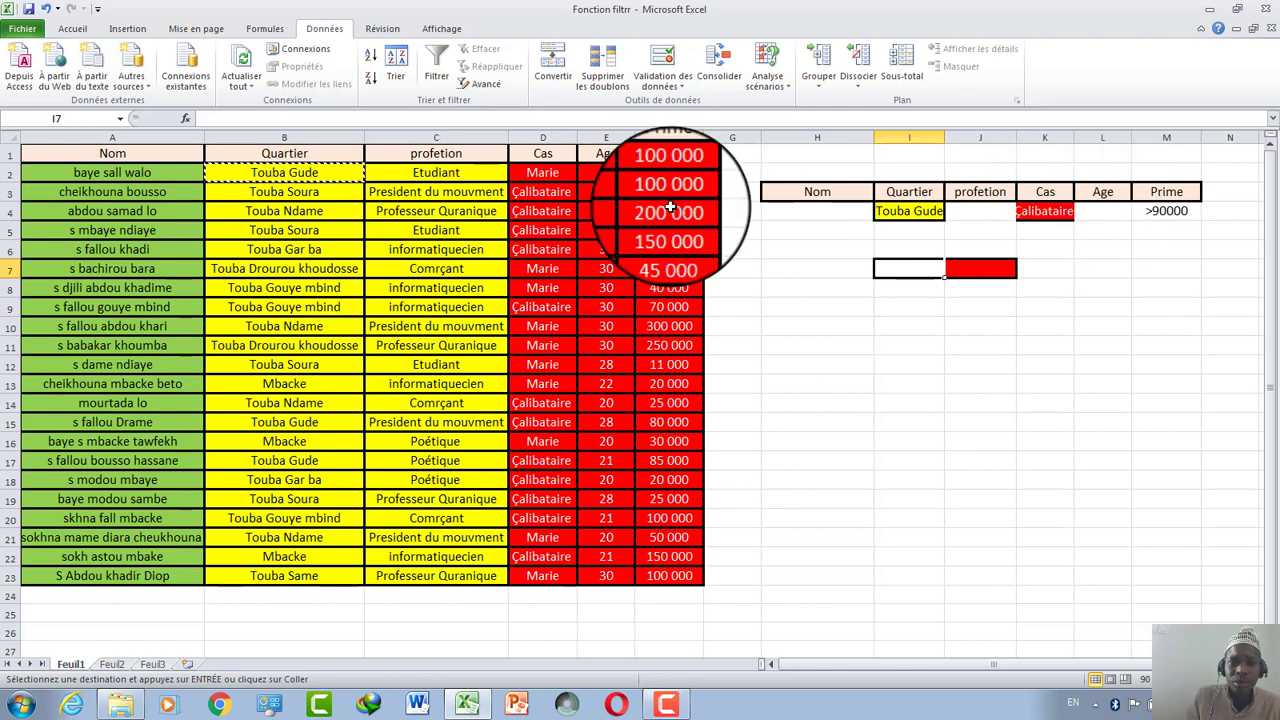
{"action": "left_click", "coordinate": [980, 326]}
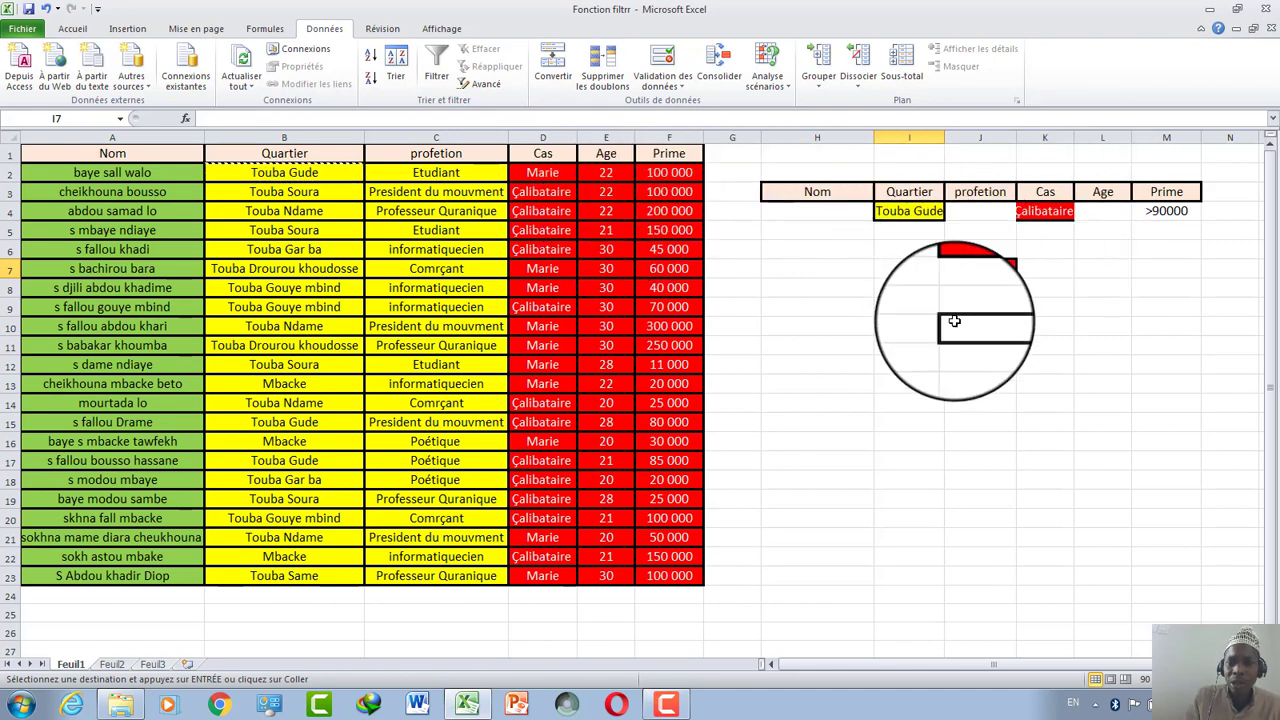
{"action": "left_click", "coordinate": [328, 173]}
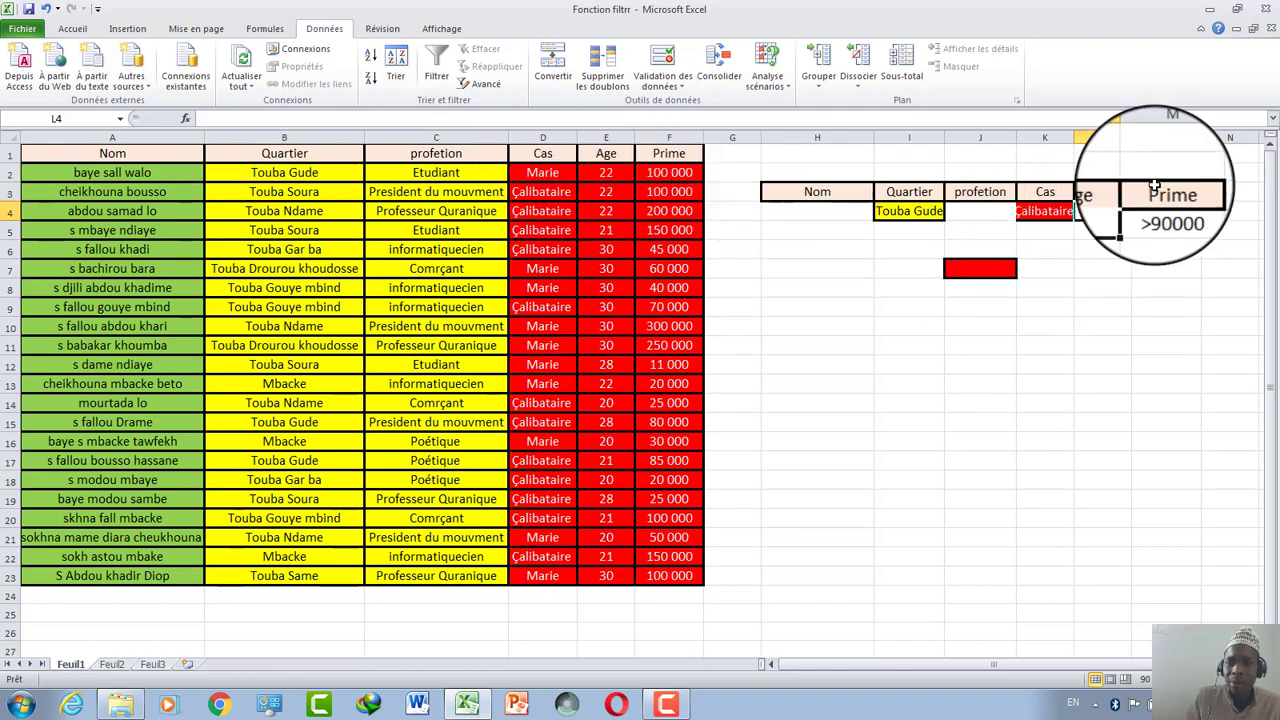
{"action": "left_click", "coordinate": [1155, 209]}
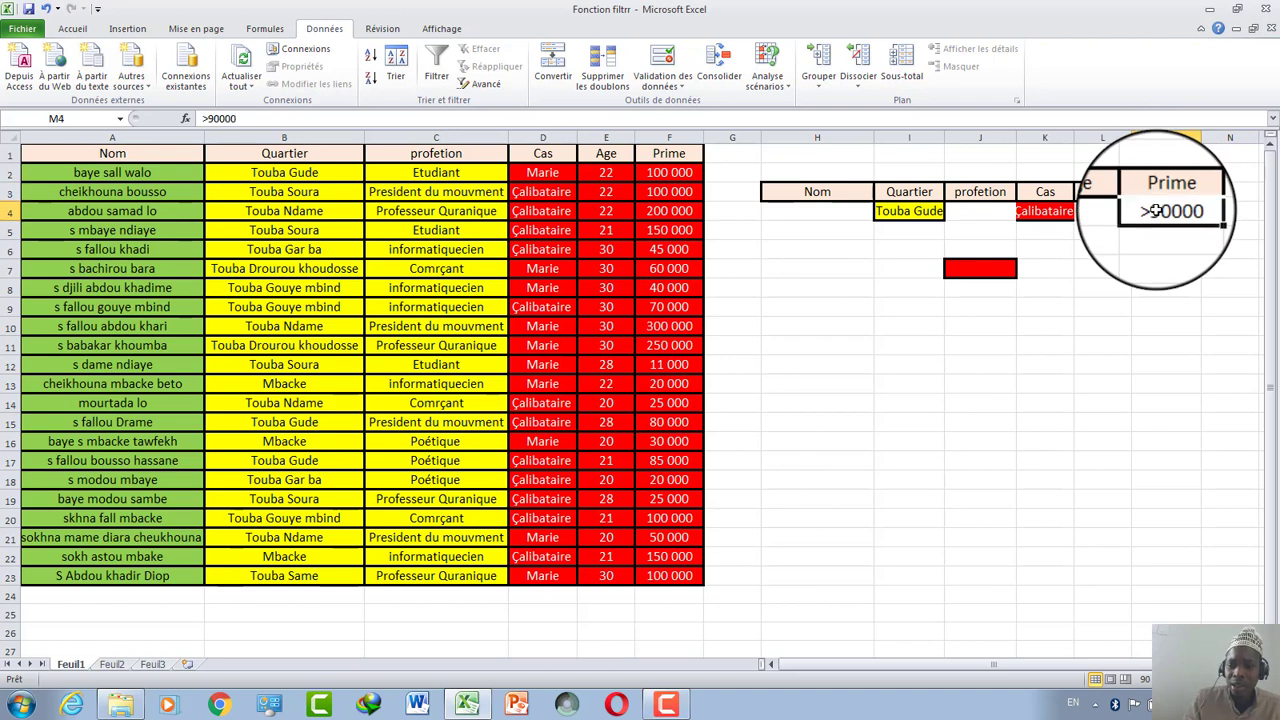
Step: Clear the >90000 Prime condition, move the Prime header to N3 and copy Age into M3
{"action": "key", "text": "BackSpace"}
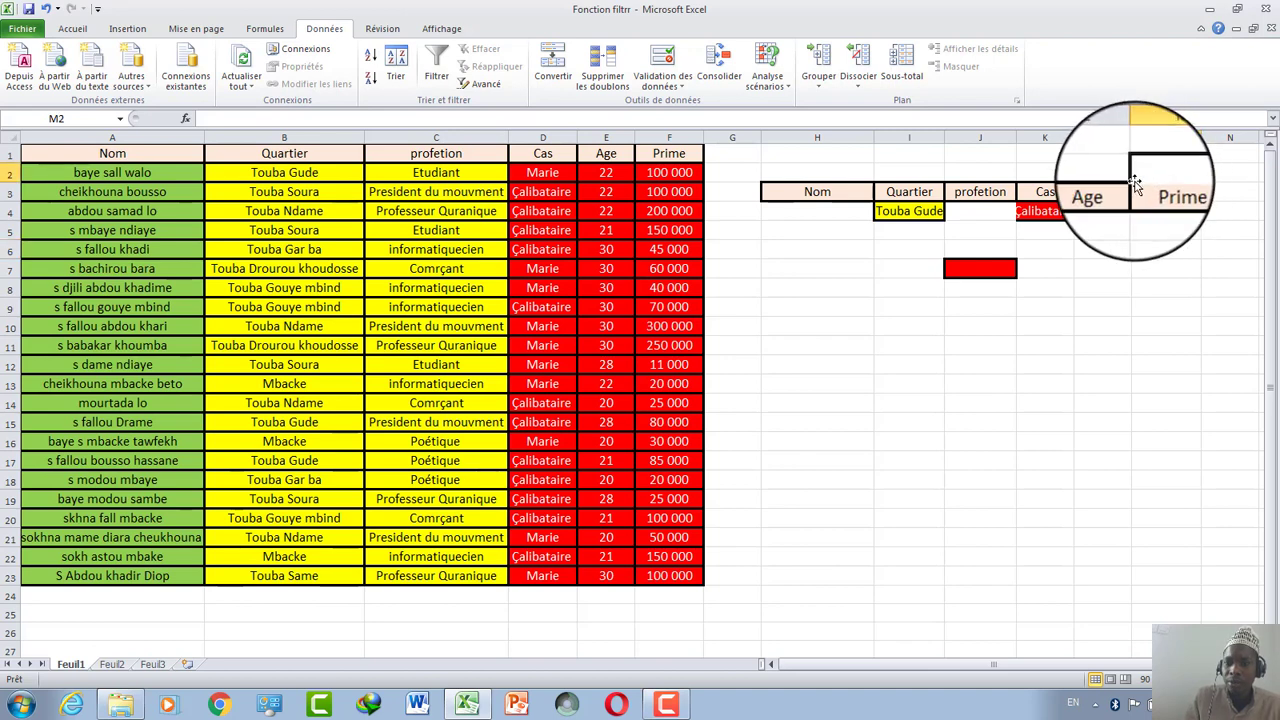
{"action": "left_click_drag", "start_coordinate": [1146, 184], "coordinate": [1207, 197]}
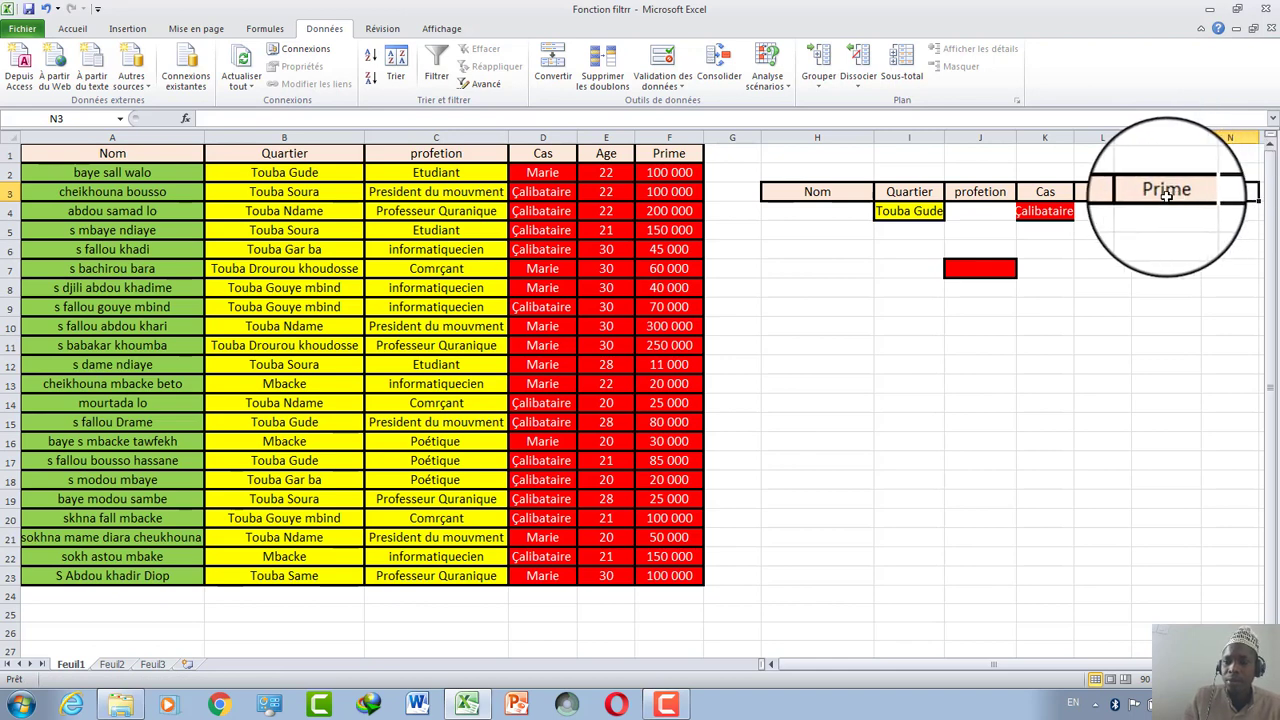
{"action": "left_click", "coordinate": [47, 10]}
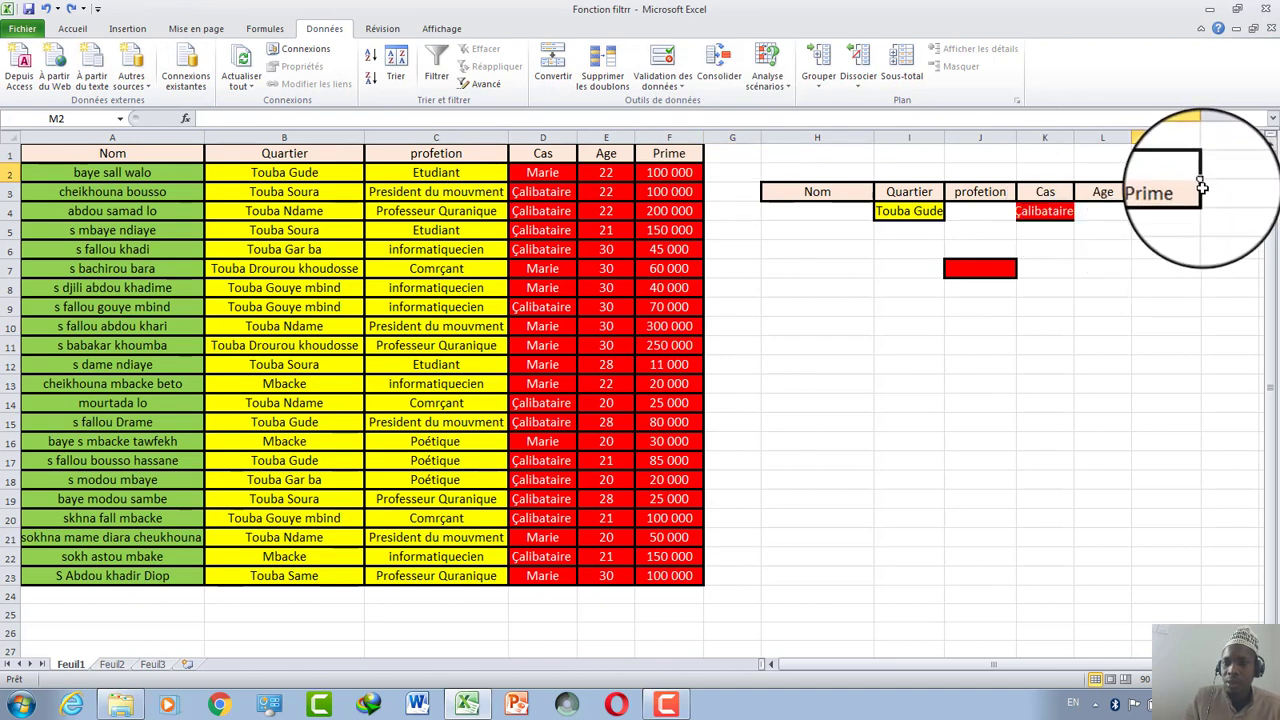
{"action": "left_click_drag", "start_coordinate": [1201, 198], "coordinate": [1256, 197]}
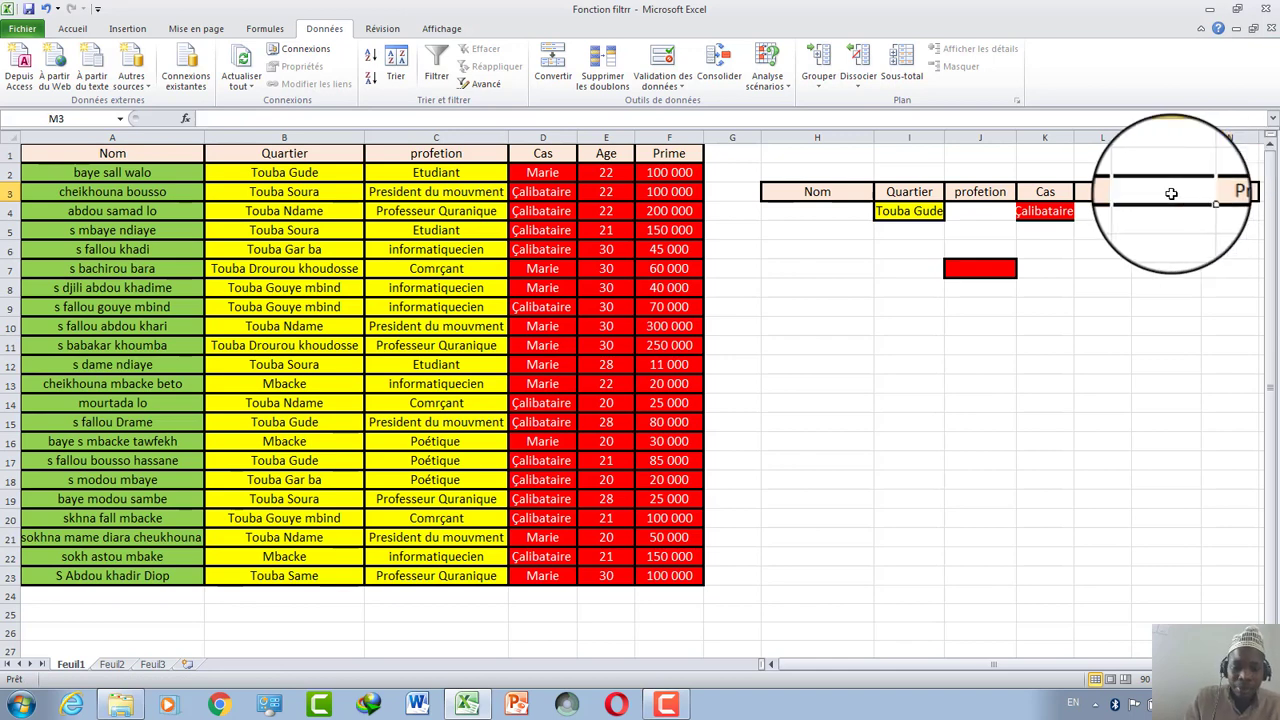
{"action": "mouse_move", "coordinate": [1105, 192]}
{"action": "left_mouse_down"}
{"action": "mouse_move", "coordinate": [1158, 210]}
{"action": "mouse_move", "coordinate": [1128, 197]}
{"action": "mouse_move", "coordinate": [1195, 200]}
{"action": "left_mouse_up"}
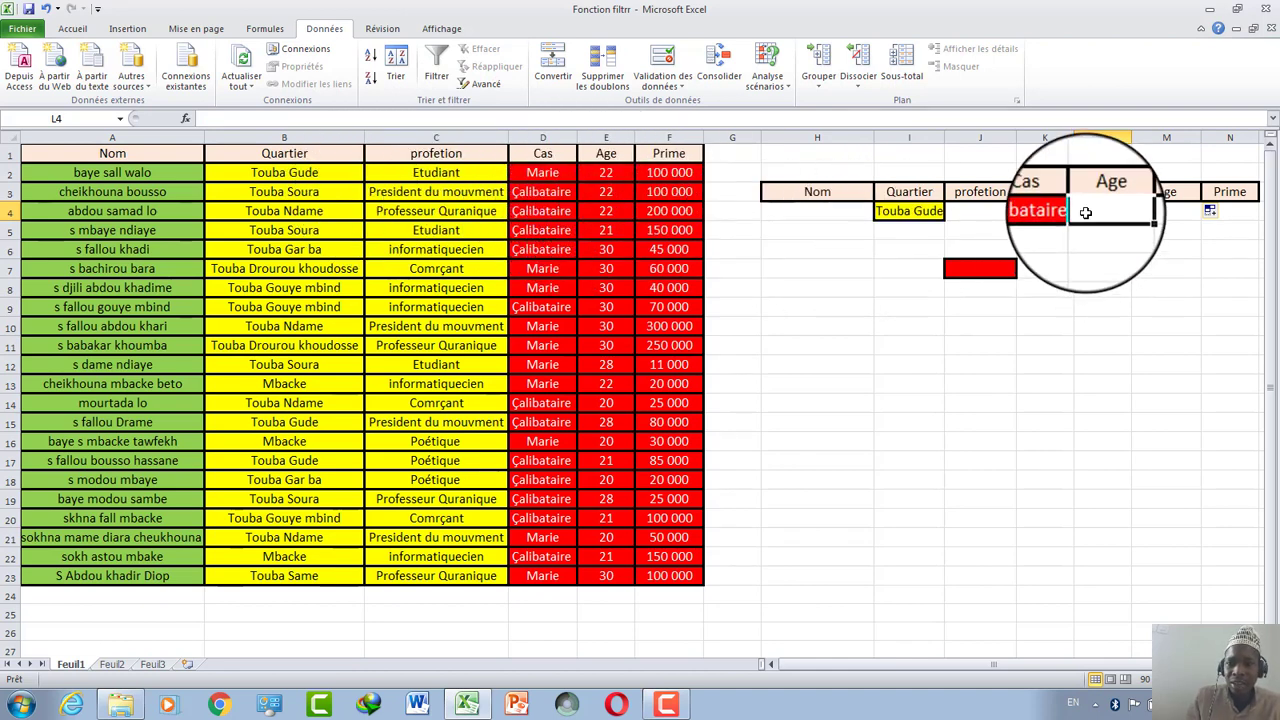
Step: Enter >20 in L4 and <28 in M4 as the two Age criteria
{"action": "type", "text": ">"}
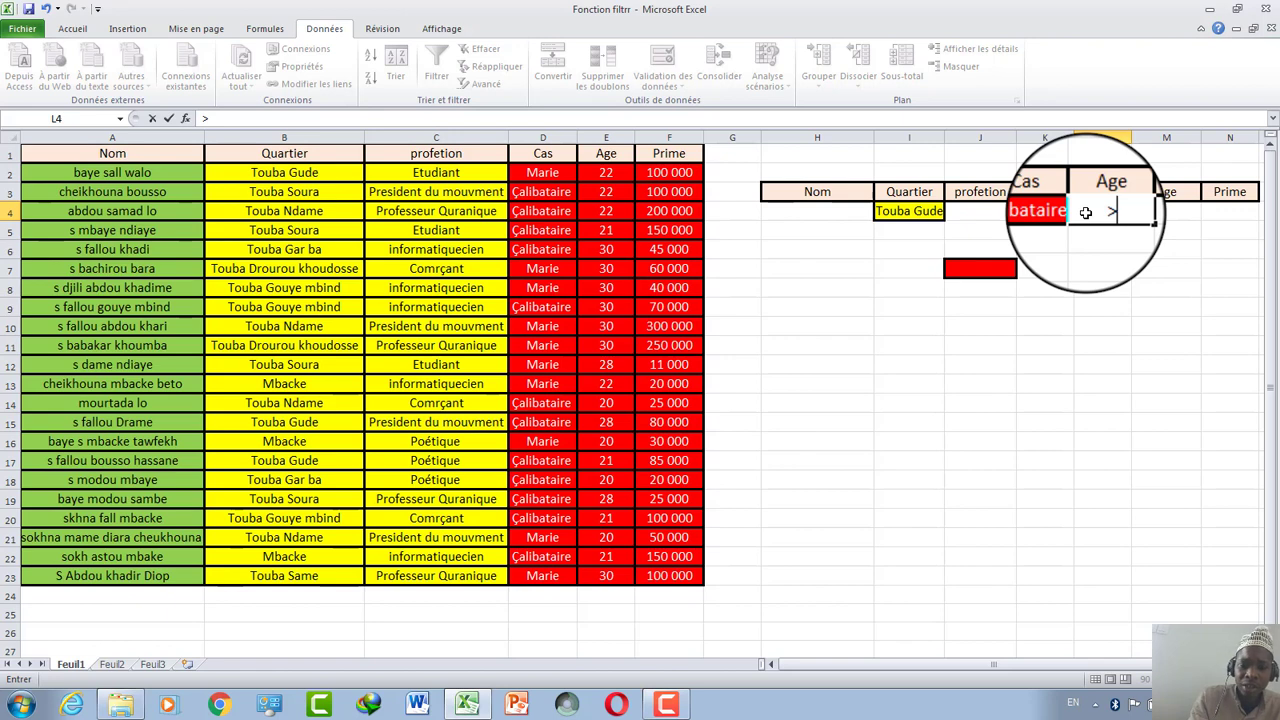
{"action": "type", "text": "00"}
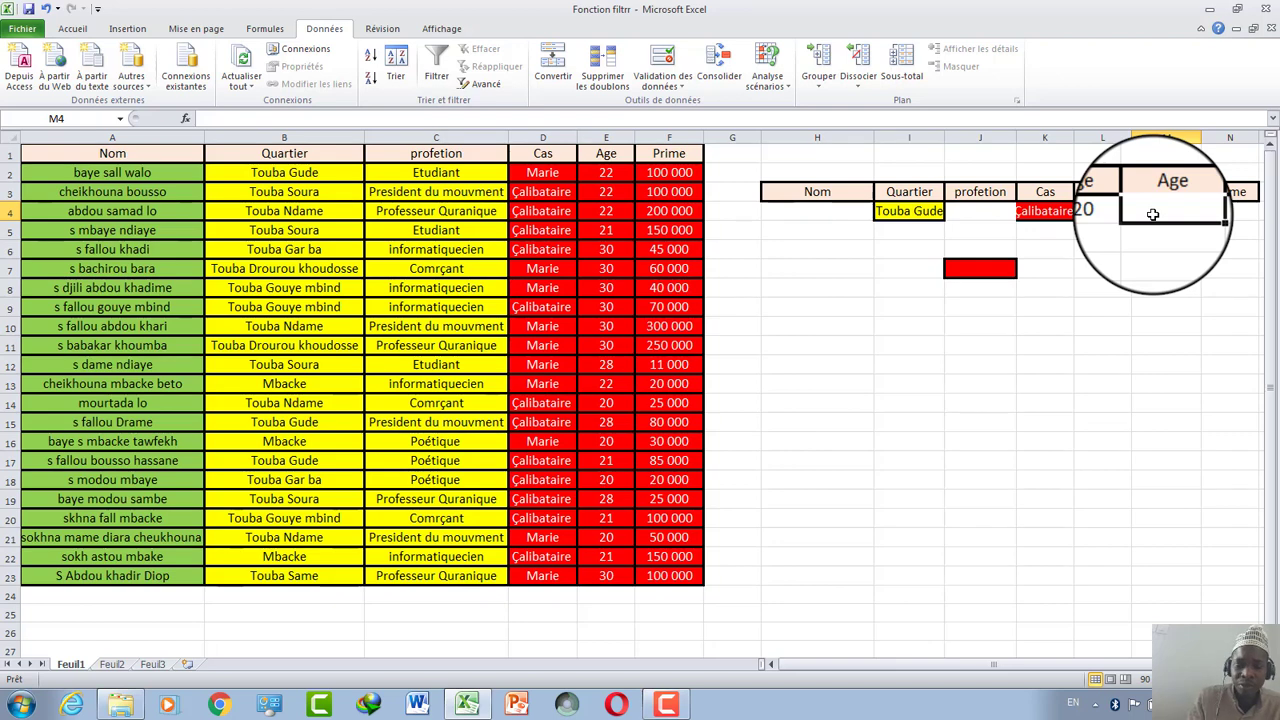
{"action": "type", "text": "<22"}
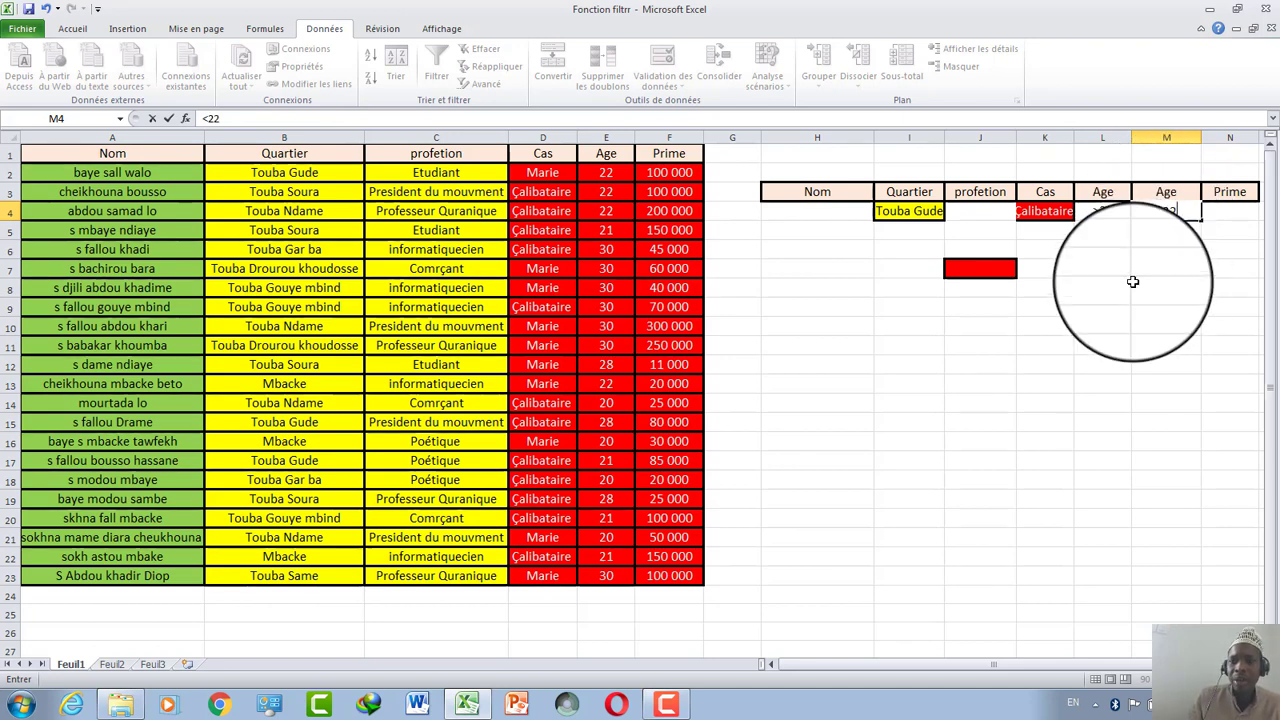
{"action": "left_click", "coordinate": [1140, 286]}
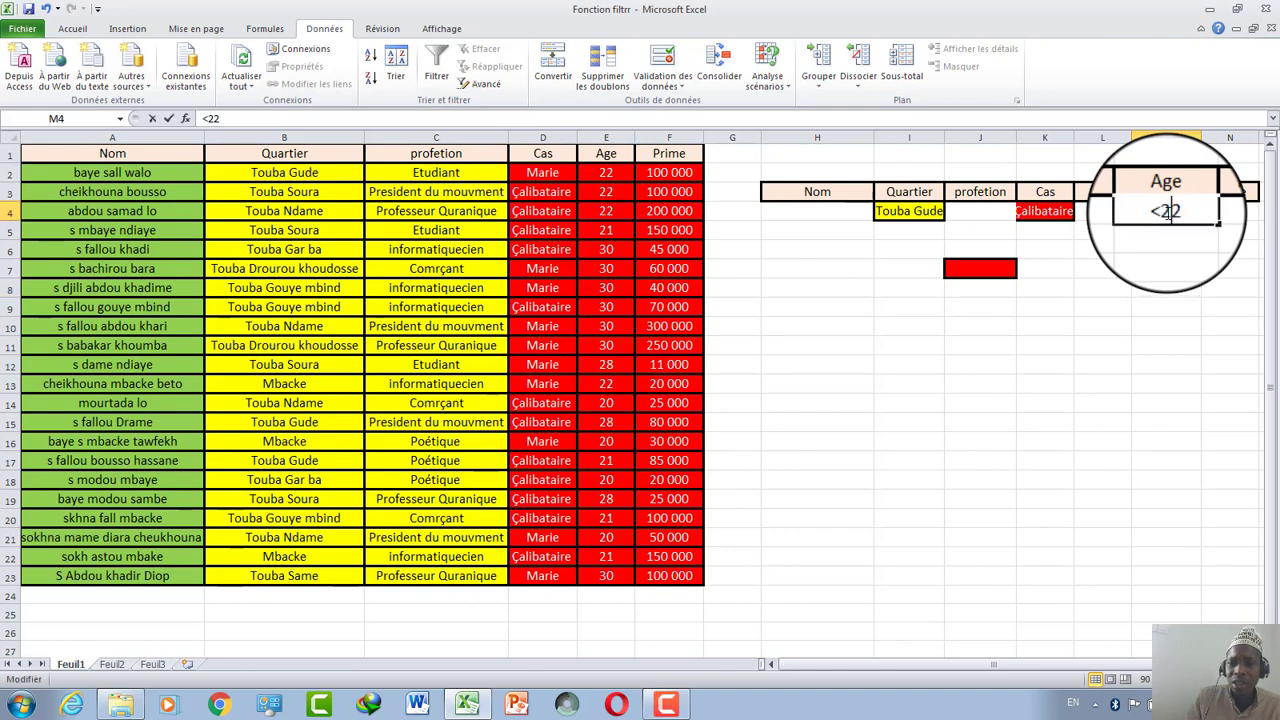
{"action": "key", "text": "BackSpace"}
{"action": "type", "text": "8"}
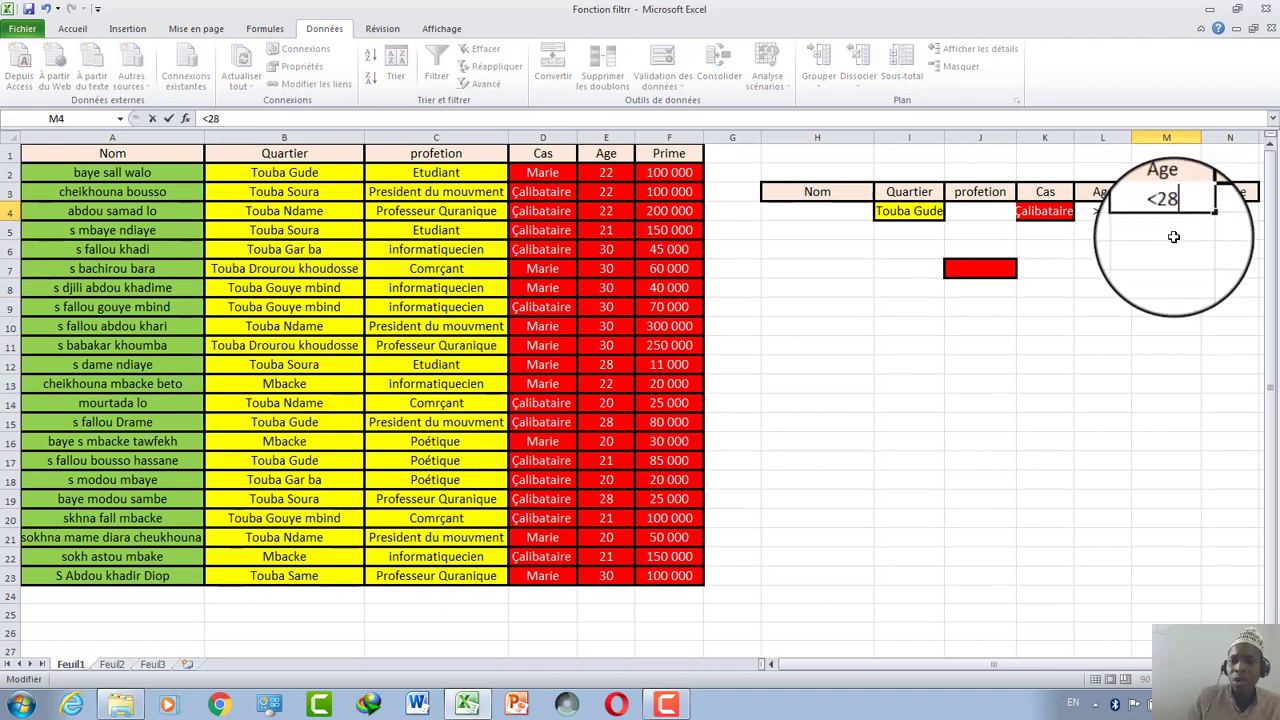
{"action": "key", "text": "Return"}
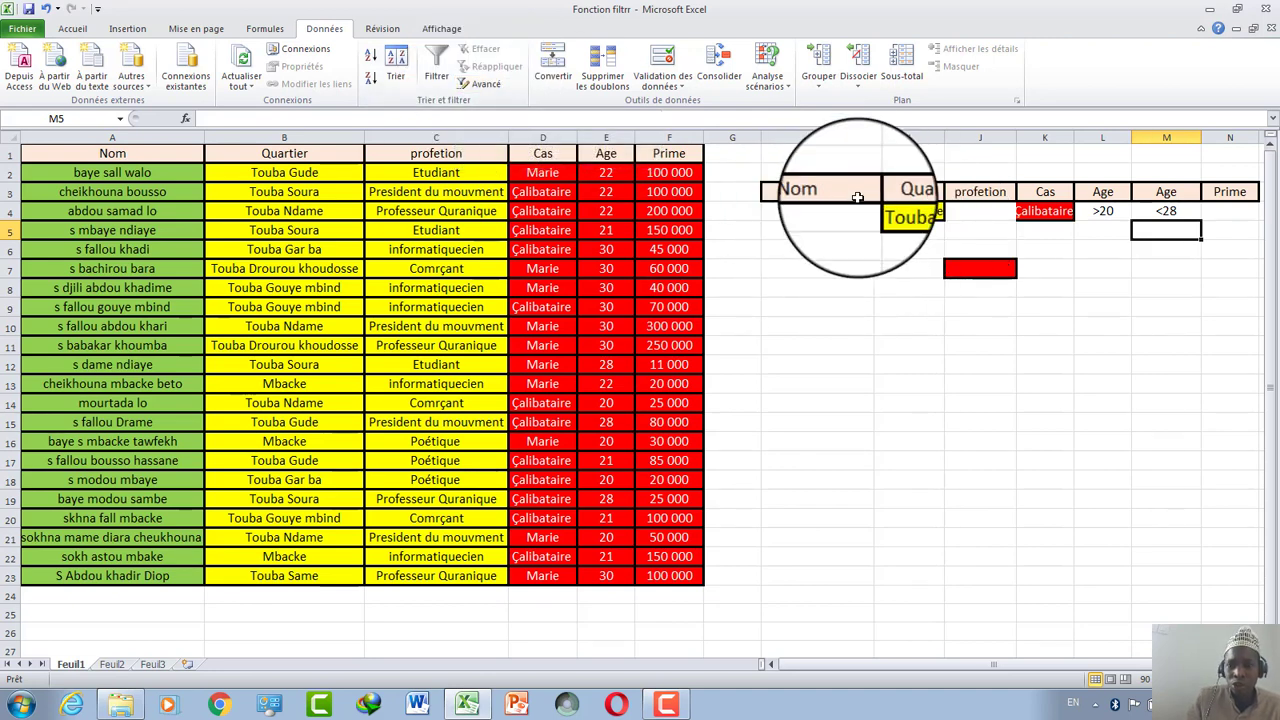
{"action": "left_click", "coordinate": [485, 83]}
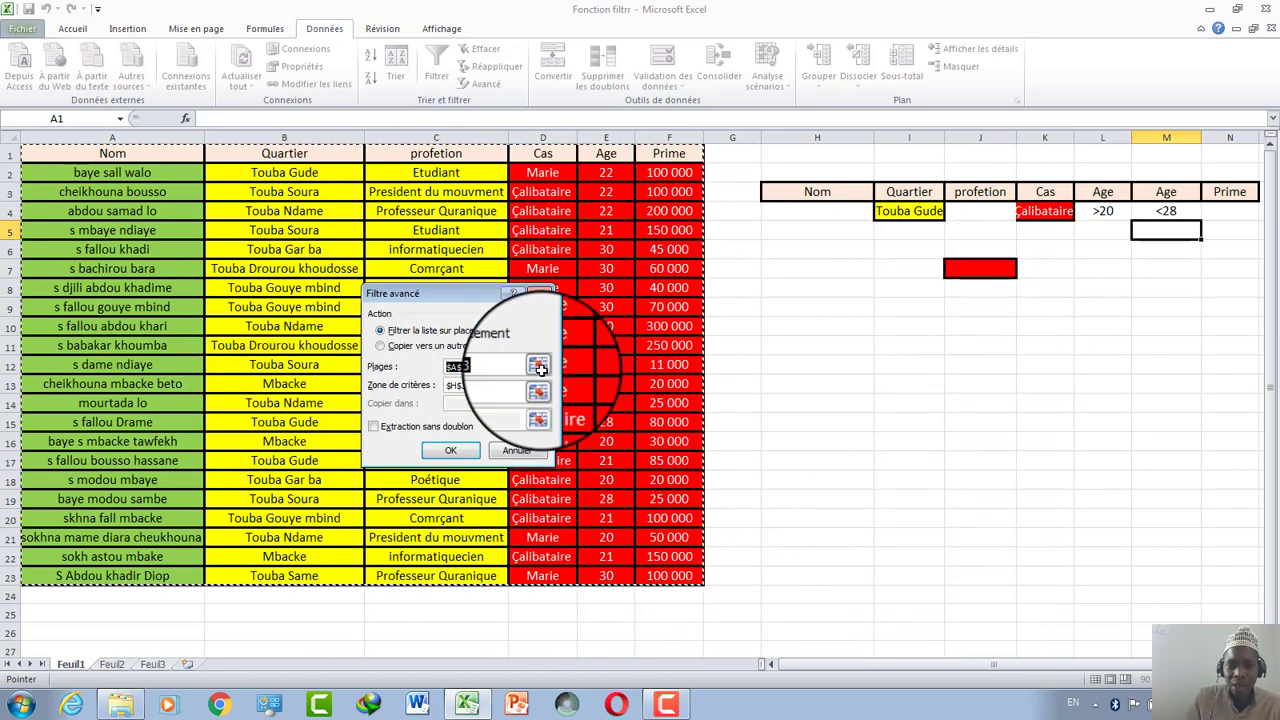
{"action": "left_click", "coordinate": [500, 385]}
{"action": "left_click", "coordinate": [540, 386]}
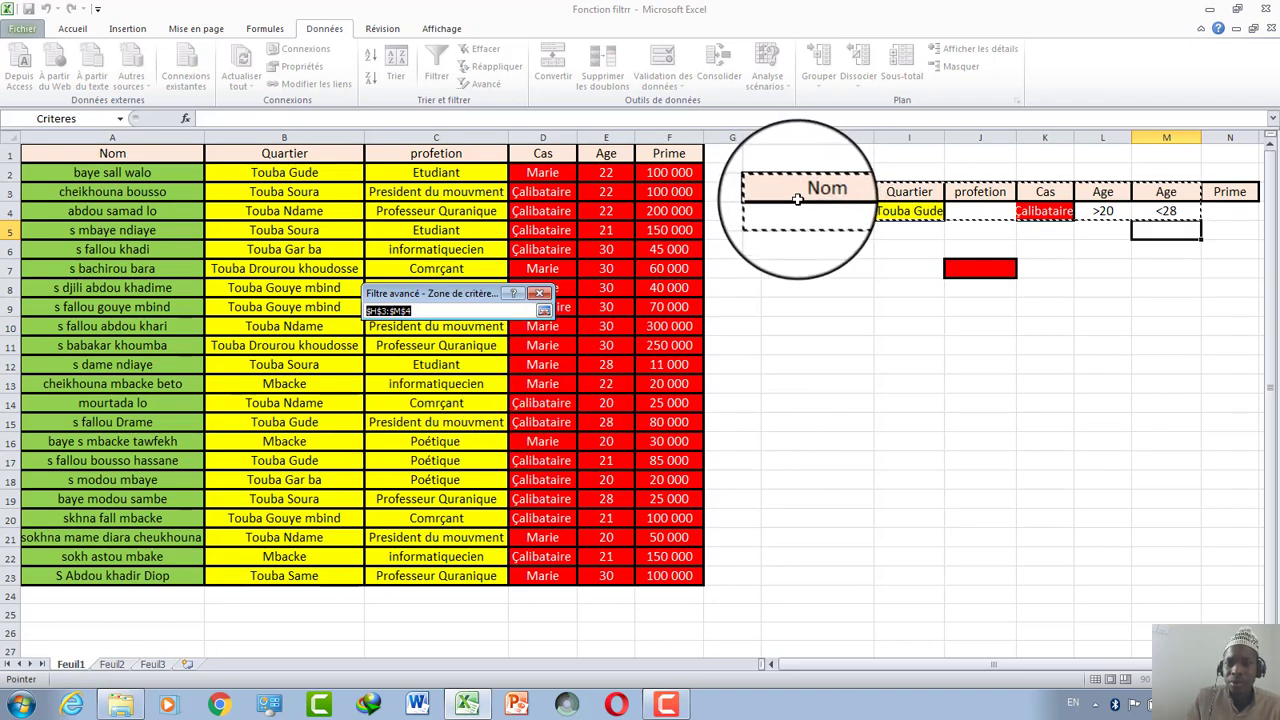
{"action": "mouse_move", "coordinate": [795, 195]}
{"action": "left_mouse_down"}
{"action": "mouse_move", "coordinate": [1200, 200]}
{"action": "mouse_move", "coordinate": [1185, 214]}
{"action": "left_mouse_up"}
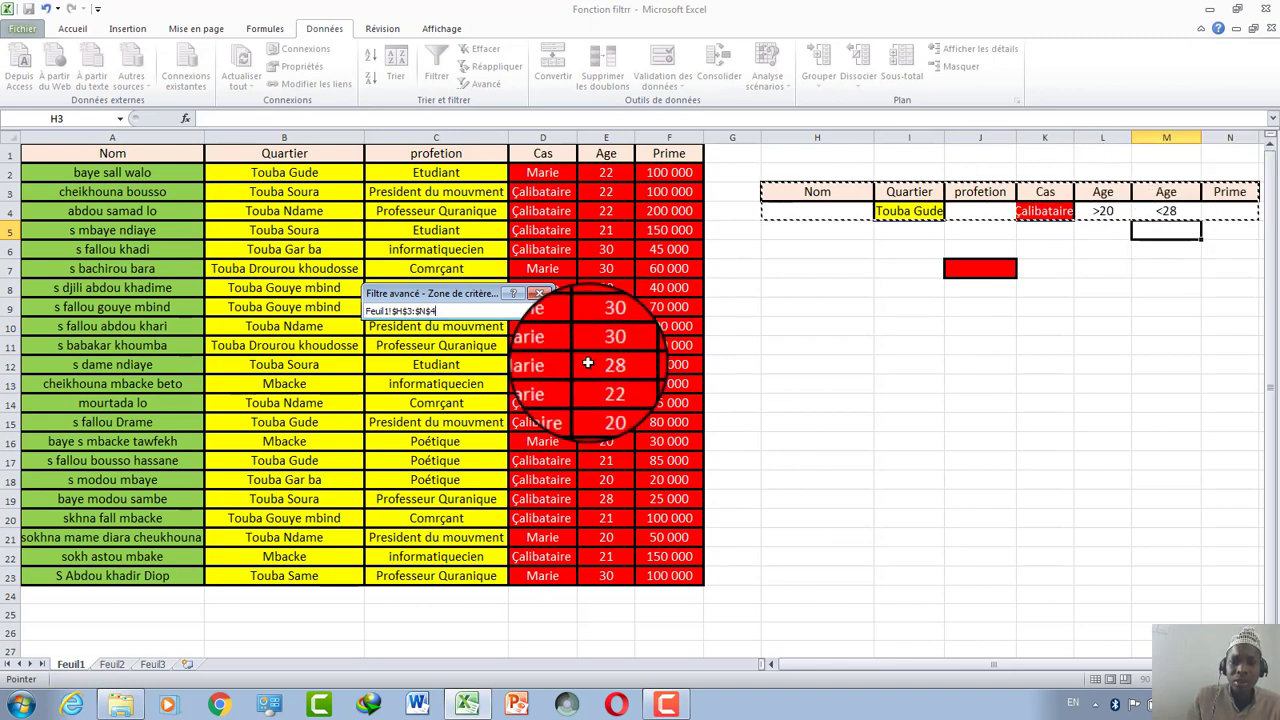
{"action": "left_click", "coordinate": [543, 311]}
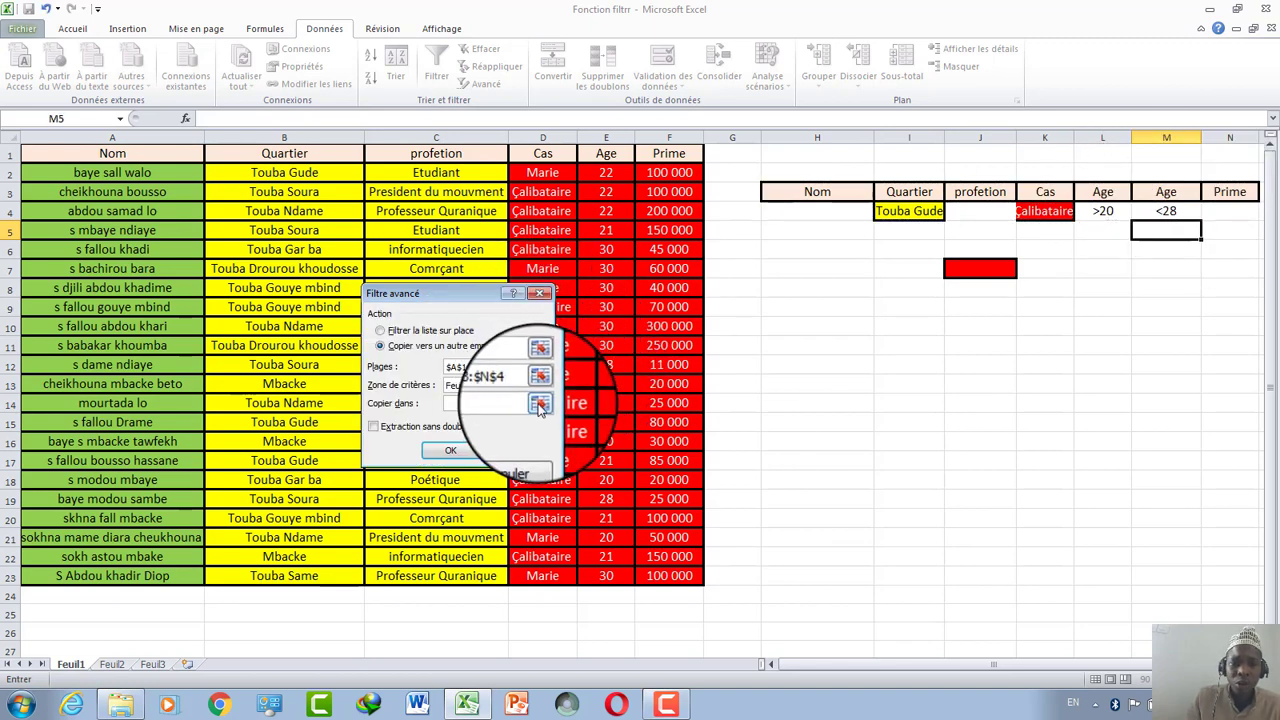
{"action": "left_click", "coordinate": [539, 404]}
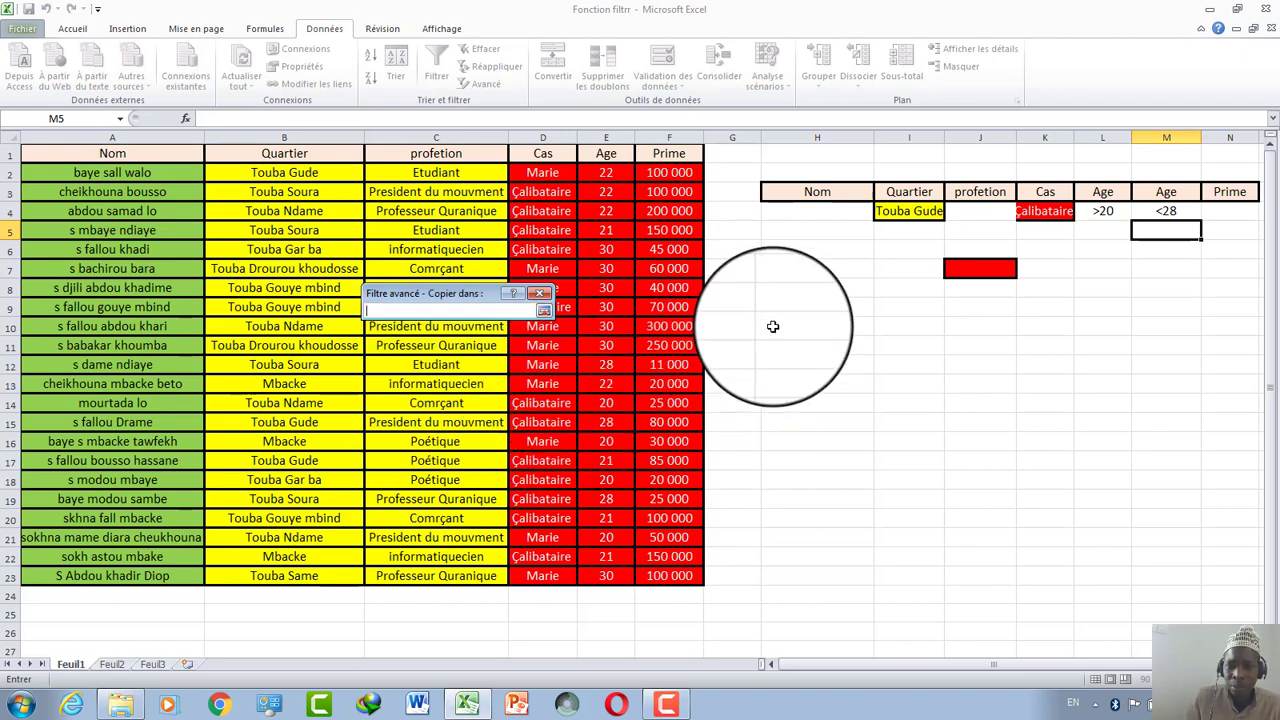
{"action": "left_click", "coordinate": [543, 311]}
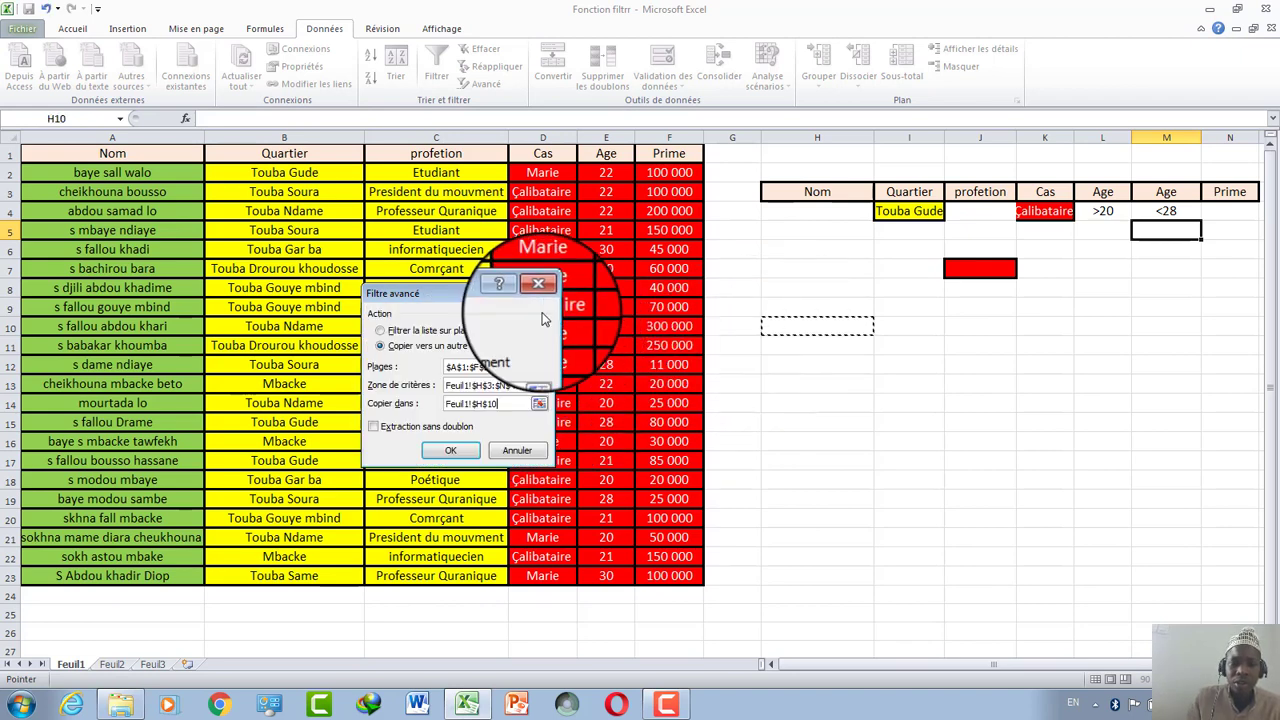
{"action": "left_click", "coordinate": [444, 449]}
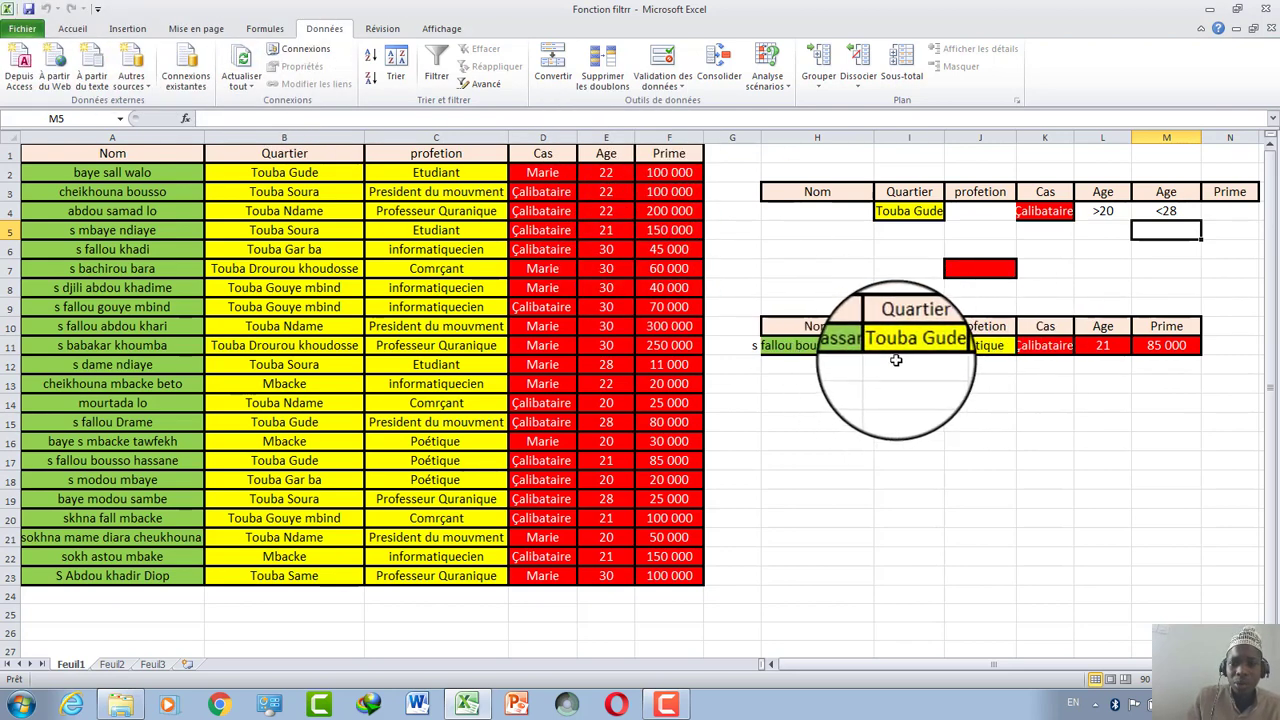
Step: Delete the copied result table in H10:M11
{"action": "left_click_drag", "start_coordinate": [795, 329], "coordinate": [1180, 352]}
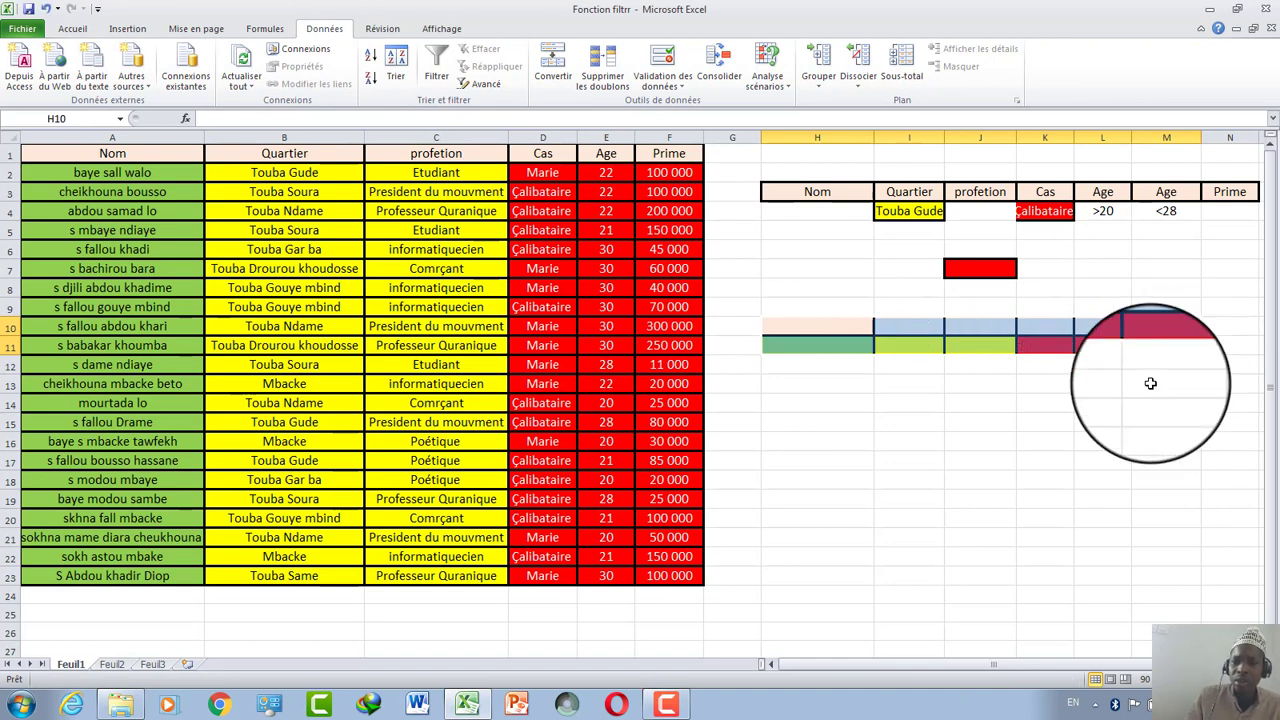
{"action": "right_click", "coordinate": [1108, 350]}
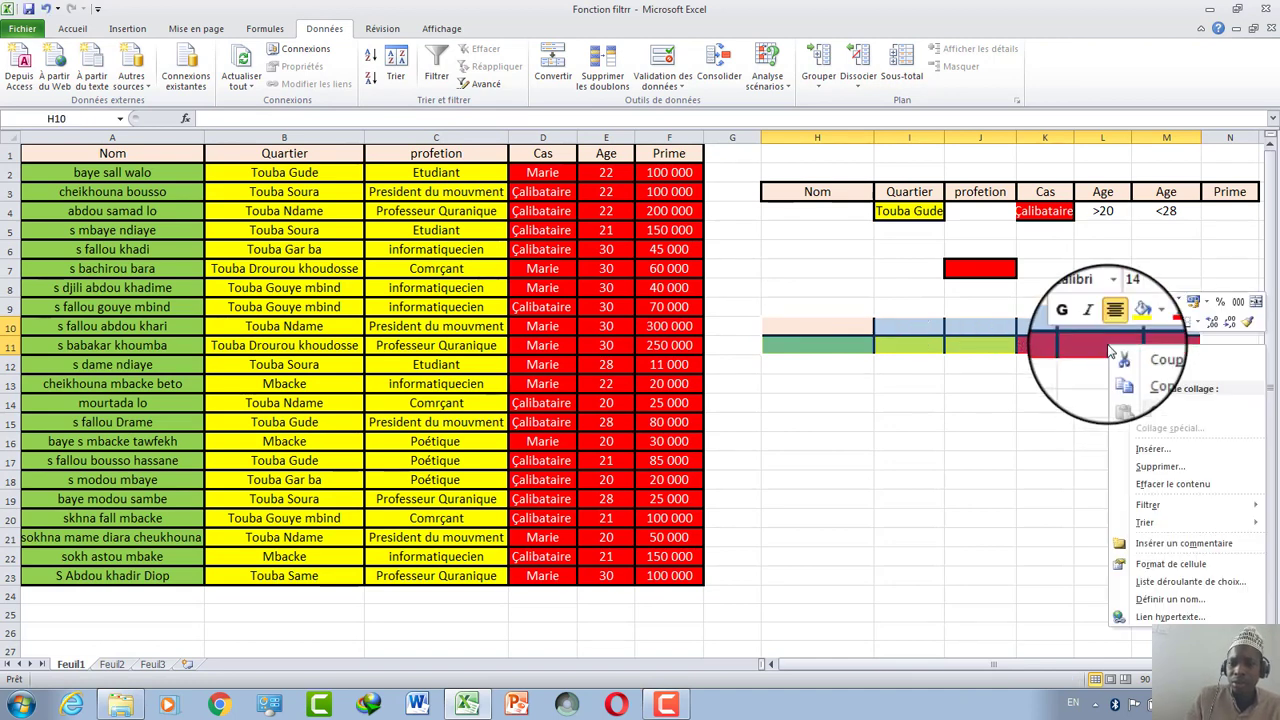
{"action": "left_click", "coordinate": [1176, 468]}
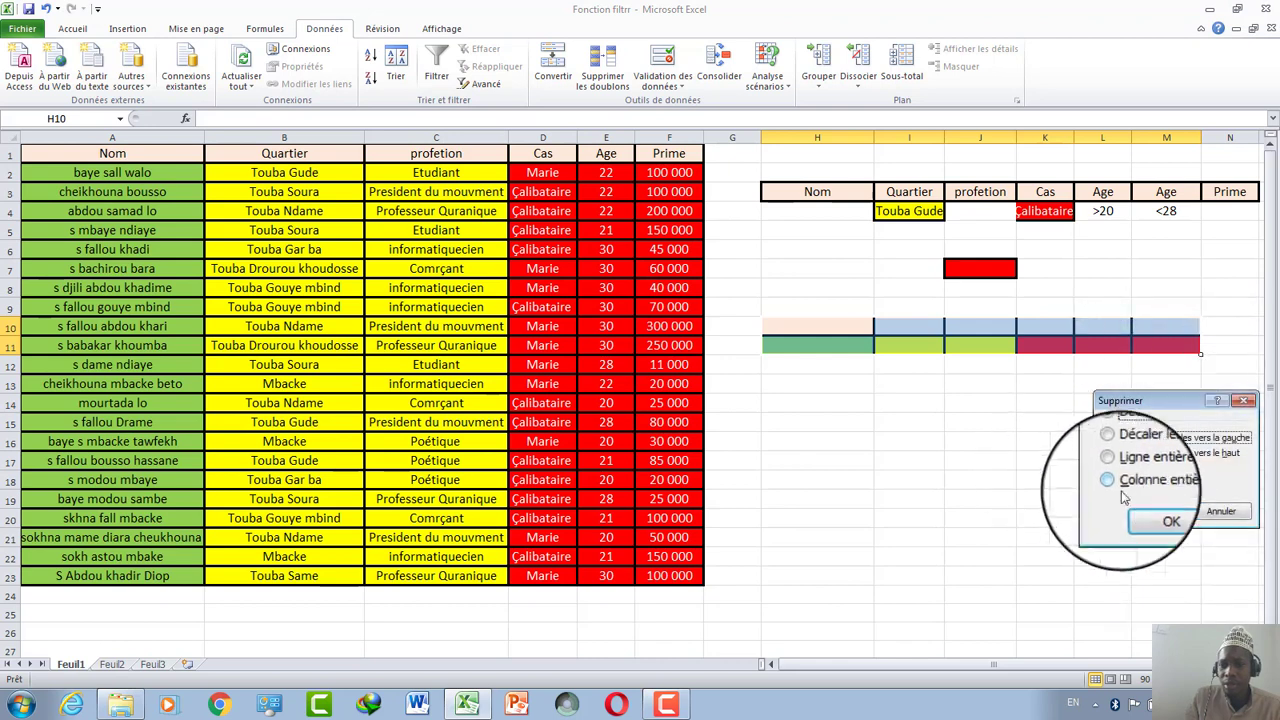
{"action": "left_click", "coordinate": [1165, 510]}
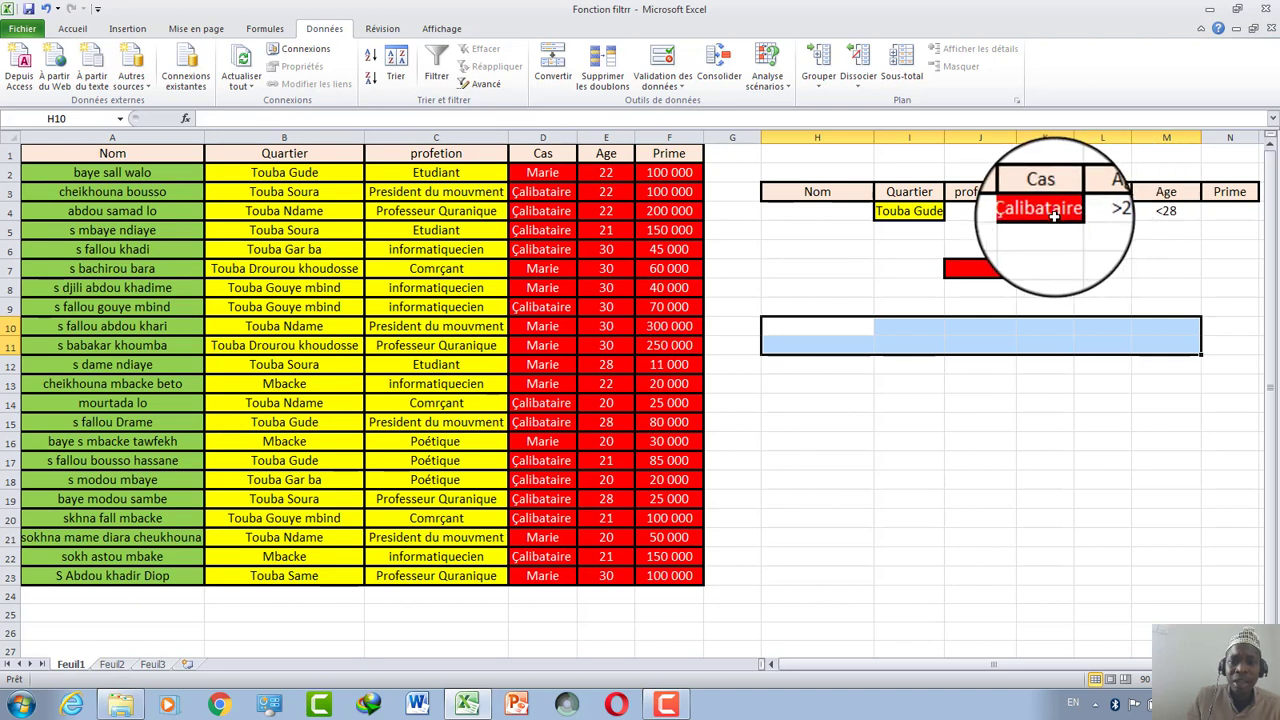
Step: Clear Çalibataire from the Cas criterion cell K4
{"action": "left_click", "coordinate": [1054, 216]}
{"action": "key", "text": "BackSpace"}
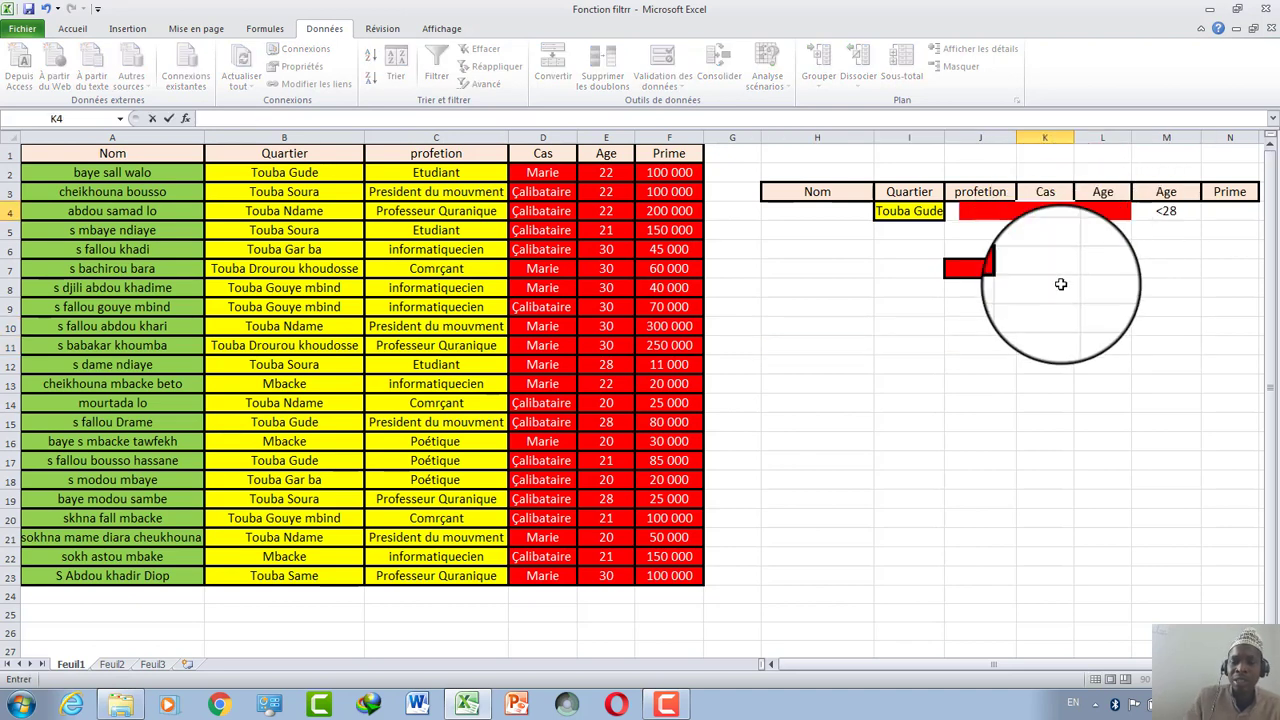
{"action": "left_click", "coordinate": [1061, 284]}
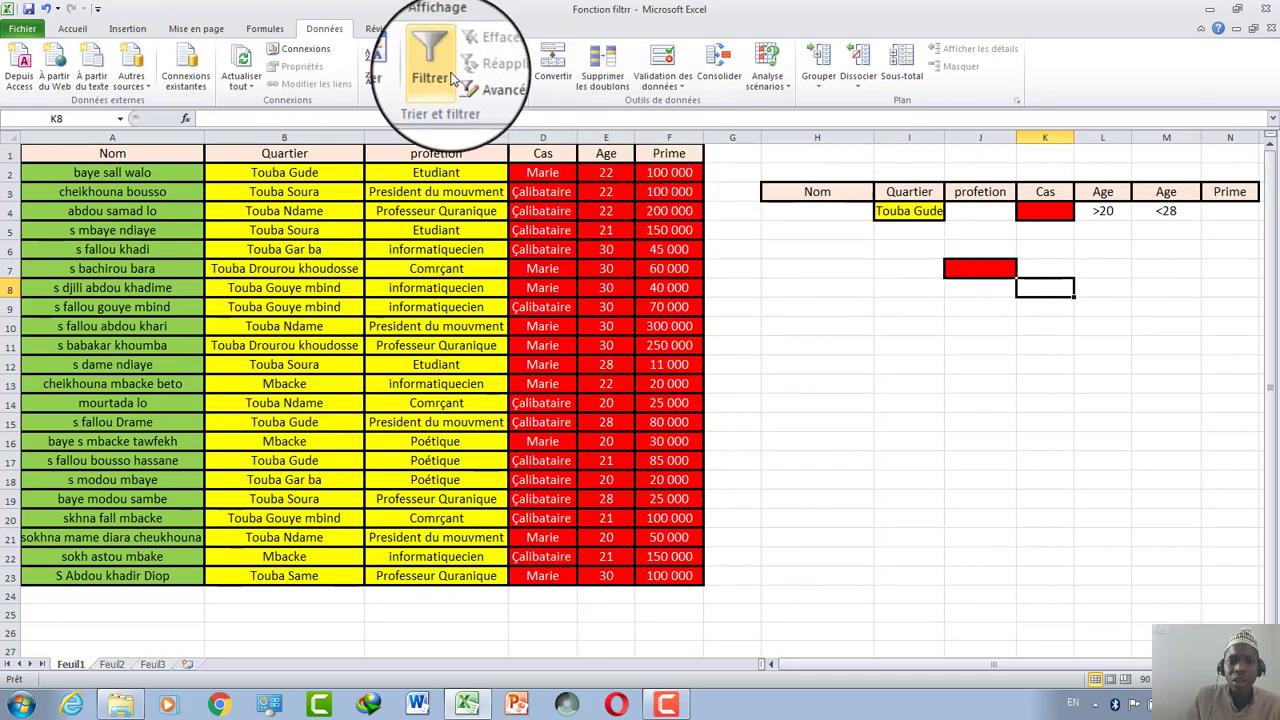
Step: Advanced-filter to another location with criteria H3:N4 and Copy to H11, yielding ages 22 and 21
{"action": "left_click", "coordinate": [482, 84]}
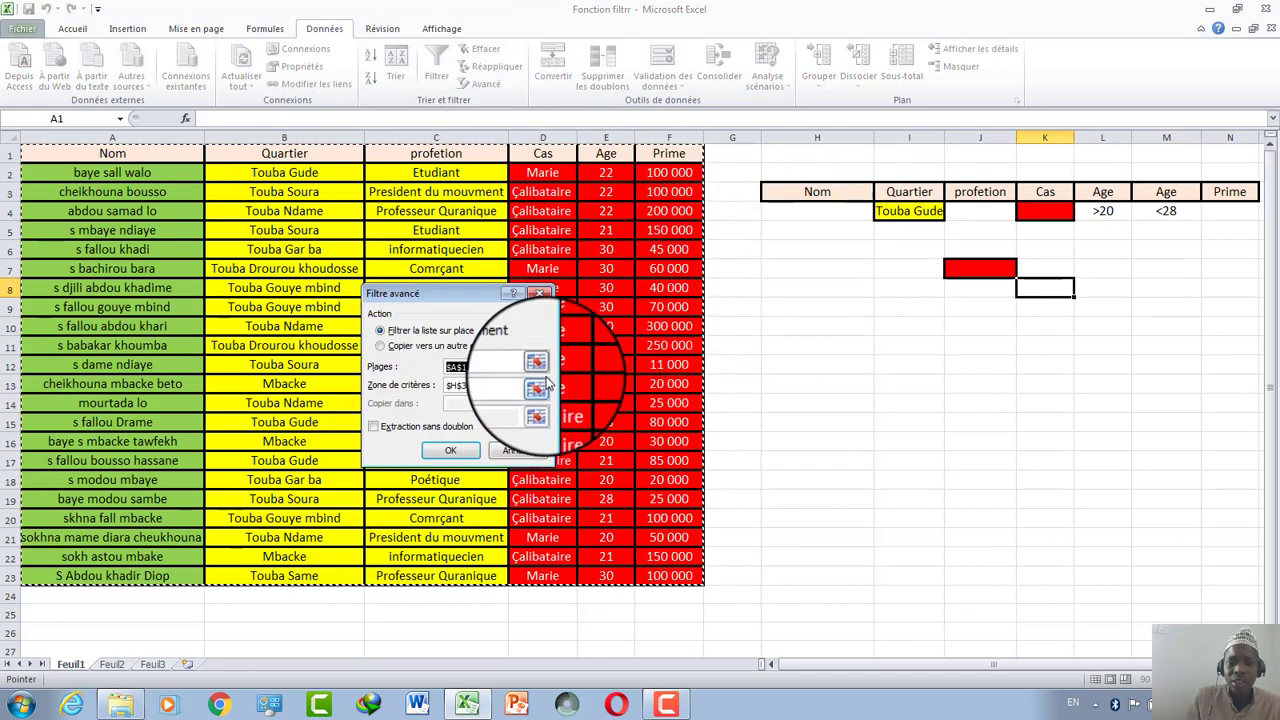
{"action": "left_click", "coordinate": [409, 346]}
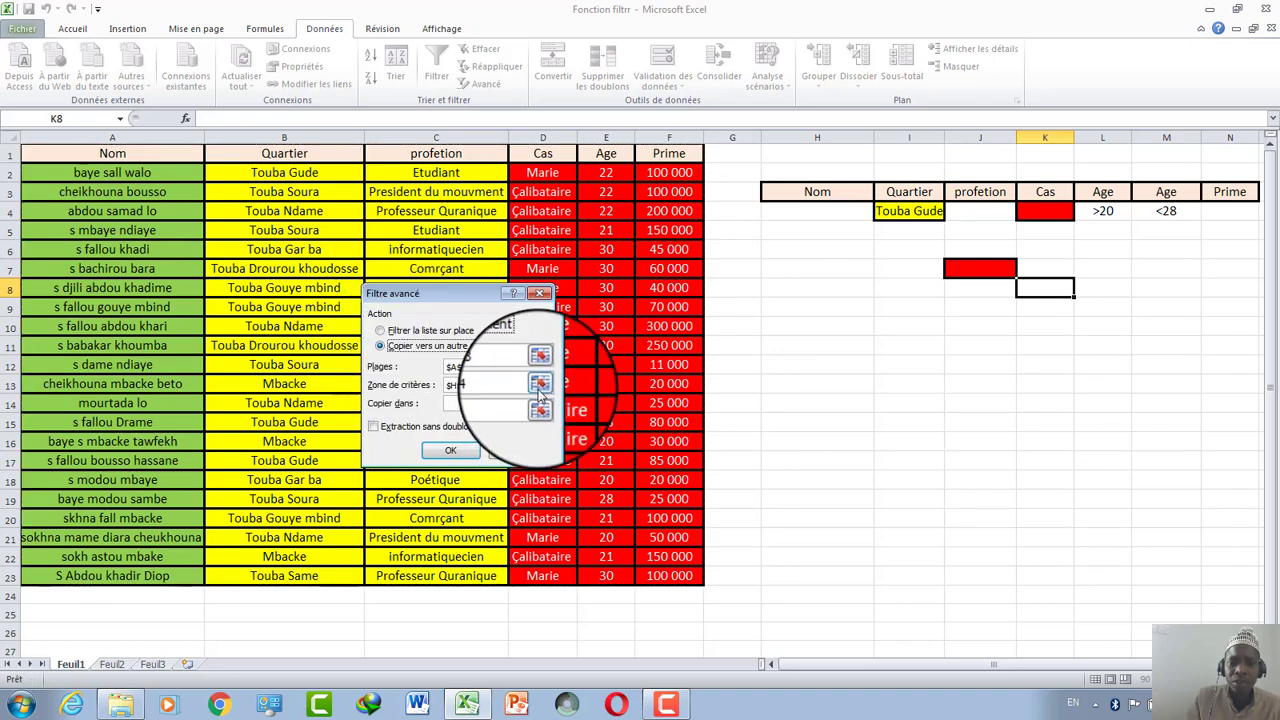
{"action": "left_click", "coordinate": [540, 384]}
{"action": "left_click_drag", "start_coordinate": [817, 192], "coordinate": [1230, 211]}
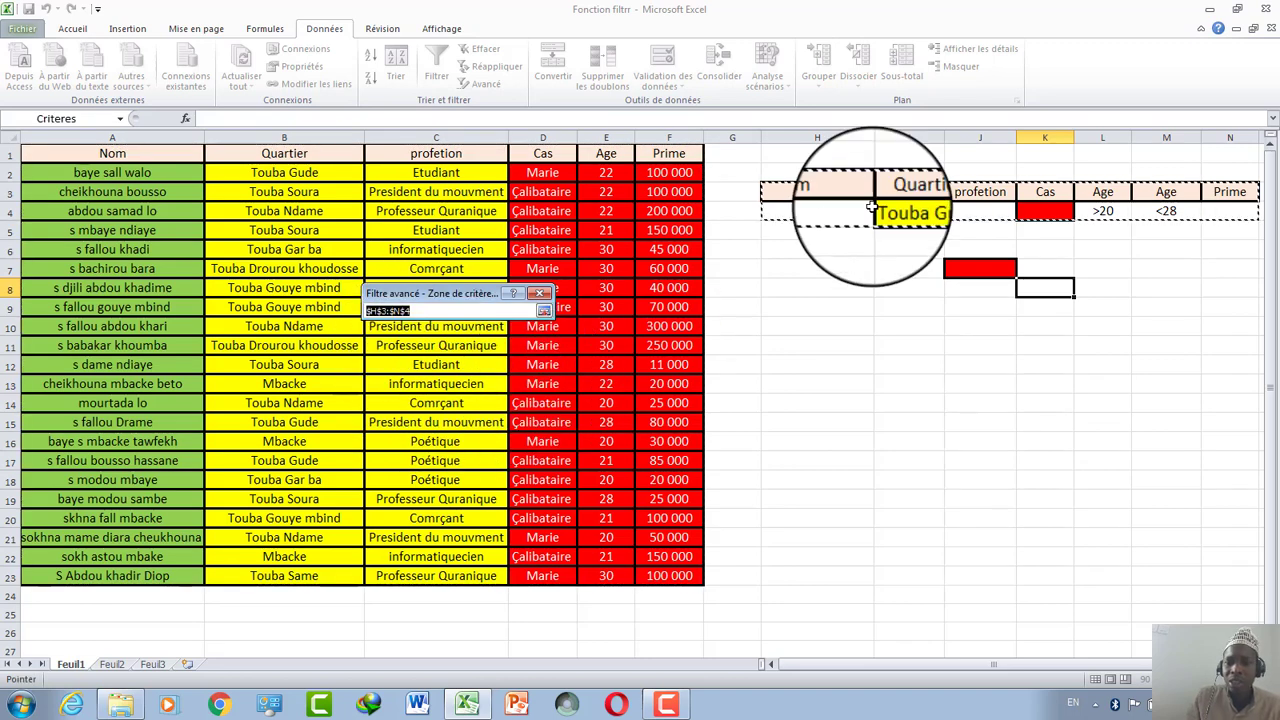
{"action": "left_click", "coordinate": [550, 310]}
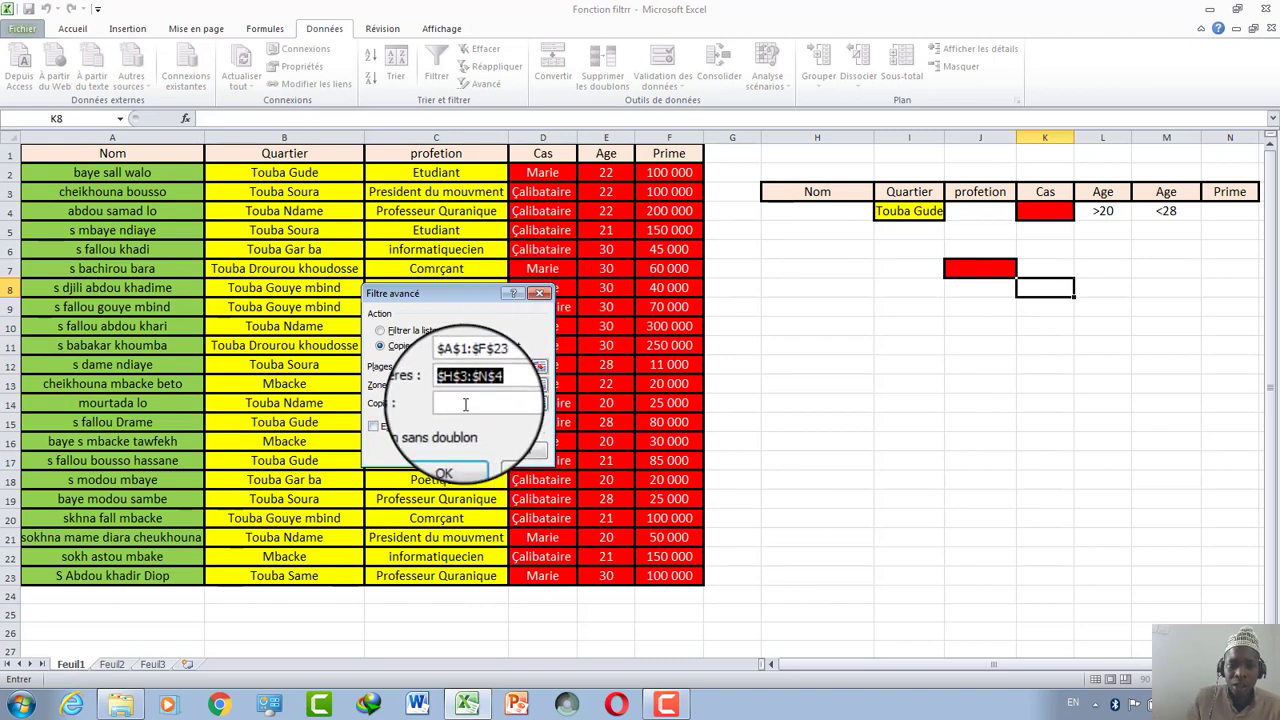
{"action": "left_click", "coordinate": [540, 403]}
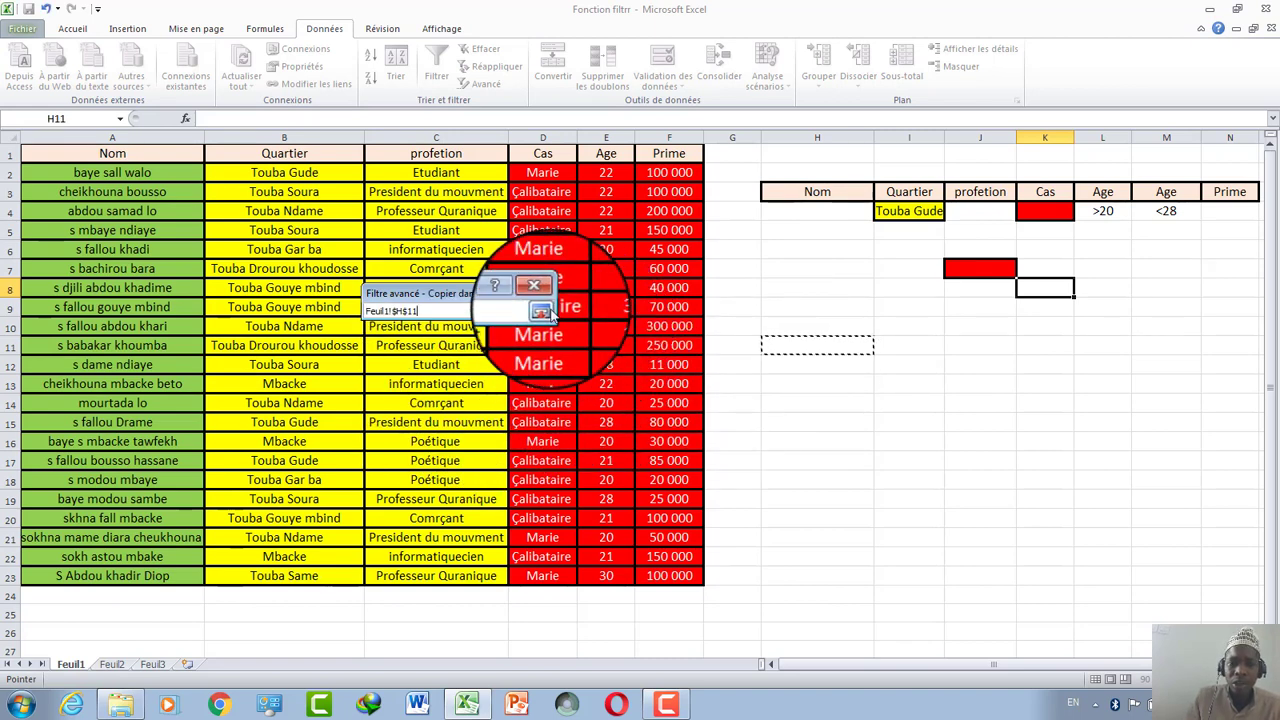
{"action": "left_click", "coordinate": [544, 310]}
{"action": "left_click", "coordinate": [444, 452]}
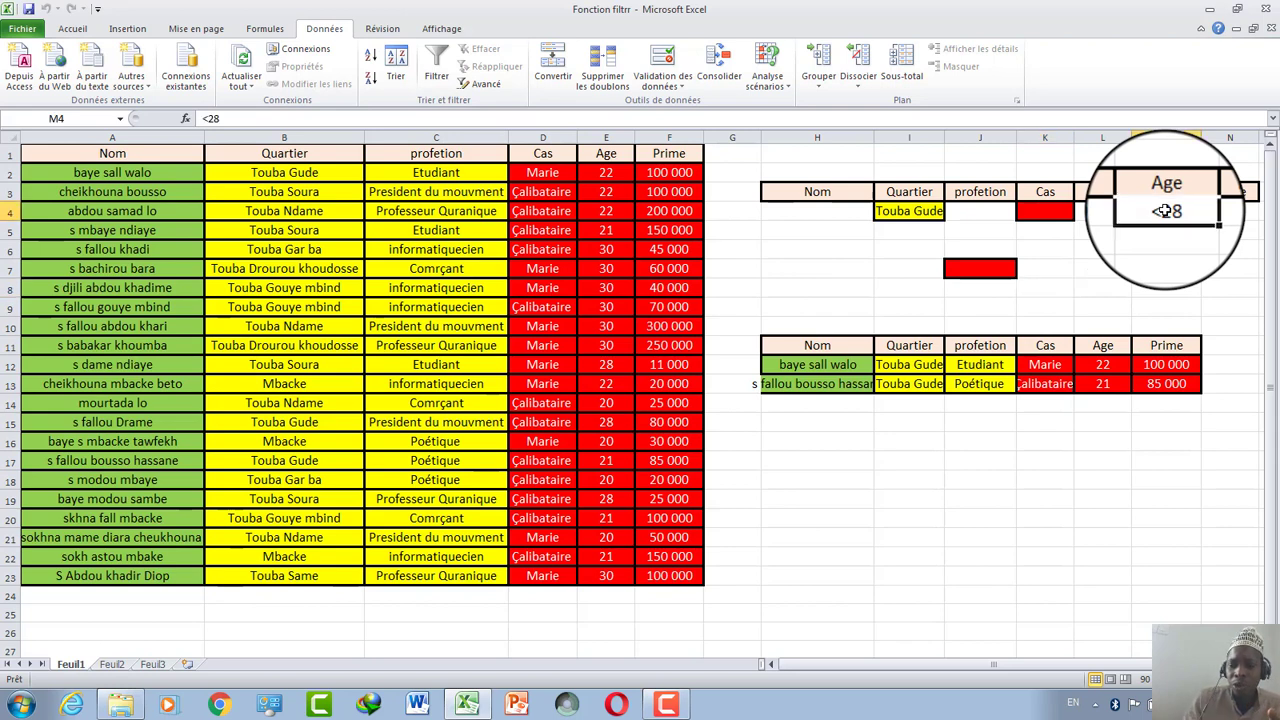
Step: Clear the <28 criterion in M4 and delete the result table at H11:M13
{"action": "key", "text": "BackSpace"}
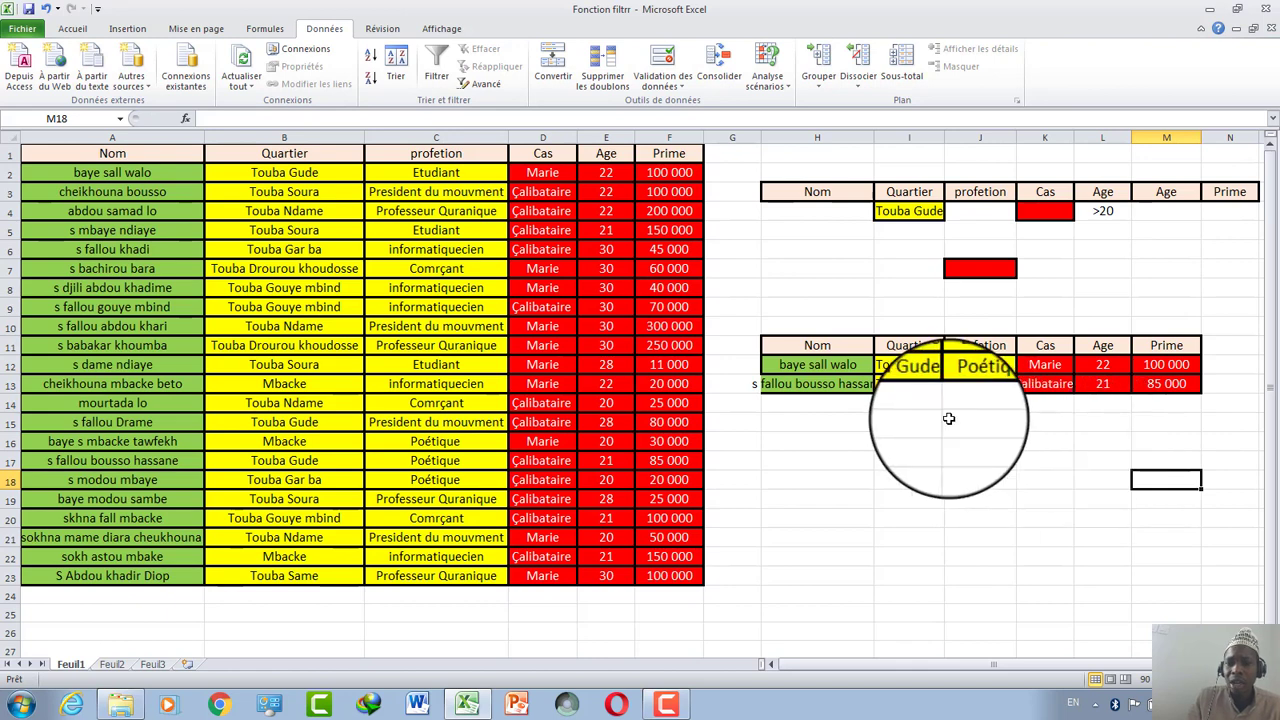
{"action": "mouse_move", "coordinate": [810, 384]}
{"action": "left_mouse_down"}
{"action": "mouse_move", "coordinate": [1149, 361]}
{"action": "mouse_move", "coordinate": [1150, 350]}
{"action": "left_mouse_up"}
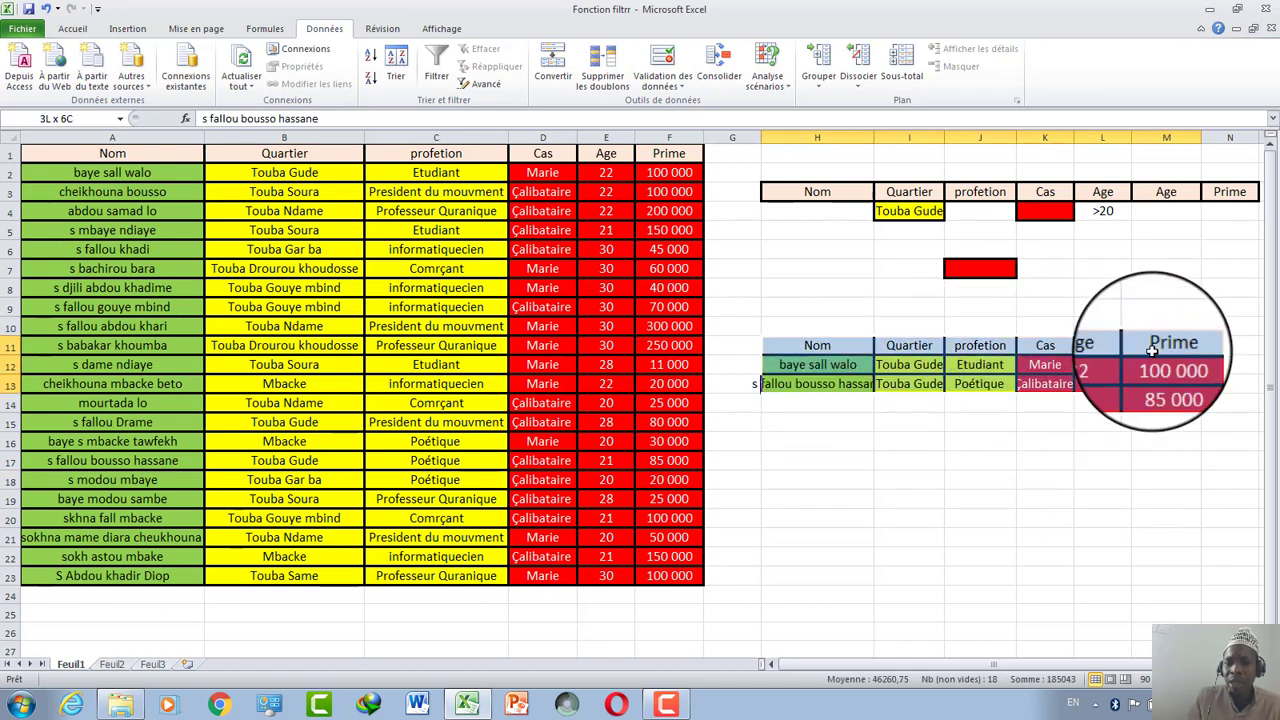
{"action": "right_click", "coordinate": [1150, 352]}
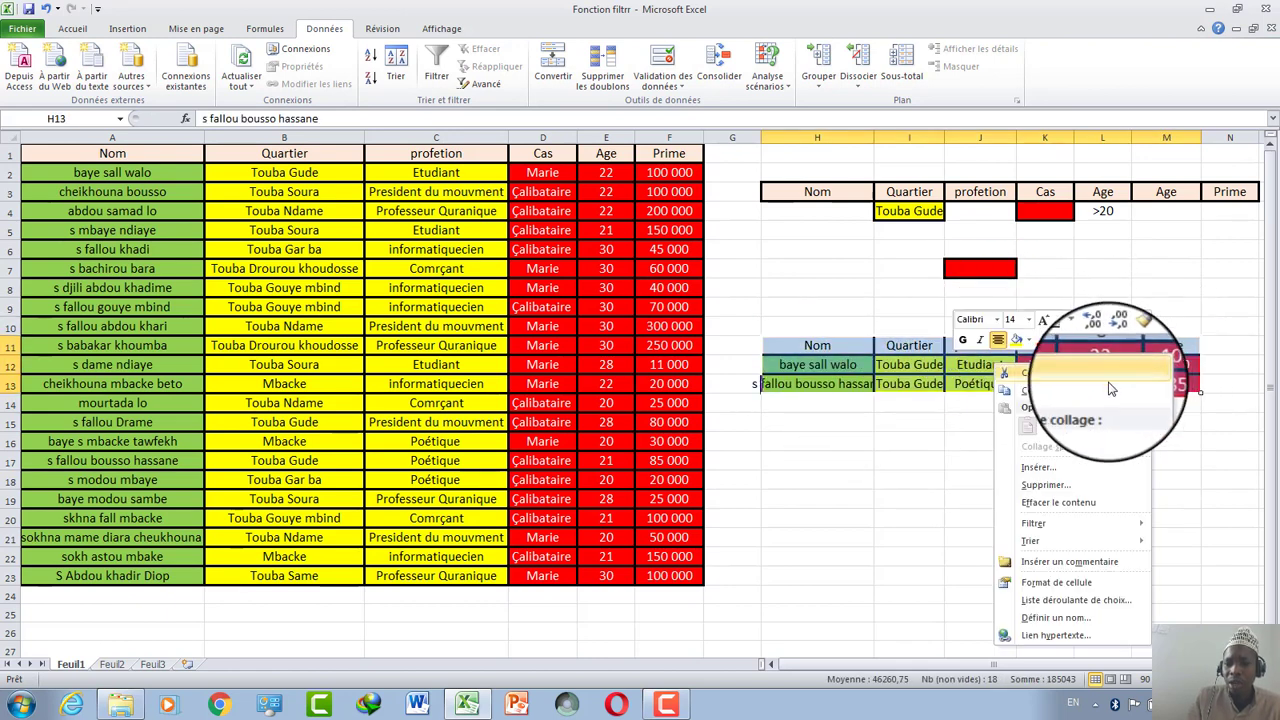
{"action": "left_click", "coordinate": [1045, 483]}
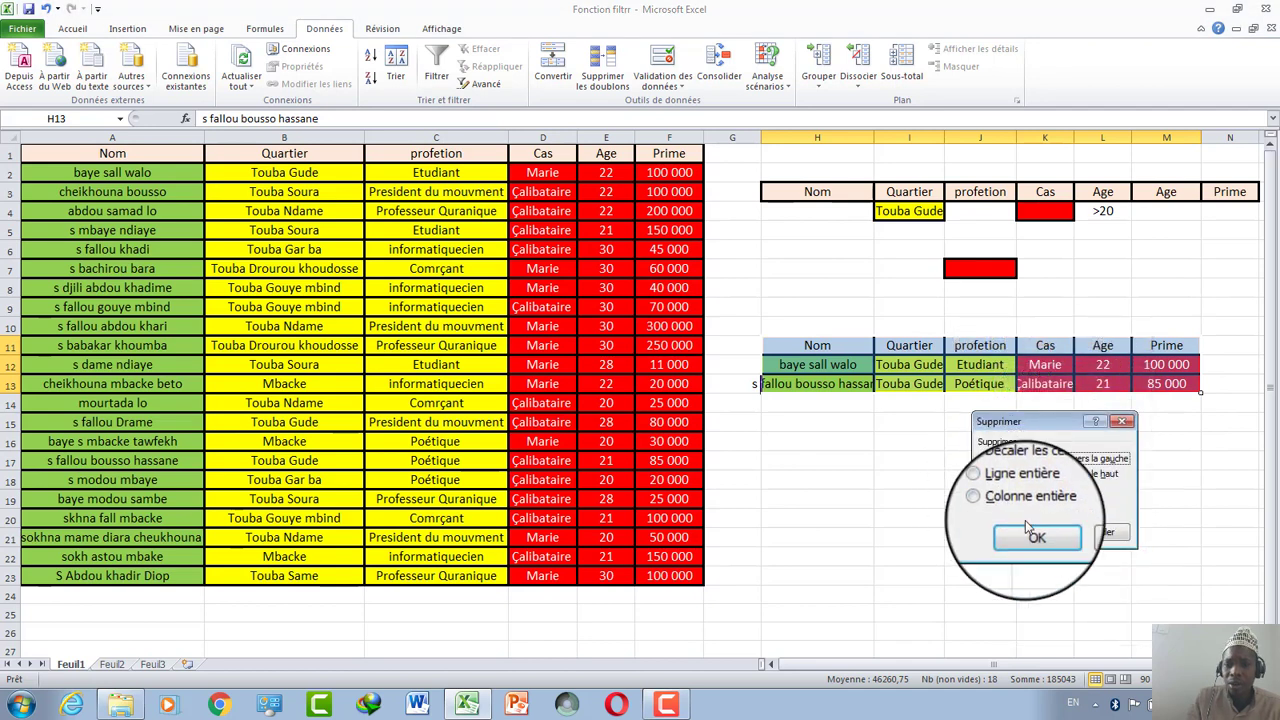
{"action": "left_click", "coordinate": [1030, 532]}
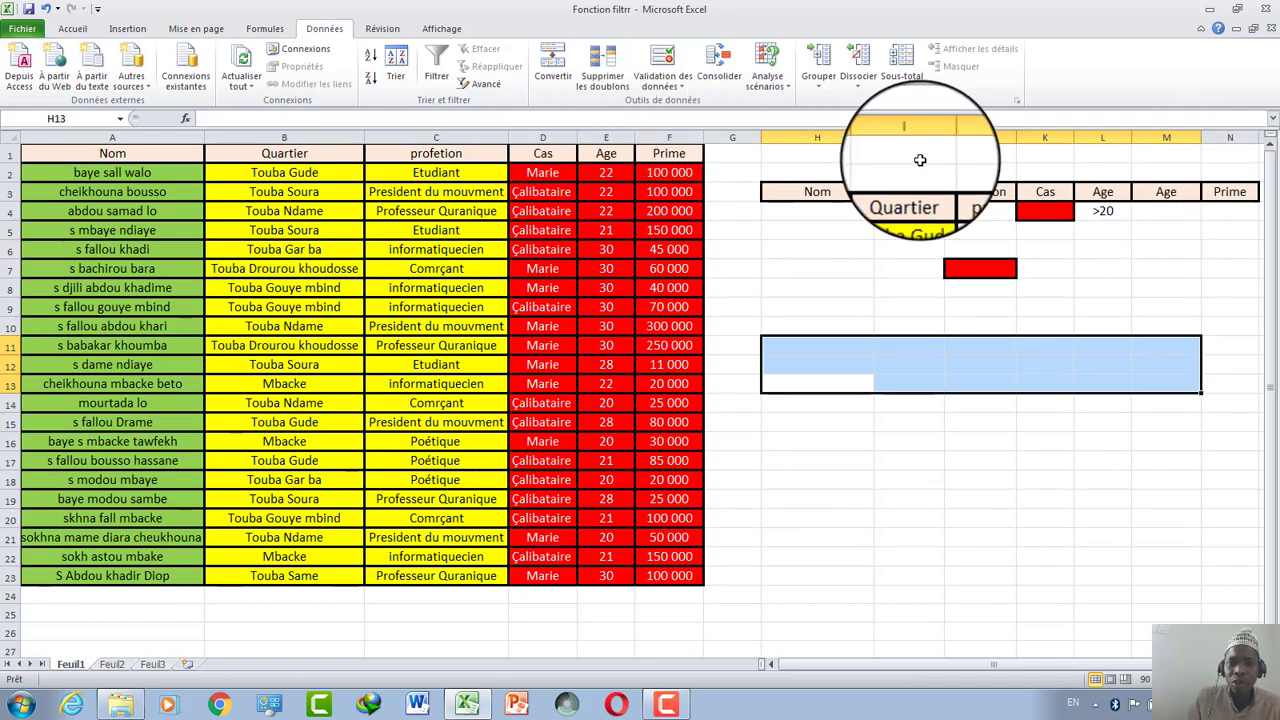
Step: Try the Advanced Filter, dismiss the resulting error, then reopen the Advanced Filter dialog
{"action": "left_click", "coordinate": [483, 86]}
{"action": "left_click", "coordinate": [480, 384]}
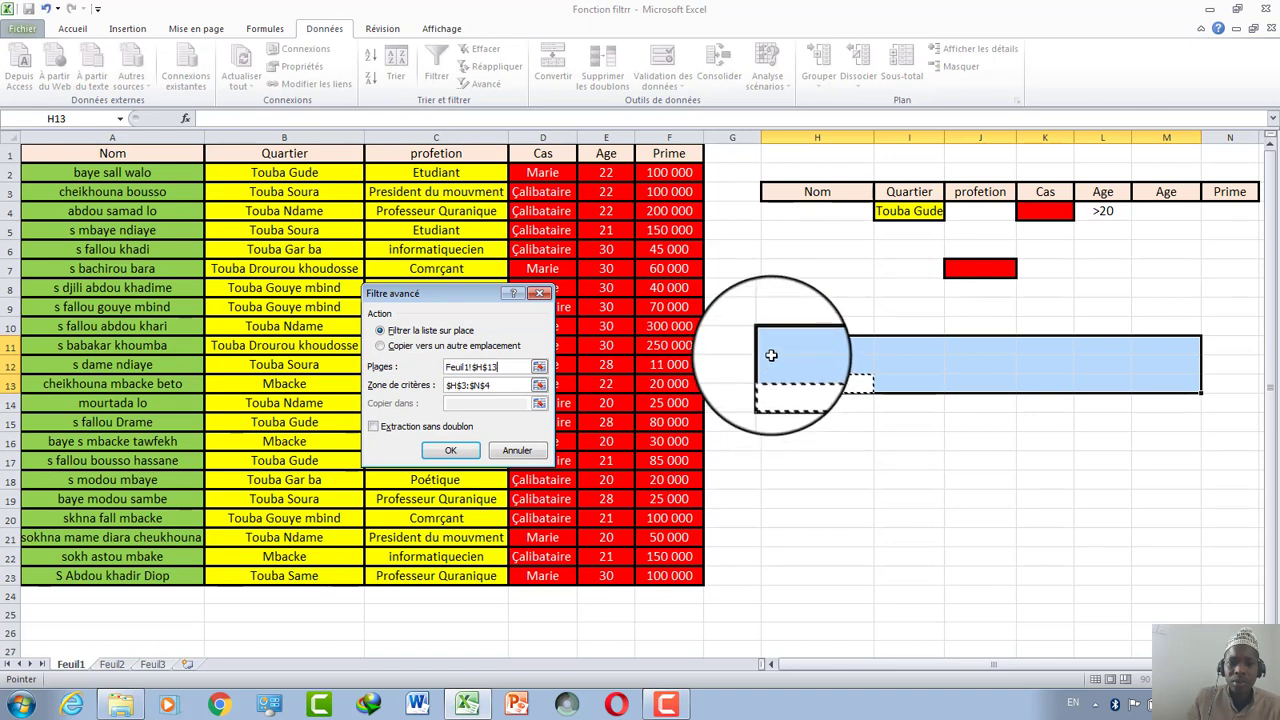
{"action": "left_click", "coordinate": [450, 450]}
{"action": "left_click", "coordinate": [645, 405]}
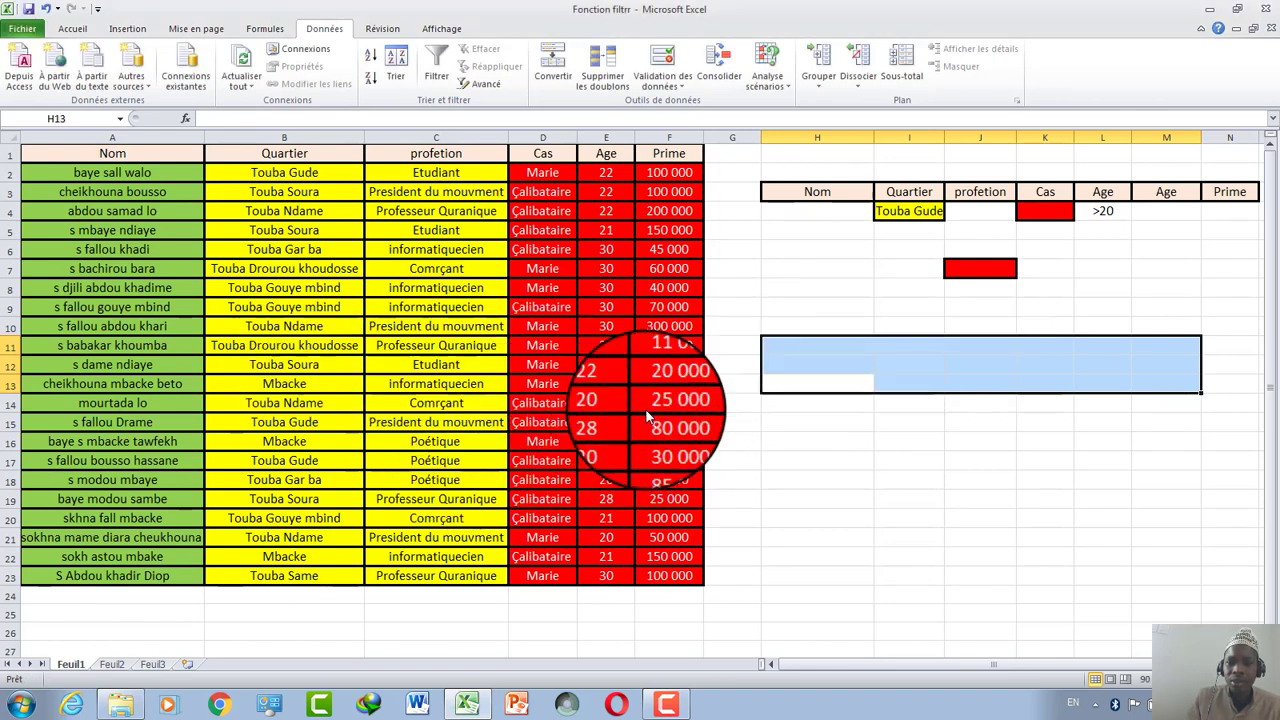
{"action": "left_click", "coordinate": [805, 364]}
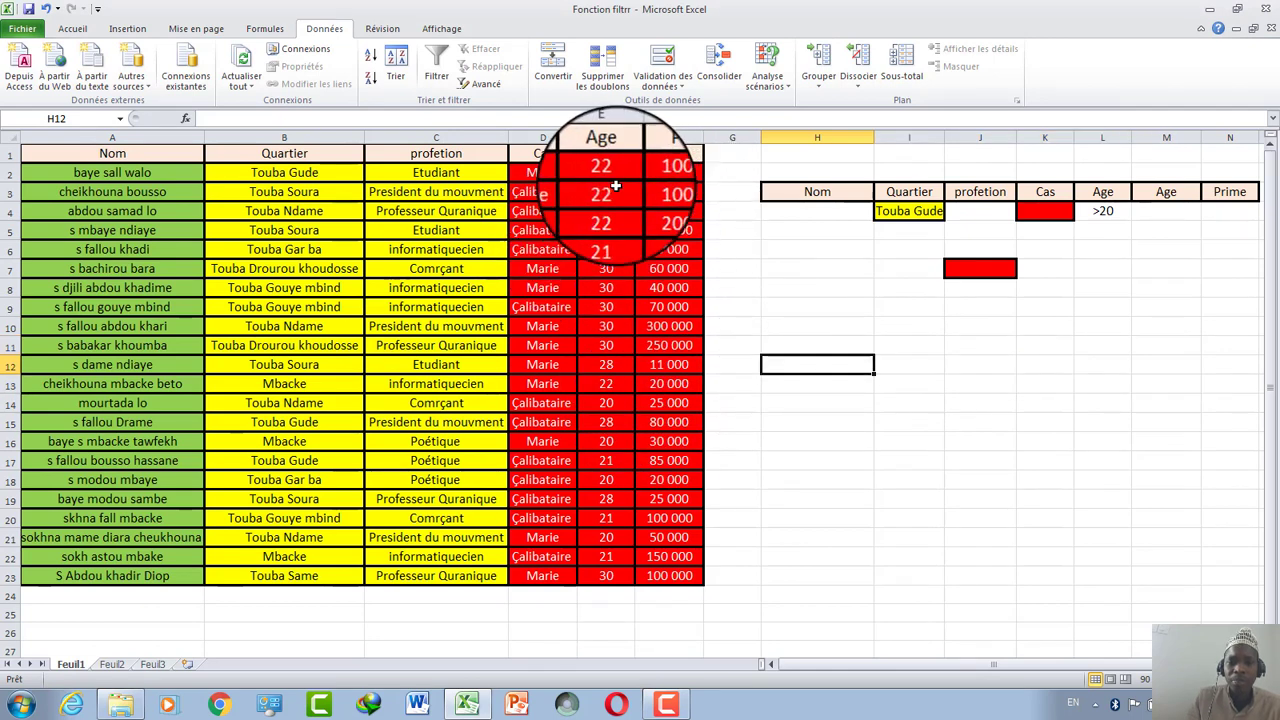
{"action": "left_click", "coordinate": [486, 84]}
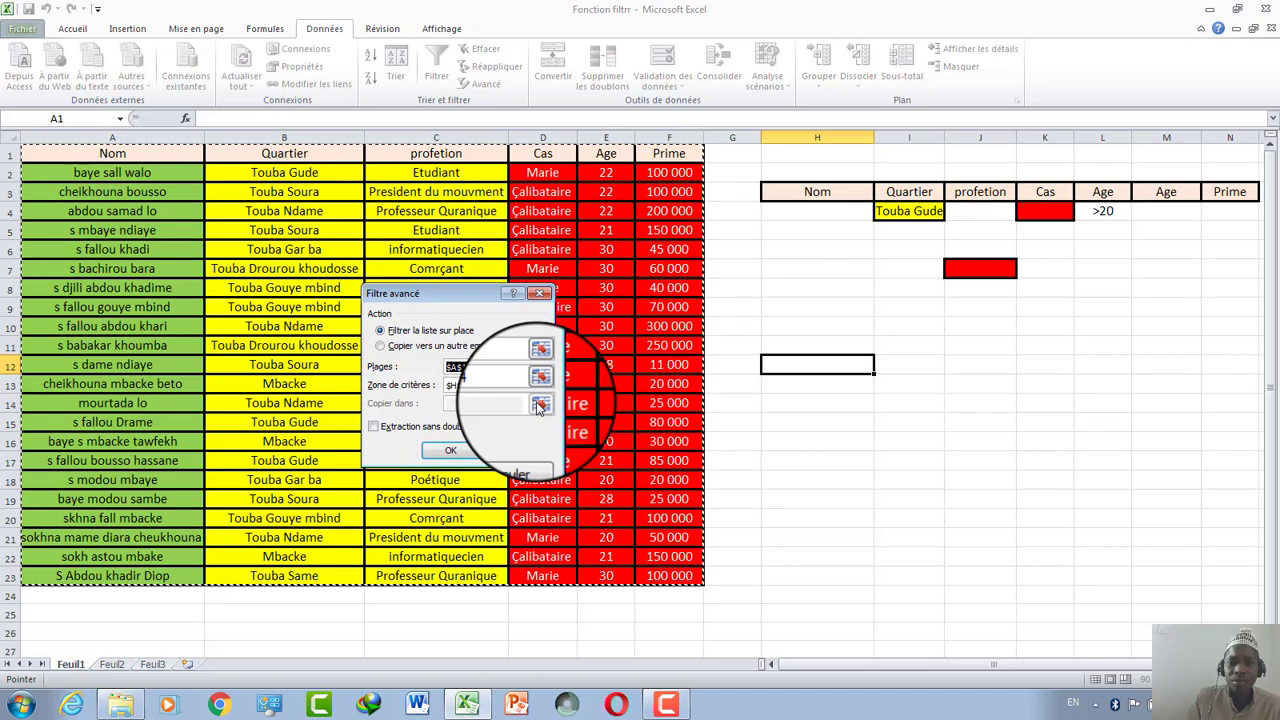
{"action": "left_click", "coordinate": [540, 378]}
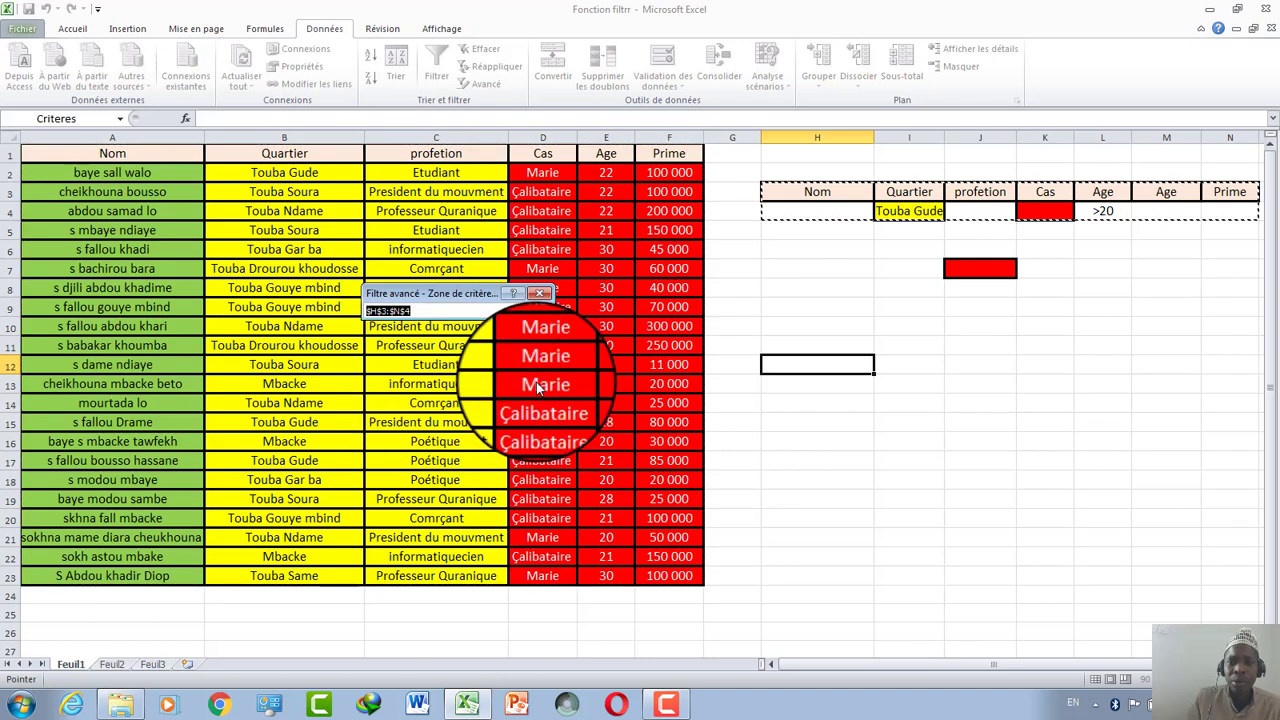
{"action": "left_click", "coordinate": [548, 293]}
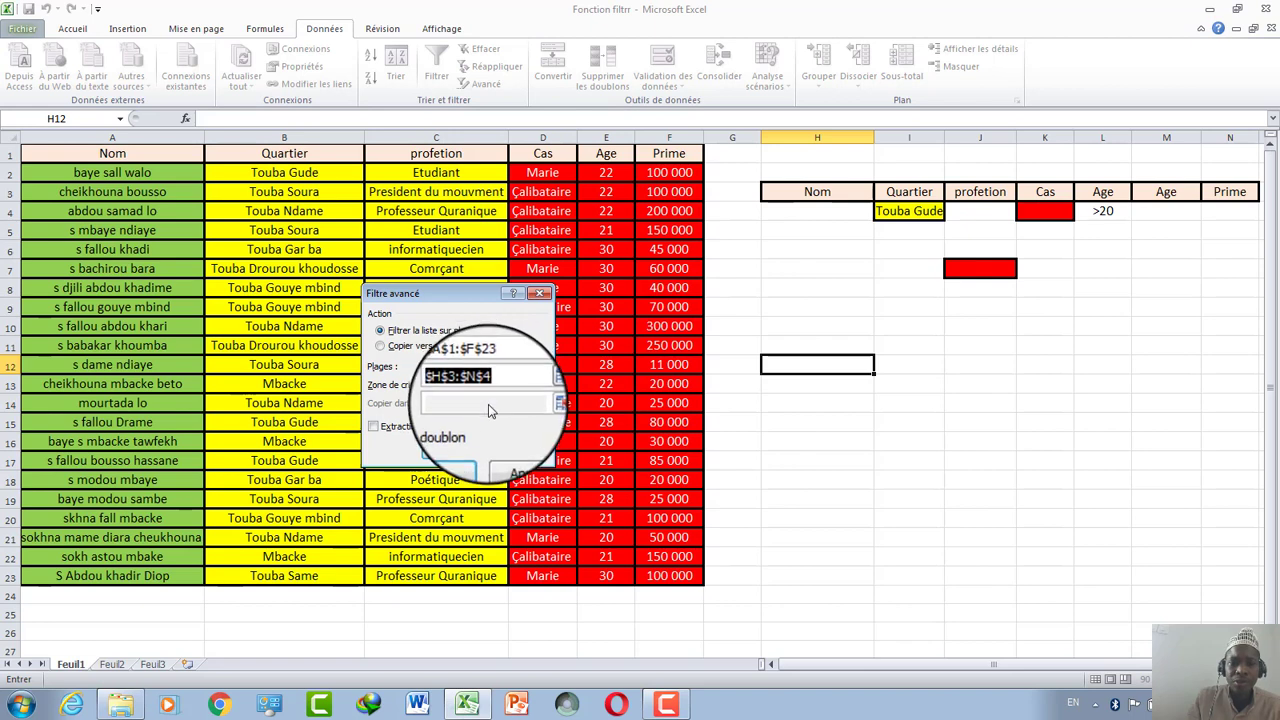
{"action": "left_click", "coordinate": [381, 345]}
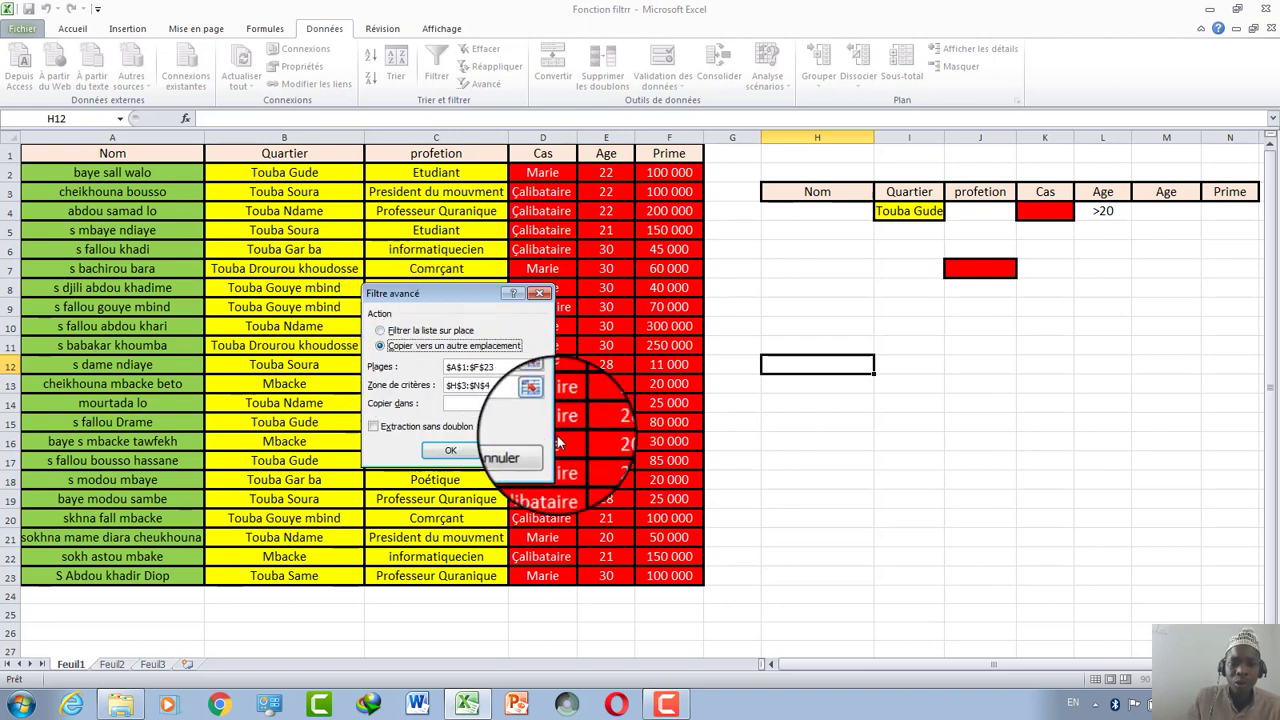
{"action": "left_click", "coordinate": [530, 404]}
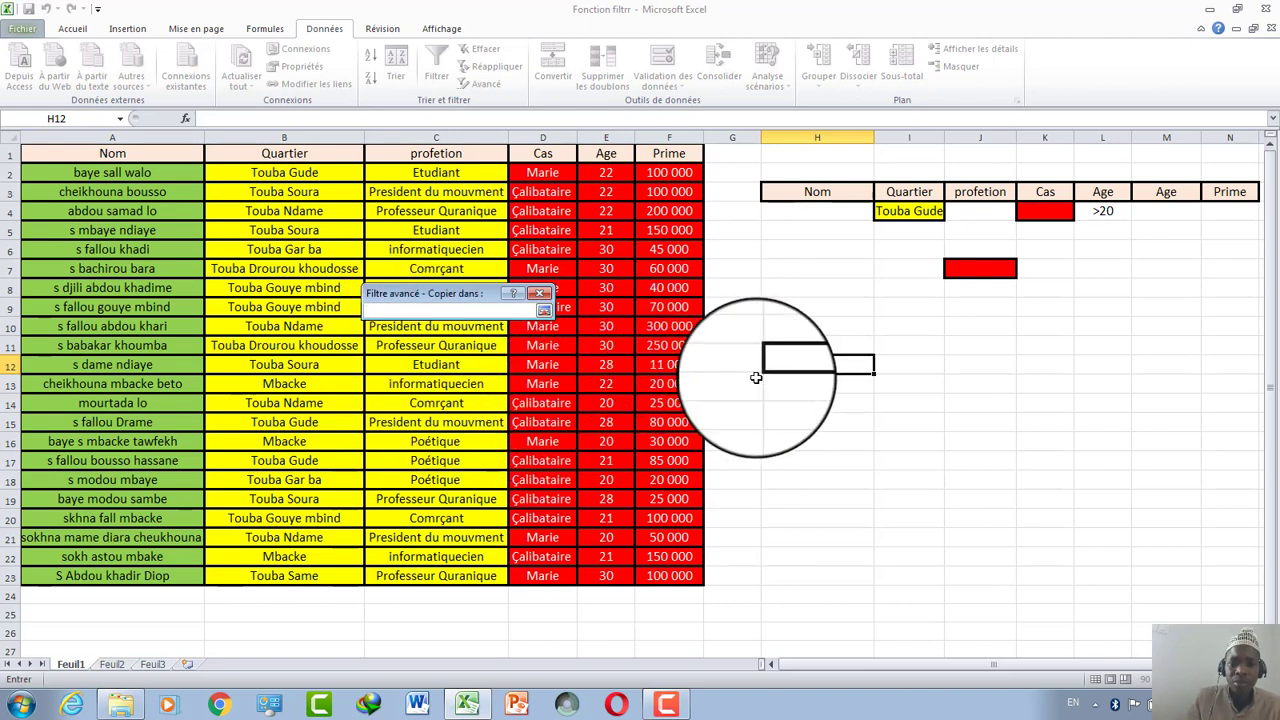
{"action": "left_click", "coordinate": [544, 311]}
{"action": "left_click", "coordinate": [449, 456]}
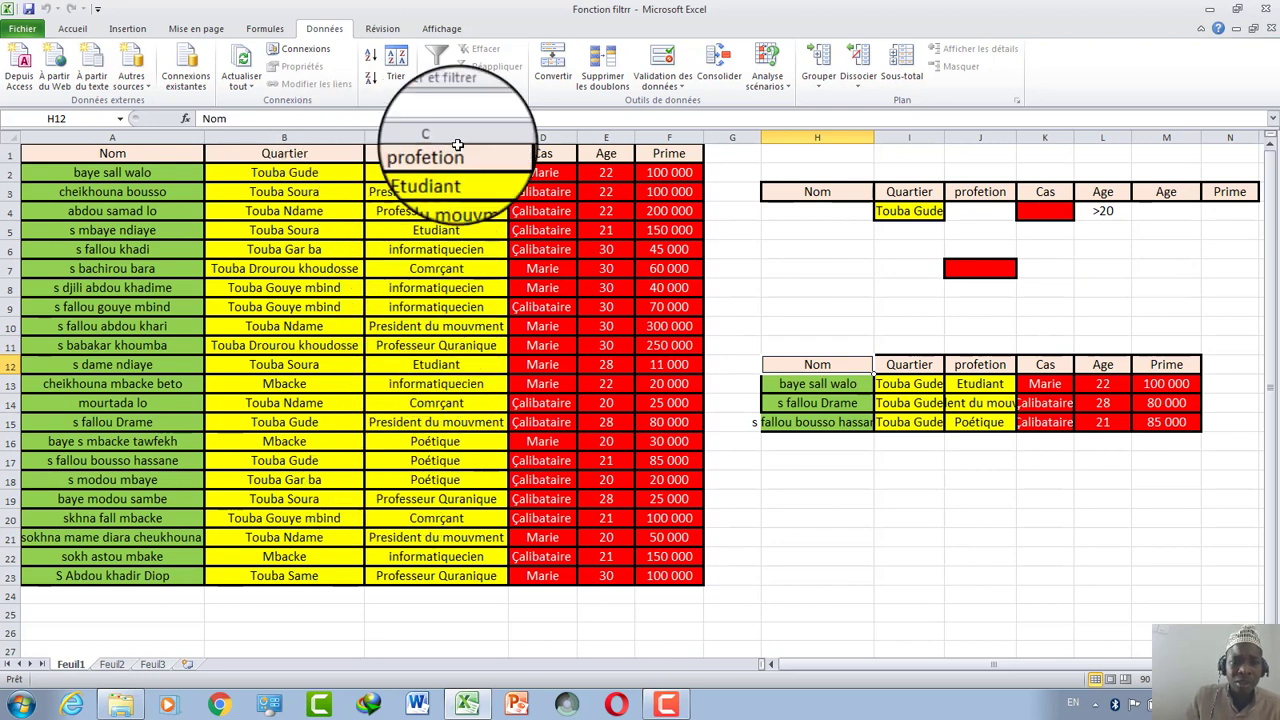
{"action": "left_click", "coordinate": [616, 175]}
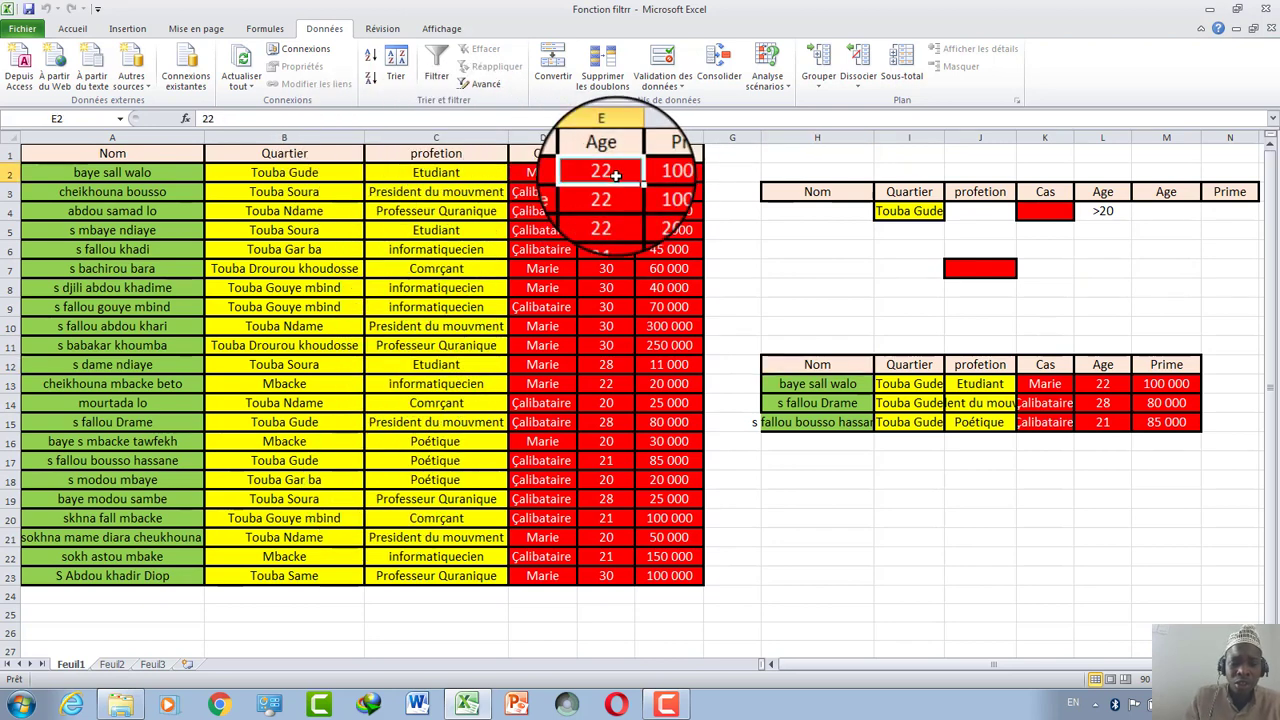
{"action": "type", "text": "18"}
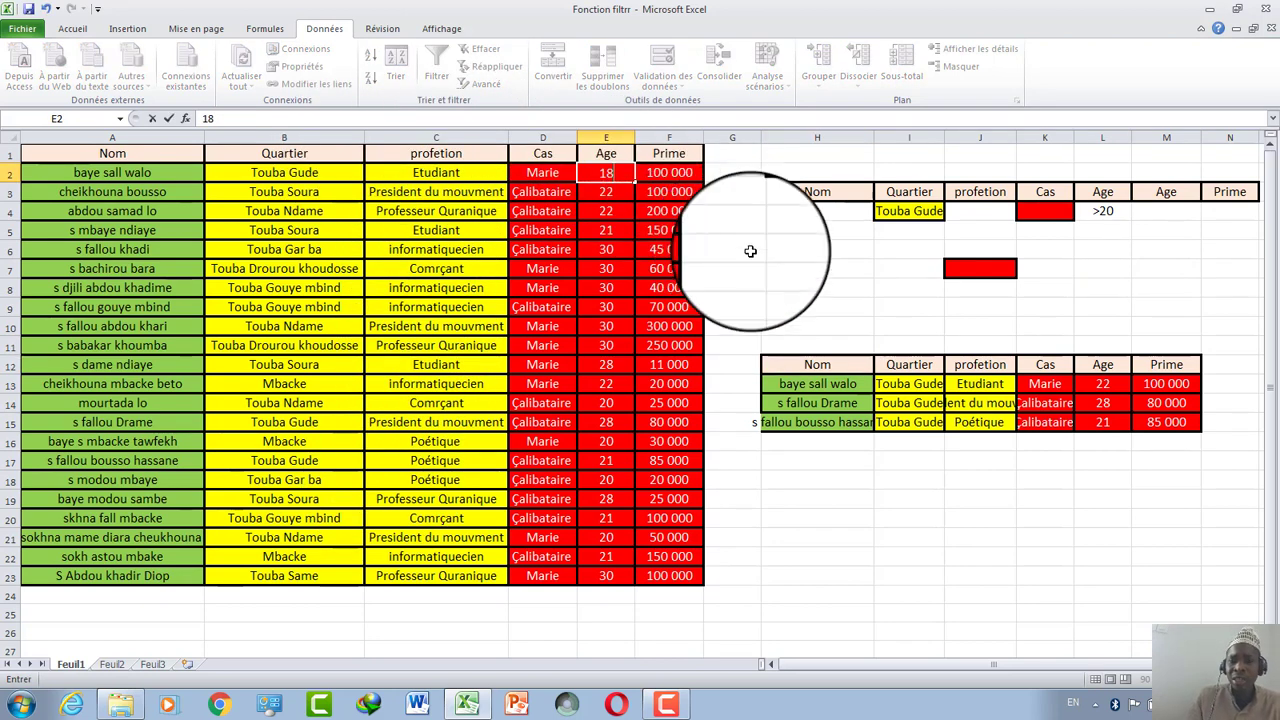
{"action": "left_click", "coordinate": [757, 254]}
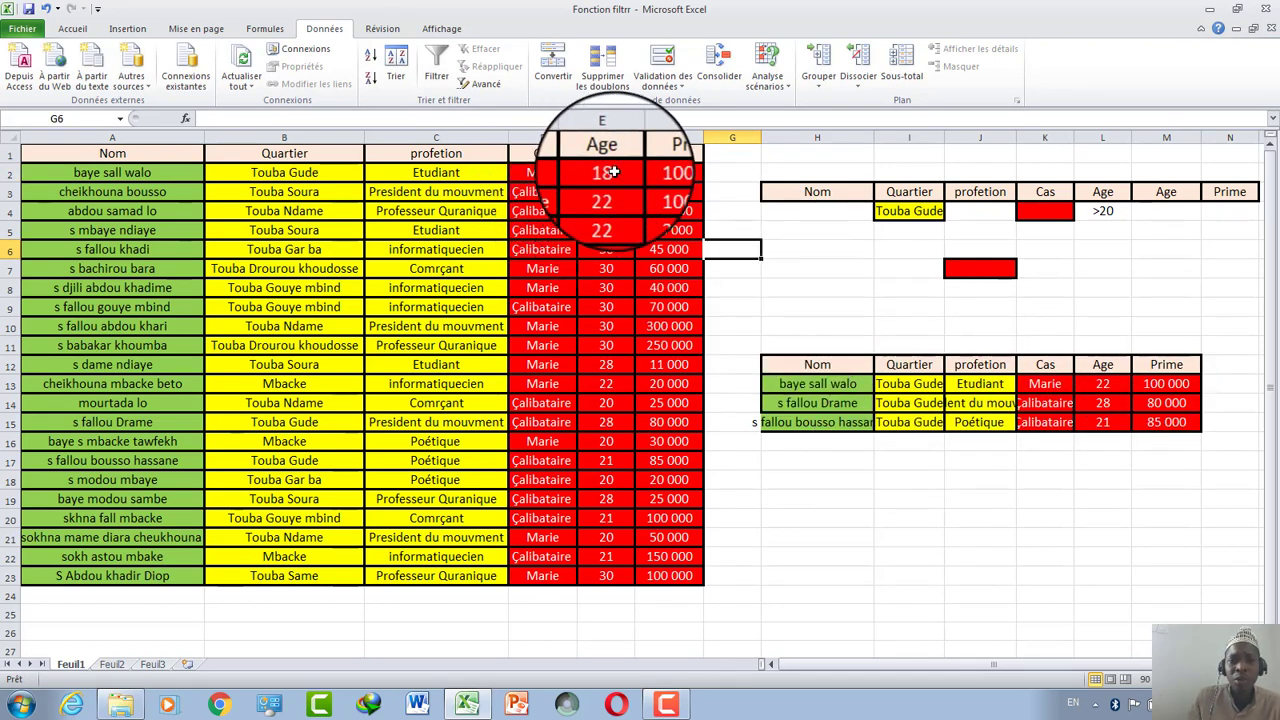
{"action": "type", "text": "22"}
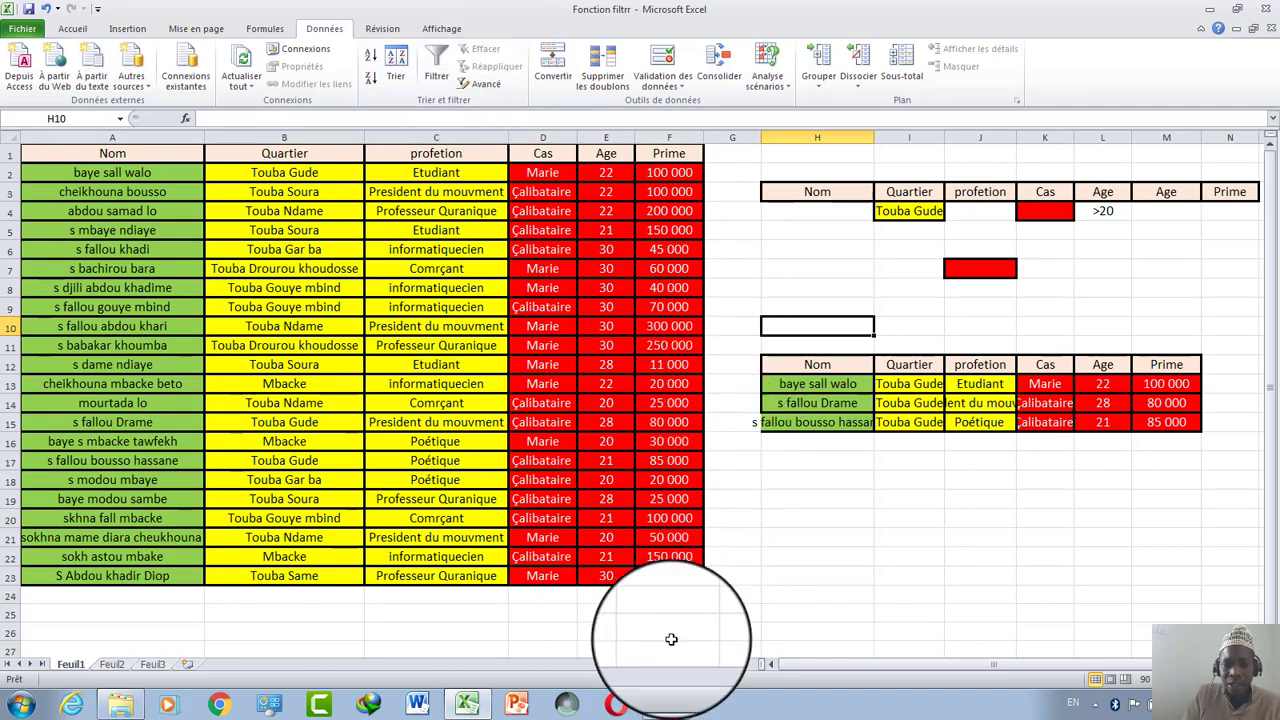
{"action": "left_click", "coordinate": [665, 705]}
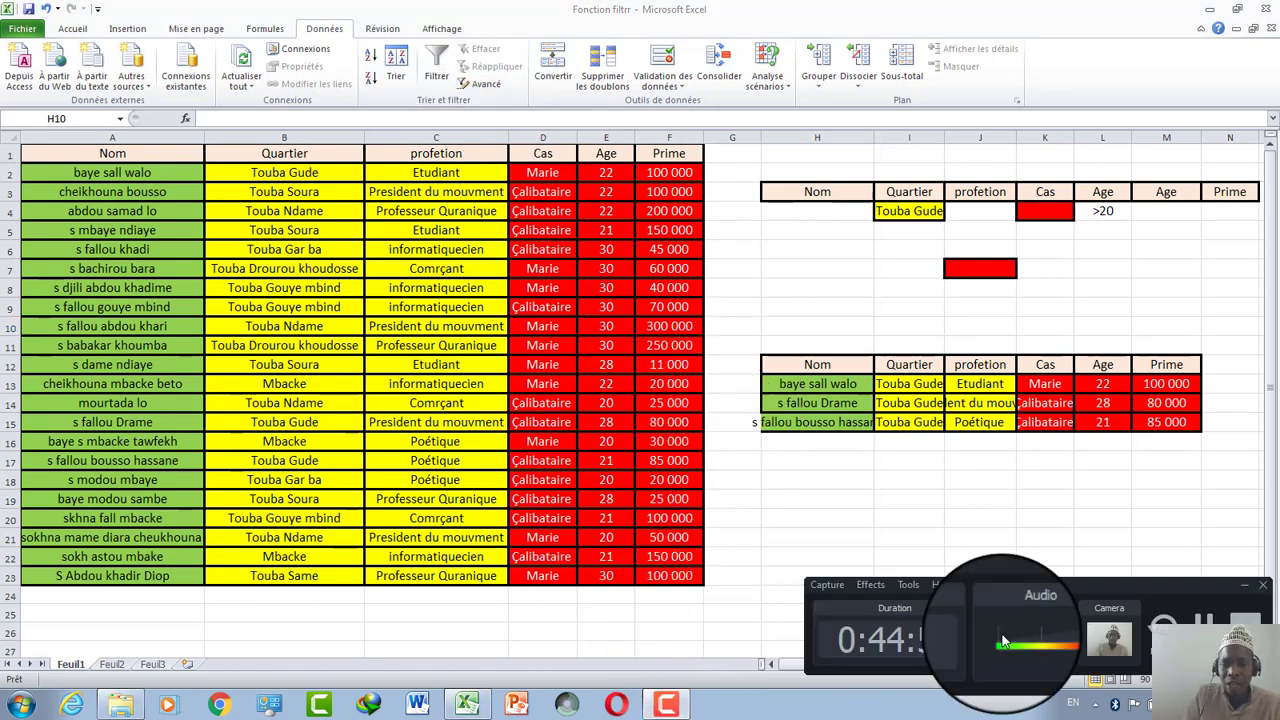
{"action": "left_click", "coordinate": [1259, 585]}
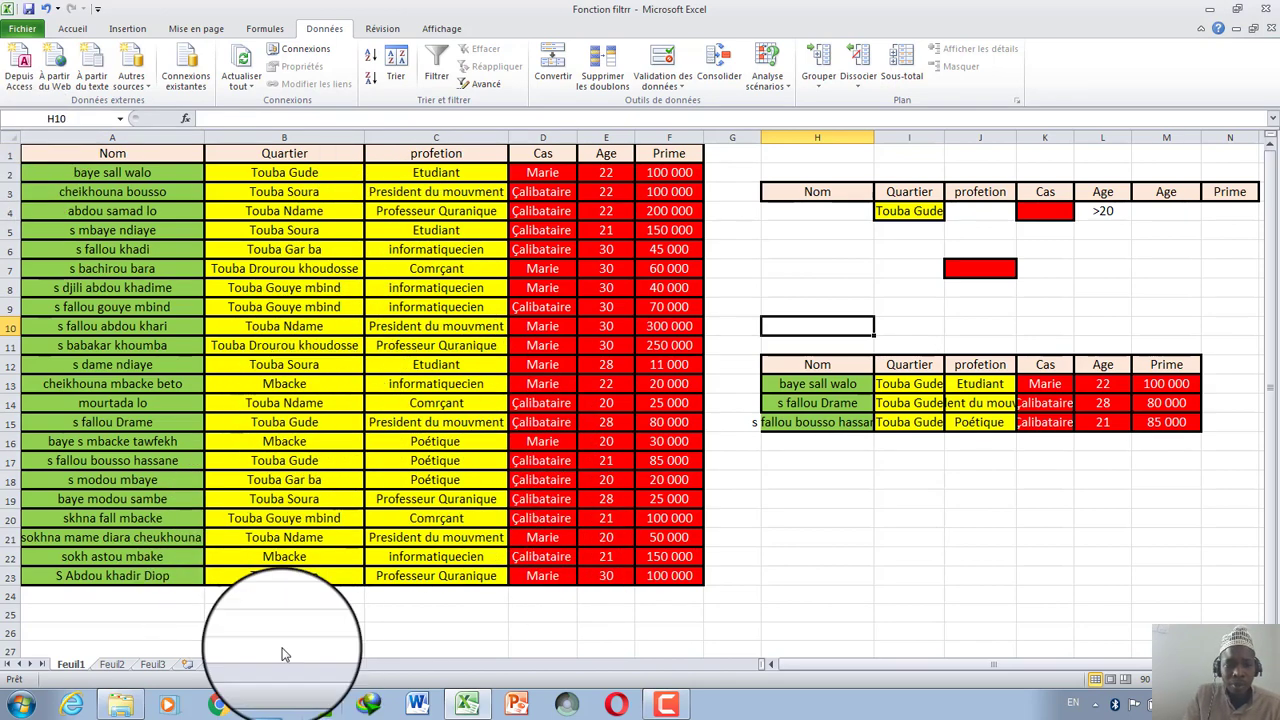
Step: Select row 1, the Nom-to-Prime header row, after scrolling through the sheet
{"action": "scroll", "coordinate": [1240, 605], "scroll_direction": "down", "scroll_amount": 1}
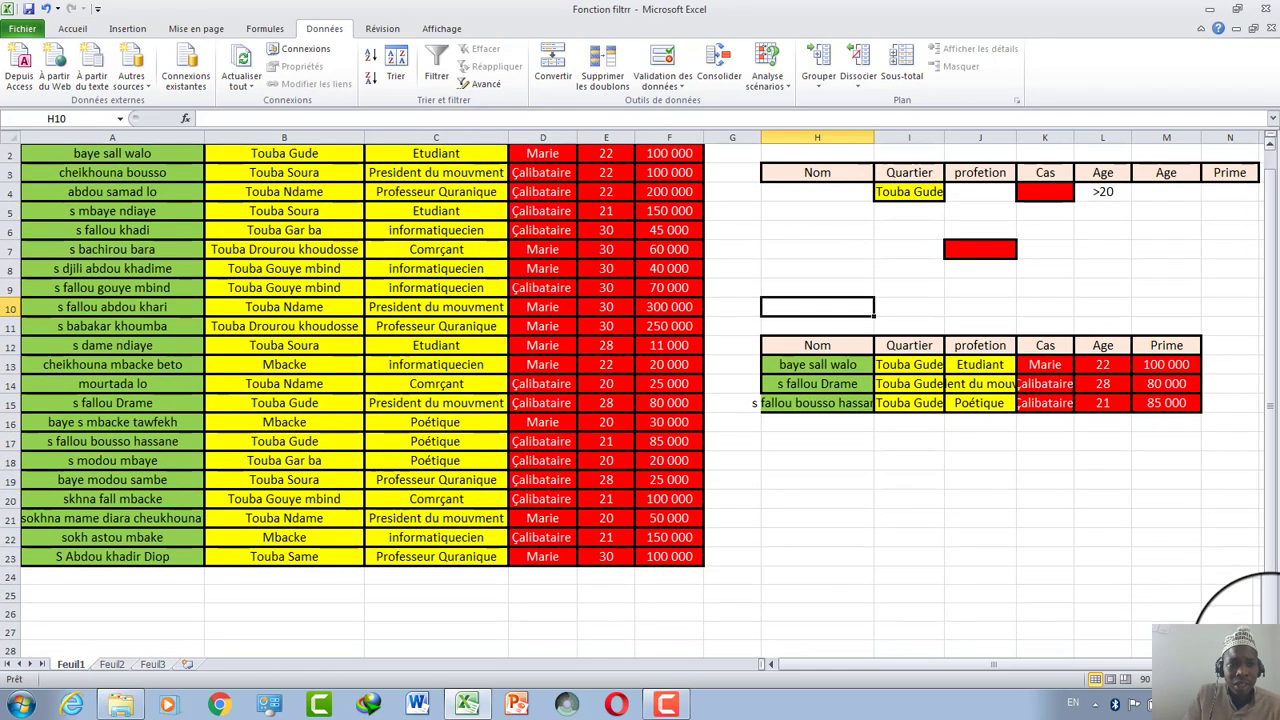
{"action": "scroll", "coordinate": [1240, 605], "scroll_direction": "down", "scroll_amount": 2}
{"action": "scroll", "coordinate": [1240, 605], "scroll_direction": "down", "scroll_amount": 1}
{"action": "scroll", "coordinate": [1240, 605], "scroll_direction": "down", "scroll_amount": 1}
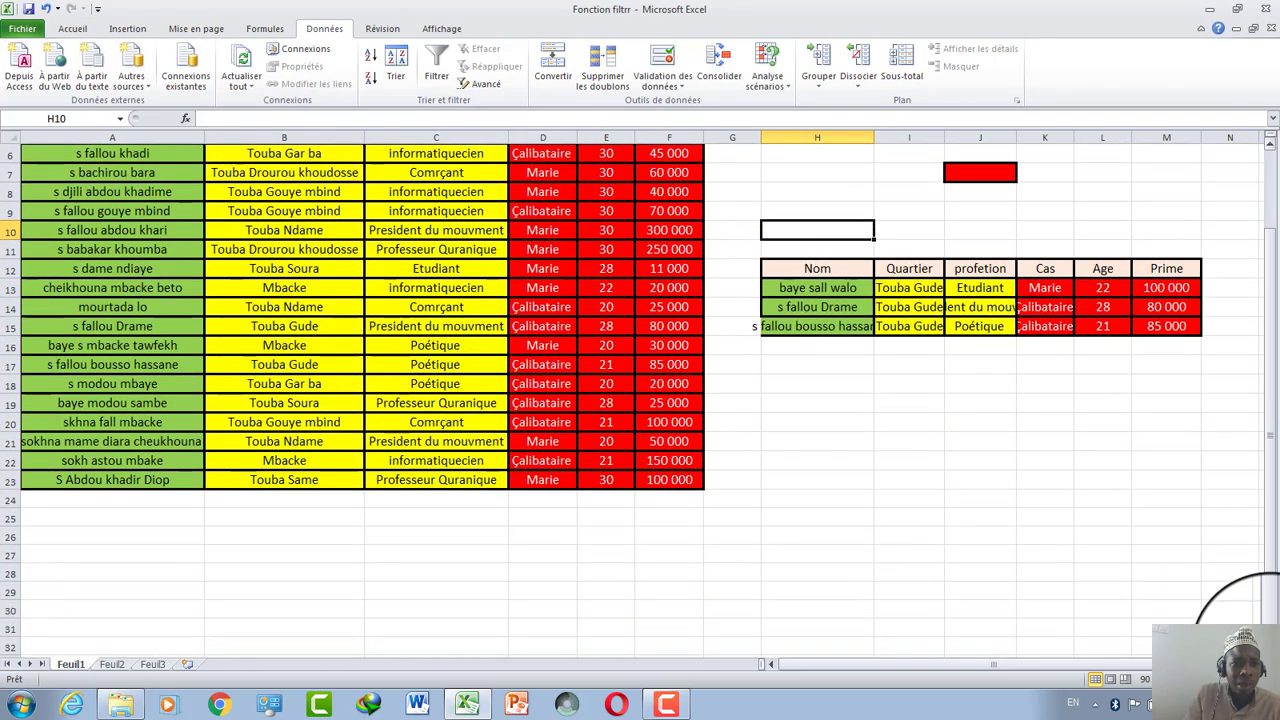
{"action": "scroll", "coordinate": [1240, 605], "scroll_direction": "down", "scroll_amount": 3}
{"action": "scroll", "coordinate": [1240, 605], "scroll_direction": "down", "scroll_amount": 3}
{"action": "scroll", "coordinate": [1240, 605], "scroll_direction": "down", "scroll_amount": 1}
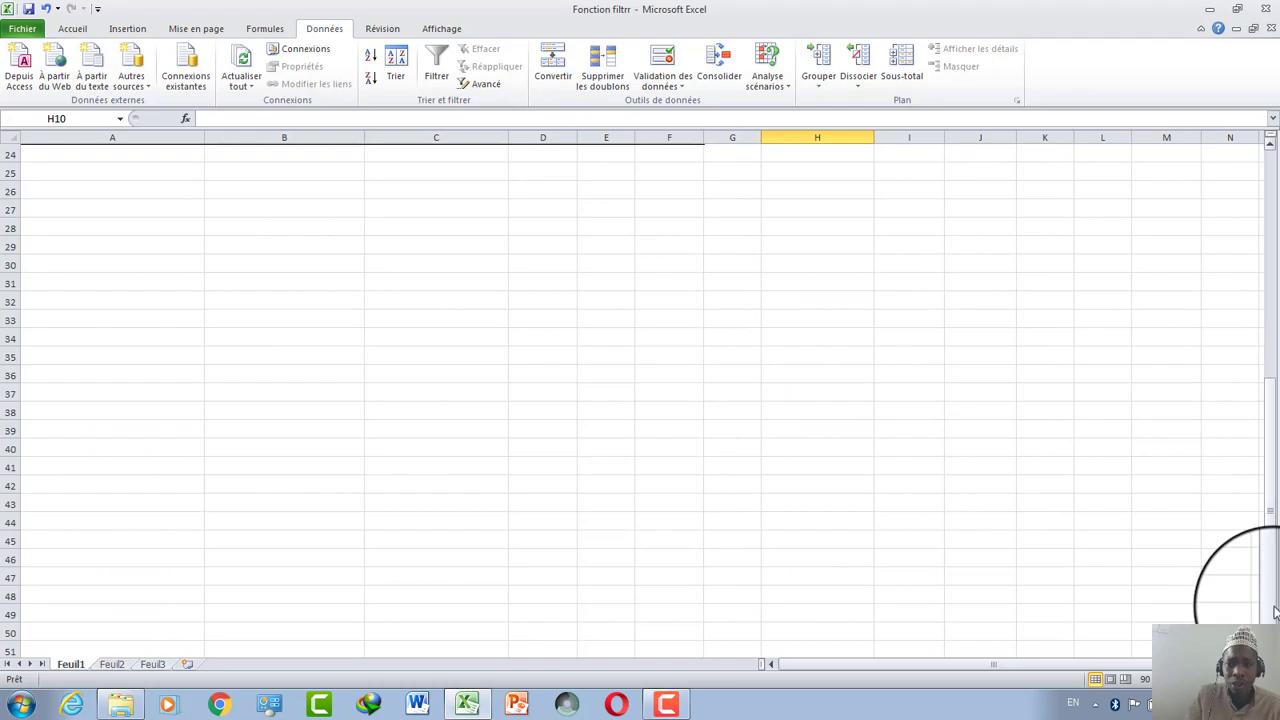
{"action": "scroll", "coordinate": [1275, 612], "scroll_direction": "up", "scroll_amount": 7}
{"action": "scroll", "coordinate": [1275, 612], "scroll_direction": "up", "scroll_amount": 1}
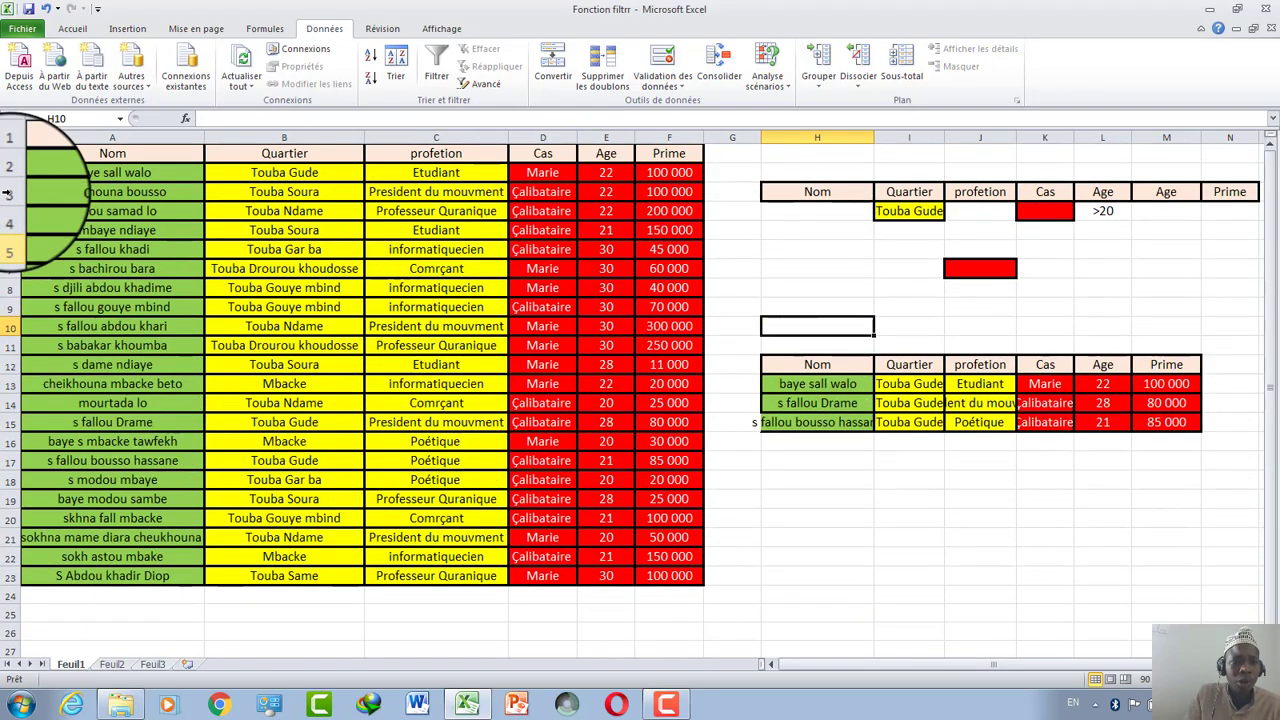
{"action": "left_click", "coordinate": [10, 153]}
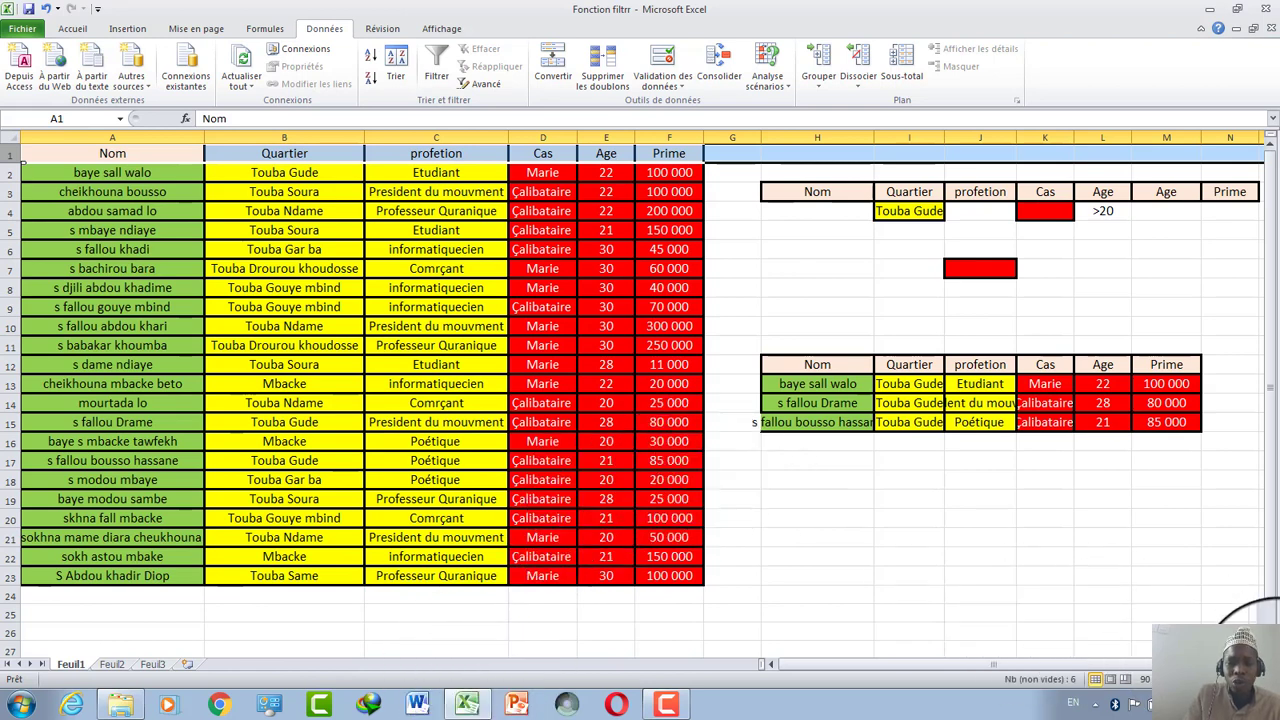
{"action": "left_click", "coordinate": [1270, 610]}
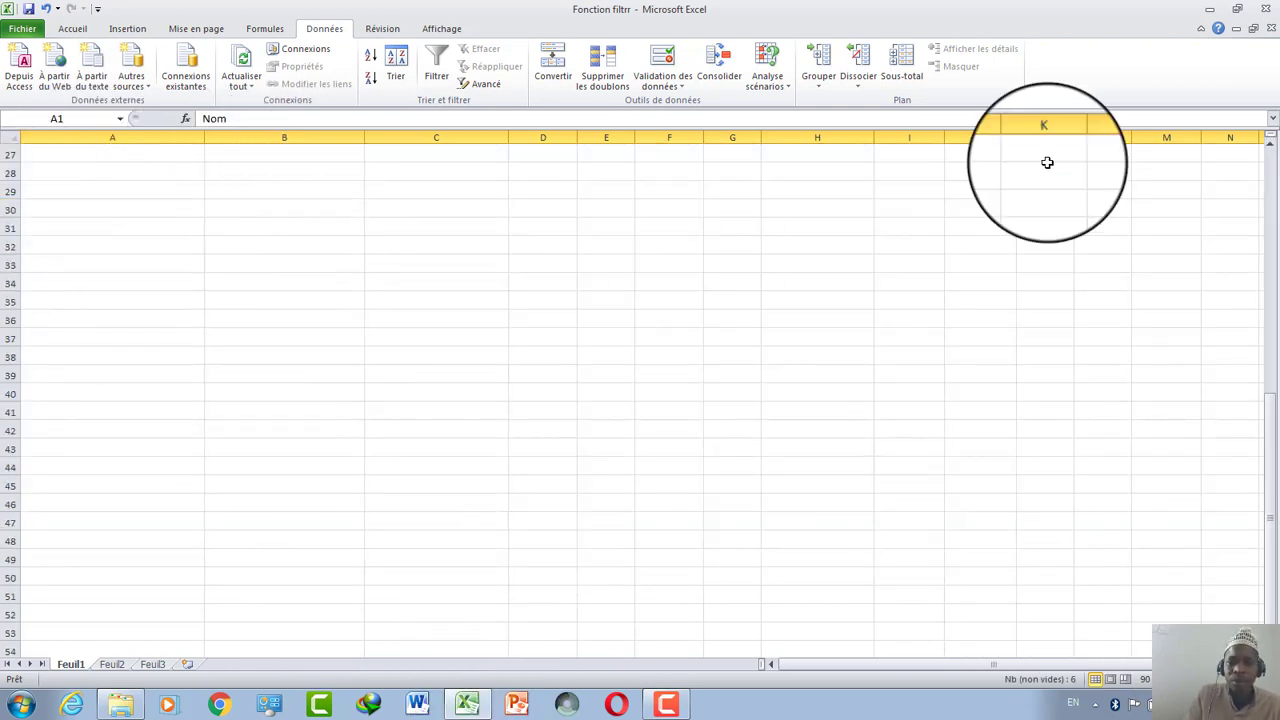
{"action": "left_click", "coordinate": [1270, 165]}
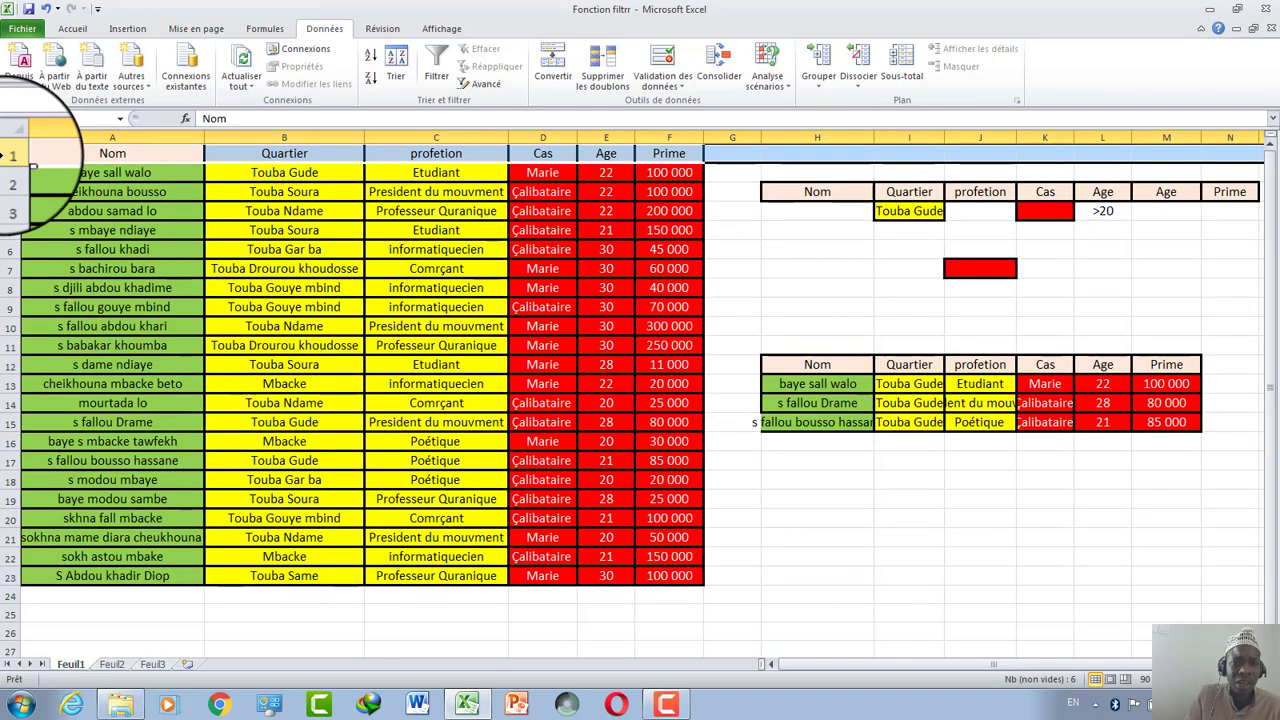
Step: Freeze the top row with Figer la ligne supérieure and scroll down to confirm the header stays
{"action": "left_click", "coordinate": [430, 31]}
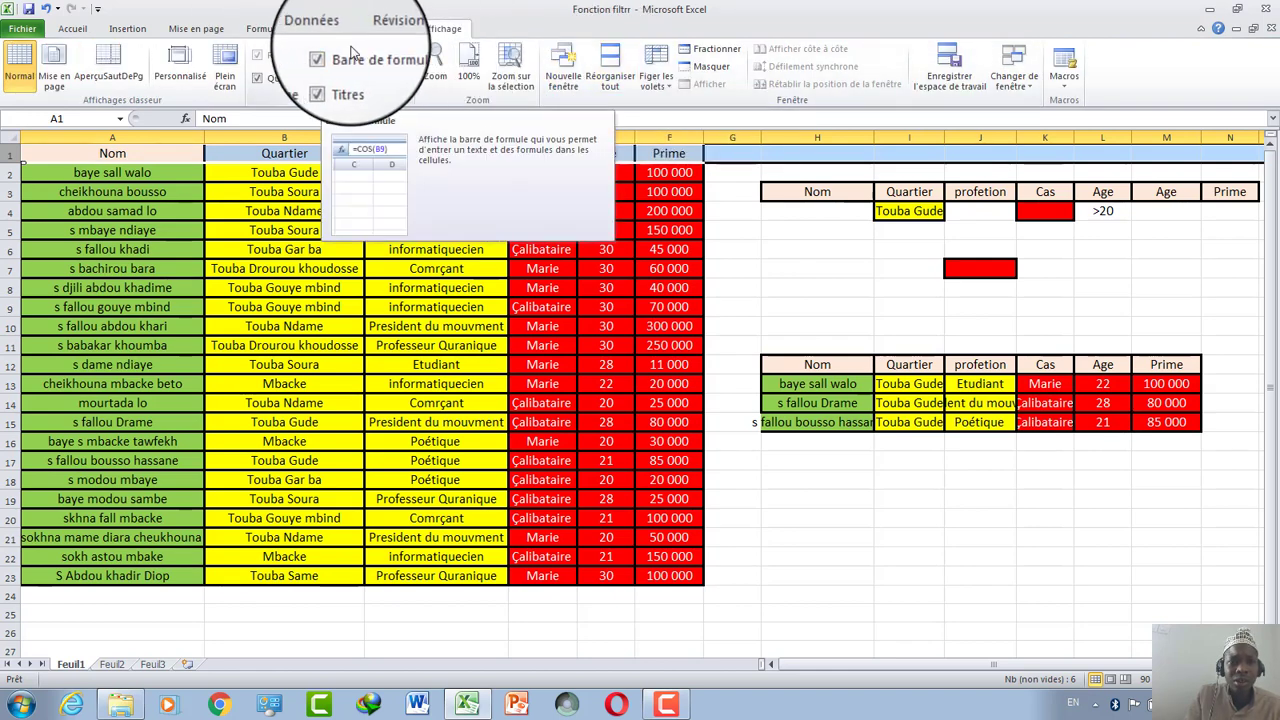
{"action": "left_click", "coordinate": [672, 90]}
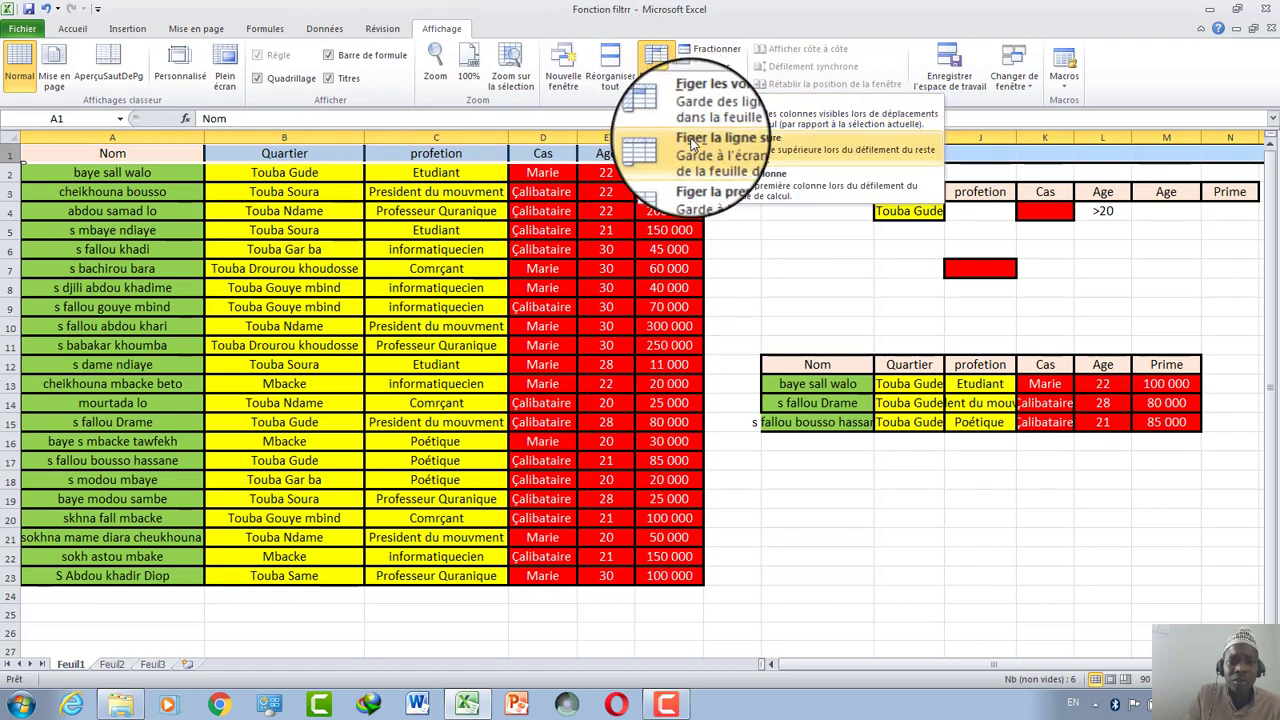
{"action": "left_click", "coordinate": [692, 147]}
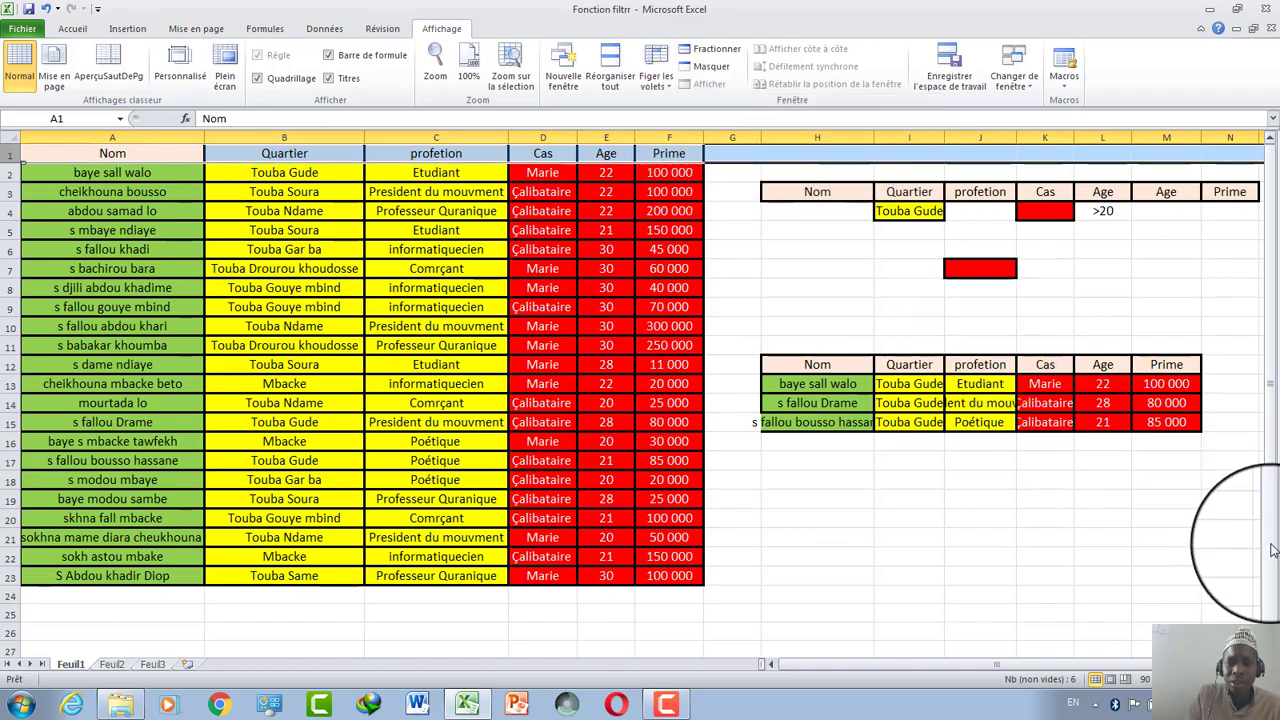
{"action": "scroll", "coordinate": [1272, 550], "scroll_direction": "down", "scroll_amount": 1}
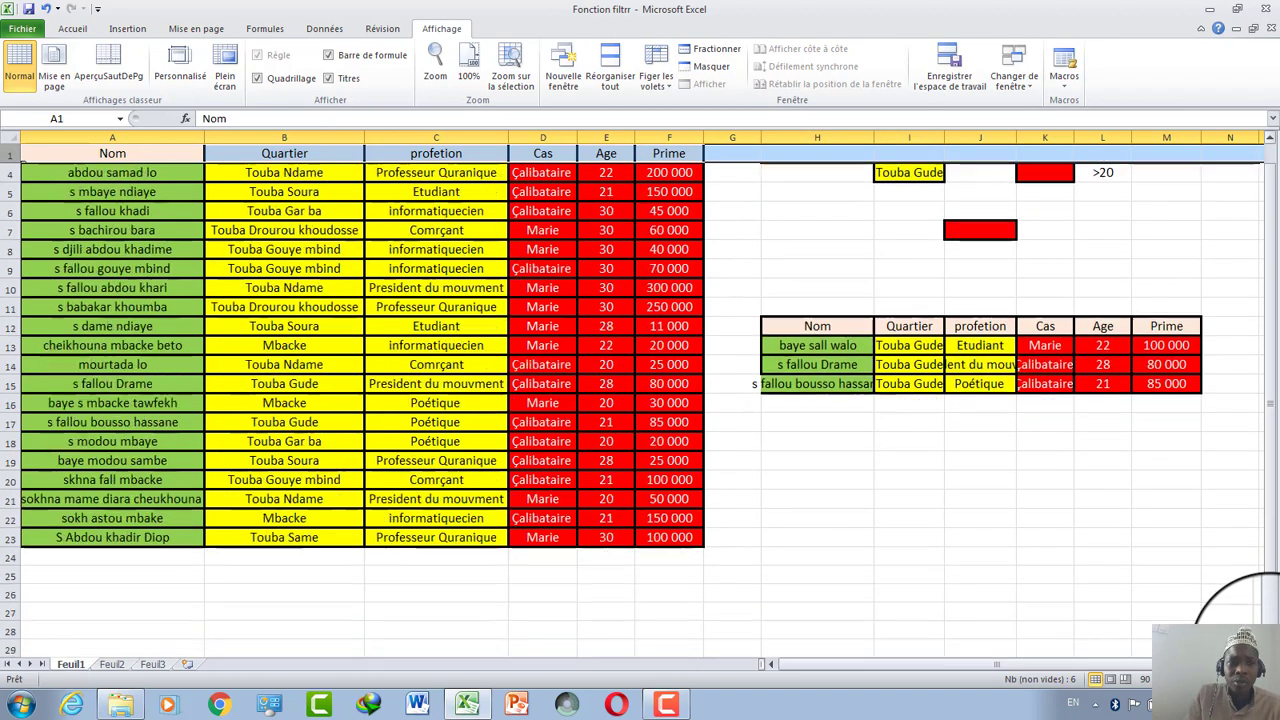
{"action": "scroll", "coordinate": [638, 400], "scroll_direction": "down", "scroll_amount": 1}
{"action": "scroll", "coordinate": [638, 400], "scroll_direction": "down", "scroll_amount": 1}
{"action": "scroll", "coordinate": [638, 400], "scroll_direction": "down", "scroll_amount": 1}
{"action": "scroll", "coordinate": [638, 400], "scroll_direction": "down", "scroll_amount": 1}
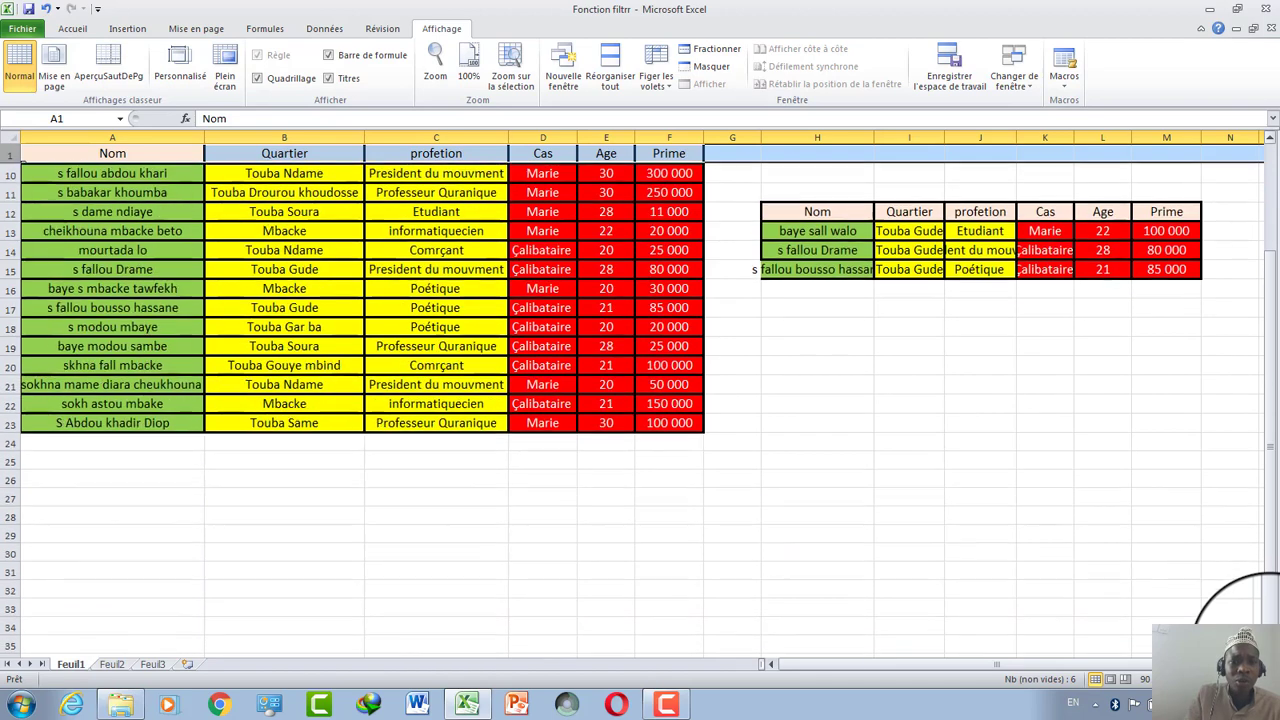
{"action": "scroll", "coordinate": [638, 400], "scroll_direction": "down", "scroll_amount": 1}
{"action": "scroll", "coordinate": [638, 400], "scroll_direction": "down", "scroll_amount": 1}
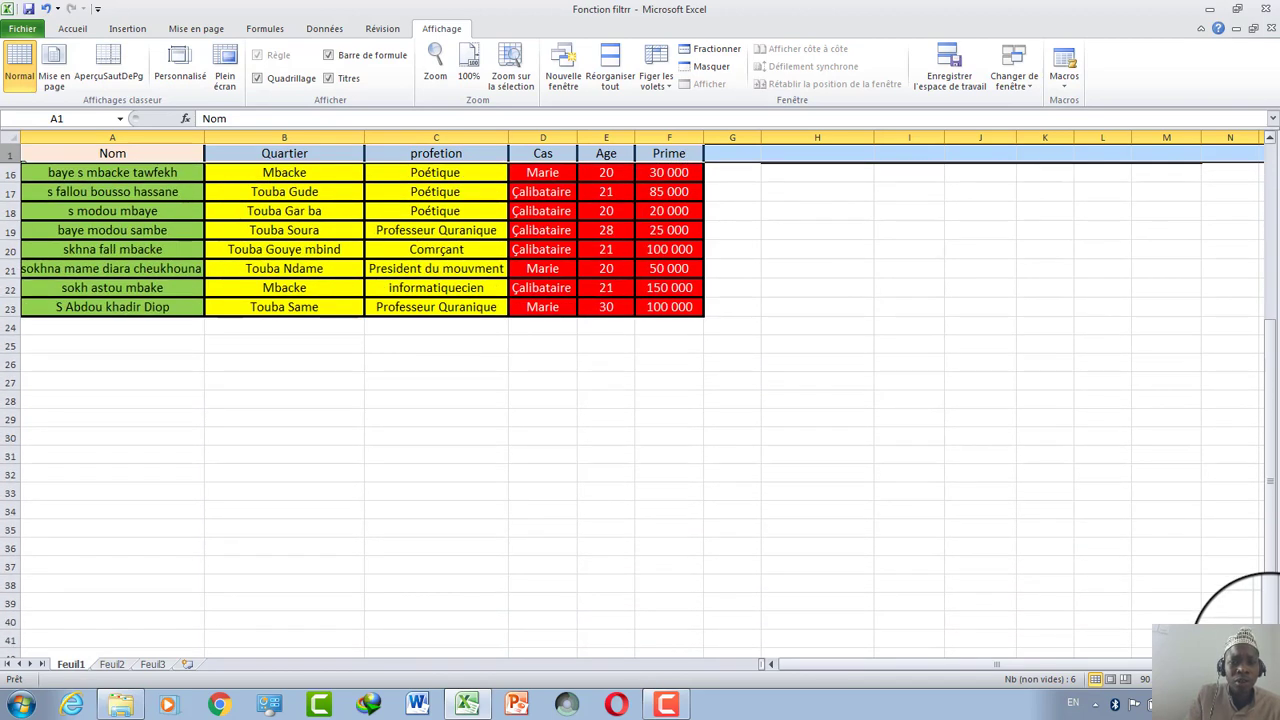
{"action": "scroll", "coordinate": [638, 400], "scroll_direction": "down", "scroll_amount": 1}
{"action": "scroll", "coordinate": [638, 400], "scroll_direction": "down", "scroll_amount": 3}
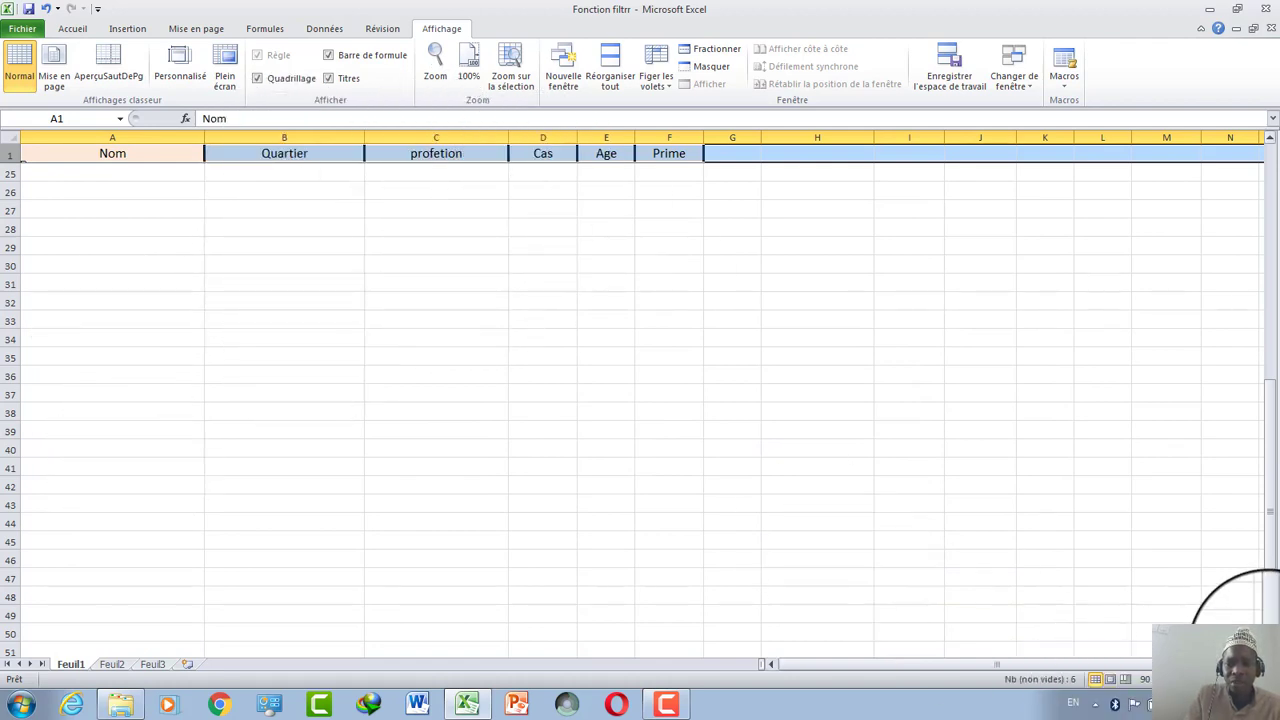
{"action": "scroll", "coordinate": [640, 410], "scroll_direction": "down", "scroll_amount": 1}
{"action": "scroll", "coordinate": [1245, 620], "scroll_direction": "down", "scroll_amount": 3}
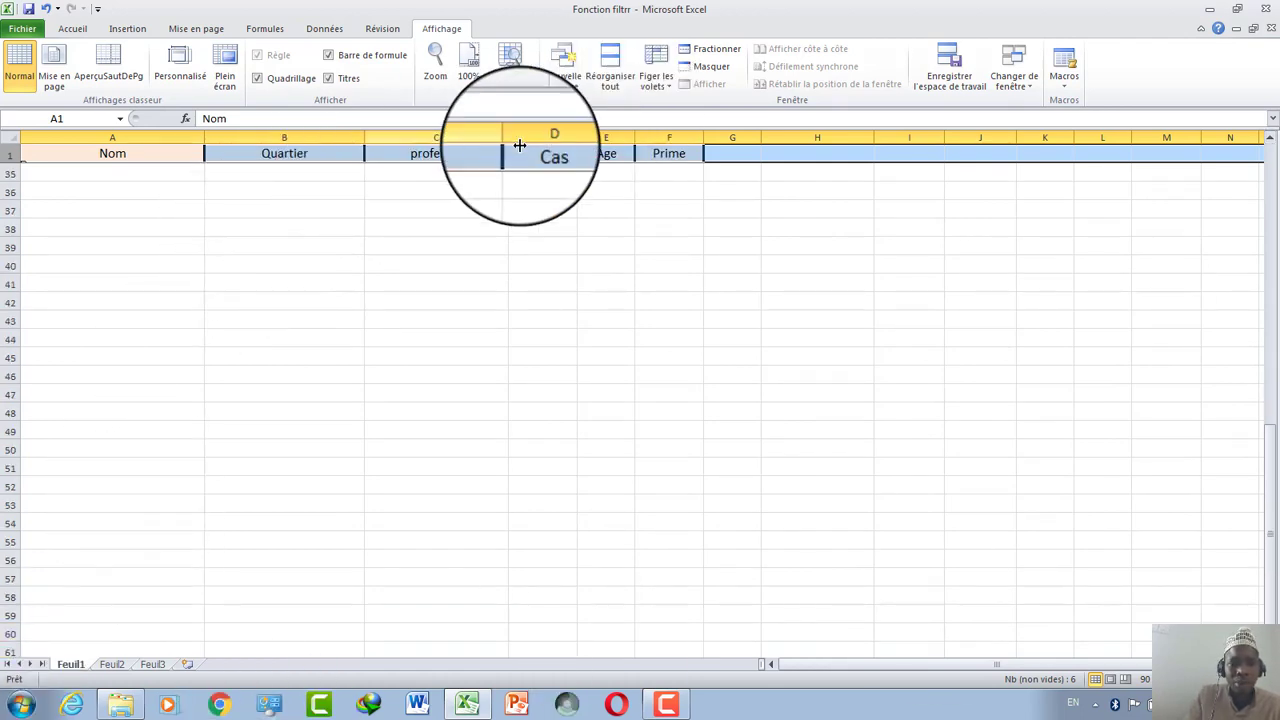
{"action": "left_click_drag", "start_coordinate": [1275, 180], "coordinate": [1270, 135]}
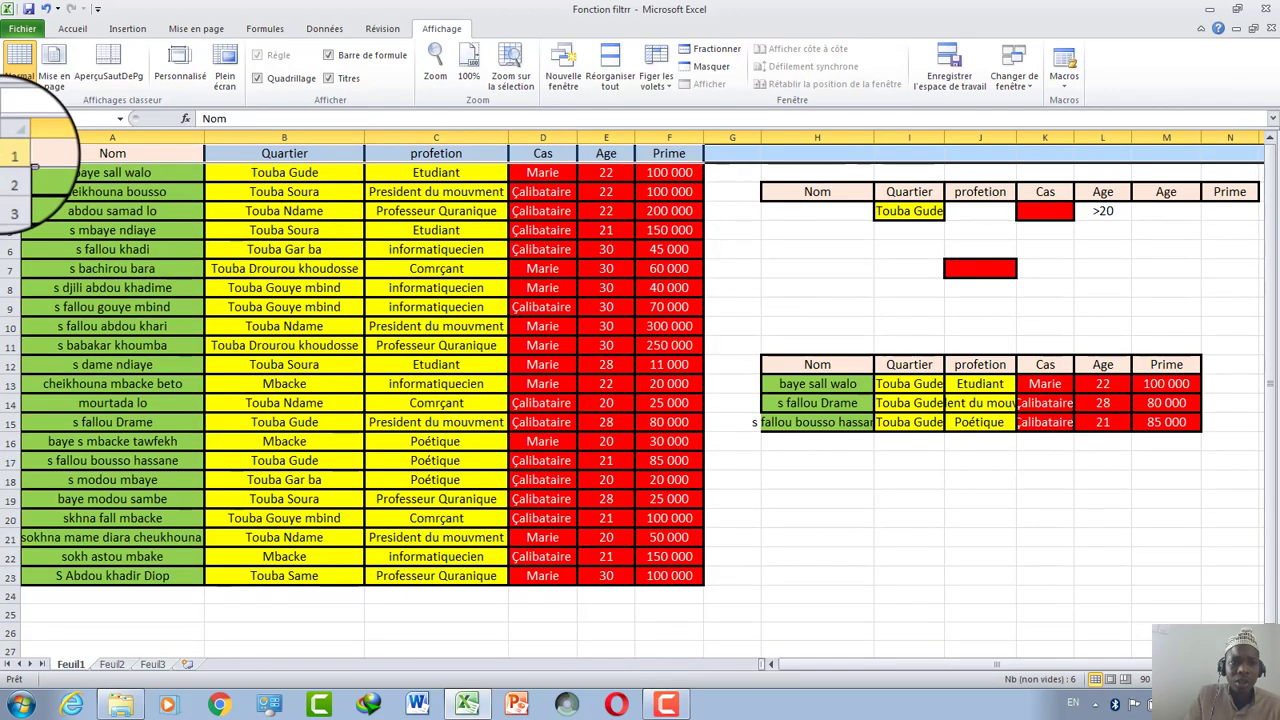
Step: Choose Libérer les volets, then scroll to confirm header row 1 (Nom to Prime) moves with the data
{"action": "left_click", "coordinate": [656, 76]}
{"action": "left_click", "coordinate": [656, 76]}
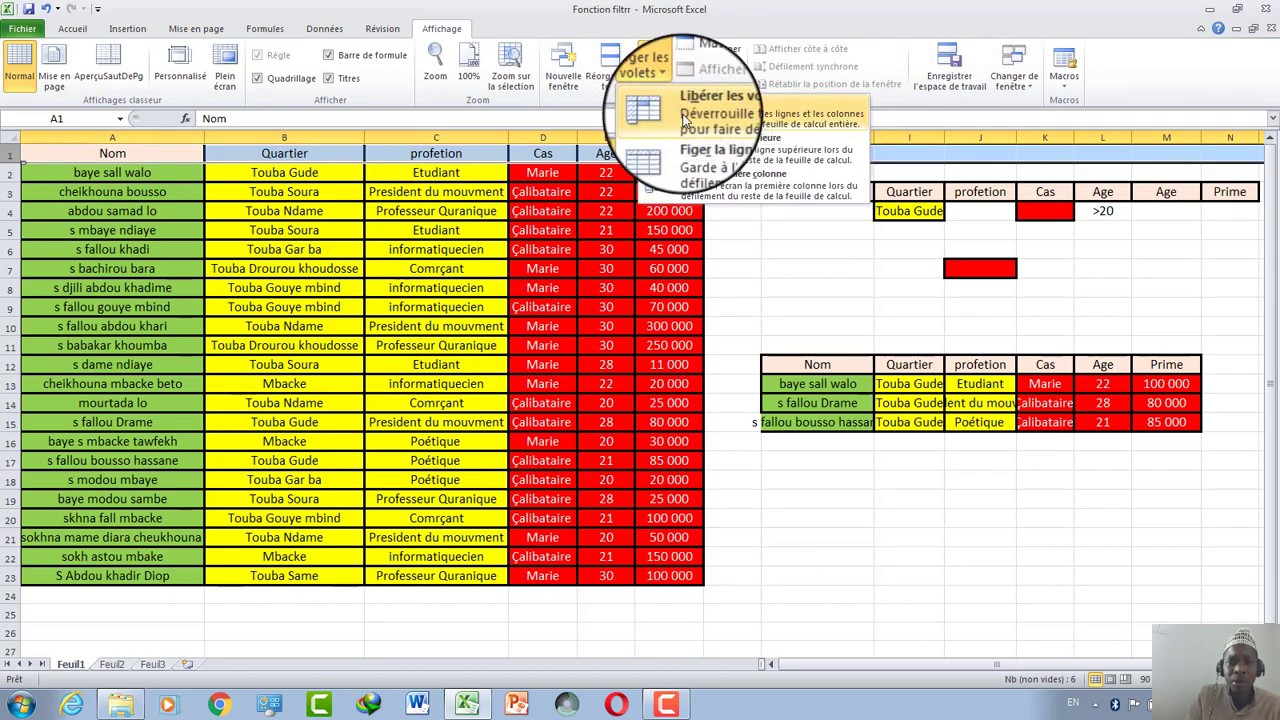
{"action": "left_click", "coordinate": [685, 118]}
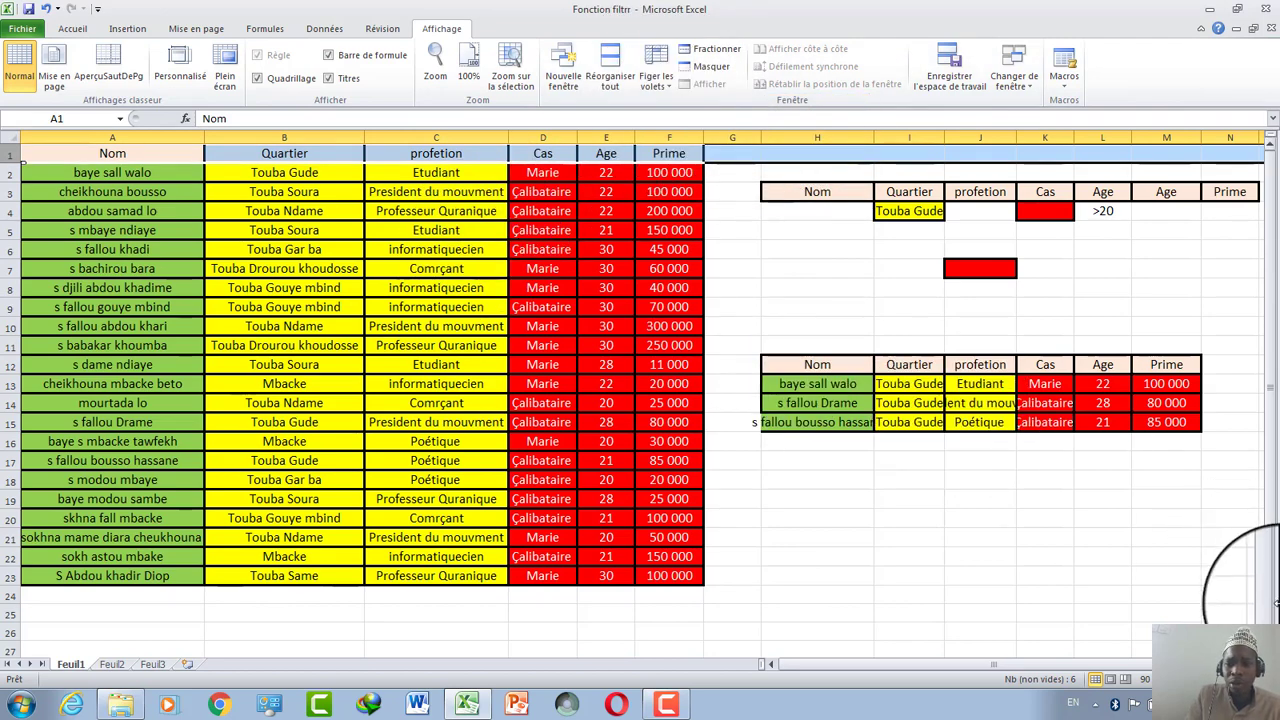
{"action": "scroll", "coordinate": [640, 400], "scroll_direction": "down", "scroll_amount": 1}
{"action": "scroll", "coordinate": [640, 400], "scroll_direction": "down", "scroll_amount": 1}
{"action": "scroll", "coordinate": [640, 400], "scroll_direction": "down", "scroll_amount": 1}
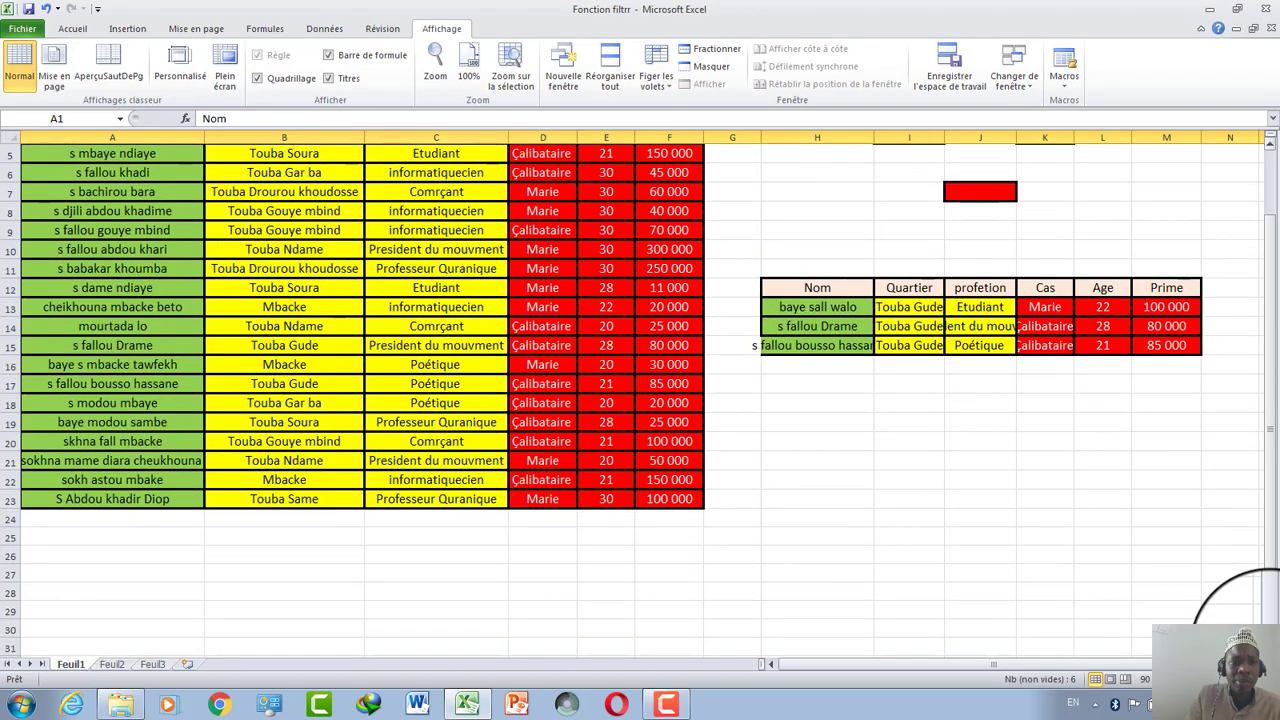
{"action": "scroll", "coordinate": [640, 400], "scroll_direction": "down", "scroll_amount": 1}
{"action": "scroll", "coordinate": [640, 400], "scroll_direction": "down", "scroll_amount": 1}
{"action": "scroll", "coordinate": [640, 400], "scroll_direction": "down", "scroll_amount": 1}
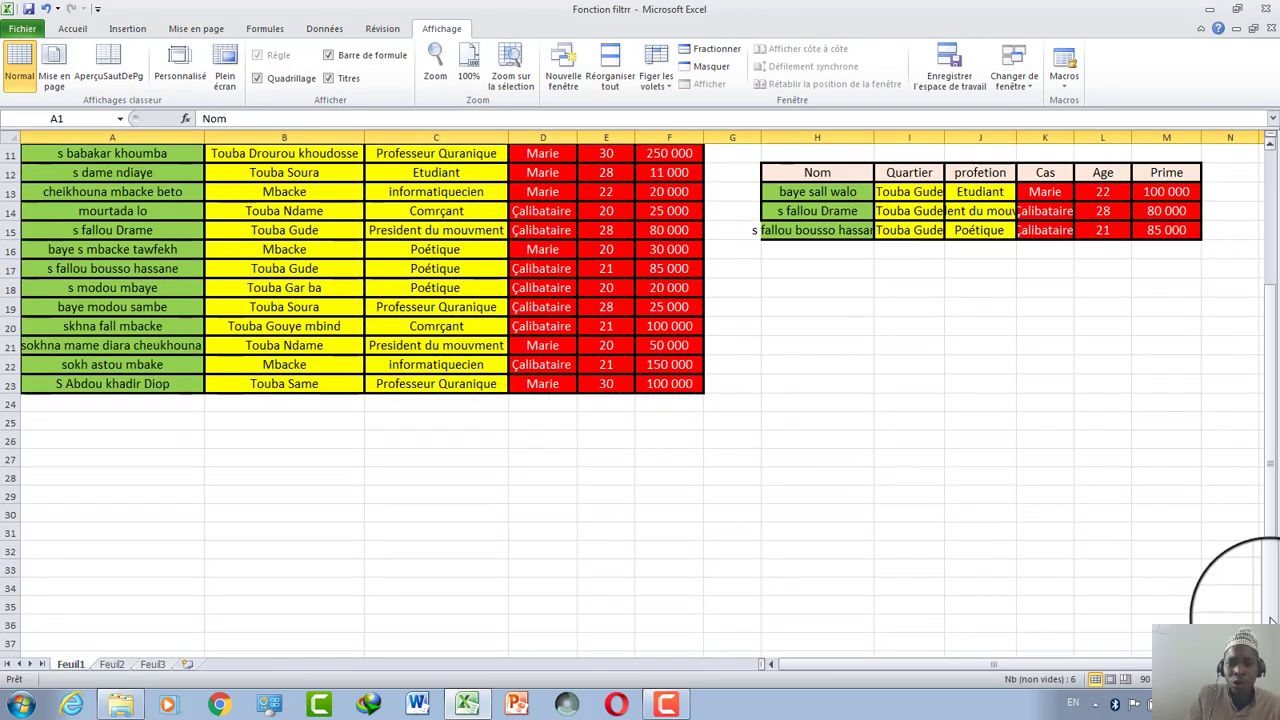
{"action": "scroll", "coordinate": [1272, 392], "scroll_direction": "up", "scroll_amount": 4}
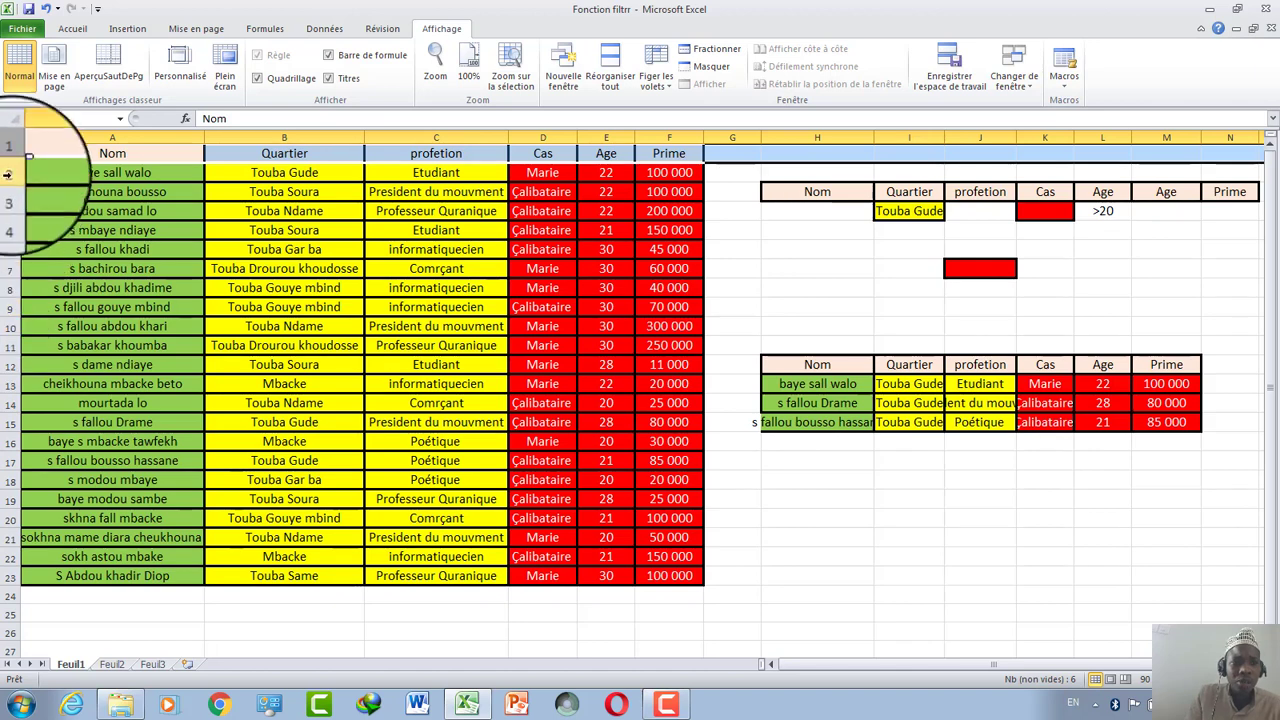
Step: Freeze the panes at row 2 so the header row stays fixed, then scroll to test it
{"action": "left_click", "coordinate": [10, 172]}
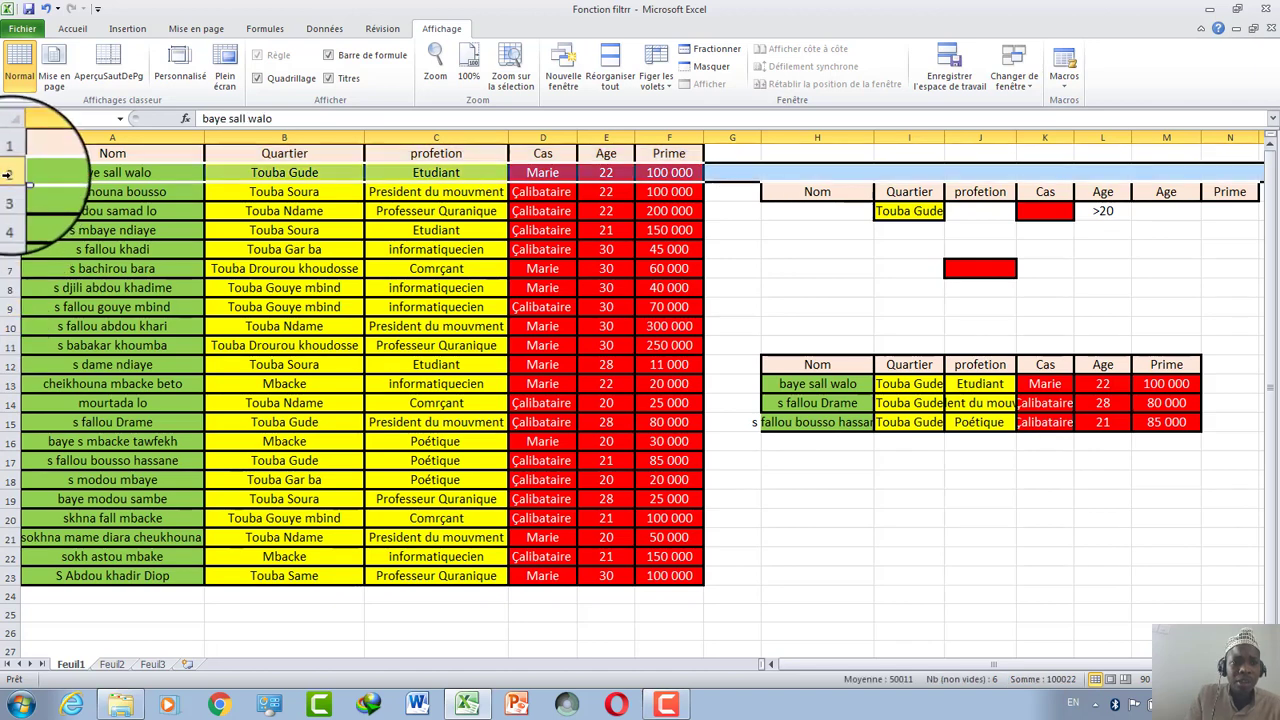
{"action": "left_click", "coordinate": [658, 78]}
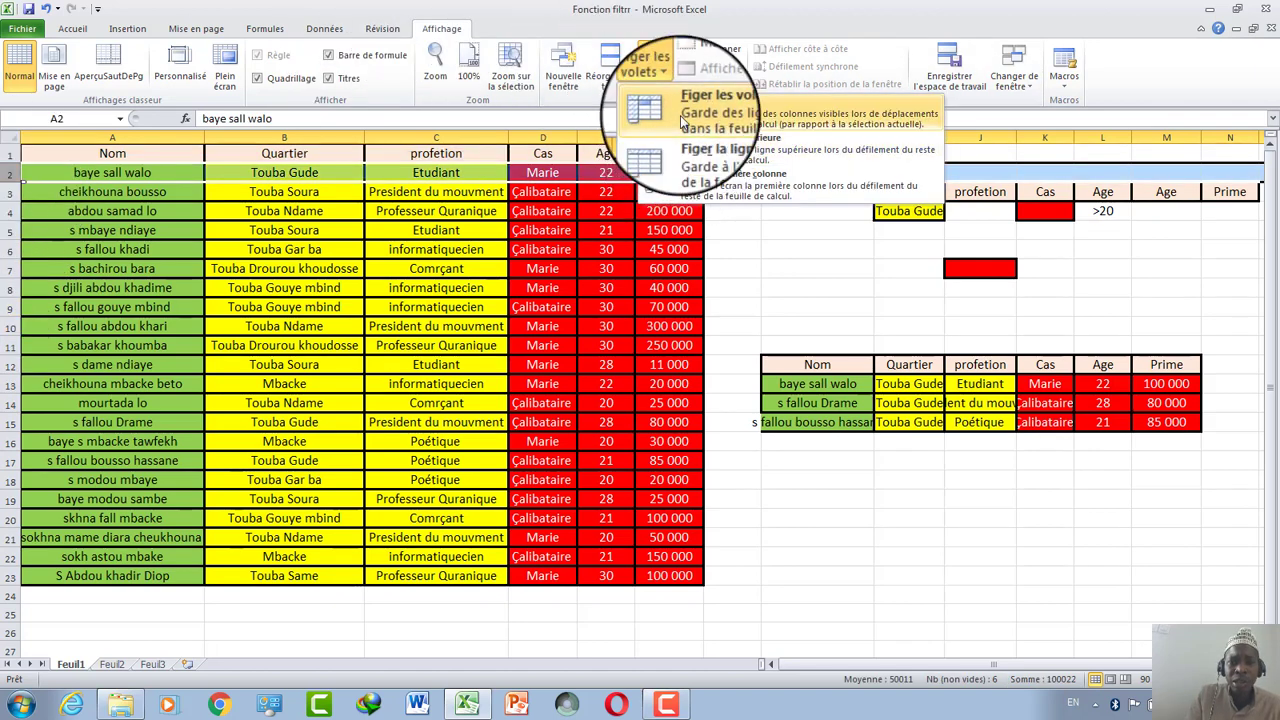
{"action": "left_click", "coordinate": [680, 145]}
{"action": "scroll", "coordinate": [640, 400], "scroll_direction": "down", "scroll_amount": 1}
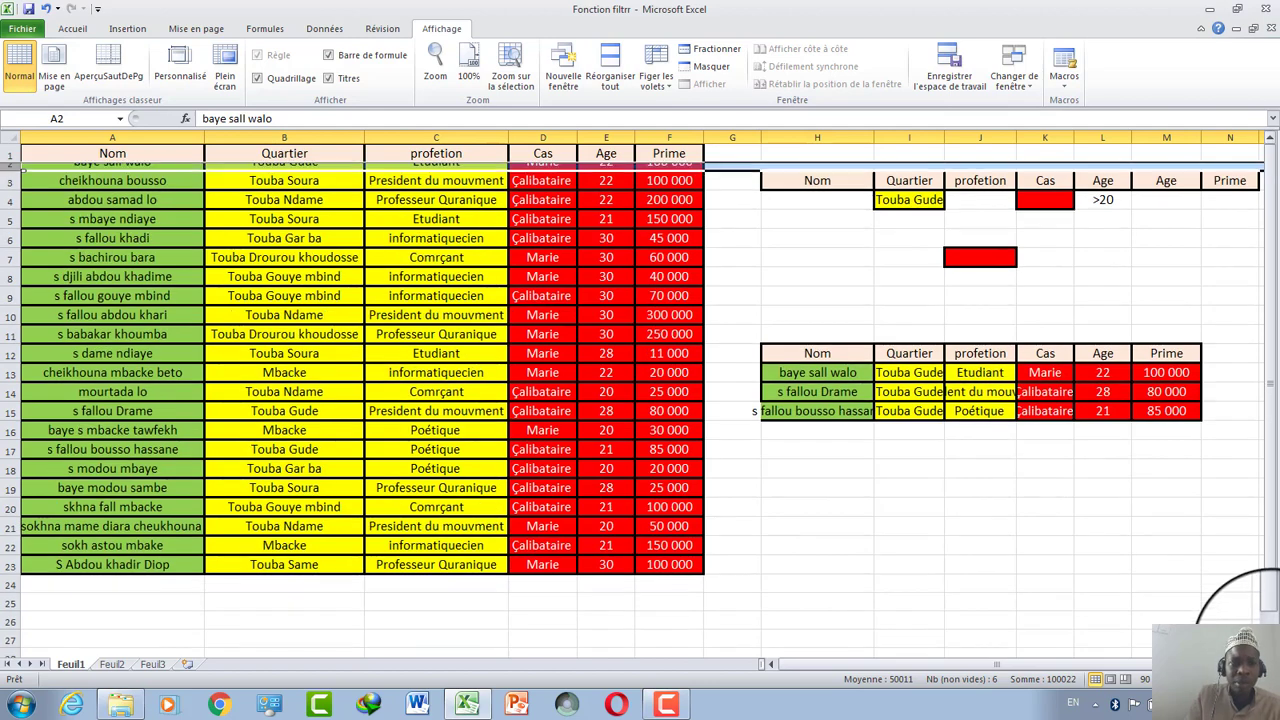
{"action": "scroll", "coordinate": [640, 400], "scroll_direction": "down", "scroll_amount": 1}
{"action": "scroll", "coordinate": [640, 400], "scroll_direction": "down", "scroll_amount": 1}
{"action": "scroll", "coordinate": [640, 400], "scroll_direction": "down", "scroll_amount": 1}
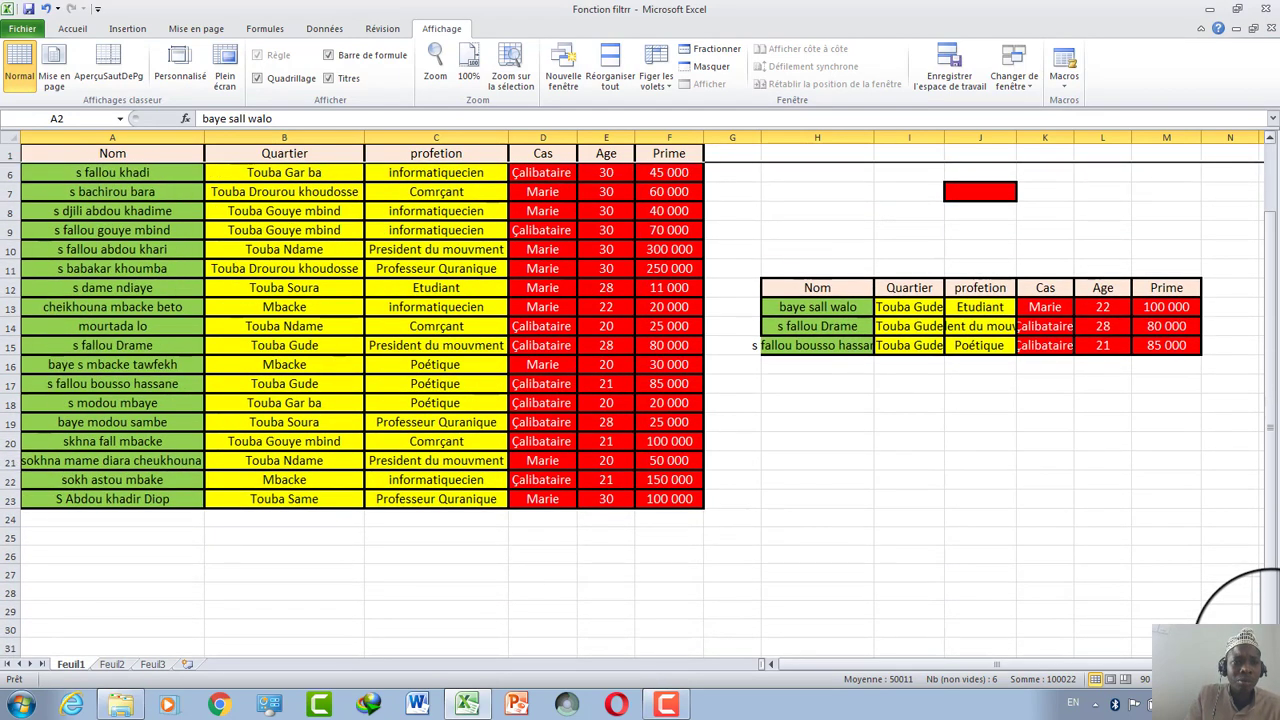
{"action": "scroll", "coordinate": [640, 400], "scroll_direction": "down", "scroll_amount": 3}
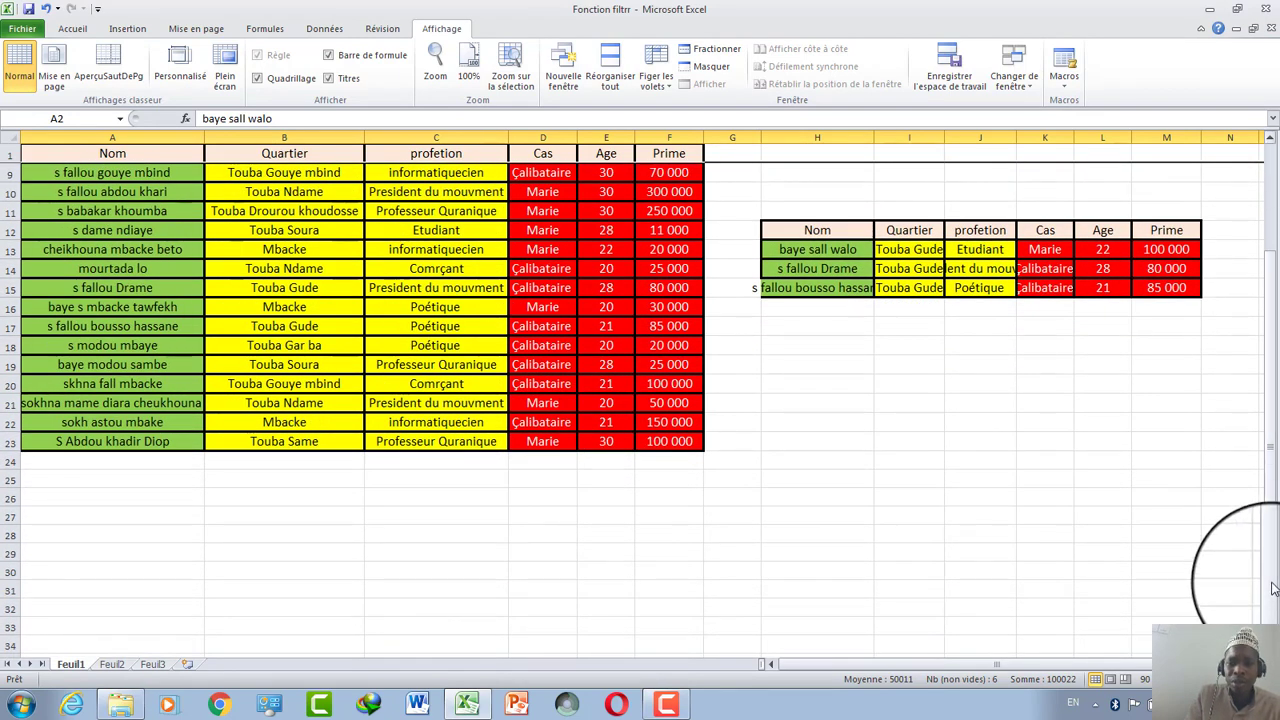
{"action": "left_click_drag", "start_coordinate": [1269, 200], "coordinate": [1269, 150]}
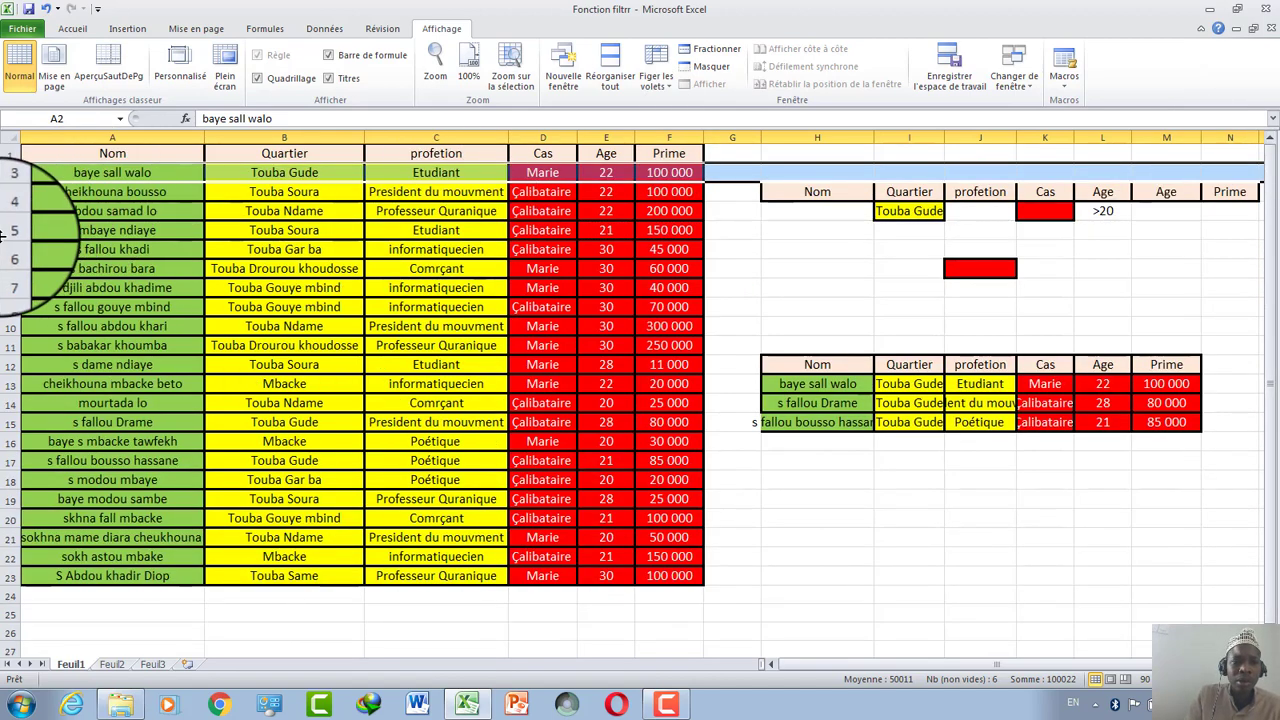
Step: Unfreeze the header row with Libérer les volets and scroll to confirm it moves again
{"action": "left_click", "coordinate": [652, 63]}
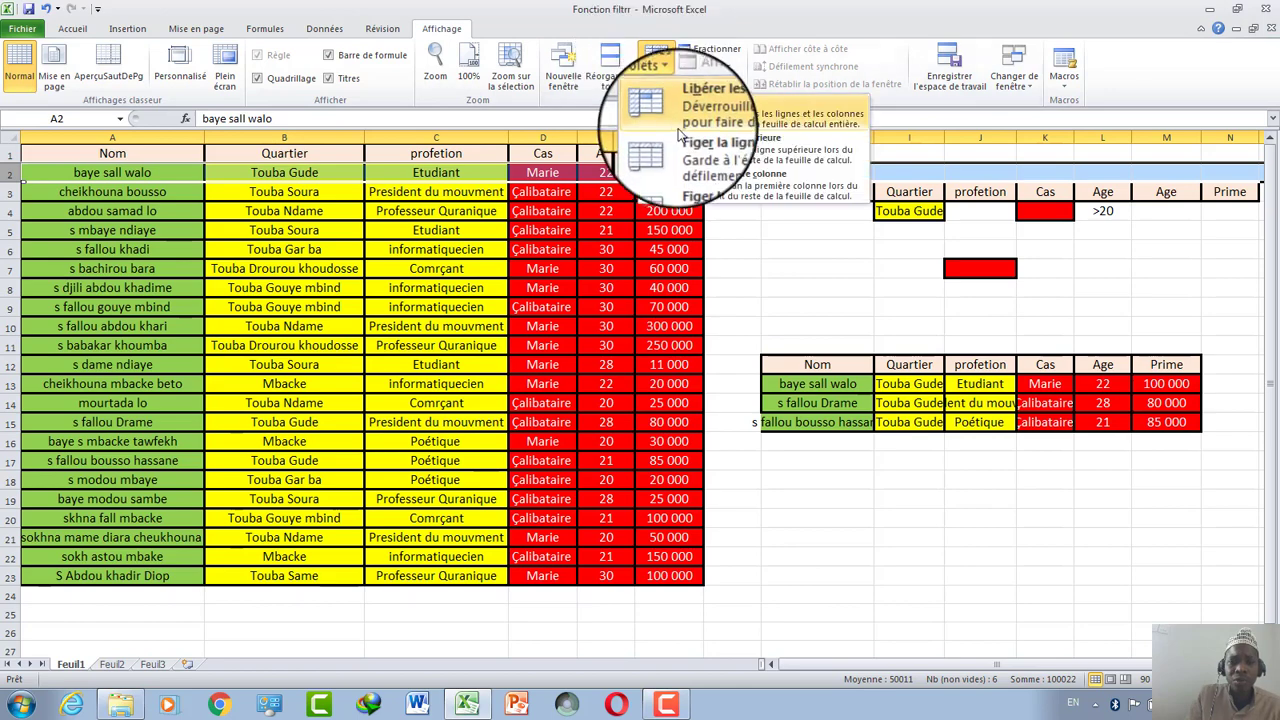
{"action": "left_click", "coordinate": [678, 121]}
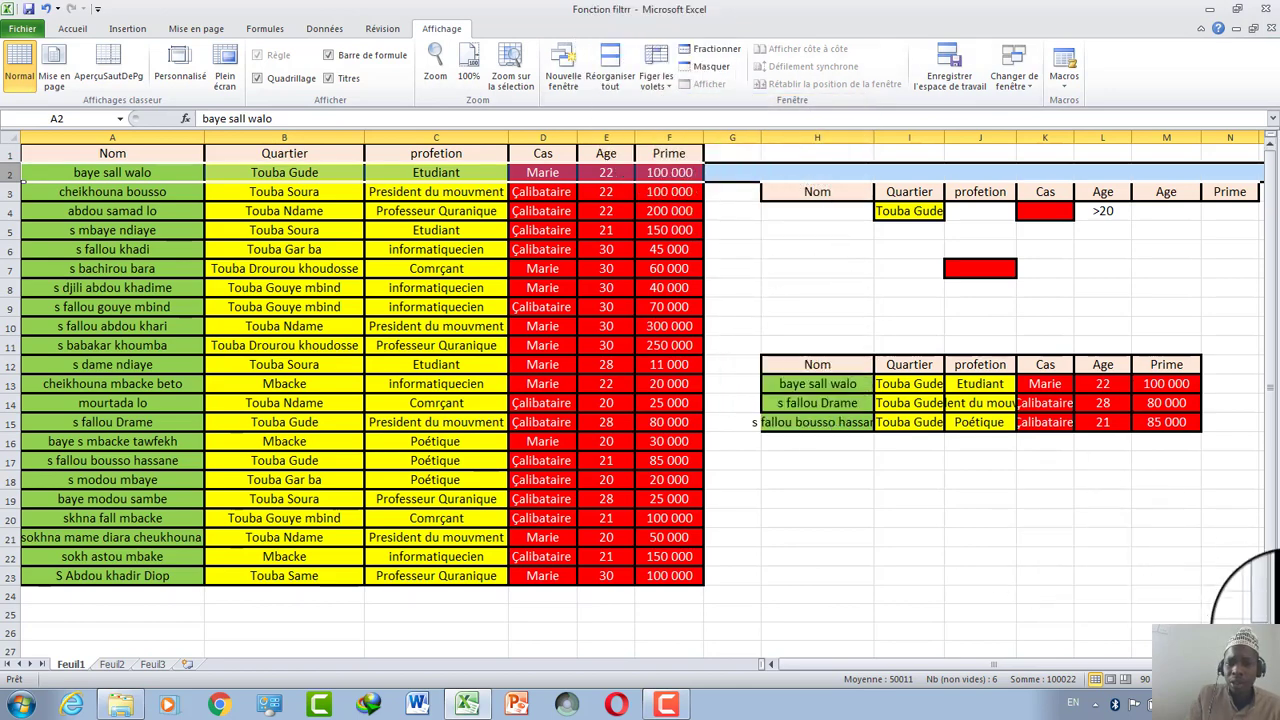
{"action": "scroll", "coordinate": [640, 400], "scroll_direction": "down", "scroll_amount": 3}
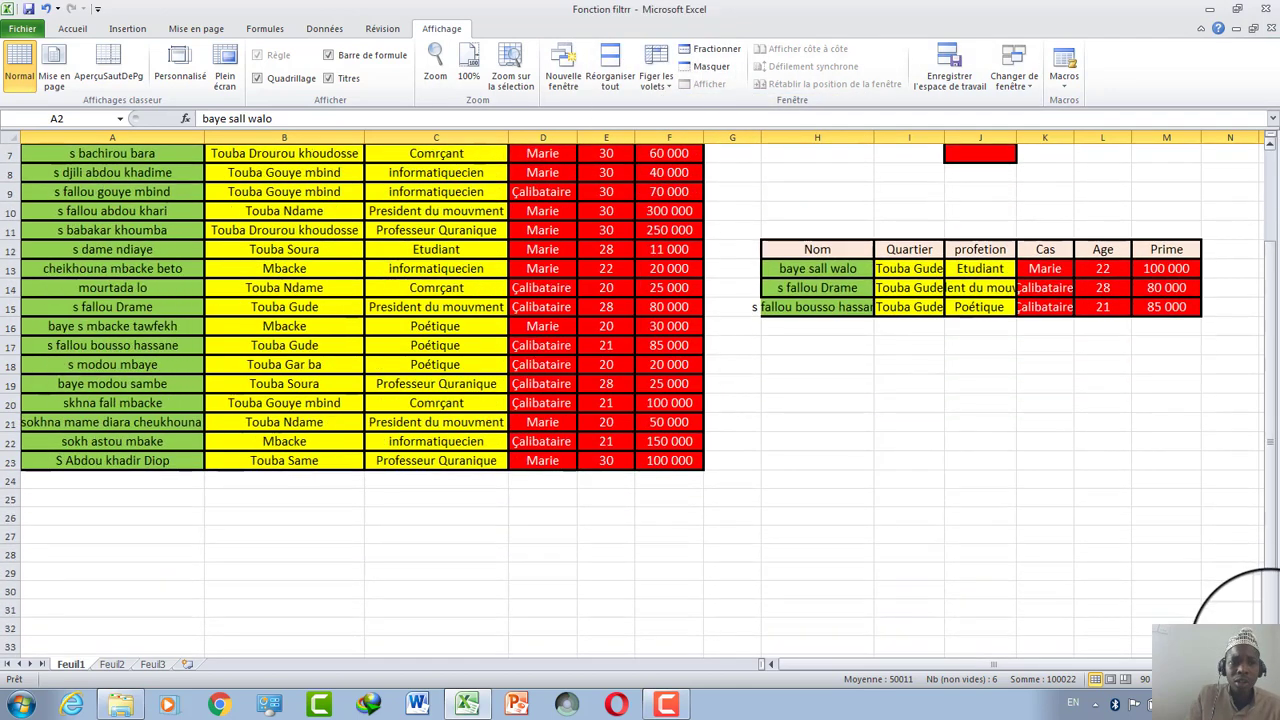
{"action": "scroll", "coordinate": [640, 400], "scroll_direction": "down", "scroll_amount": 1}
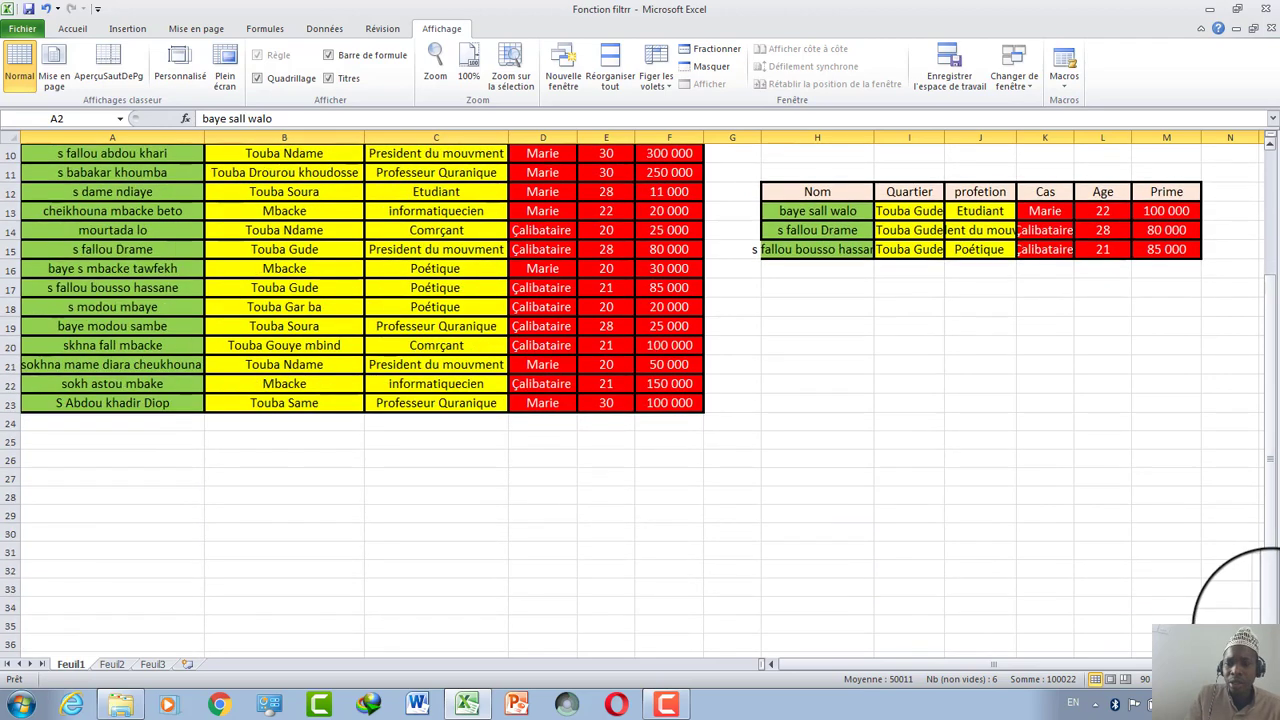
{"action": "scroll", "coordinate": [1240, 600], "scroll_direction": "up", "scroll_amount": 3}
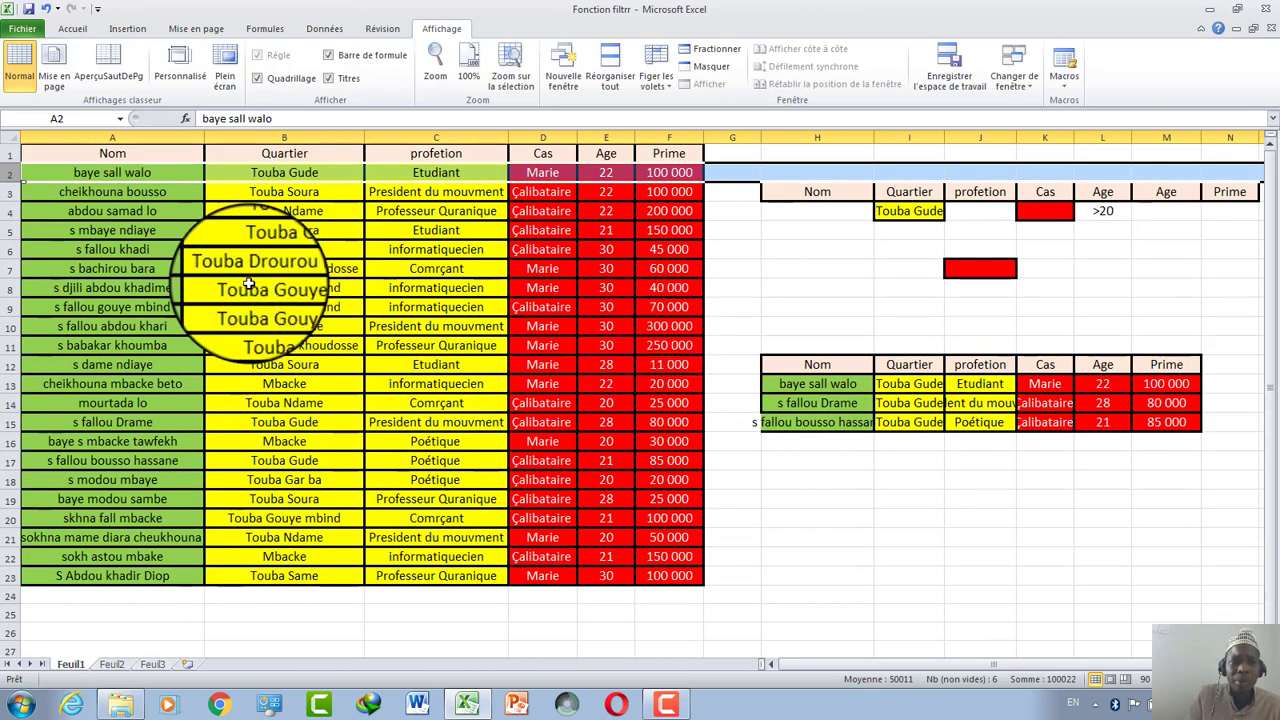
Step: Select the whole Nom column A
{"action": "left_click", "coordinate": [657, 65]}
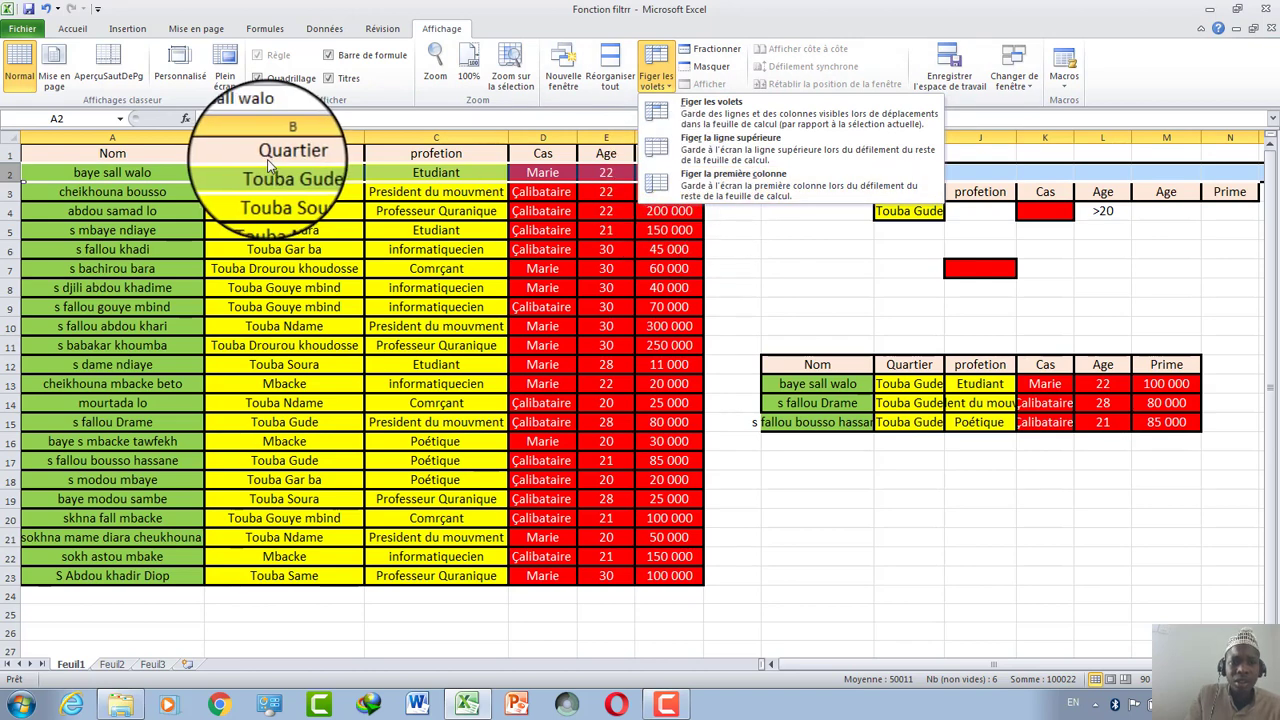
{"action": "left_click", "coordinate": [93, 130]}
{"action": "left_click", "coordinate": [95, 135]}
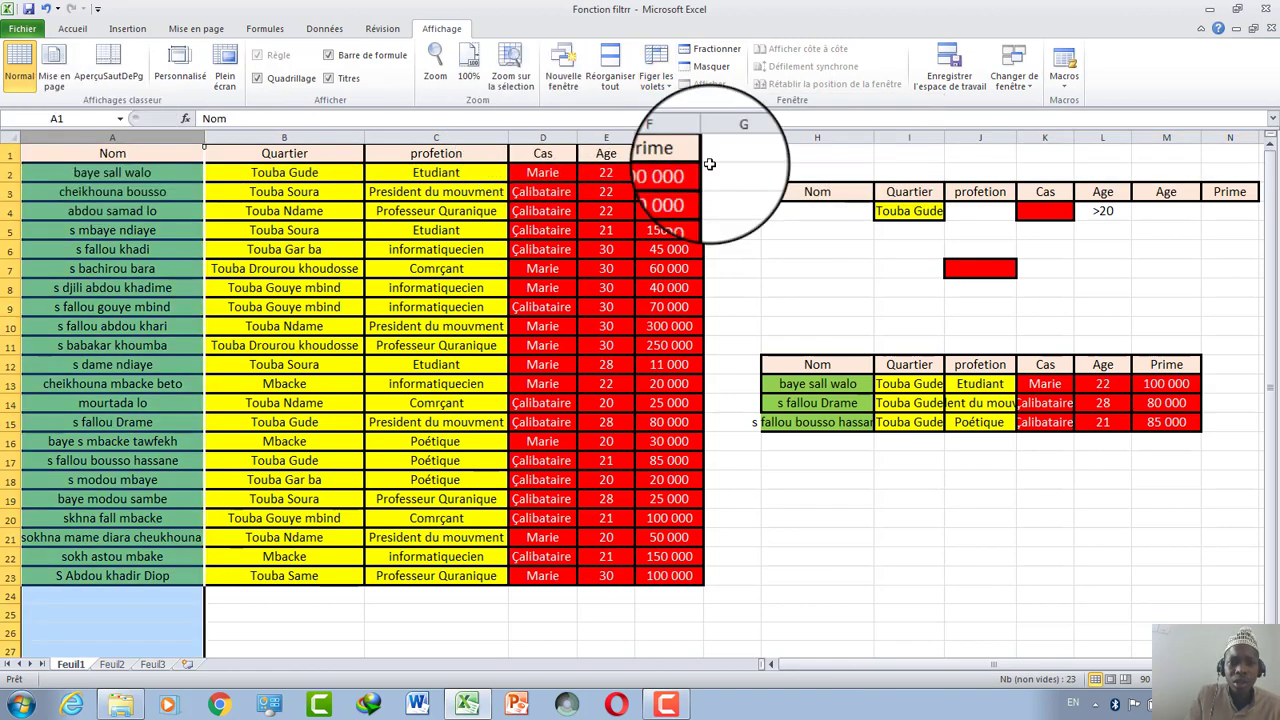
Step: Apply Figer la première colonne and scroll right to confirm the Nom column stays visible
{"action": "left_click", "coordinate": [656, 68]}
{"action": "left_click", "coordinate": [690, 178]}
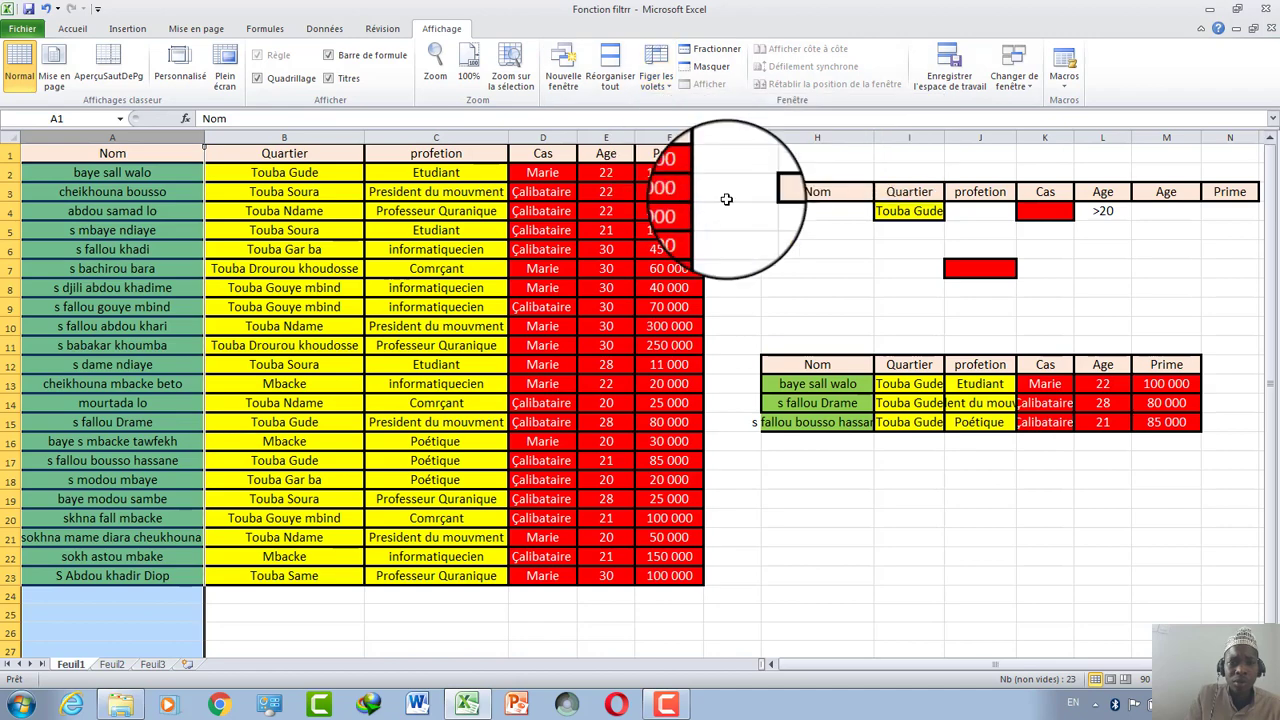
{"action": "left_click", "coordinate": [1269, 650]}
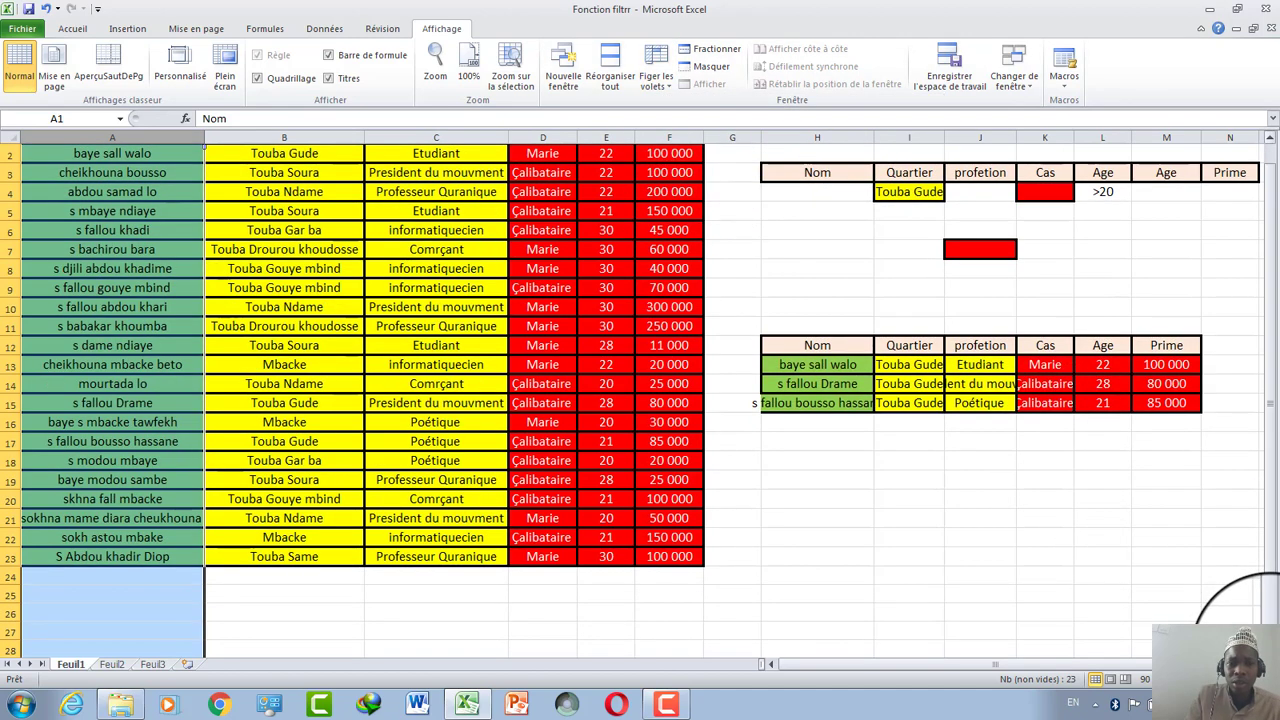
{"action": "left_click", "coordinate": [1269, 650]}
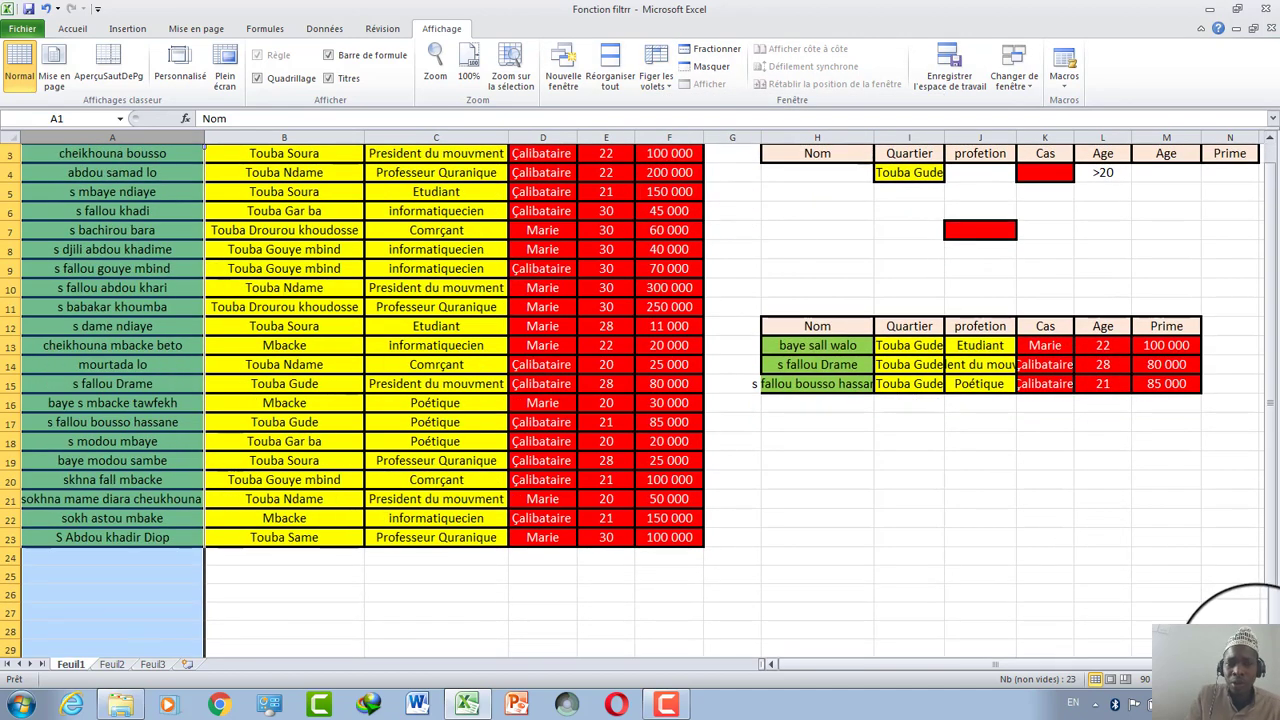
{"action": "scroll", "coordinate": [728, 400], "scroll_direction": "right", "scroll_amount": 2}
{"action": "scroll", "coordinate": [728, 400], "scroll_direction": "right", "scroll_amount": 1}
{"action": "scroll", "coordinate": [728, 400], "scroll_direction": "right", "scroll_amount": 3}
{"action": "scroll", "coordinate": [728, 400], "scroll_direction": "right", "scroll_amount": 1}
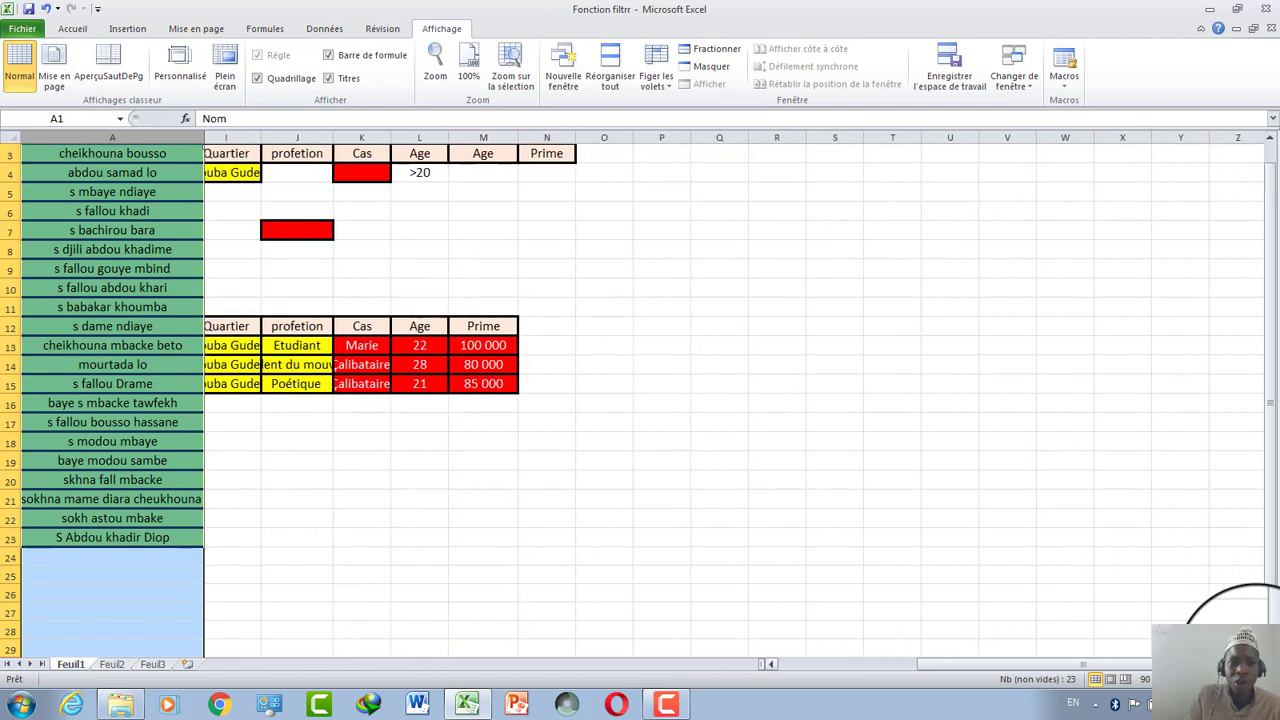
{"action": "scroll", "coordinate": [728, 400], "scroll_direction": "right", "scroll_amount": 3}
{"action": "scroll", "coordinate": [728, 400], "scroll_direction": "right", "scroll_amount": 2}
{"action": "scroll", "coordinate": [1250, 650], "scroll_direction": "right", "scroll_amount": 3}
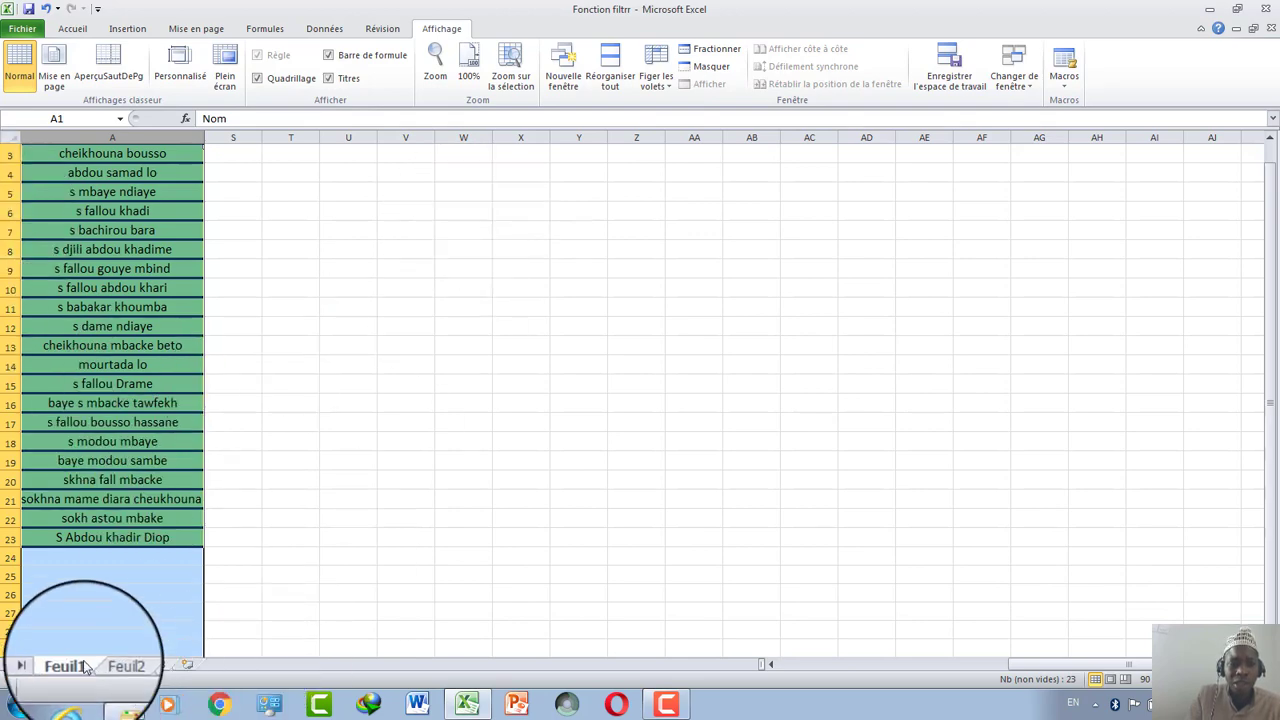
{"action": "left_click", "coordinate": [790, 669]}
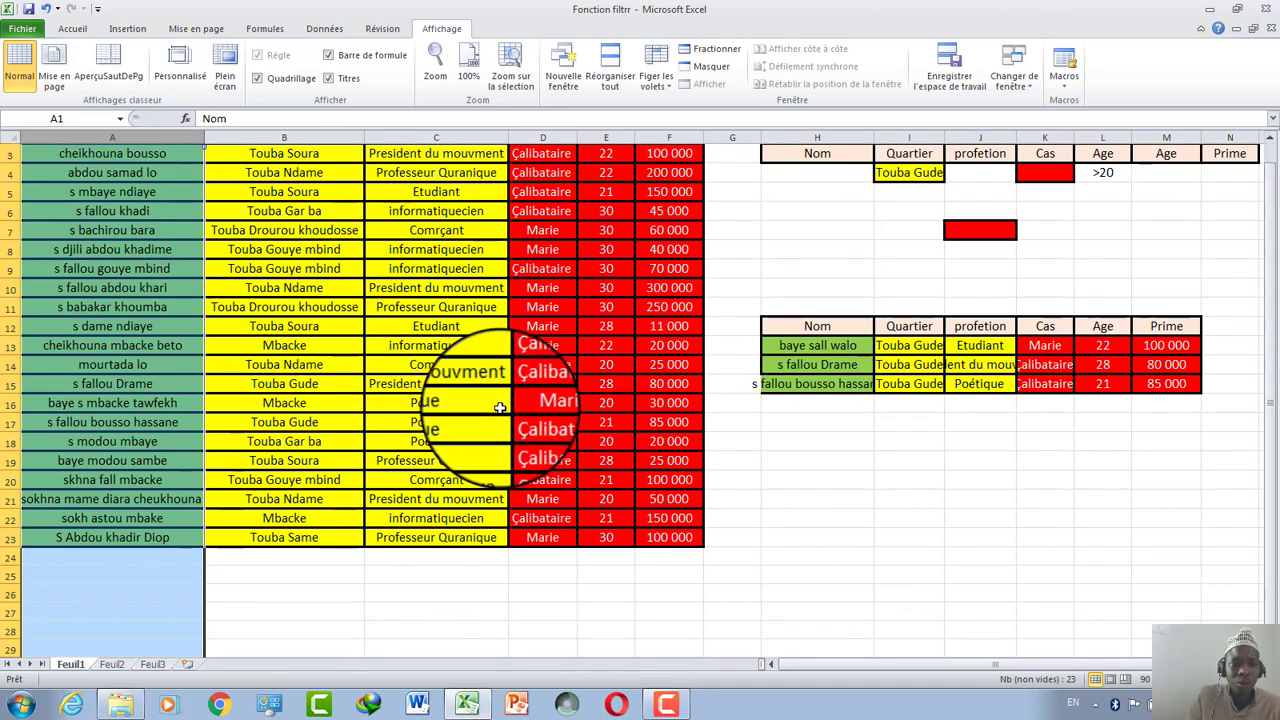
Step: Release the frozen first column with Libérer les volets and bring up the Formules commands
{"action": "left_click", "coordinate": [650, 88]}
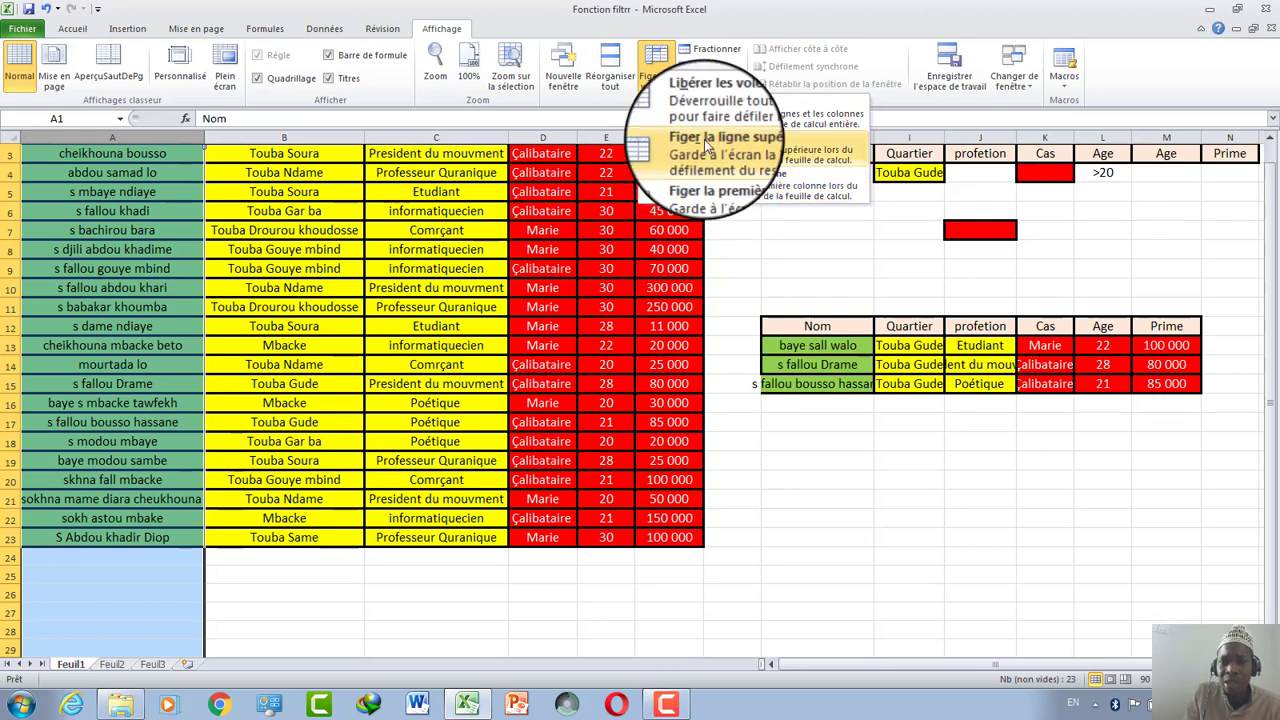
{"action": "left_click", "coordinate": [700, 247]}
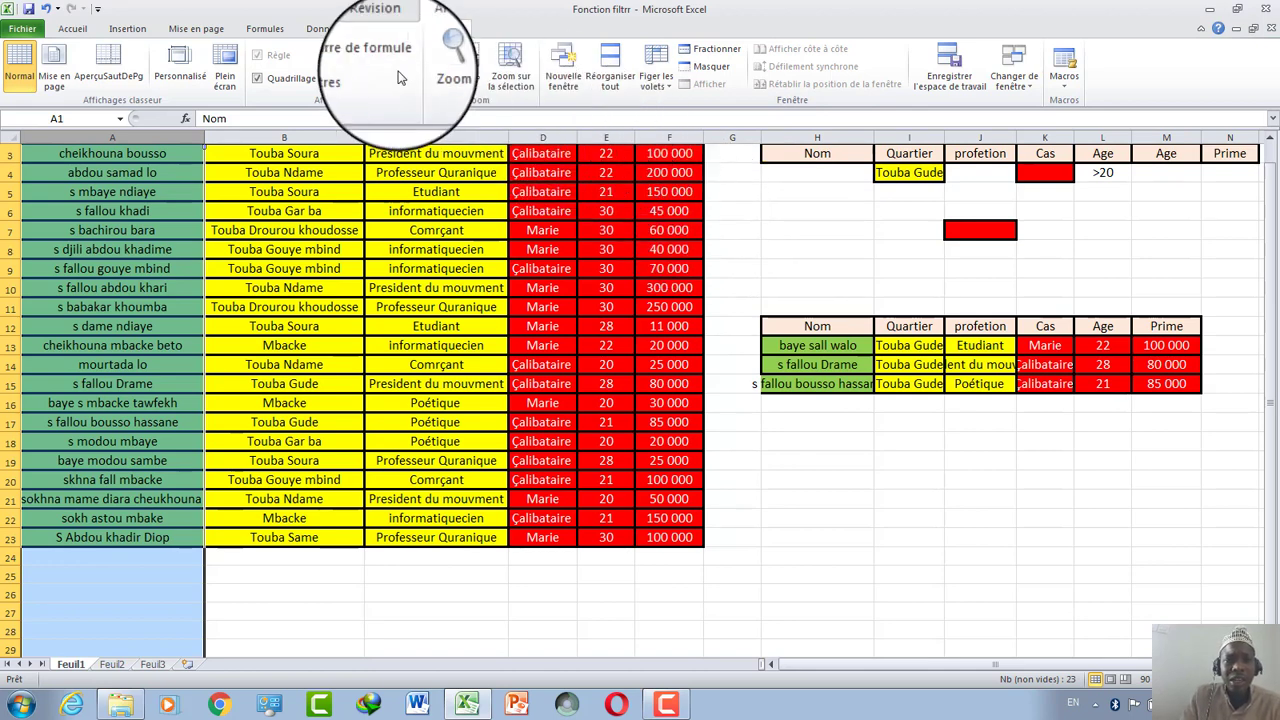
{"action": "left_click", "coordinate": [266, 33]}
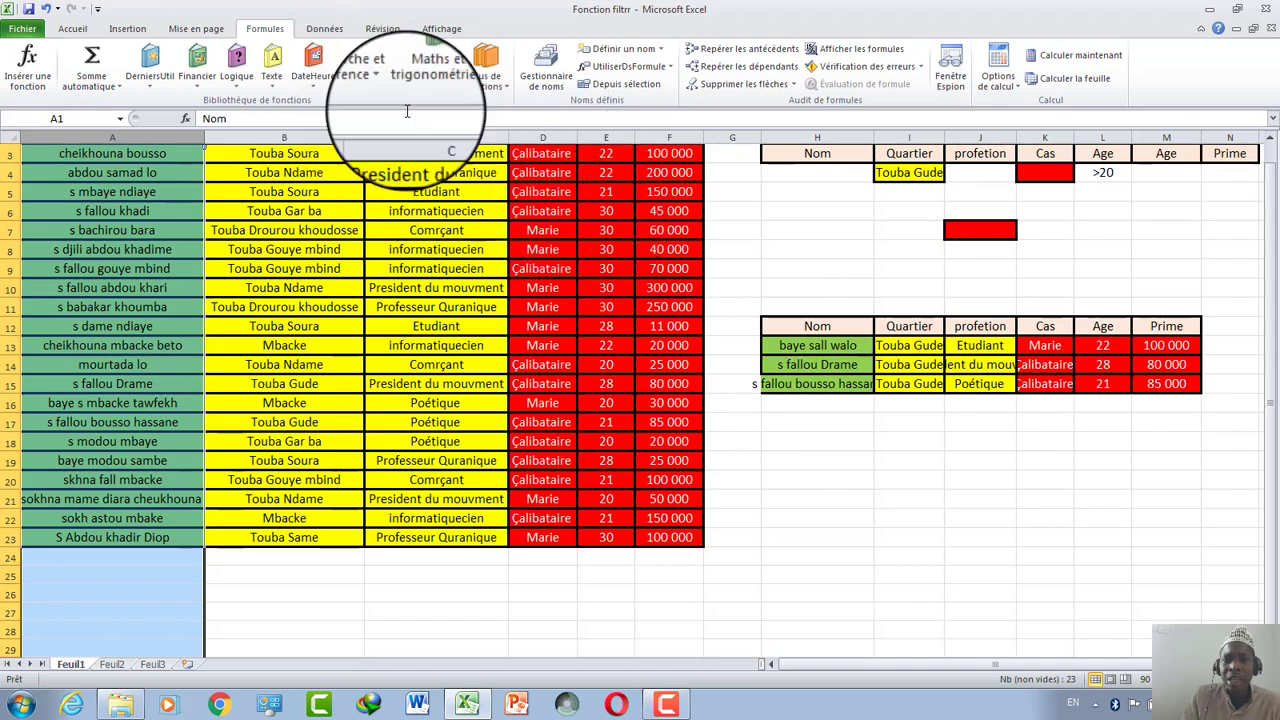
Step: With D6 selected, turn on Afficher les formules, then close the workbook to get the save prompt
{"action": "left_click", "coordinate": [540, 211]}
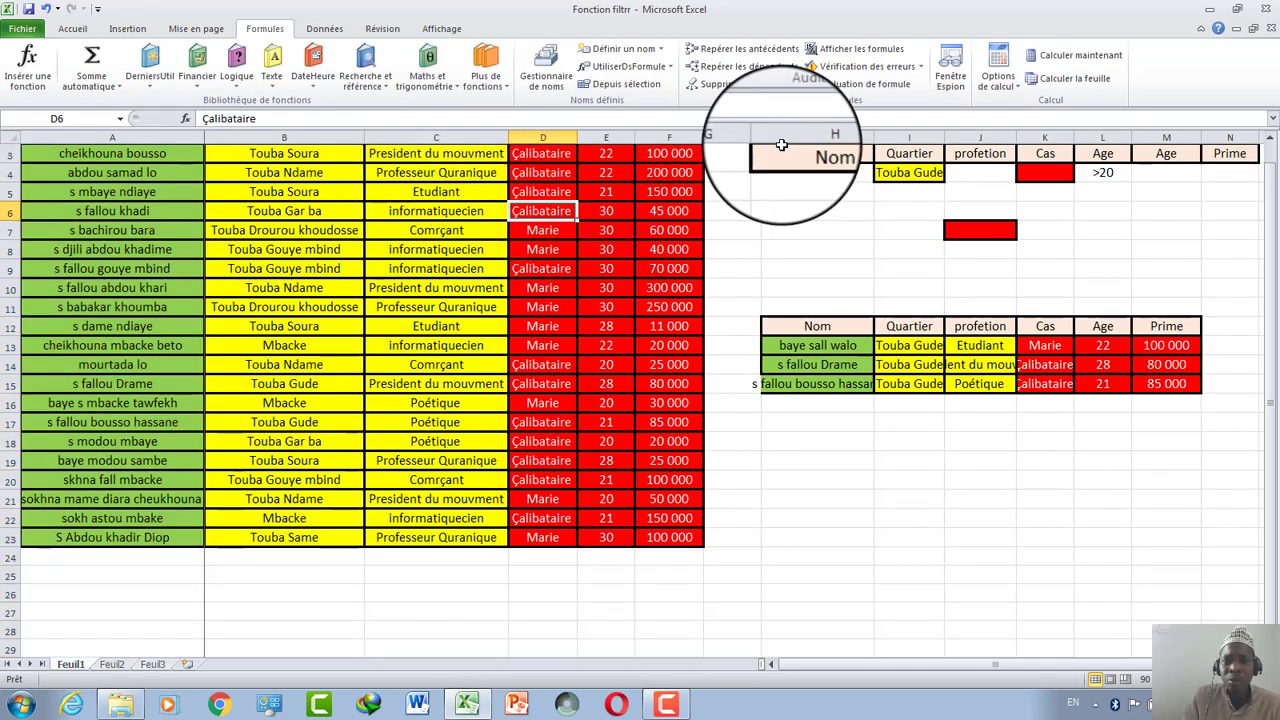
{"action": "left_click", "coordinate": [876, 57]}
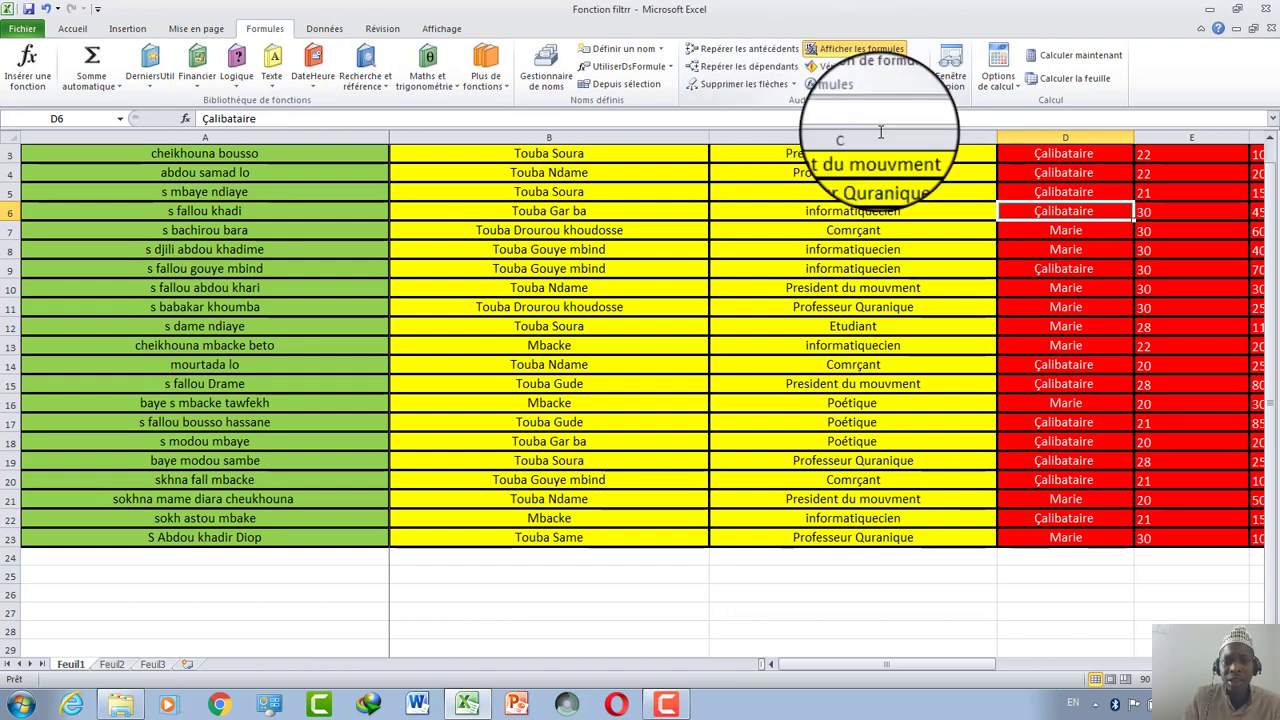
{"action": "left_click", "coordinate": [1258, 14]}
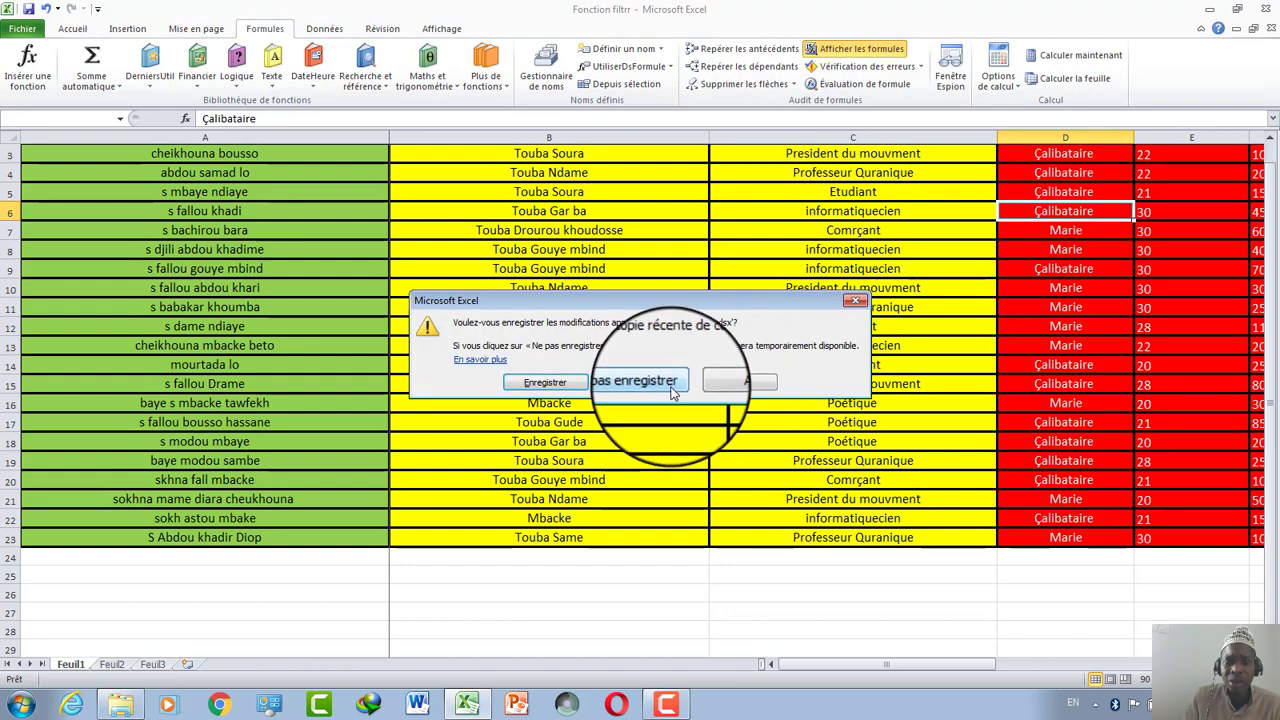
Step: Close the filter workbook with Ne pas enregistrer, open coef, and turn on Afficher les formules
{"action": "left_click", "coordinate": [673, 393]}
{"action": "double_click", "coordinate": [1013, 112]}
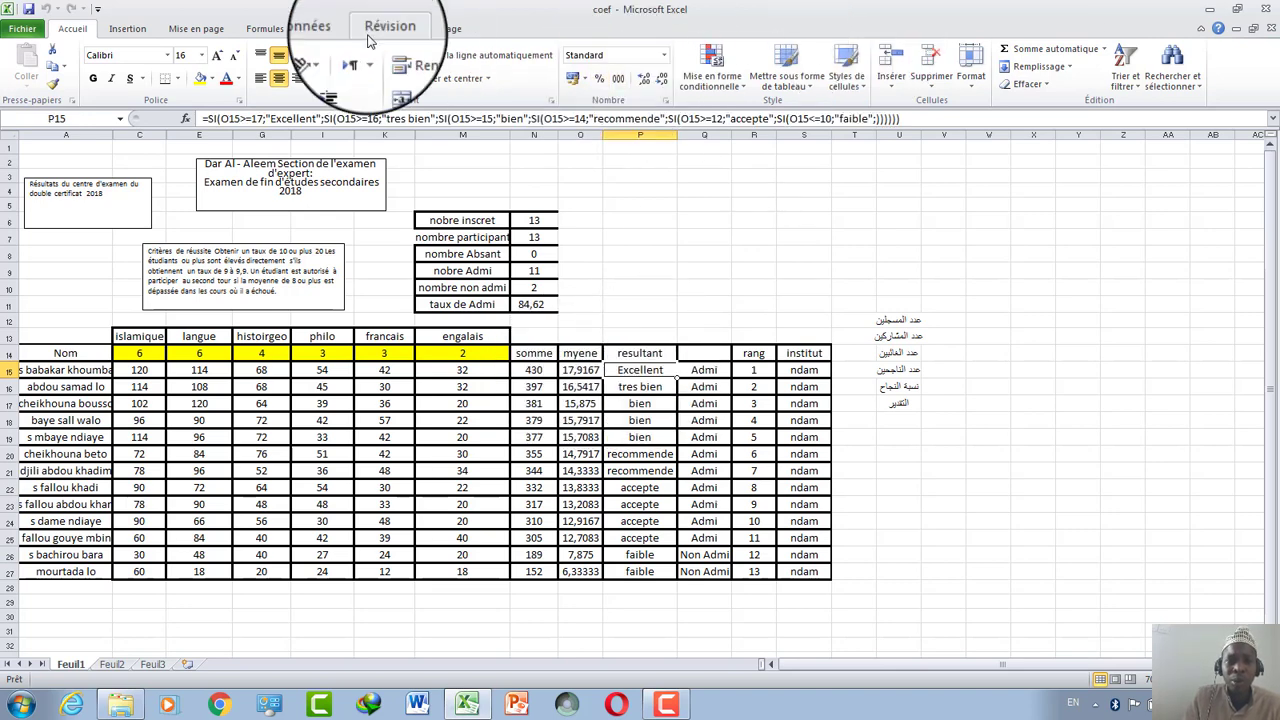
{"action": "left_click", "coordinate": [441, 28]}
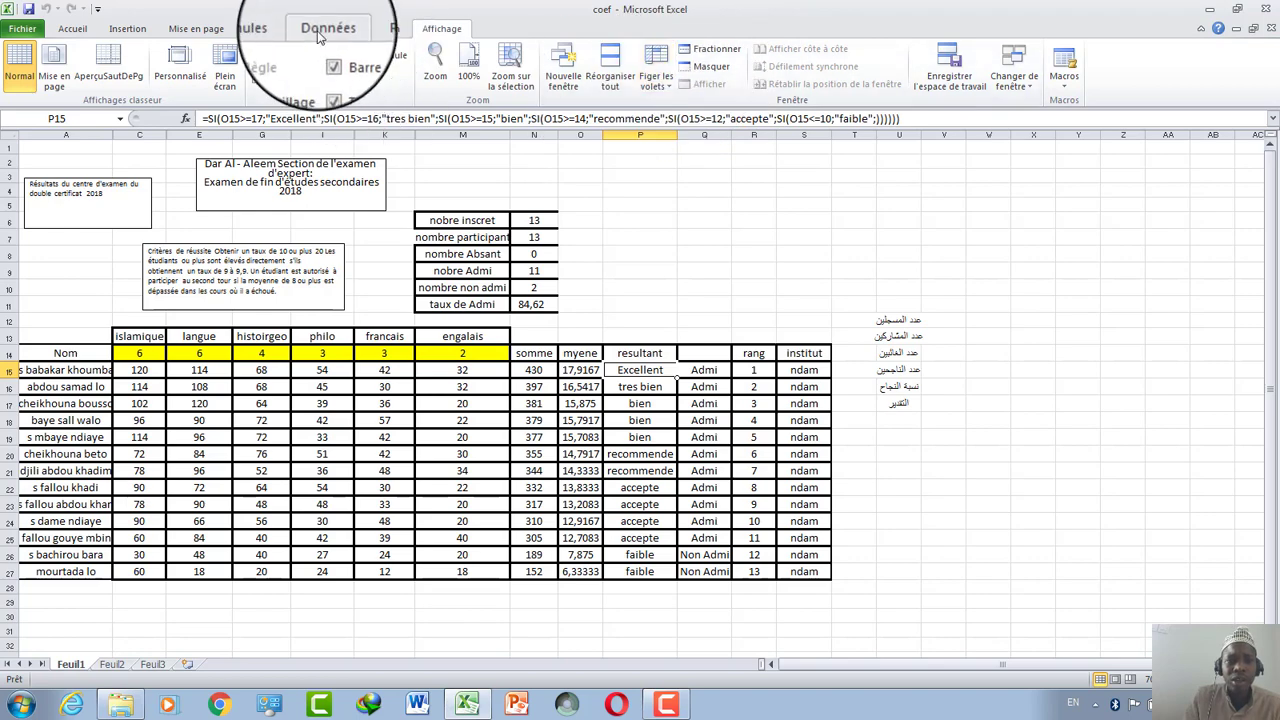
{"action": "left_click", "coordinate": [285, 30]}
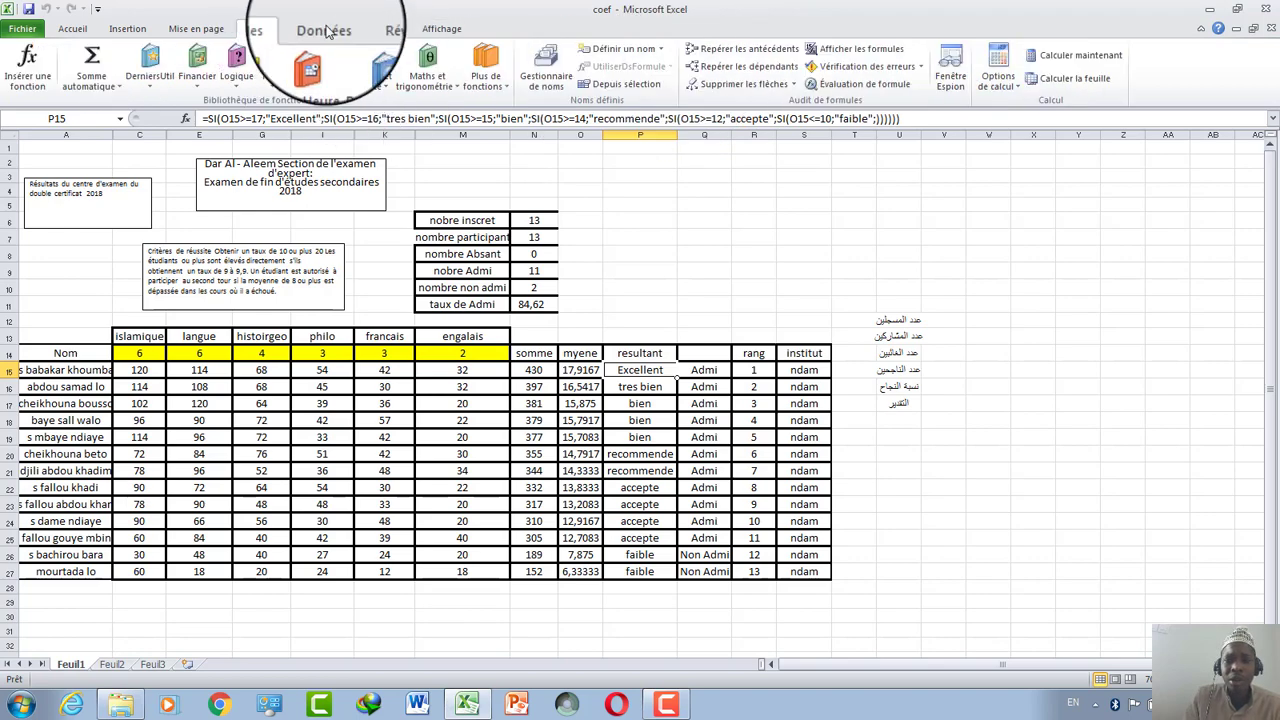
{"action": "left_click", "coordinate": [858, 49]}
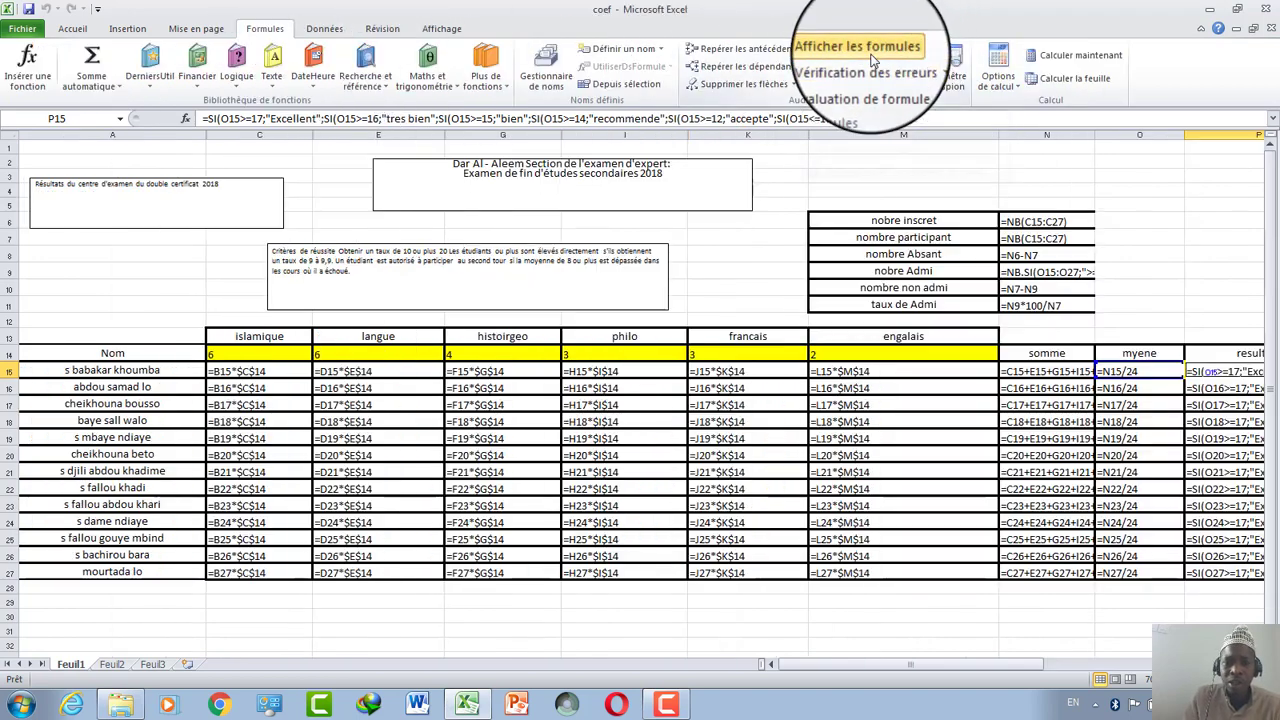
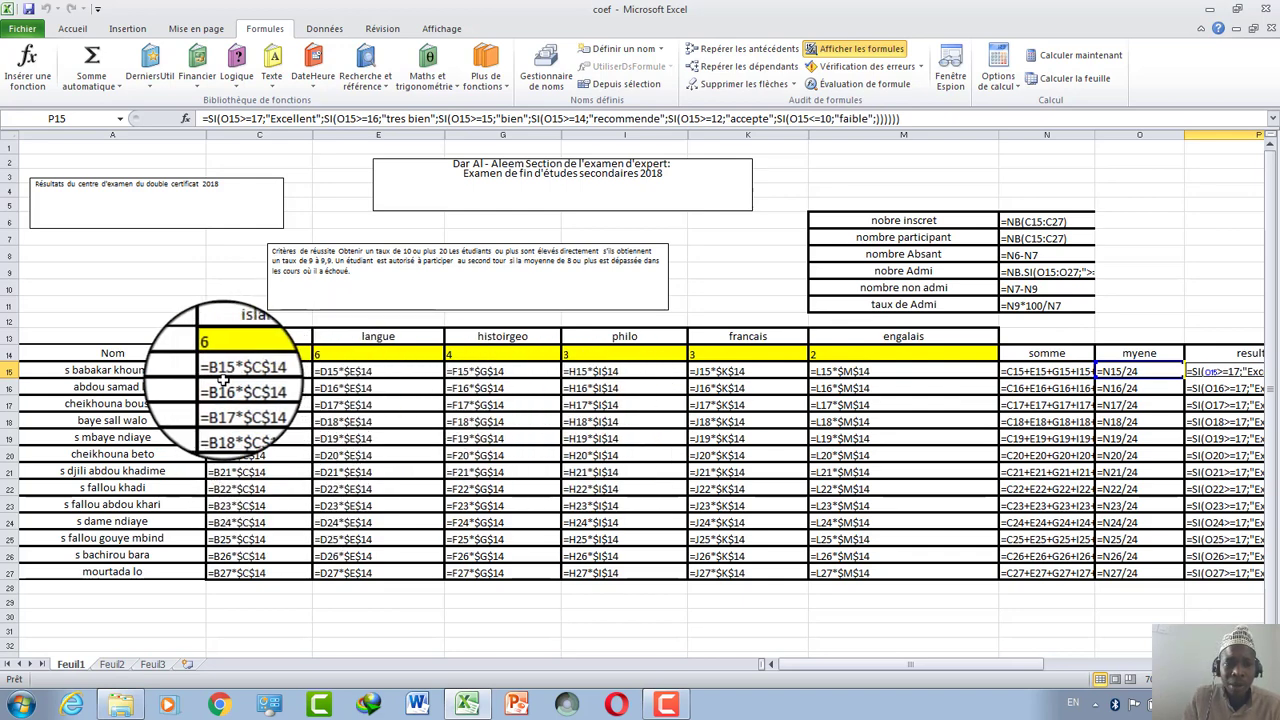
Step: Turn off Afficher les formules, then open and close the Fenêtre Espion
{"action": "left_click", "coordinate": [876, 50]}
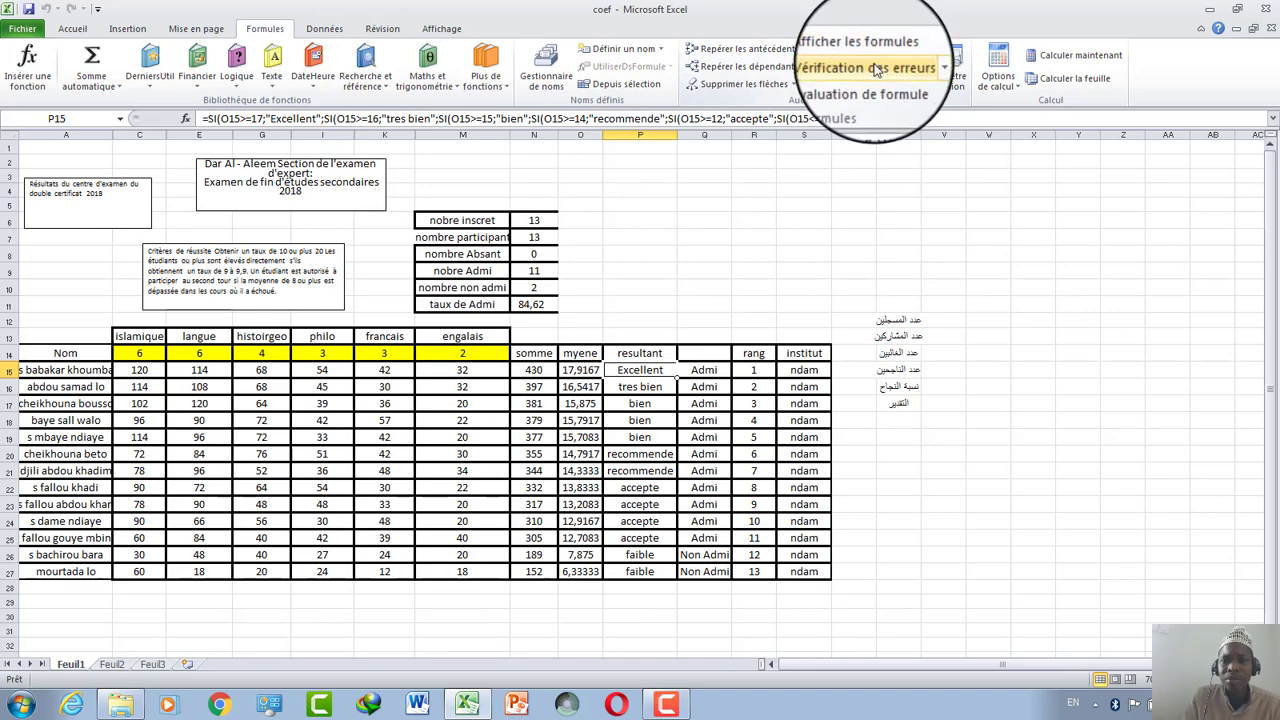
{"action": "left_click", "coordinate": [945, 90]}
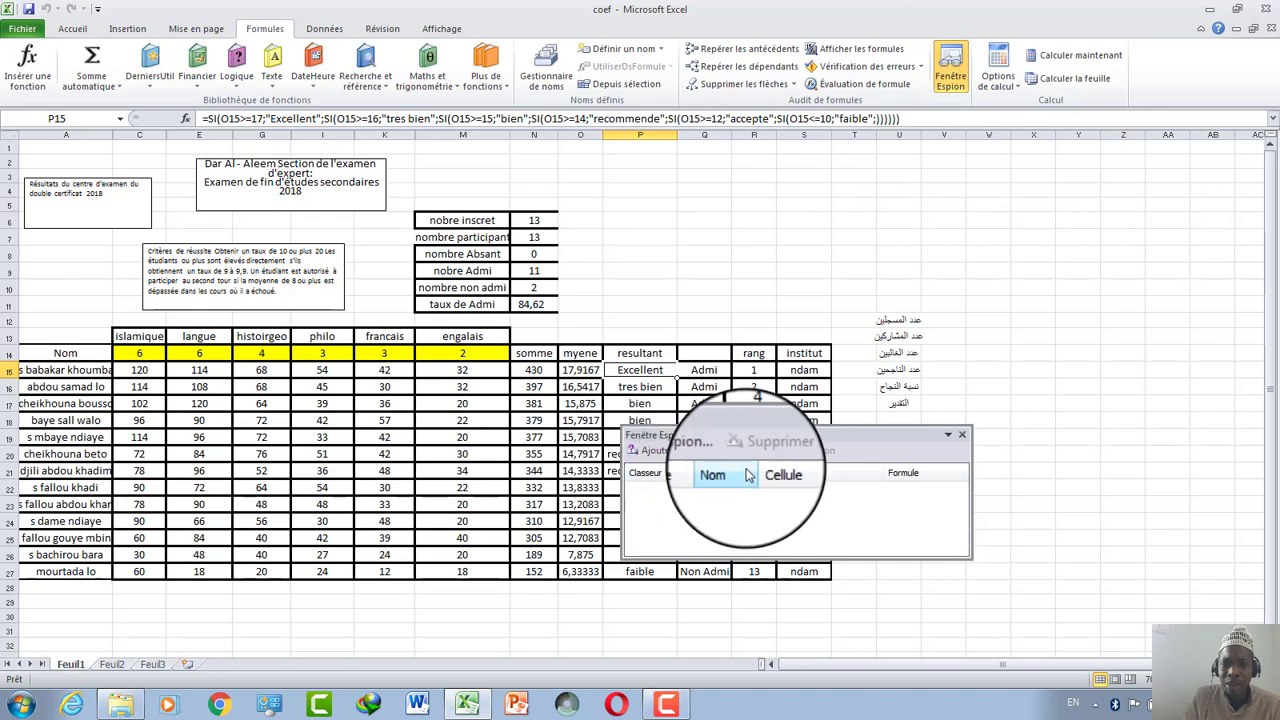
{"action": "left_click", "coordinate": [959, 424]}
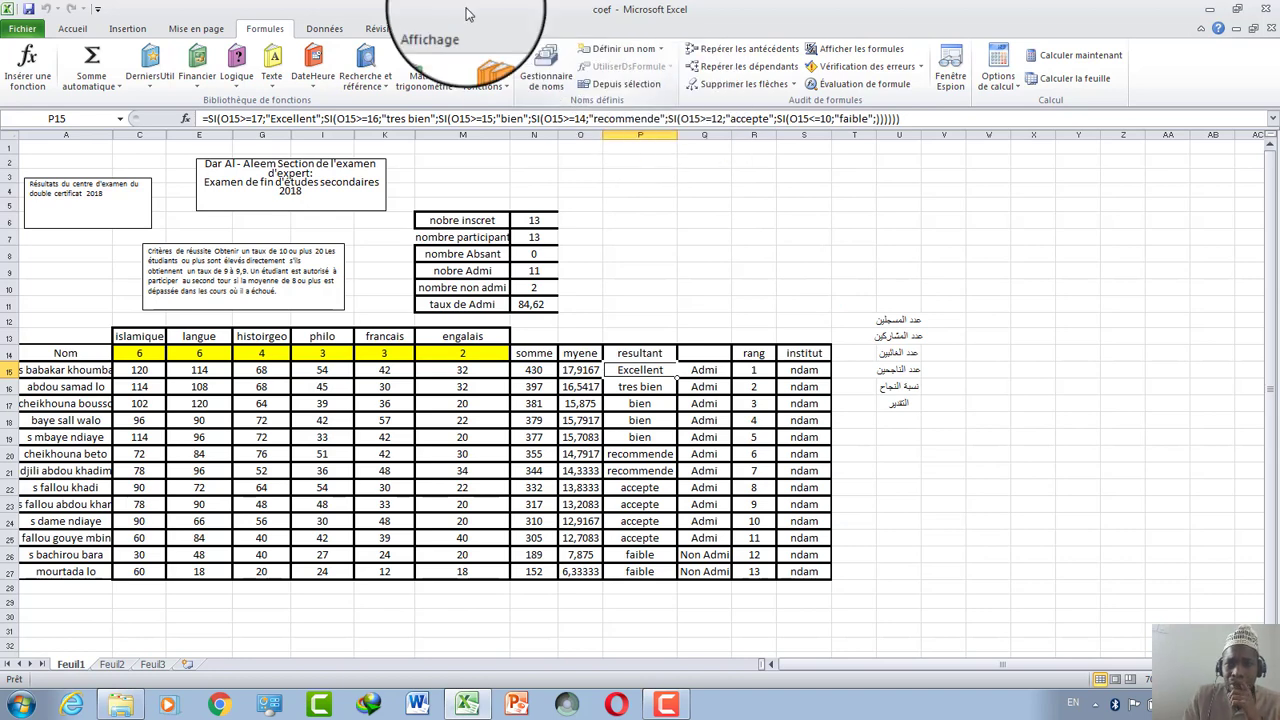
Step: Browse the Données and Affichage tabs, ending on the Révision tab
{"action": "left_click", "coordinate": [324, 28]}
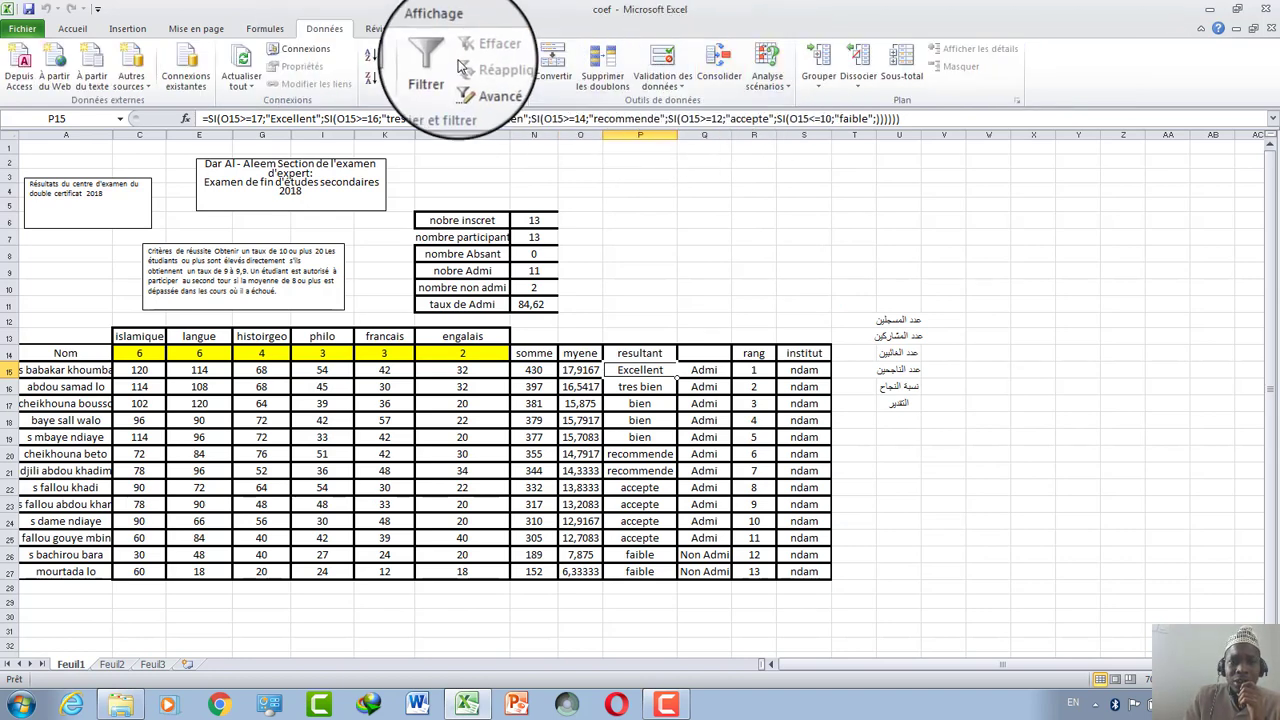
{"action": "left_click", "coordinate": [441, 29]}
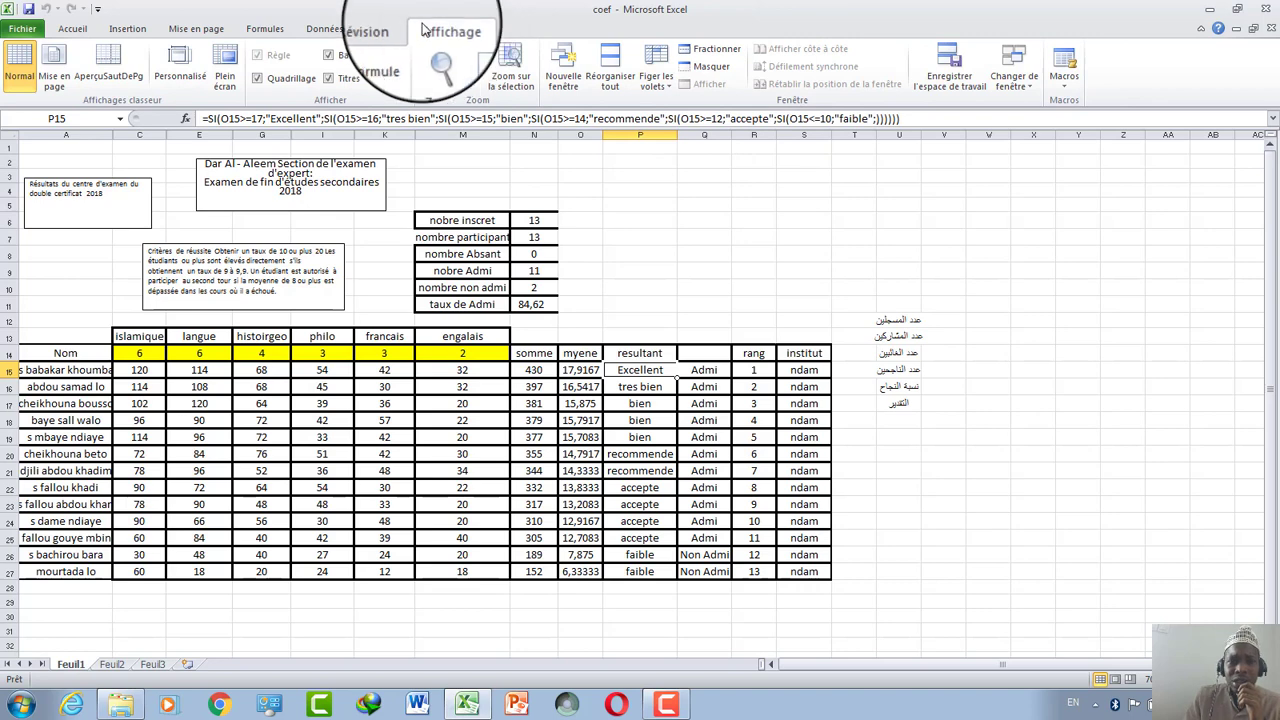
{"action": "left_click", "coordinate": [388, 28]}
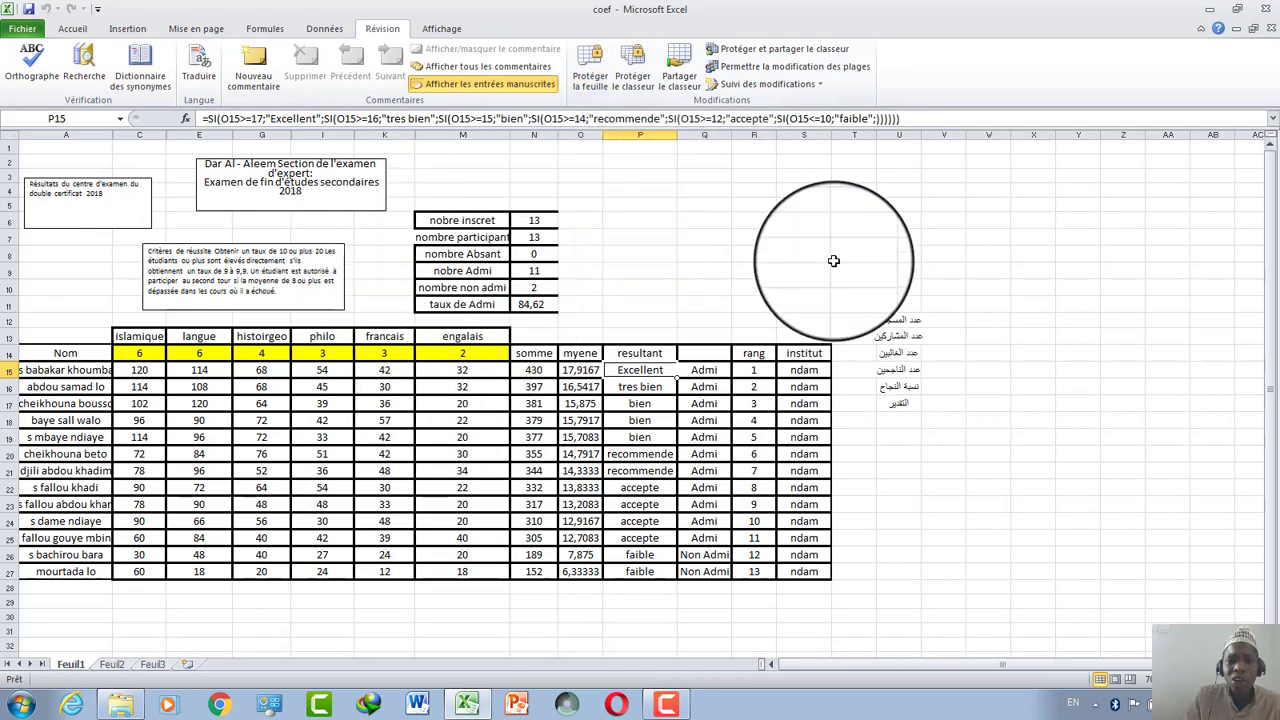
Step: Select O7:P8 and protect Feuil1 with a confirmed password
{"action": "mouse_move", "coordinate": [640, 237]}
{"action": "left_mouse_down"}
{"action": "mouse_move", "coordinate": [580, 254]}
{"action": "mouse_move", "coordinate": [462, 338]}
{"action": "left_mouse_up"}
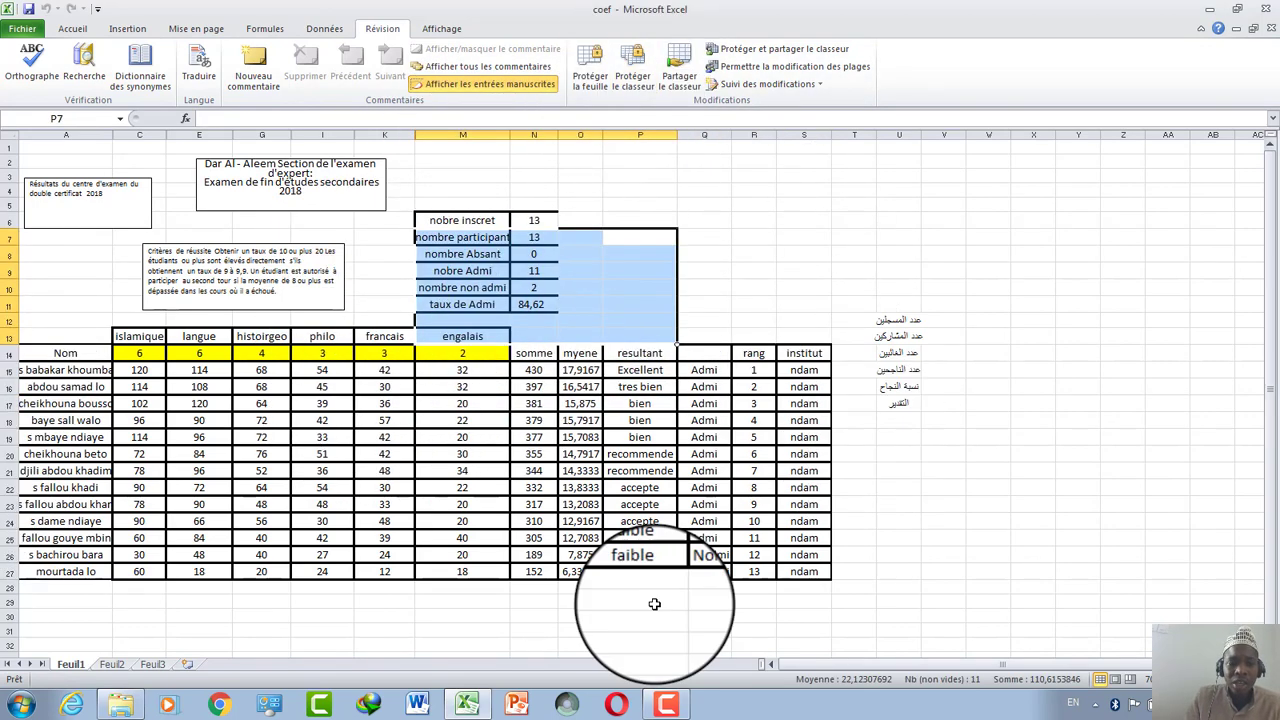
{"action": "left_click", "coordinate": [592, 66]}
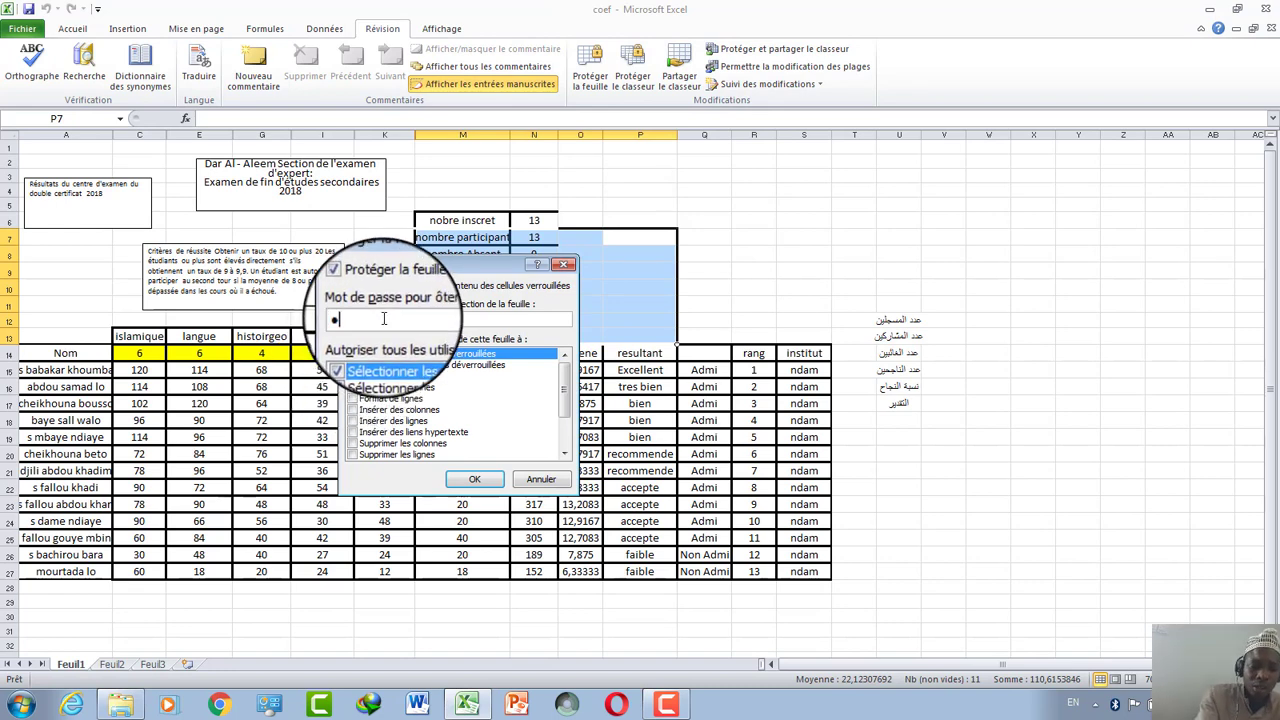
{"action": "left_click", "coordinate": [468, 481]}
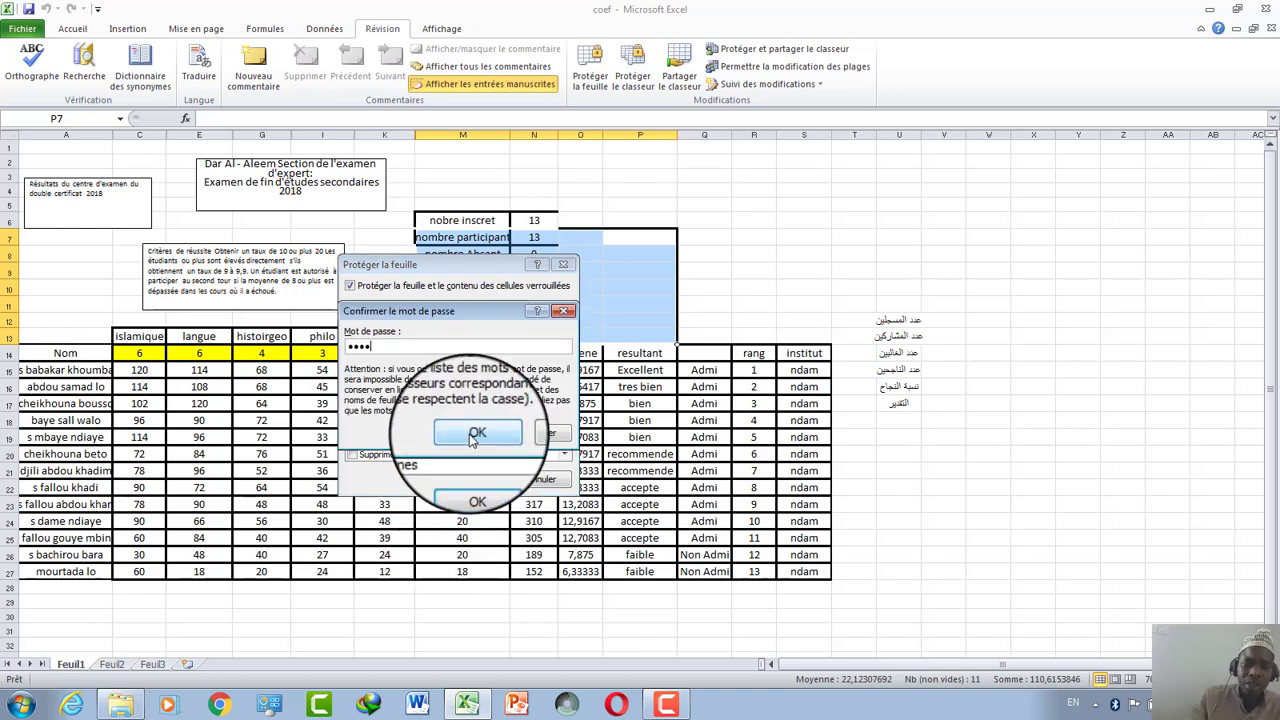
{"action": "left_click", "coordinate": [482, 438]}
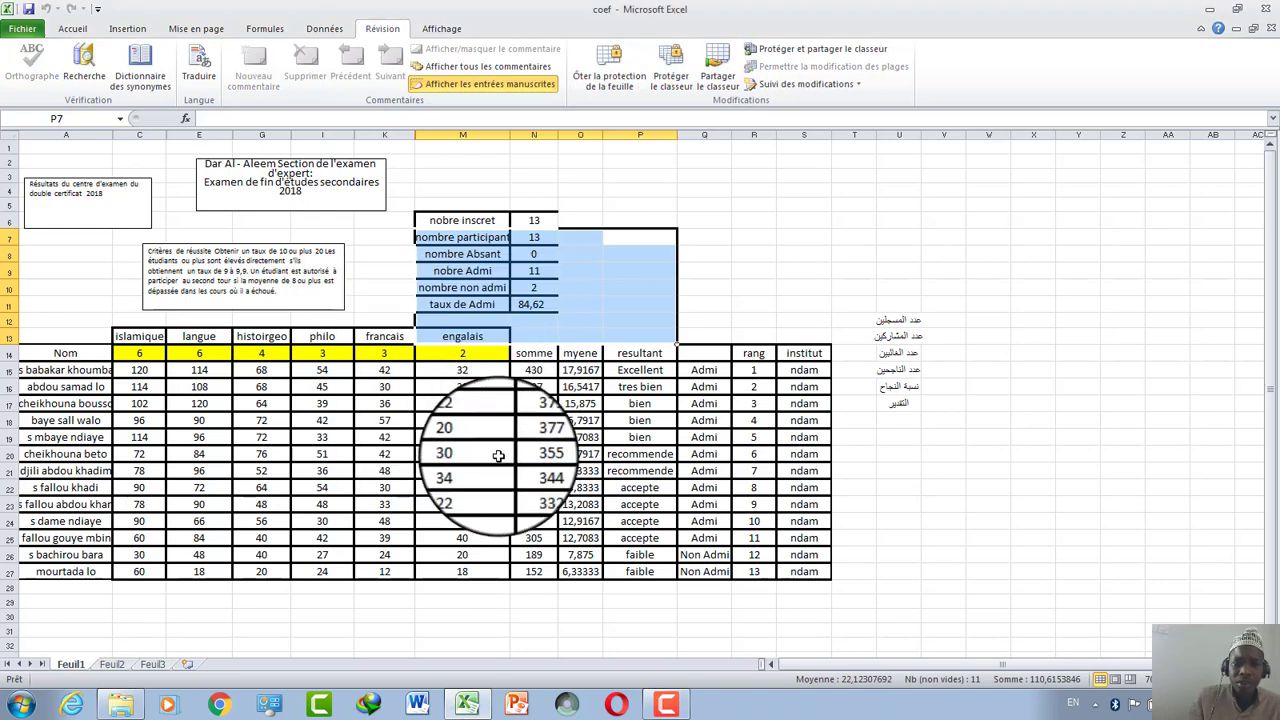
{"action": "left_click", "coordinate": [876, 212]}
Step: Try editing three cells, including U27, and dismiss each read-only protection warning
{"action": "double_click", "coordinate": [880, 220]}
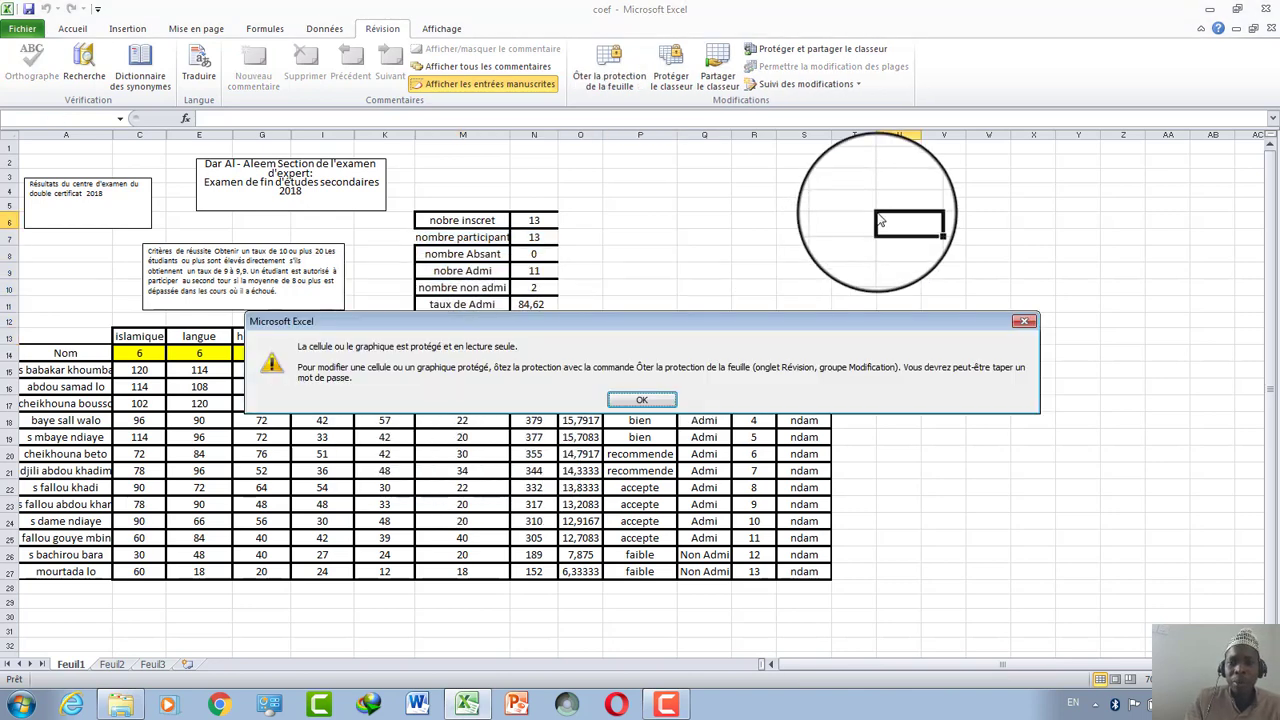
{"action": "left_click", "coordinate": [1024, 323]}
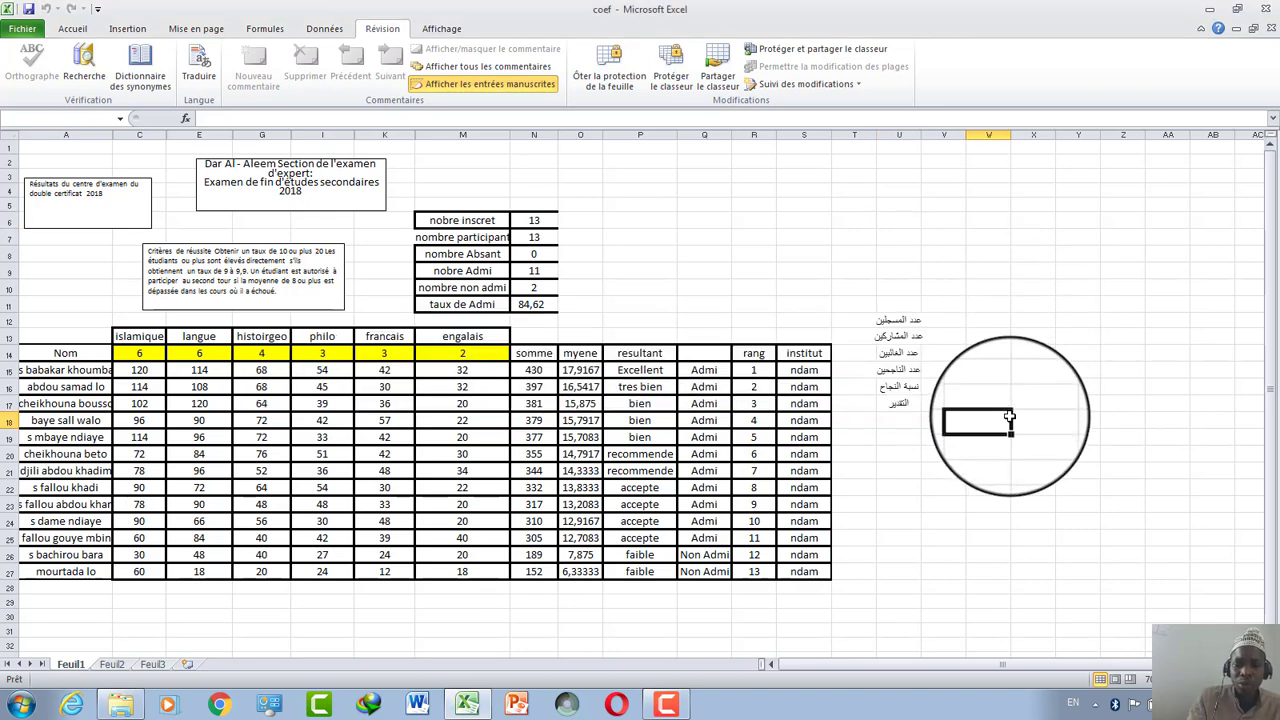
{"action": "double_click", "coordinate": [1010, 420]}
{"action": "left_click", "coordinate": [1026, 323]}
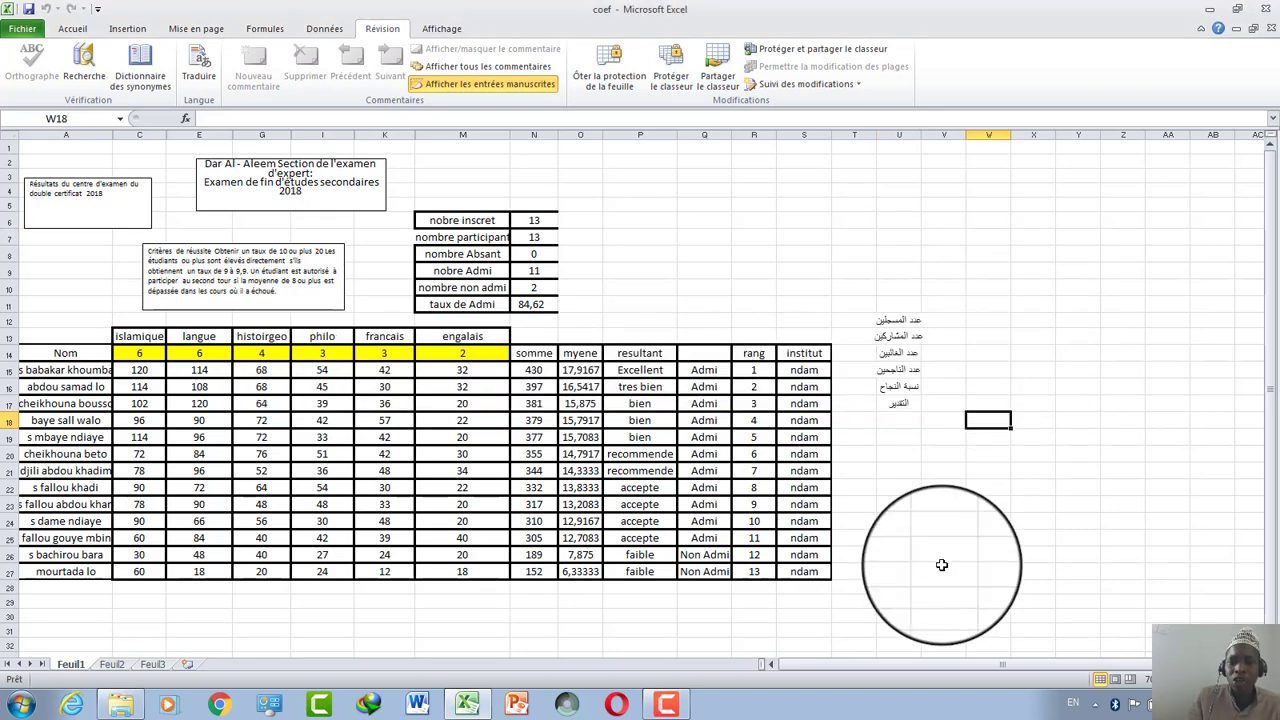
{"action": "double_click", "coordinate": [918, 572]}
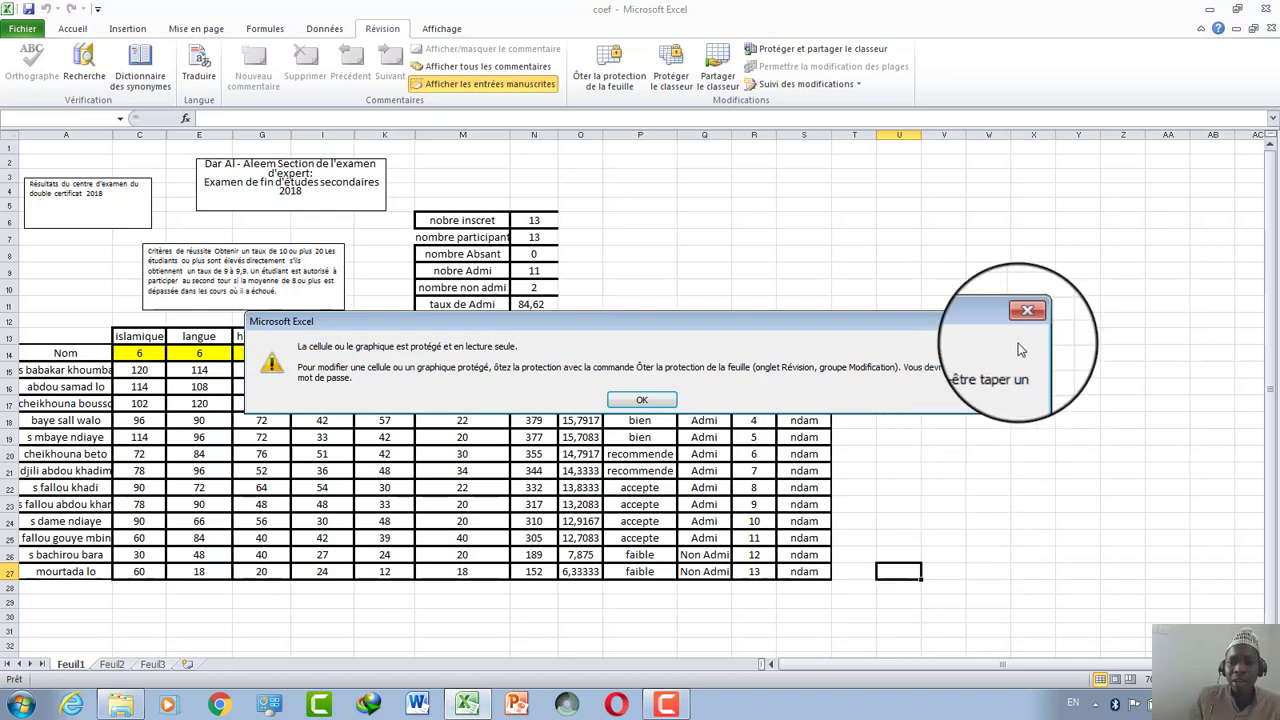
{"action": "left_click", "coordinate": [1024, 321]}
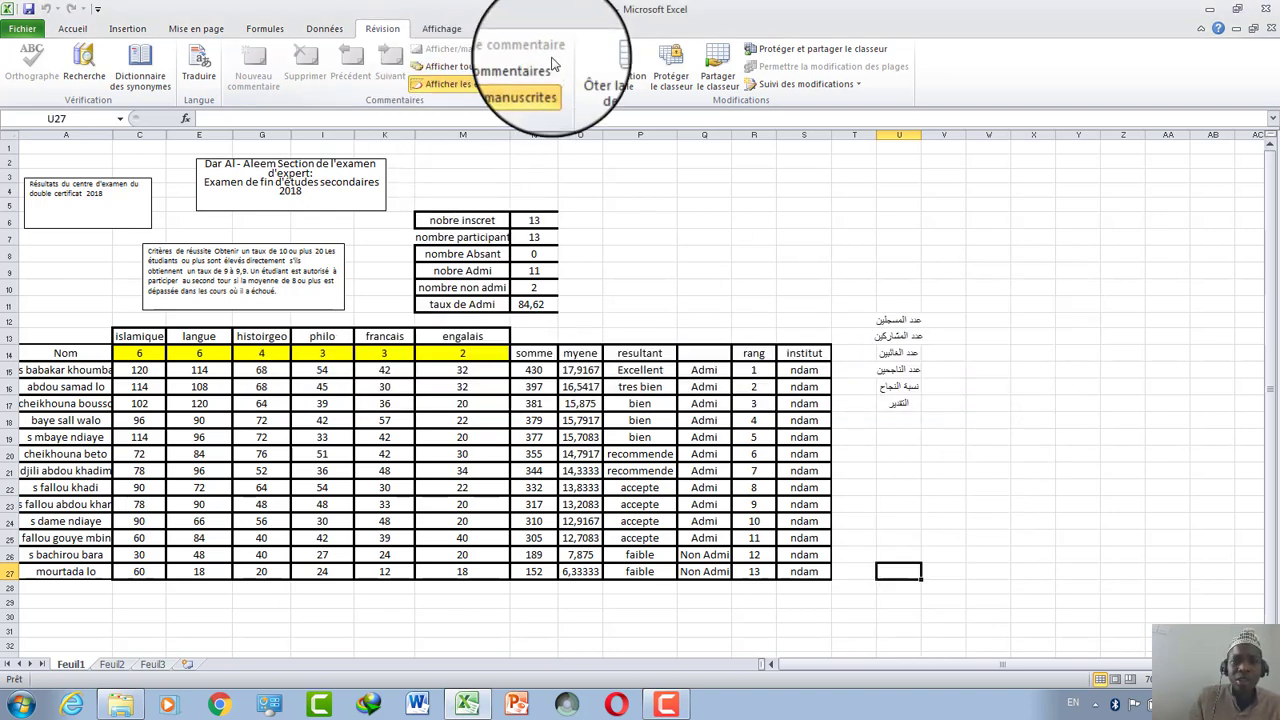
Step: Unprotect Feuil1 with its password and type test text into an empty cell
{"action": "left_click", "coordinate": [609, 61]}
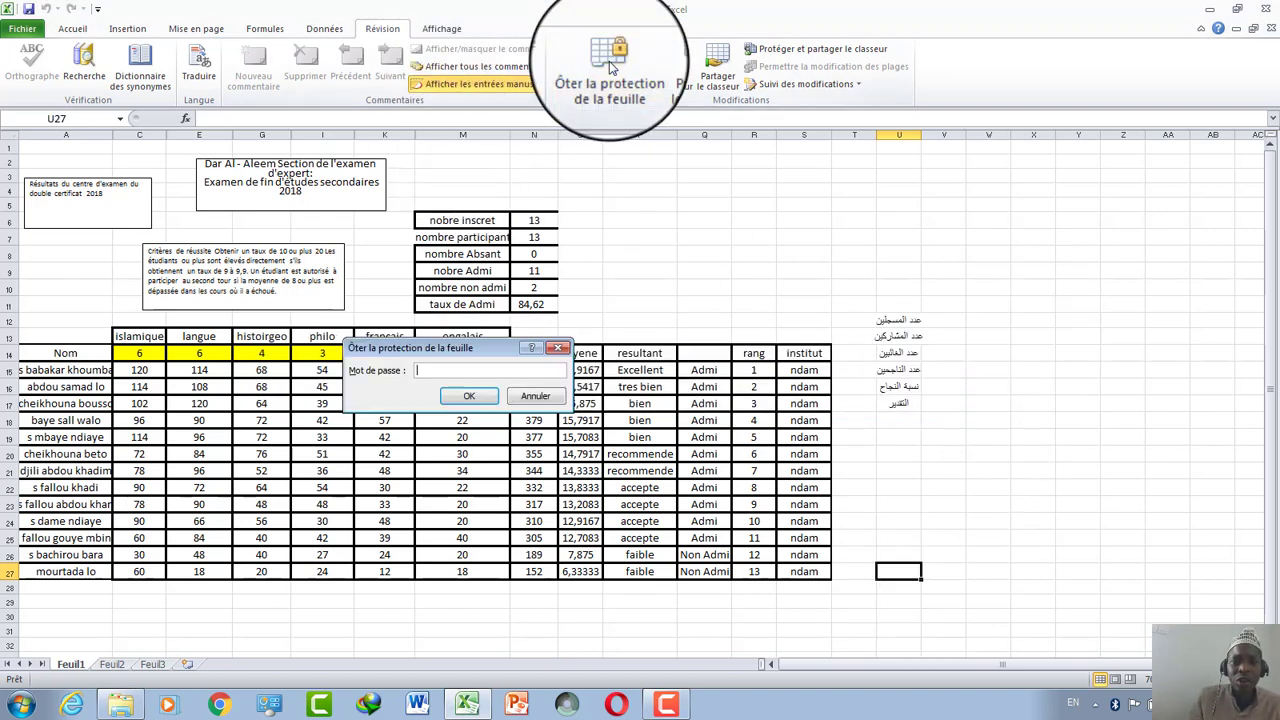
{"action": "left_click", "coordinate": [470, 397]}
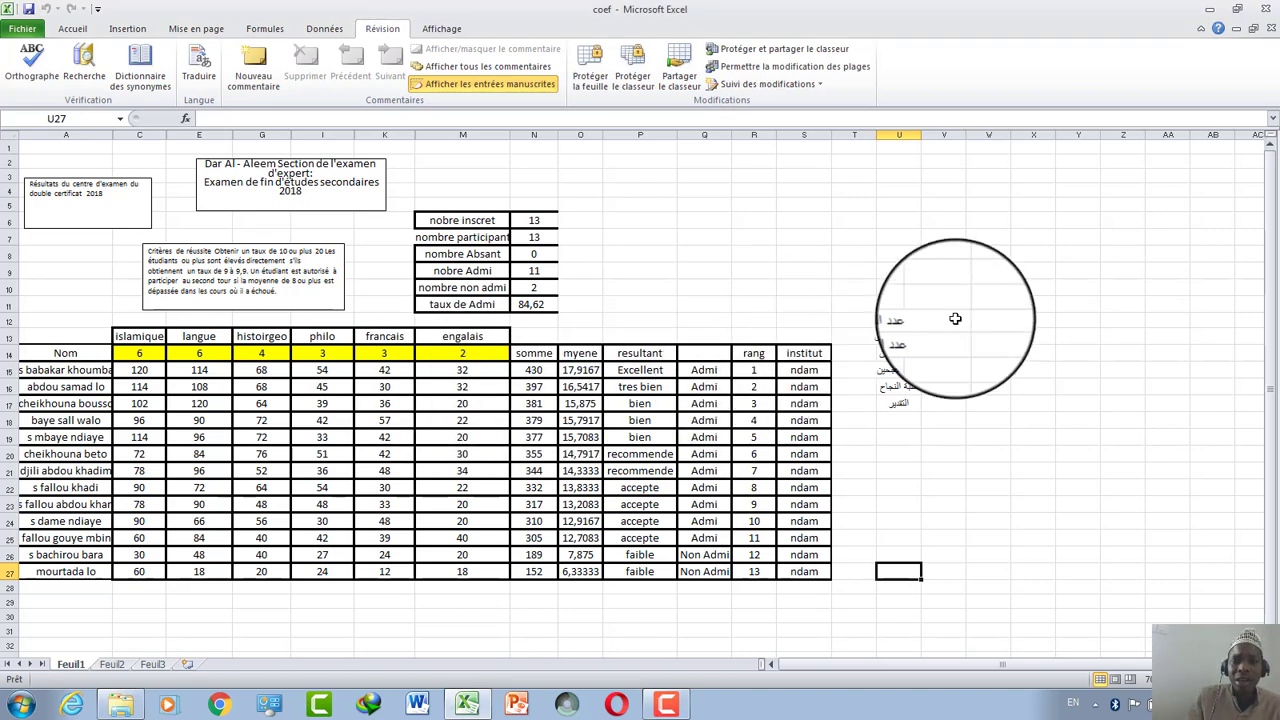
{"action": "left_click", "coordinate": [988, 337]}
{"action": "type", "text": "huuy7y"}
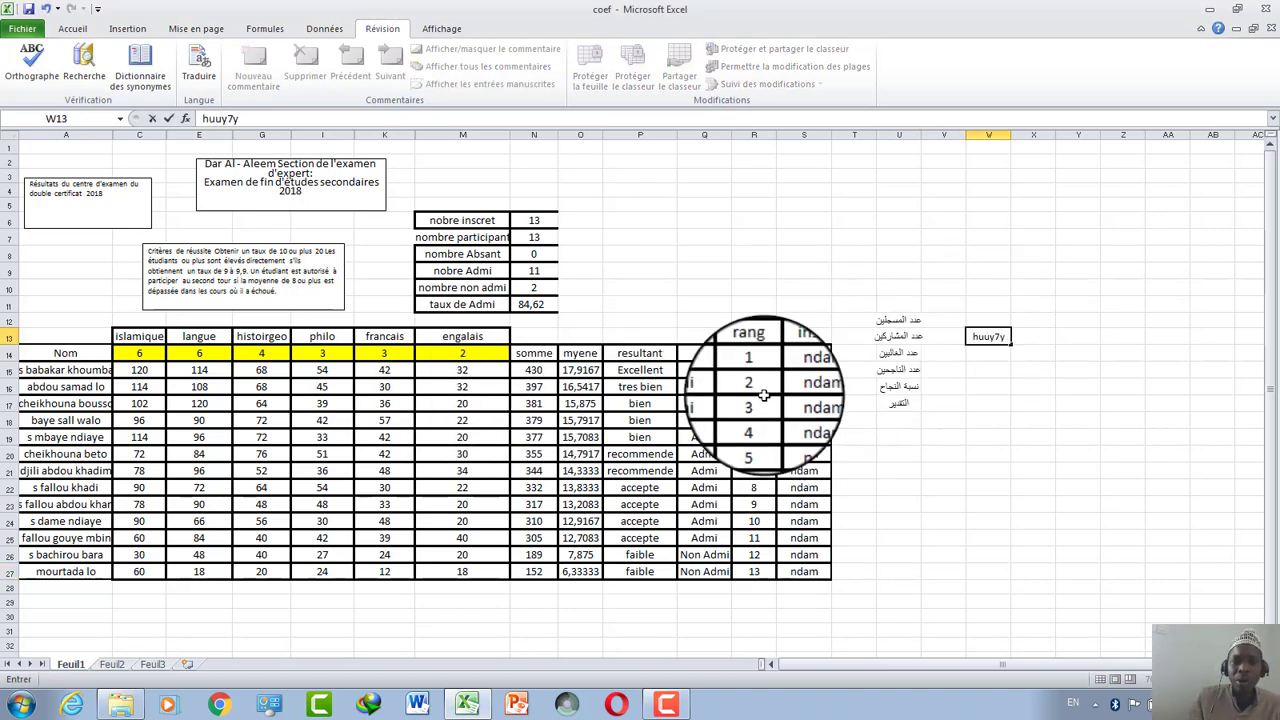
Step: Commit the V13 test entry, password-protect the workbook structure, and type 'huih' in P8
{"action": "left_click", "coordinate": [898, 403]}
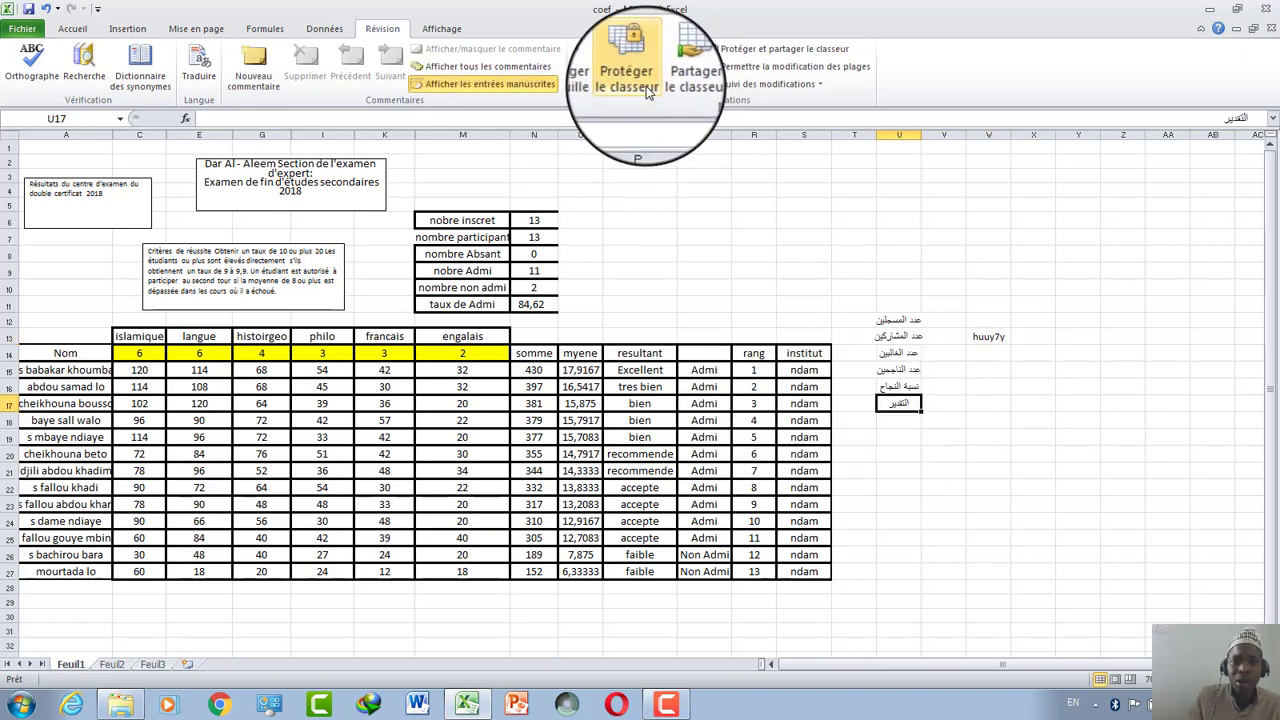
{"action": "left_click", "coordinate": [648, 87]}
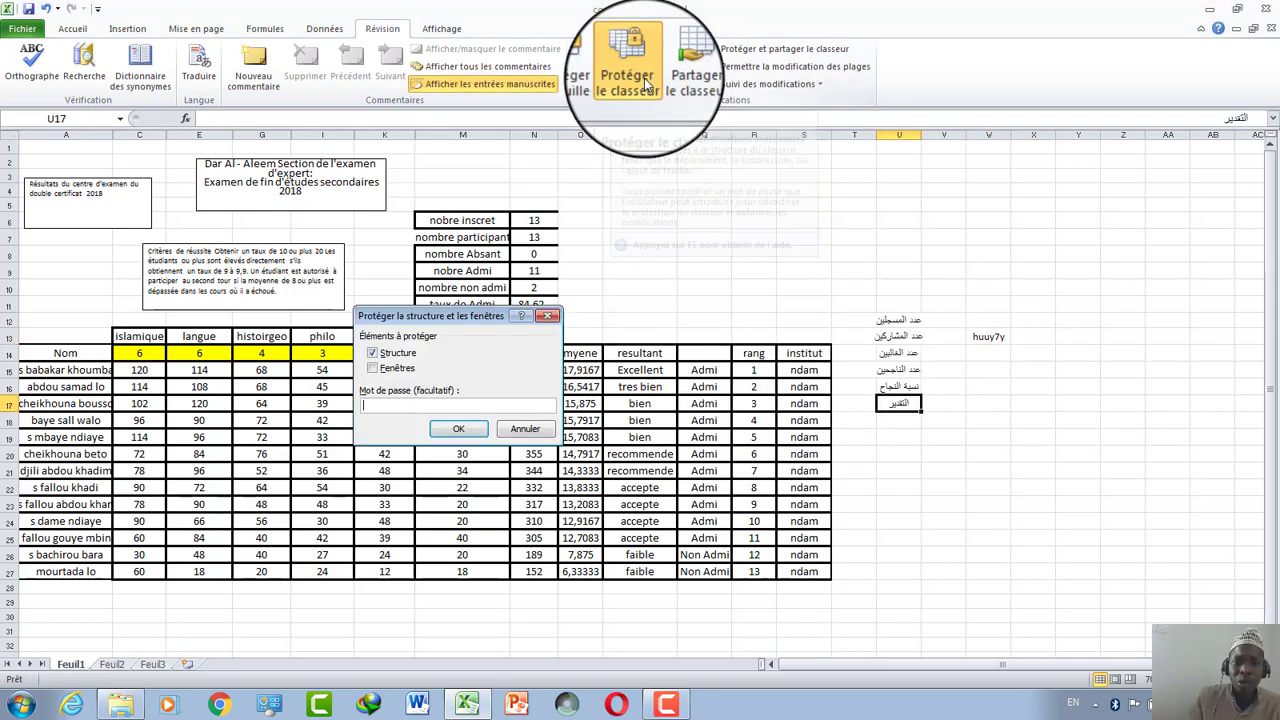
{"action": "left_click", "coordinate": [463, 432]}
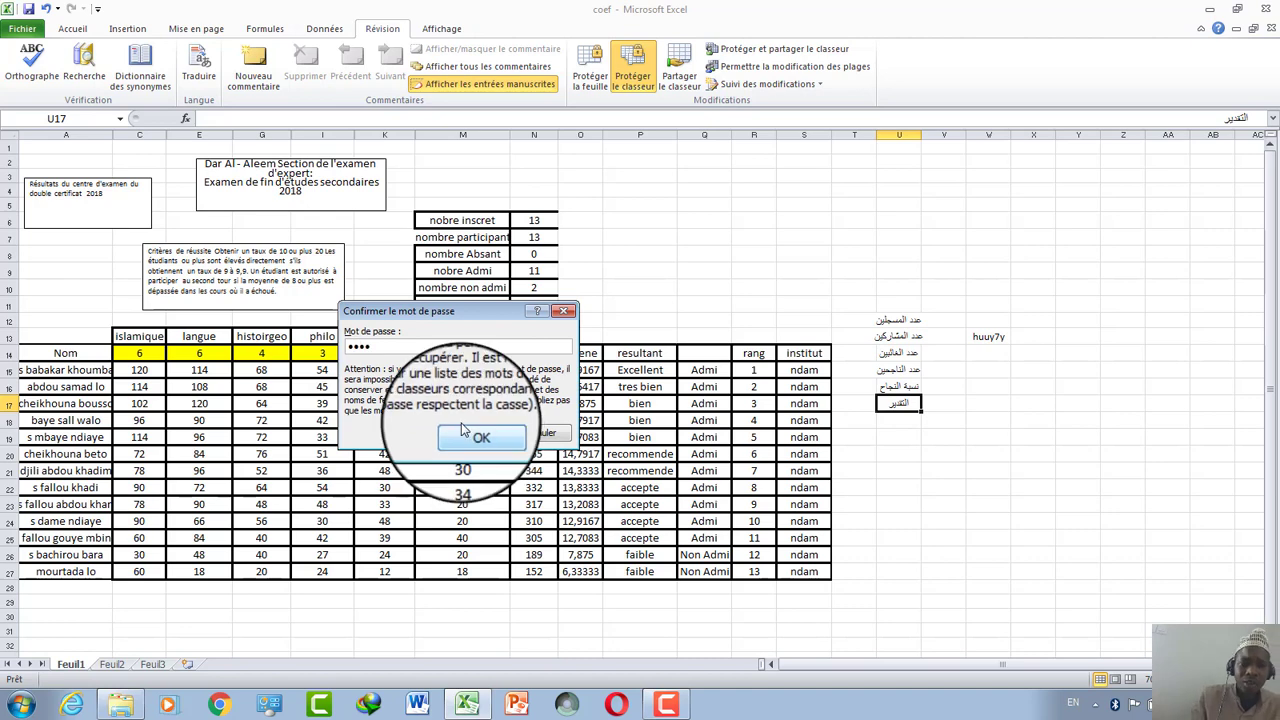
{"action": "left_click", "coordinate": [641, 253]}
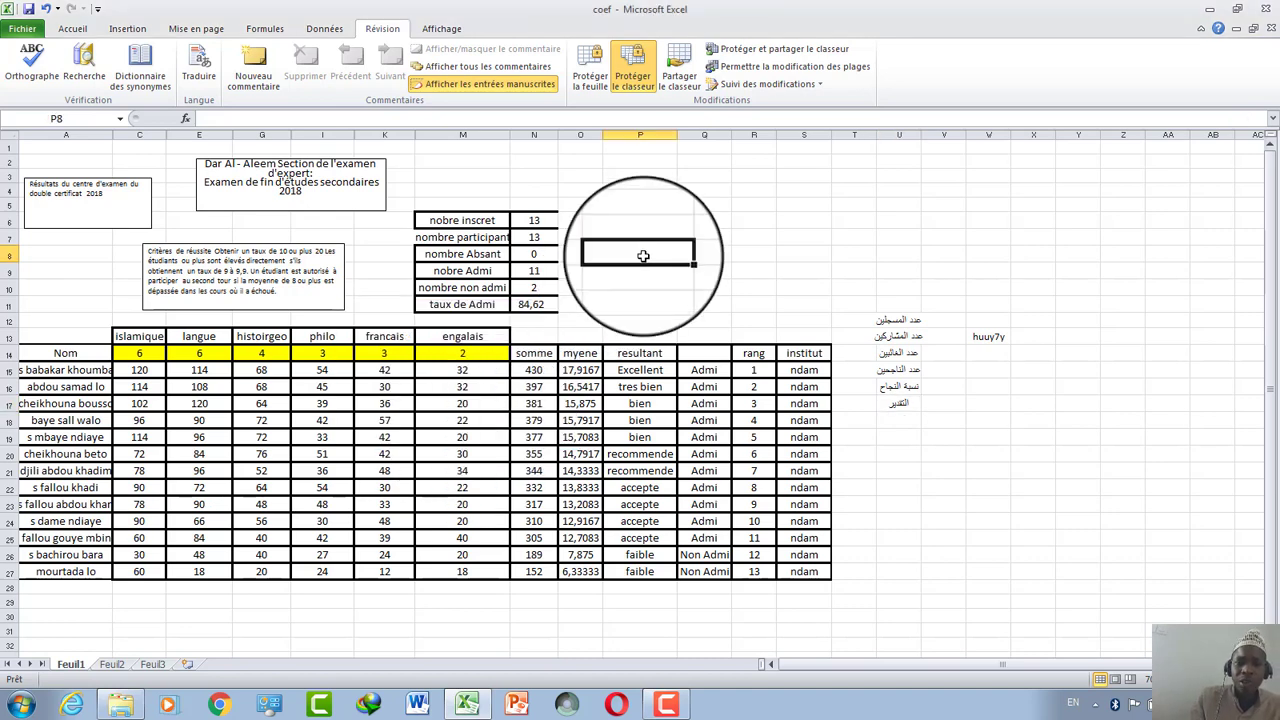
{"action": "type", "text": "huih"}
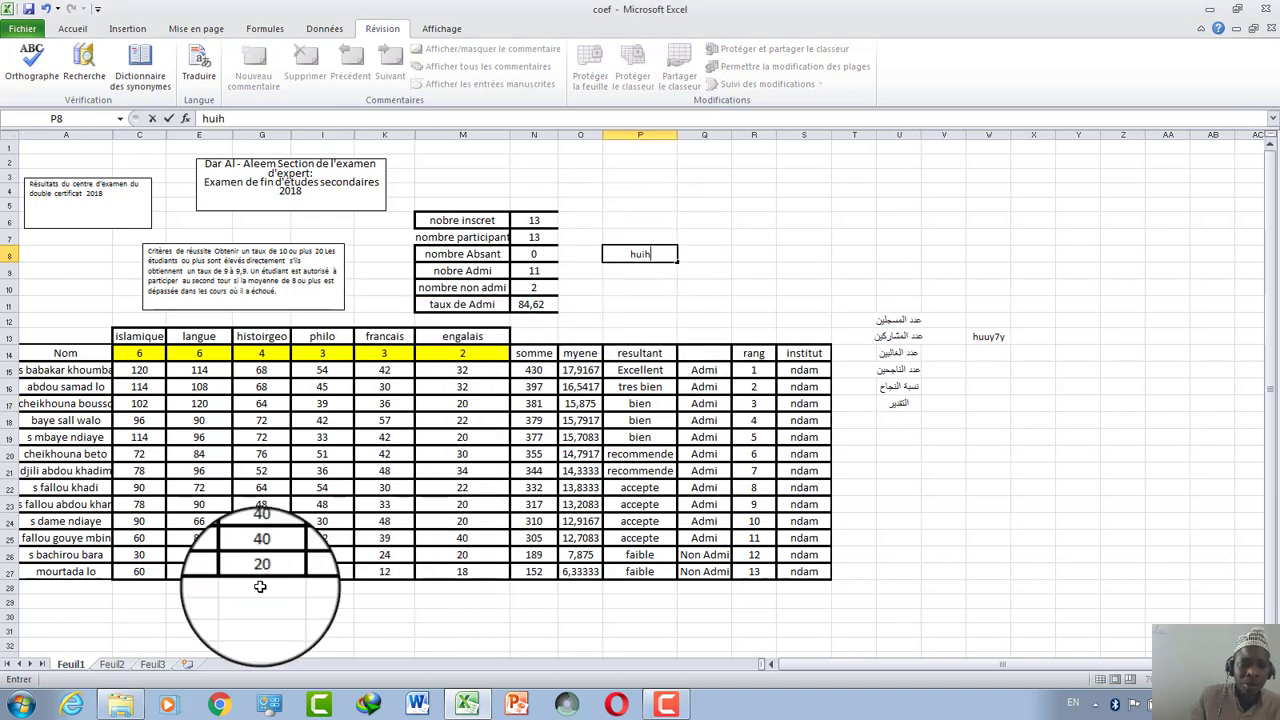
Step: Type test text 'y8yy' on Feuil2, then return to Feuil1
{"action": "left_click", "coordinate": [124, 667]}
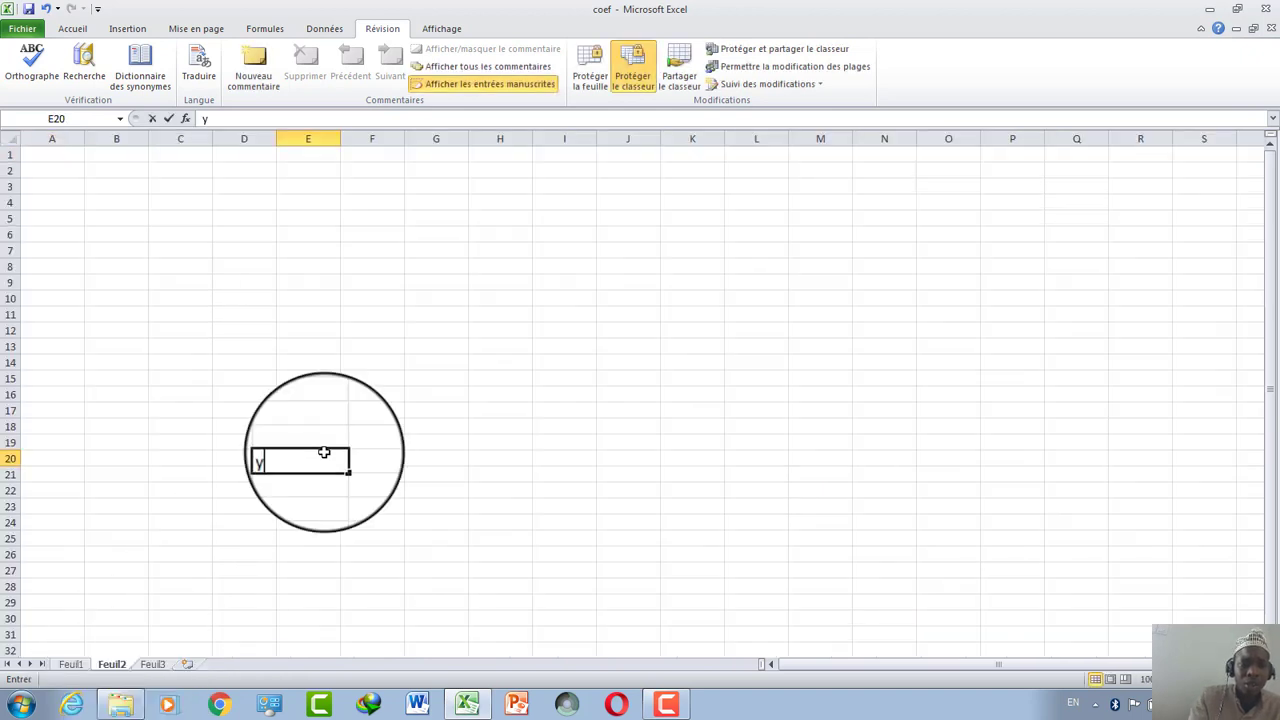
{"action": "type", "text": "y8yy"}
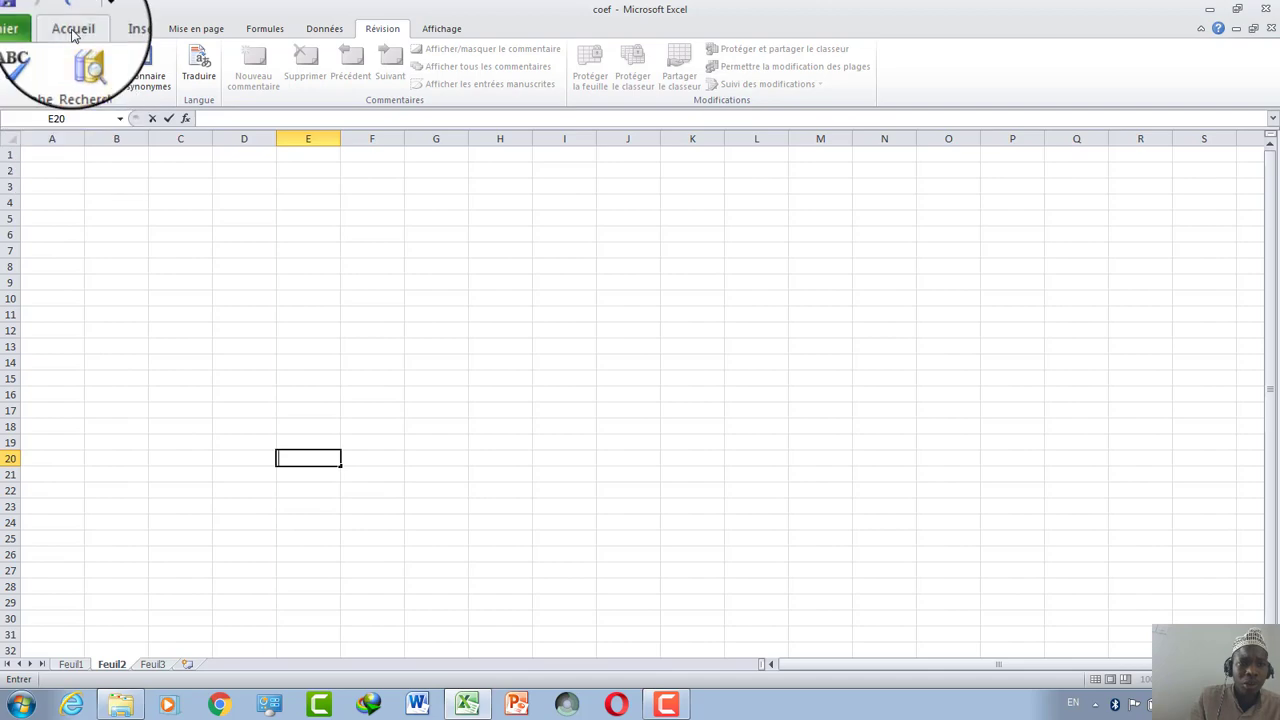
{"action": "left_click", "coordinate": [72, 28]}
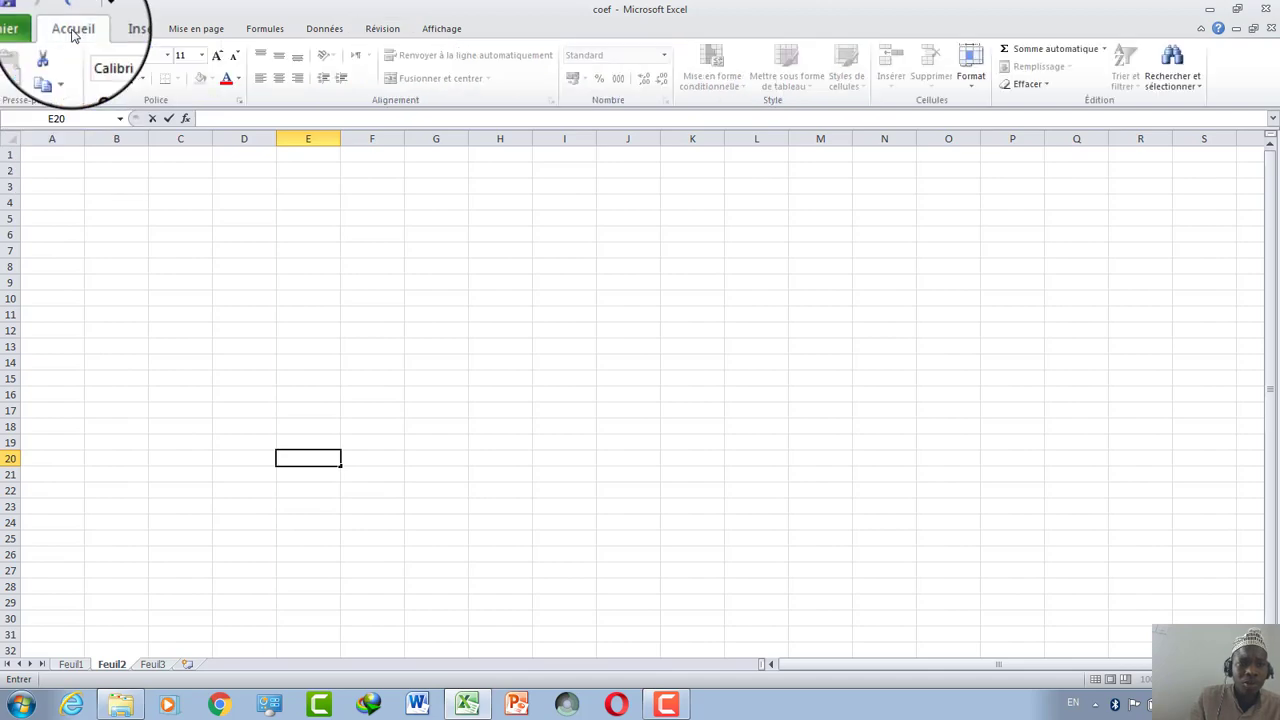
{"action": "left_click", "coordinate": [70, 664]}
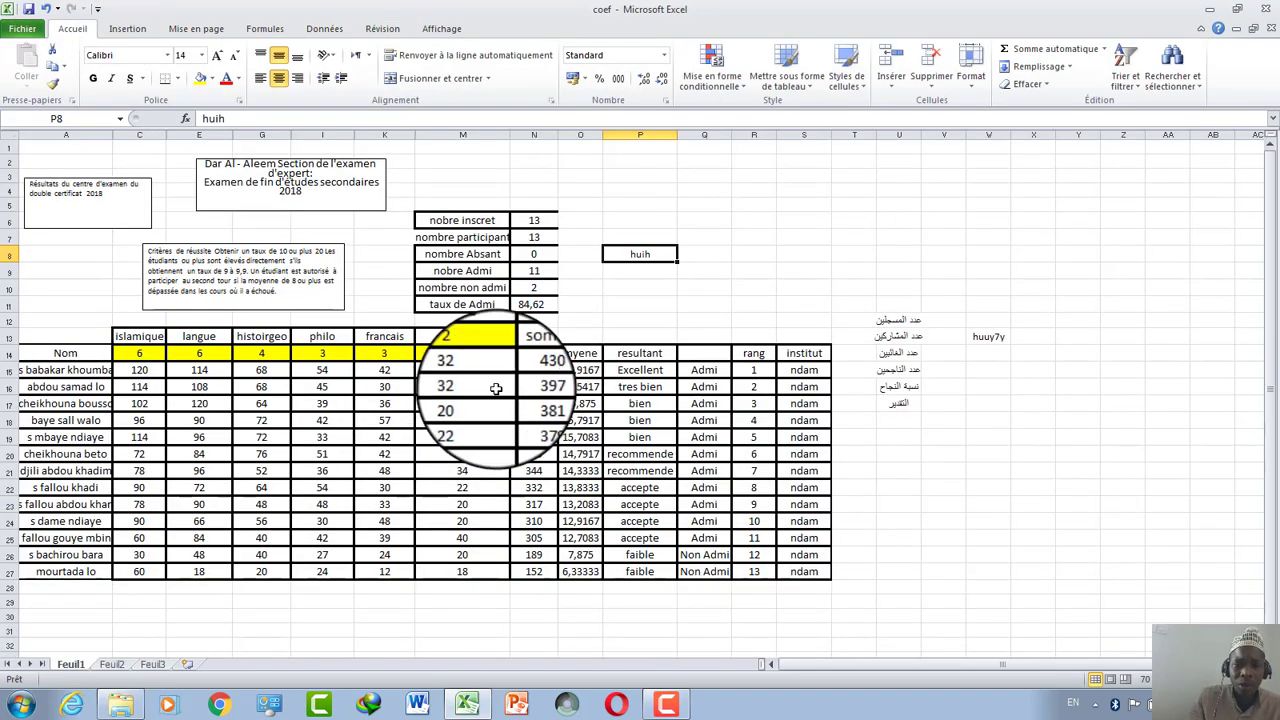
Step: Delete cell P15 shifting cells up, undo it, and show the Révision tab
{"action": "right_click", "coordinate": [636, 368]}
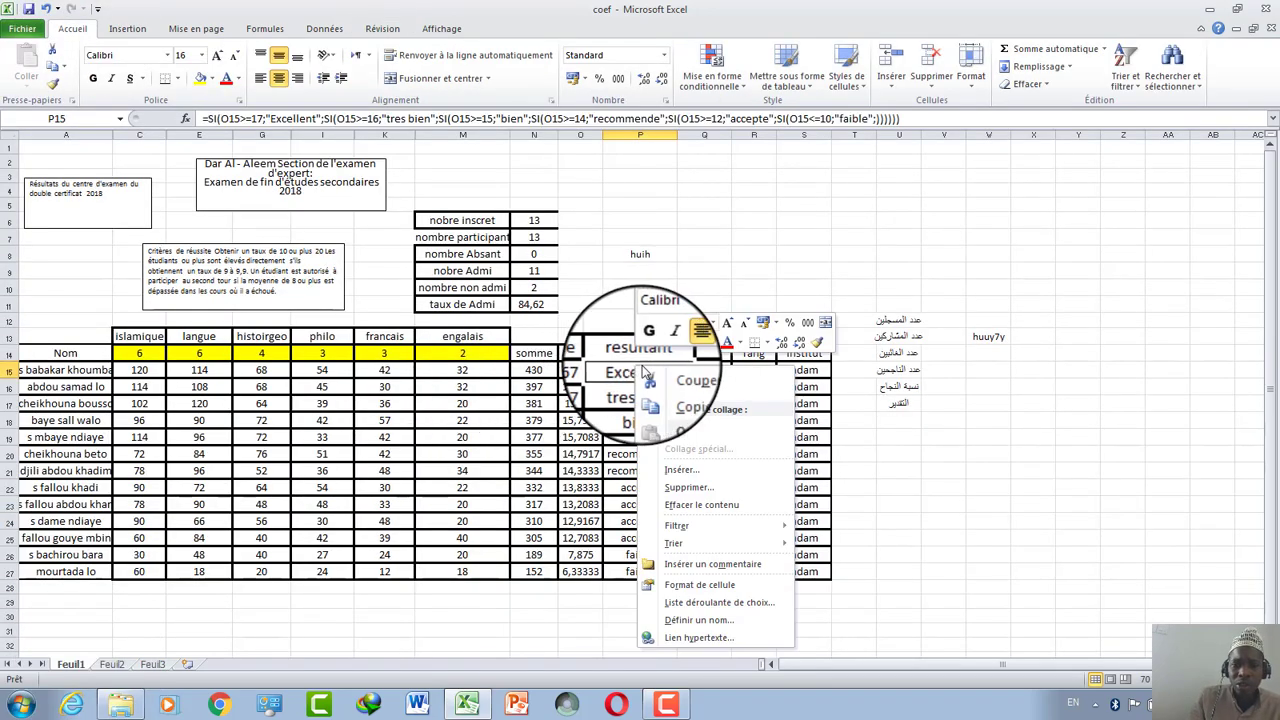
{"action": "left_click", "coordinate": [690, 489]}
{"action": "left_click", "coordinate": [666, 530]}
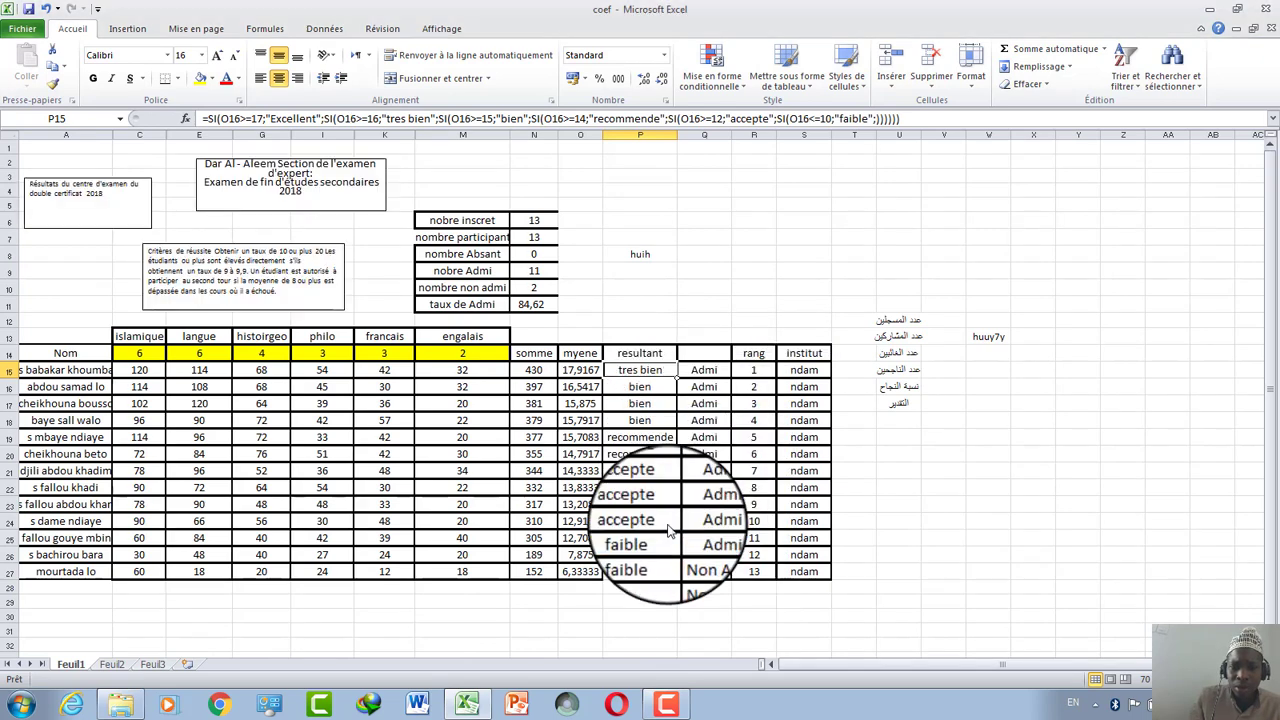
{"action": "left_click", "coordinate": [47, 10]}
{"action": "left_click", "coordinate": [382, 28]}
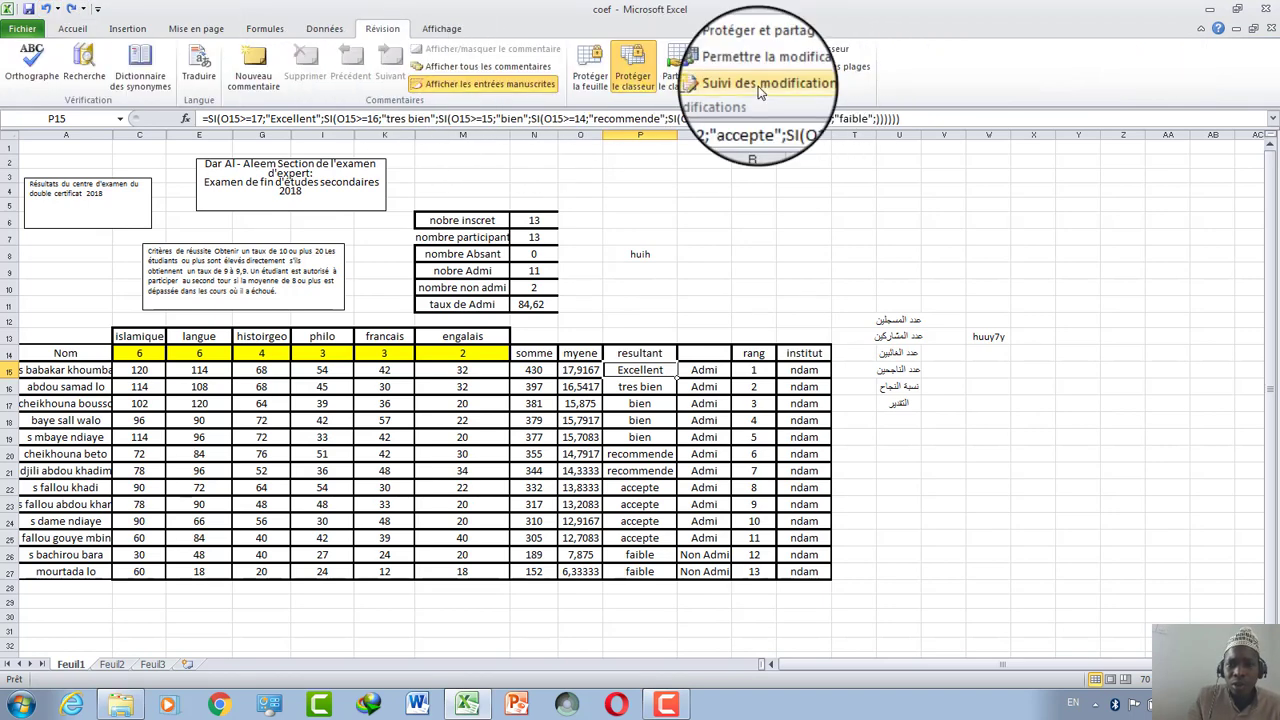
Step: Cancel unprotecting the workbook, save and close coef.xlsx, then reopen it from the desktop
{"action": "left_click", "coordinate": [642, 88]}
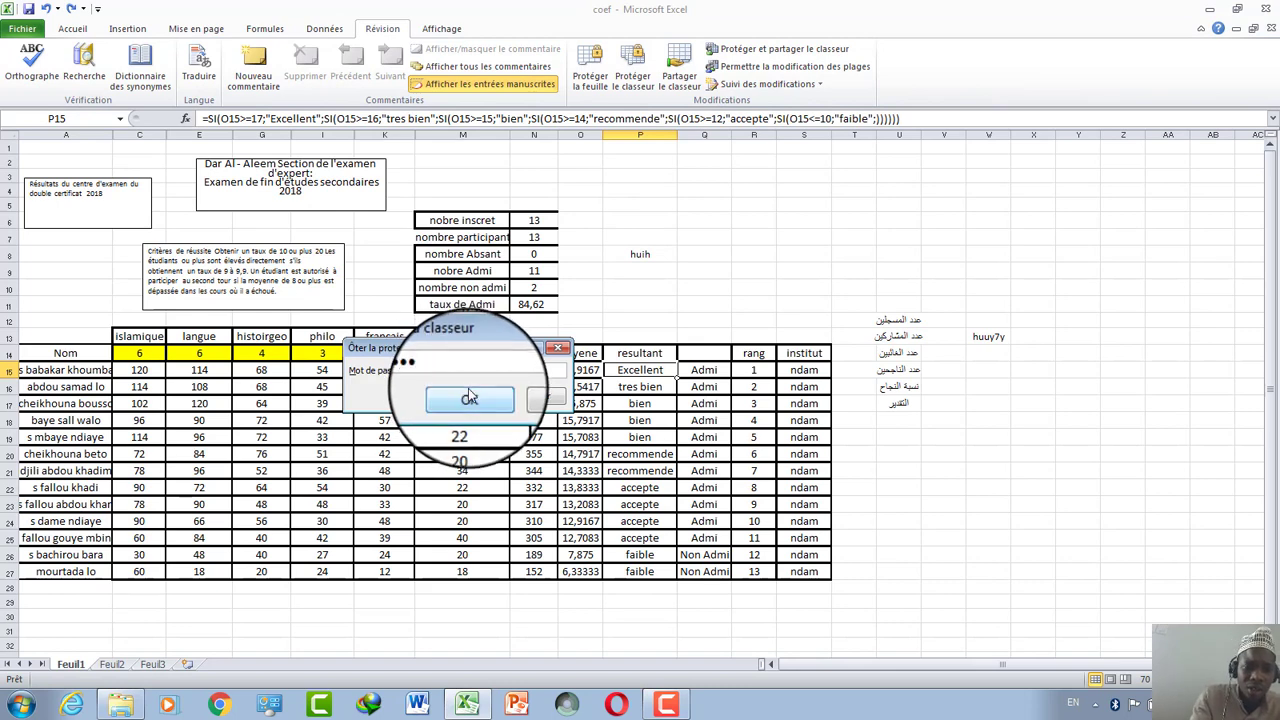
{"action": "left_click", "coordinate": [559, 347]}
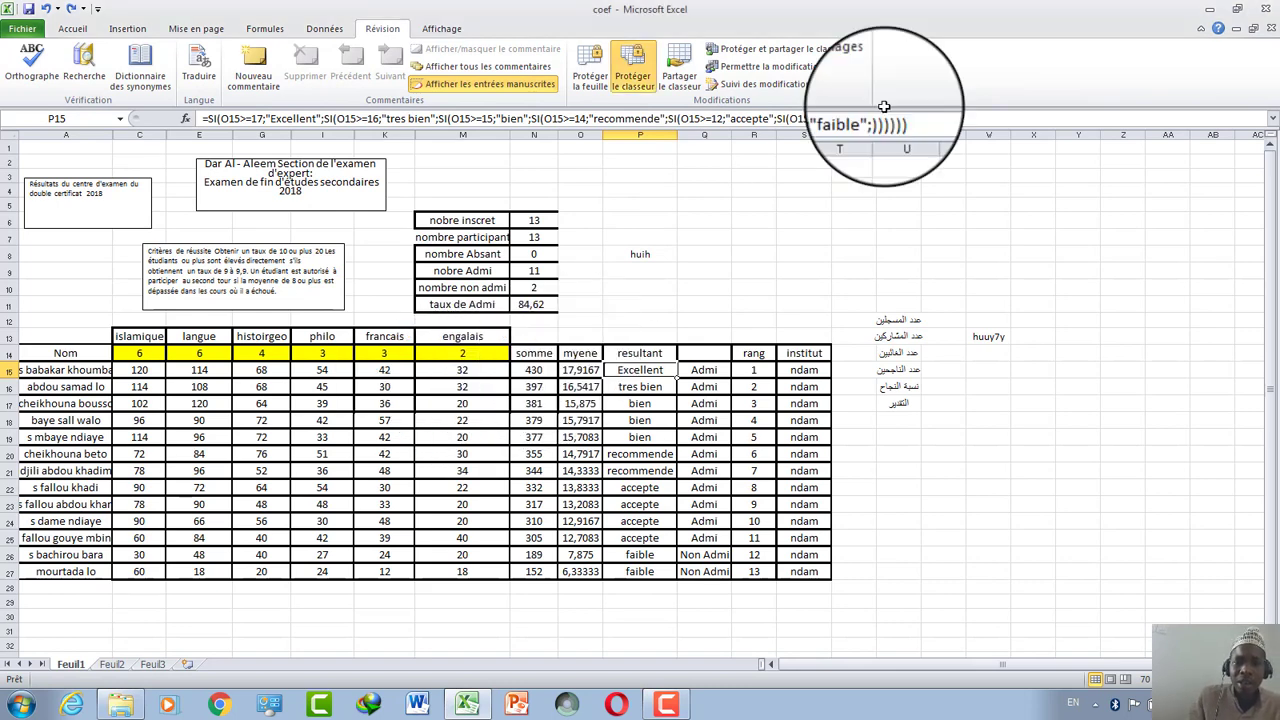
{"action": "left_click", "coordinate": [1270, 30]}
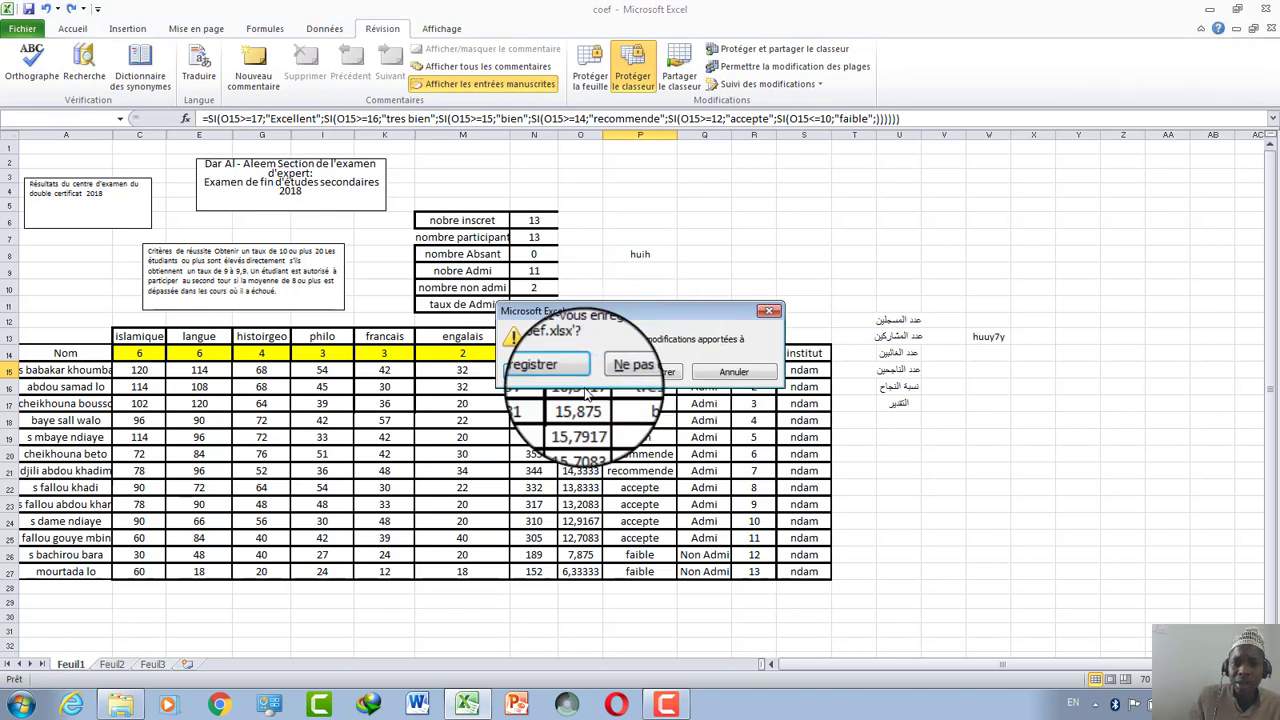
{"action": "left_click", "coordinate": [537, 371]}
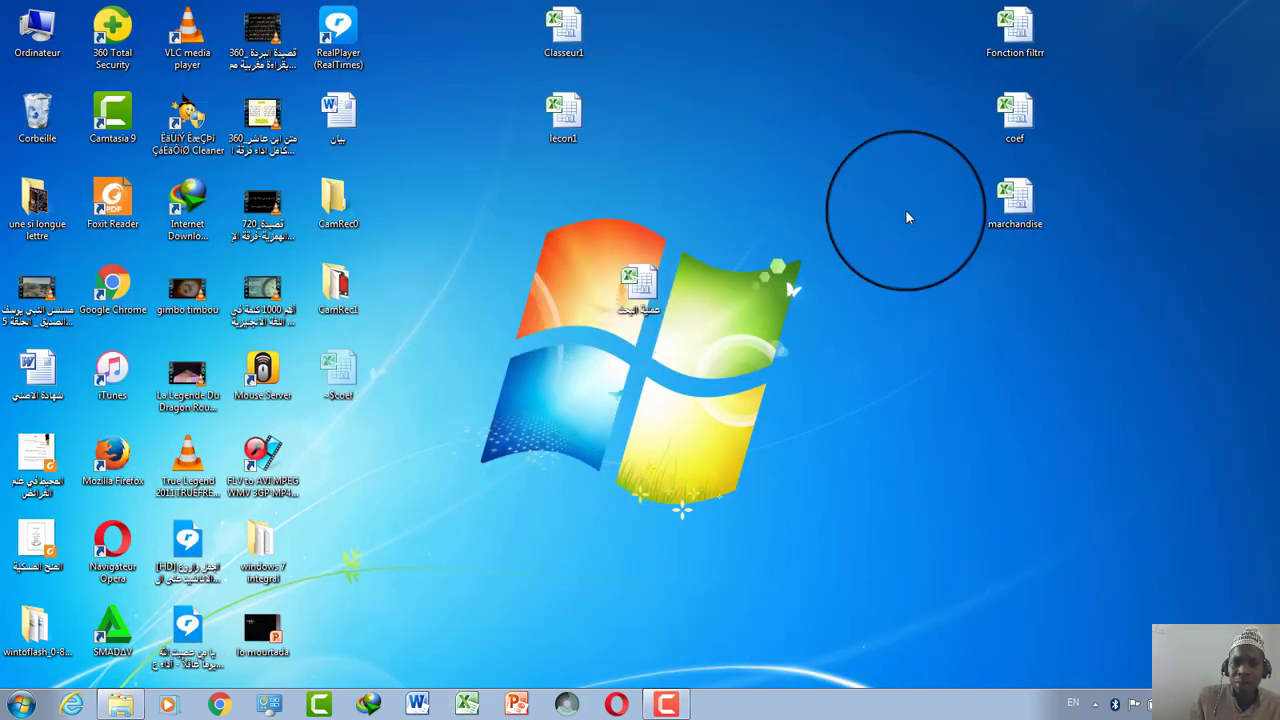
{"action": "double_click", "coordinate": [1025, 140]}
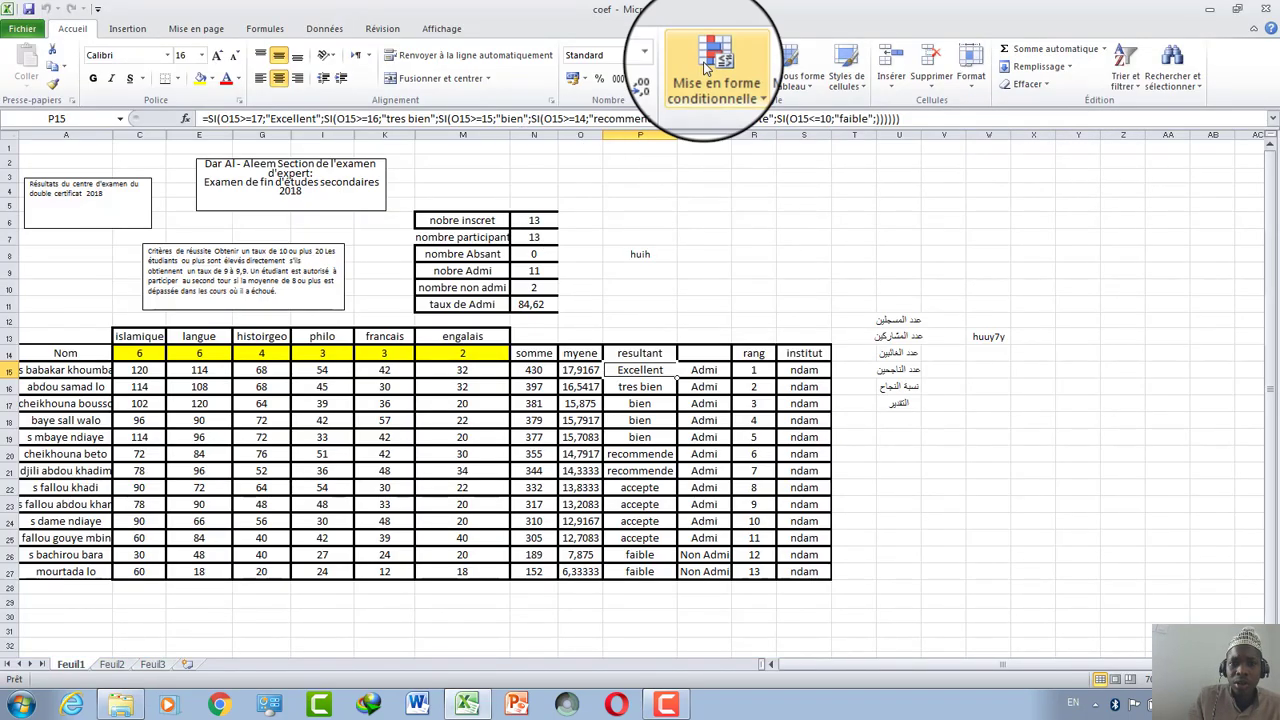
{"action": "left_click", "coordinate": [390, 32]}
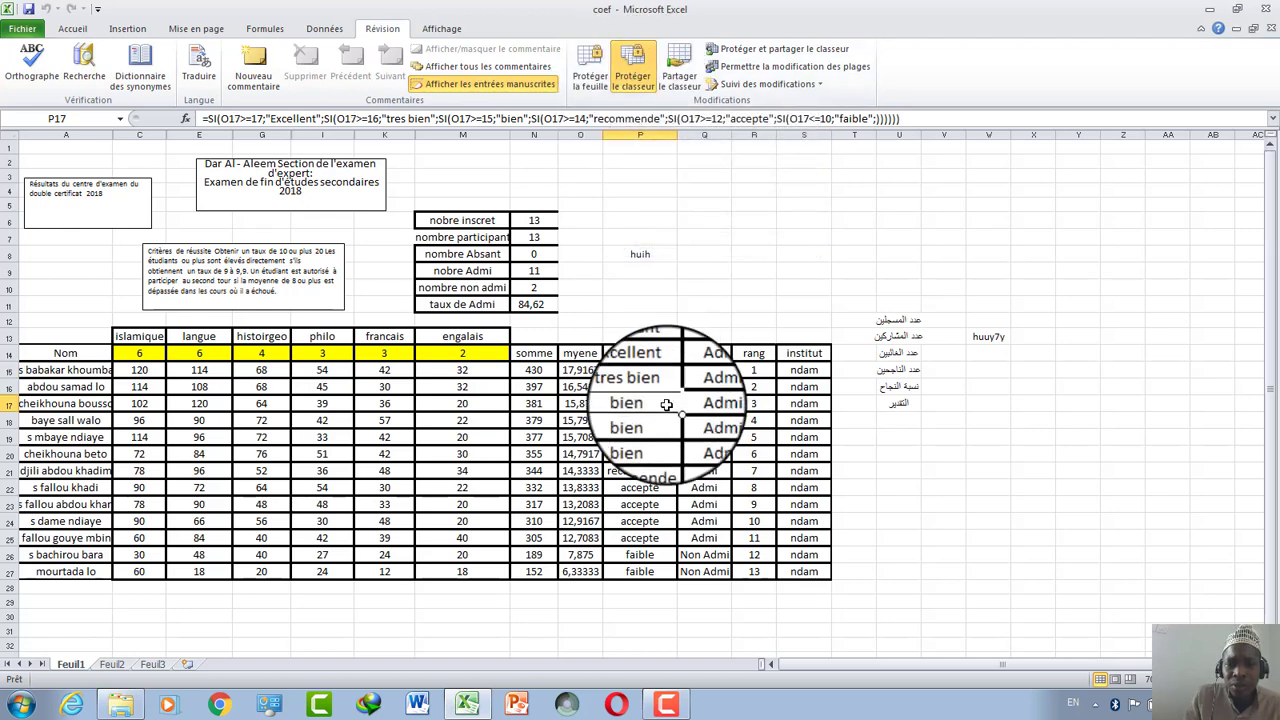
Step: Enter 40 as the francais score in K16, replacing 33 after a first attempt
{"action": "left_click", "coordinate": [384, 387]}
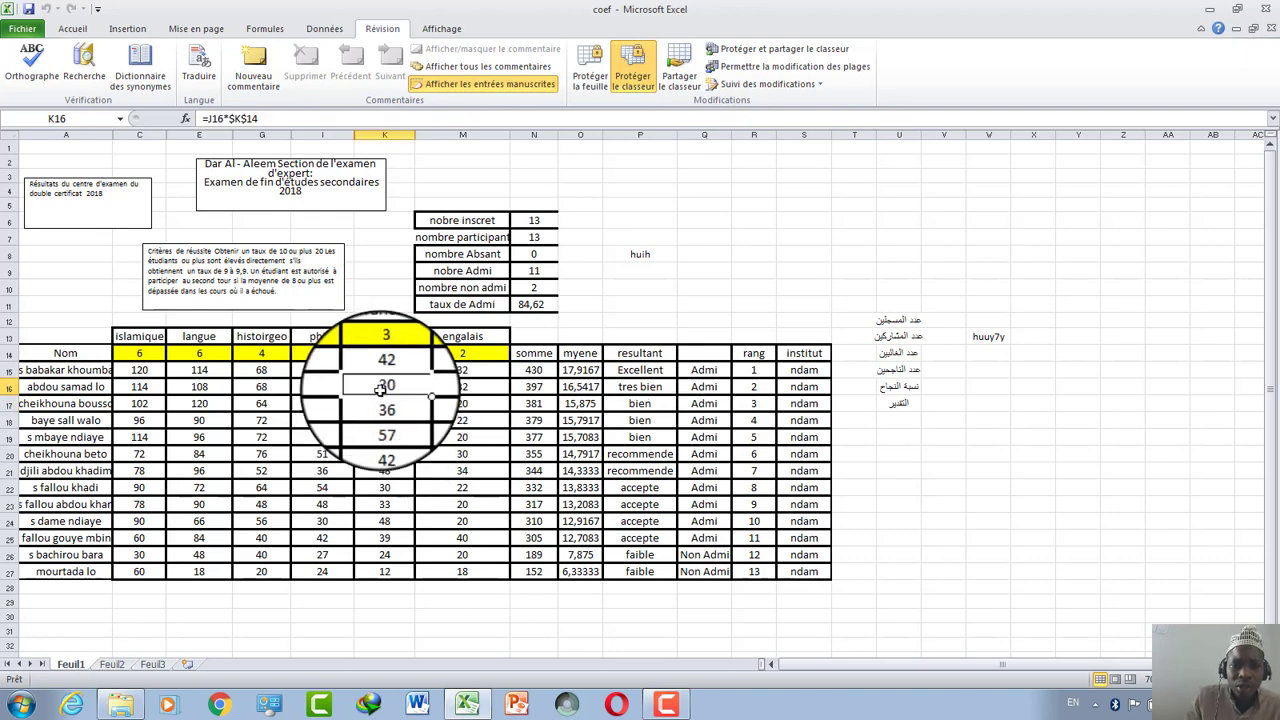
{"action": "type", "text": "33"}
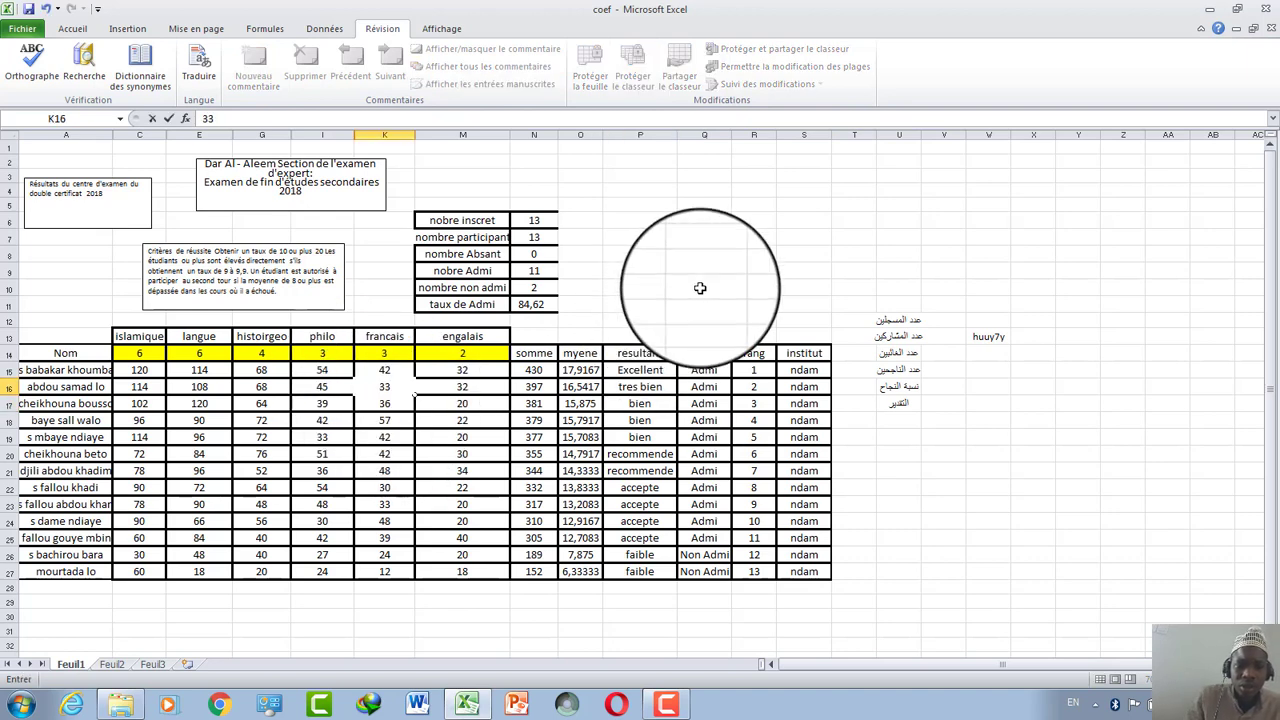
{"action": "left_click", "coordinate": [694, 288]}
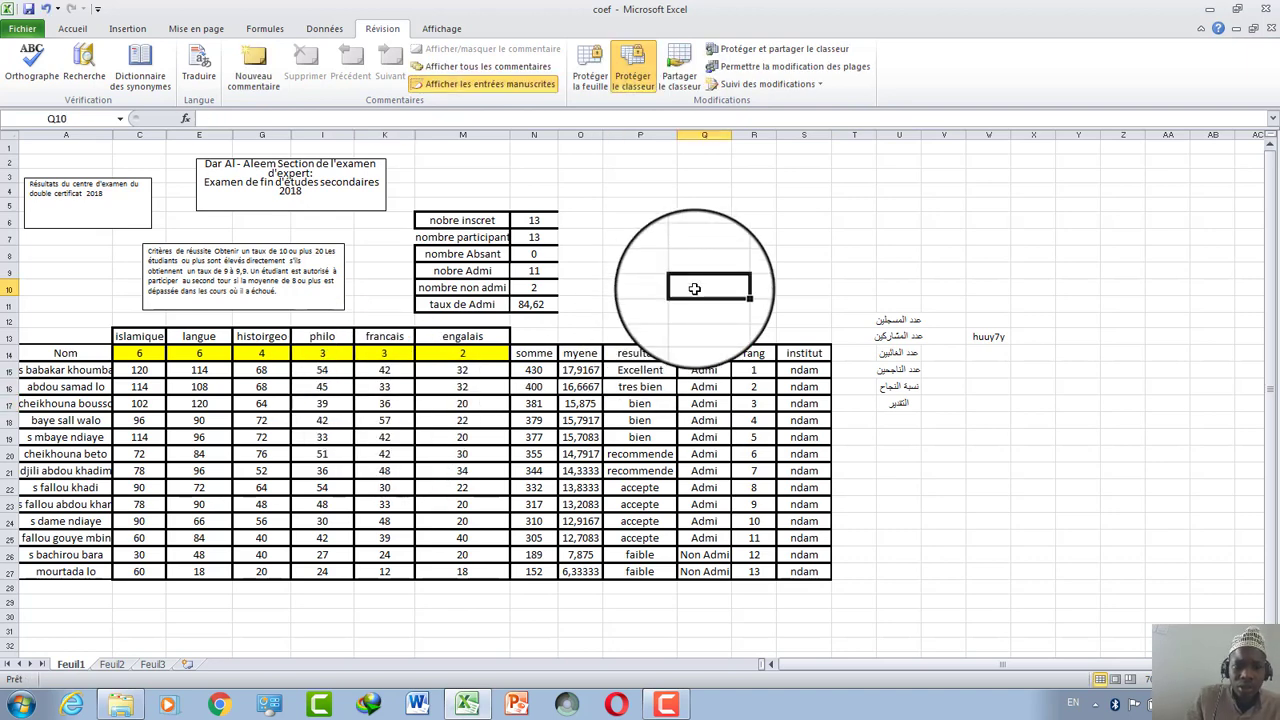
{"action": "left_click", "coordinate": [403, 393]}
{"action": "type", "text": "40"}
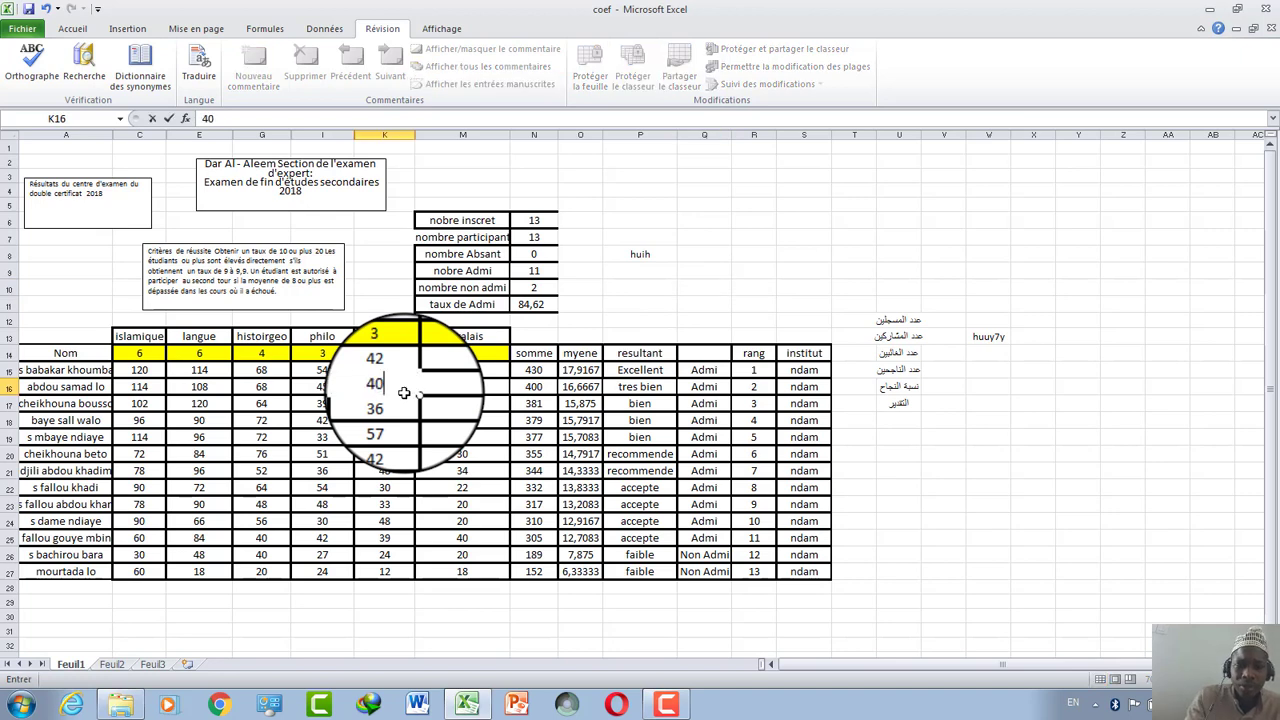
{"action": "left_click", "coordinate": [613, 297]}
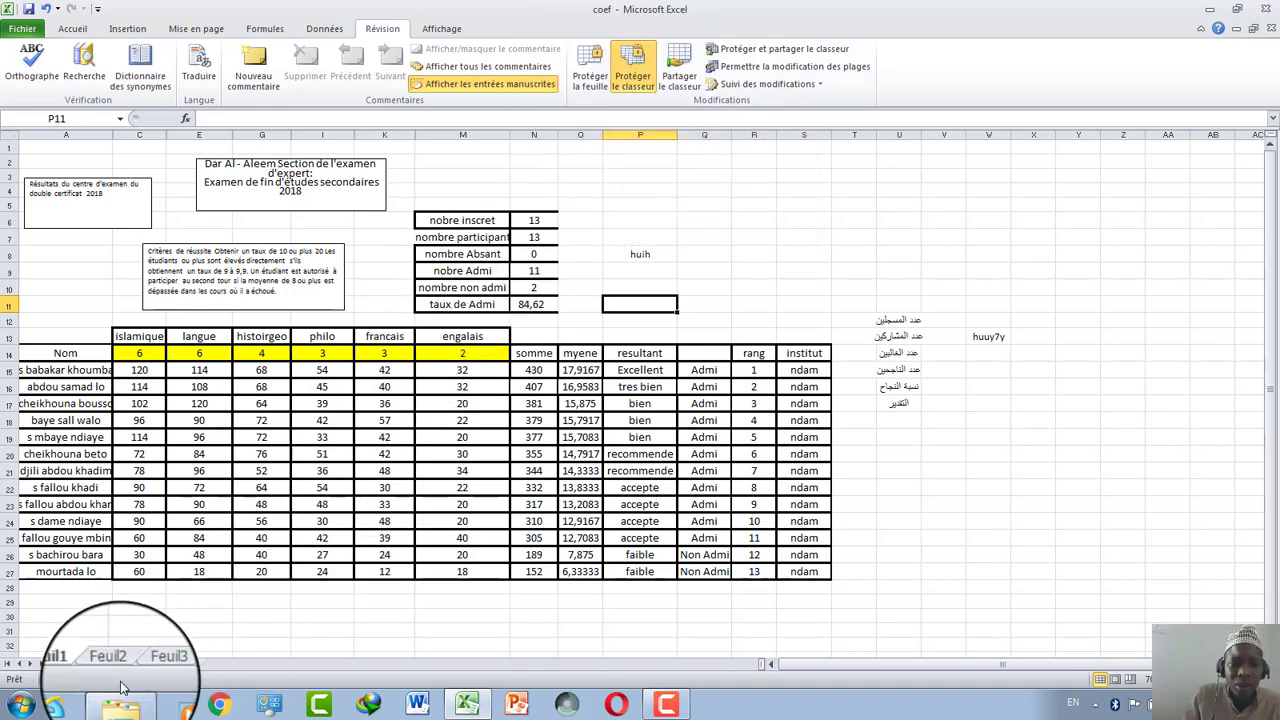
Step: Unprotect the workbook, then start re-protecting it with both Structure and Fenêtres ticked
{"action": "left_click", "coordinate": [645, 65]}
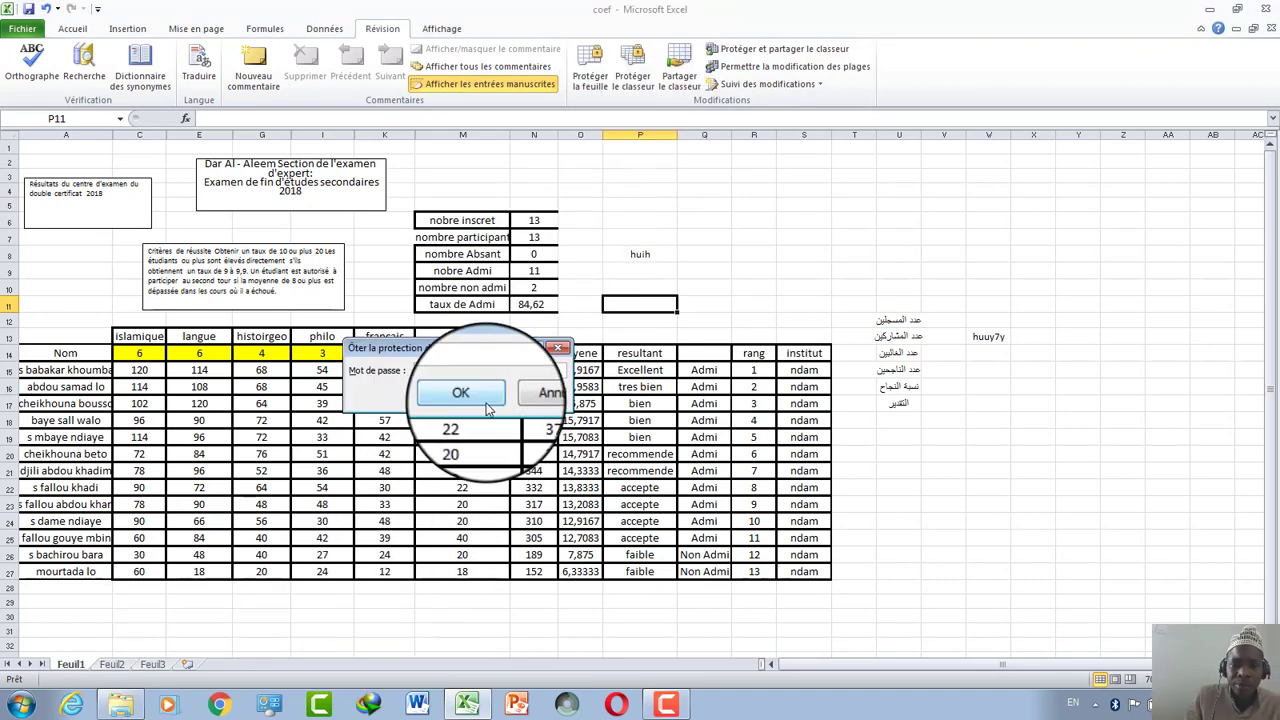
{"action": "left_click", "coordinate": [468, 396]}
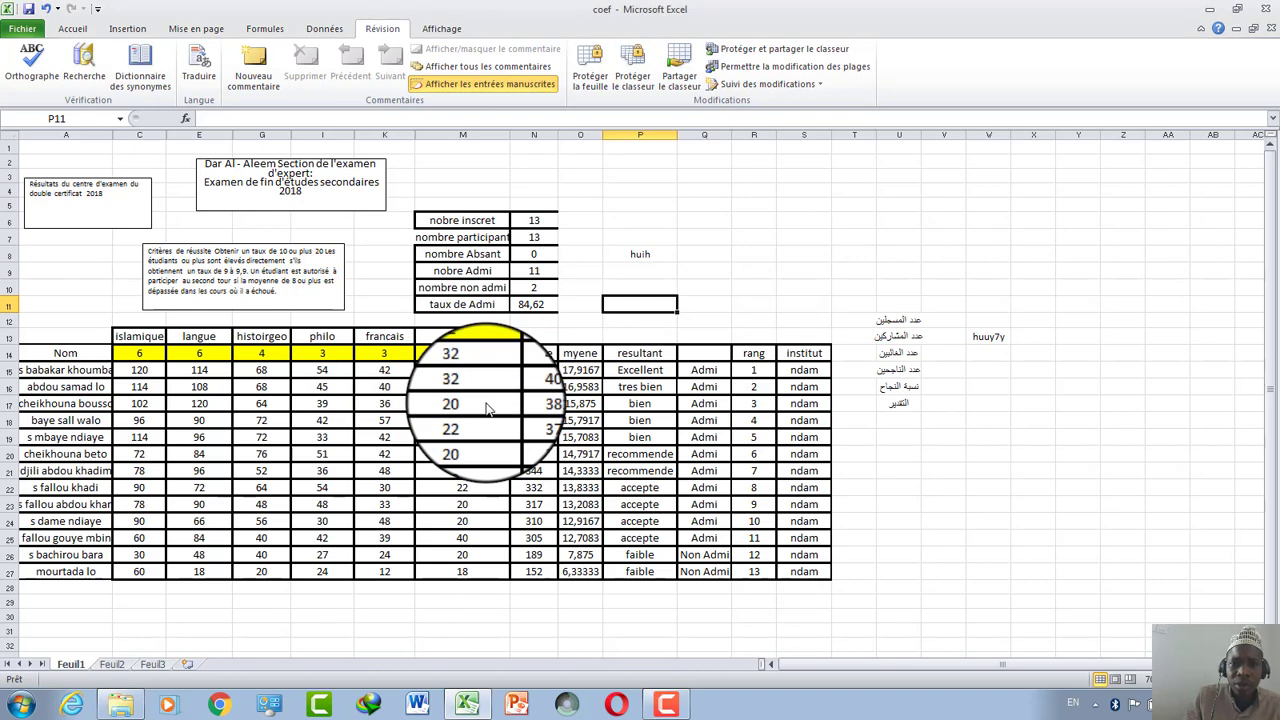
{"action": "left_click", "coordinate": [632, 80]}
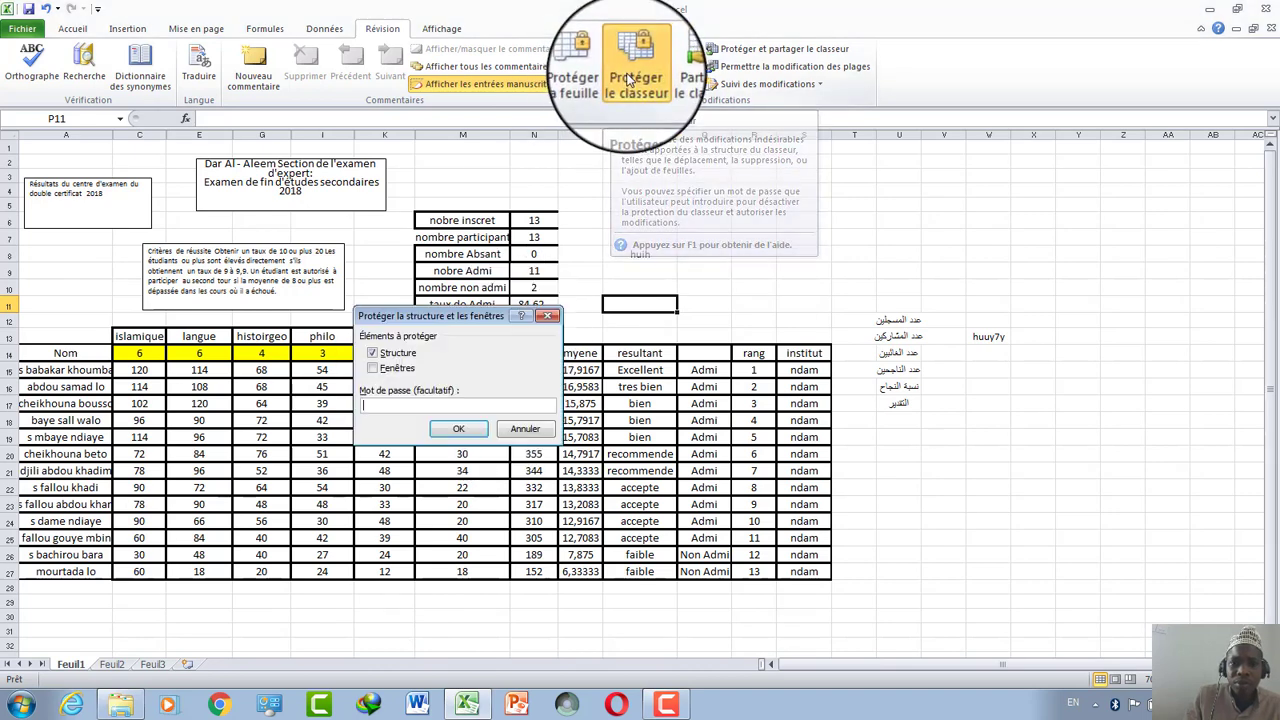
{"action": "left_click", "coordinate": [371, 367]}
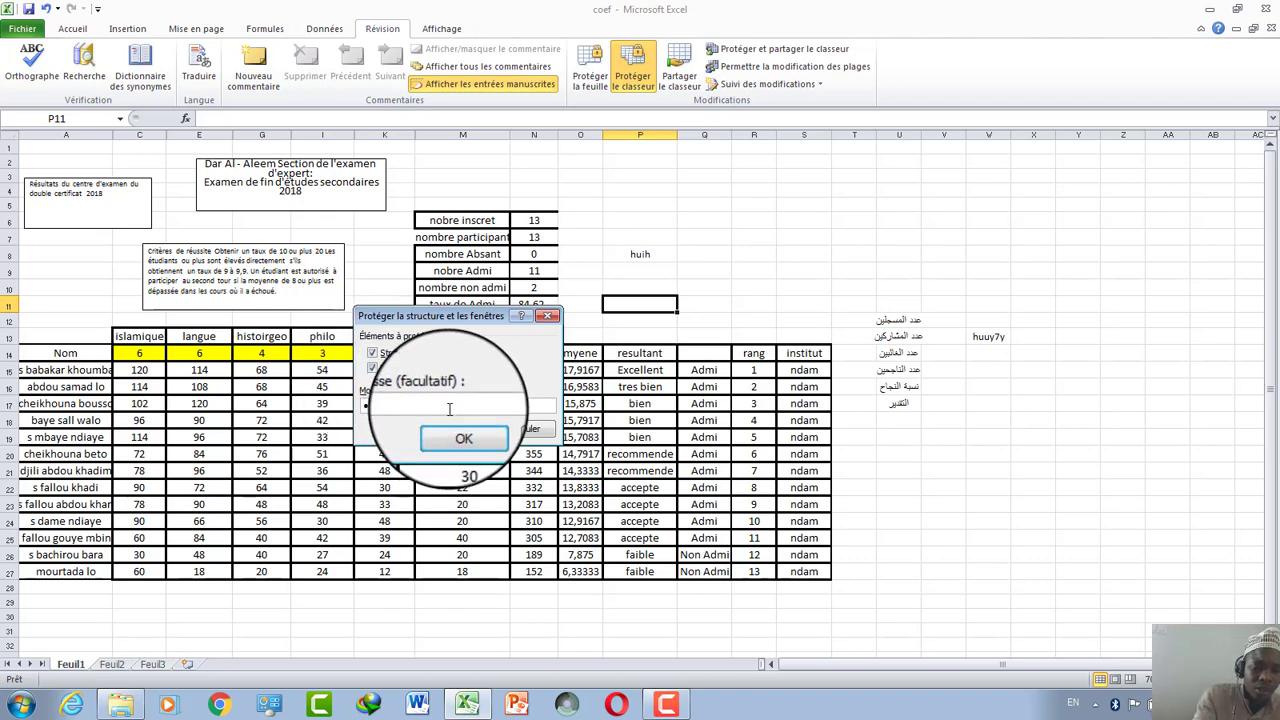
Step: Set and confirm the workbook password, then type test text 'kk' in Q5
{"action": "left_click", "coordinate": [463, 436]}
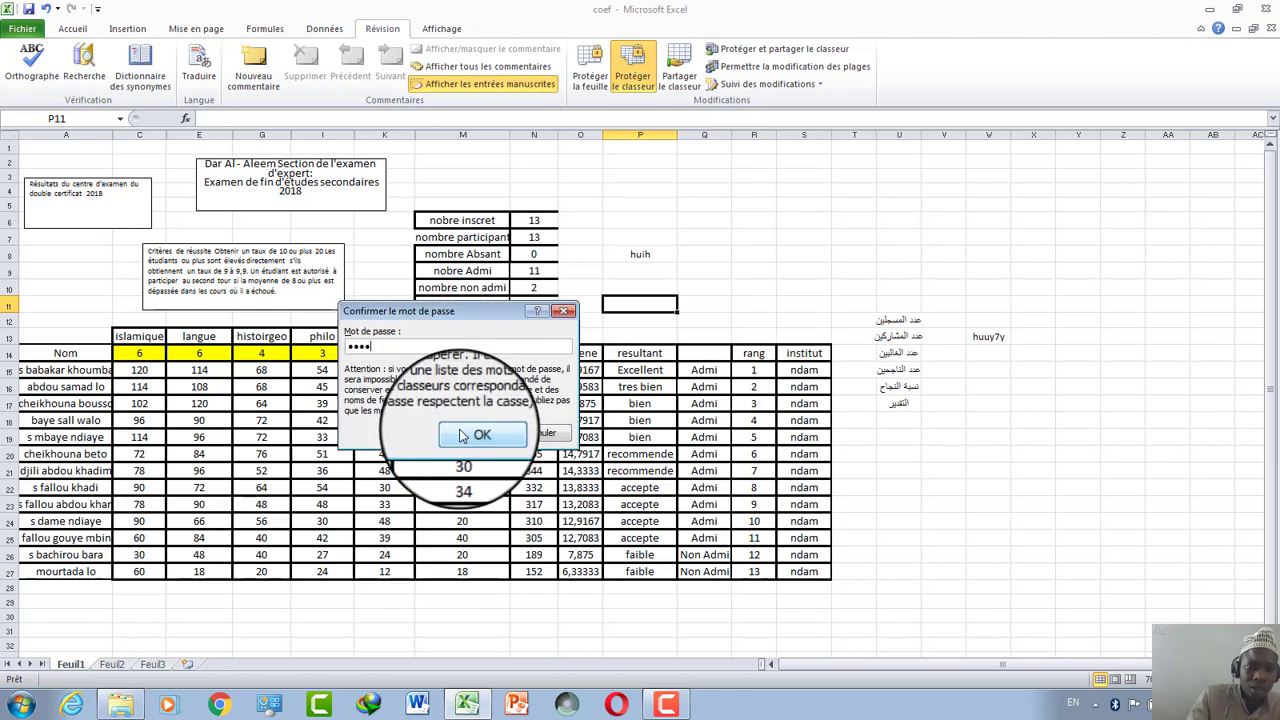
{"action": "left_click", "coordinate": [463, 436]}
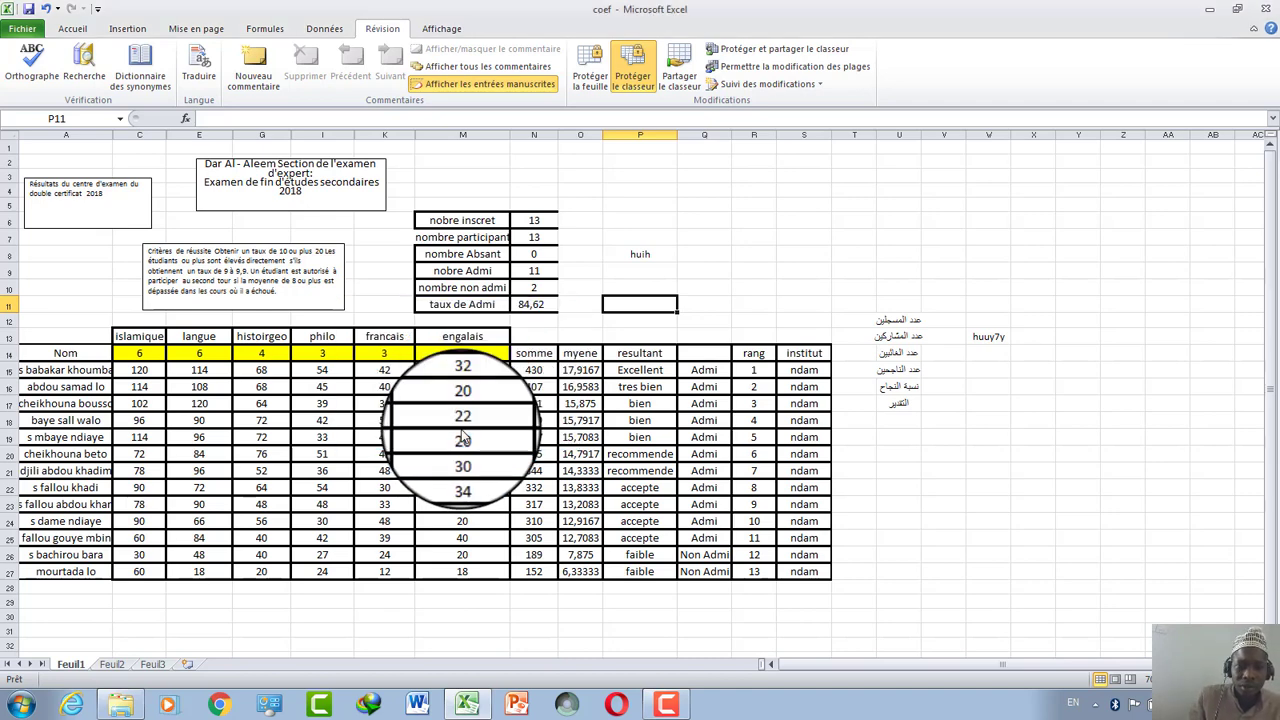
{"action": "left_click", "coordinate": [704, 204]}
{"action": "type", "text": "kk"}
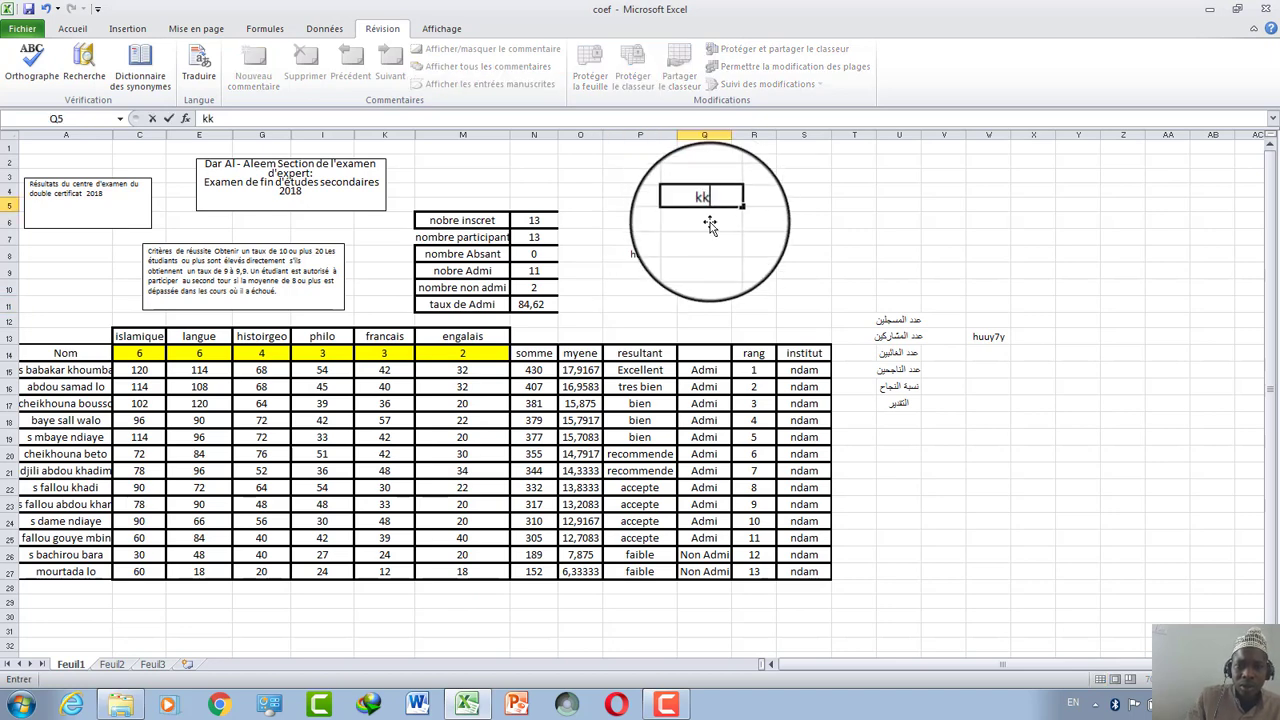
Step: Close Excel answering the save prompt, then reopen coef from the desktop
{"action": "left_click", "coordinate": [1265, 8]}
{"action": "left_click", "coordinate": [555, 370]}
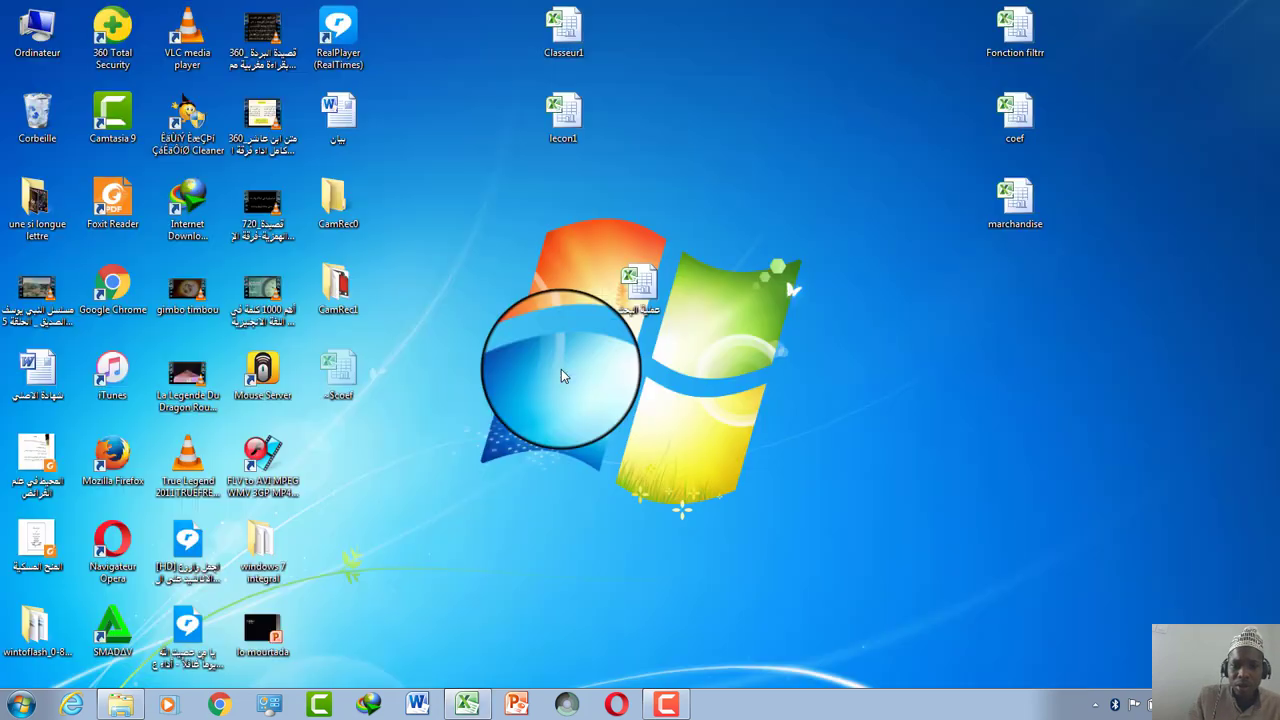
{"action": "double_click", "coordinate": [1036, 132]}
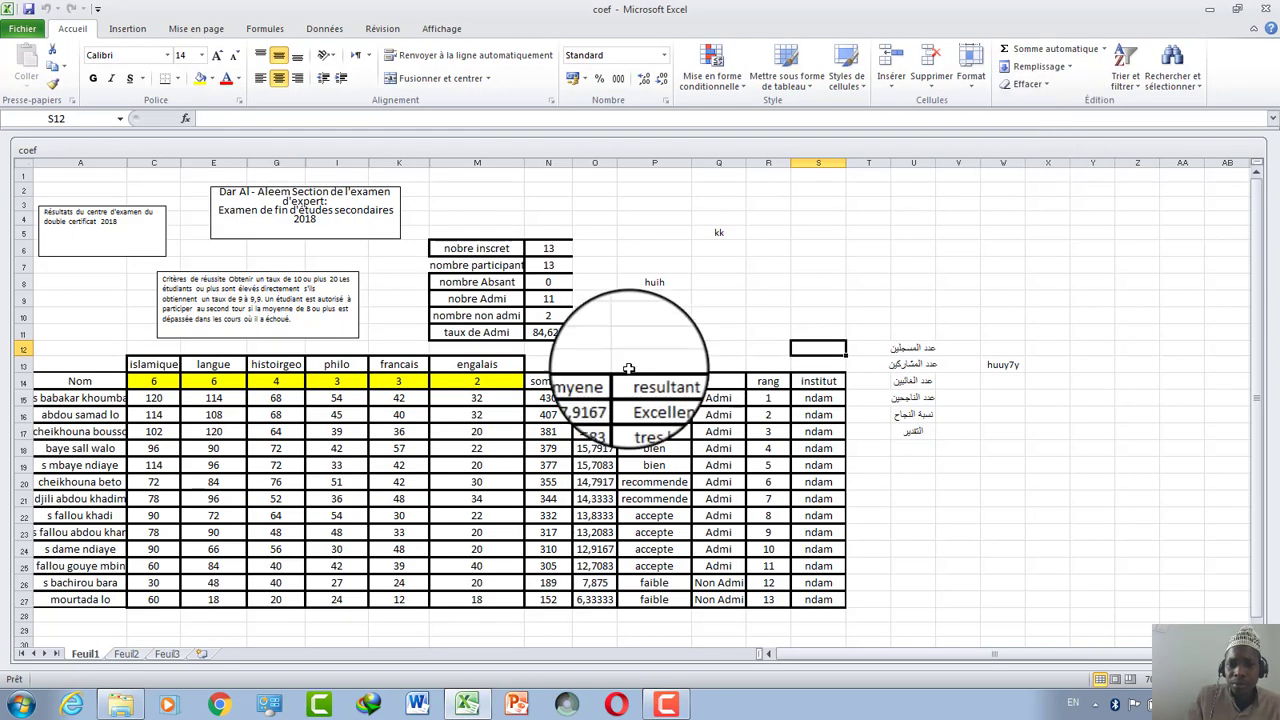
Step: Type 'hiuhpokopi' on the empty Feuil2, then return to the Feuil1 results
{"action": "left_click", "coordinate": [125, 653]}
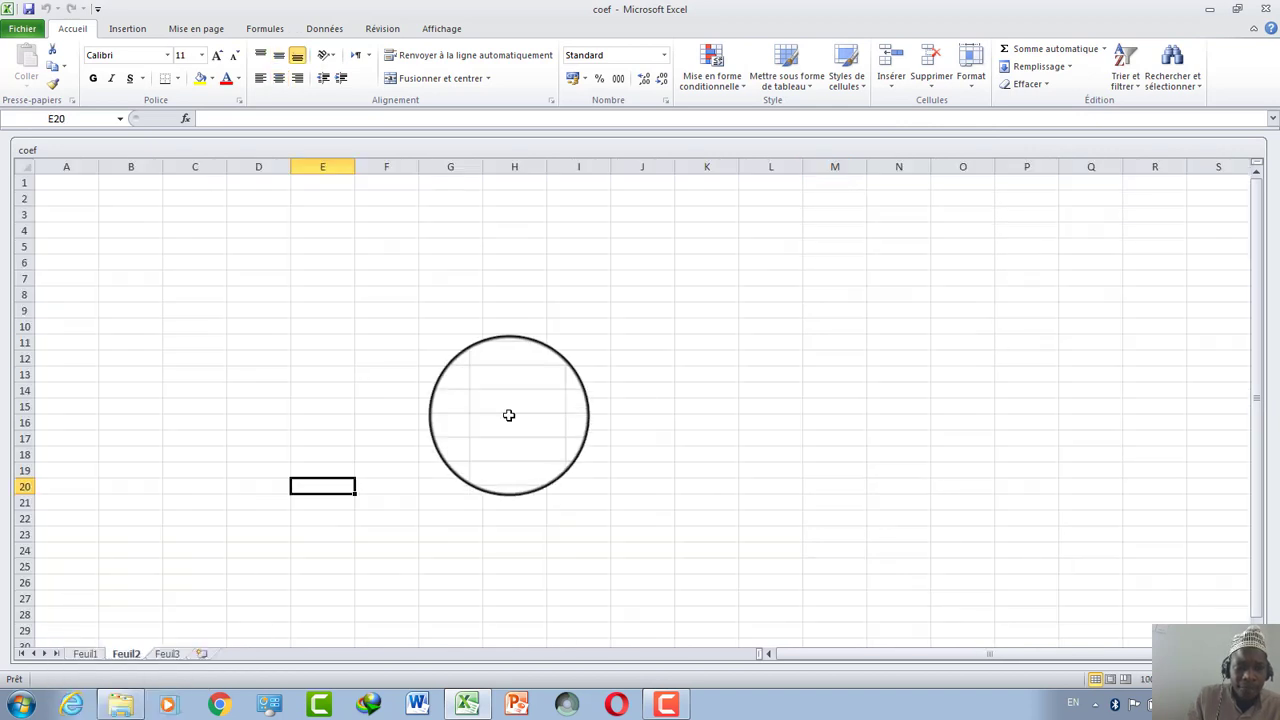
{"action": "type", "text": "hiuhpokopi"}
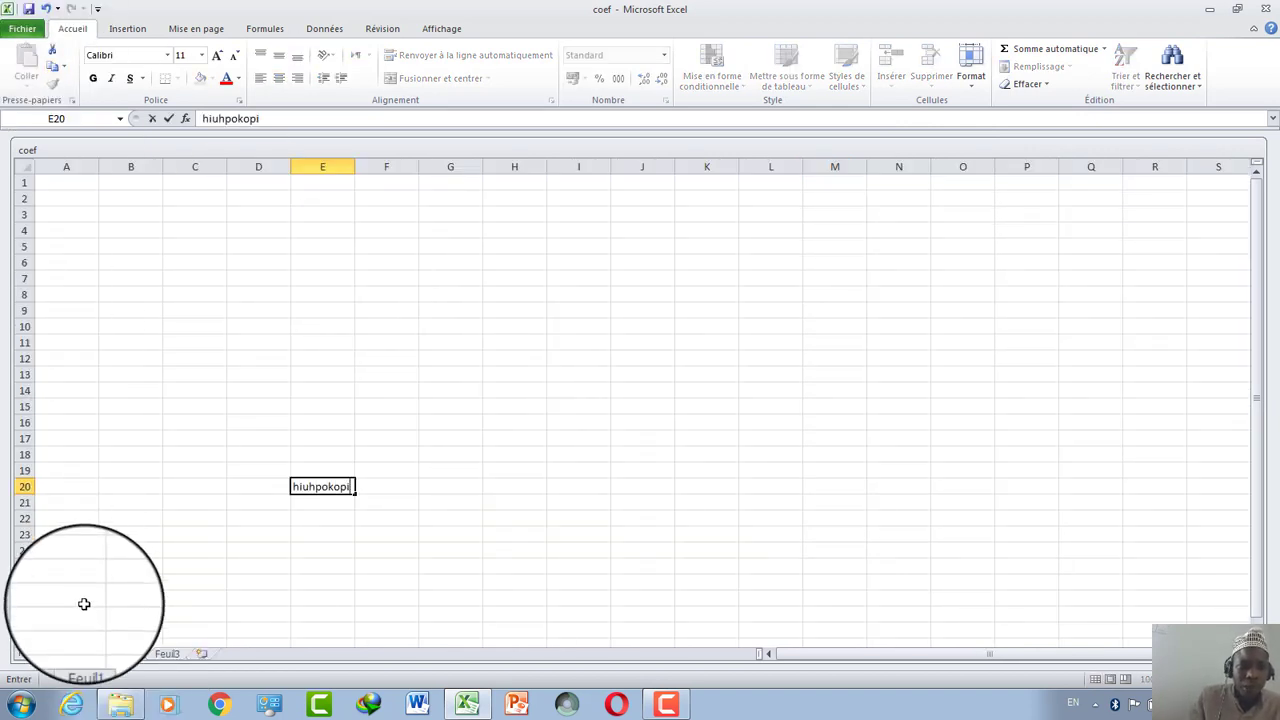
{"action": "left_click", "coordinate": [85, 653]}
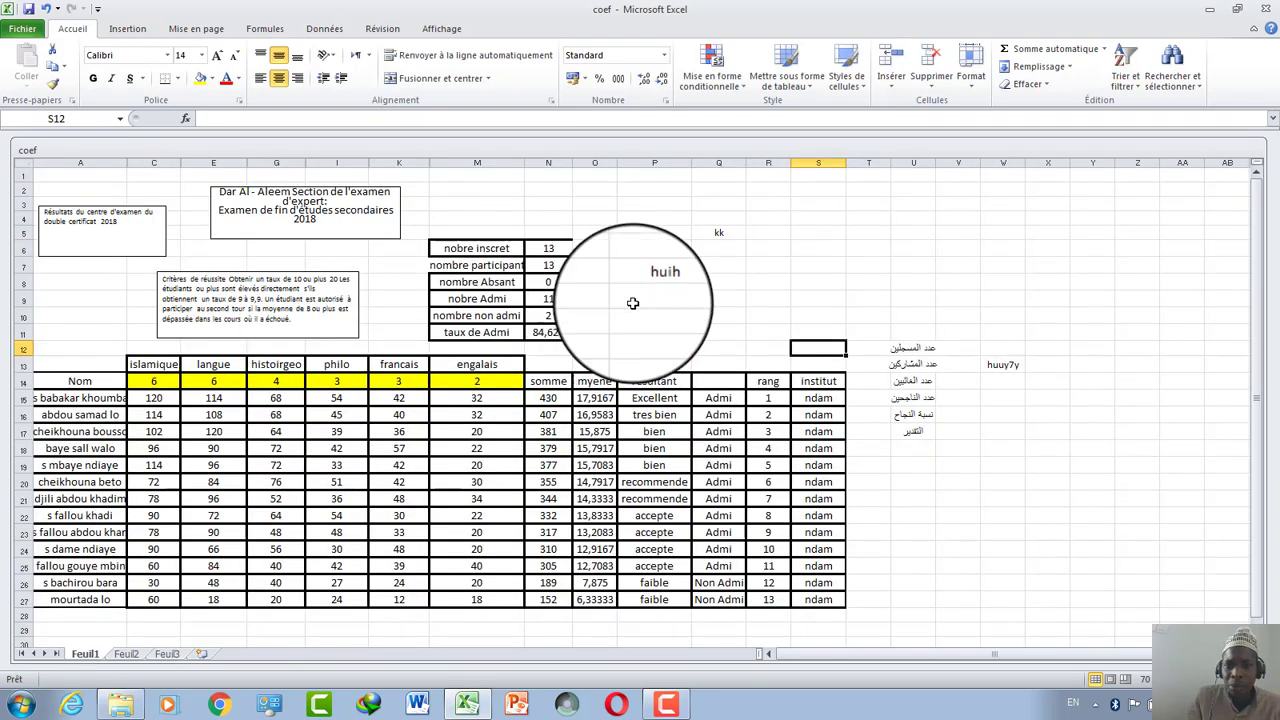
Step: Protect Feuil1 without a password, allowing Format de cellule alongside cell selection
{"action": "left_click", "coordinate": [383, 30]}
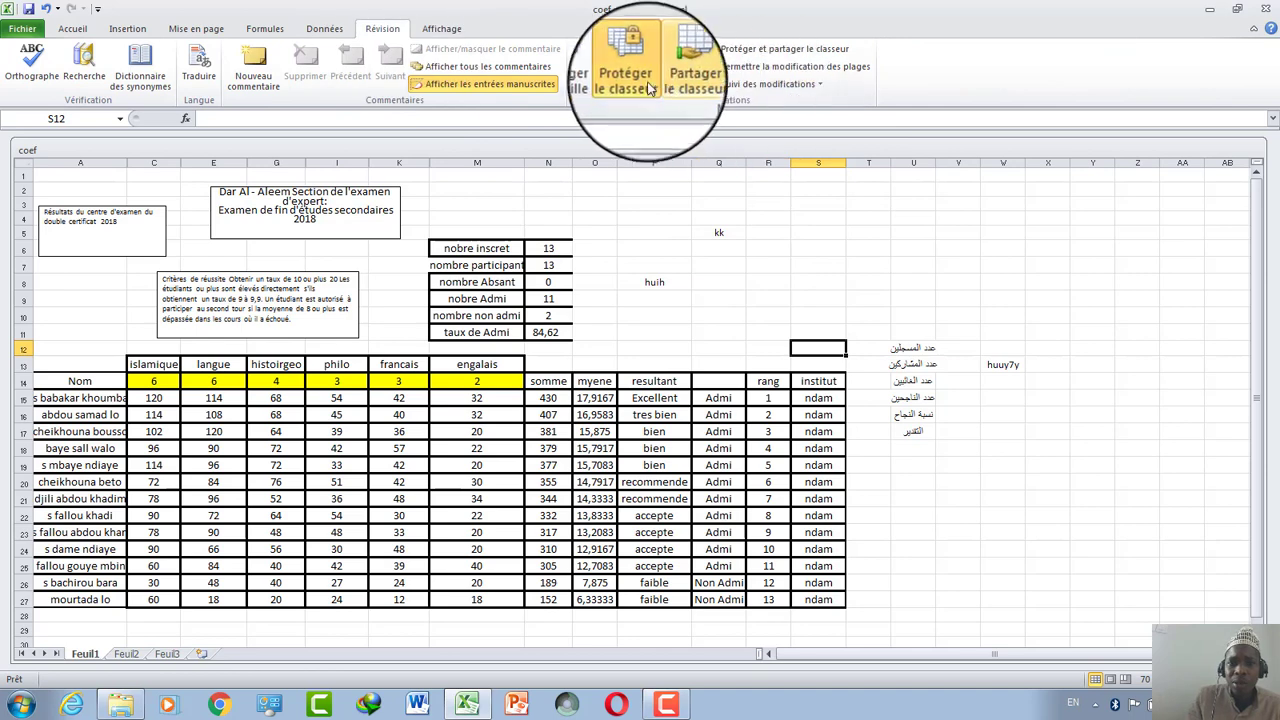
{"action": "left_click", "coordinate": [590, 75]}
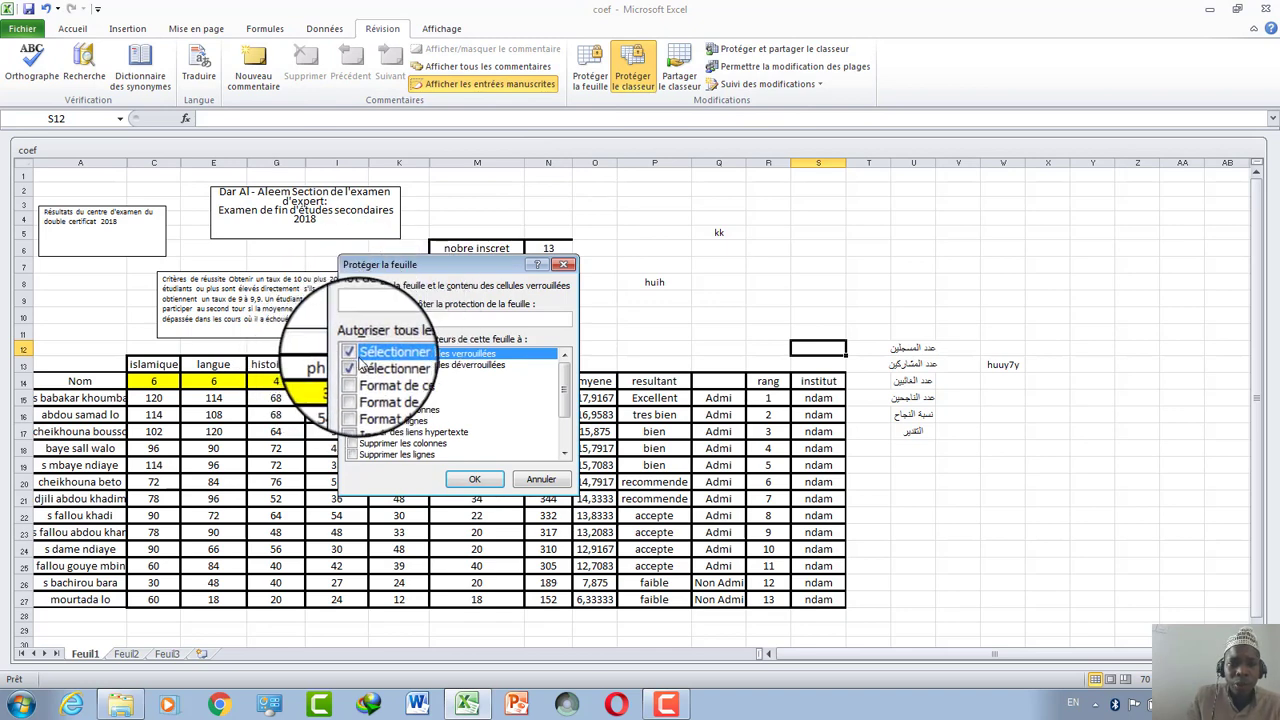
{"action": "left_click", "coordinate": [353, 378]}
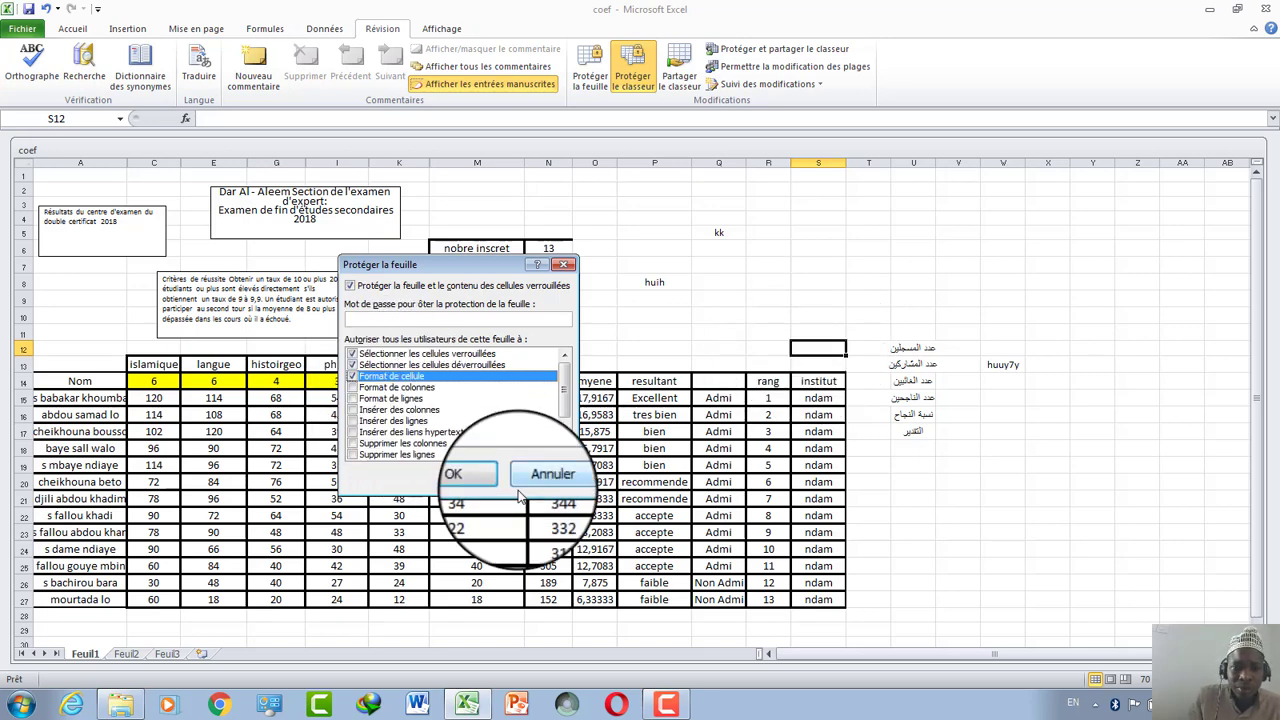
{"action": "left_click", "coordinate": [475, 483]}
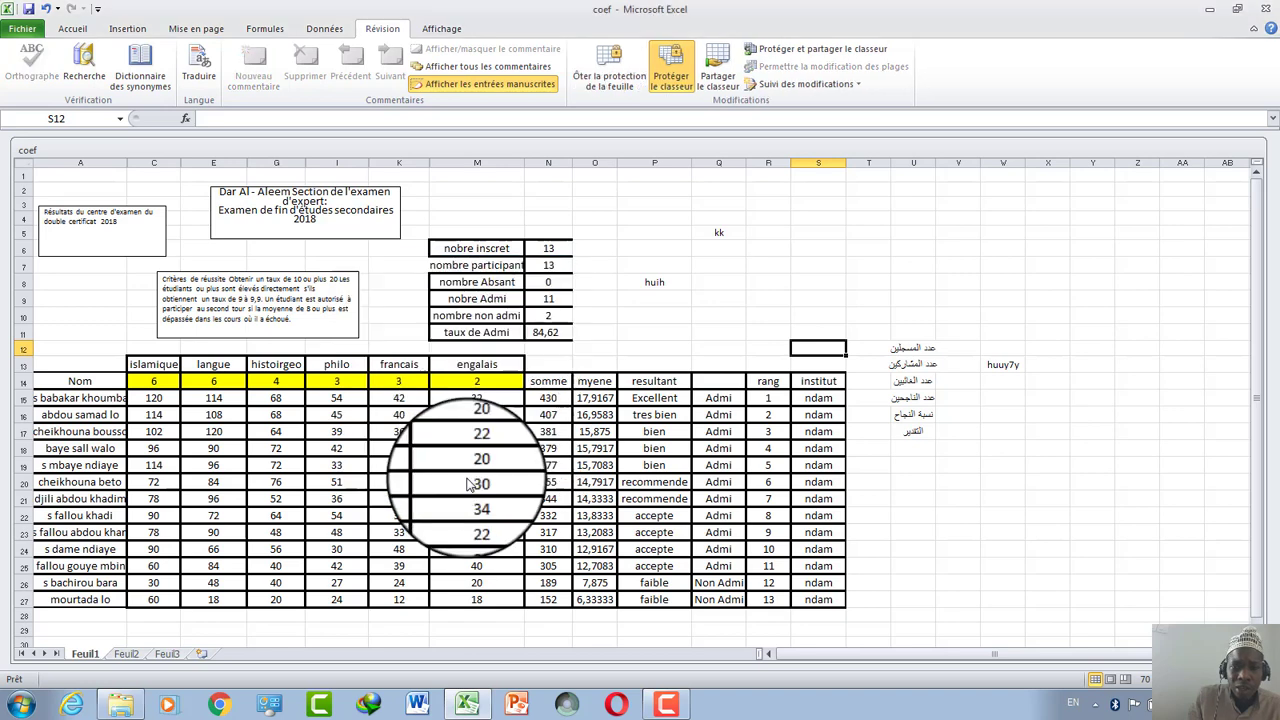
Step: Try editing cells such as V19 on the protected sheet and dismiss the read-only warnings
{"action": "double_click", "coordinate": [799, 352]}
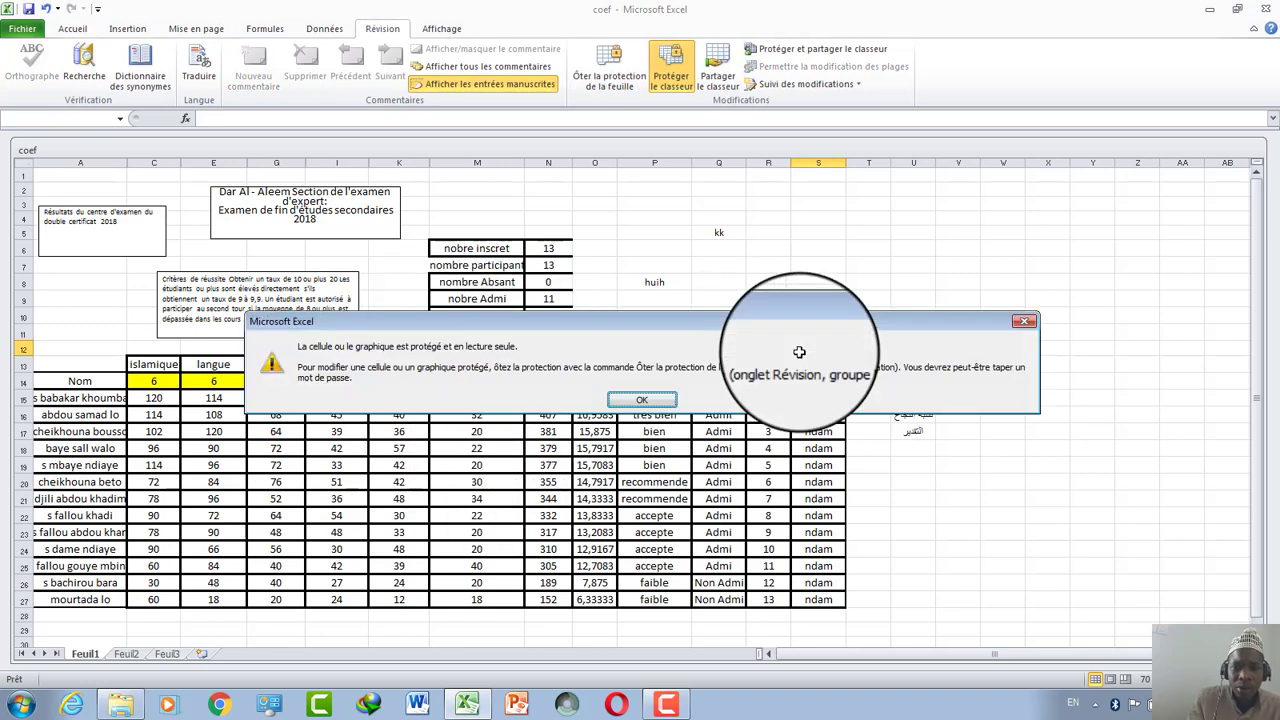
{"action": "left_click", "coordinate": [1000, 322]}
{"action": "double_click", "coordinate": [958, 466]}
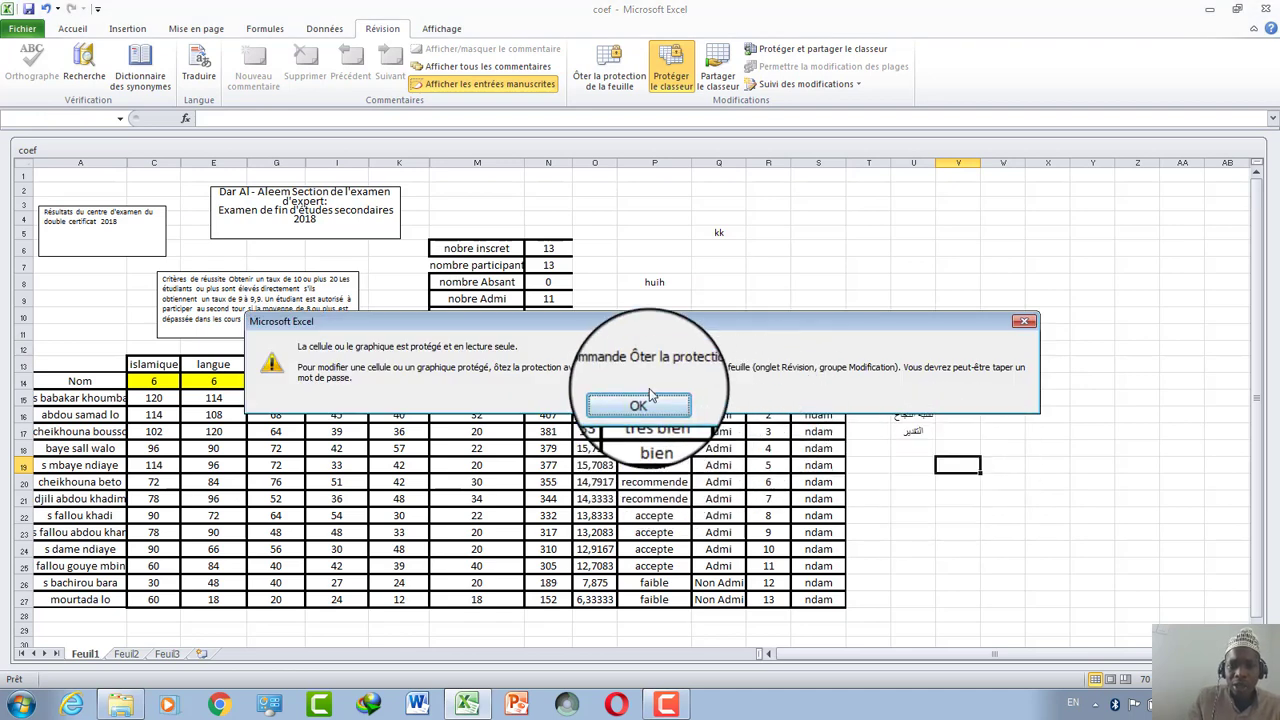
{"action": "left_click", "coordinate": [641, 400]}
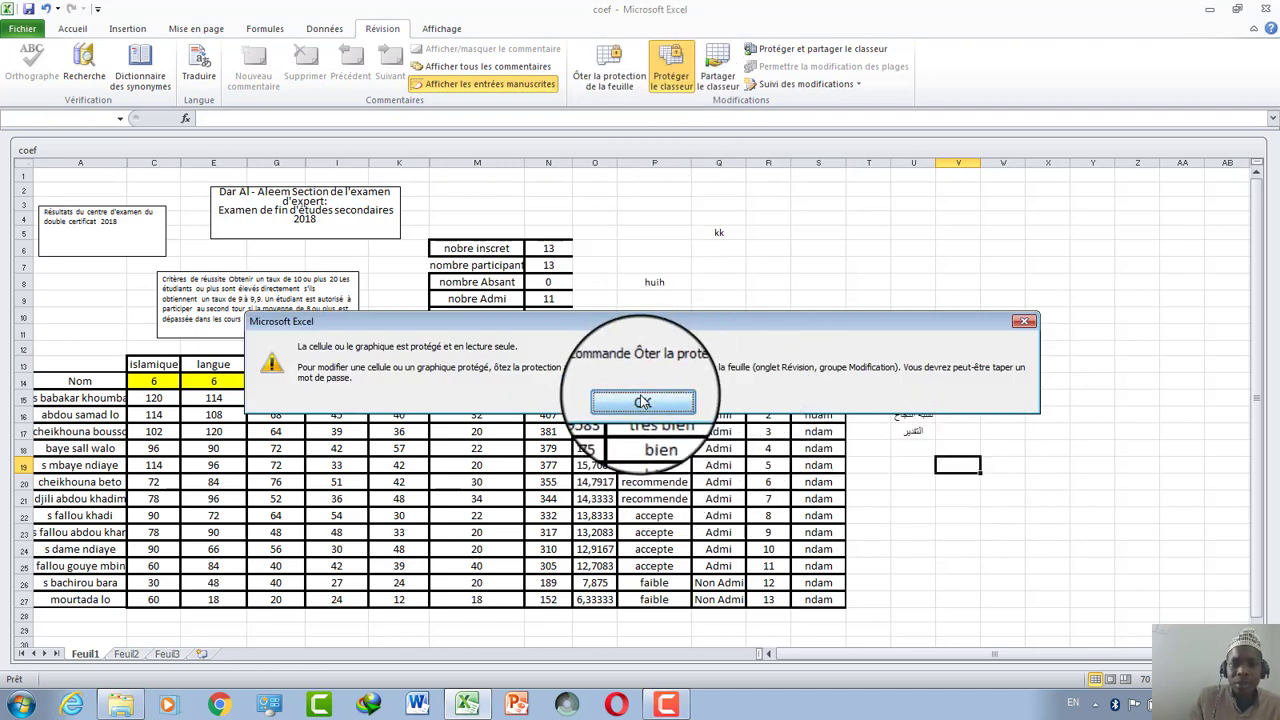
Step: Remove the sheet protection with Ôter la protection de la feuille by entering the password
{"action": "left_click", "coordinate": [610, 78]}
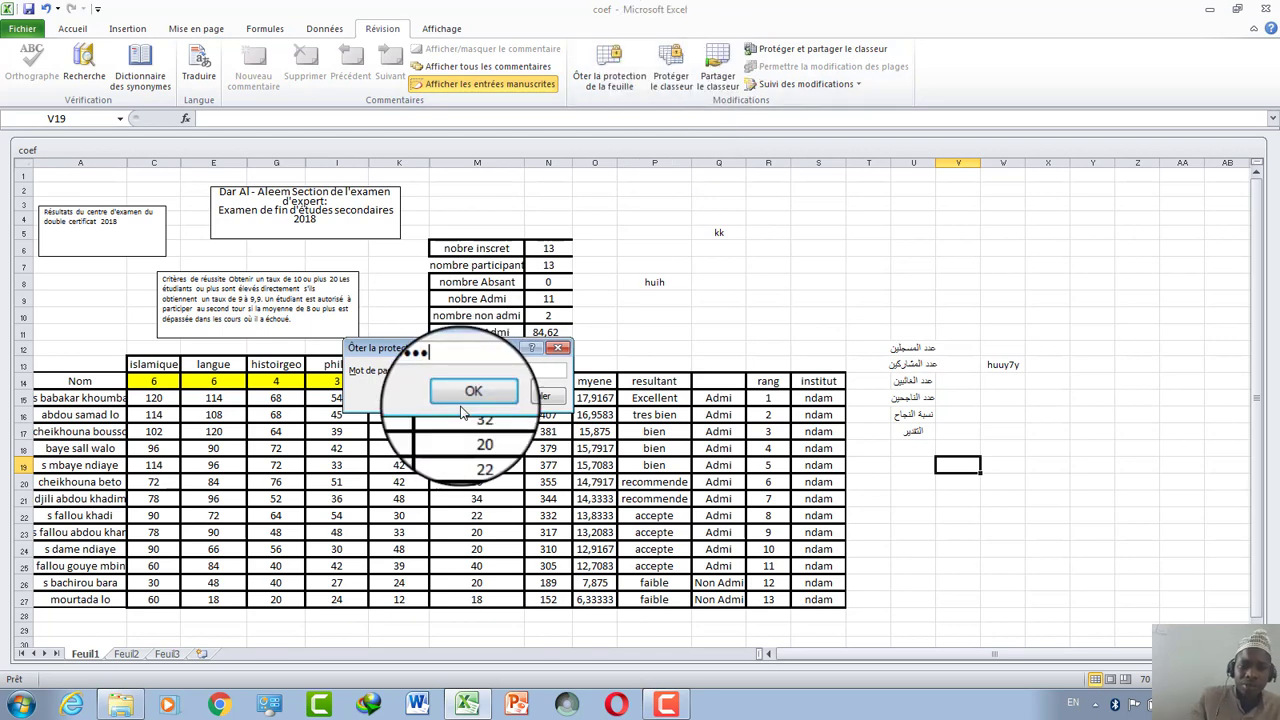
{"action": "type", "text": "4"}
{"action": "left_click", "coordinate": [473, 395]}
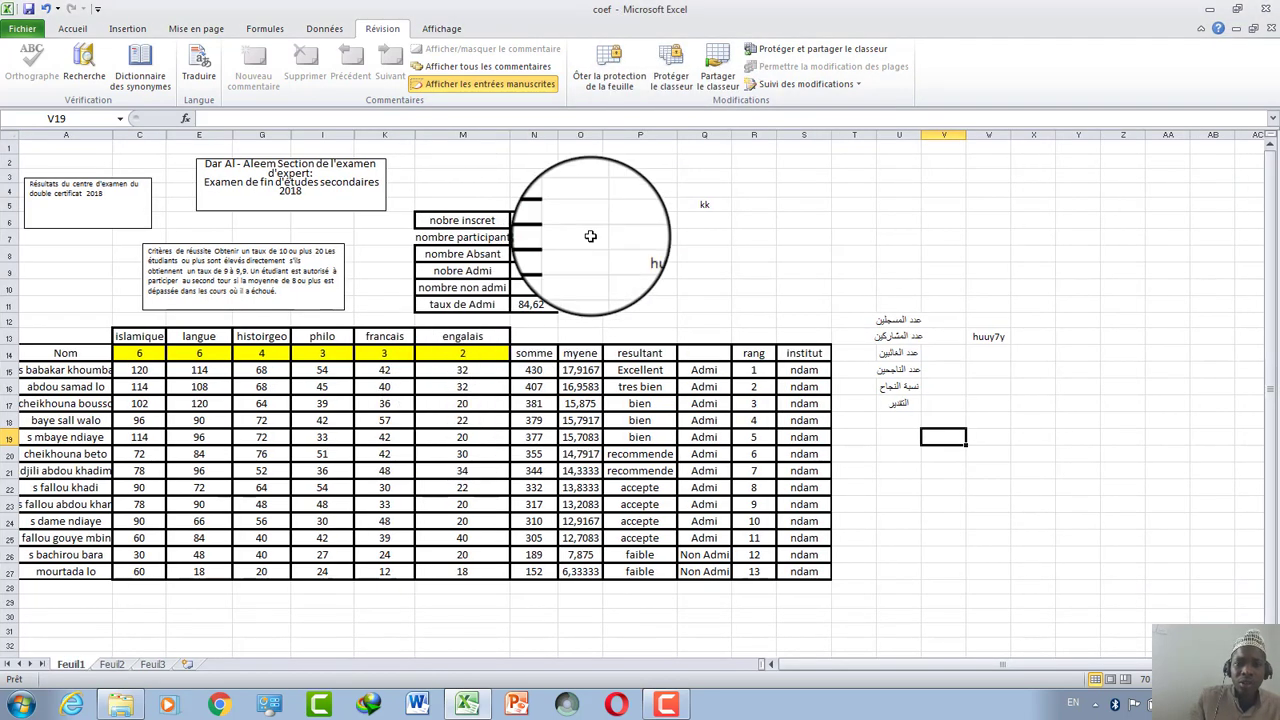
Step: Dismiss the protected-cell warning and remove the sheet's protection
{"action": "double_click", "coordinate": [1100, 389]}
{"action": "left_click", "coordinate": [668, 397]}
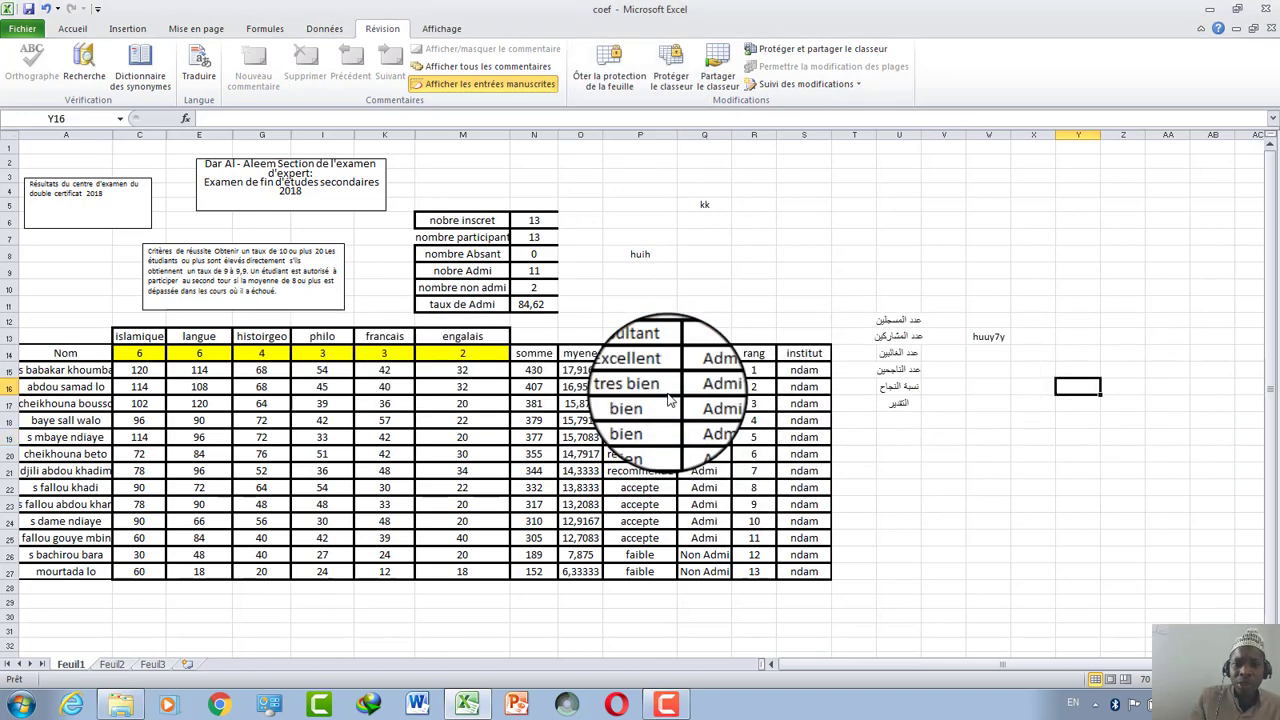
{"action": "left_click", "coordinate": [608, 63]}
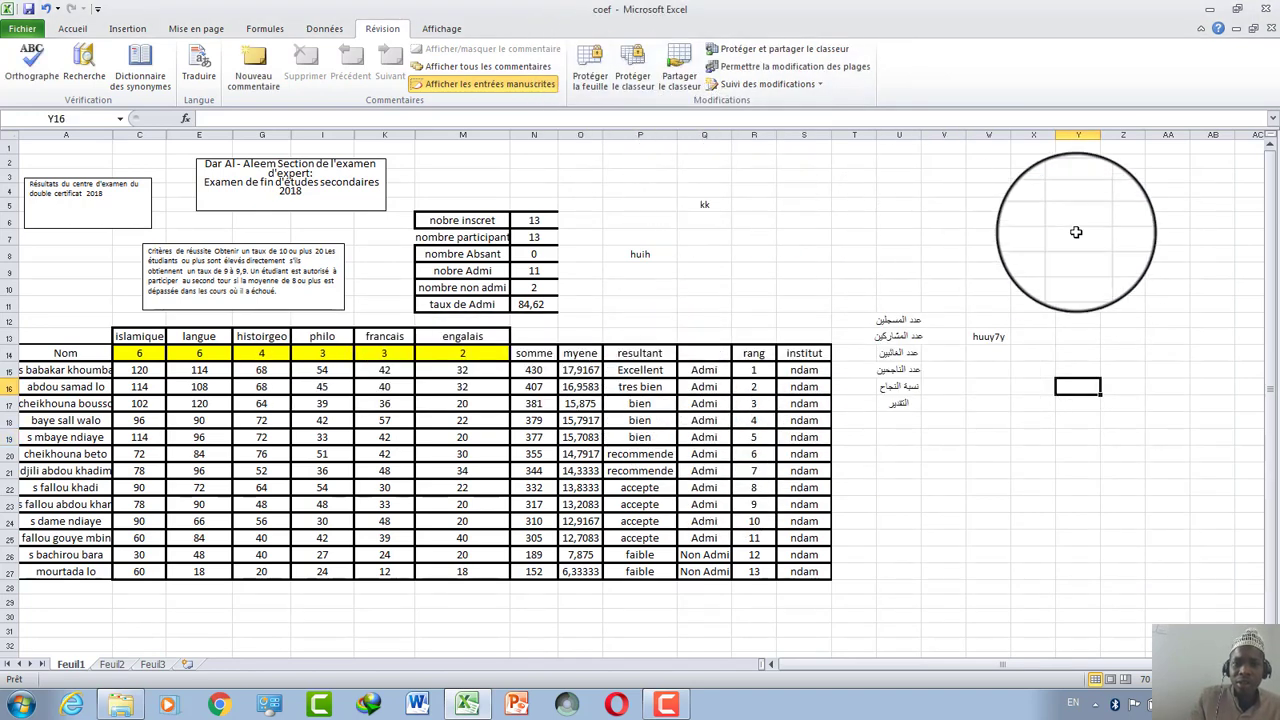
Step: Enter lmjj in cell Y16, then select Y7 and Y17
{"action": "type", "text": "Im"}
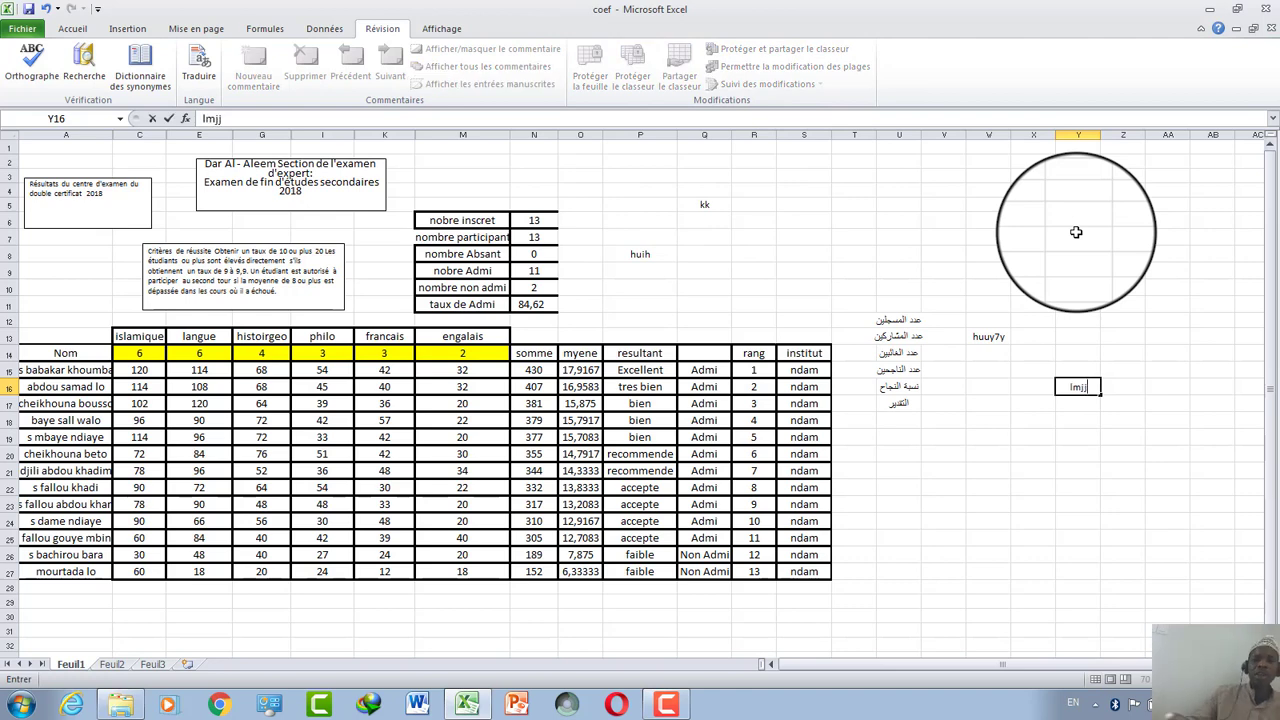
{"action": "left_click", "coordinate": [1076, 232]}
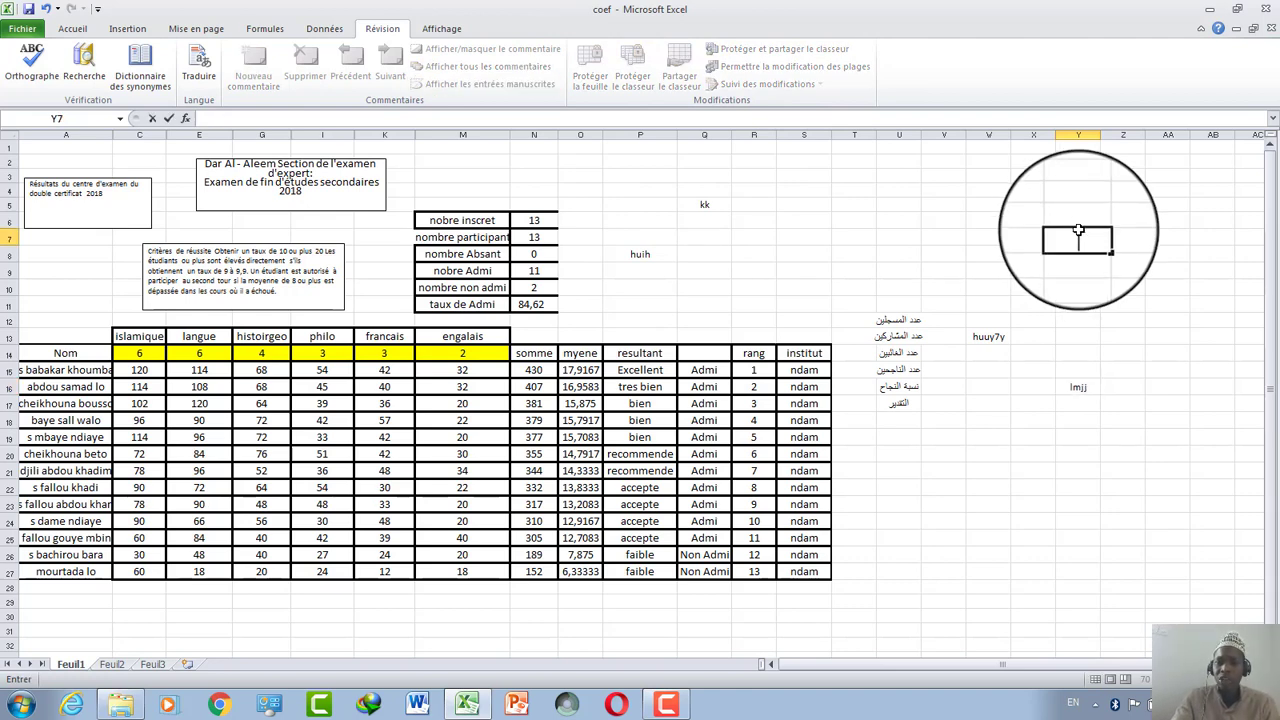
{"action": "left_click", "coordinate": [1093, 400]}
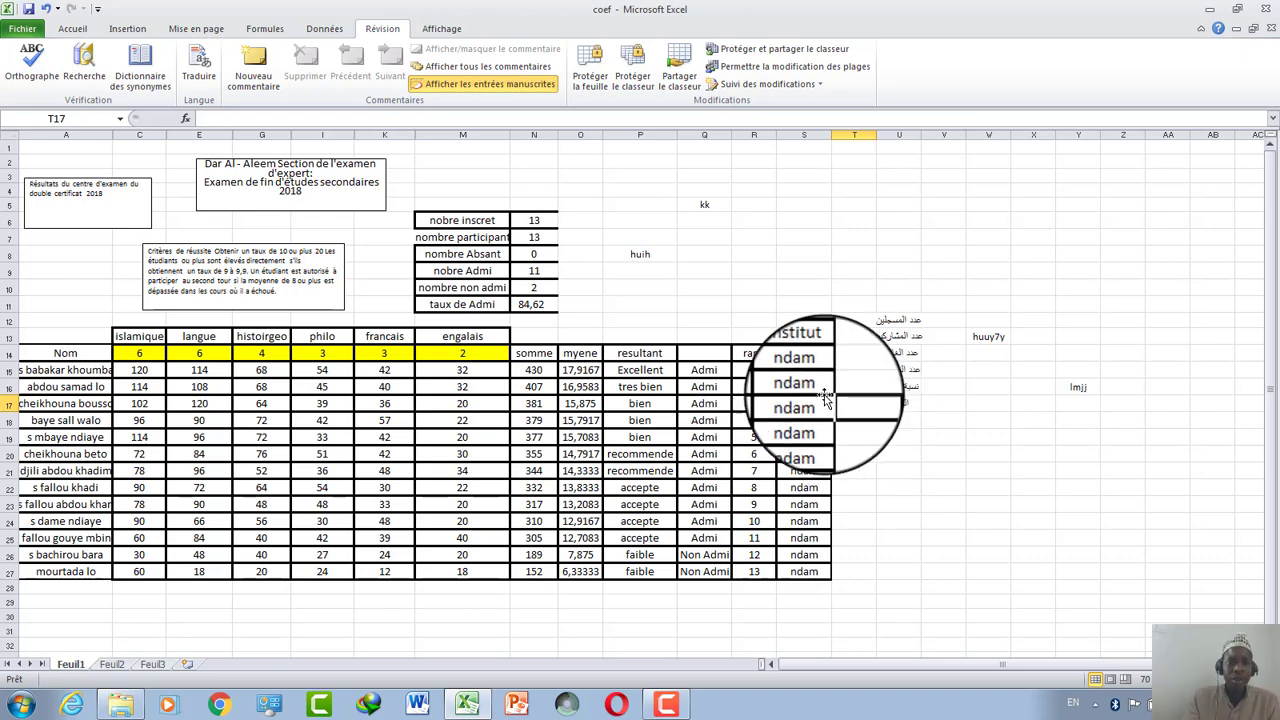
Step: Switch Feuil1 to right-to-left with Feuille de Droite à Gauche, then back to left-to-right
{"action": "left_click", "coordinate": [323, 28]}
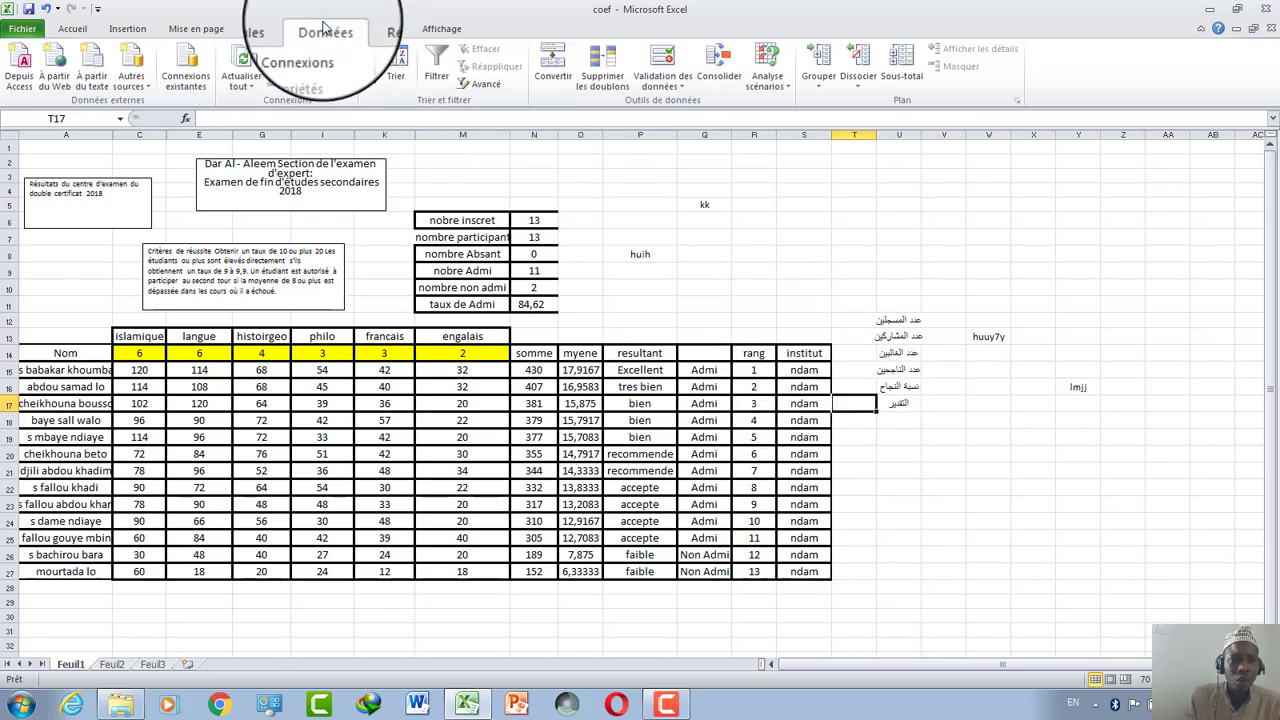
{"action": "left_click", "coordinate": [265, 28]}
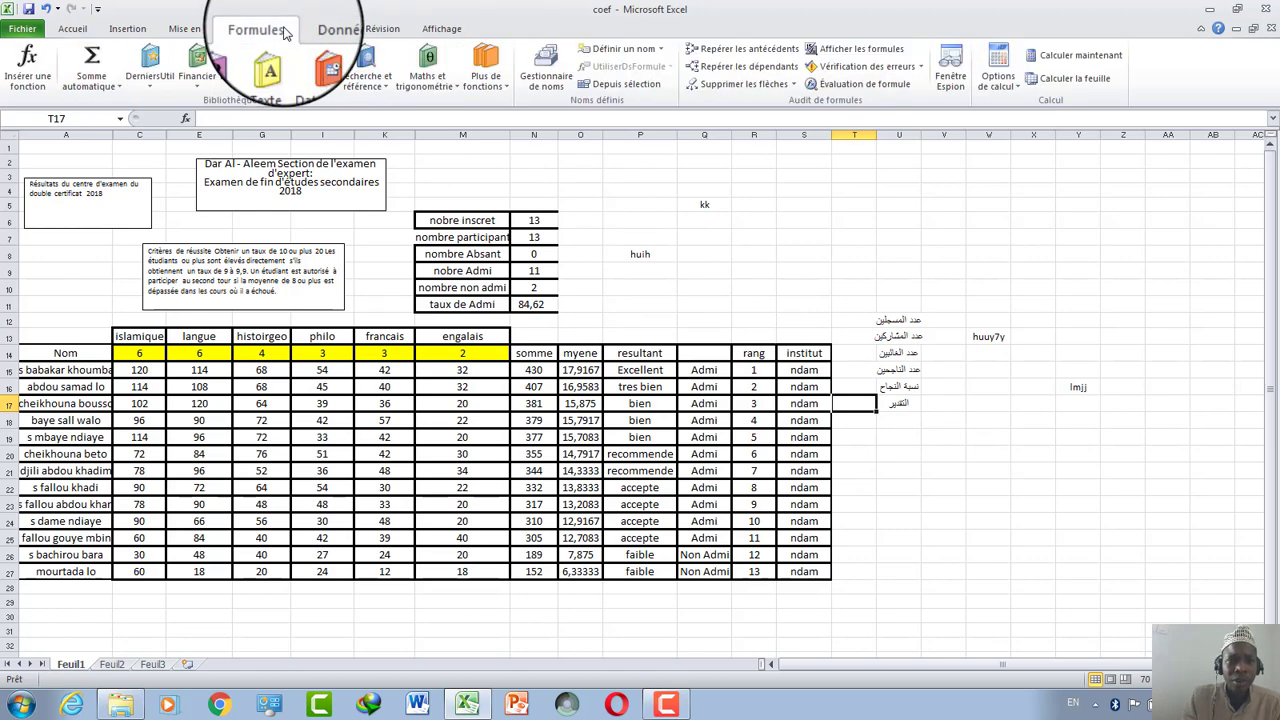
{"action": "left_click", "coordinate": [196, 28]}
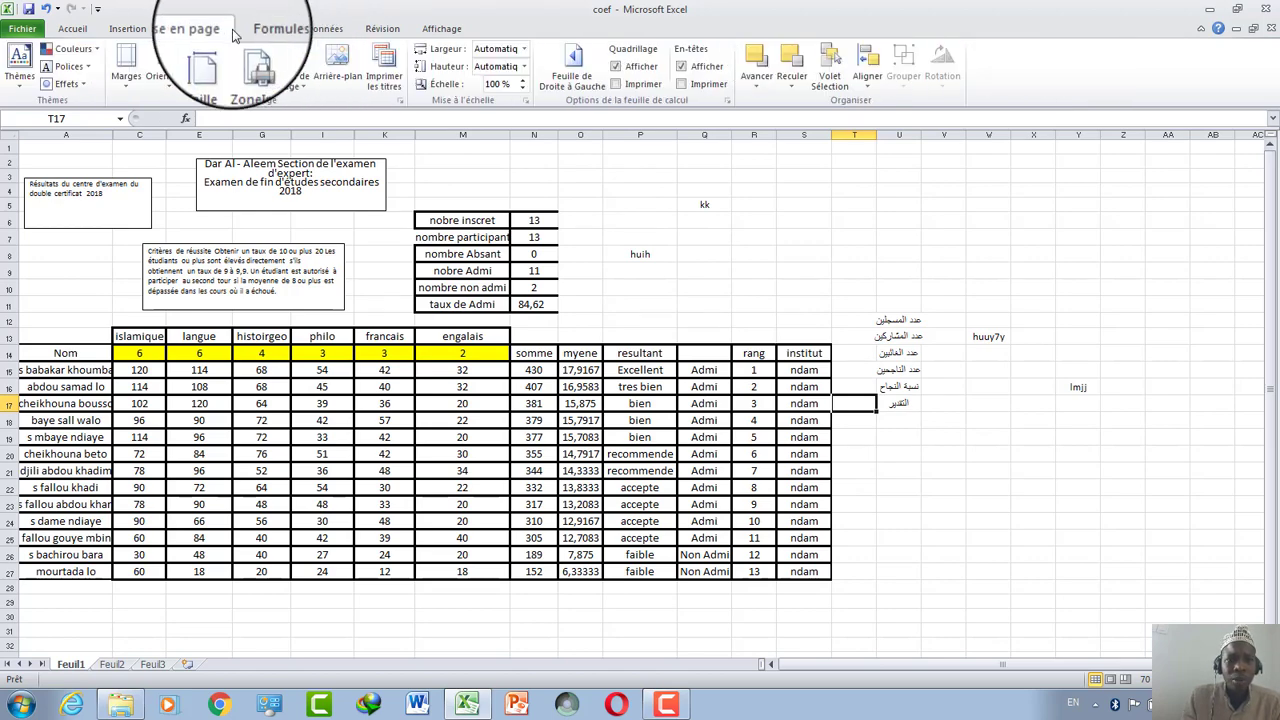
{"action": "left_click", "coordinate": [568, 75]}
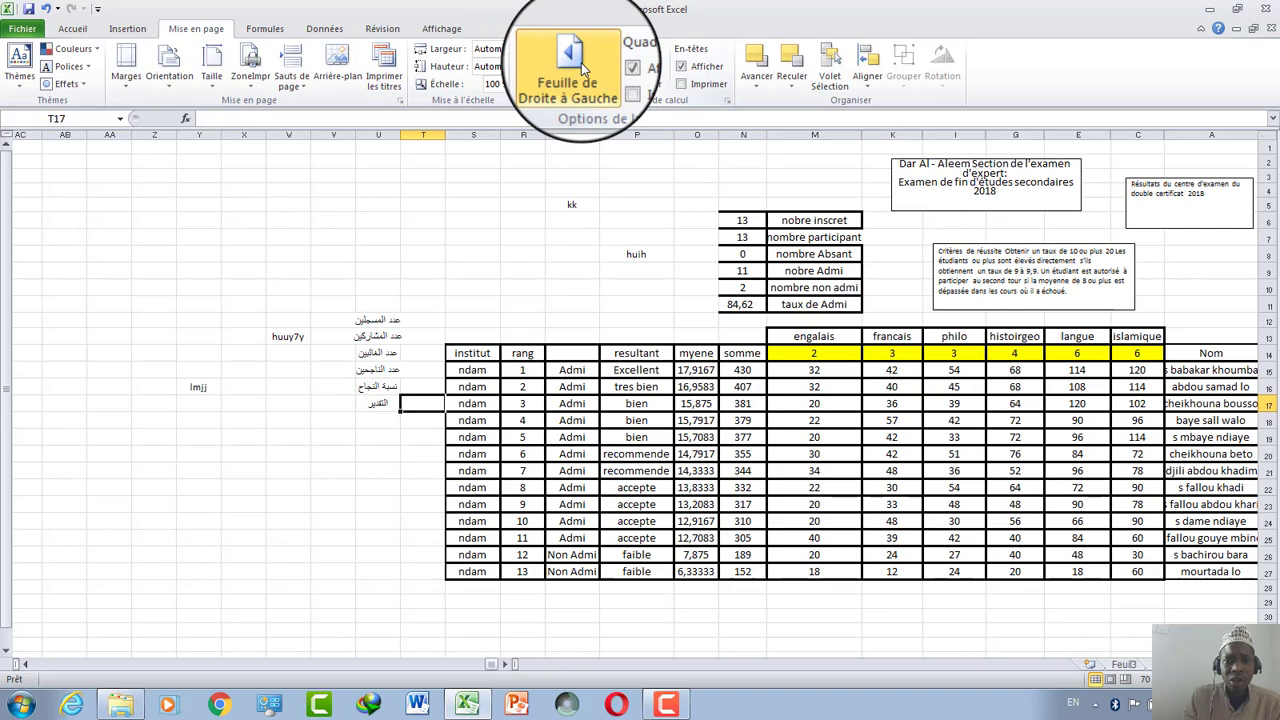
{"action": "left_click", "coordinate": [585, 68]}
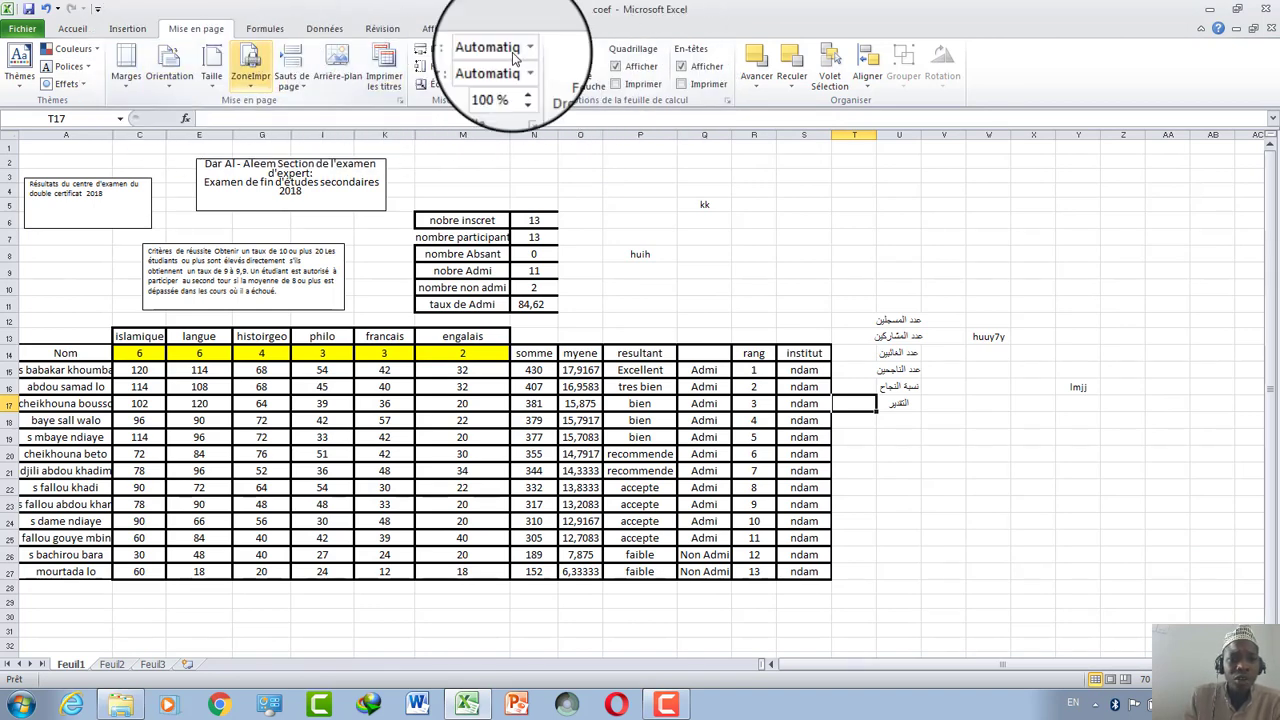
Step: Tile the coef and Classeur1 workbook windows vertically side by side with Réorganiser tout
{"action": "left_click", "coordinate": [445, 30]}
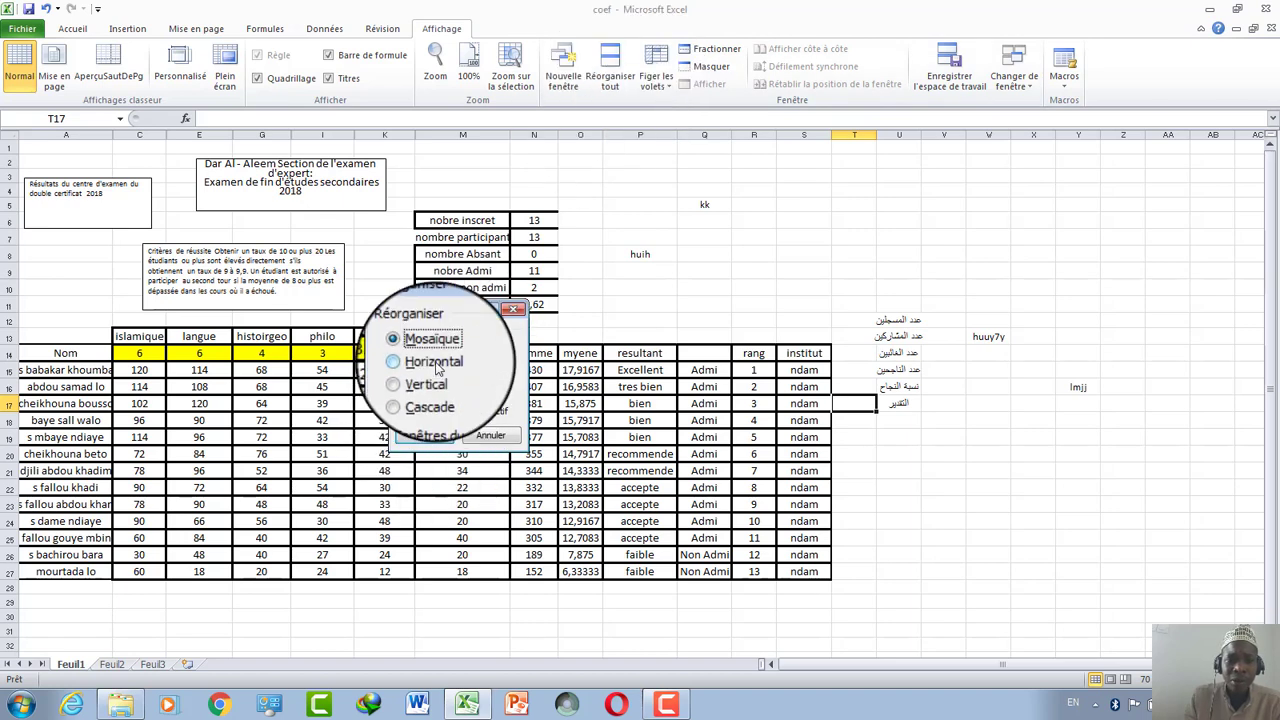
{"action": "left_click", "coordinate": [424, 437]}
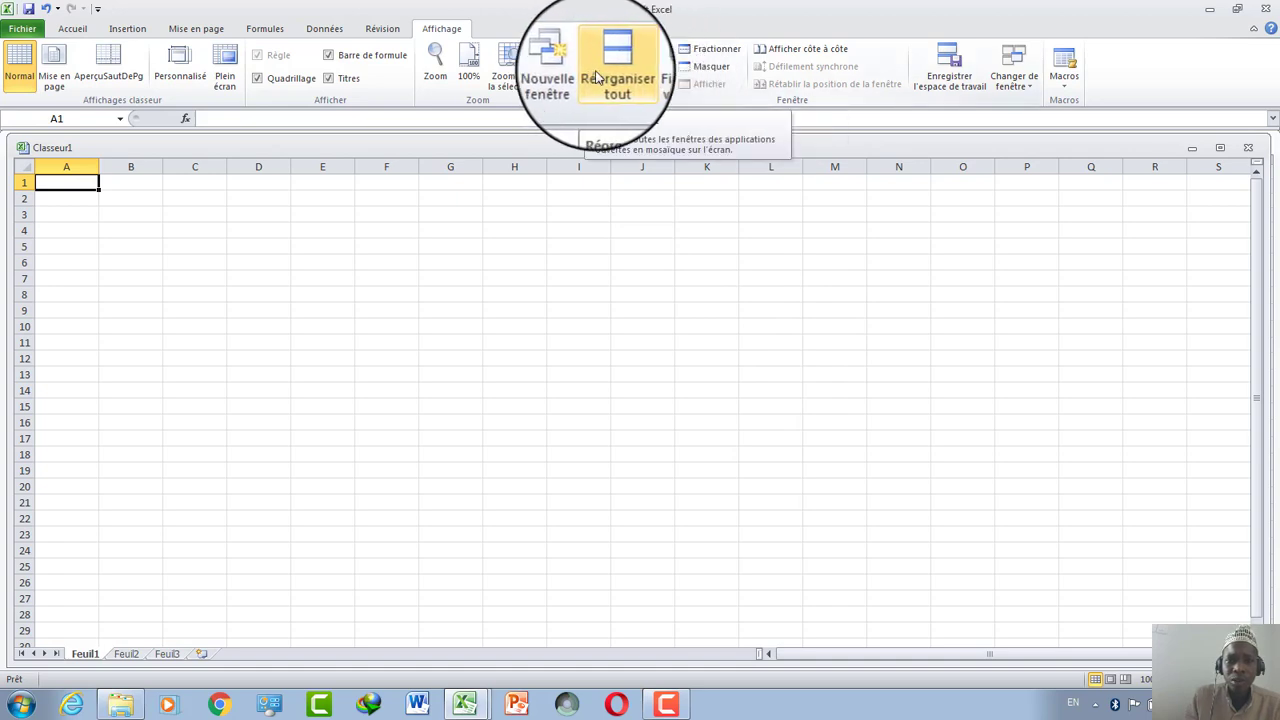
{"action": "left_click", "coordinate": [612, 76]}
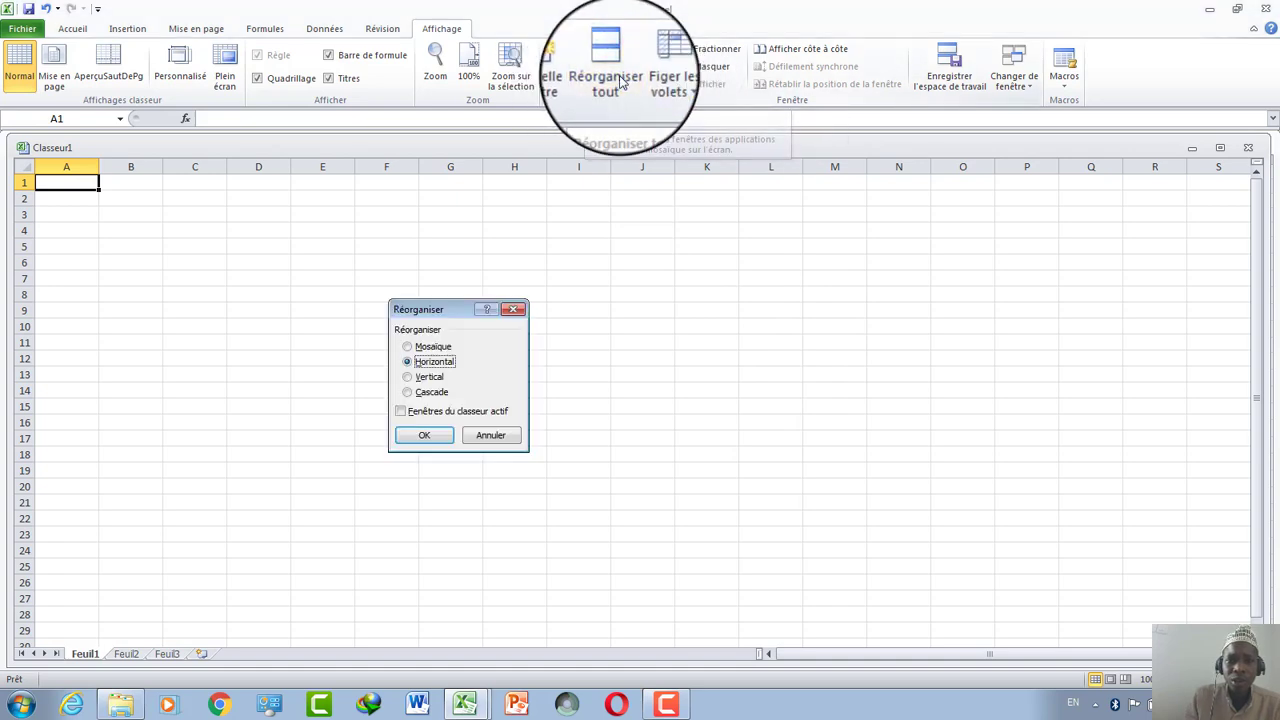
{"action": "left_click", "coordinate": [425, 383]}
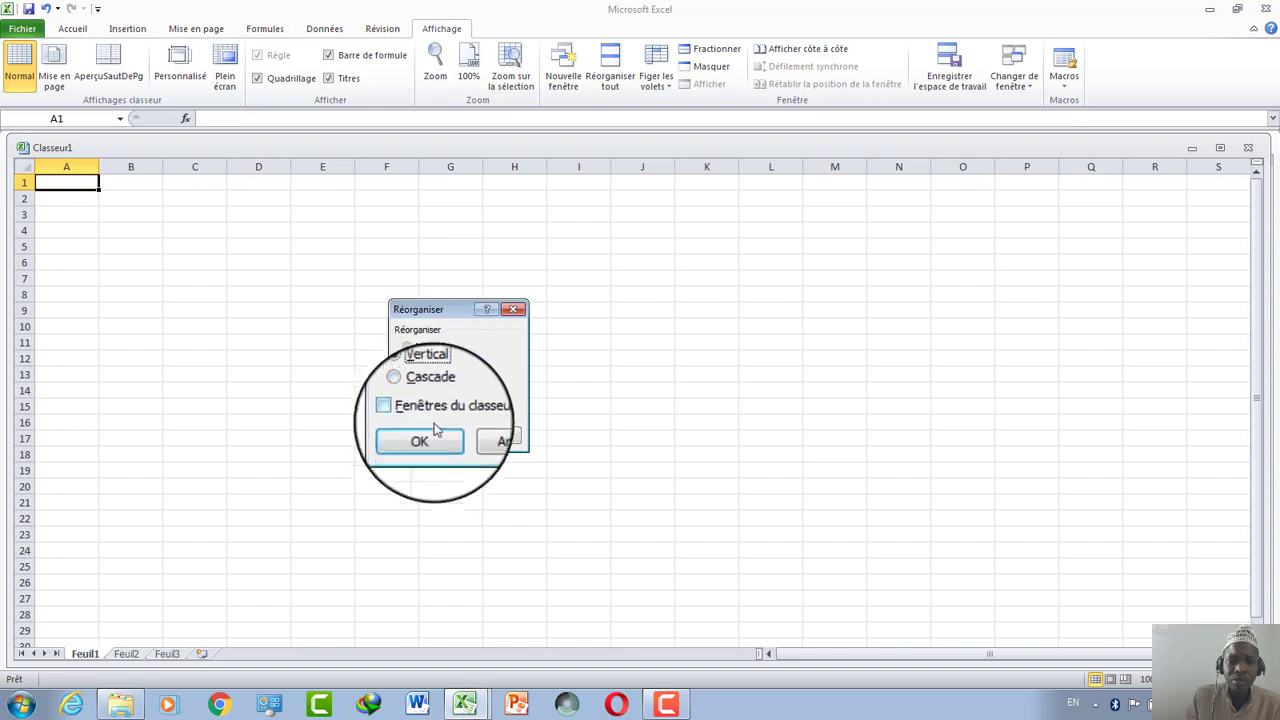
{"action": "left_click", "coordinate": [440, 437]}
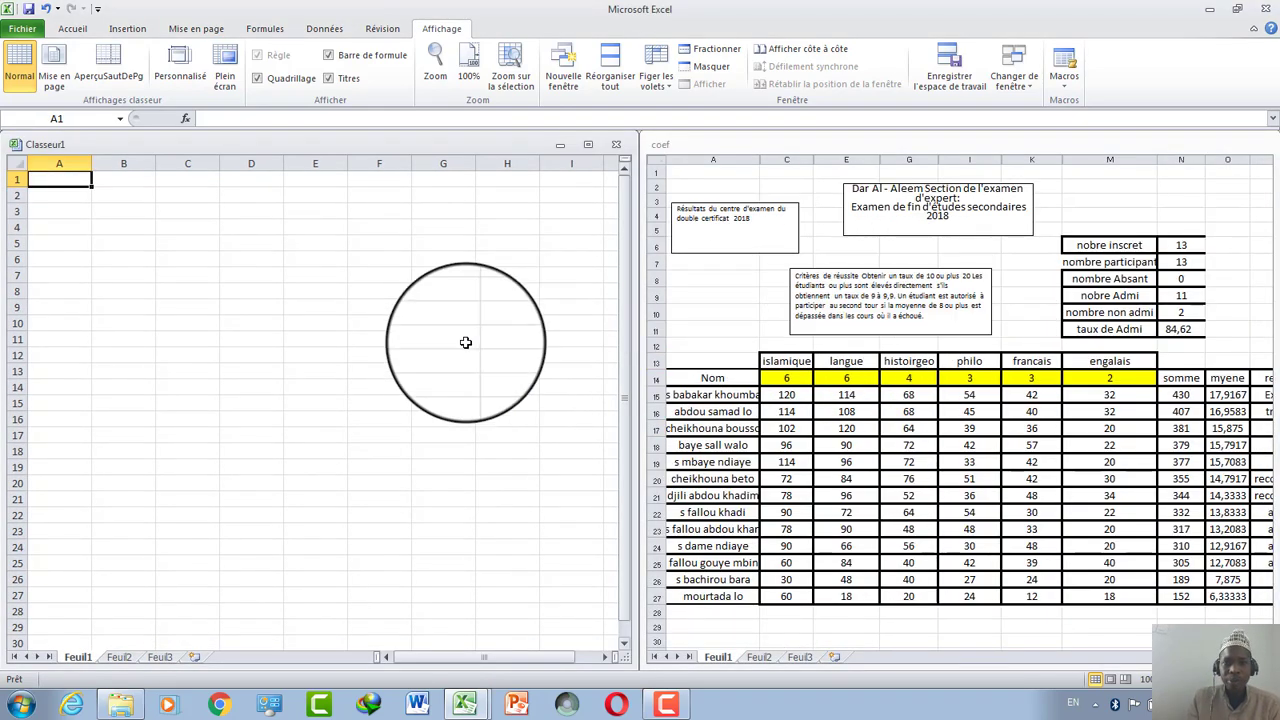
Step: Rearrange the workbook windows in Cascade with Classeur1 in front
{"action": "left_click", "coordinate": [620, 66]}
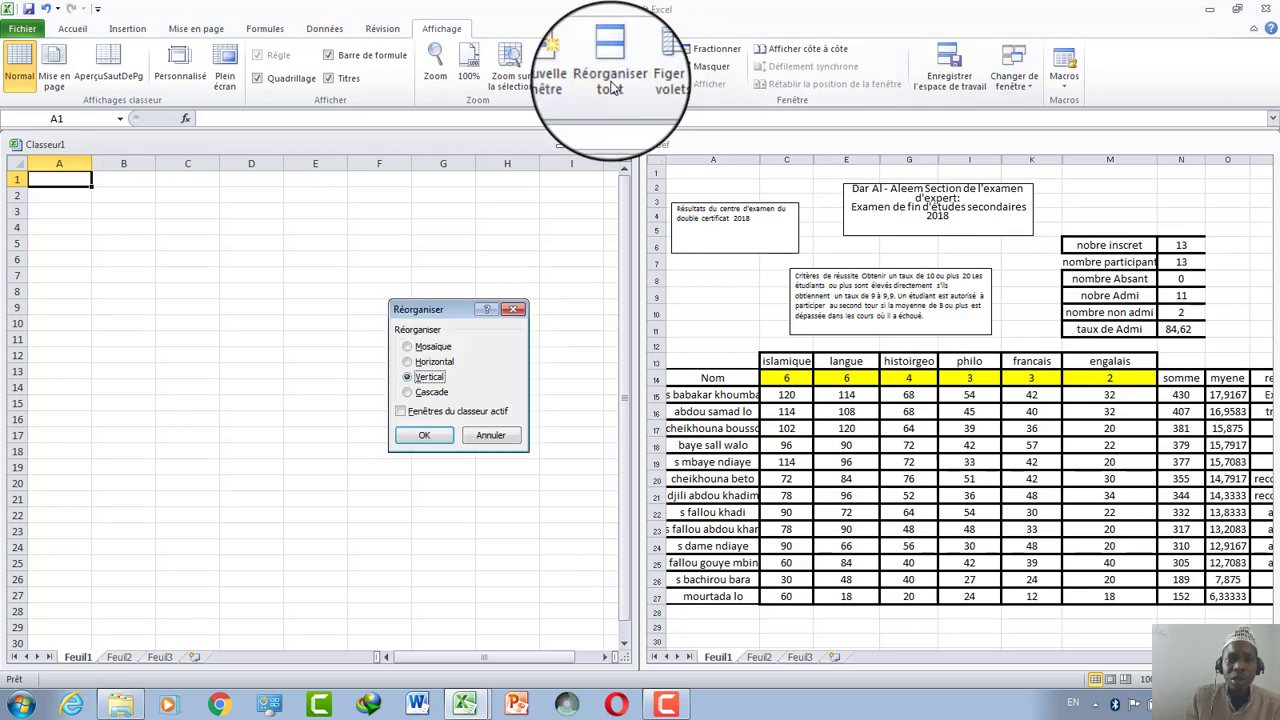
{"action": "left_click", "coordinate": [418, 388]}
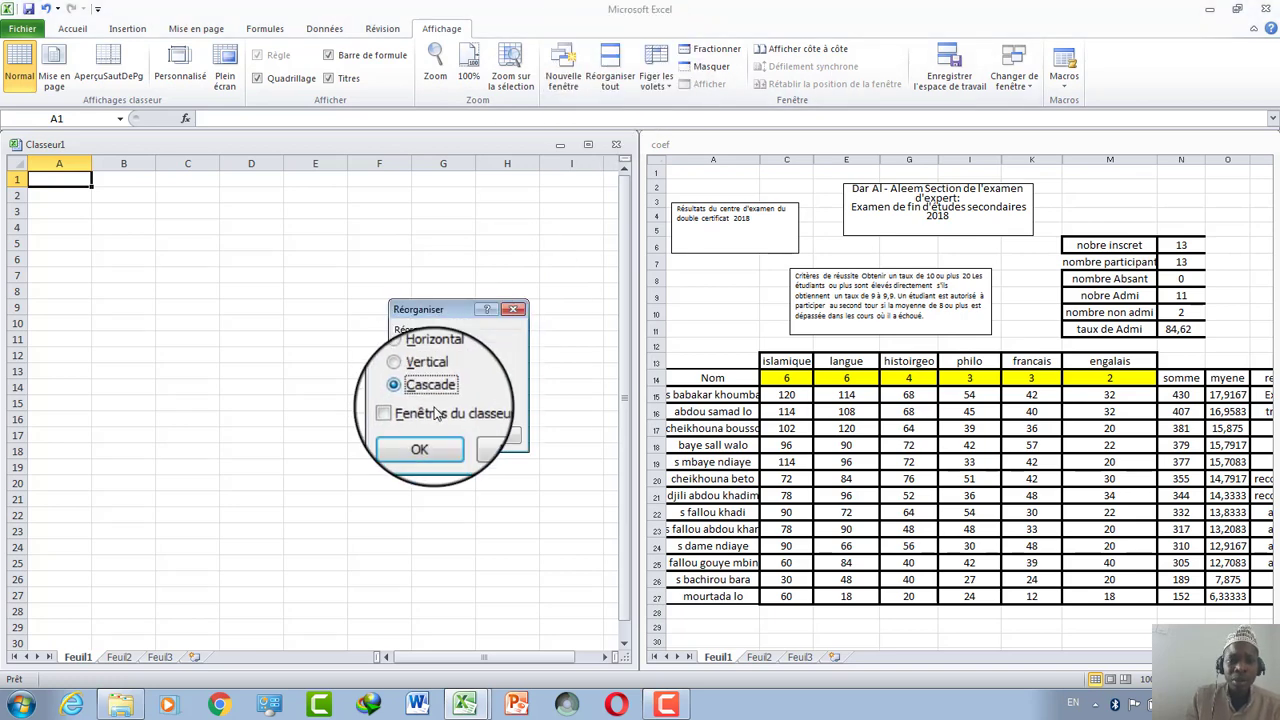
{"action": "left_click", "coordinate": [437, 444]}
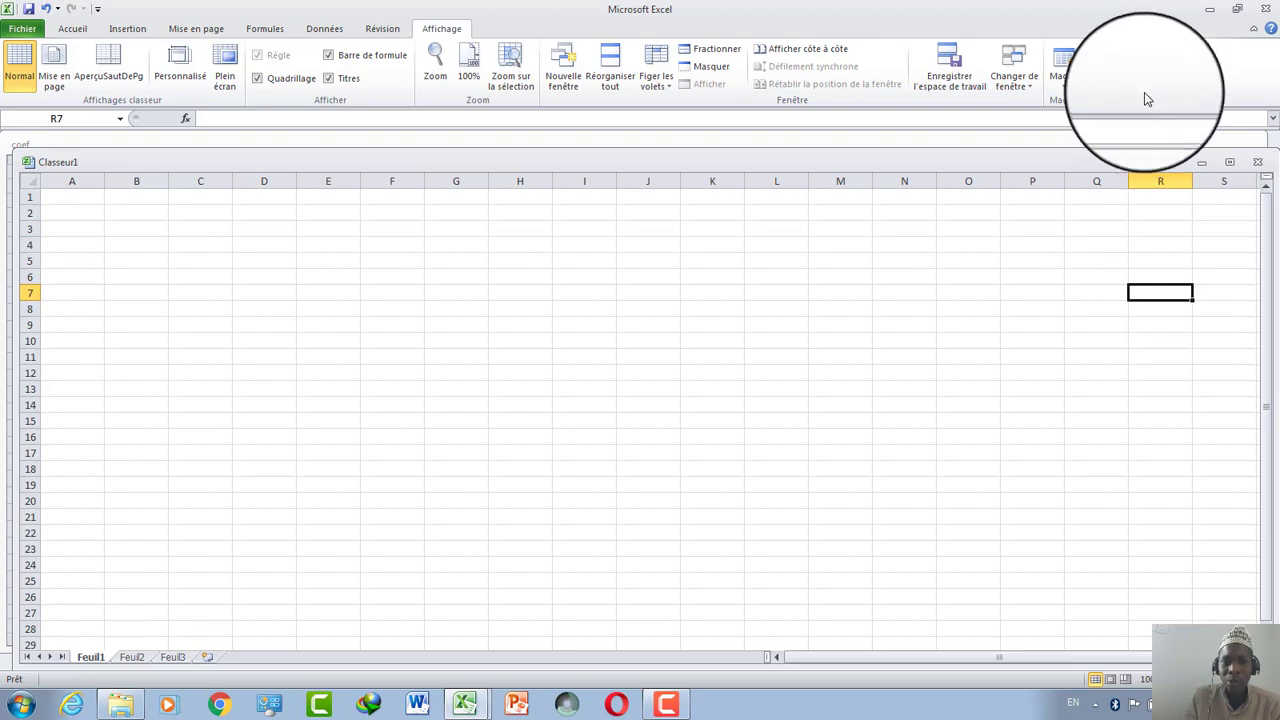
Step: Put coef in its own window and maximize Excel, closing the Zoom dialog unchanged
{"action": "double_click", "coordinate": [1148, 145]}
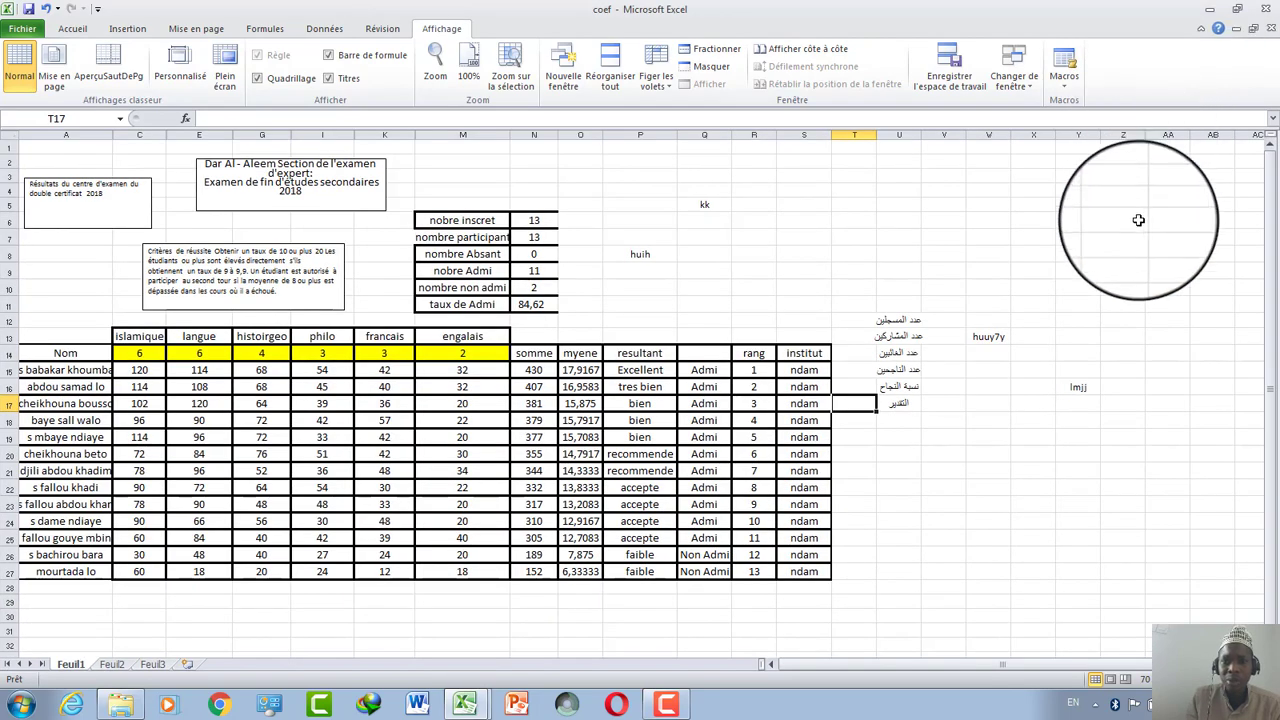
{"action": "double_click", "coordinate": [1148, 17]}
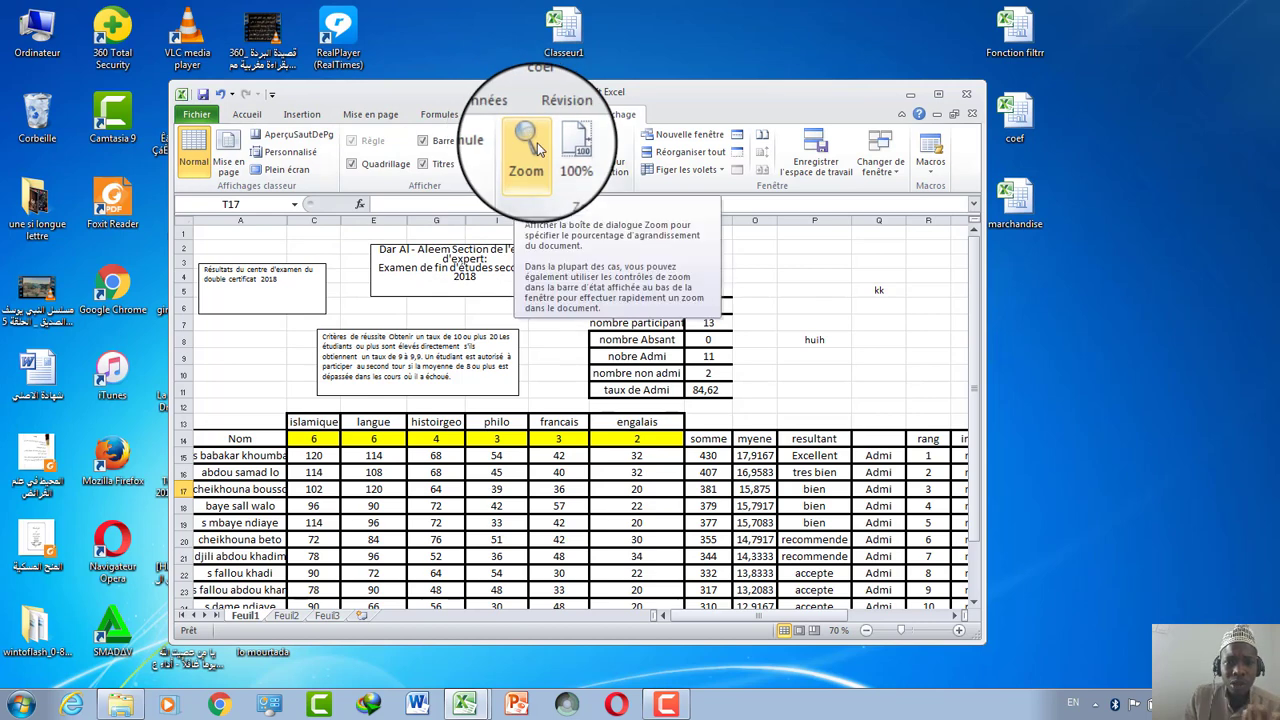
{"action": "left_click", "coordinate": [530, 145]}
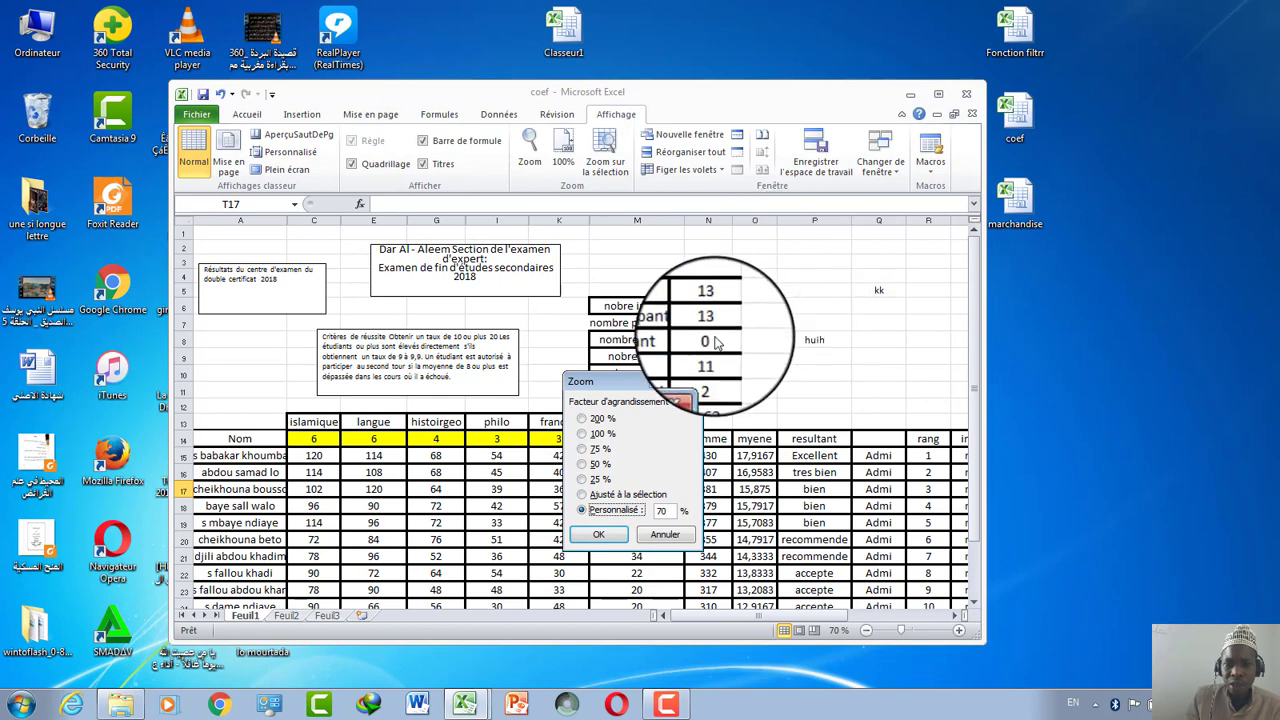
{"action": "left_click", "coordinate": [688, 381]}
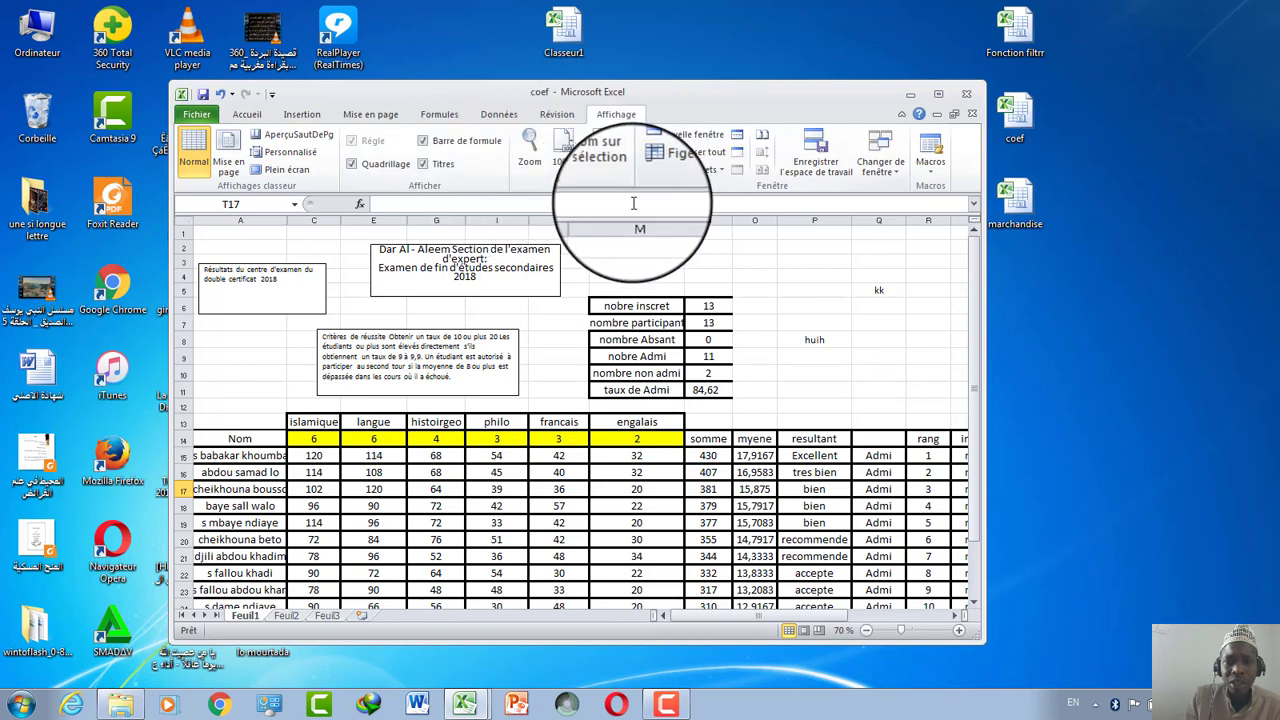
{"action": "left_click", "coordinate": [958, 116]}
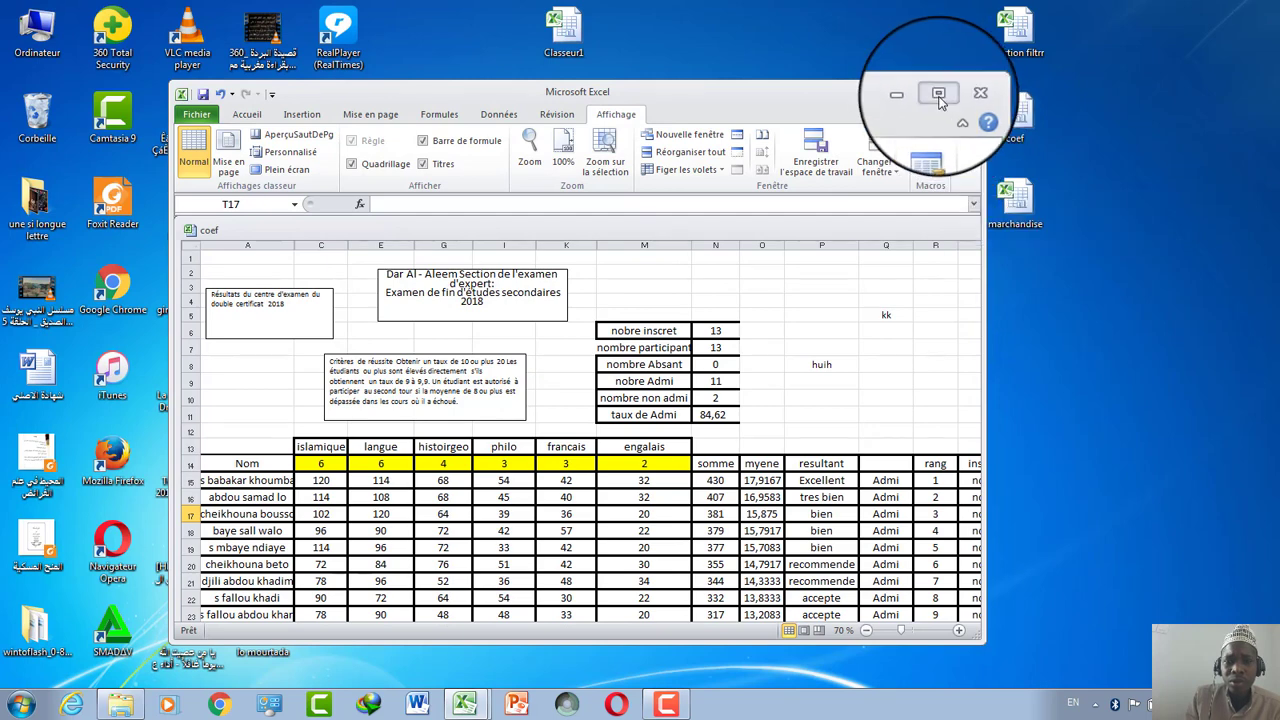
{"action": "left_click", "coordinate": [939, 96]}
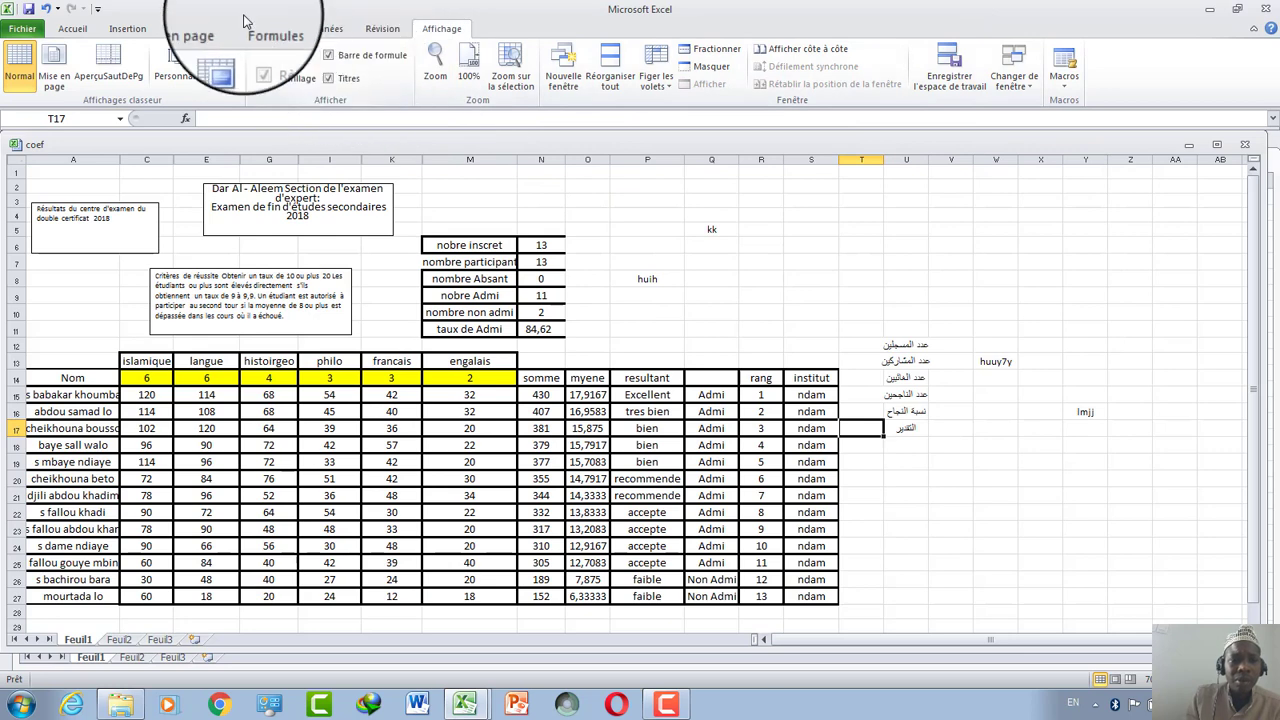
Step: On the Accueil tab, select cells Q5 to T6 around the kk text
{"action": "left_click", "coordinate": [131, 33]}
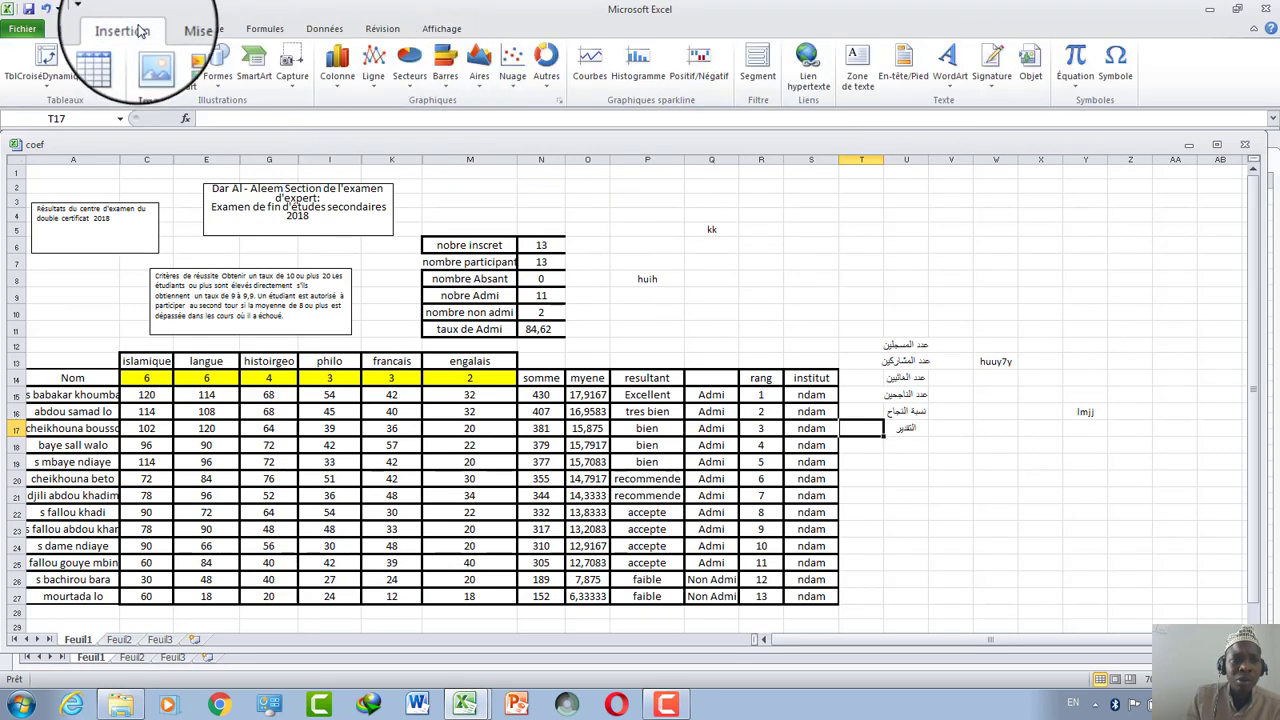
{"action": "left_click", "coordinate": [76, 33]}
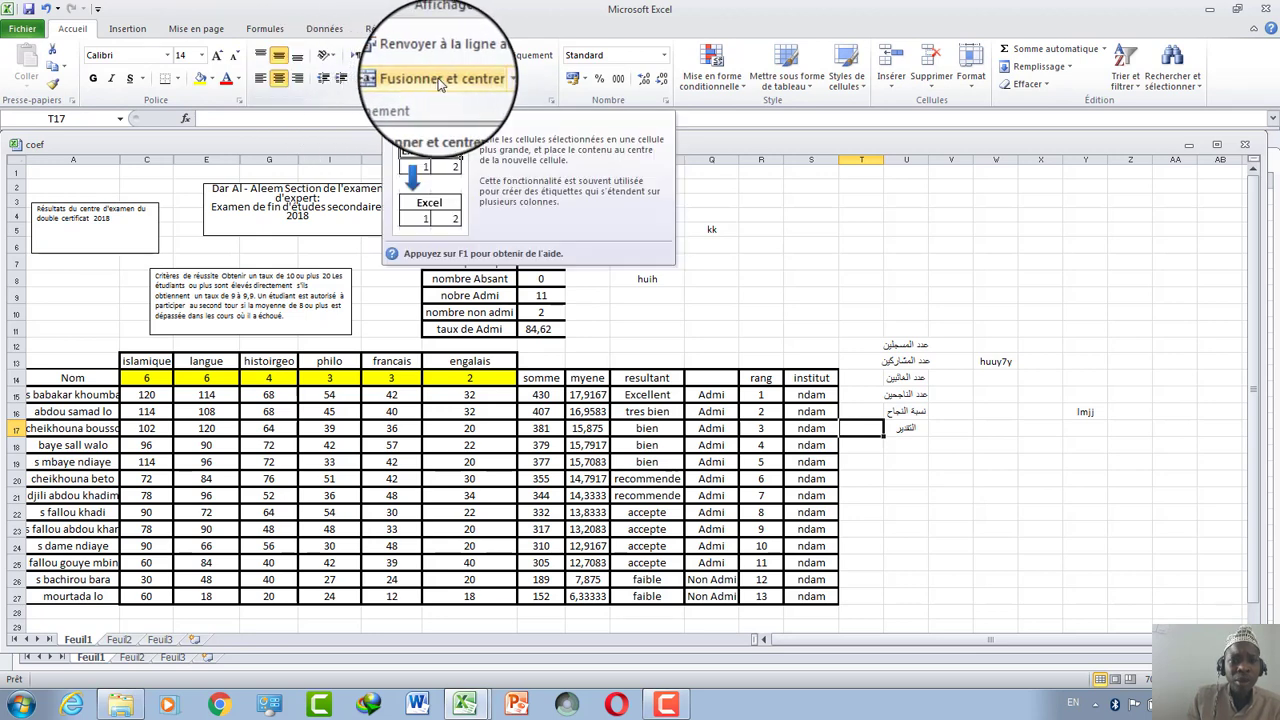
{"action": "left_click_drag", "start_coordinate": [711, 231], "coordinate": [860, 246]}
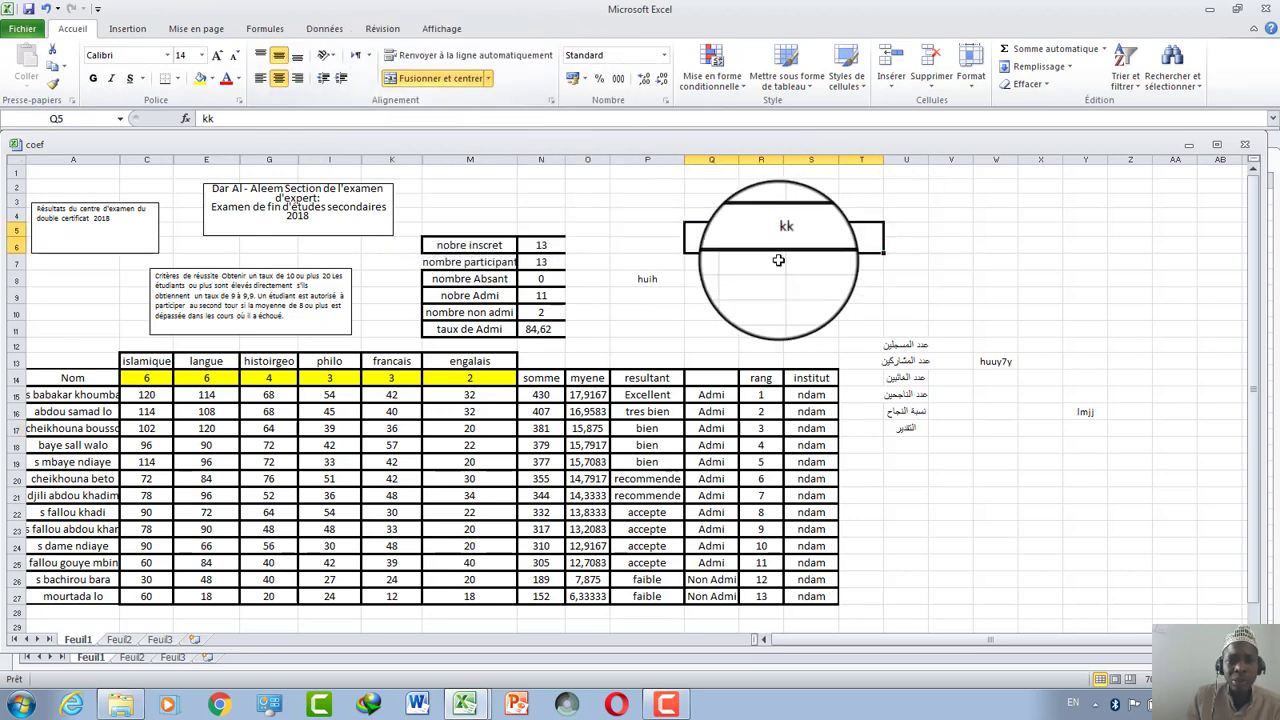
{"action": "left_click", "coordinate": [761, 262]}
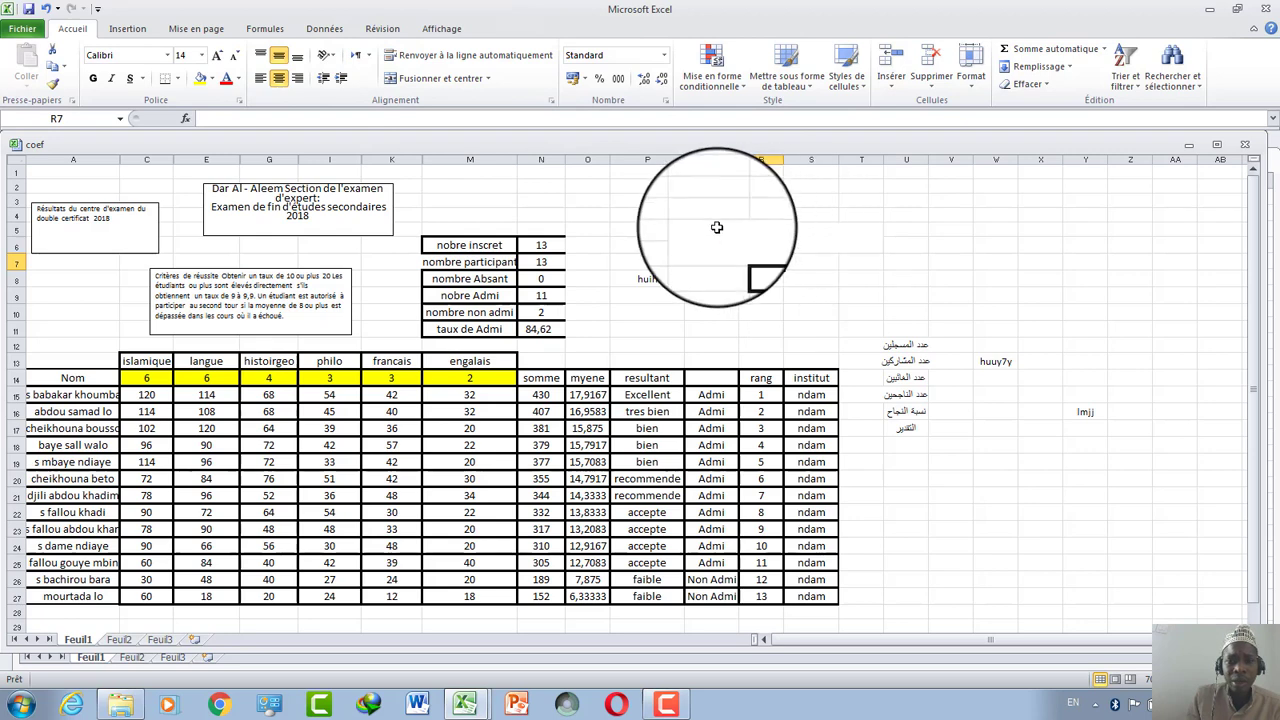
Step: Browse the Mise en page and Formules tabs, ending on Insertion
{"action": "left_click", "coordinate": [175, 30]}
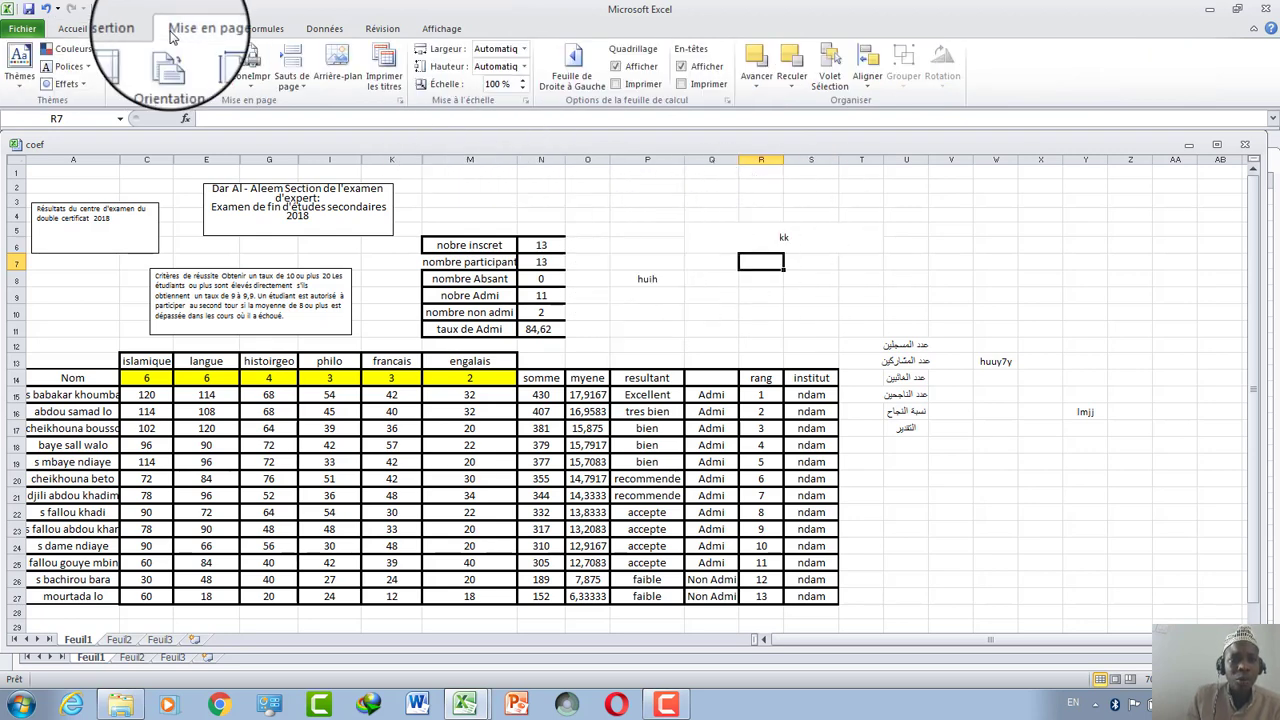
{"action": "left_click", "coordinate": [272, 32]}
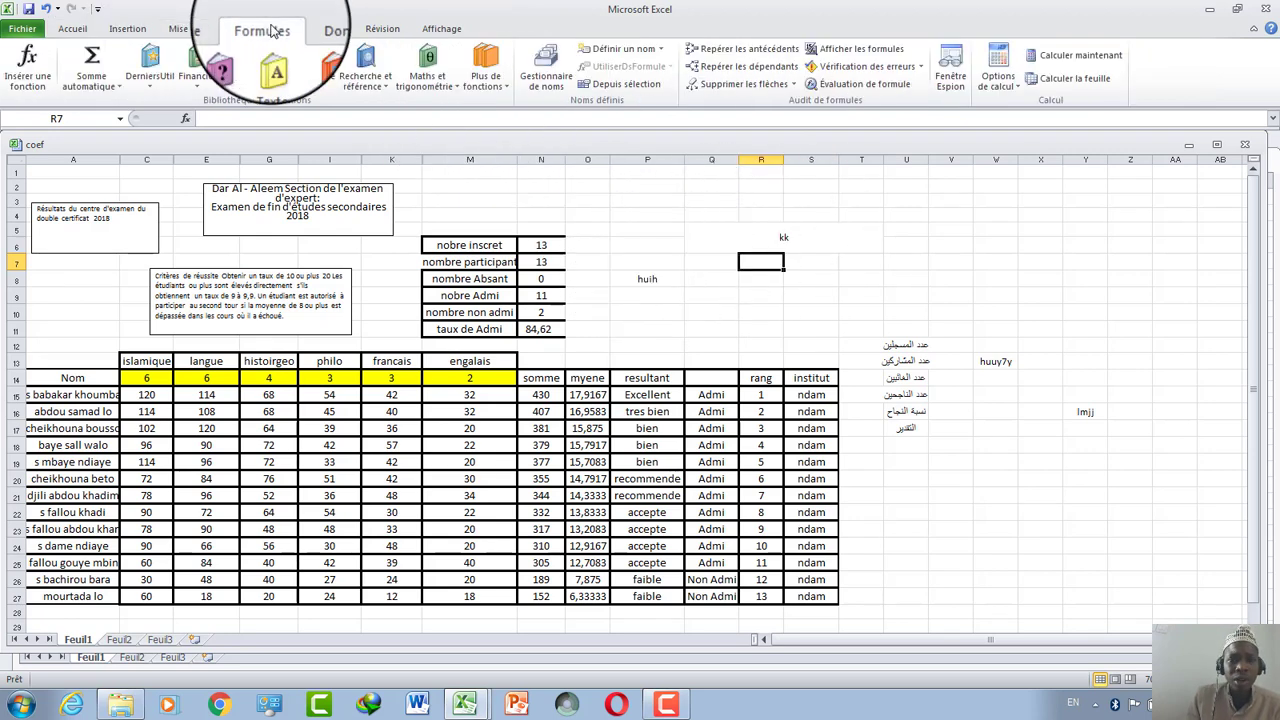
{"action": "left_click", "coordinate": [172, 32]}
{"action": "left_click", "coordinate": [138, 30]}
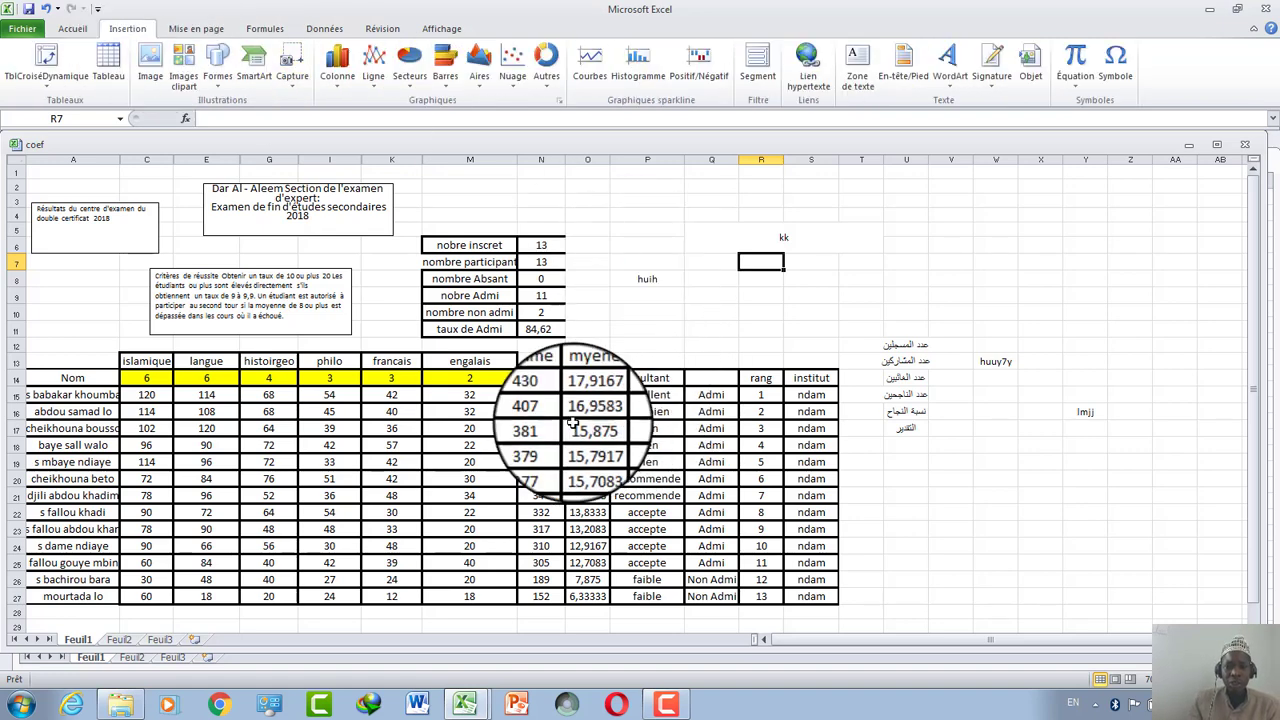
Step: Insert a 3D column chart of O15:P27, move it beside the table, change its layout, then cut it
{"action": "left_click_drag", "start_coordinate": [584, 395], "coordinate": [627, 592]}
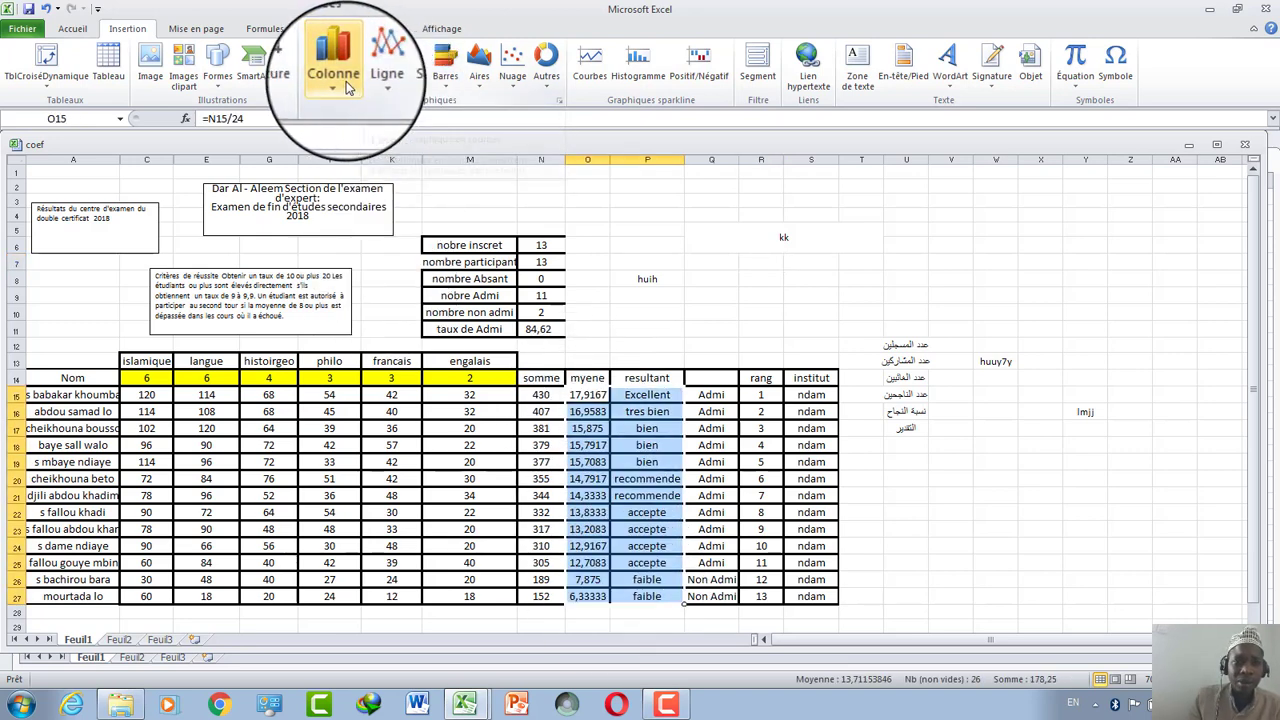
{"action": "left_click", "coordinate": [337, 62]}
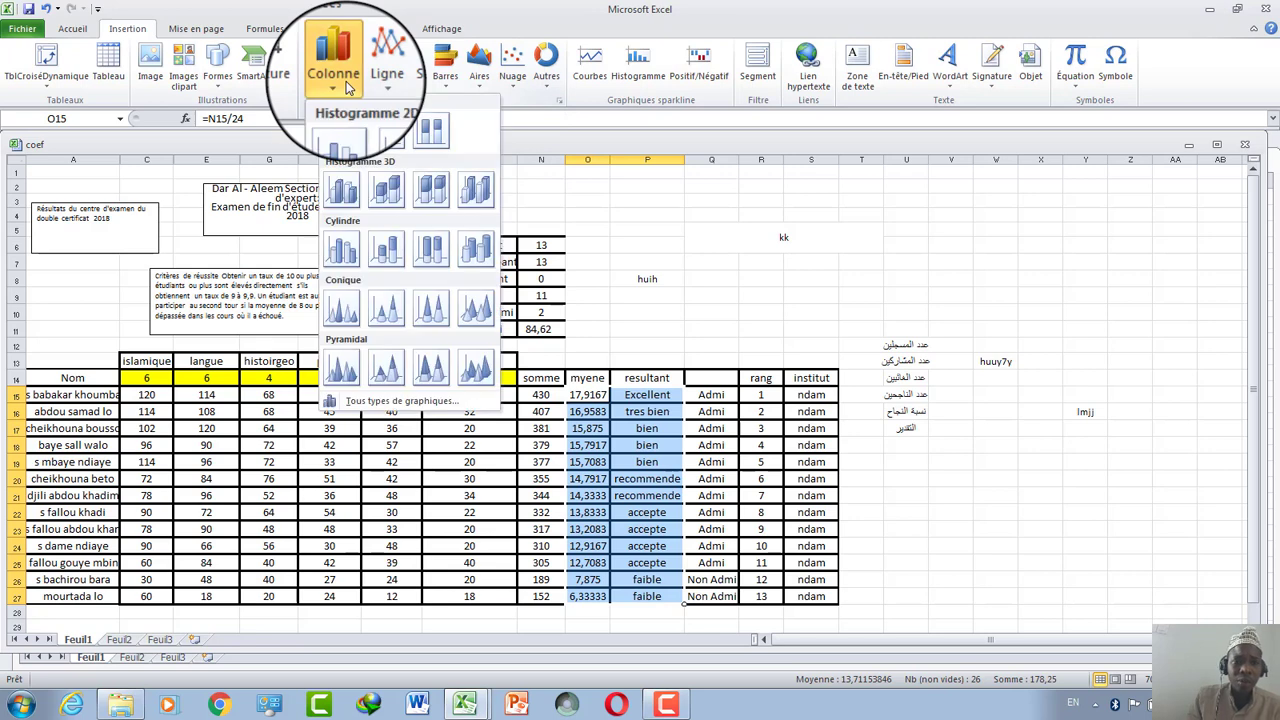
{"action": "left_click", "coordinate": [340, 190]}
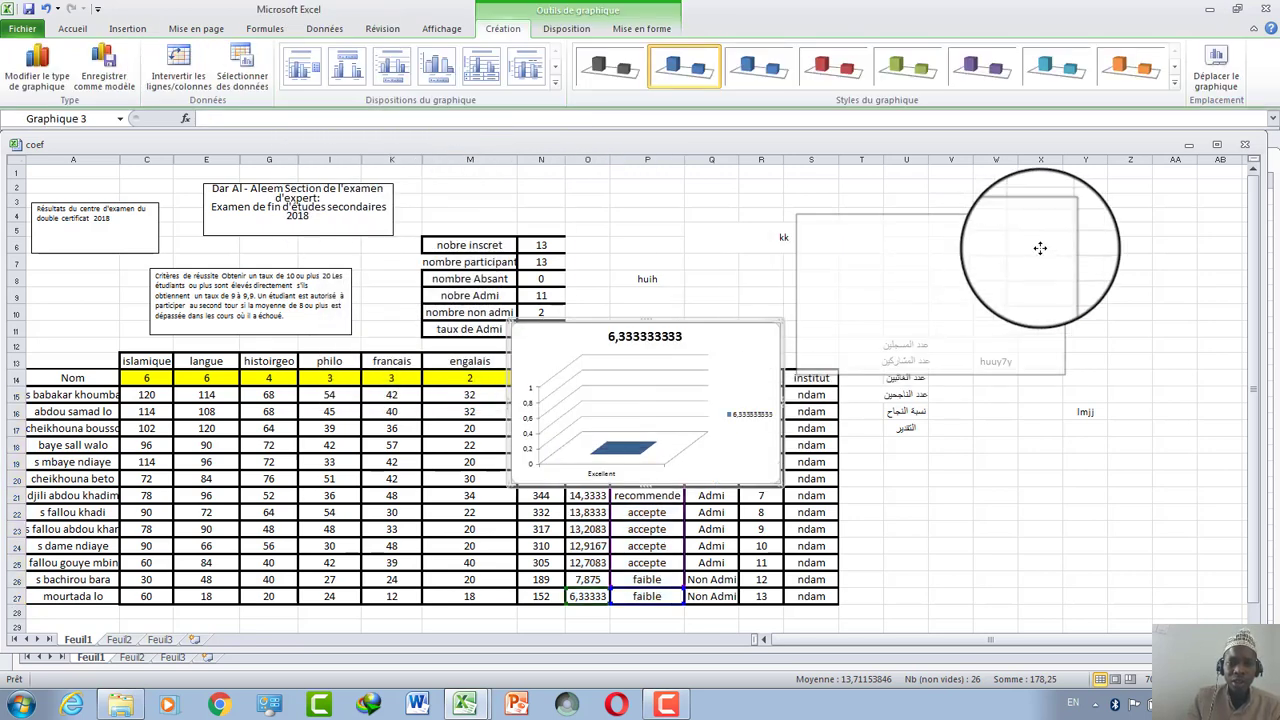
{"action": "left_click_drag", "start_coordinate": [731, 363], "coordinate": [1071, 243]}
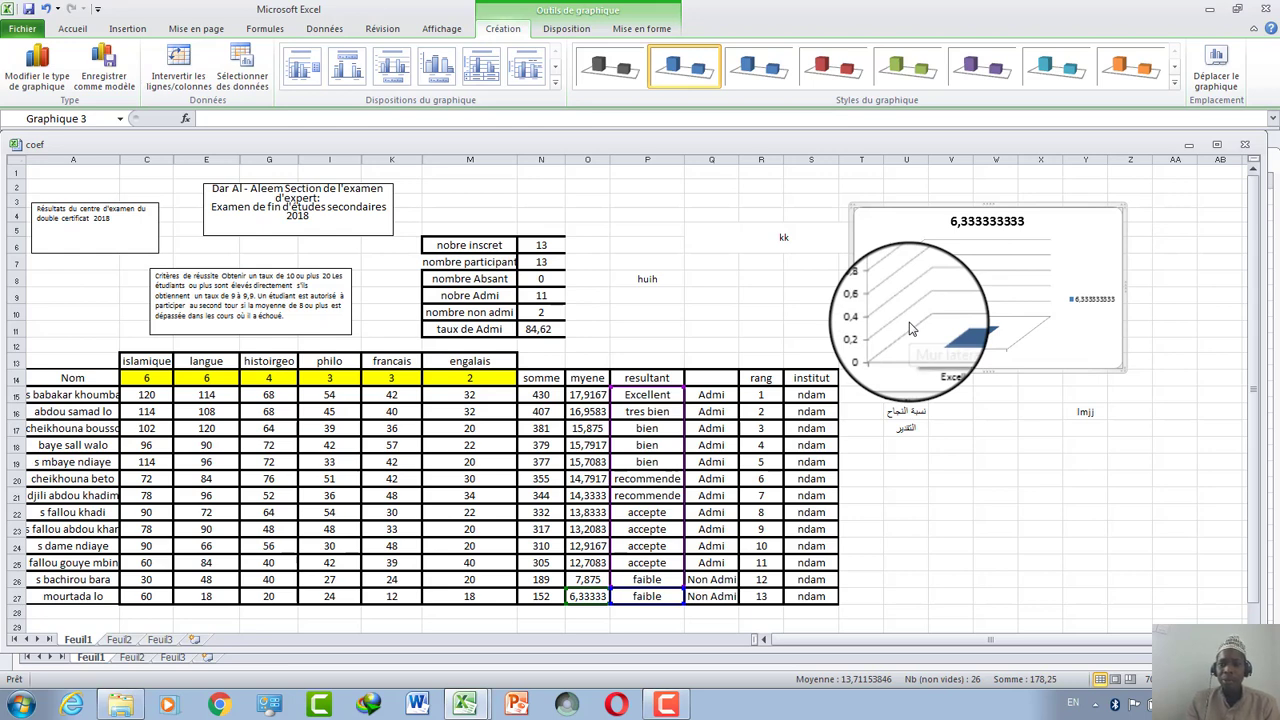
{"action": "left_click", "coordinate": [555, 82]}
{"action": "left_click", "coordinate": [440, 125]}
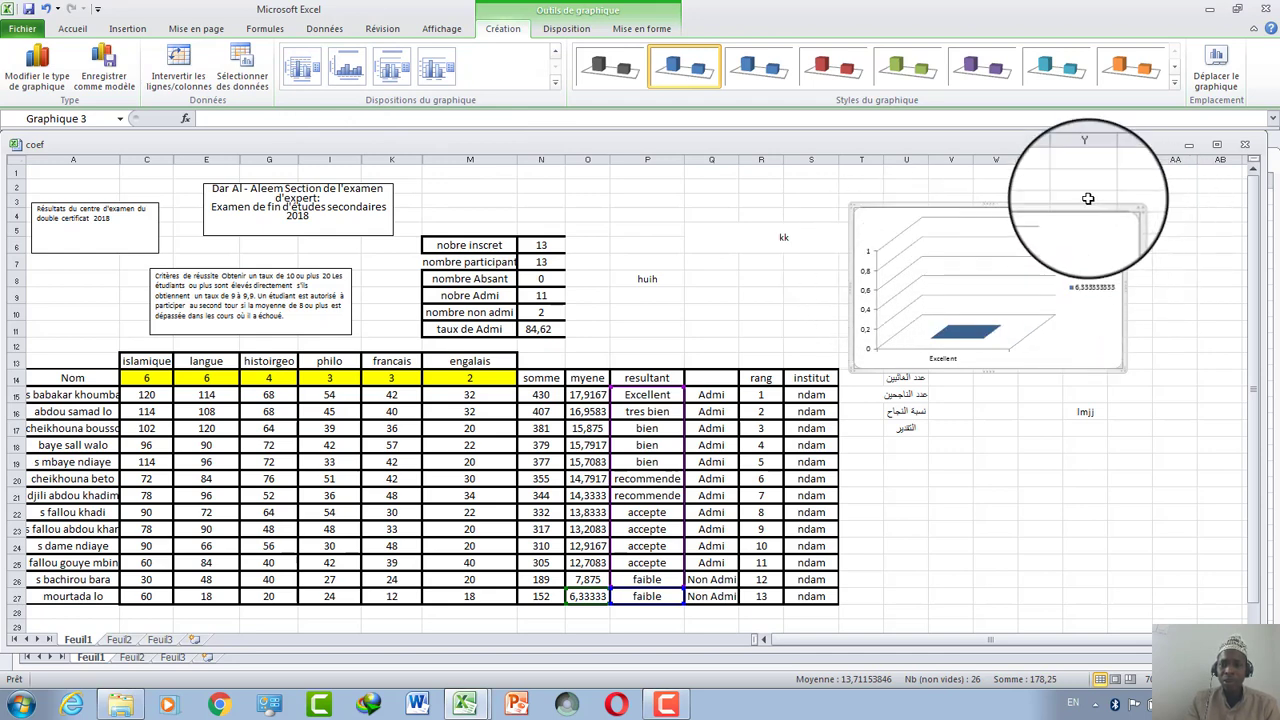
{"action": "right_click", "coordinate": [1090, 282]}
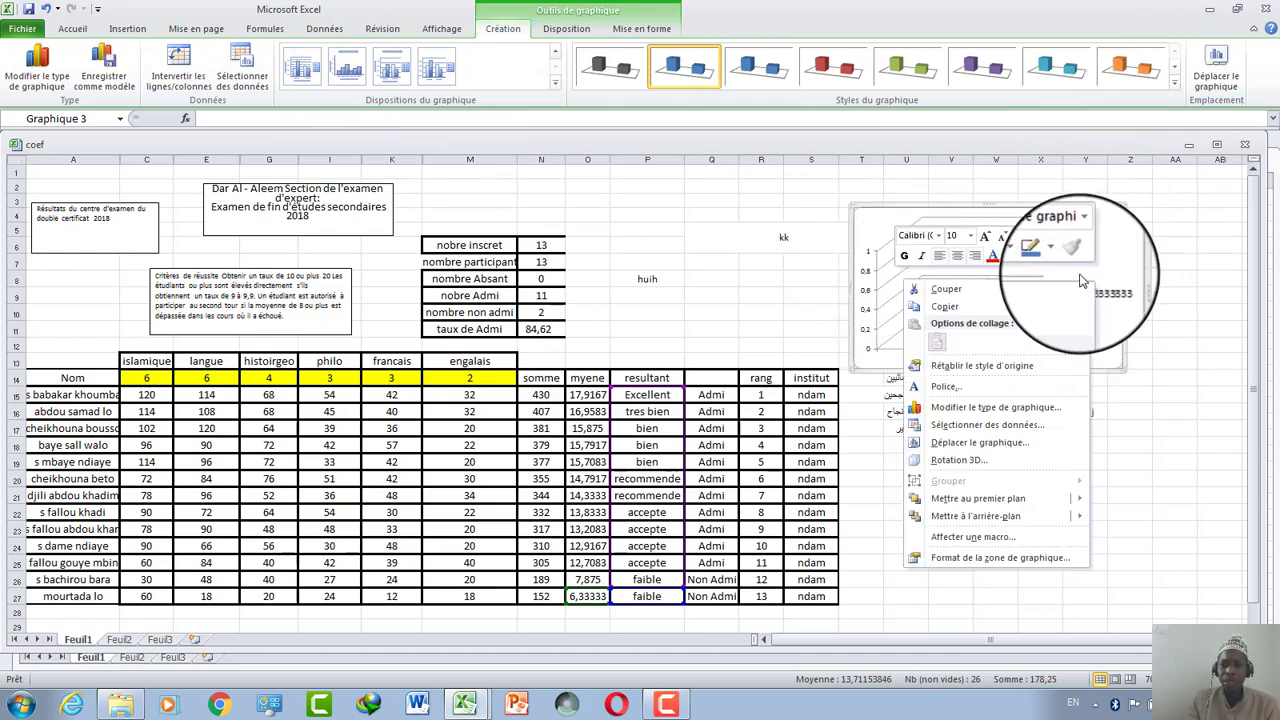
{"action": "left_click", "coordinate": [1041, 281]}
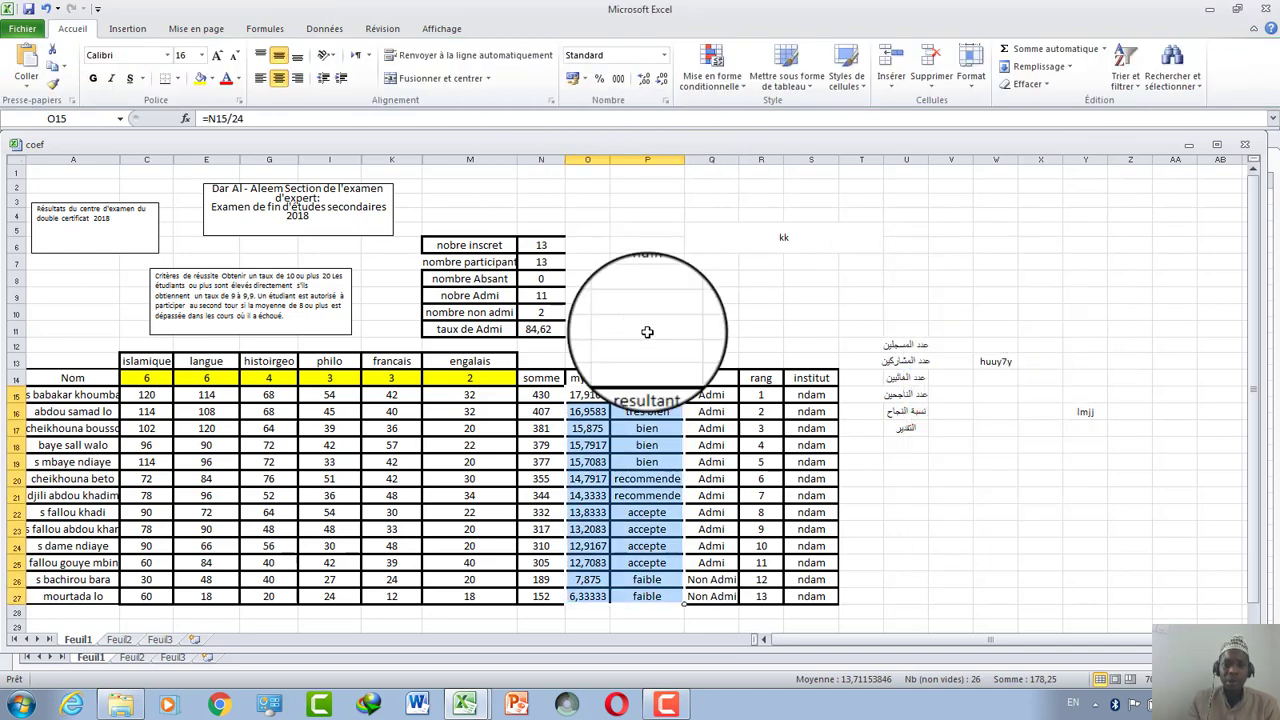
Step: Select the myene averages in O15:O27
{"action": "left_click", "coordinate": [647, 394]}
{"action": "left_click", "coordinate": [587, 394]}
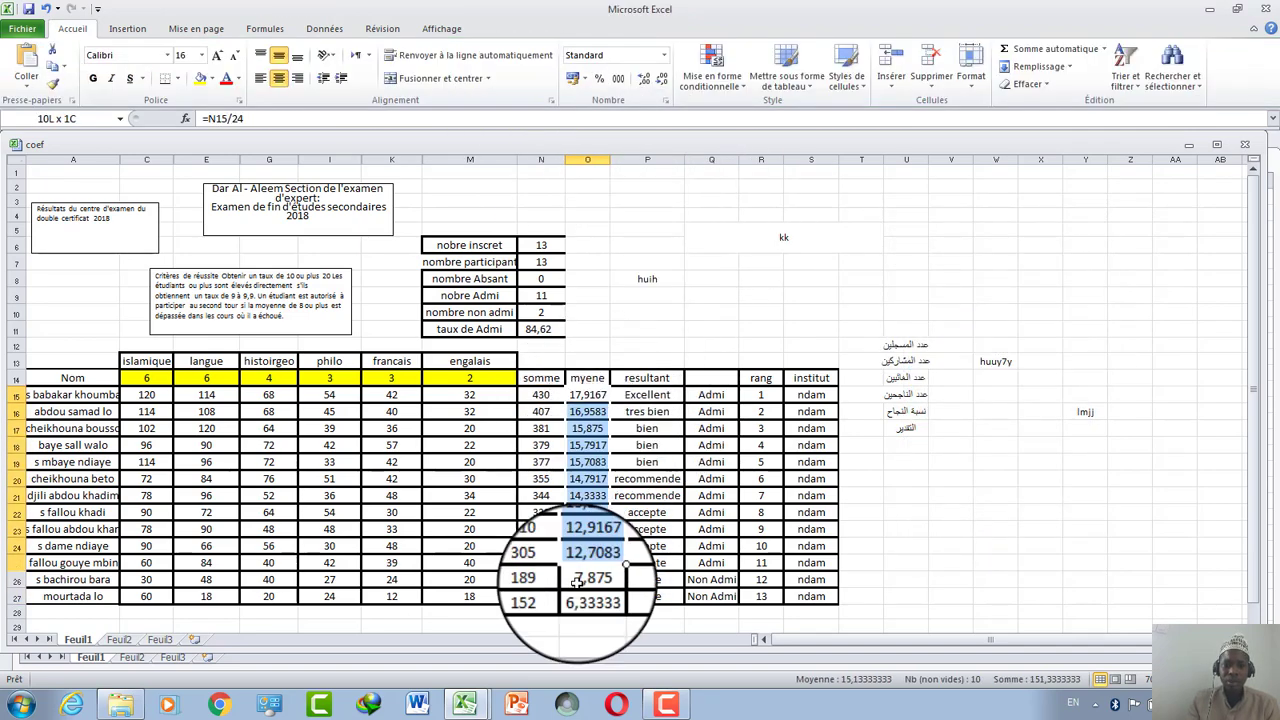
{"action": "left_click_drag", "start_coordinate": [590, 428], "coordinate": [588, 596]}
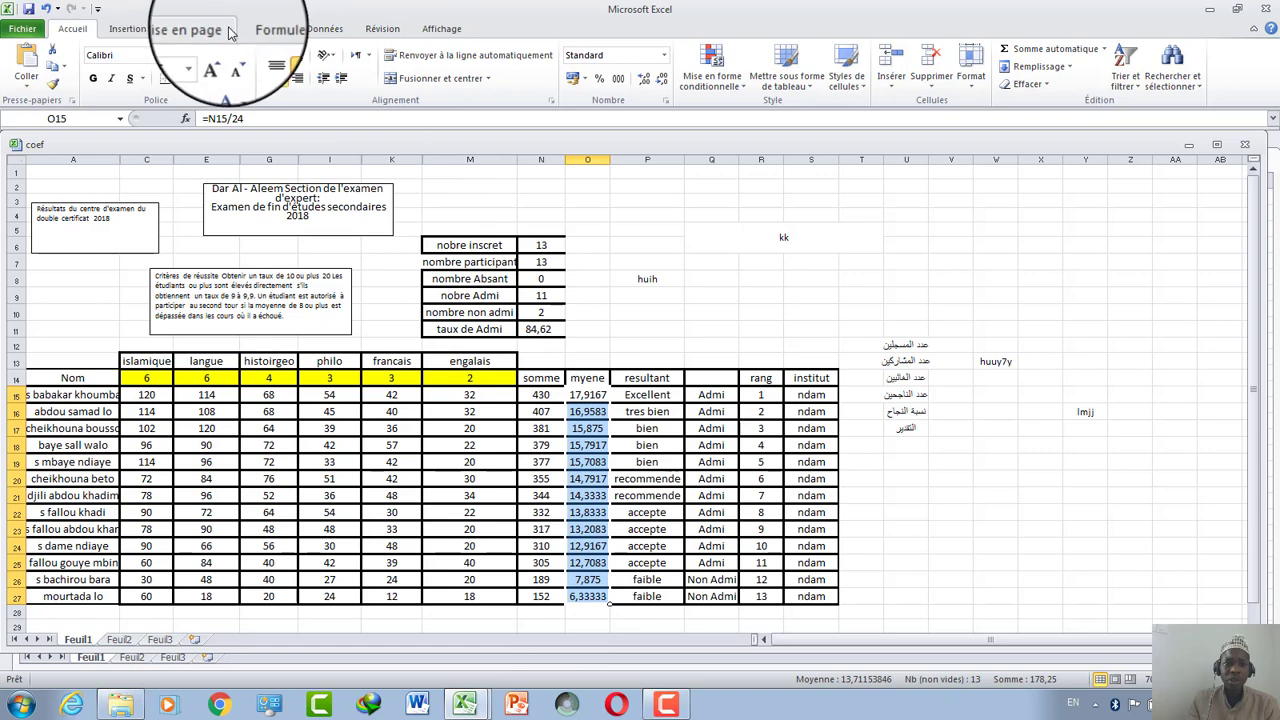
{"action": "left_click", "coordinate": [225, 30]}
{"action": "left_click", "coordinate": [260, 30]}
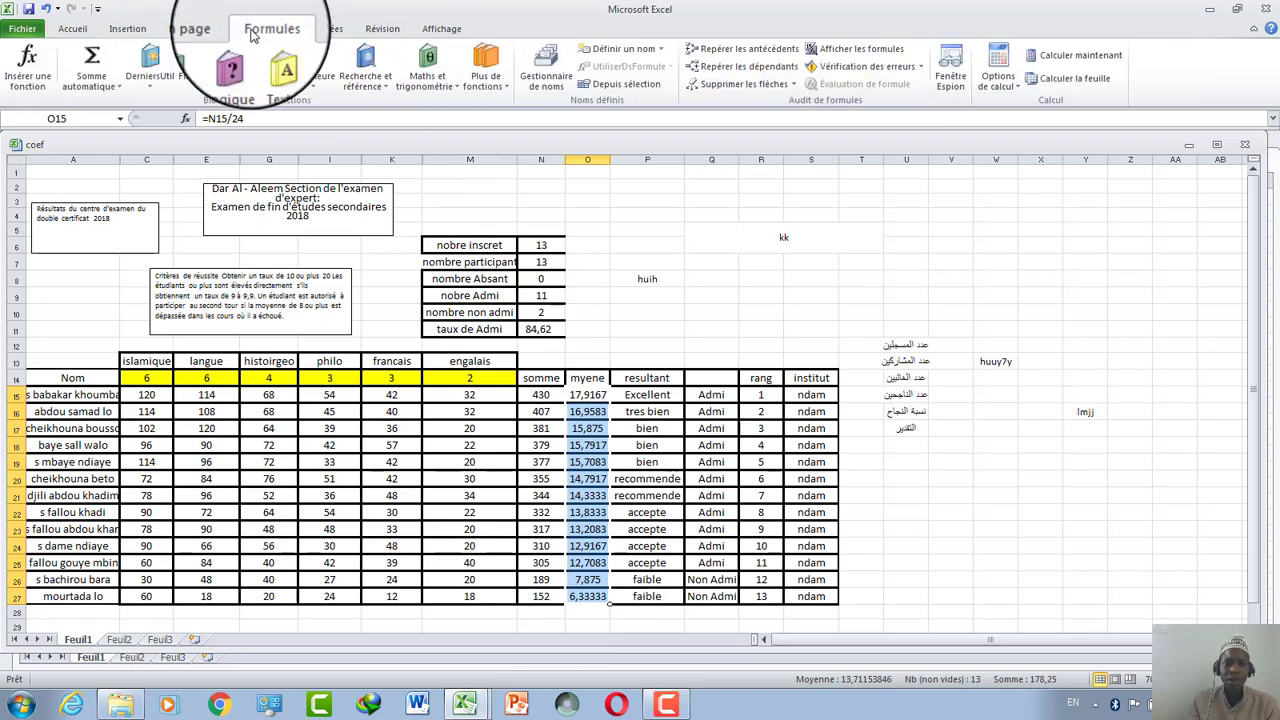
{"action": "left_click", "coordinate": [324, 28]}
{"action": "left_click", "coordinate": [127, 28]}
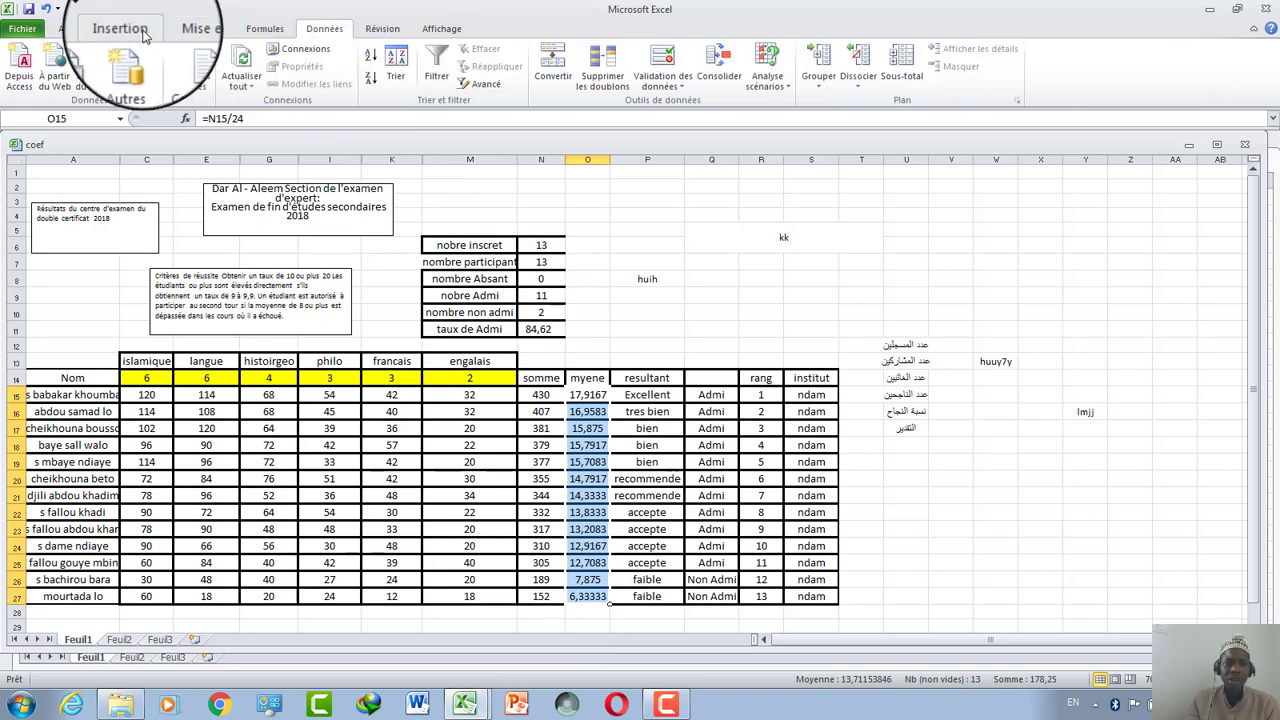
Step: Insert a line chart of the averages, apply a layout with chart and axis titles, then cut it
{"action": "left_click", "coordinate": [374, 80]}
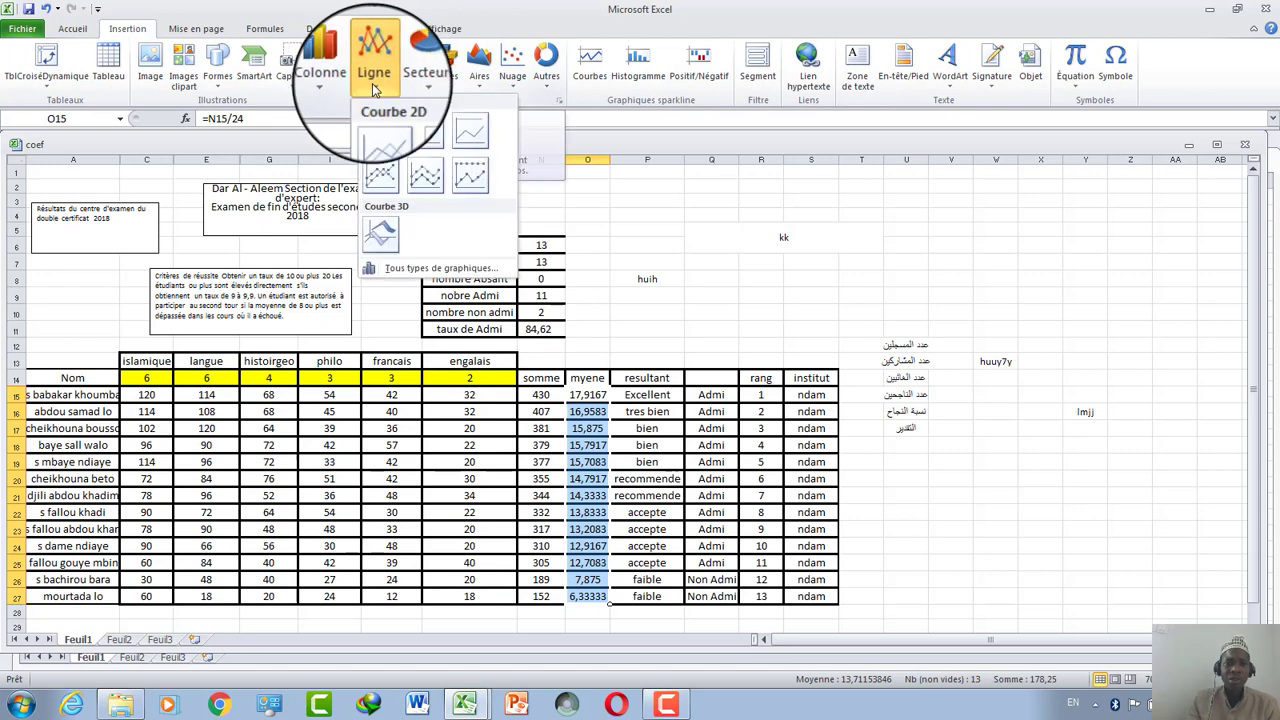
{"action": "left_click", "coordinate": [380, 175]}
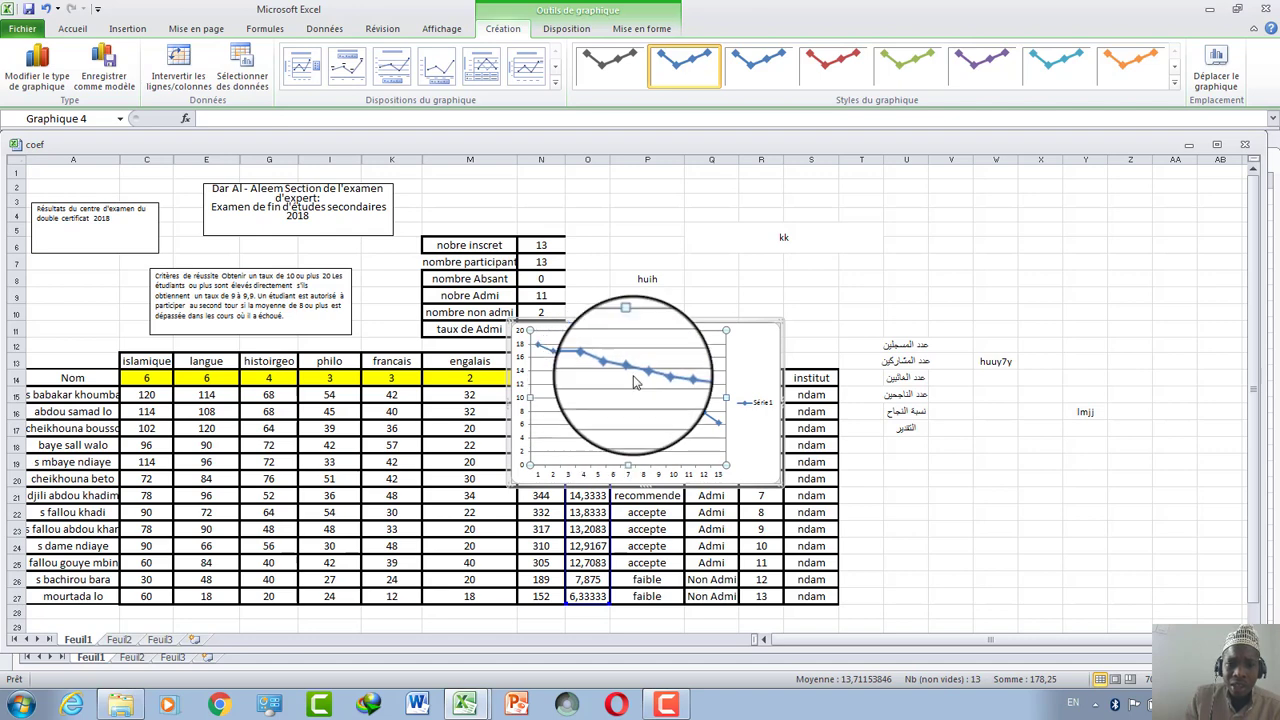
{"action": "left_click", "coordinate": [555, 81]}
{"action": "left_click", "coordinate": [424, 104]}
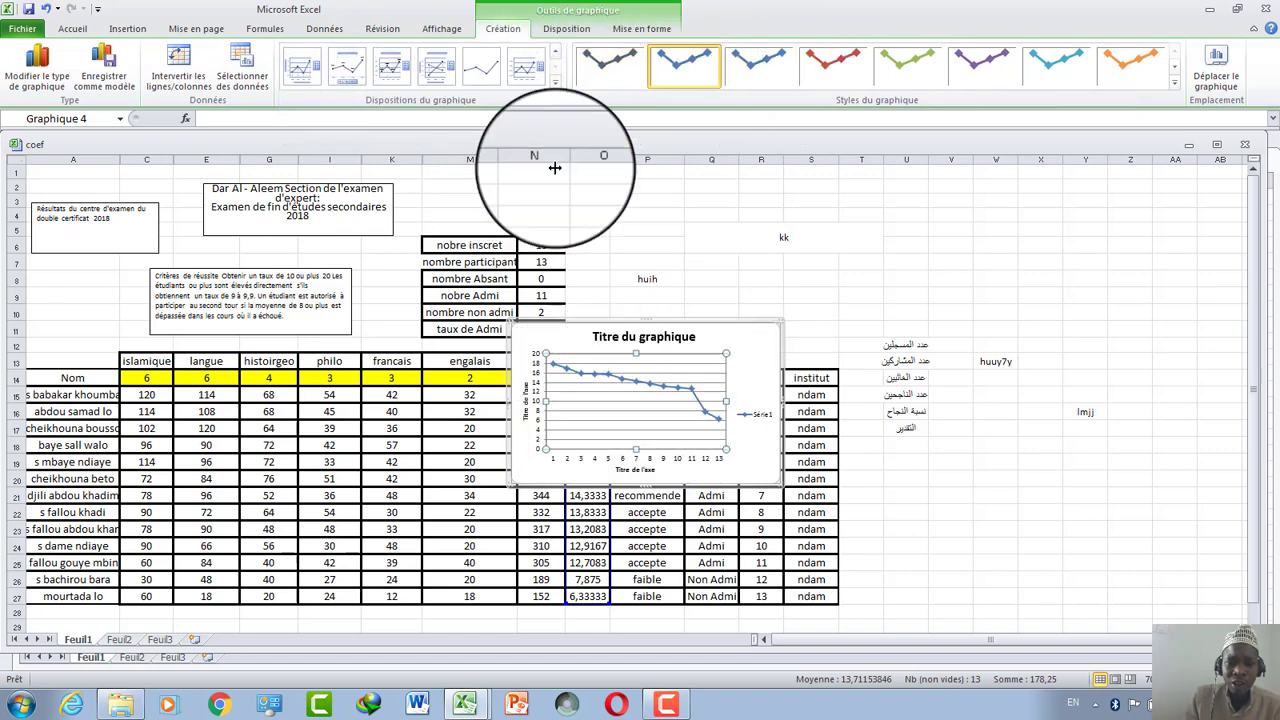
{"action": "right_click", "coordinate": [757, 339]}
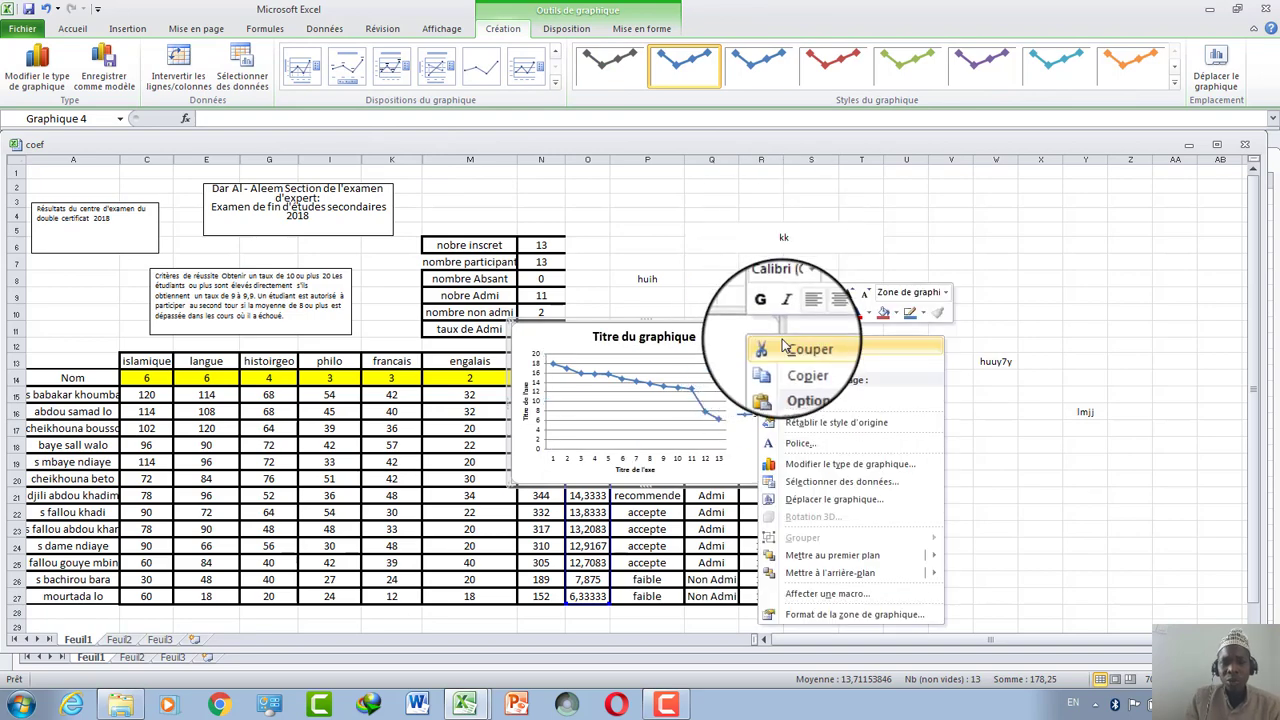
{"action": "left_click", "coordinate": [775, 347]}
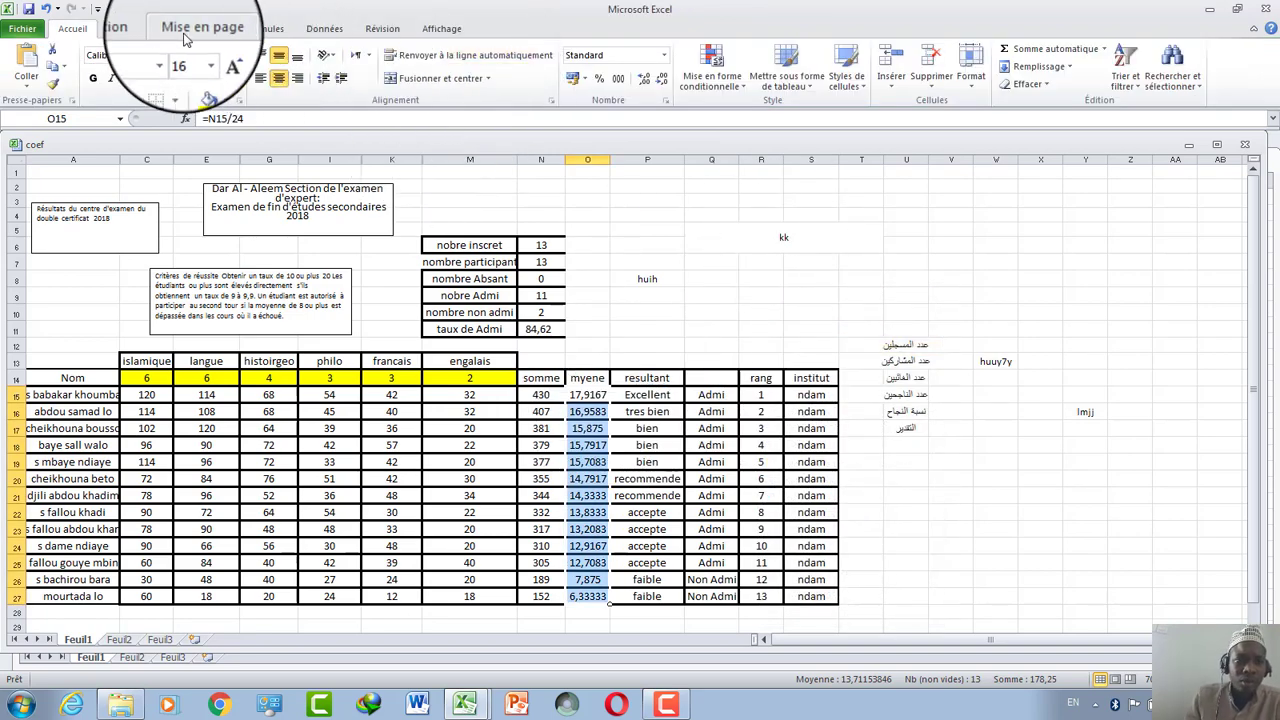
Step: Insert a 3D column chart of the O15:O27 averages
{"action": "left_click", "coordinate": [145, 30]}
{"action": "left_click", "coordinate": [337, 65]}
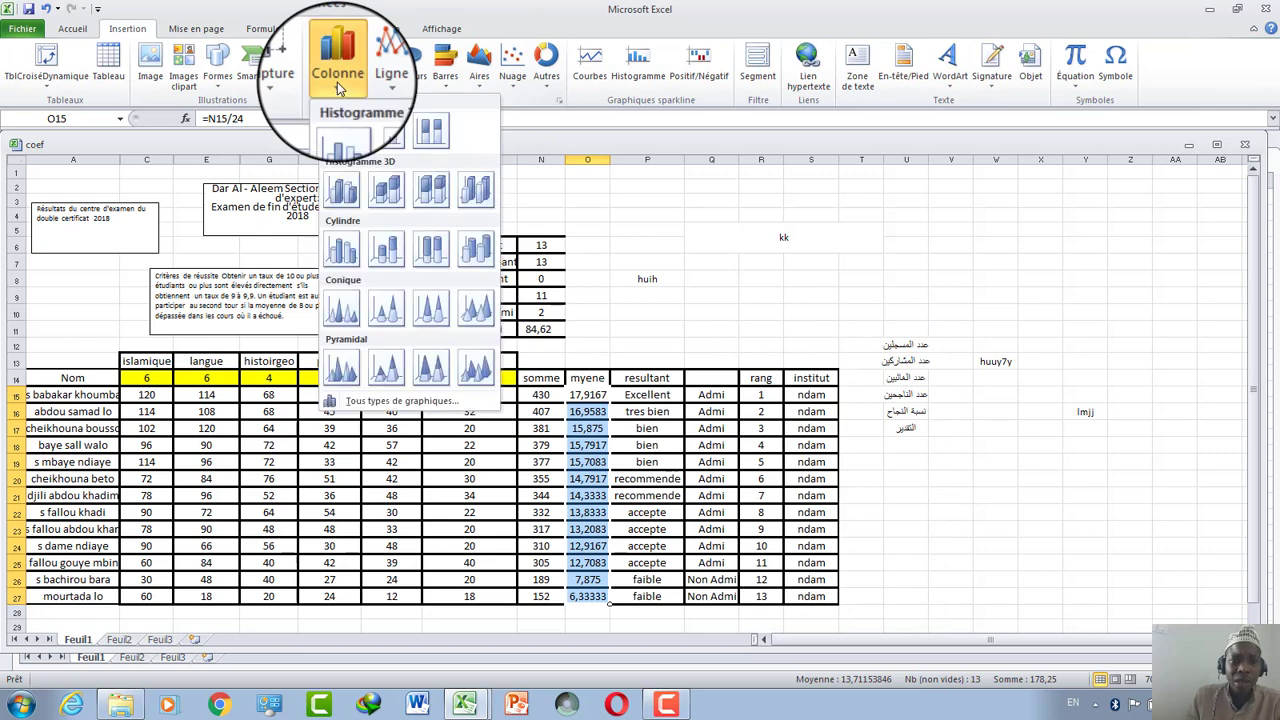
{"action": "left_click", "coordinate": [342, 190]}
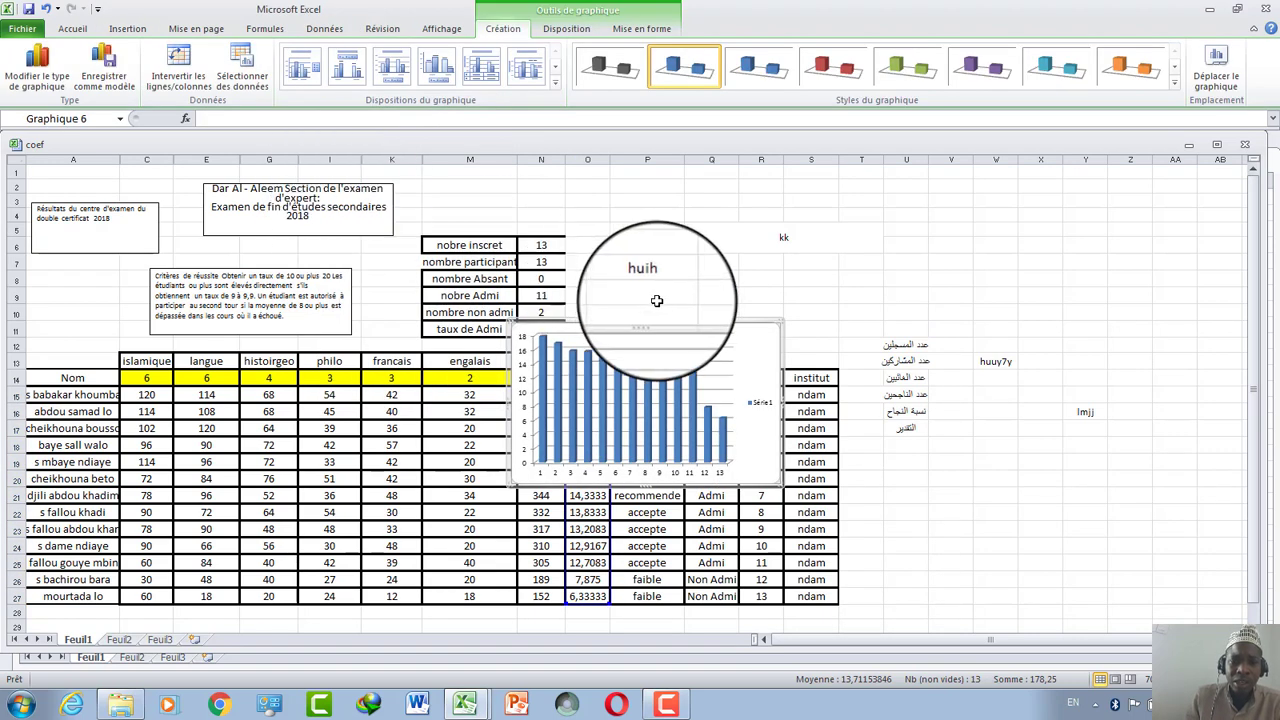
Step: Move the column chart to the upper right, recolour its bars purple, and apply a titled layout
{"action": "left_click_drag", "start_coordinate": [740, 276], "coordinate": [851, 214]}
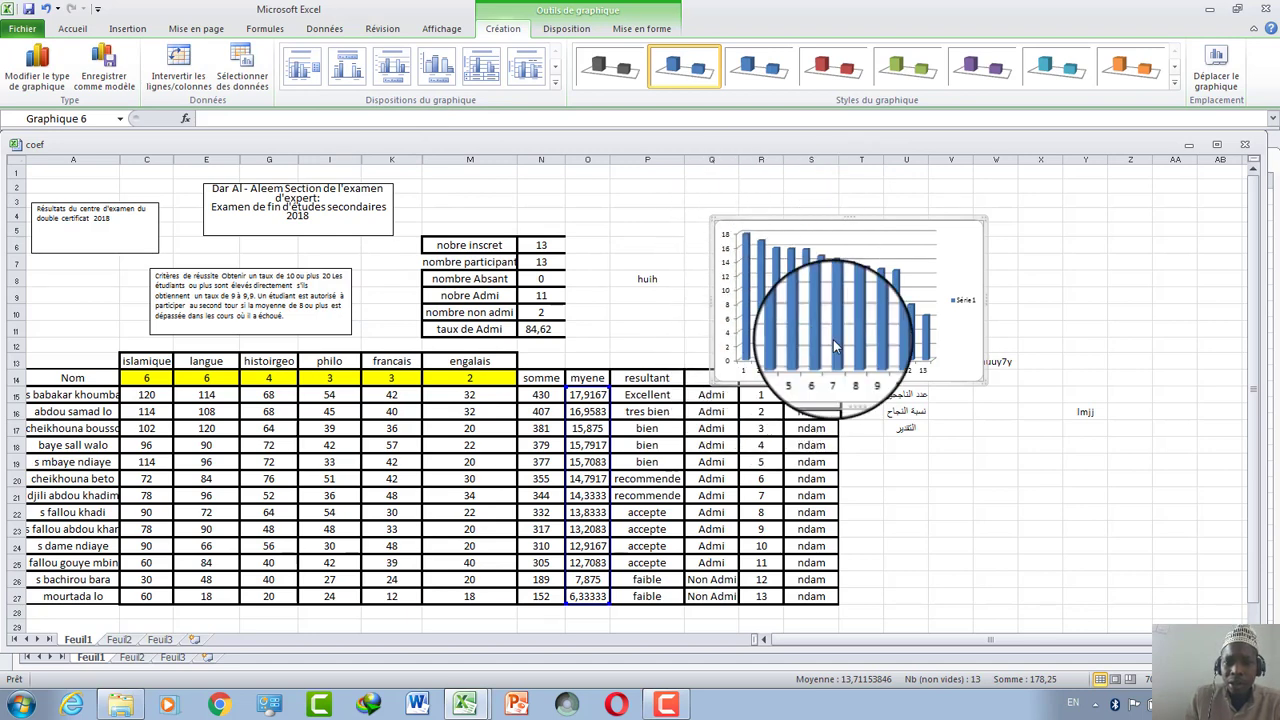
{"action": "key", "text": "Delete"}
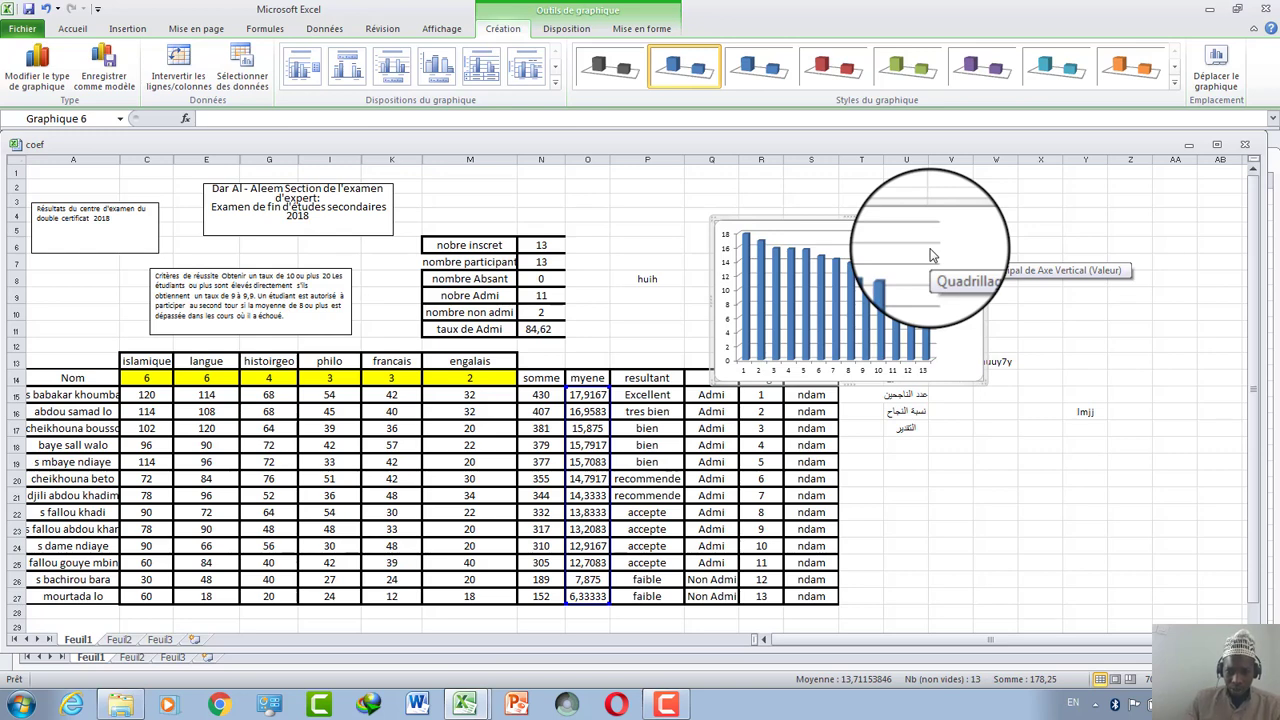
{"action": "key", "text": "ctrl+z"}
{"action": "left_click", "coordinate": [913, 60]}
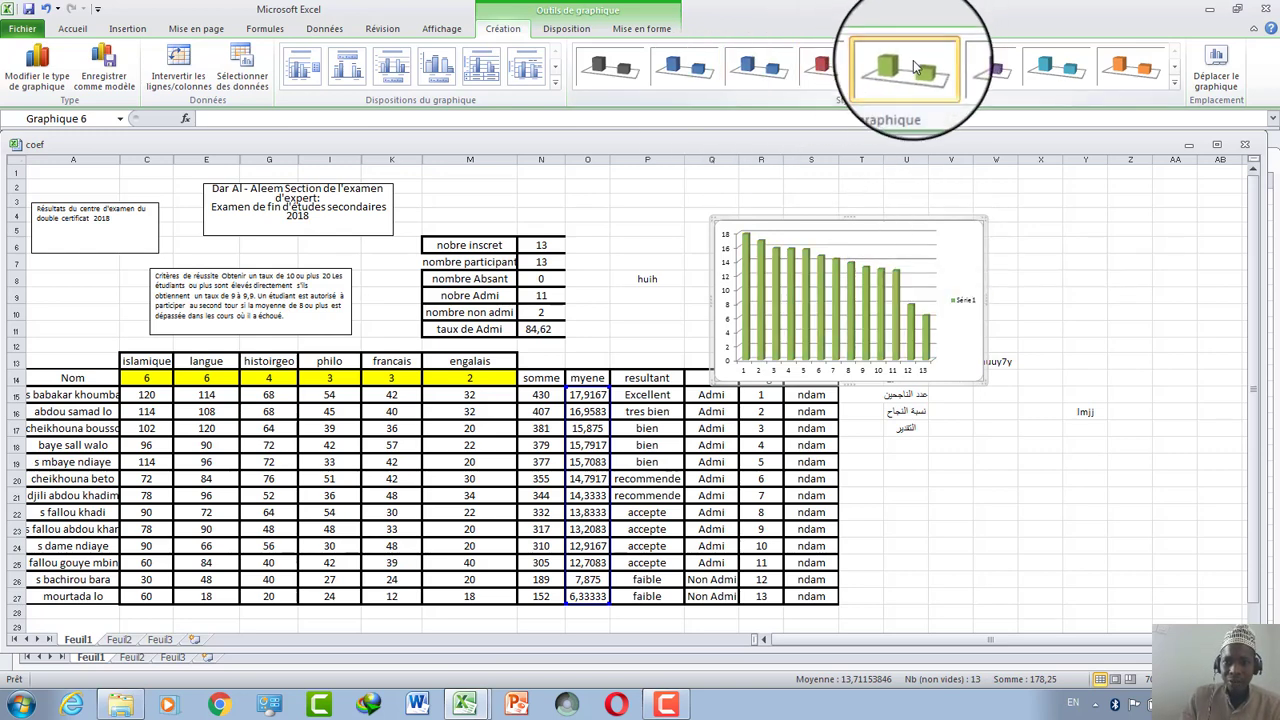
{"action": "left_click", "coordinate": [1010, 75]}
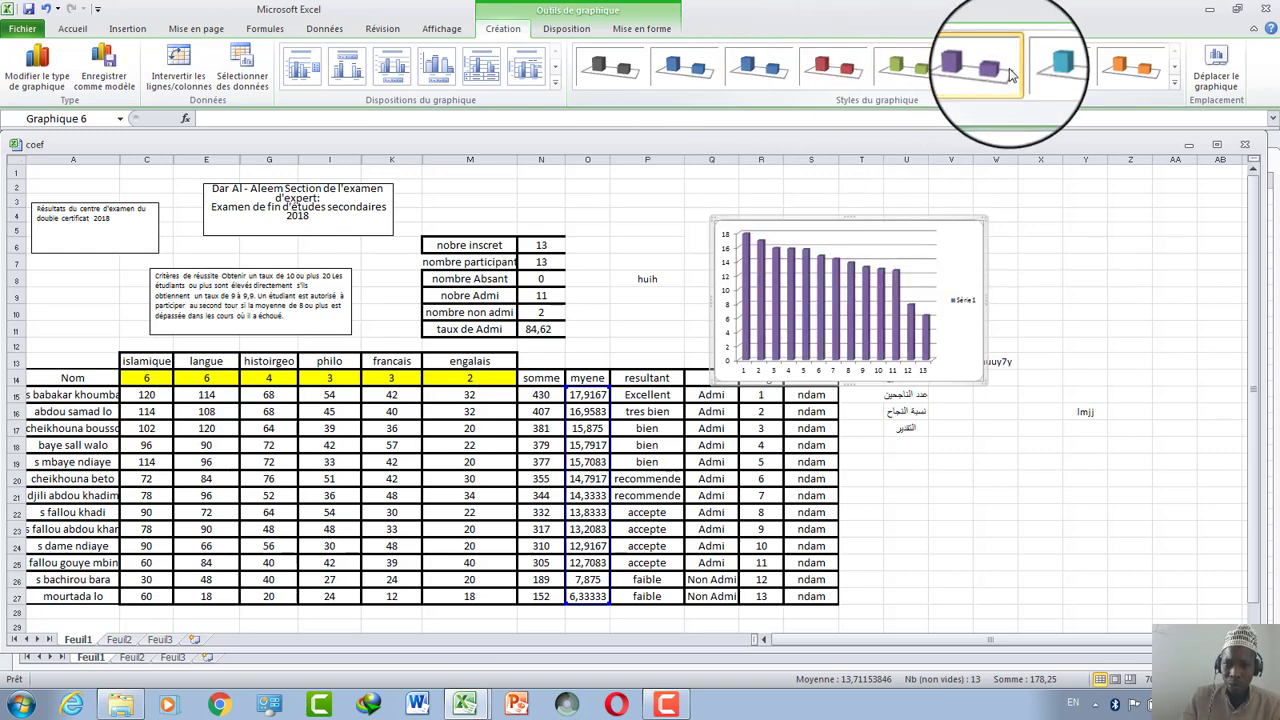
{"action": "left_click", "coordinate": [555, 81]}
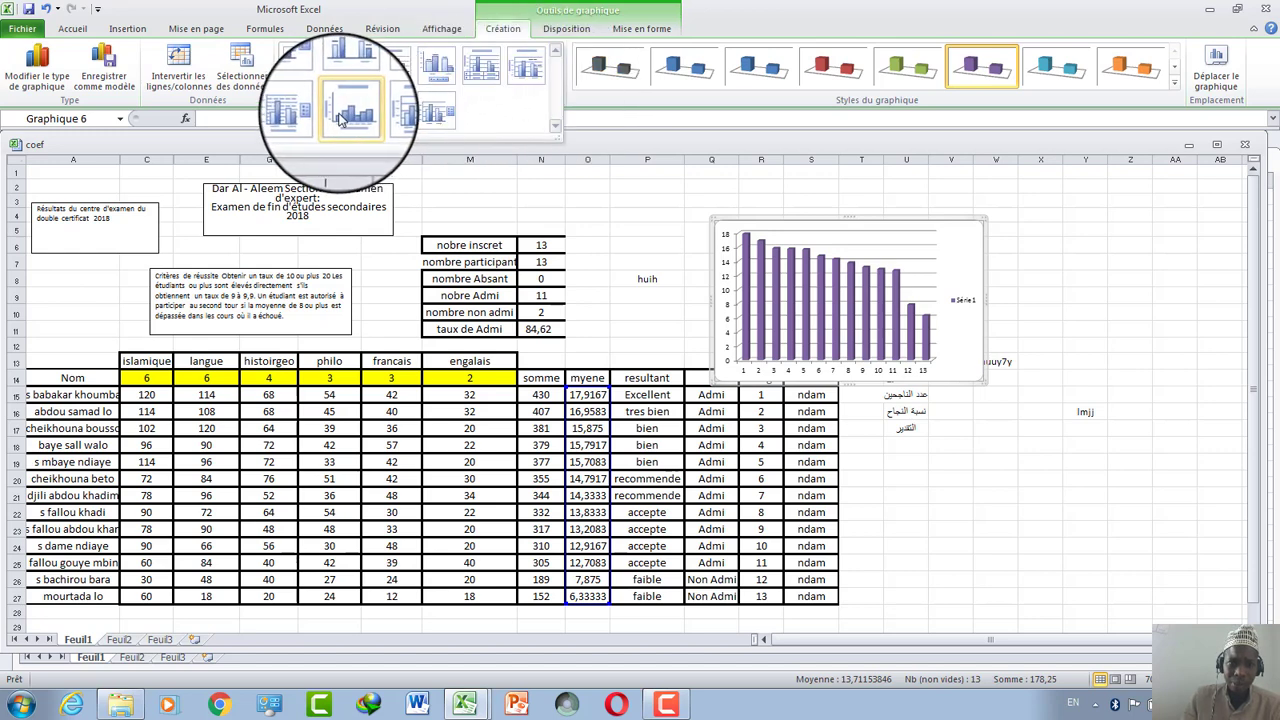
{"action": "left_click", "coordinate": [437, 112]}
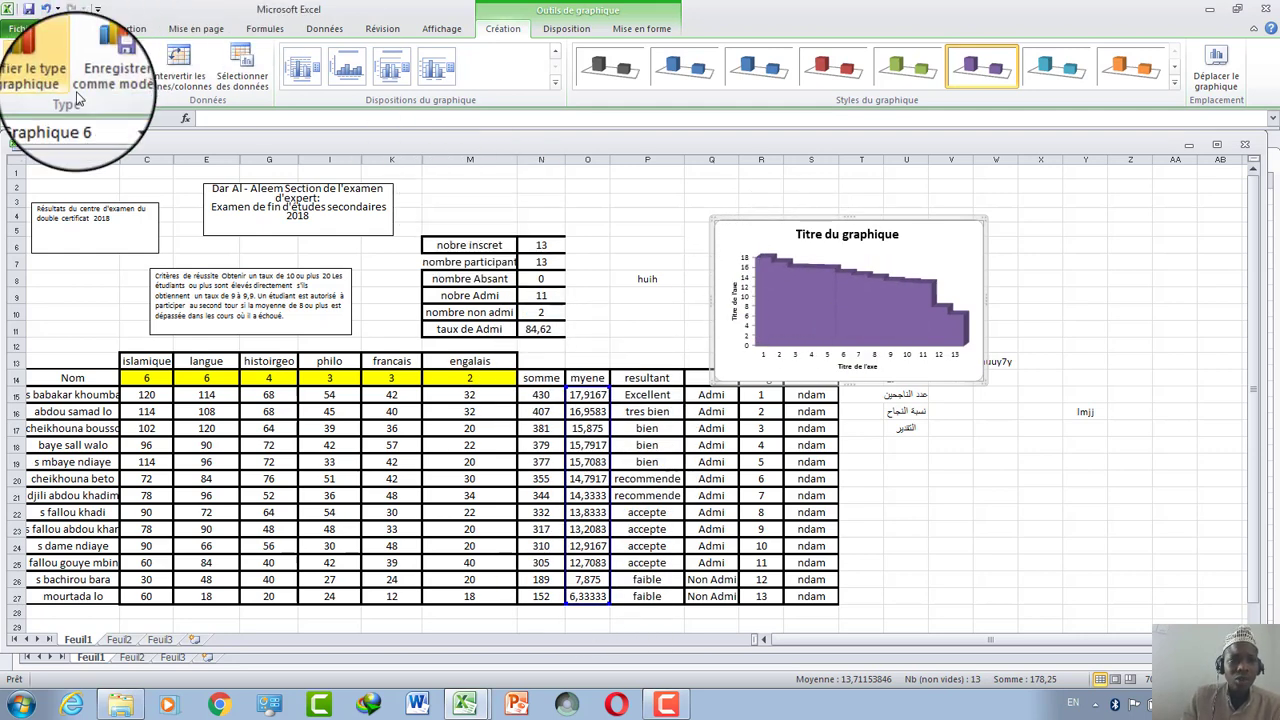
Step: Delete the chart's horizontal axis and data series, then cut the empty chart
{"action": "left_click", "coordinate": [192, 28]}
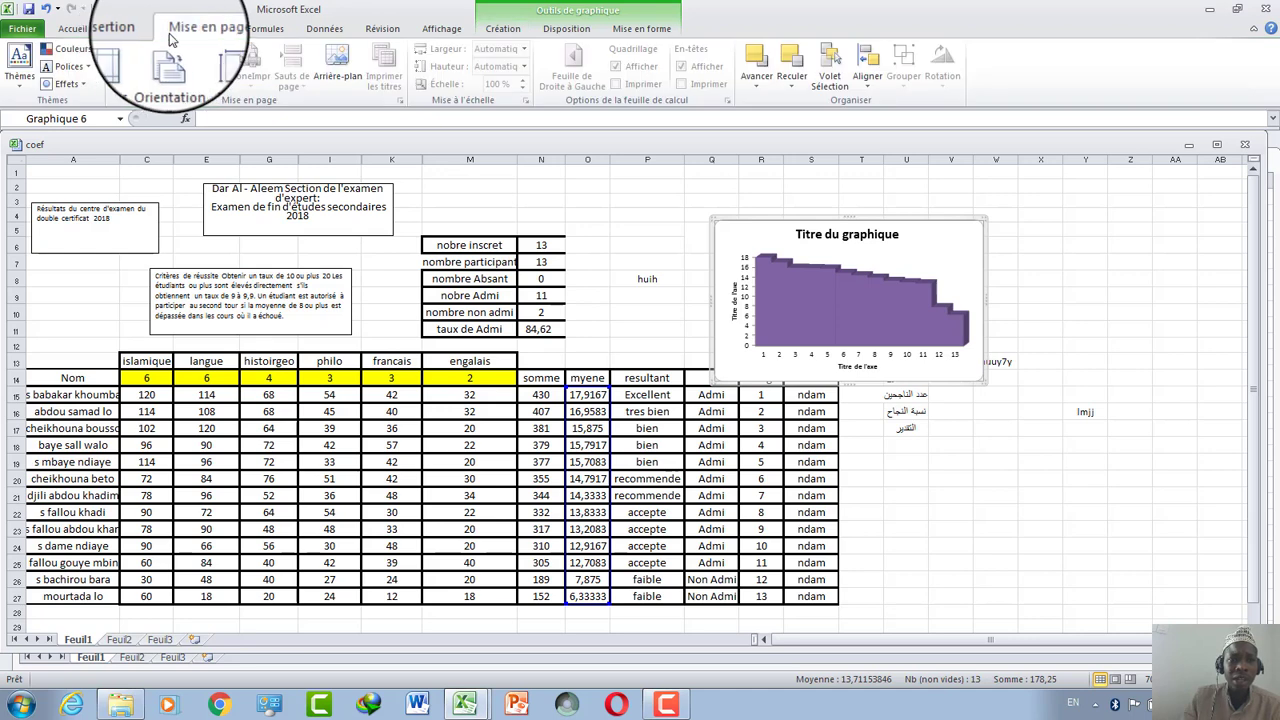
{"action": "right_click", "coordinate": [880, 357]}
{"action": "left_click", "coordinate": [913, 367]}
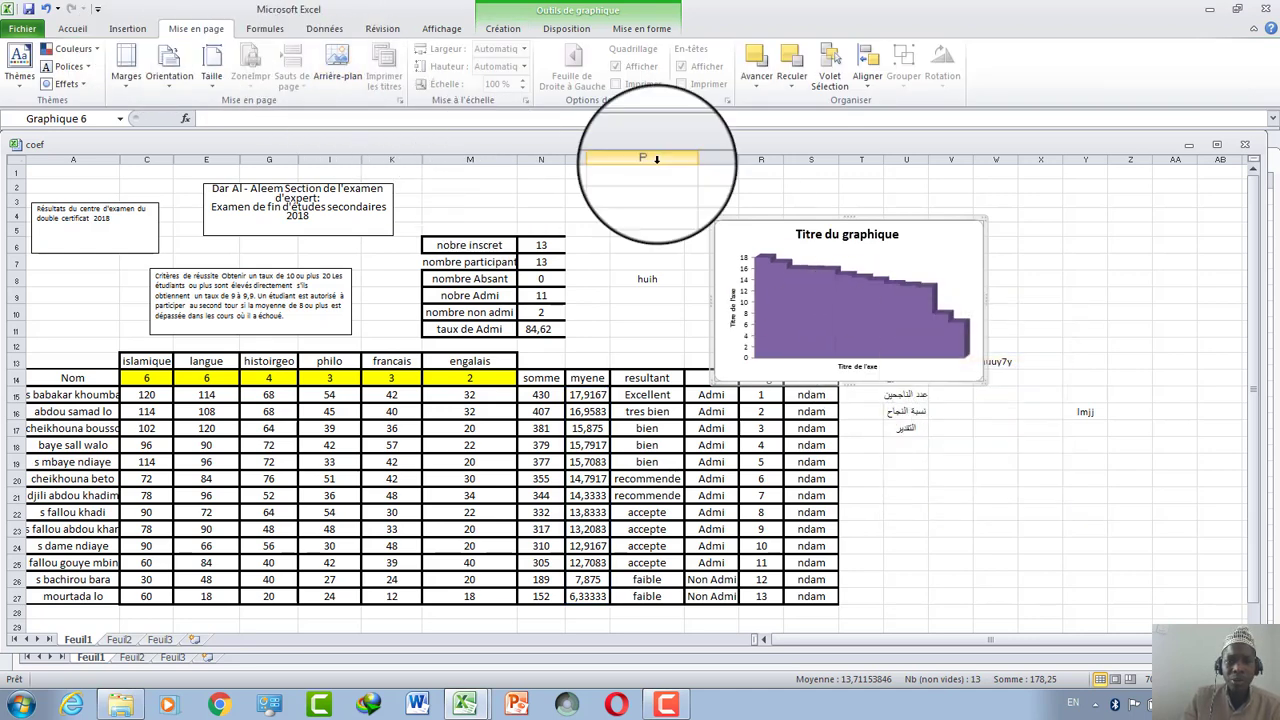
{"action": "right_click", "coordinate": [823, 297]}
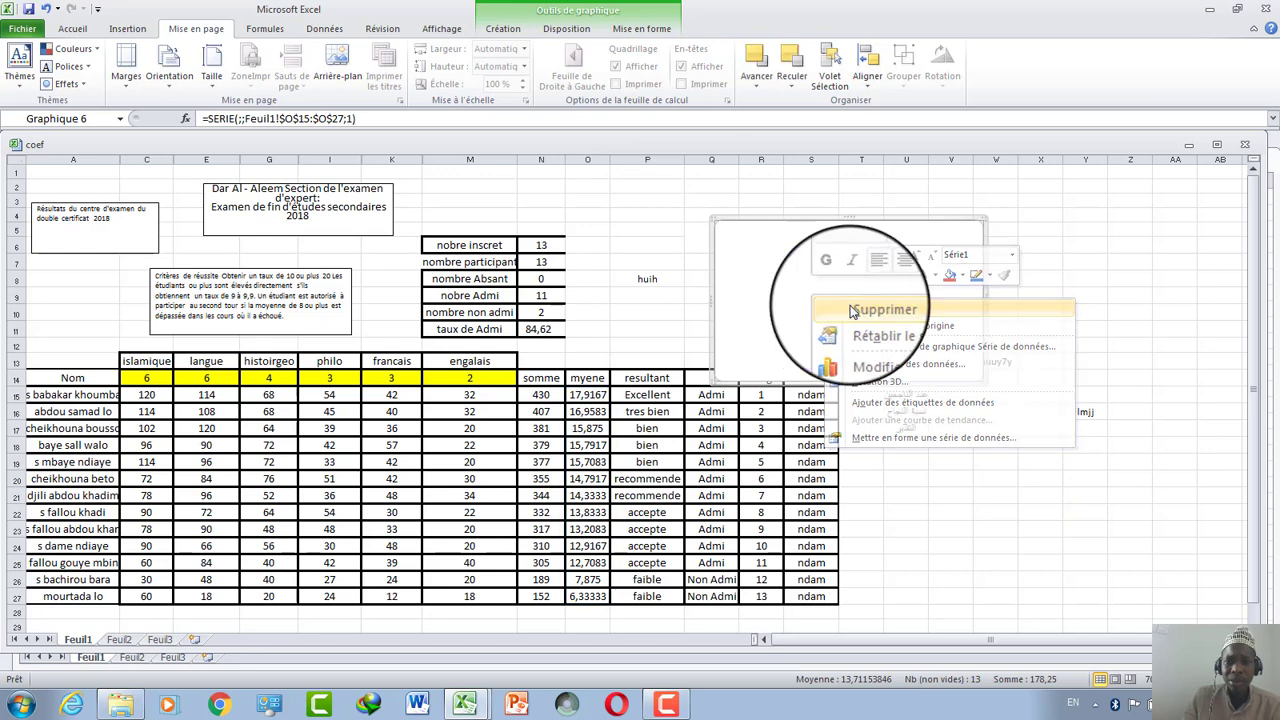
{"action": "left_click", "coordinate": [860, 311]}
{"action": "right_click", "coordinate": [813, 222]}
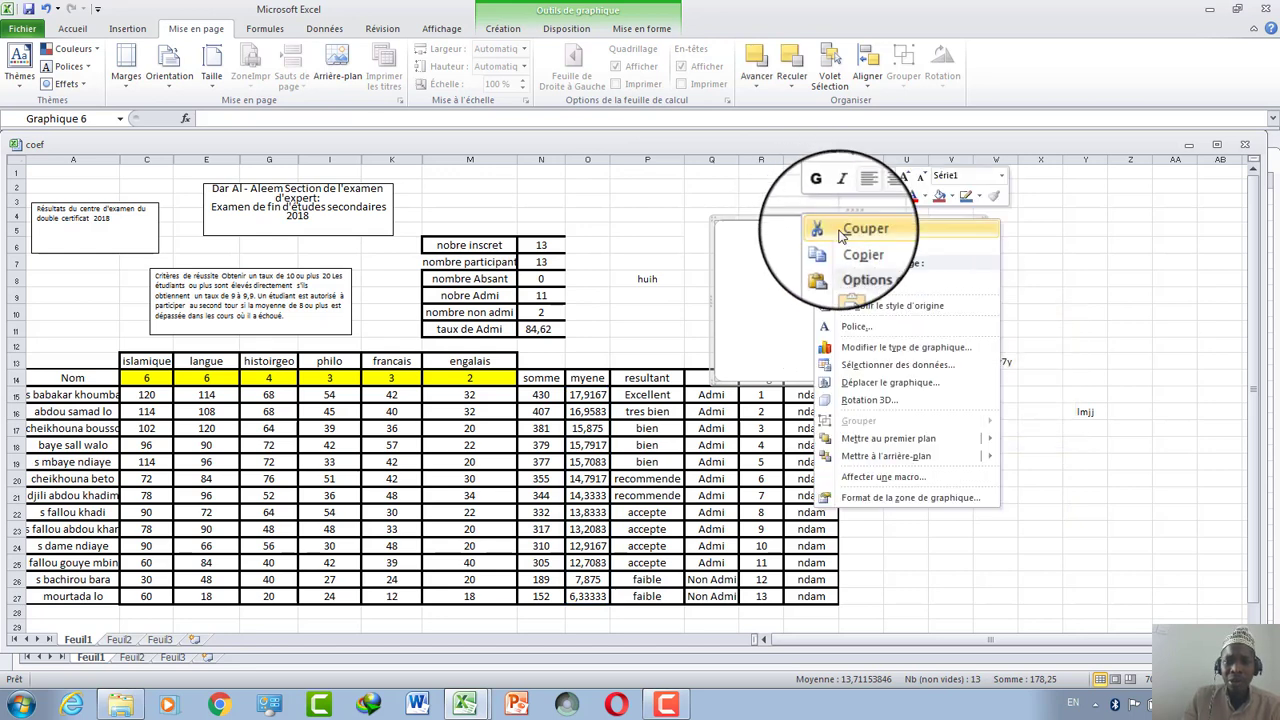
{"action": "left_click", "coordinate": [848, 232]}
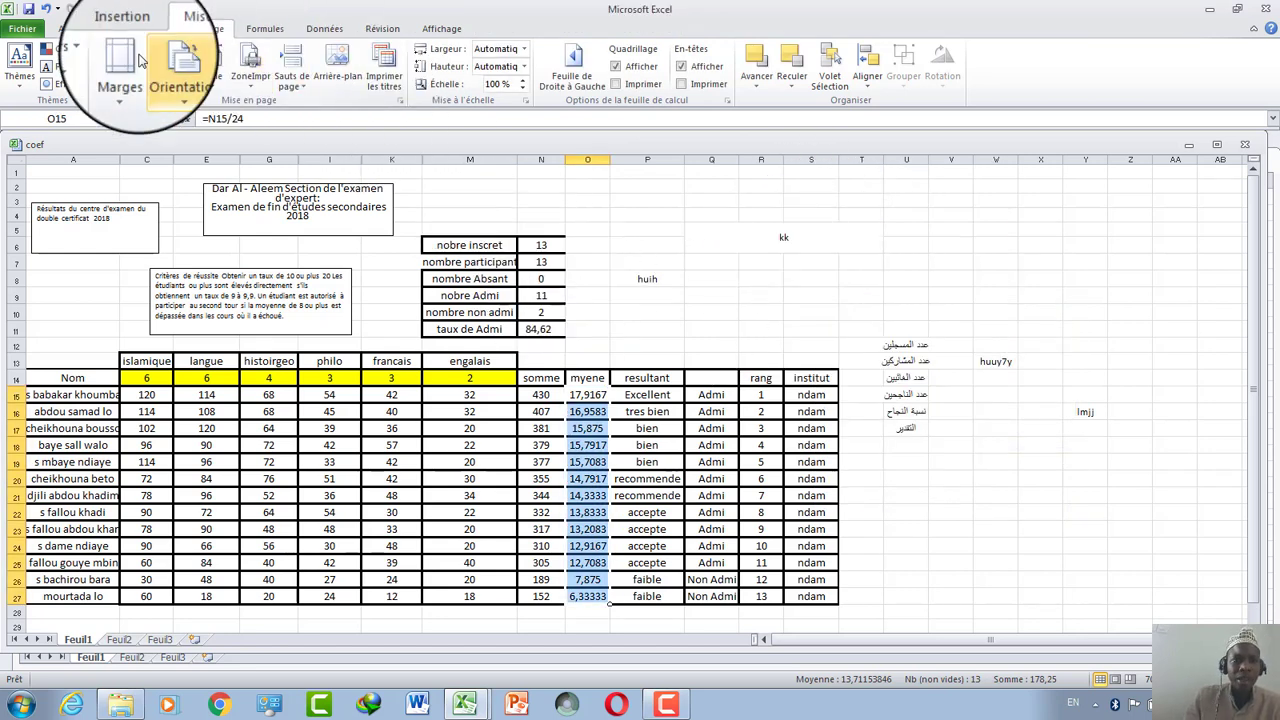
{"action": "left_click", "coordinate": [120, 30]}
{"action": "left_click", "coordinate": [340, 82]}
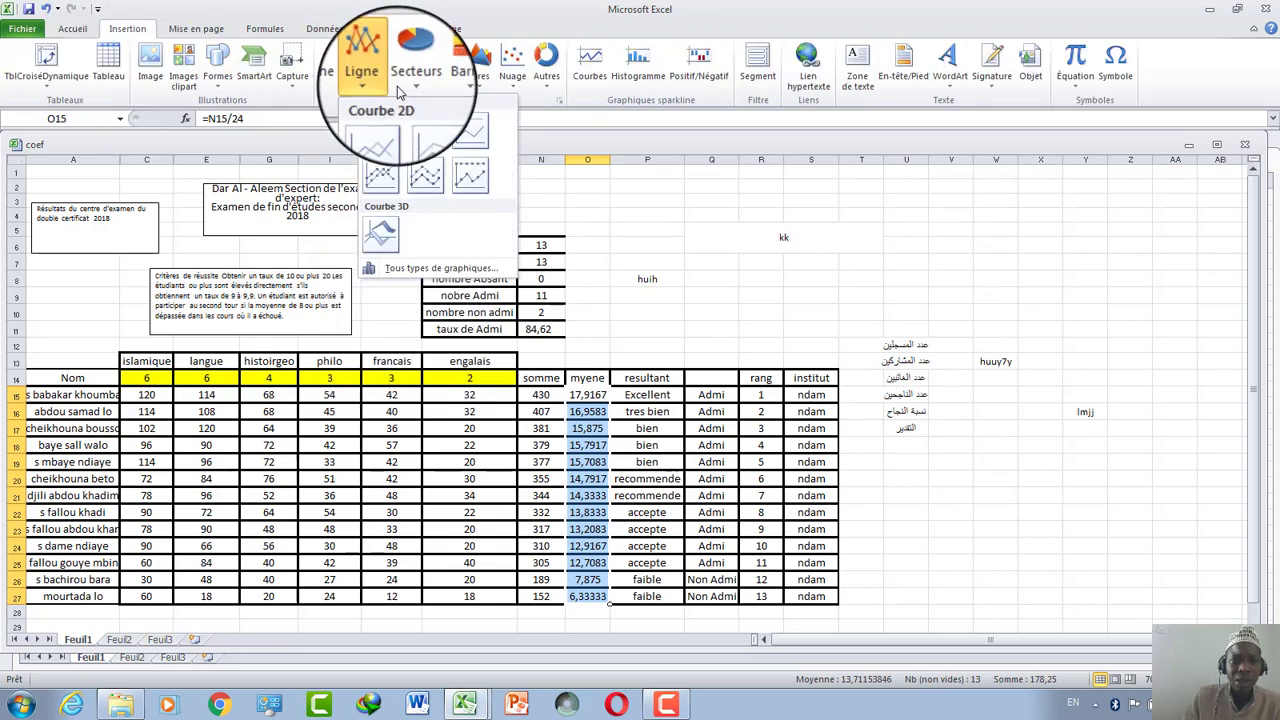
{"action": "mouse_move", "coordinate": [409, 65]}
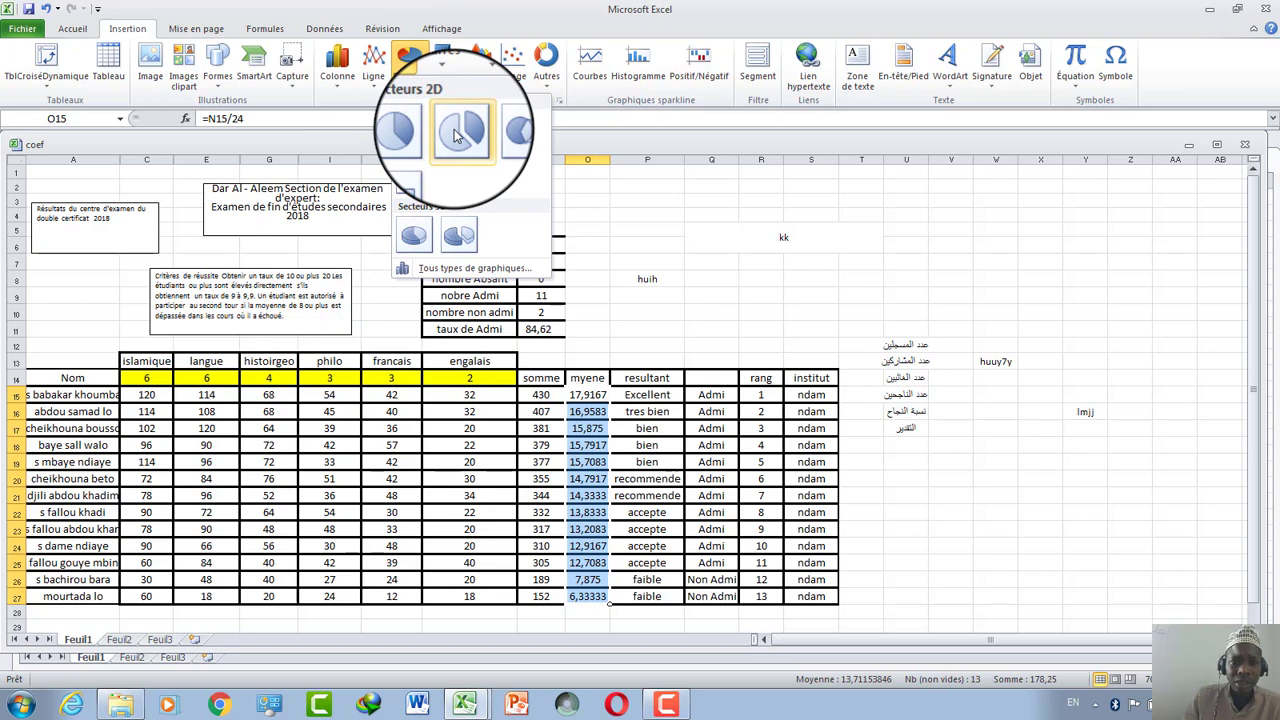
{"action": "left_click", "coordinate": [456, 133]}
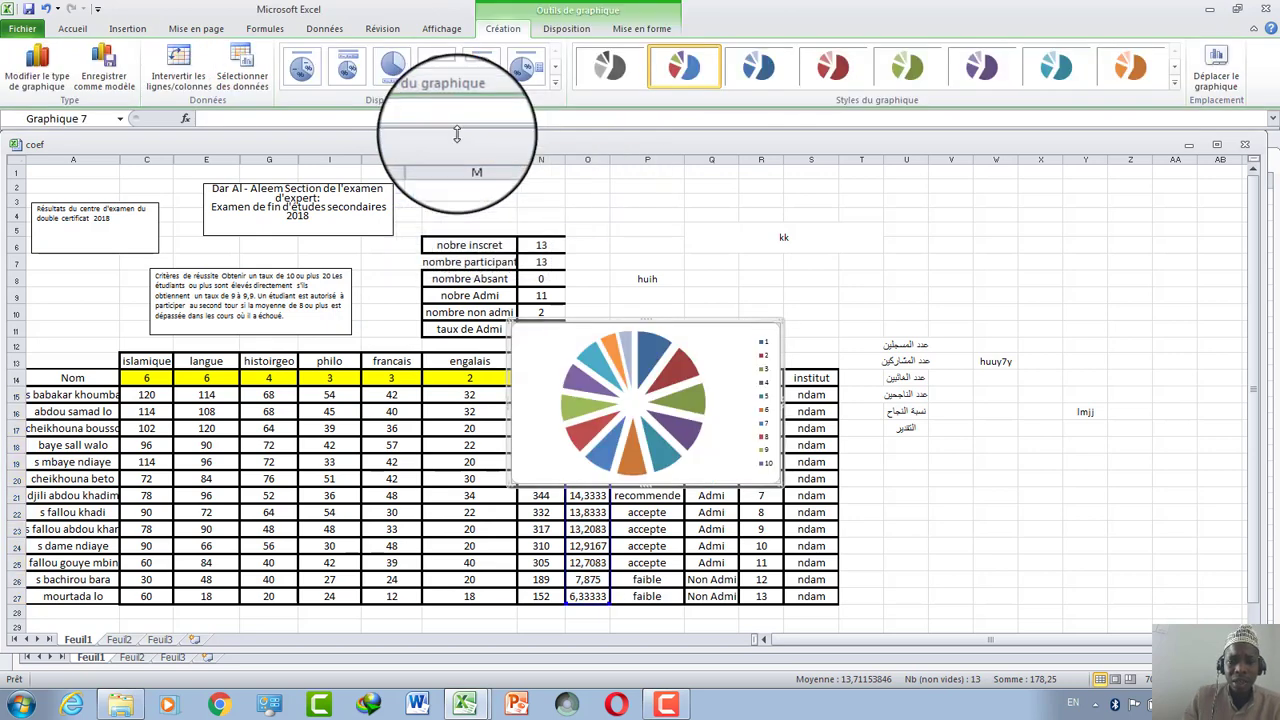
{"action": "left_click", "coordinate": [696, 358]}
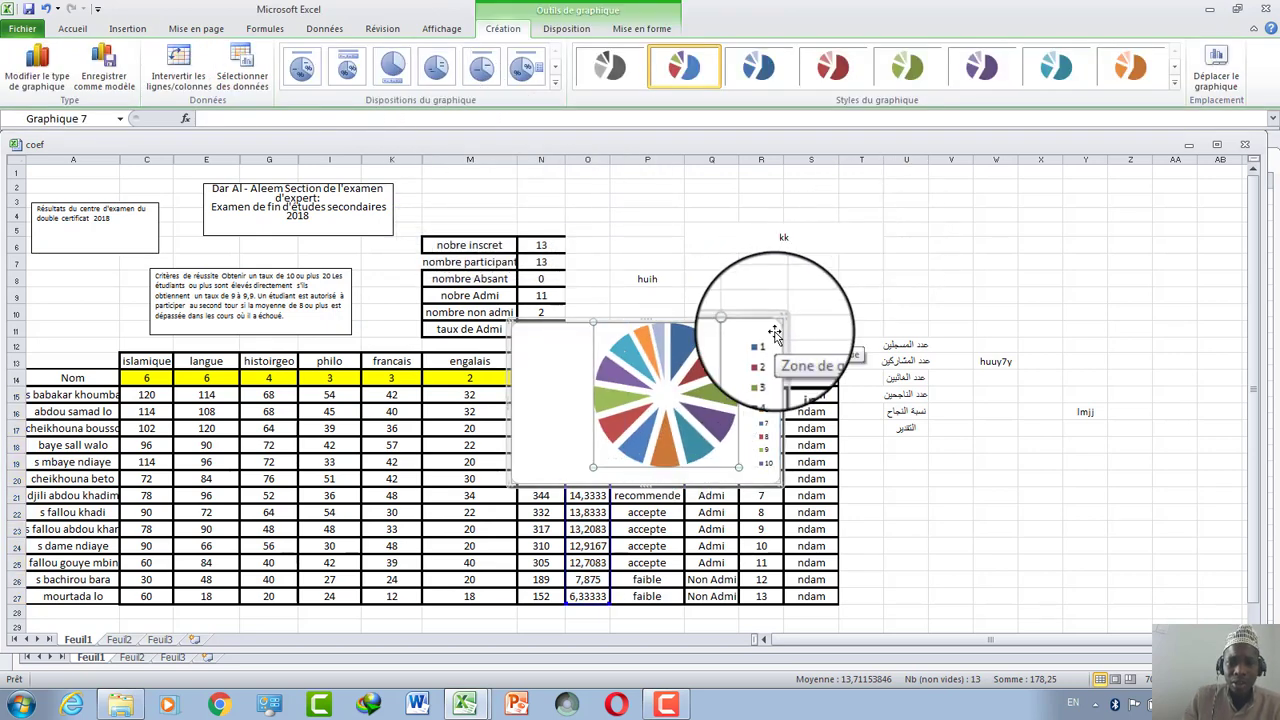
{"action": "left_click_drag", "start_coordinate": [775, 333], "coordinate": [986, 212]}
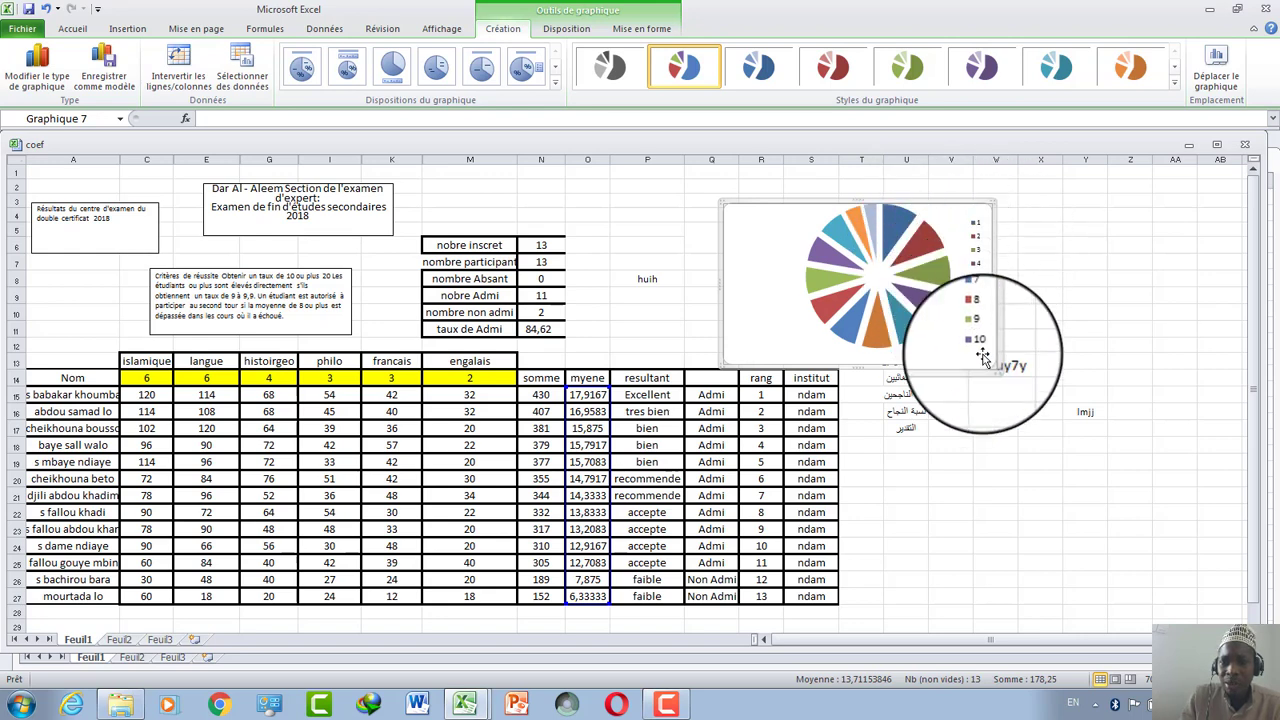
{"action": "right_click", "coordinate": [792, 273]}
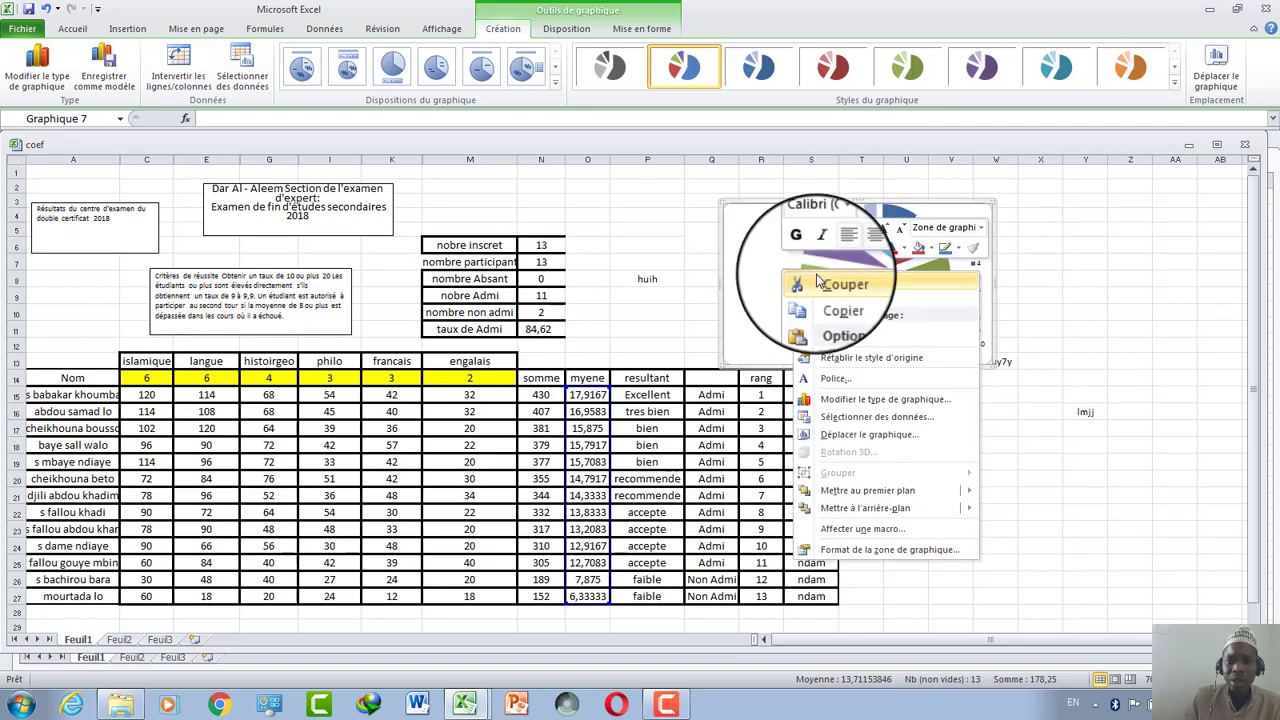
{"action": "left_click", "coordinate": [835, 277]}
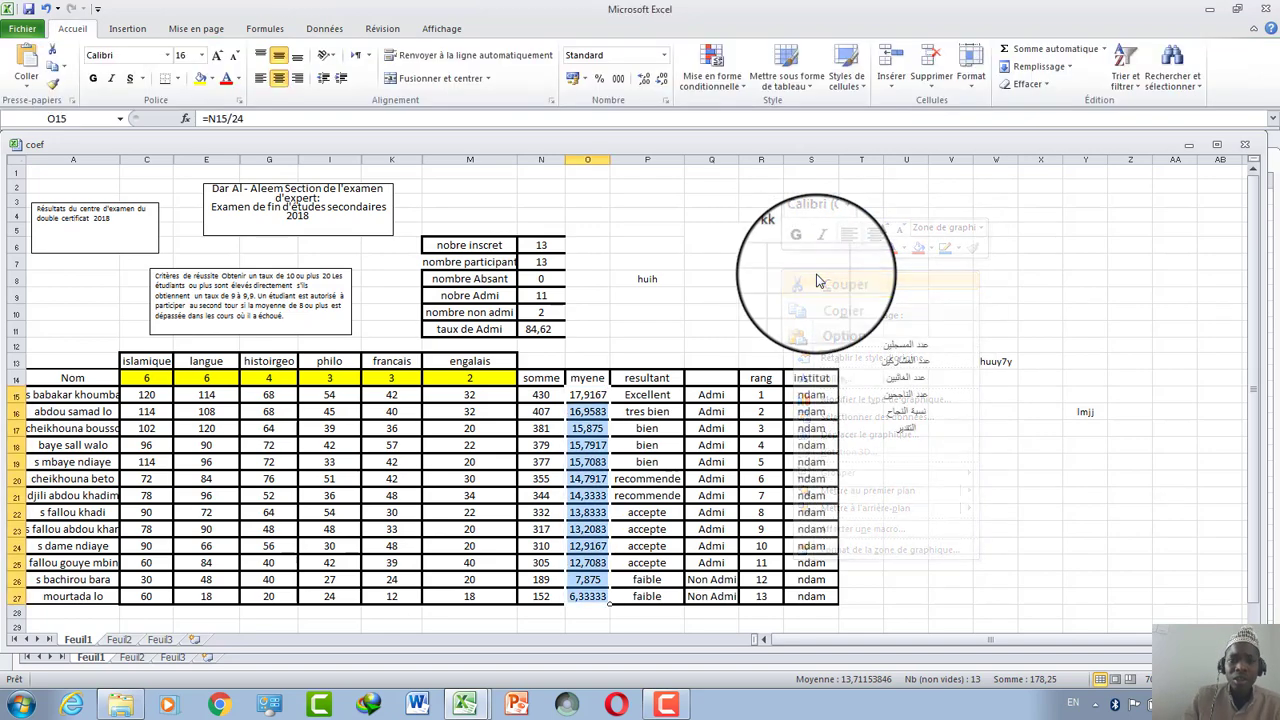
{"action": "left_click", "coordinate": [127, 28]}
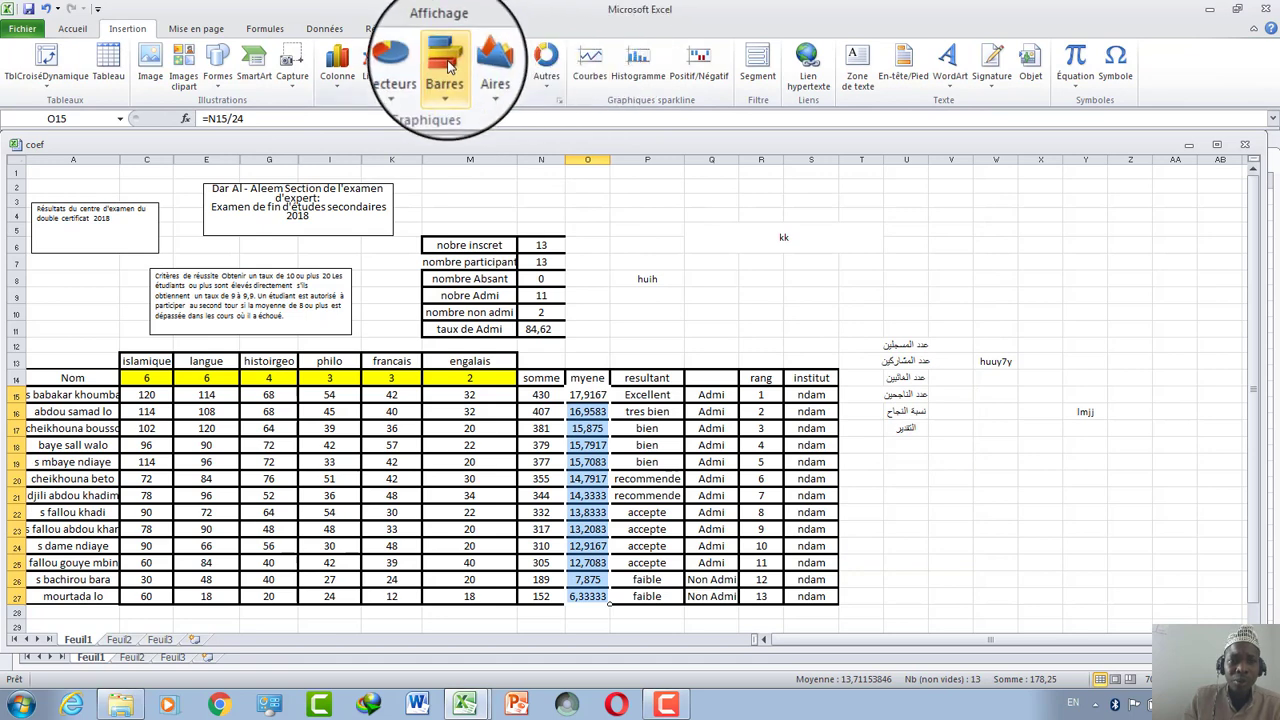
{"action": "left_click", "coordinate": [445, 62]}
{"action": "left_click", "coordinate": [459, 205]}
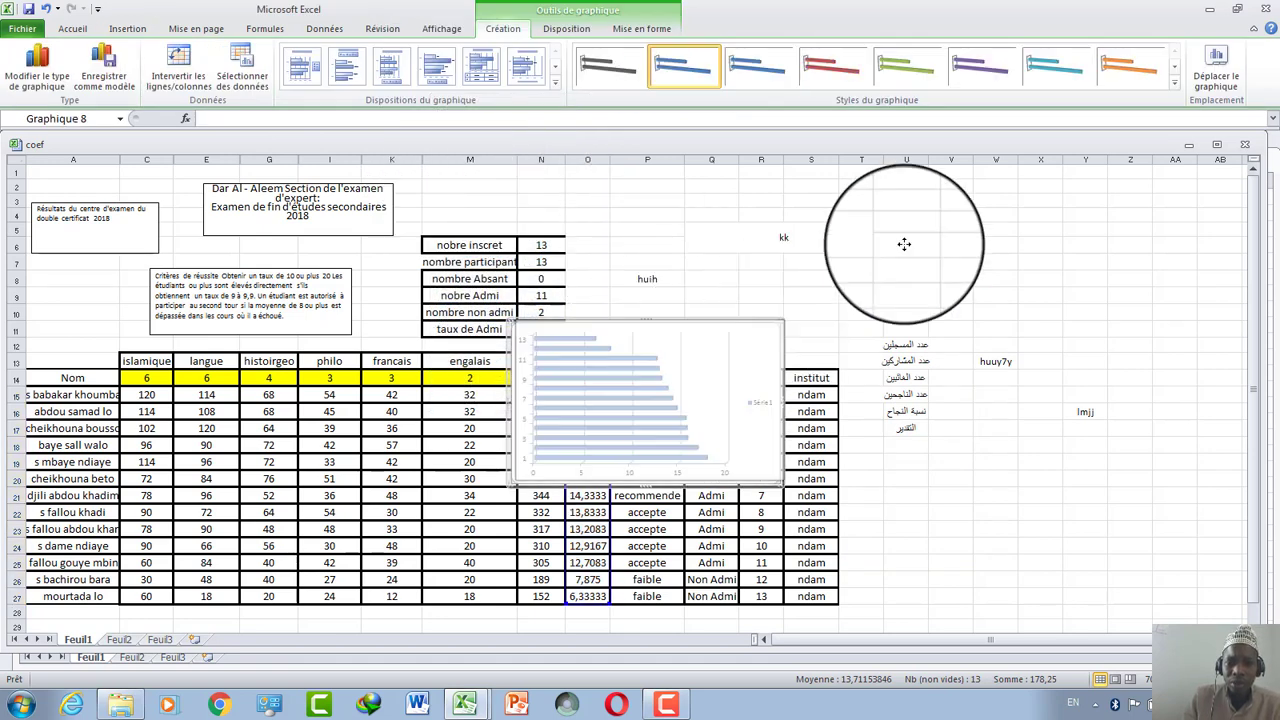
{"action": "left_click_drag", "start_coordinate": [698, 352], "coordinate": [958, 216]}
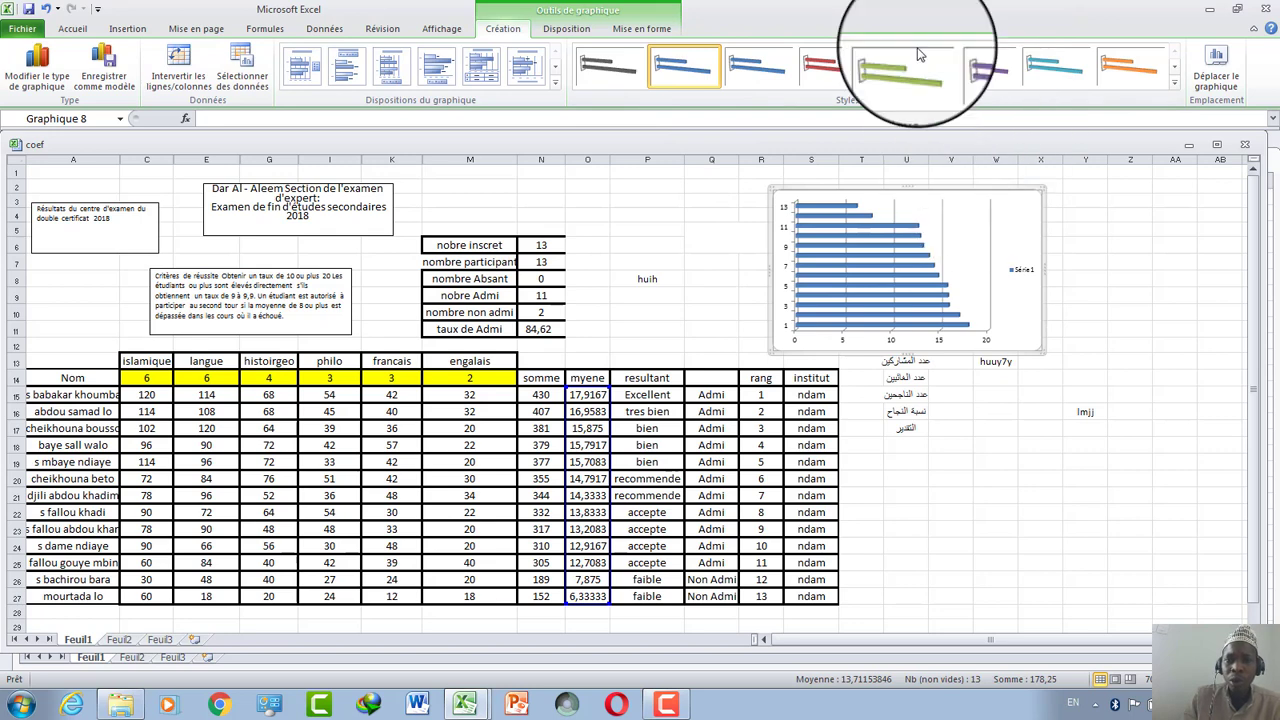
{"action": "left_click", "coordinate": [873, 63]}
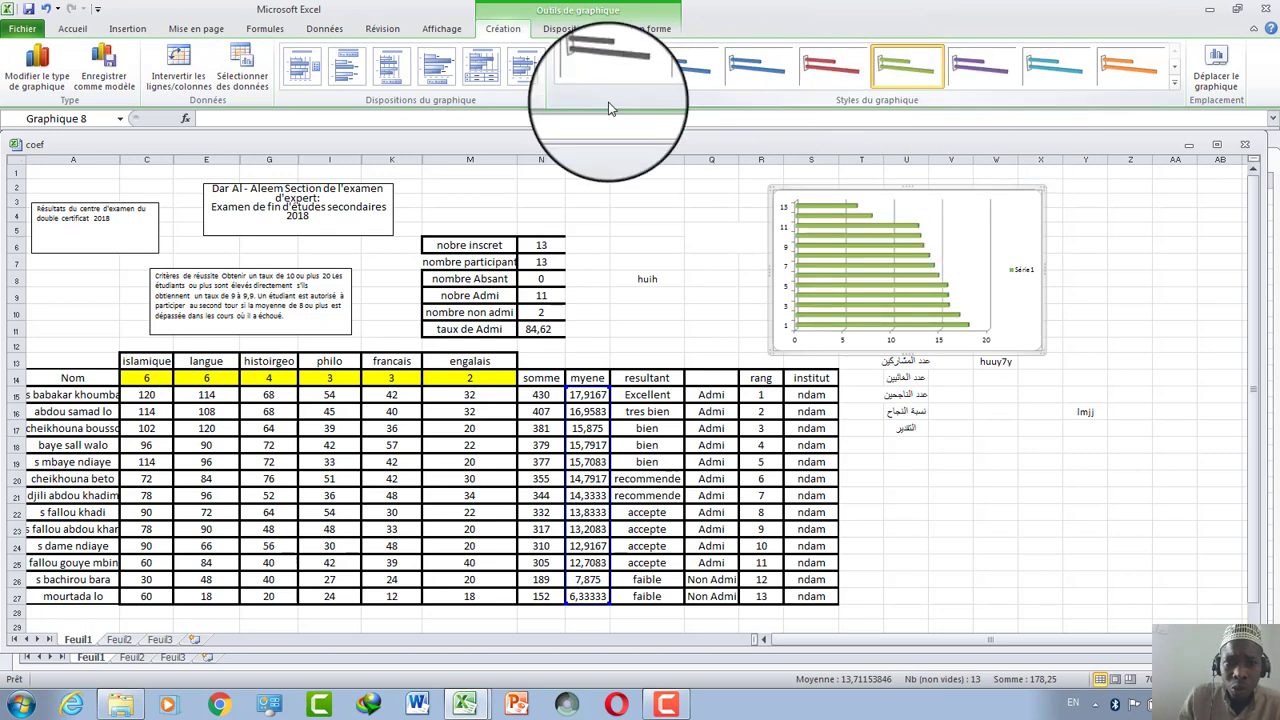
{"action": "left_click", "coordinate": [47, 10]}
{"action": "left_click", "coordinate": [47, 10]}
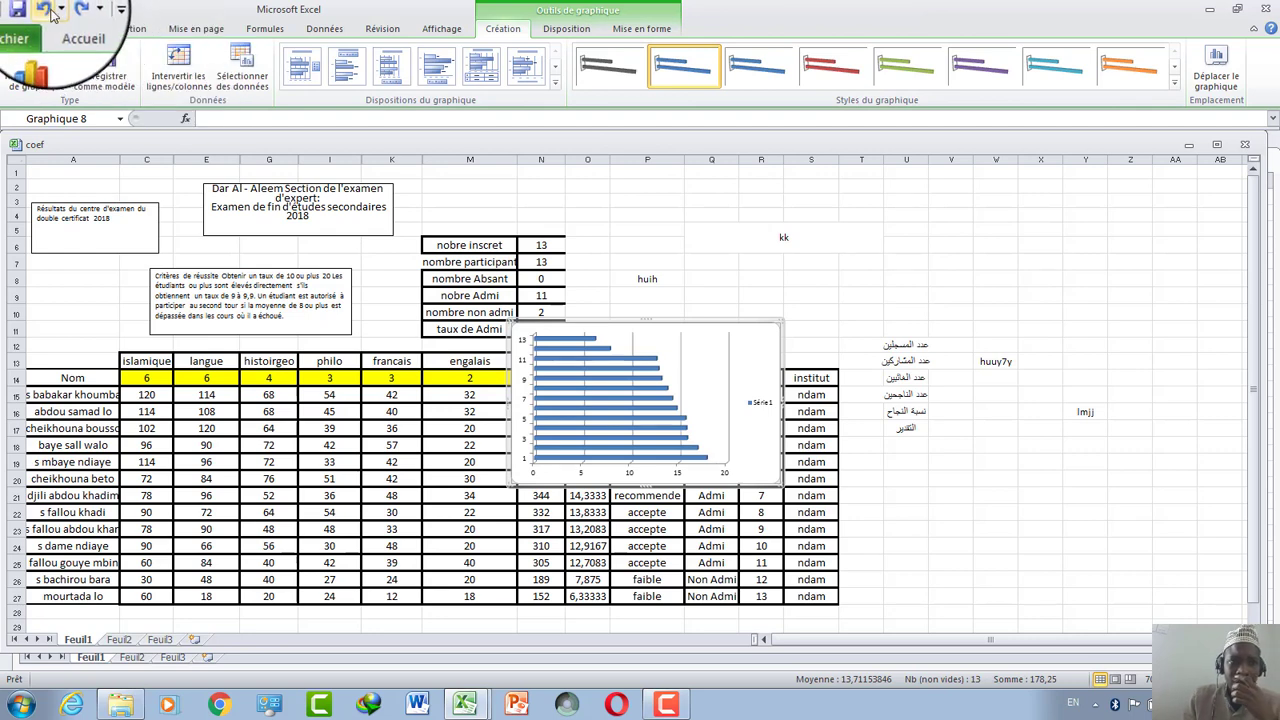
{"action": "left_click", "coordinate": [47, 10]}
{"action": "left_click", "coordinate": [127, 28]}
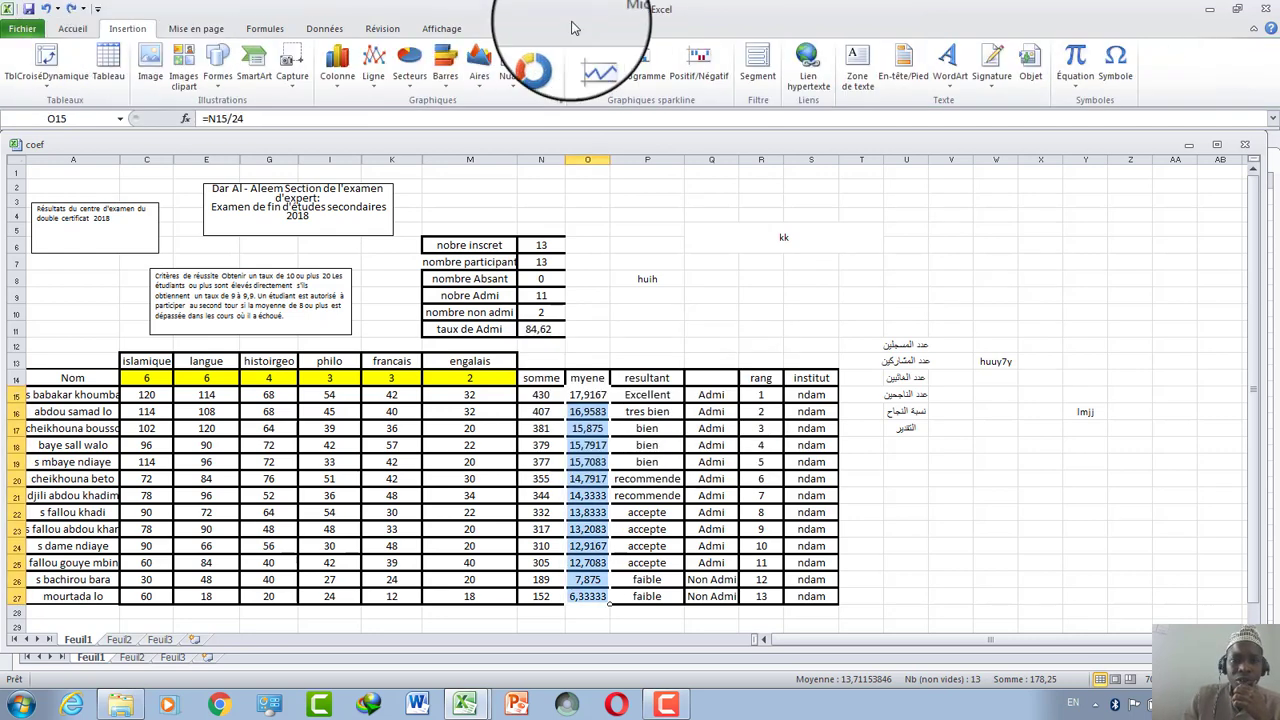
{"action": "left_click", "coordinate": [515, 82]}
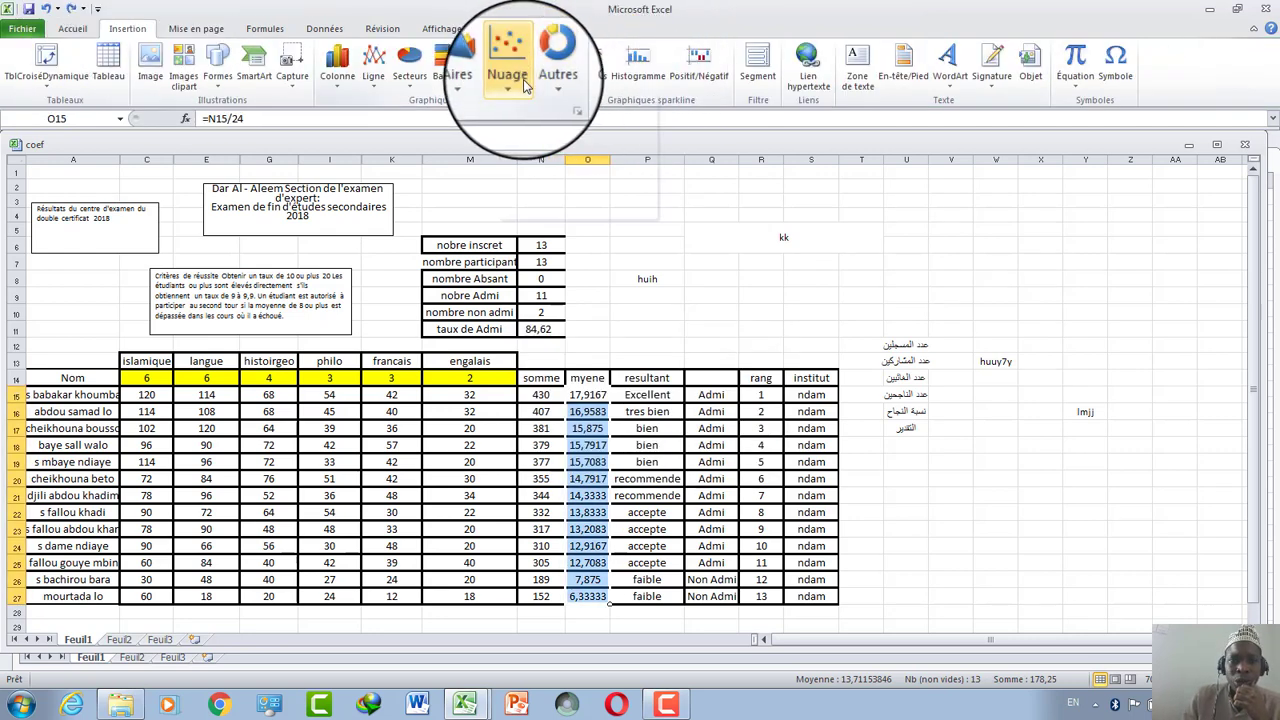
{"action": "left_click", "coordinate": [520, 140]}
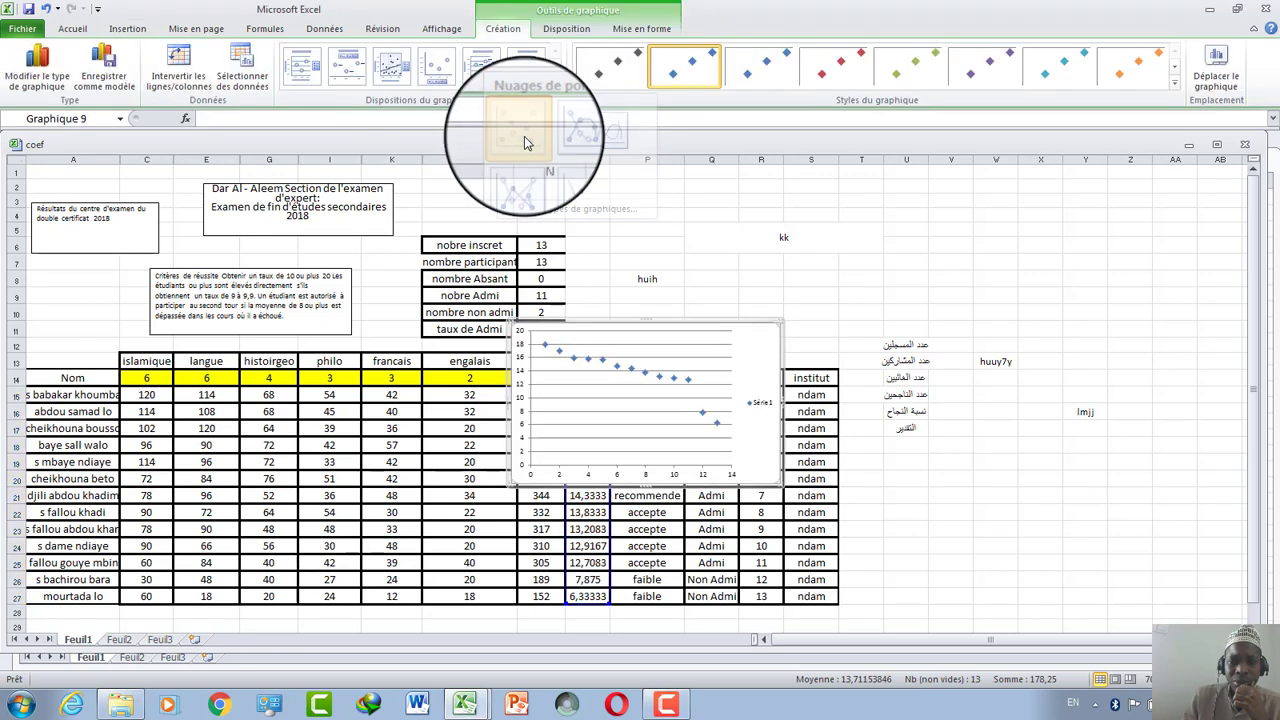
{"action": "left_click", "coordinate": [47, 10]}
{"action": "left_click", "coordinate": [127, 28]}
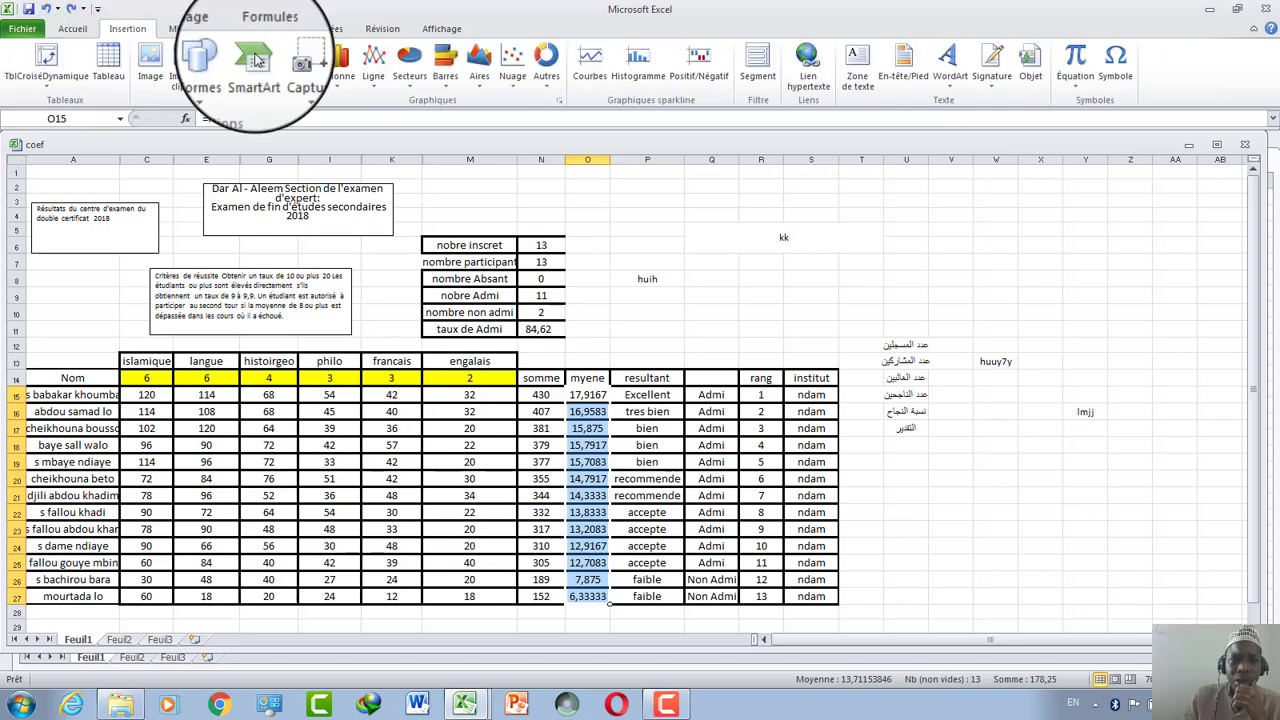
{"action": "left_click", "coordinate": [548, 85]}
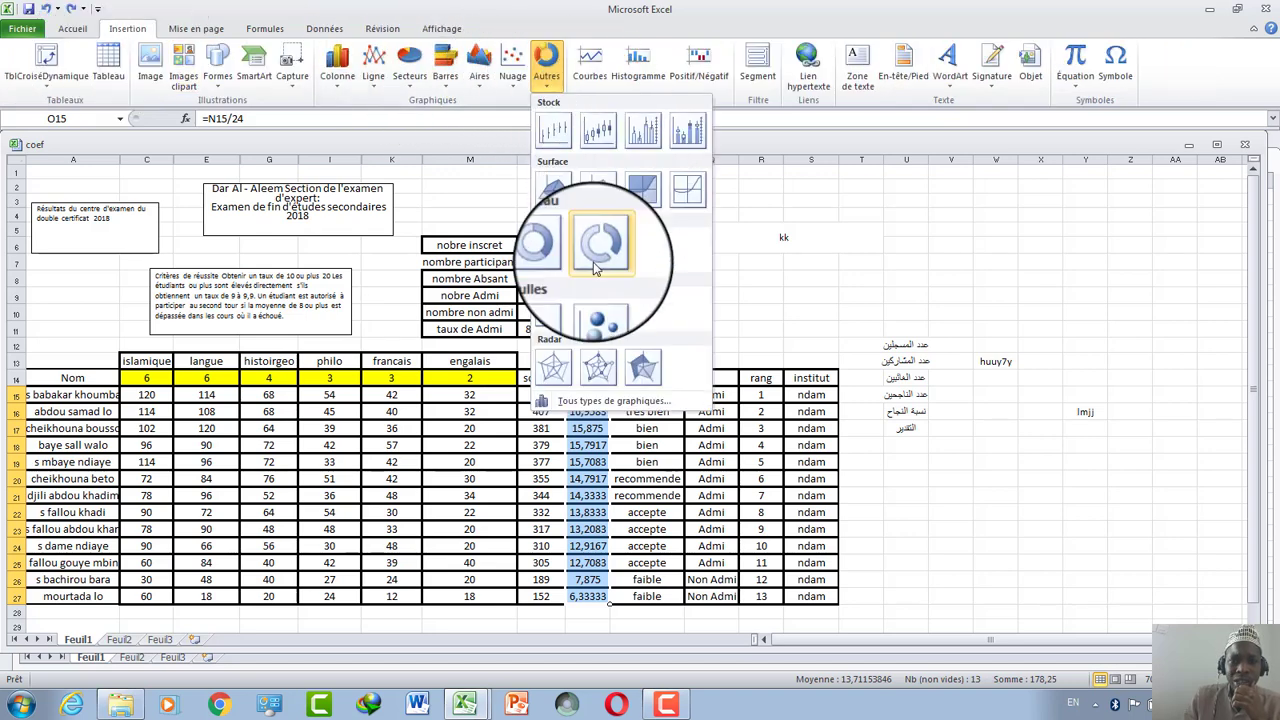
{"action": "left_click", "coordinate": [597, 265]}
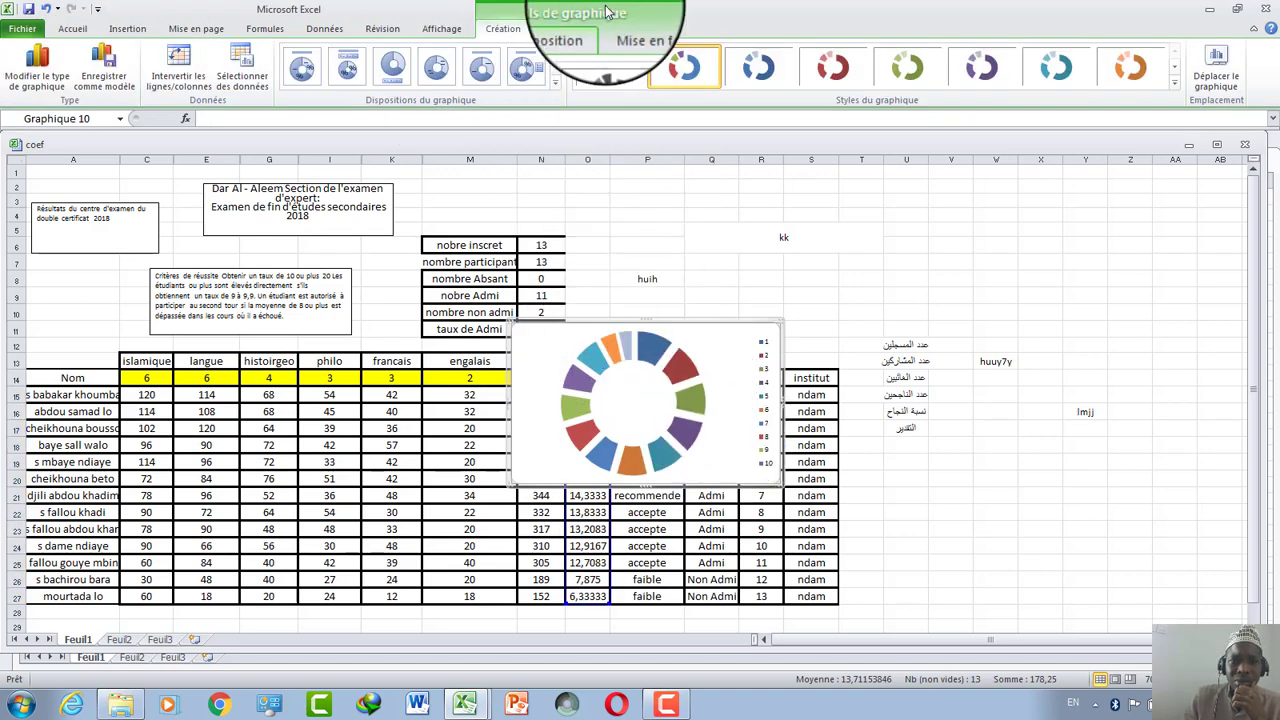
{"action": "left_click", "coordinate": [522, 76]}
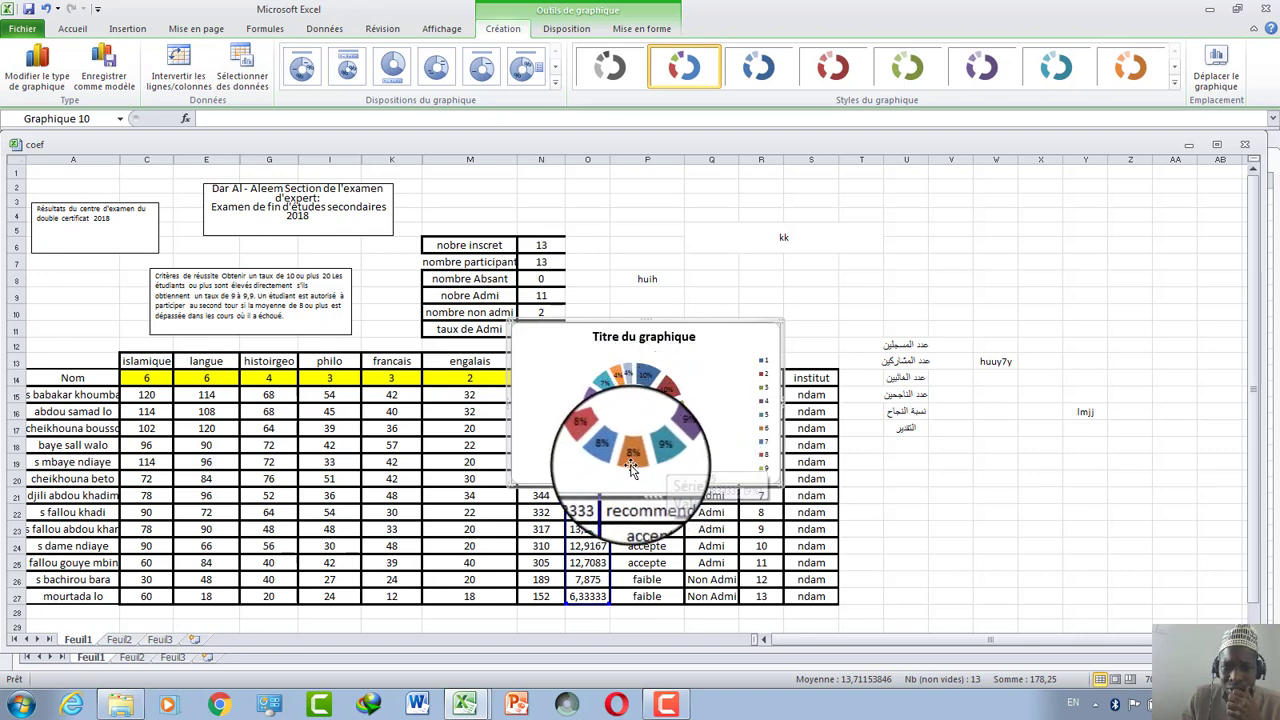
{"action": "right_click", "coordinate": [724, 330]}
{"action": "left_click", "coordinate": [770, 349]}
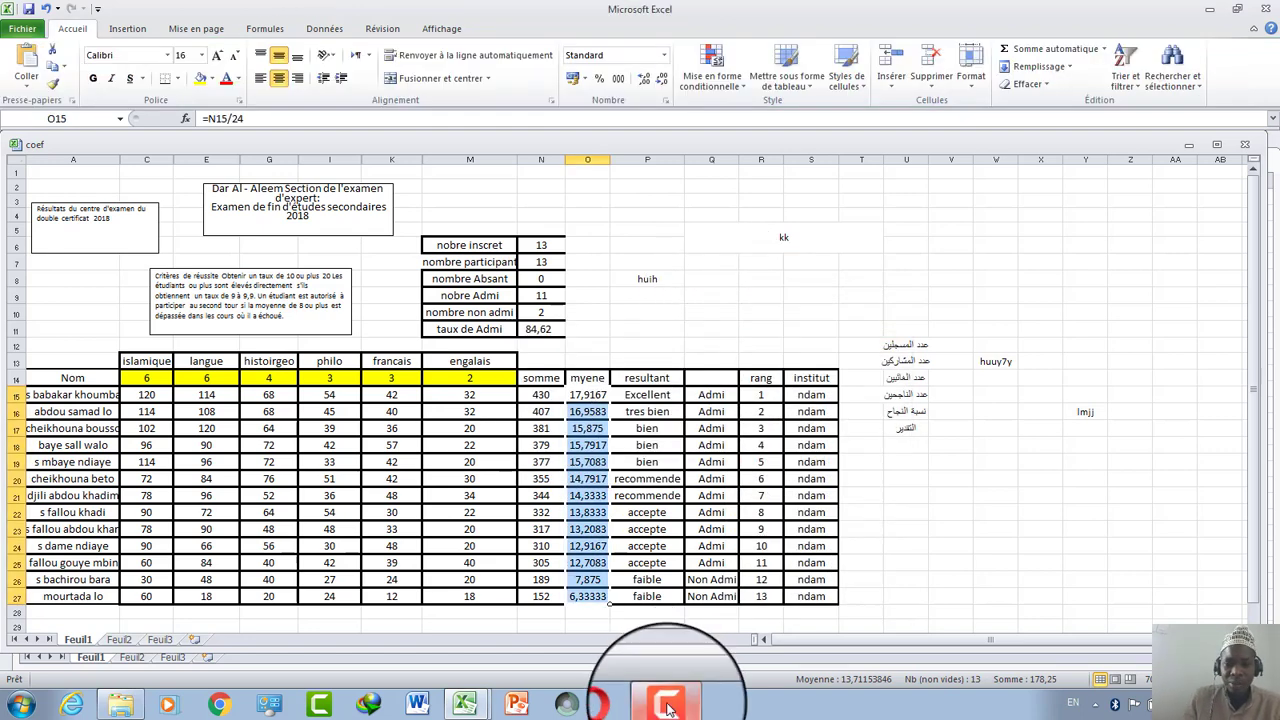
Step: Minimise the Excel workbook window to reveal the desktop
{"action": "left_click", "coordinate": [668, 706]}
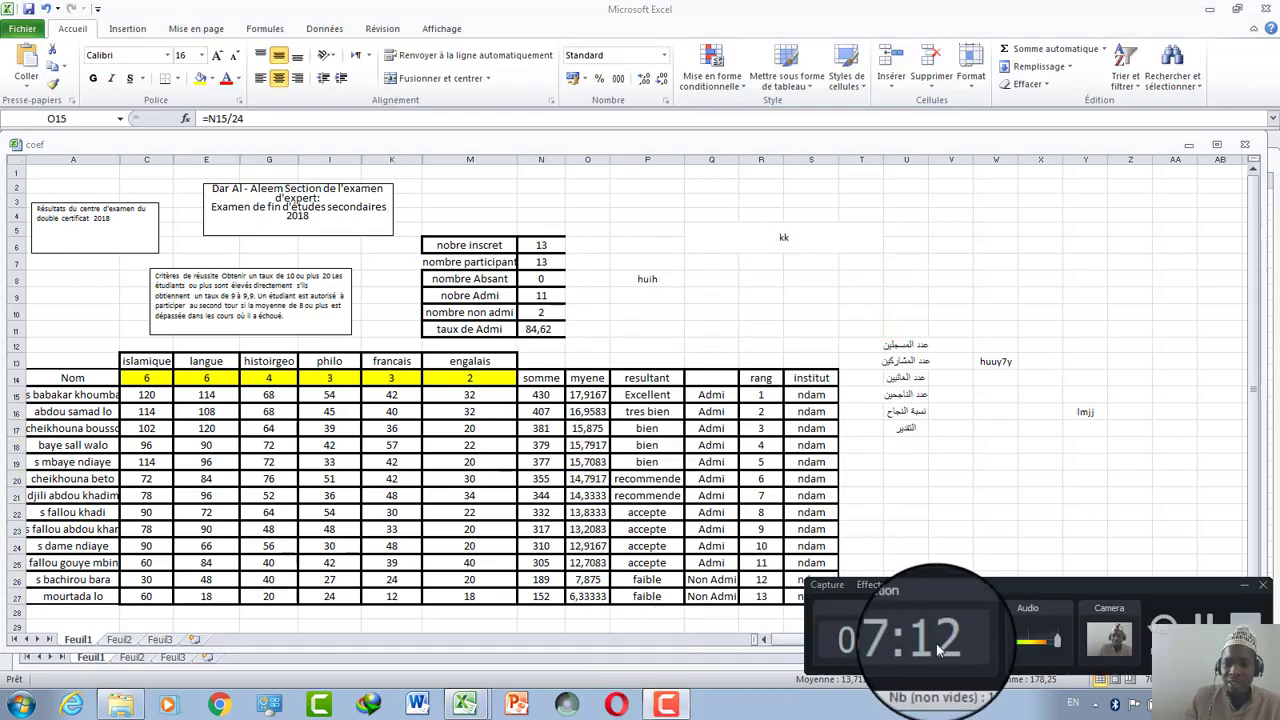
{"action": "left_click", "coordinate": [1244, 588]}
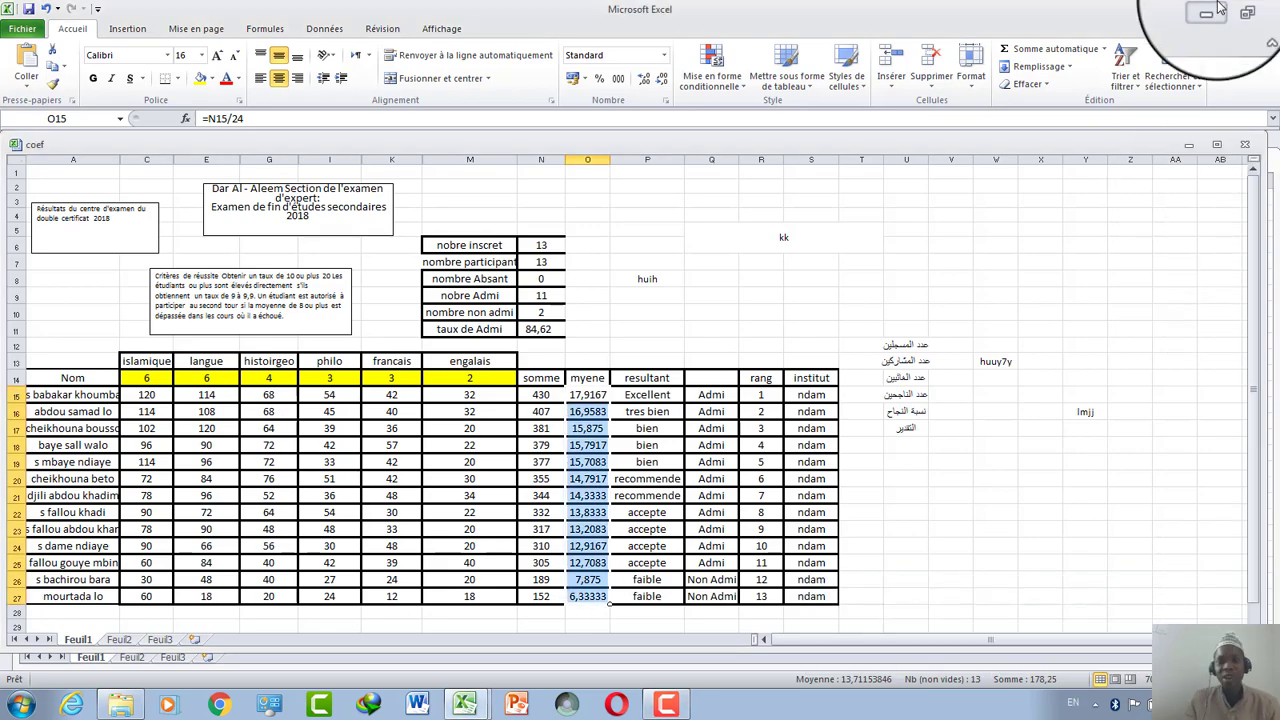
{"action": "left_click", "coordinate": [1218, 8]}
Step: Refresh the desktop with Actualiser
{"action": "right_click", "coordinate": [871, 345]}
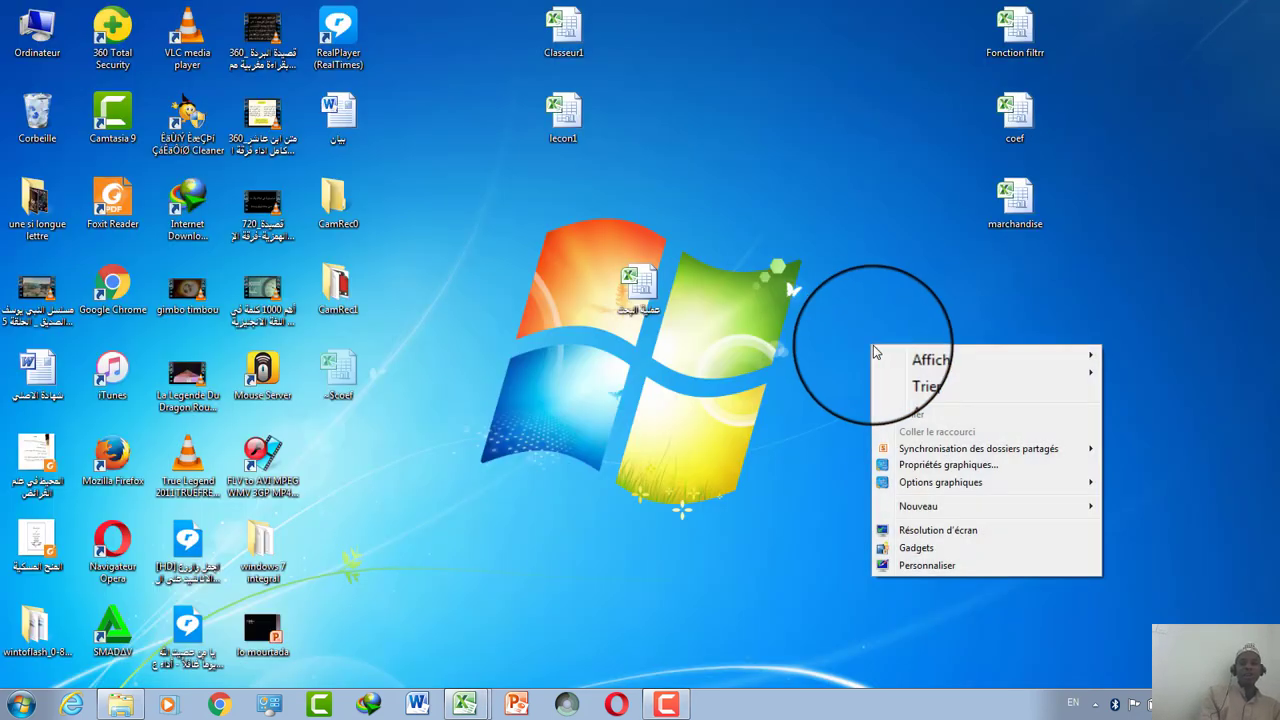
{"action": "left_click", "coordinate": [922, 402]}
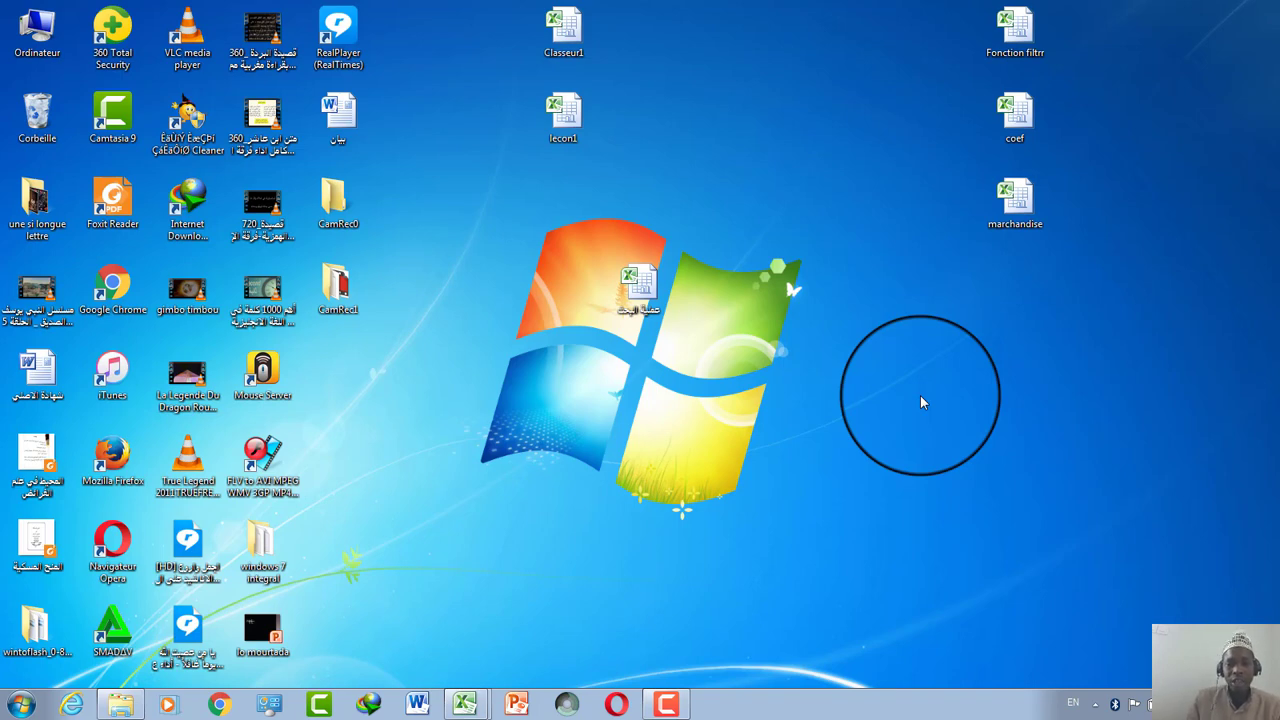
{"action": "left_click", "coordinate": [665, 705]}
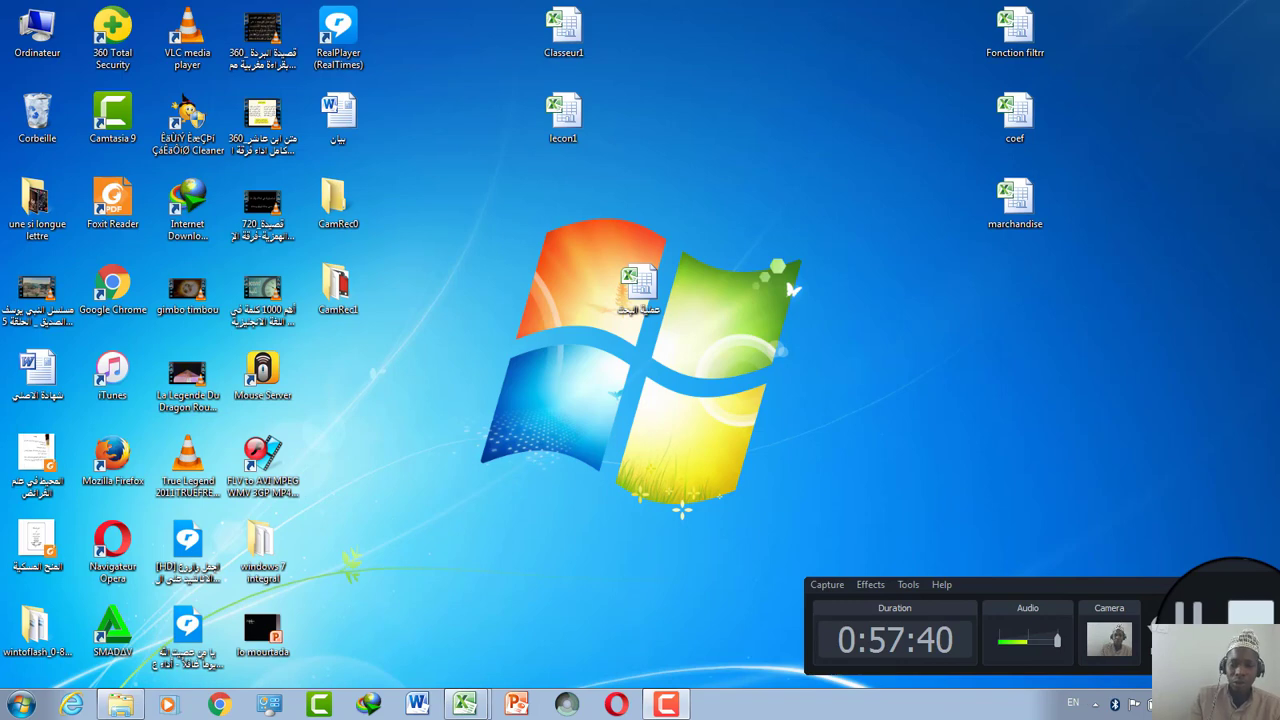